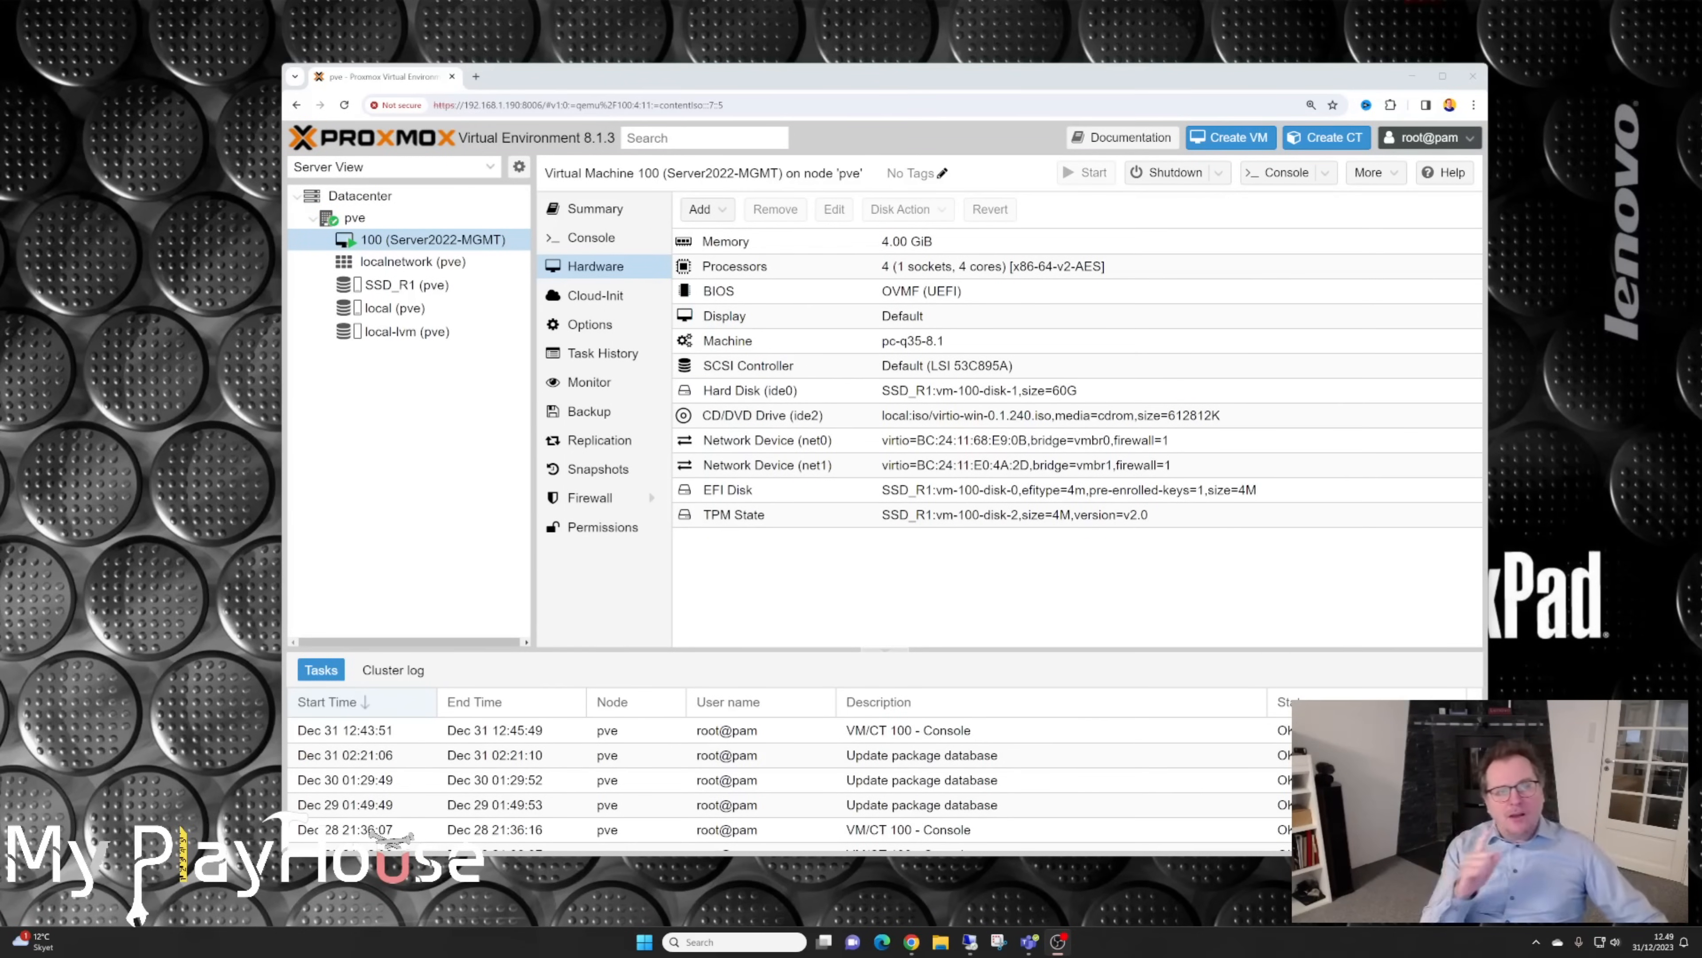
Step: Check the net0 and net1 network devices of VM 100 (Server2022-MGMT) and open its noVNC console
mouse_move(842, 80)
mouse_down()
mouse_move(851, 101)
mouse_move(838, 63)
mouse_move(792, 43)
mouse_move(825, 53)
mouse_up()
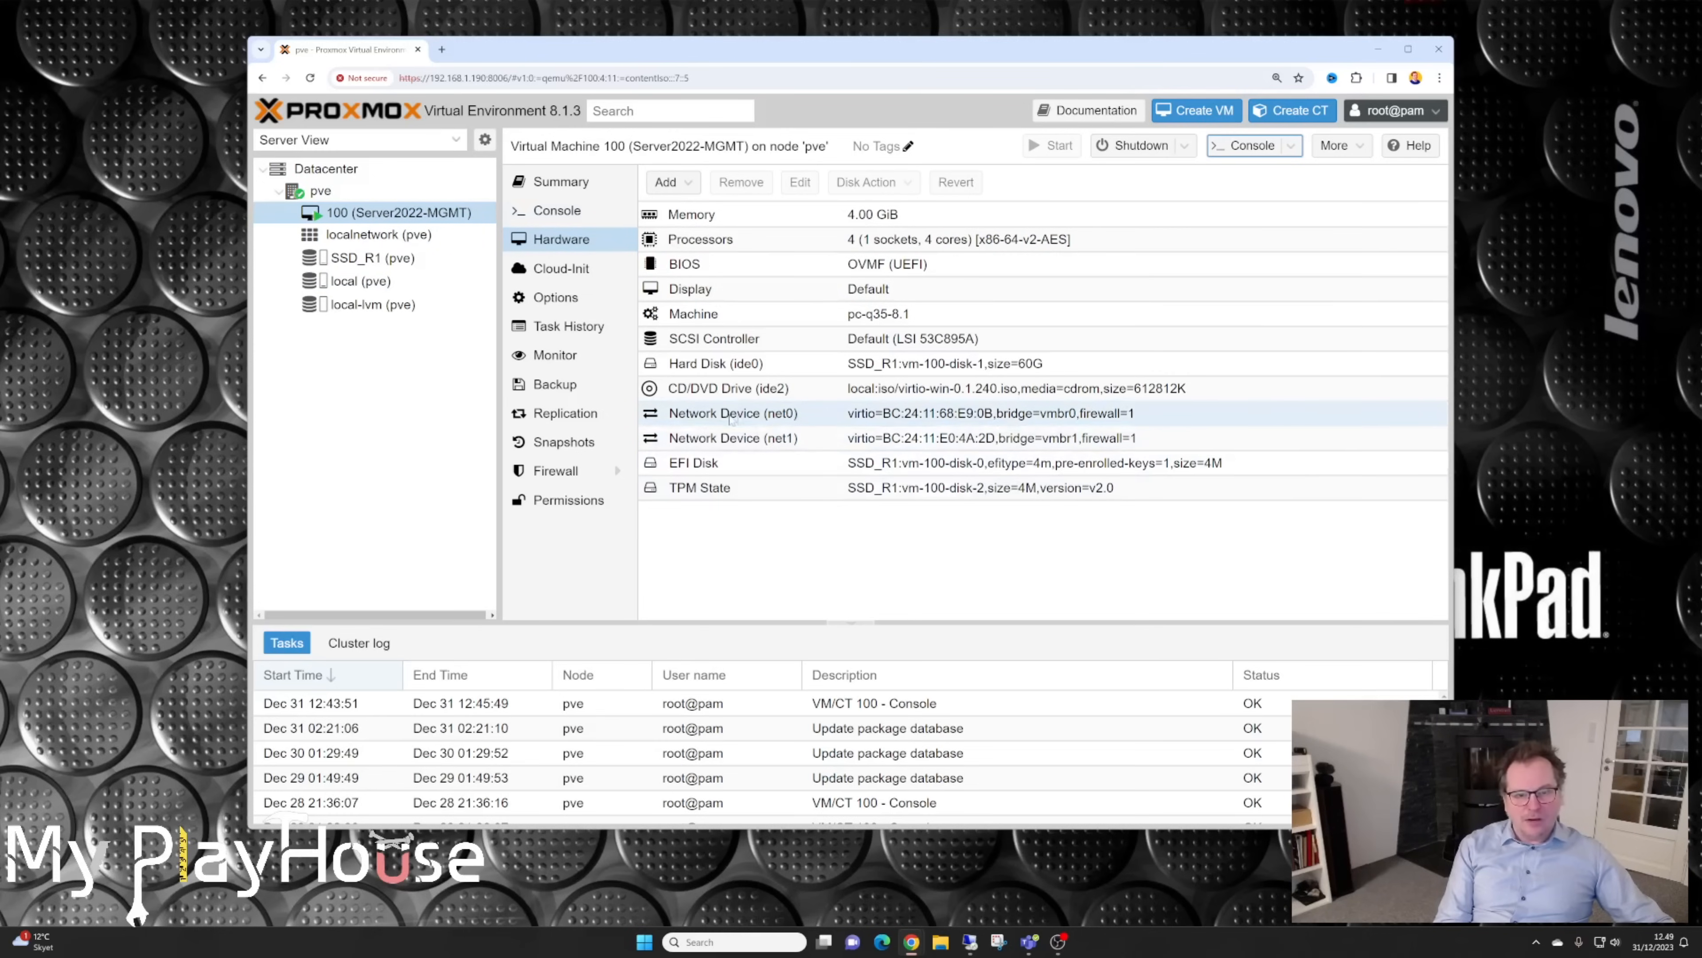
click(699, 412)
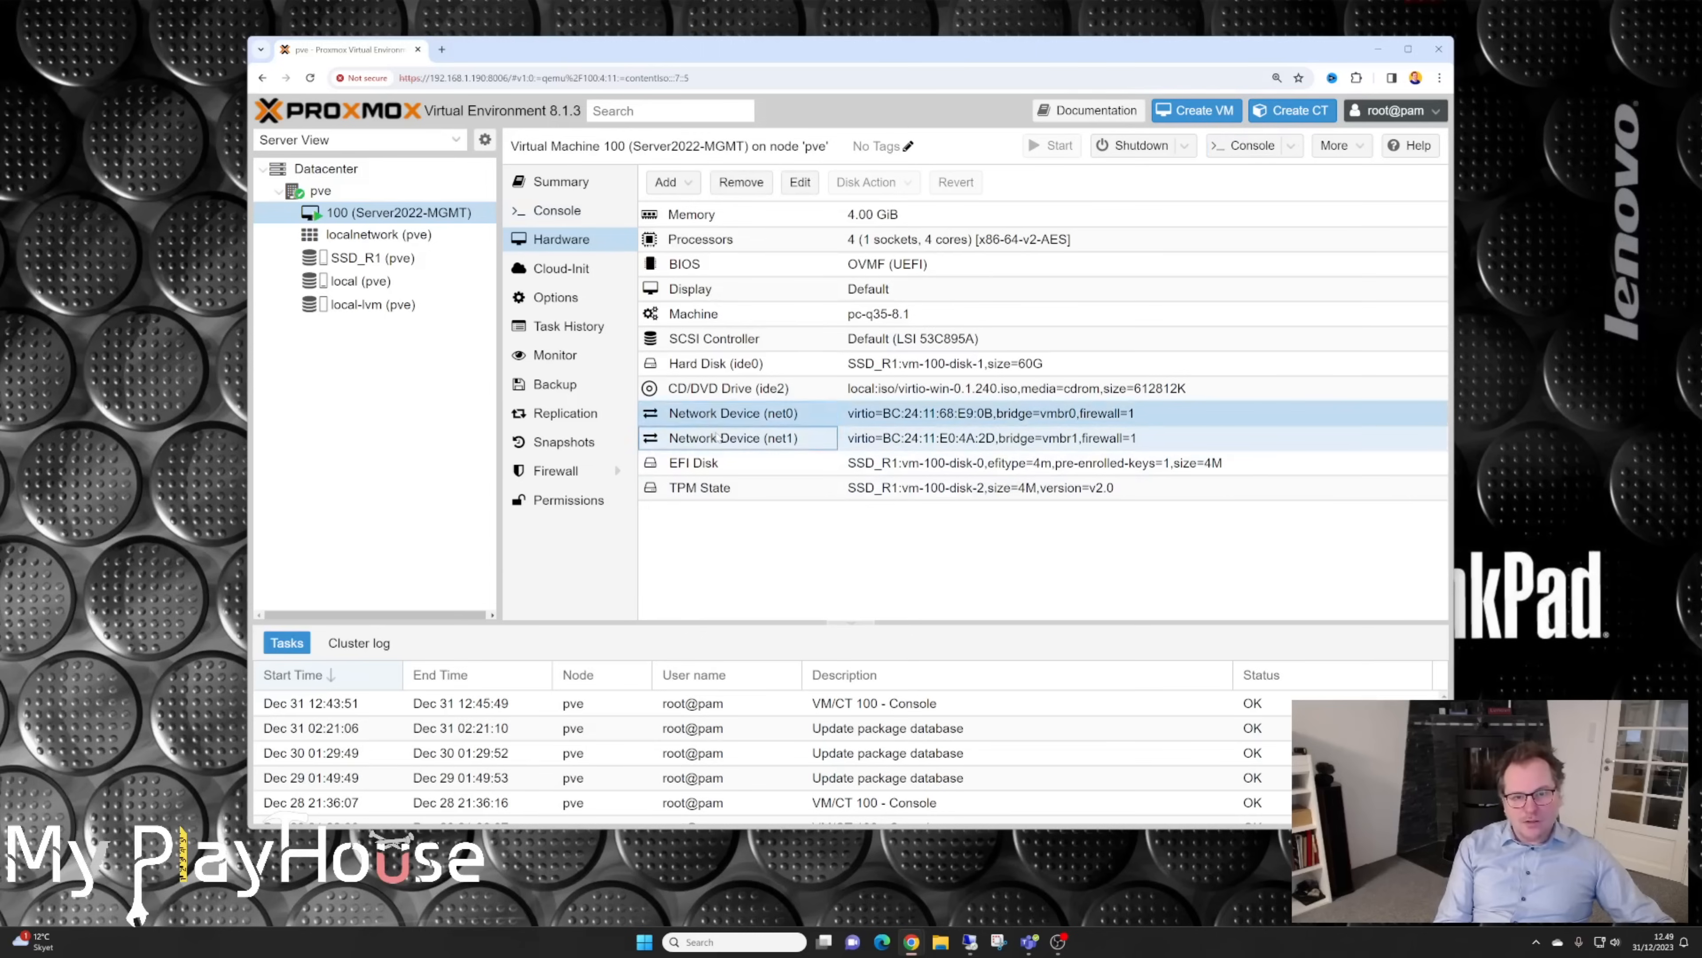
click(718, 437)
click(1292, 147)
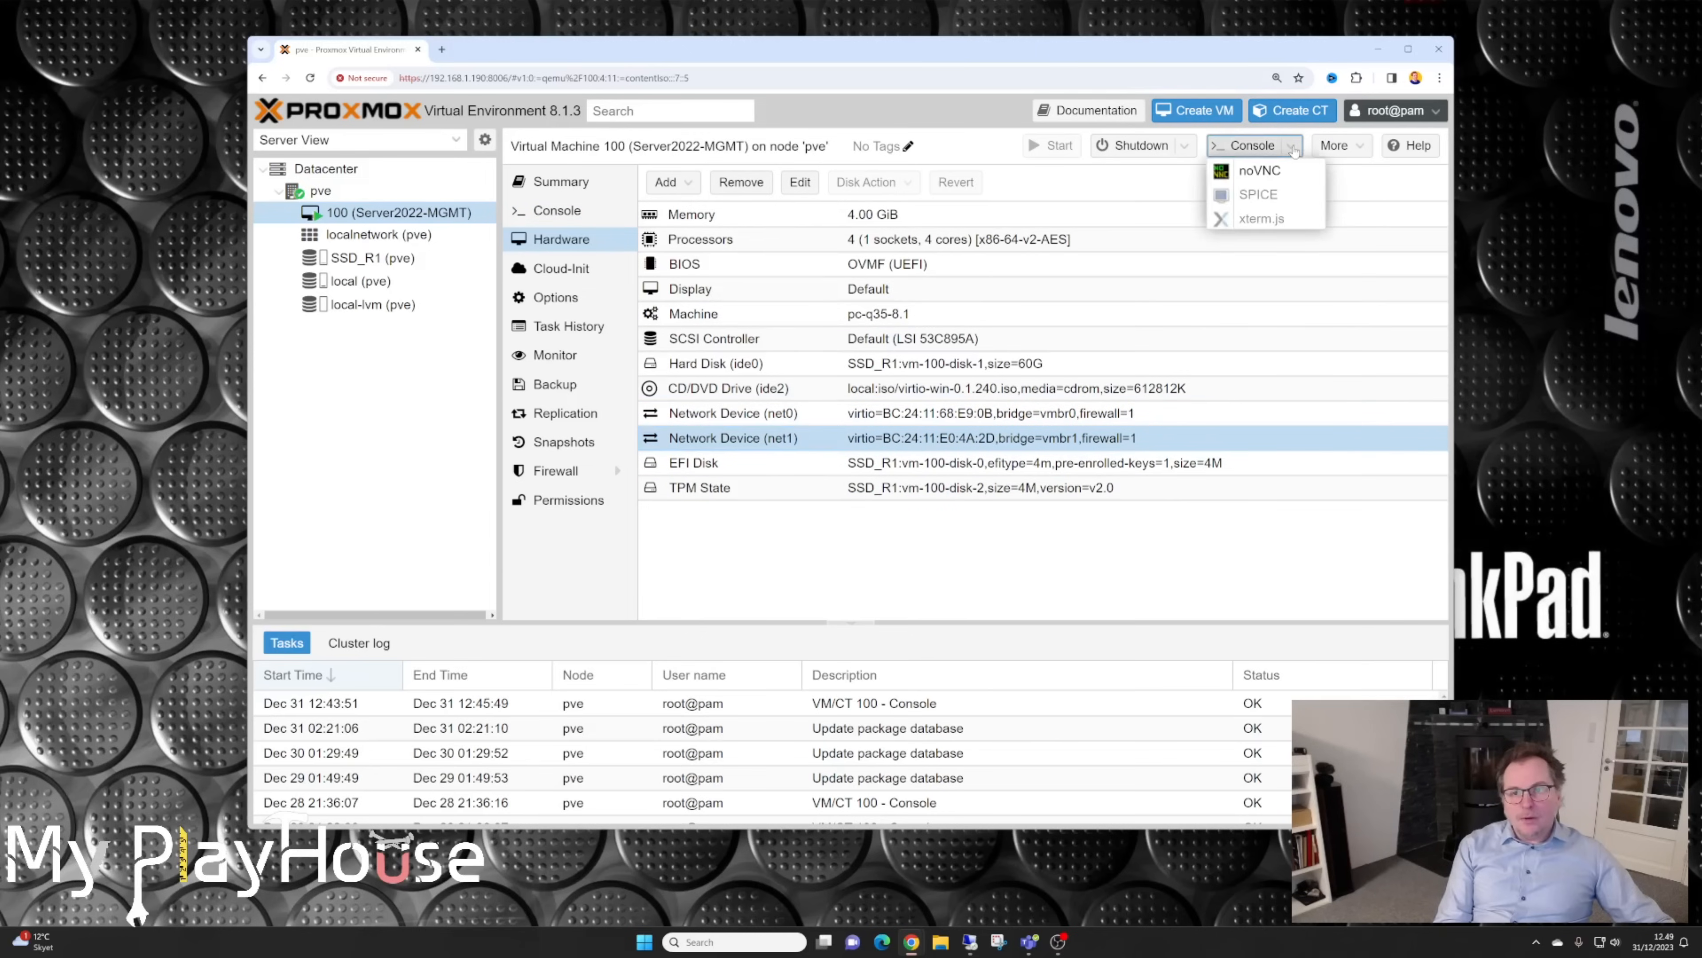
click(1260, 171)
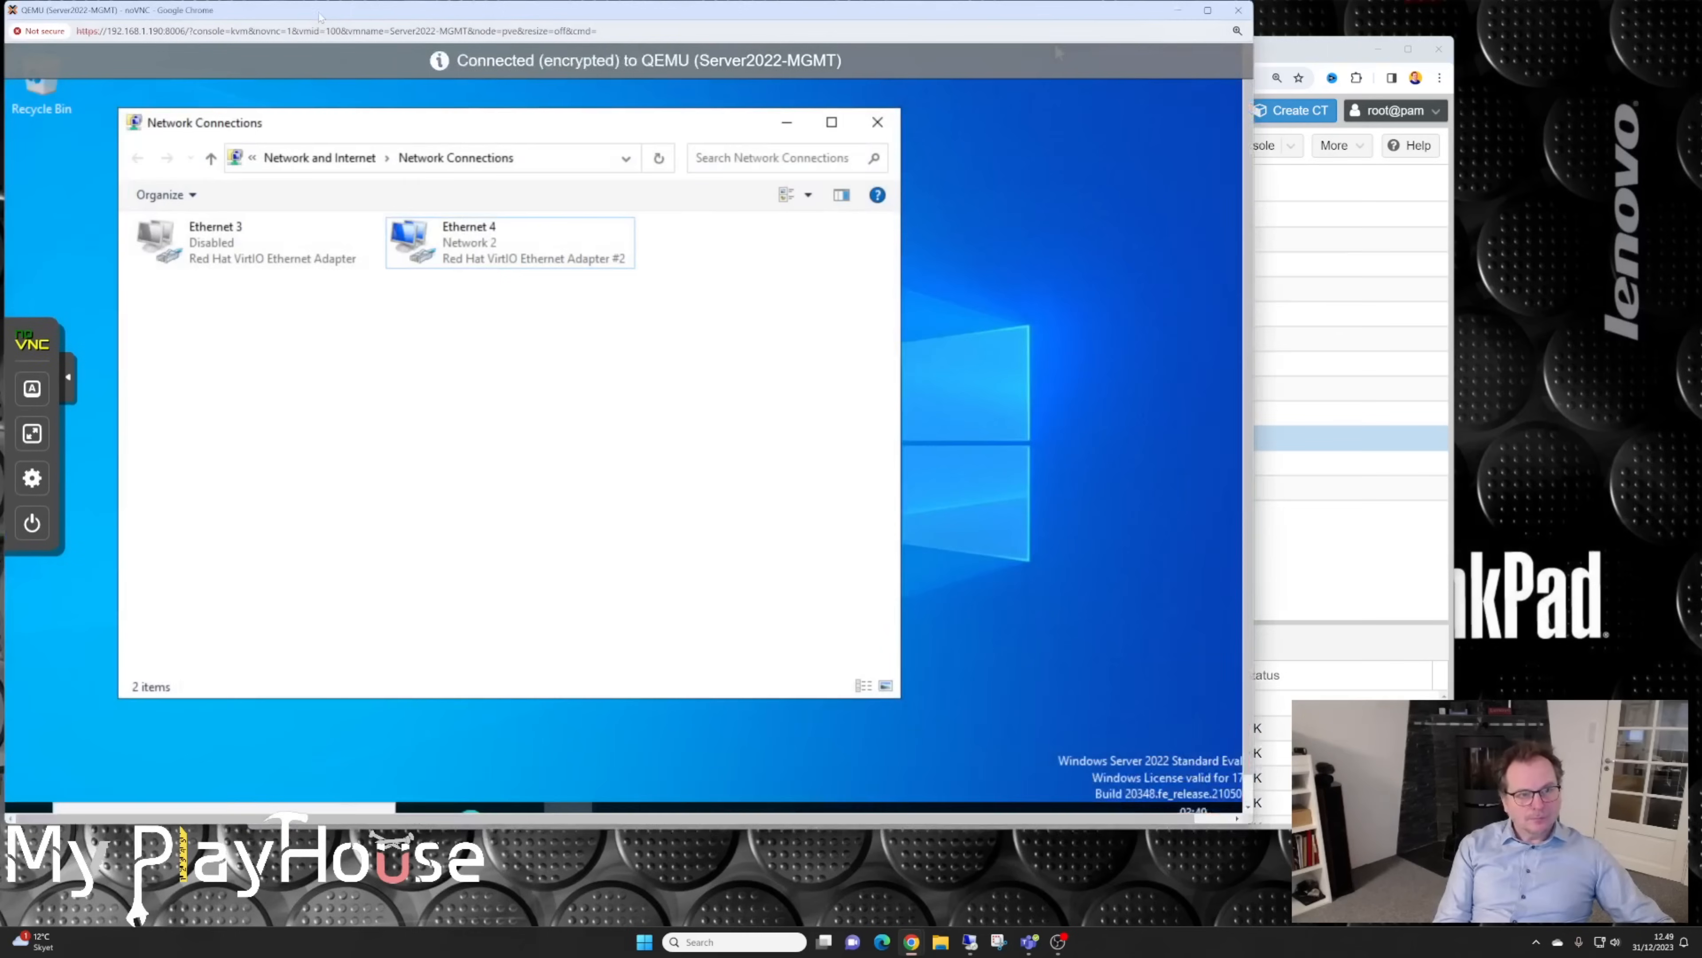
drag(305, 10, 556, 60)
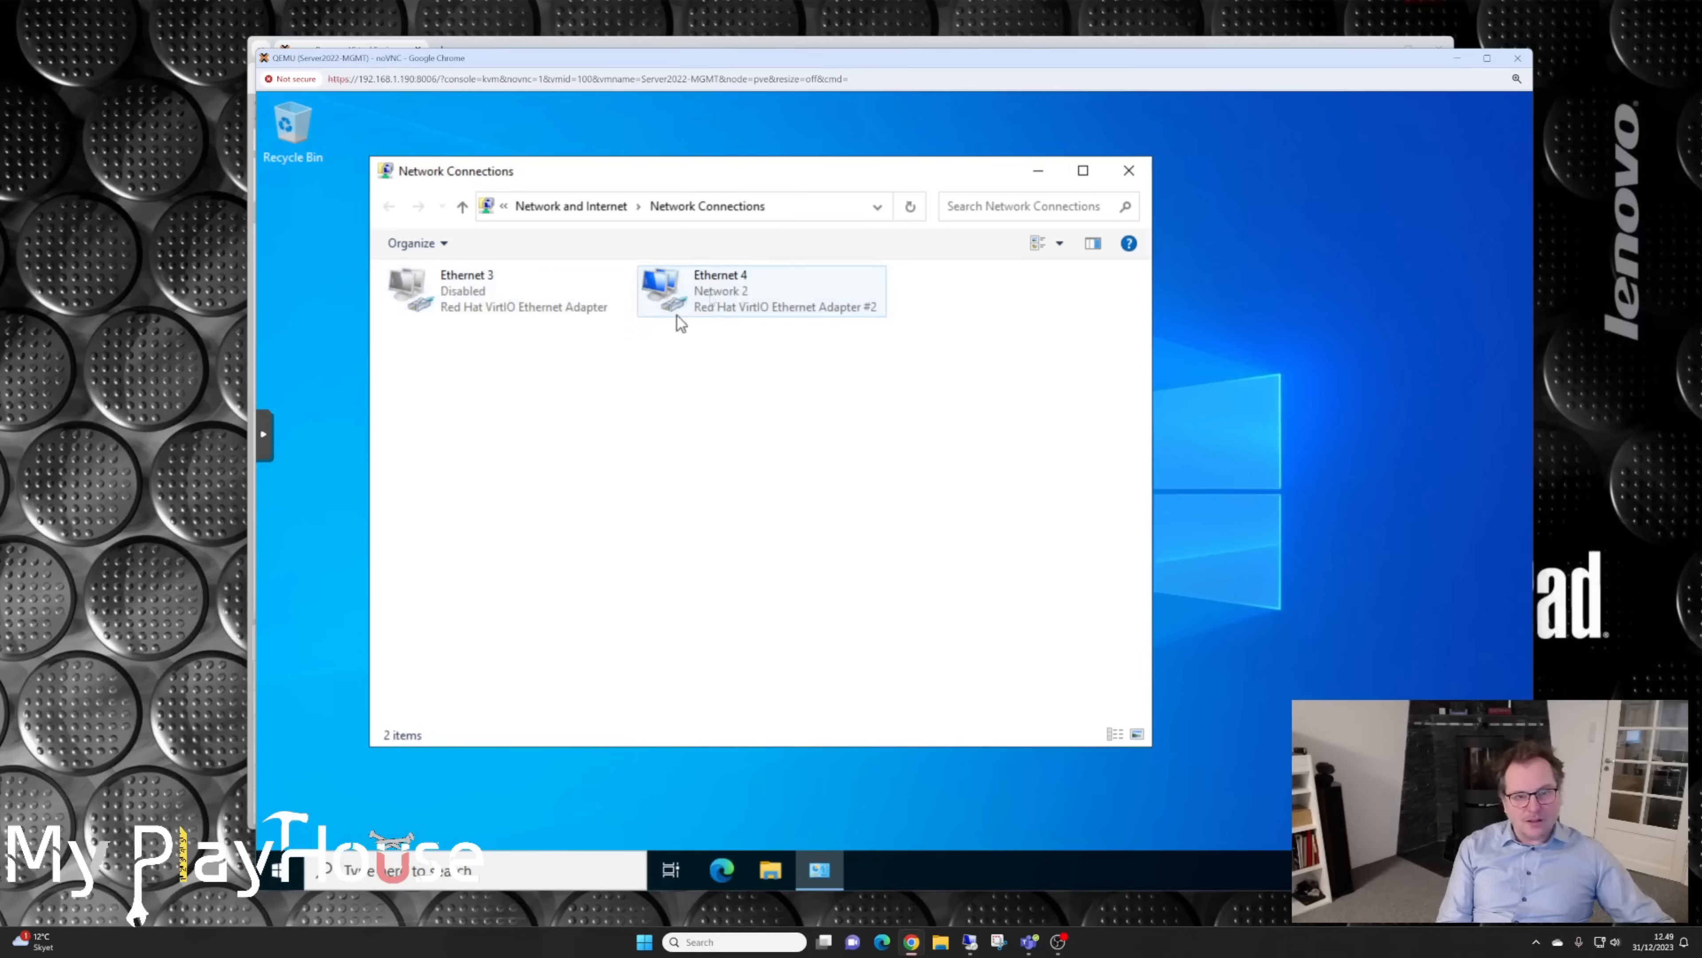
Step: Enable the Ethernet 3 adapter and open the status of Ethernet 4, moving that window clear of the adapters
right_click(474, 308)
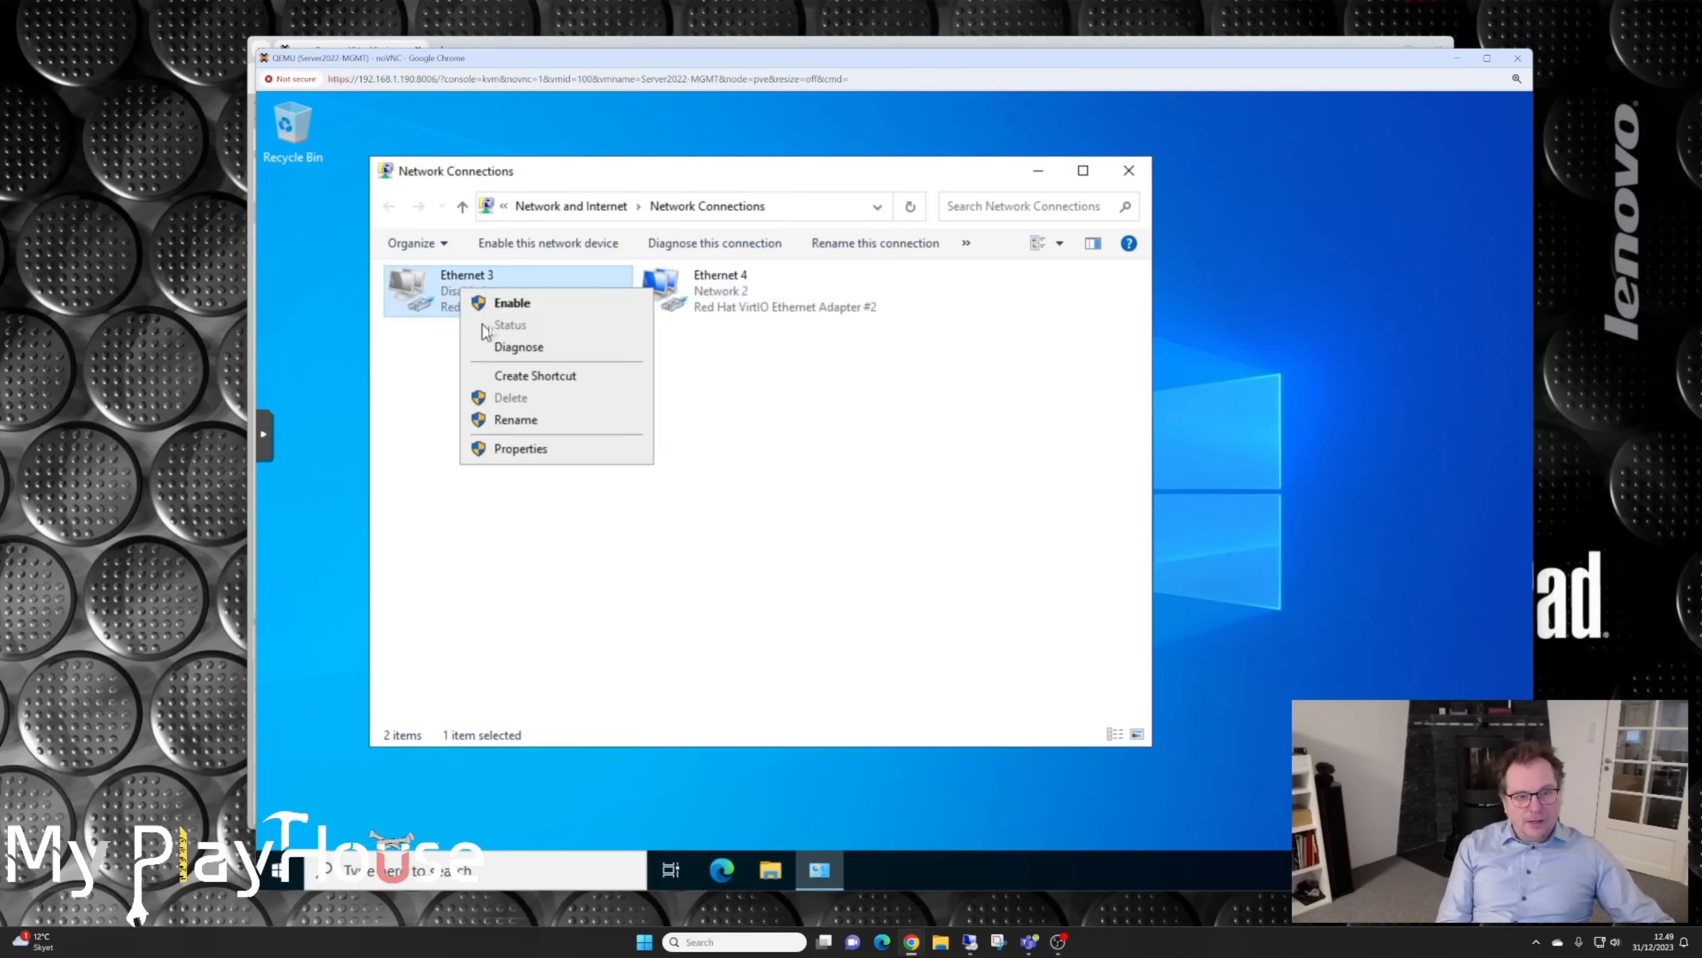
click(512, 304)
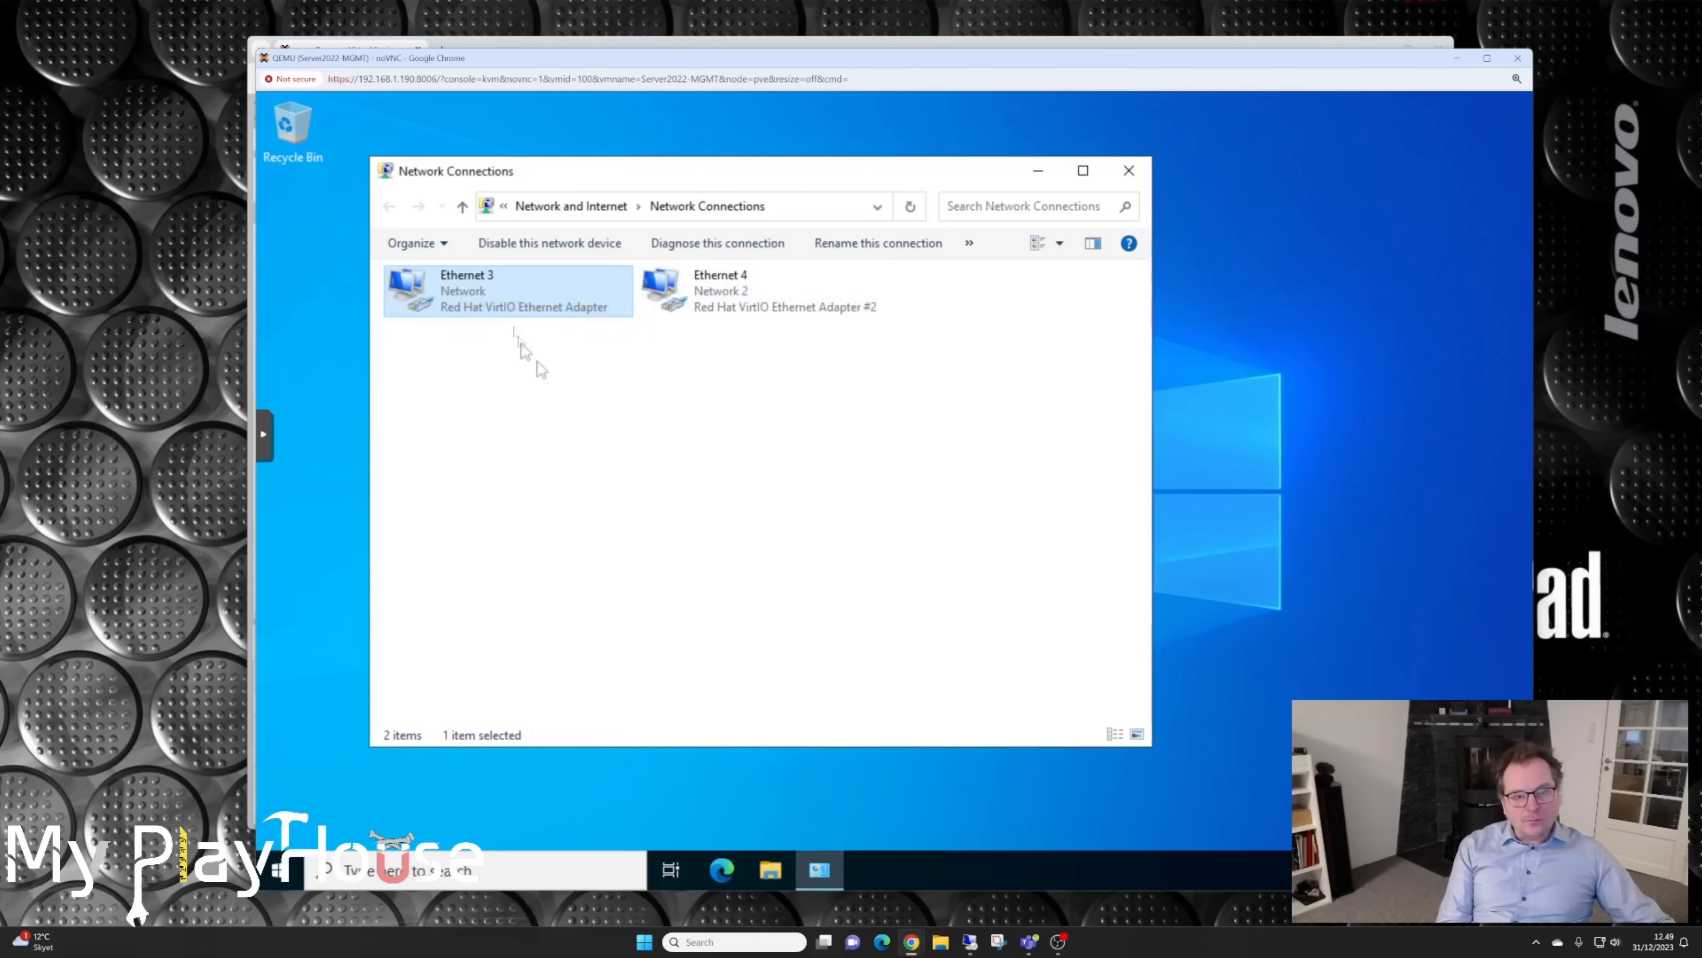
right_click(746, 301)
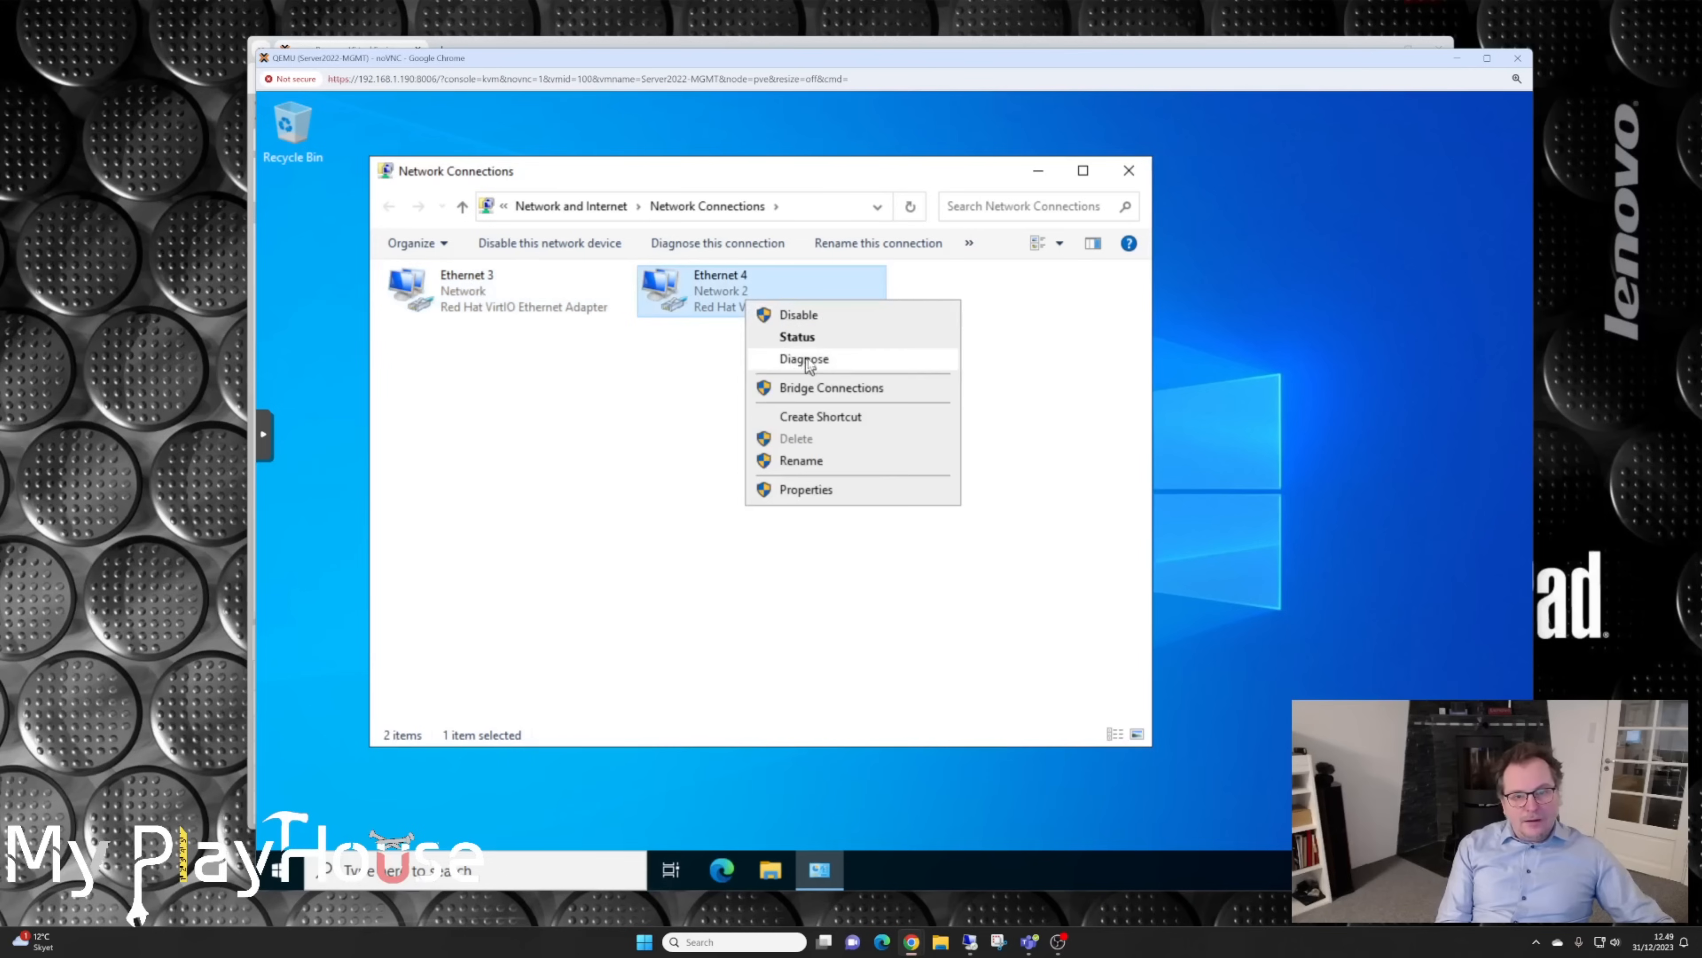
click(798, 336)
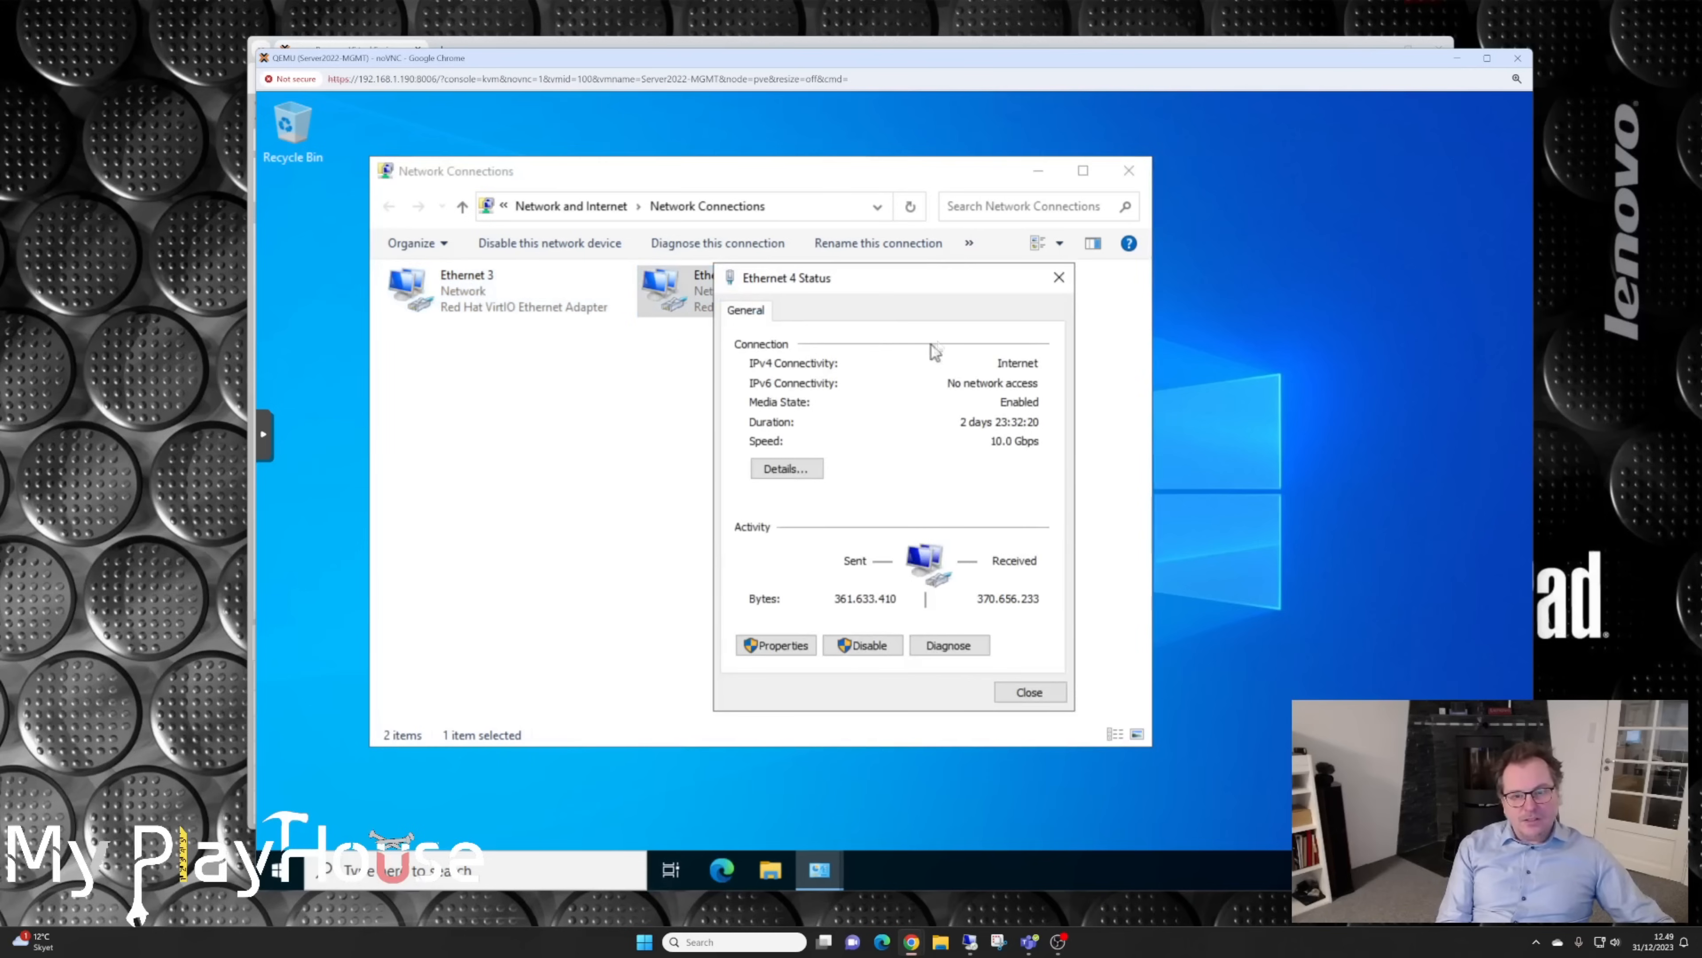
drag(877, 286, 1144, 327)
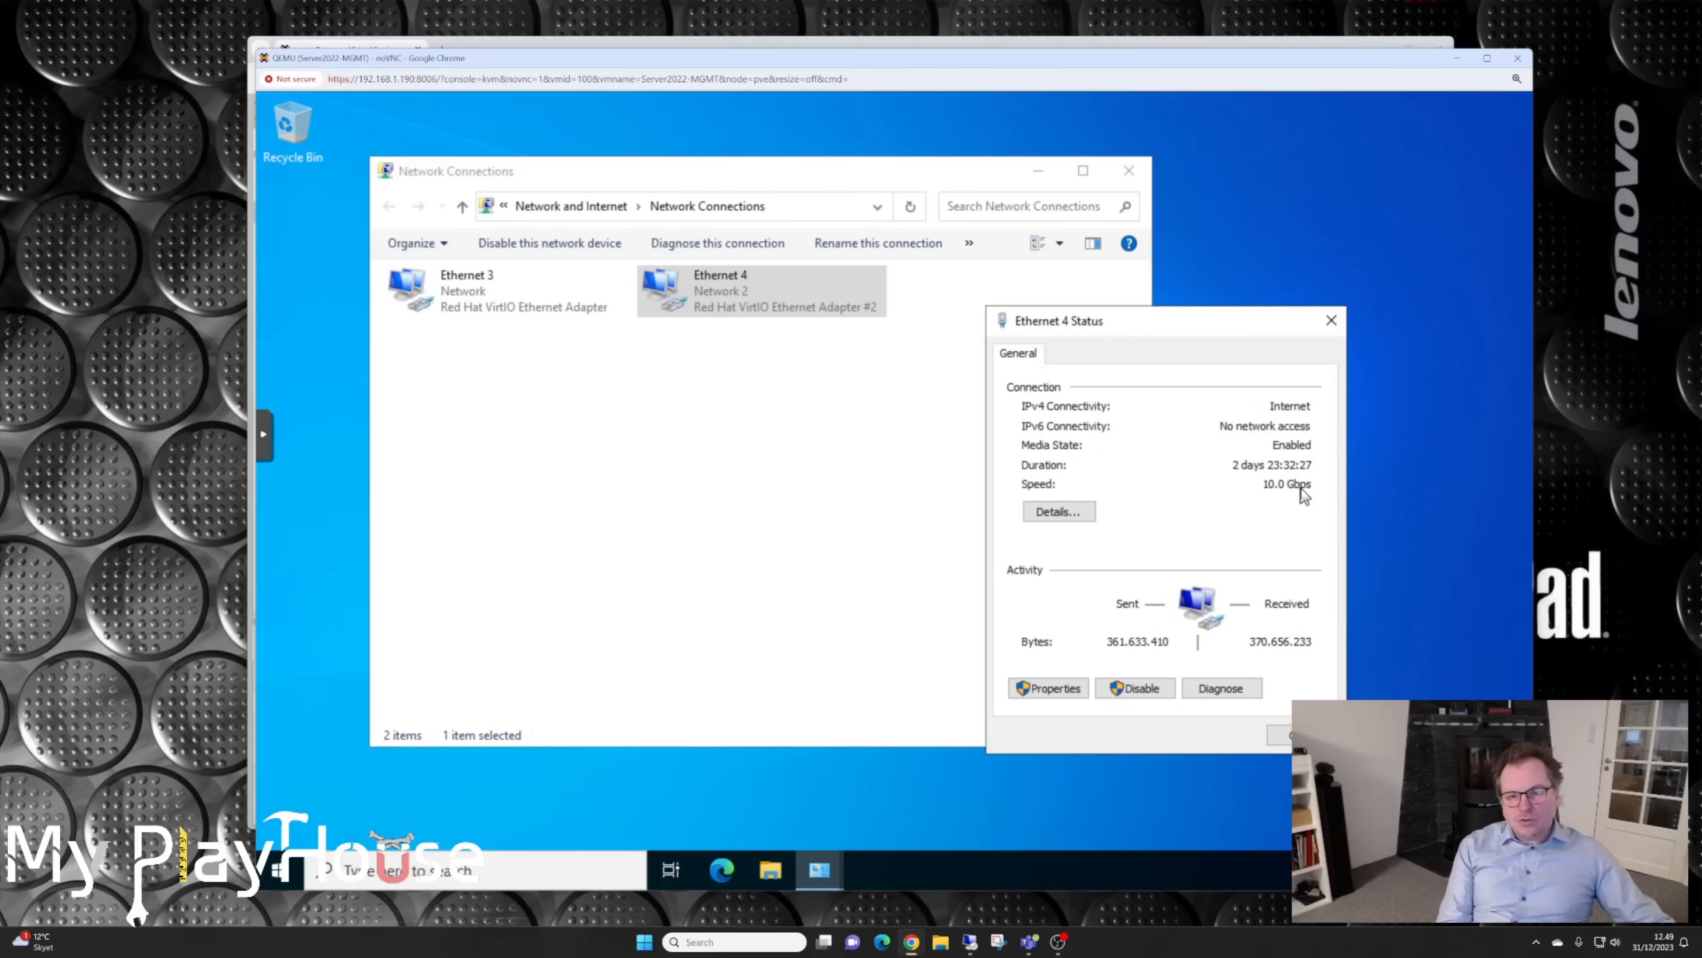
Step: Open the status of Ethernet 3 and place it beside the Ethernet 4 status window
click(452, 293)
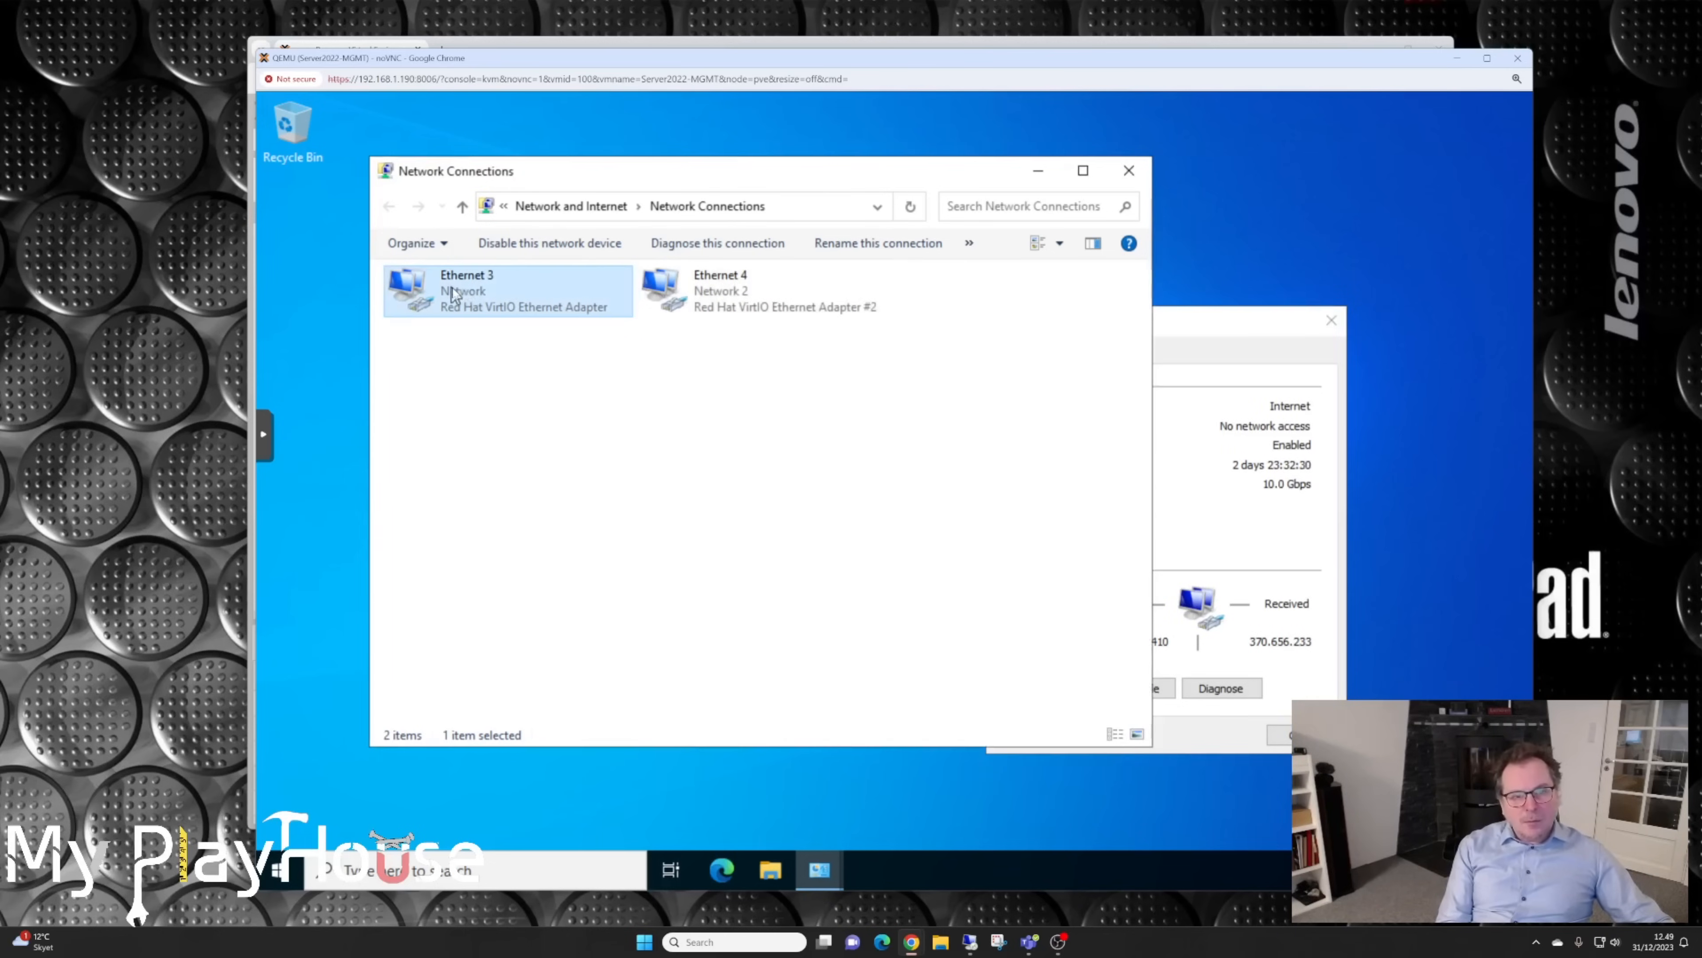
right_click(452, 293)
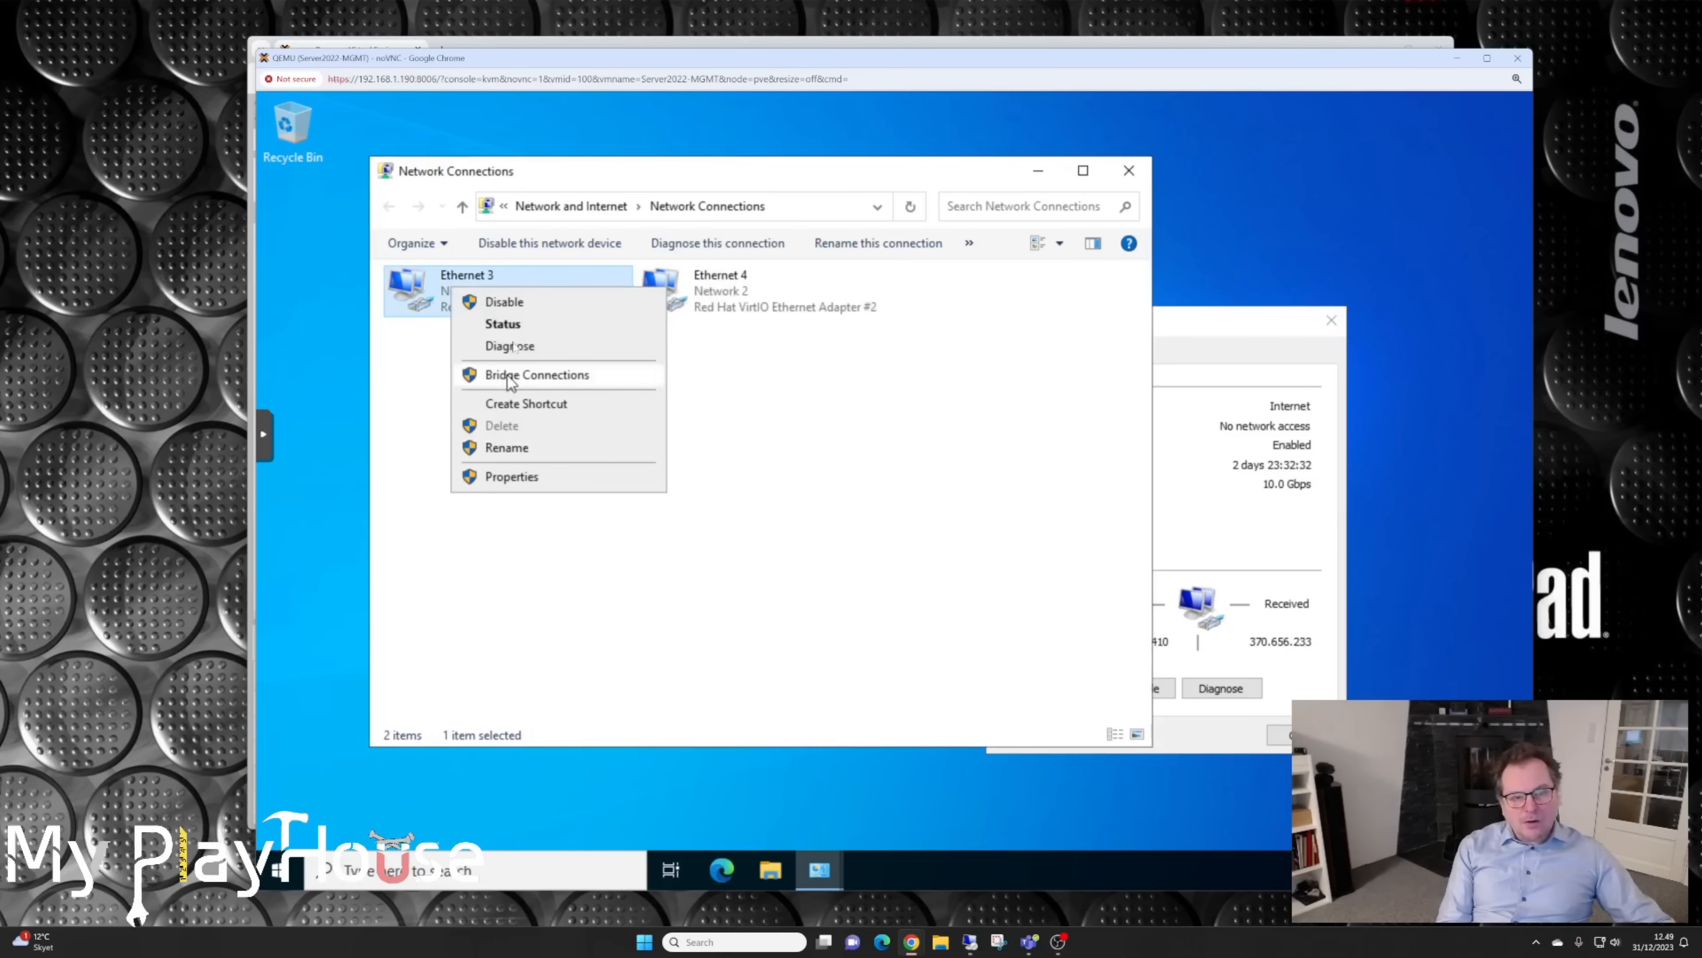
click(501, 326)
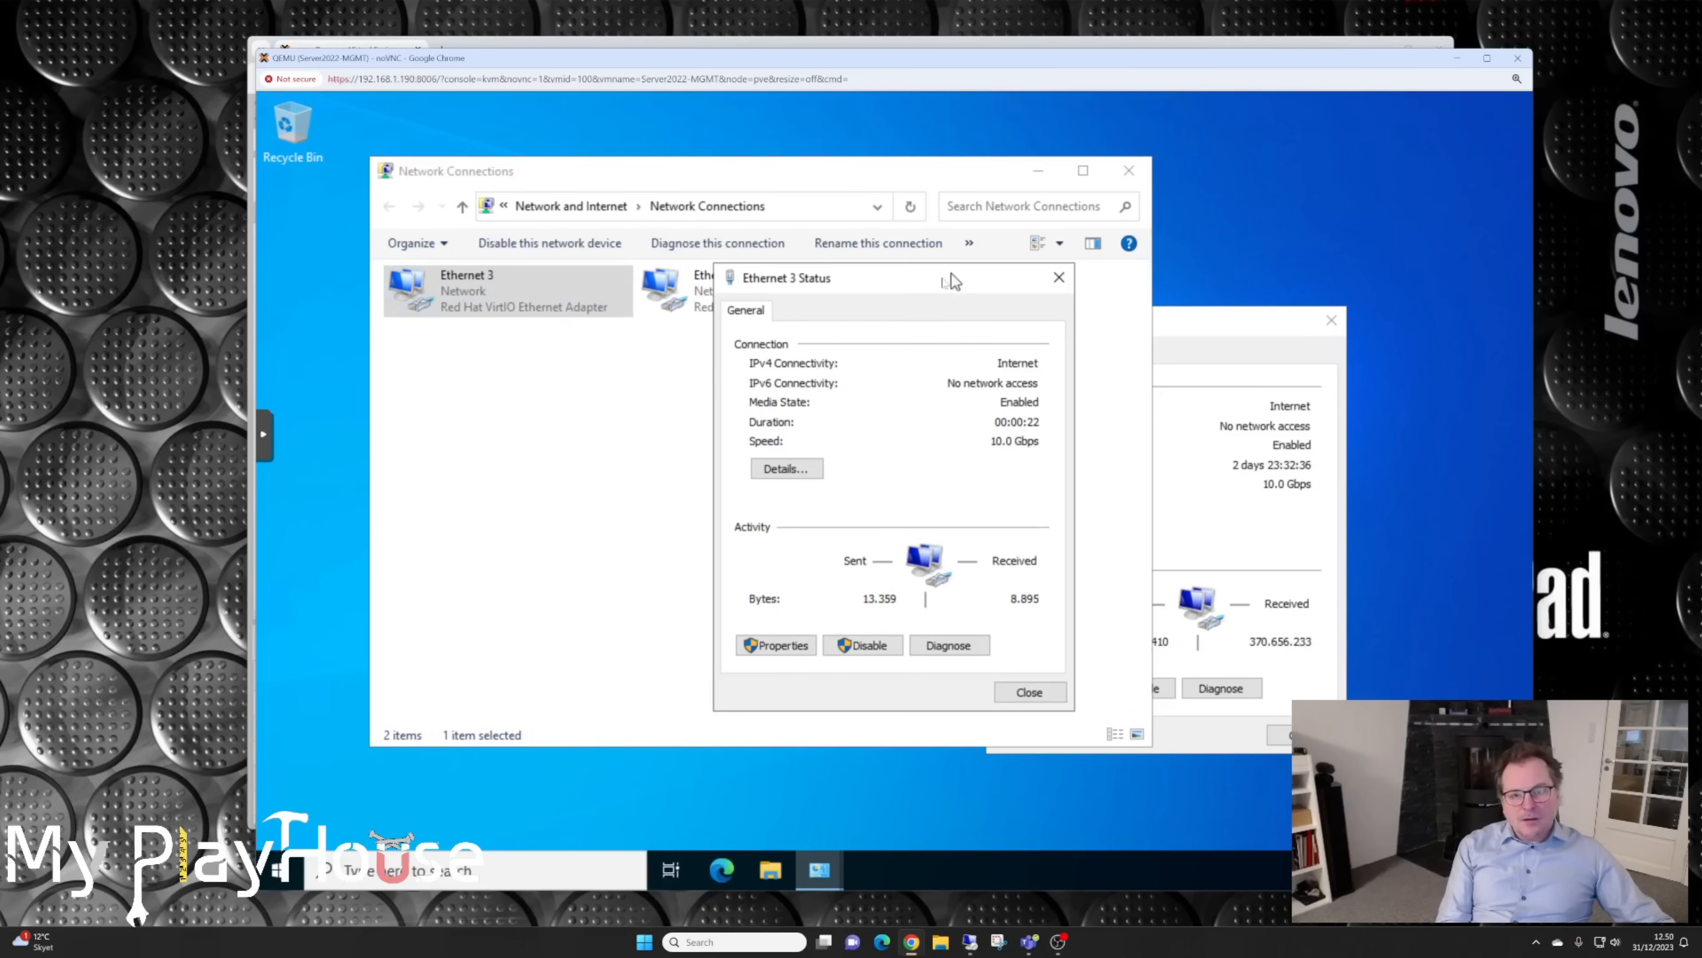
drag(919, 290, 752, 378)
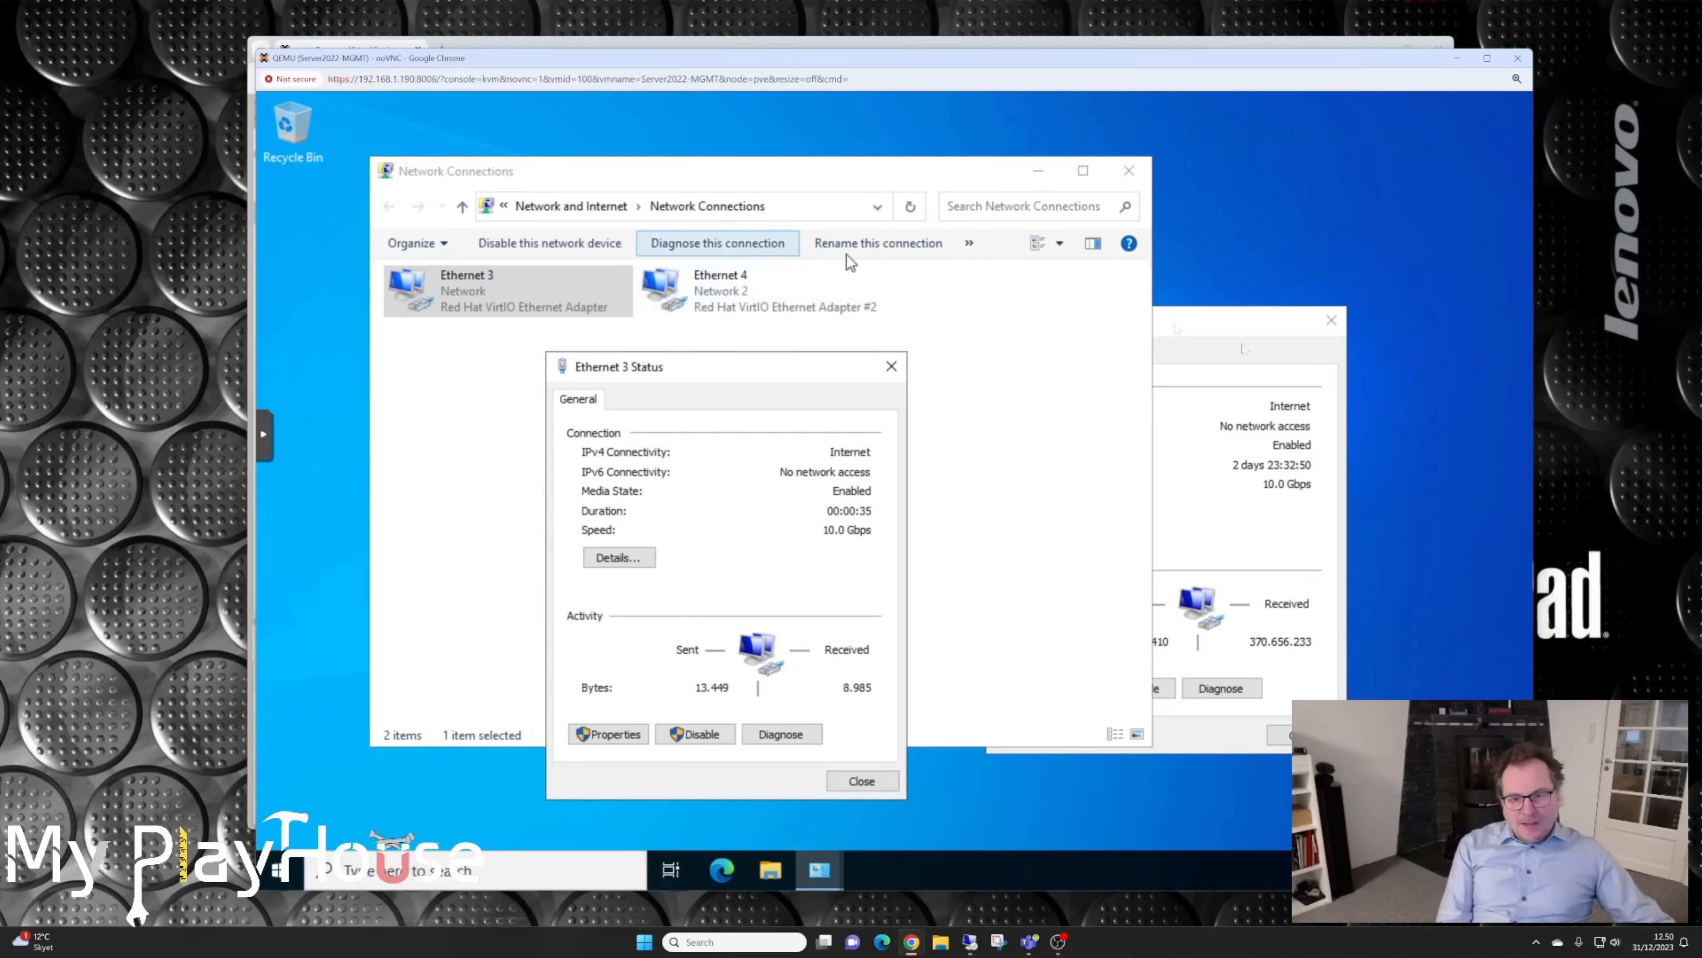
click(1214, 322)
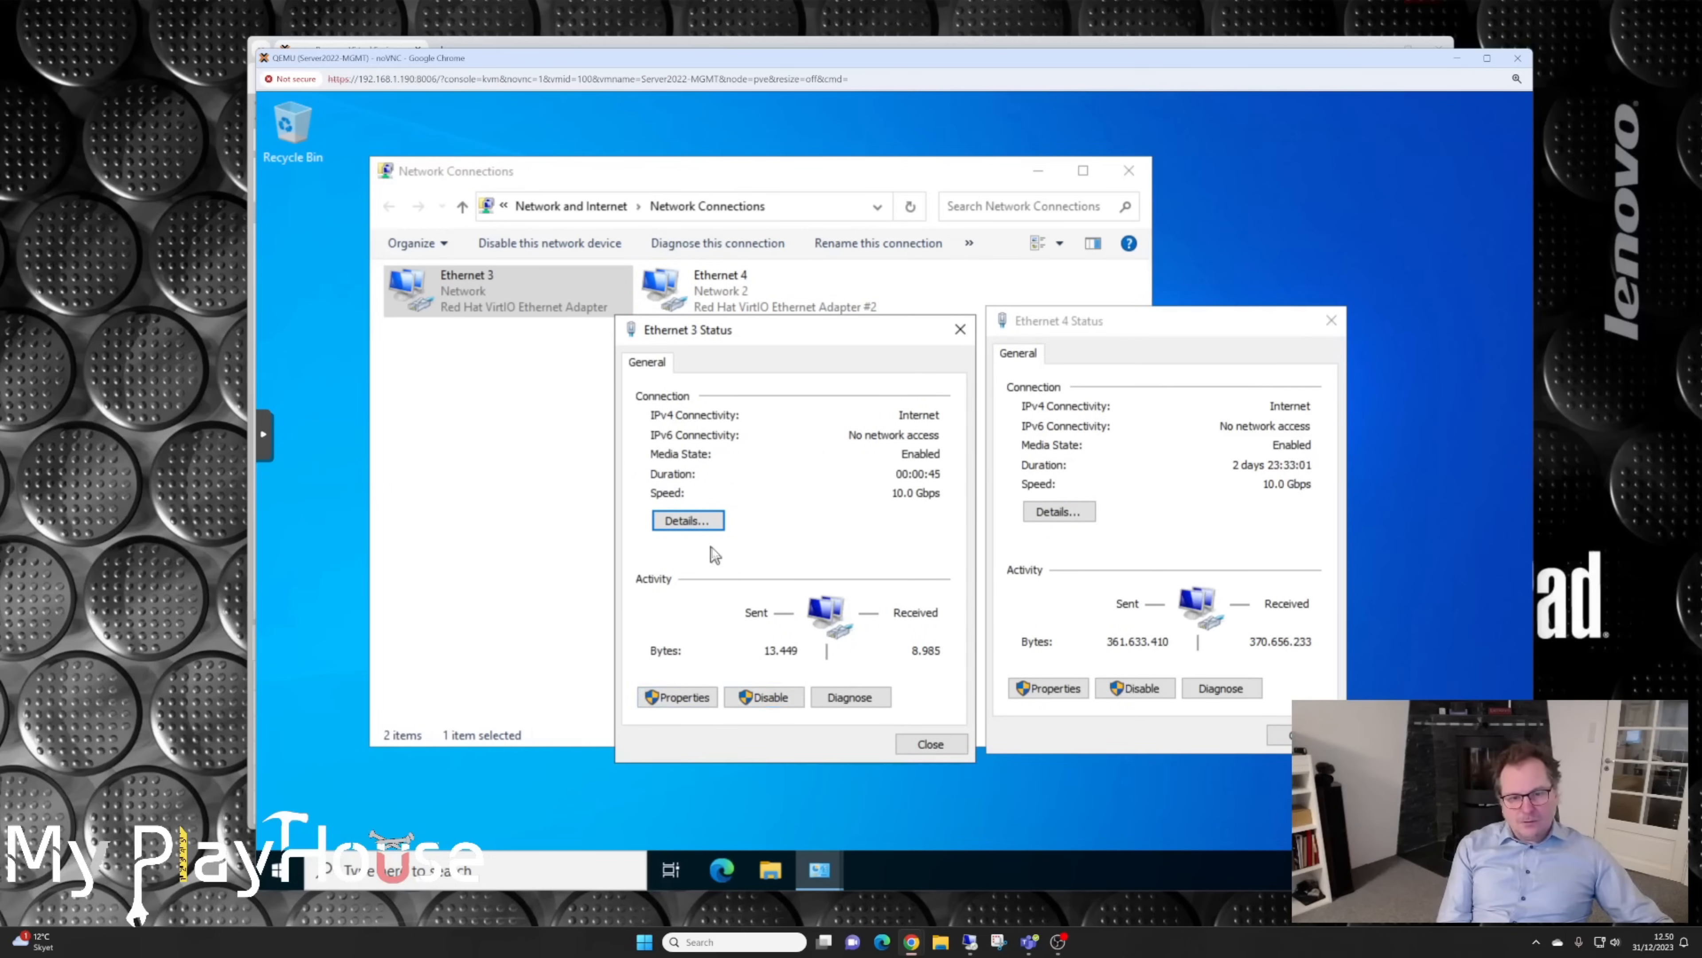
Step: View the network connection details of Ethernet 3 and Ethernet 4 and compare their IPv4 addresses
click(688, 521)
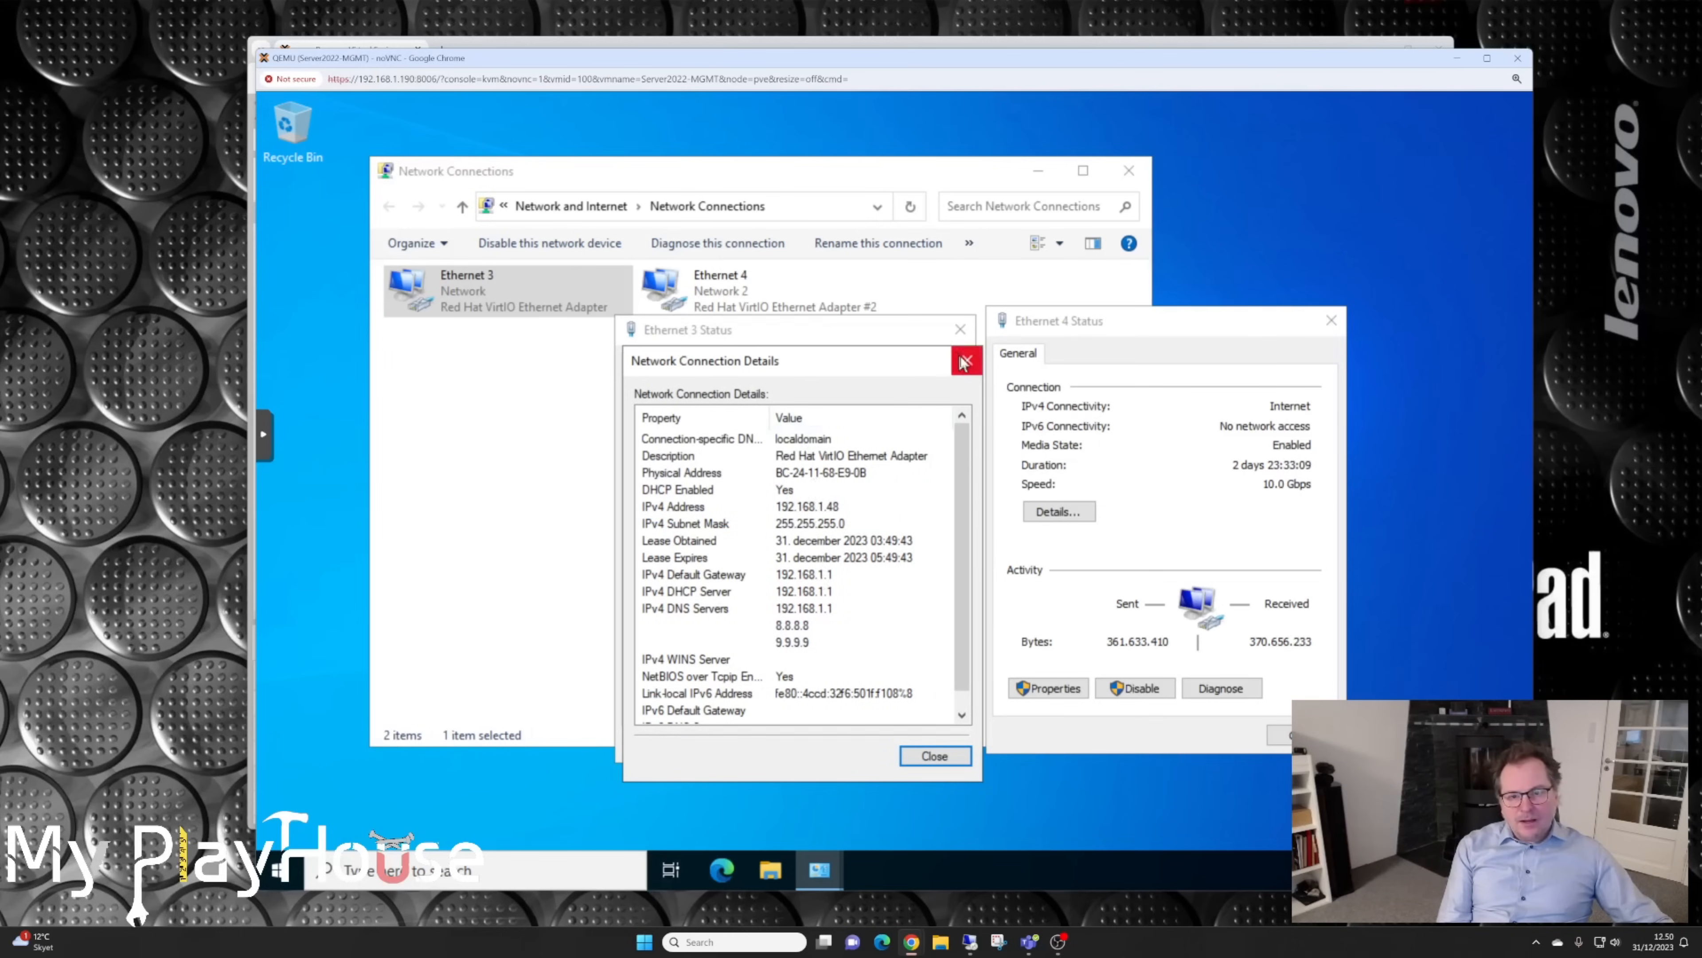
click(1051, 514)
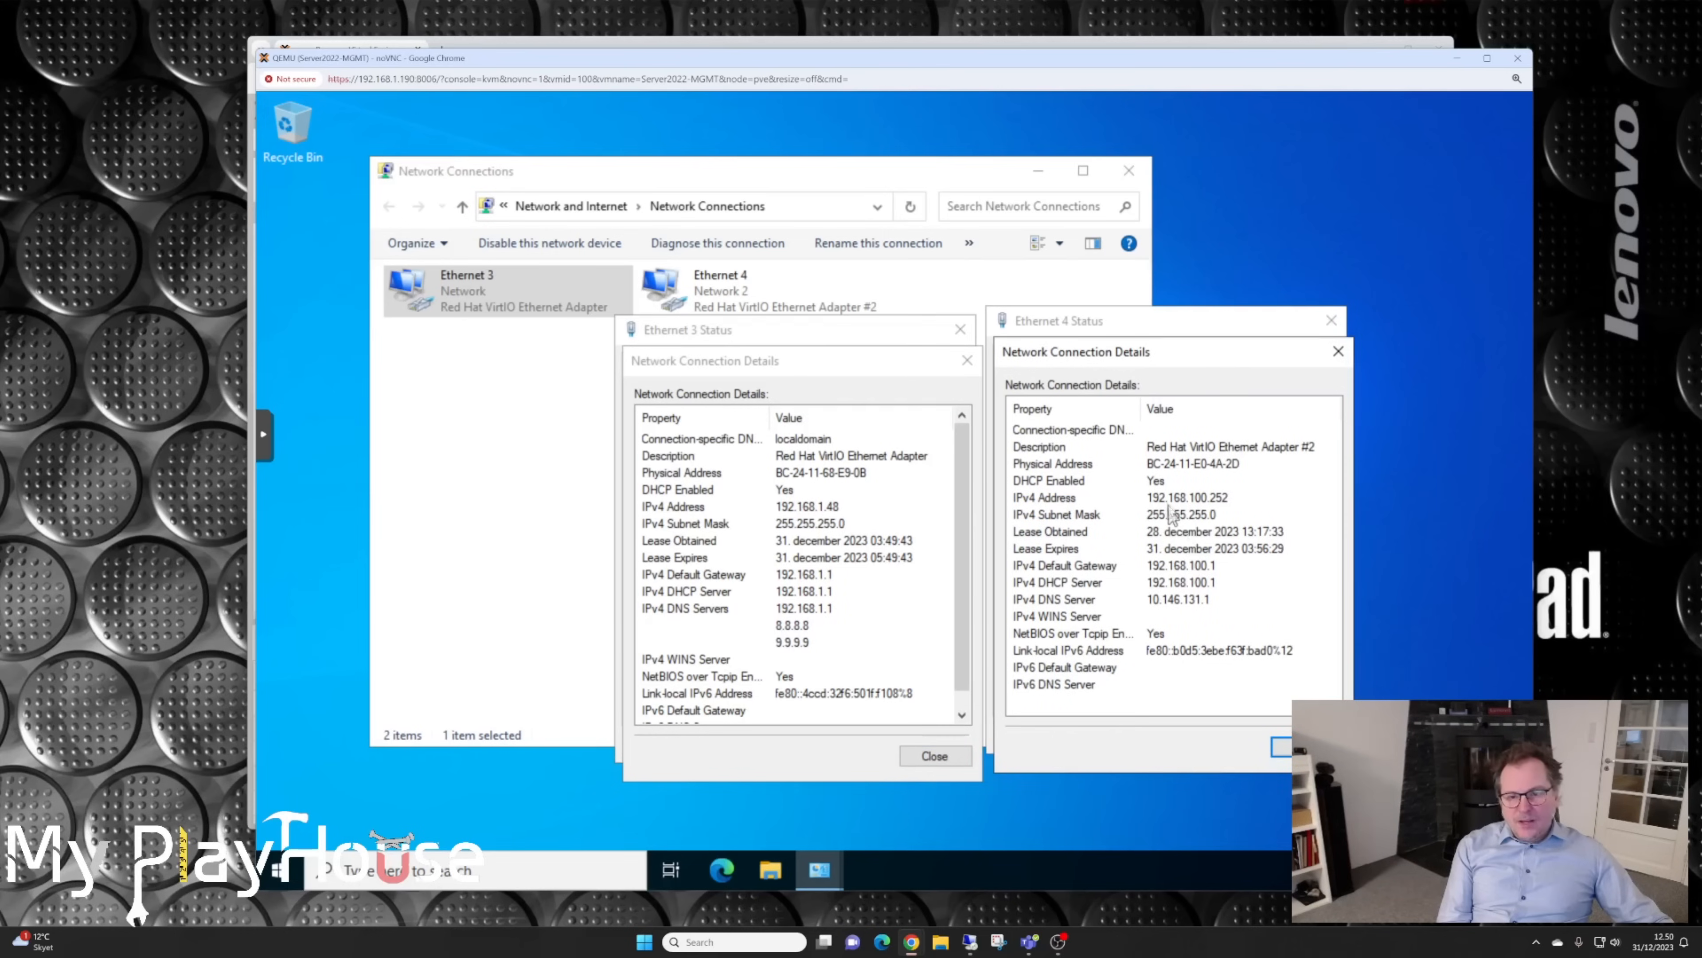
click(1150, 504)
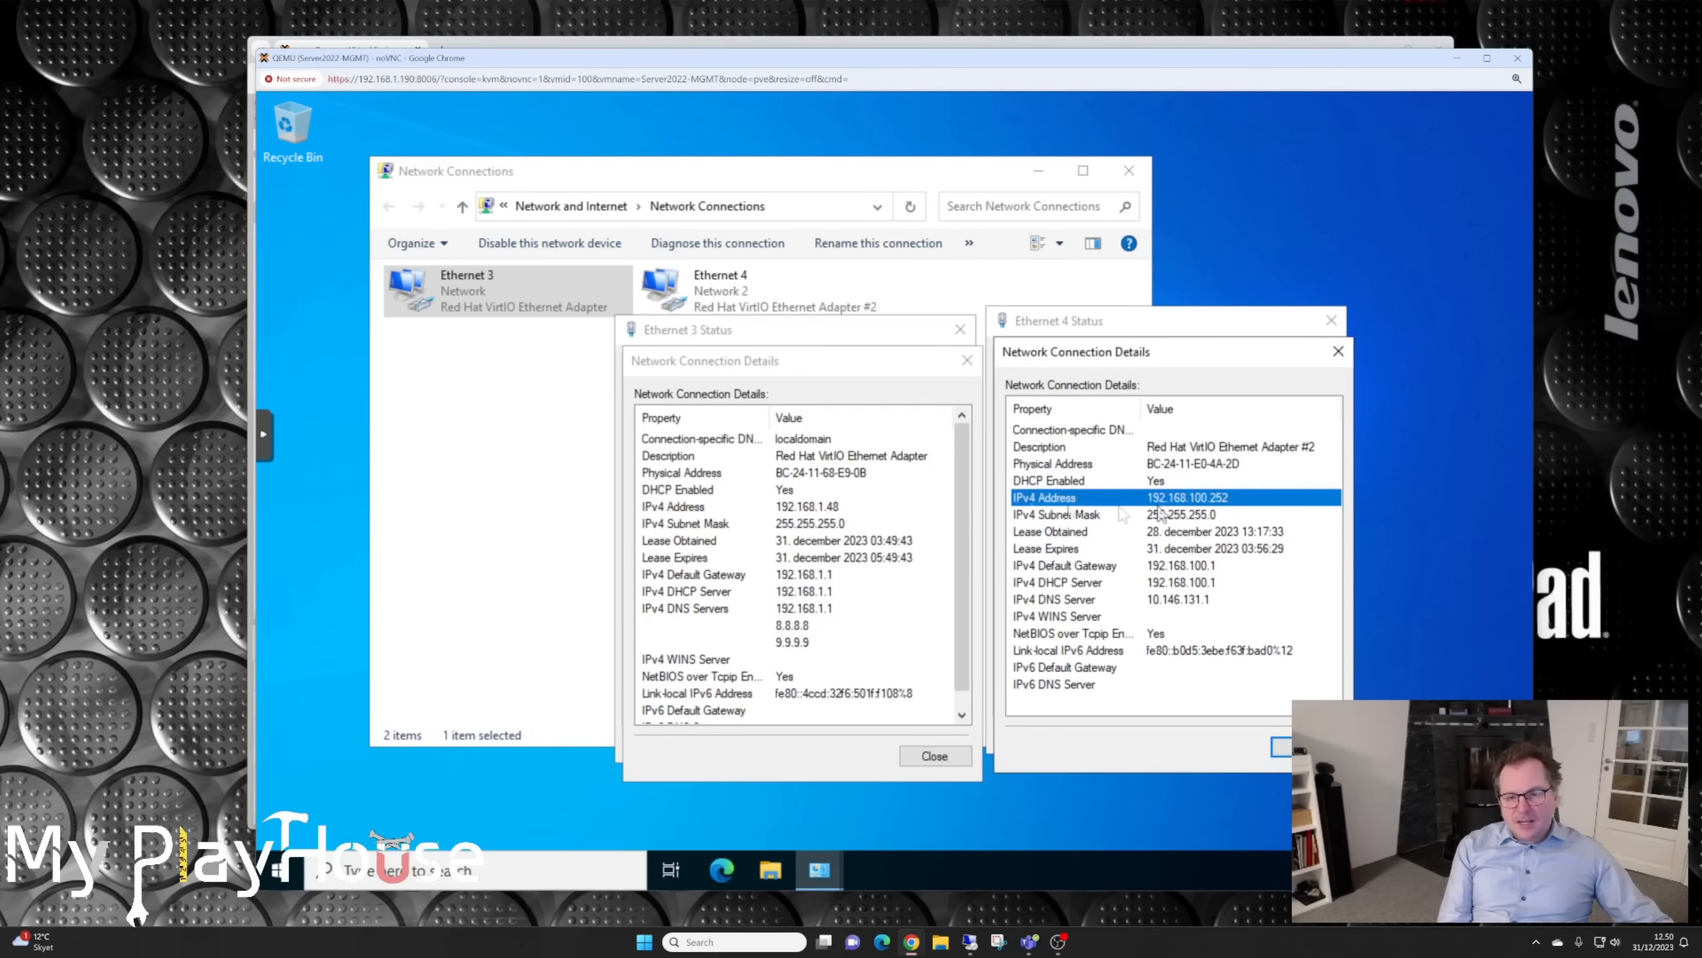
click(789, 509)
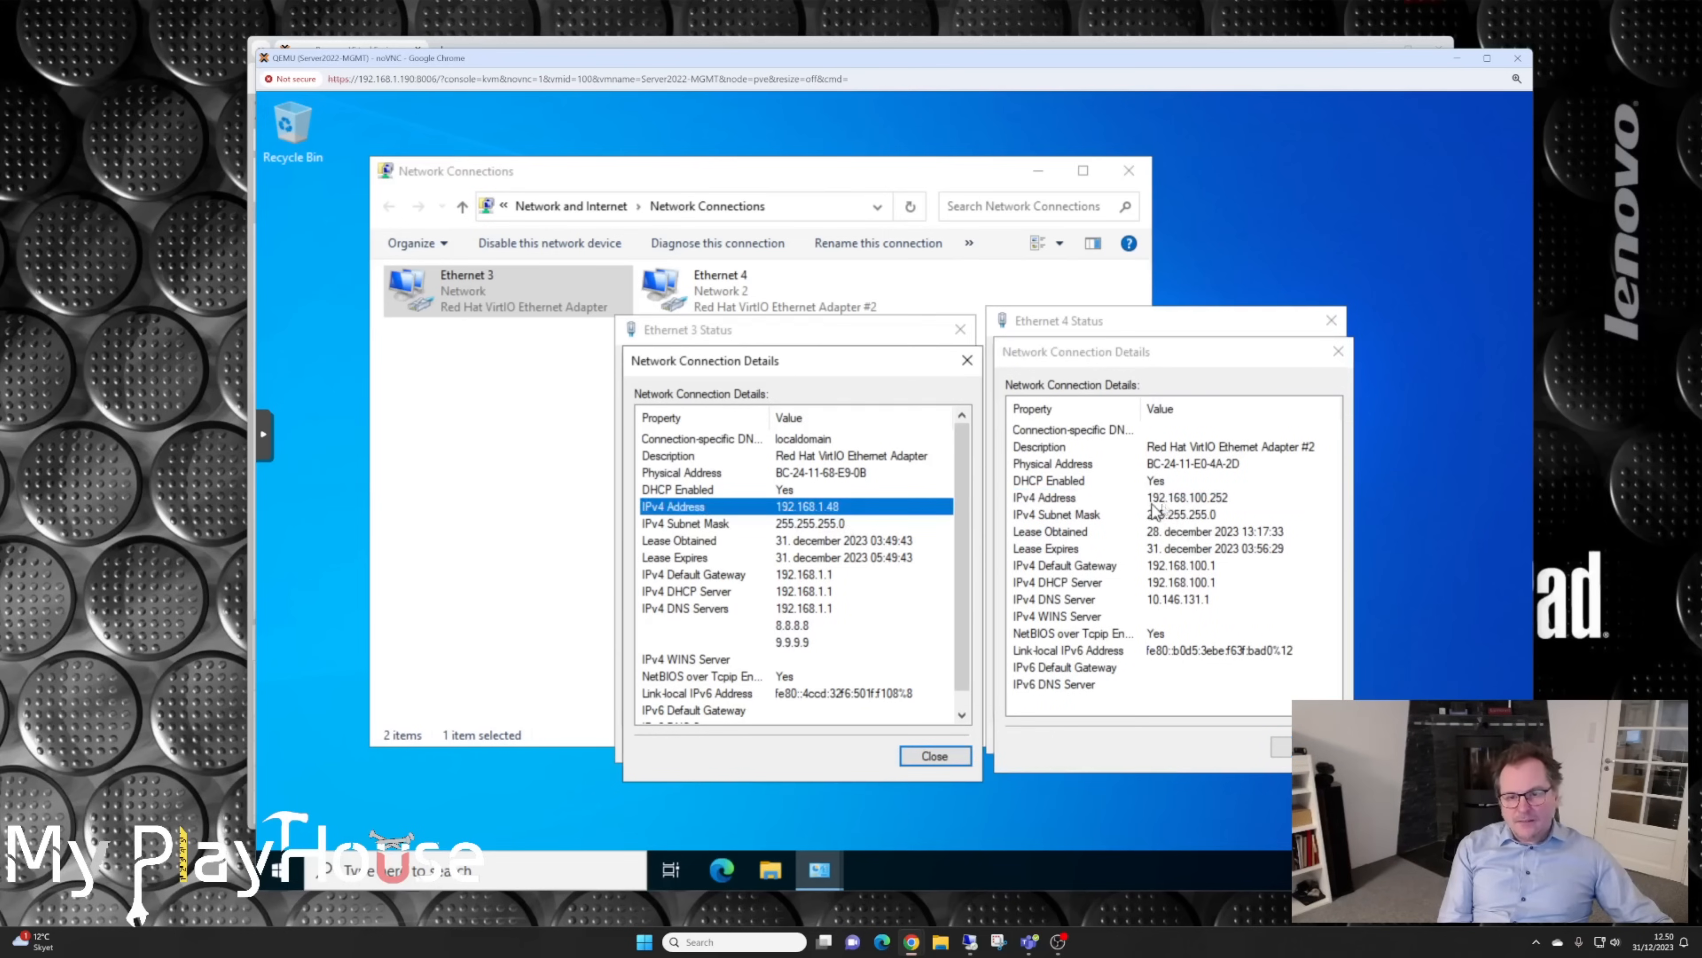
click(1167, 504)
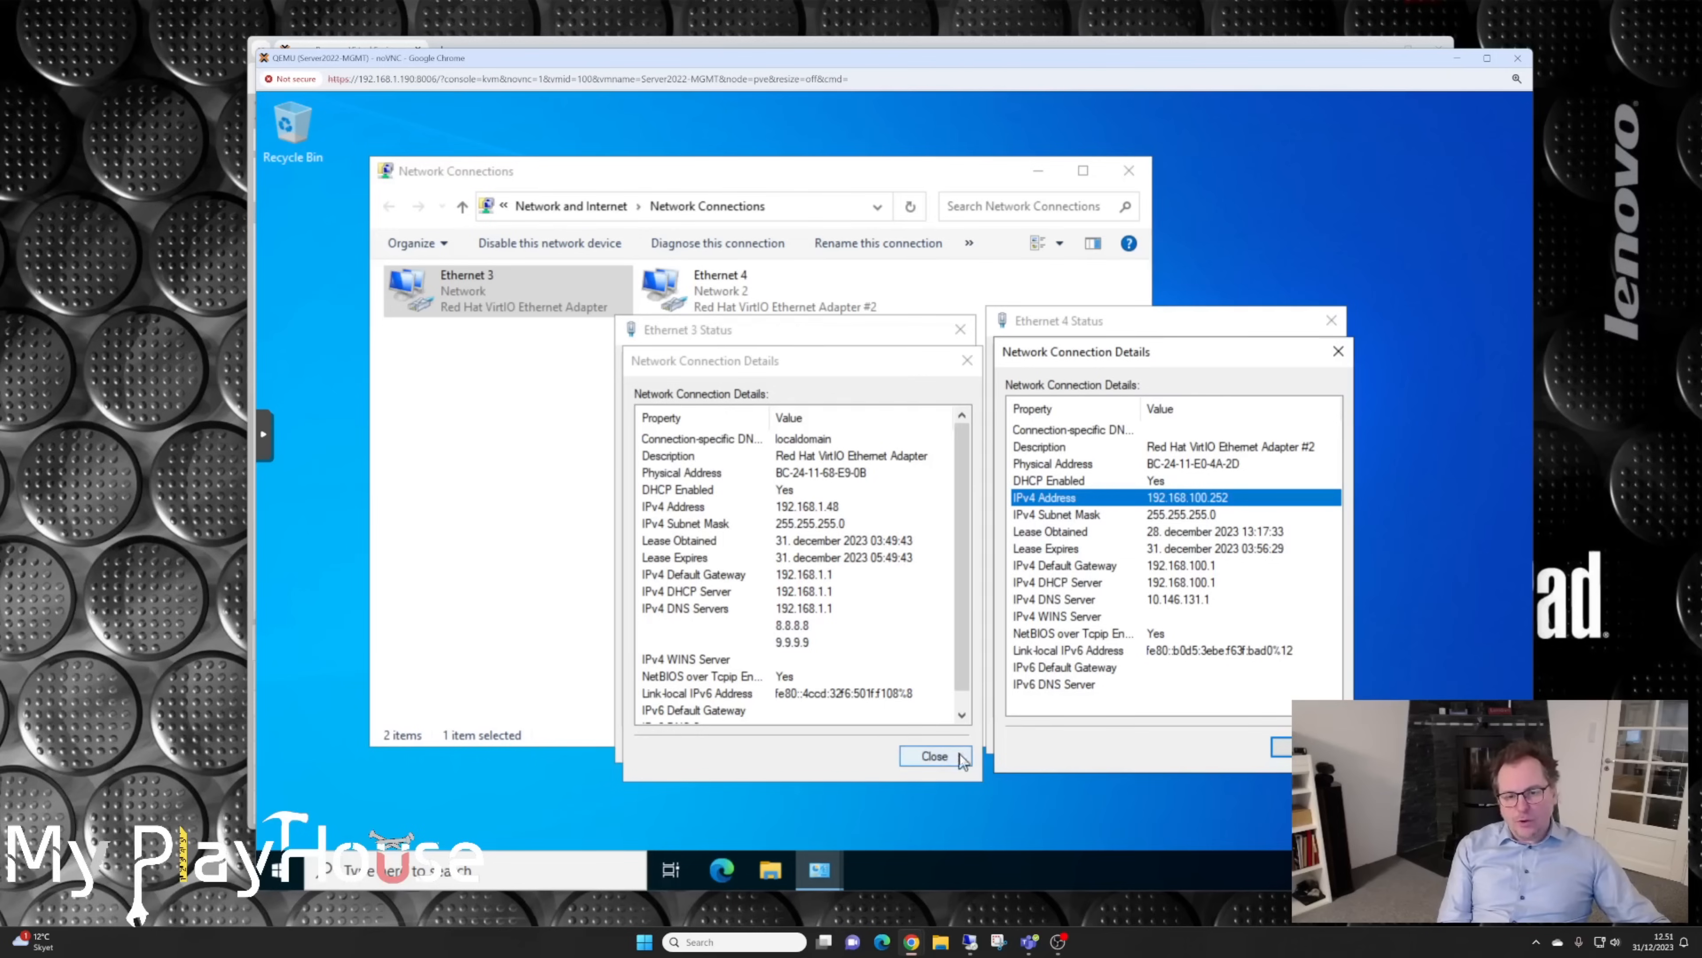
Step: Close the details and status windows of both adapters and disable Ethernet 3
click(935, 756)
click(1306, 747)
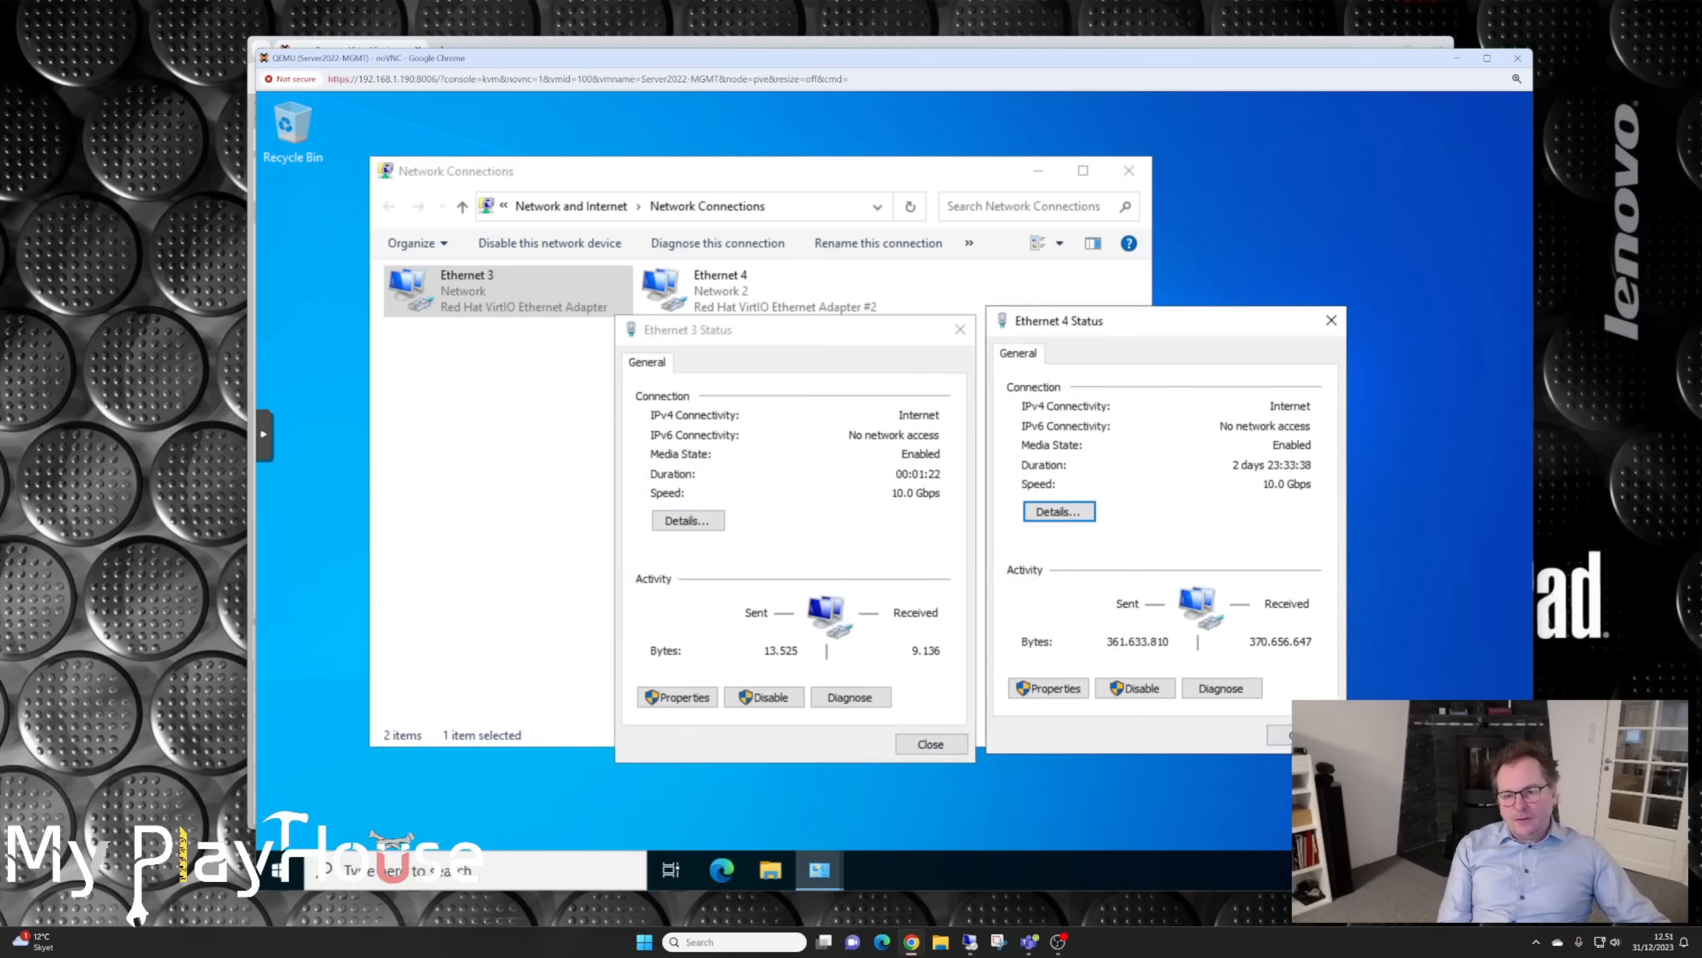
click(1287, 735)
click(954, 755)
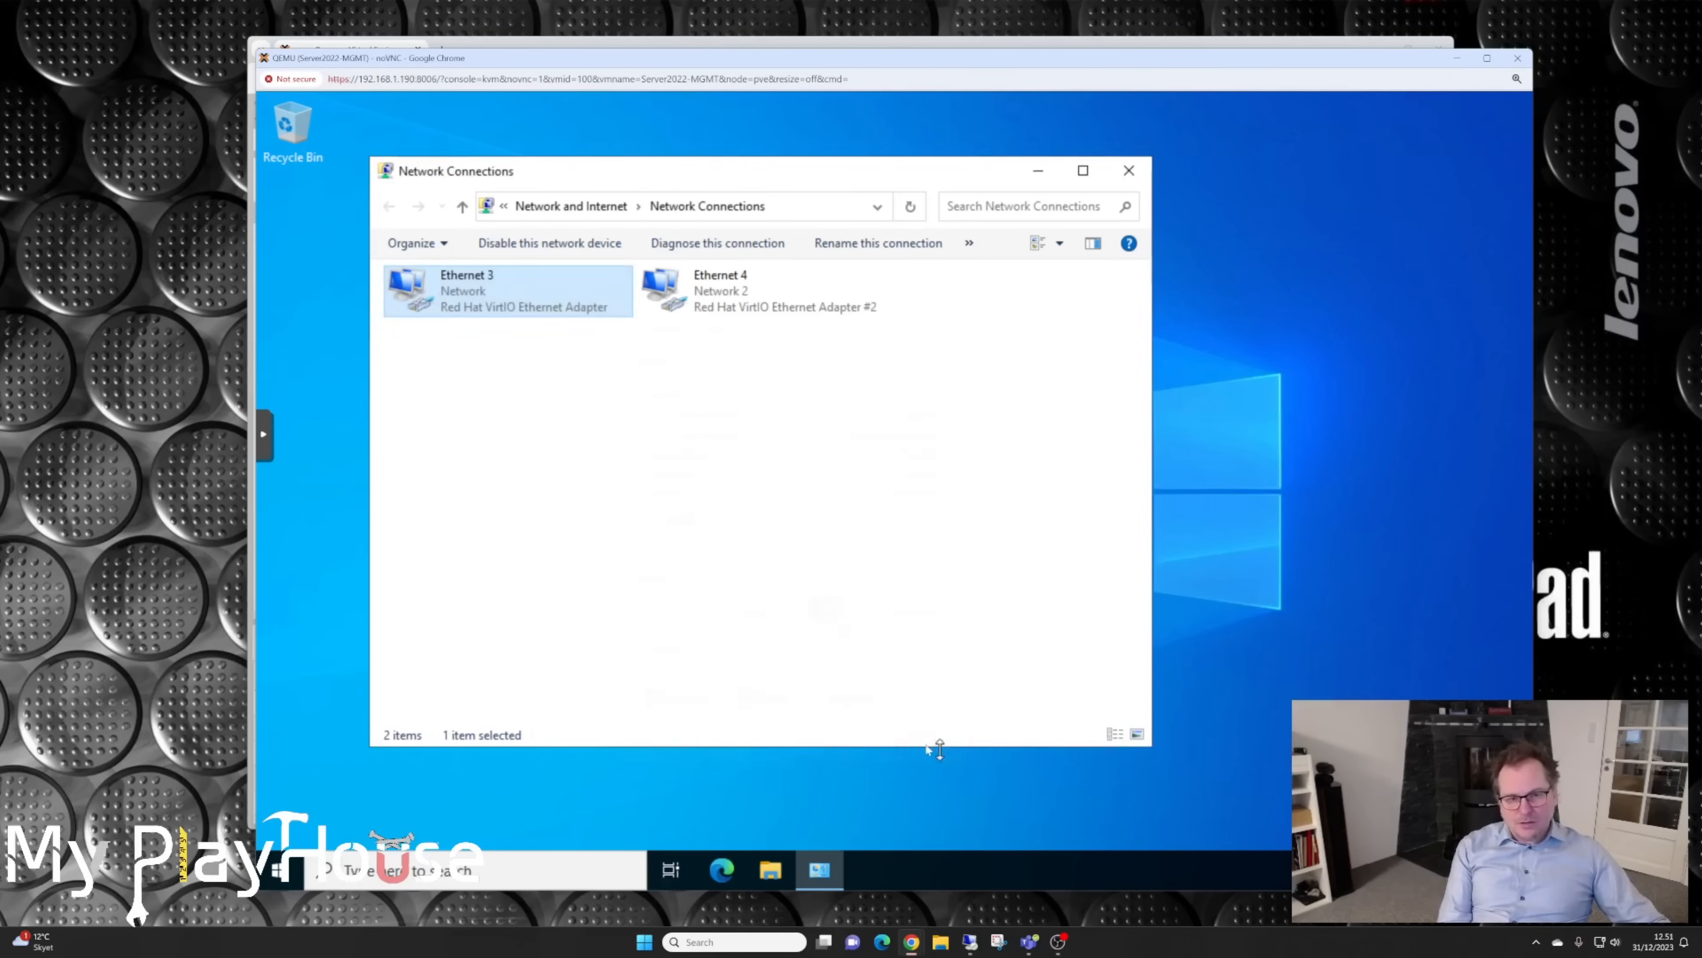
right_click(453, 278)
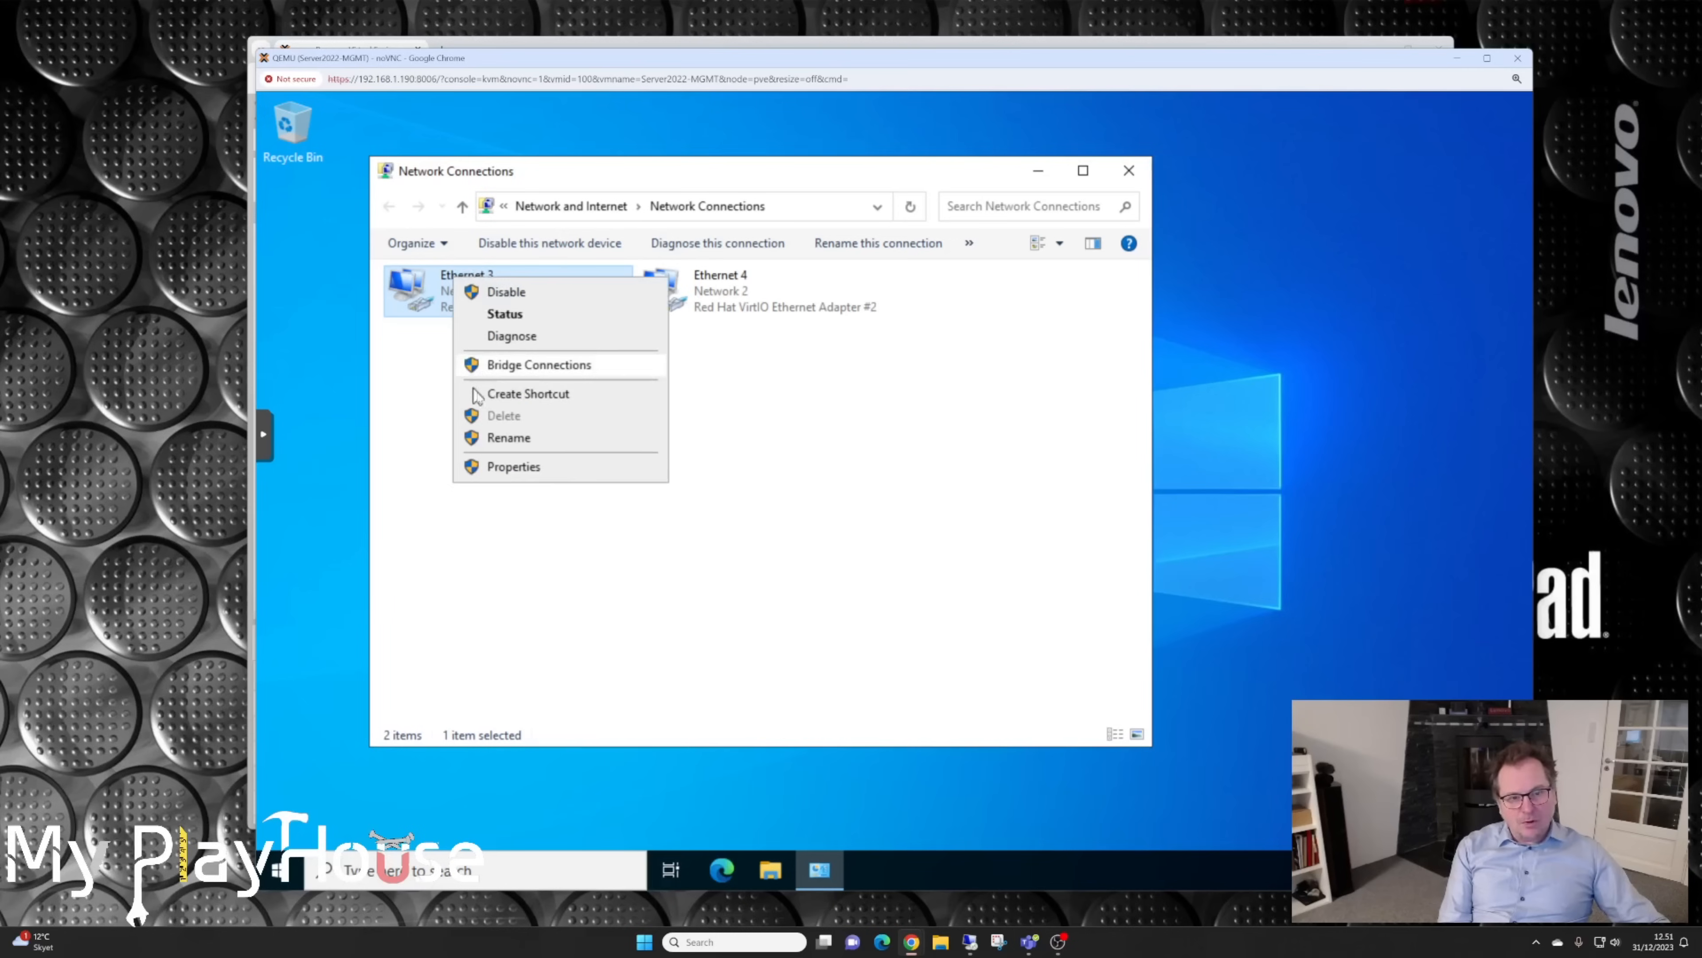
click(496, 290)
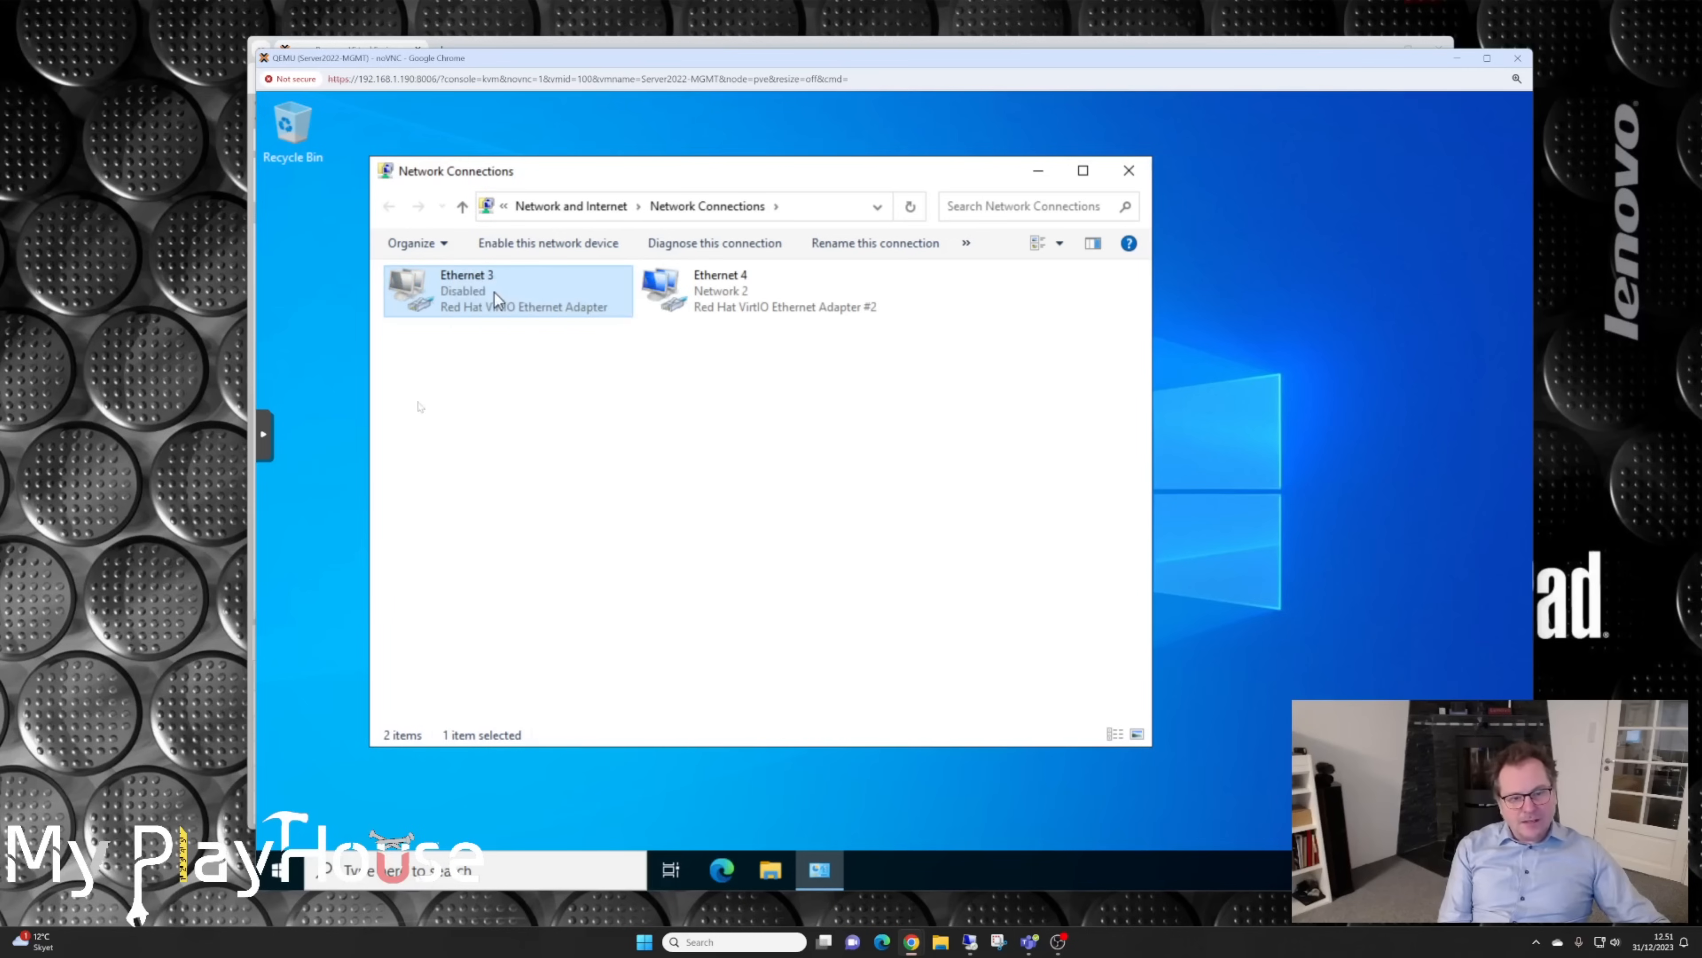
Step: Test internet access over Ethernet 4 by loading eBay in the virtual machine's Edge browser, and close the browser
click(716, 866)
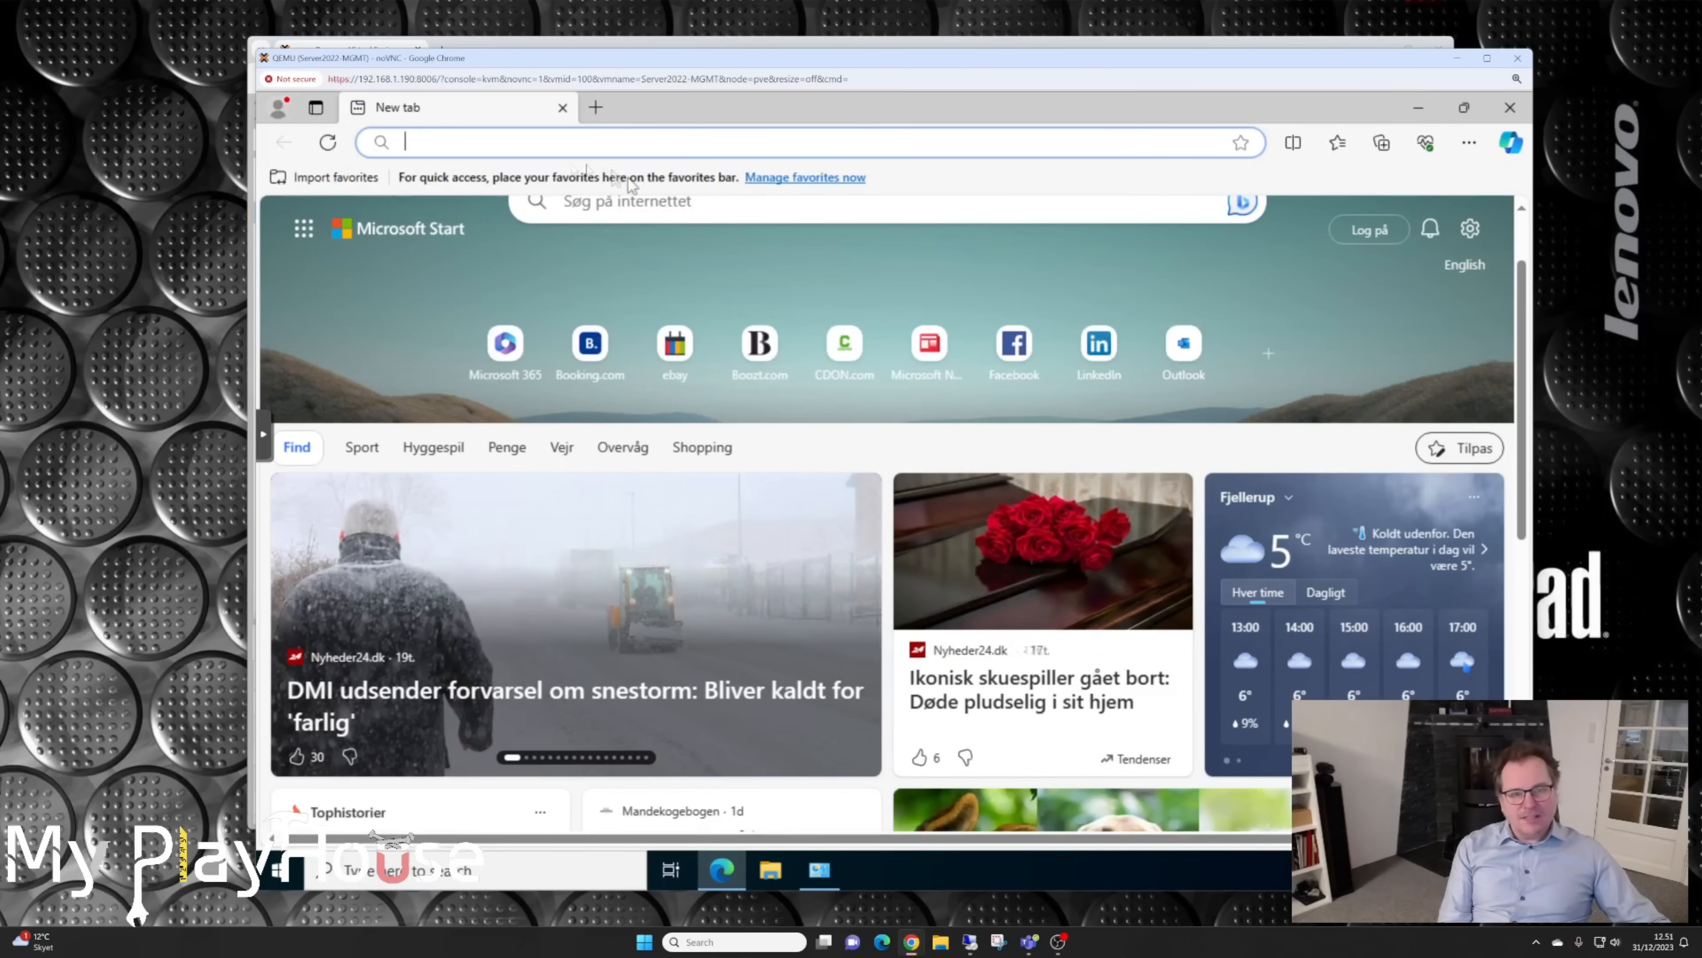
click(675, 345)
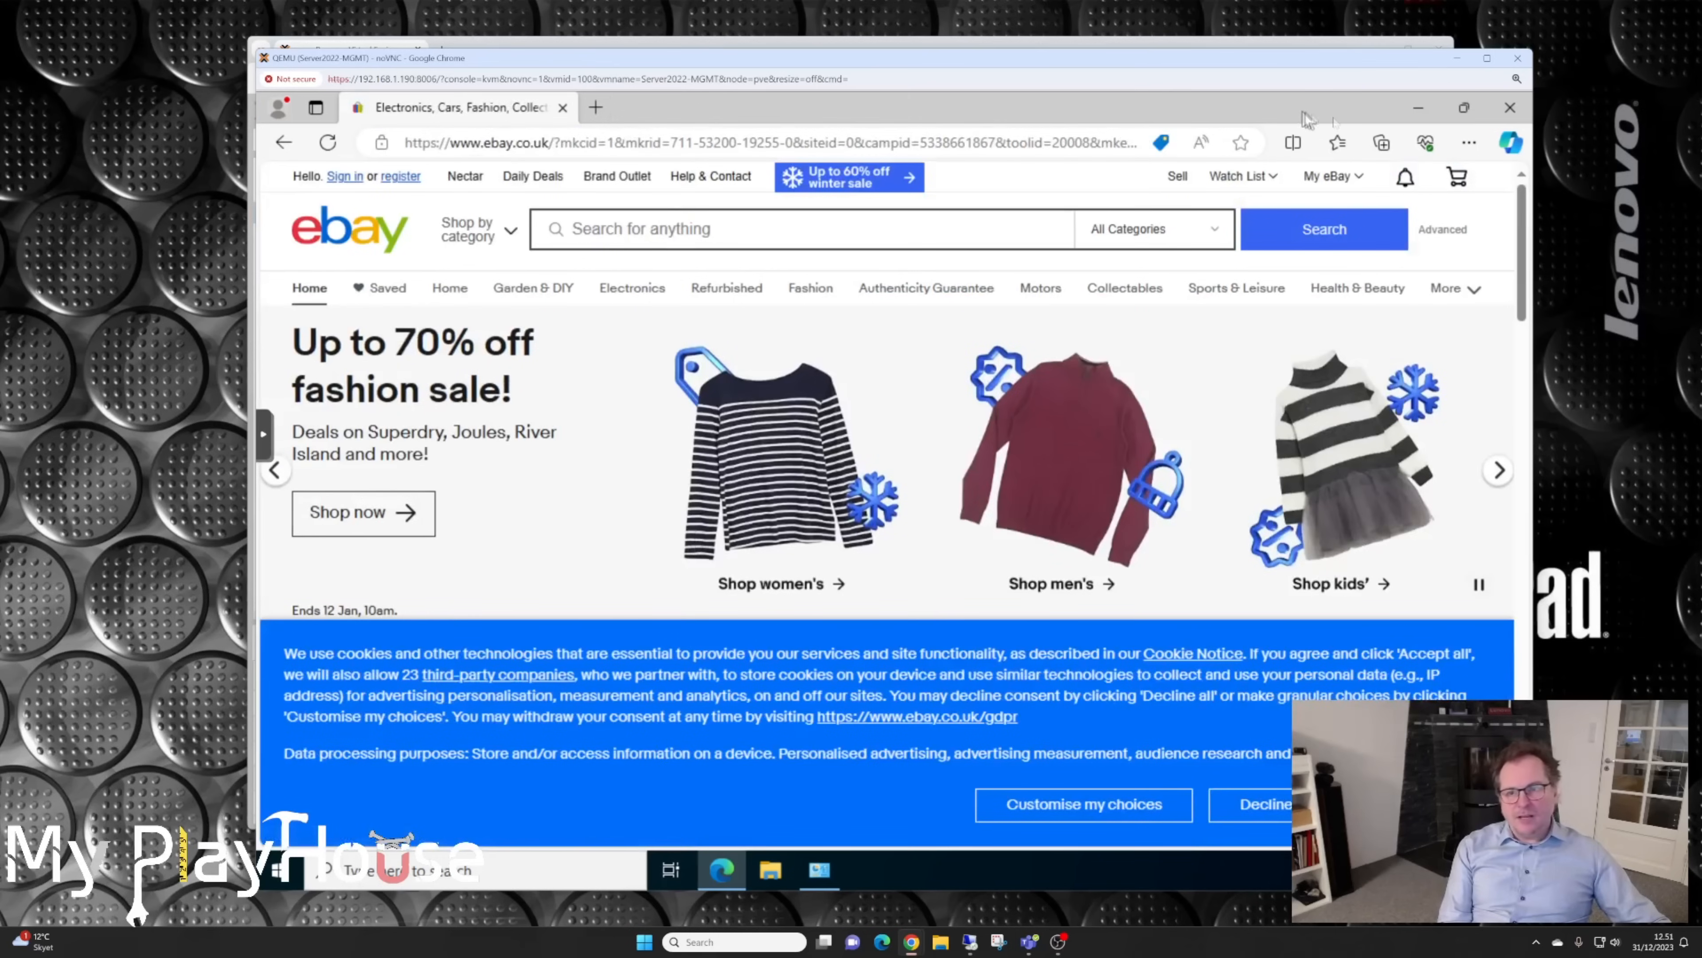
click(1508, 110)
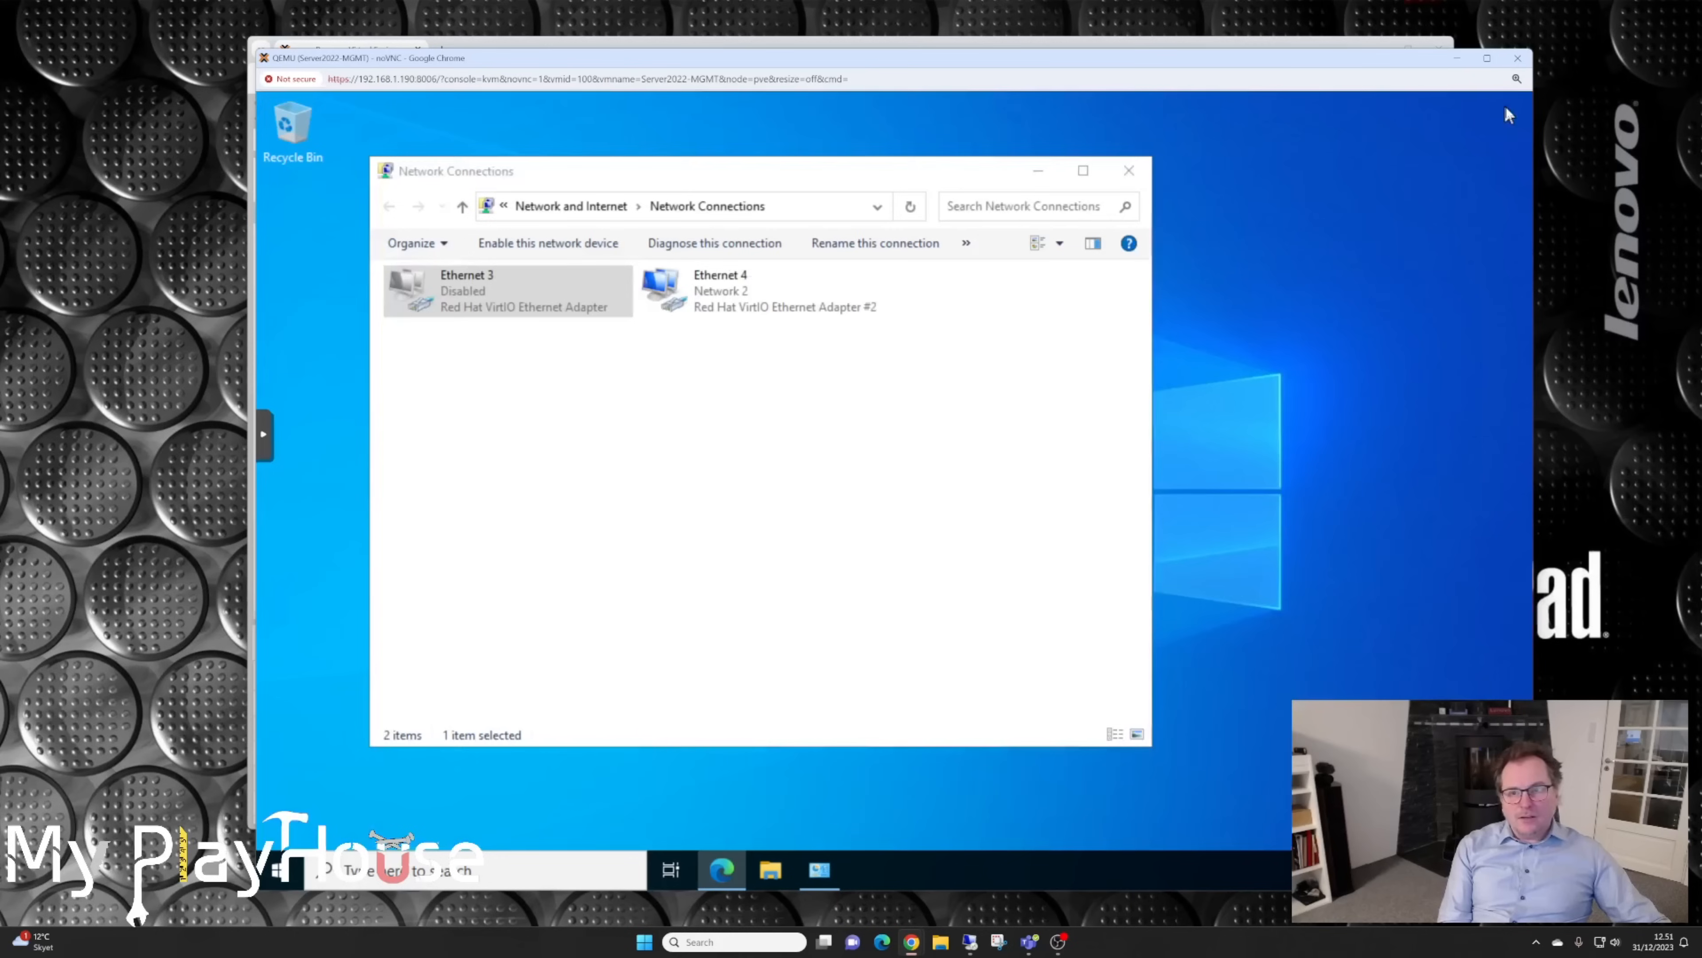
Step: Enable the Ethernet 3 adapter and disable Ethernet 4
right_click(473, 291)
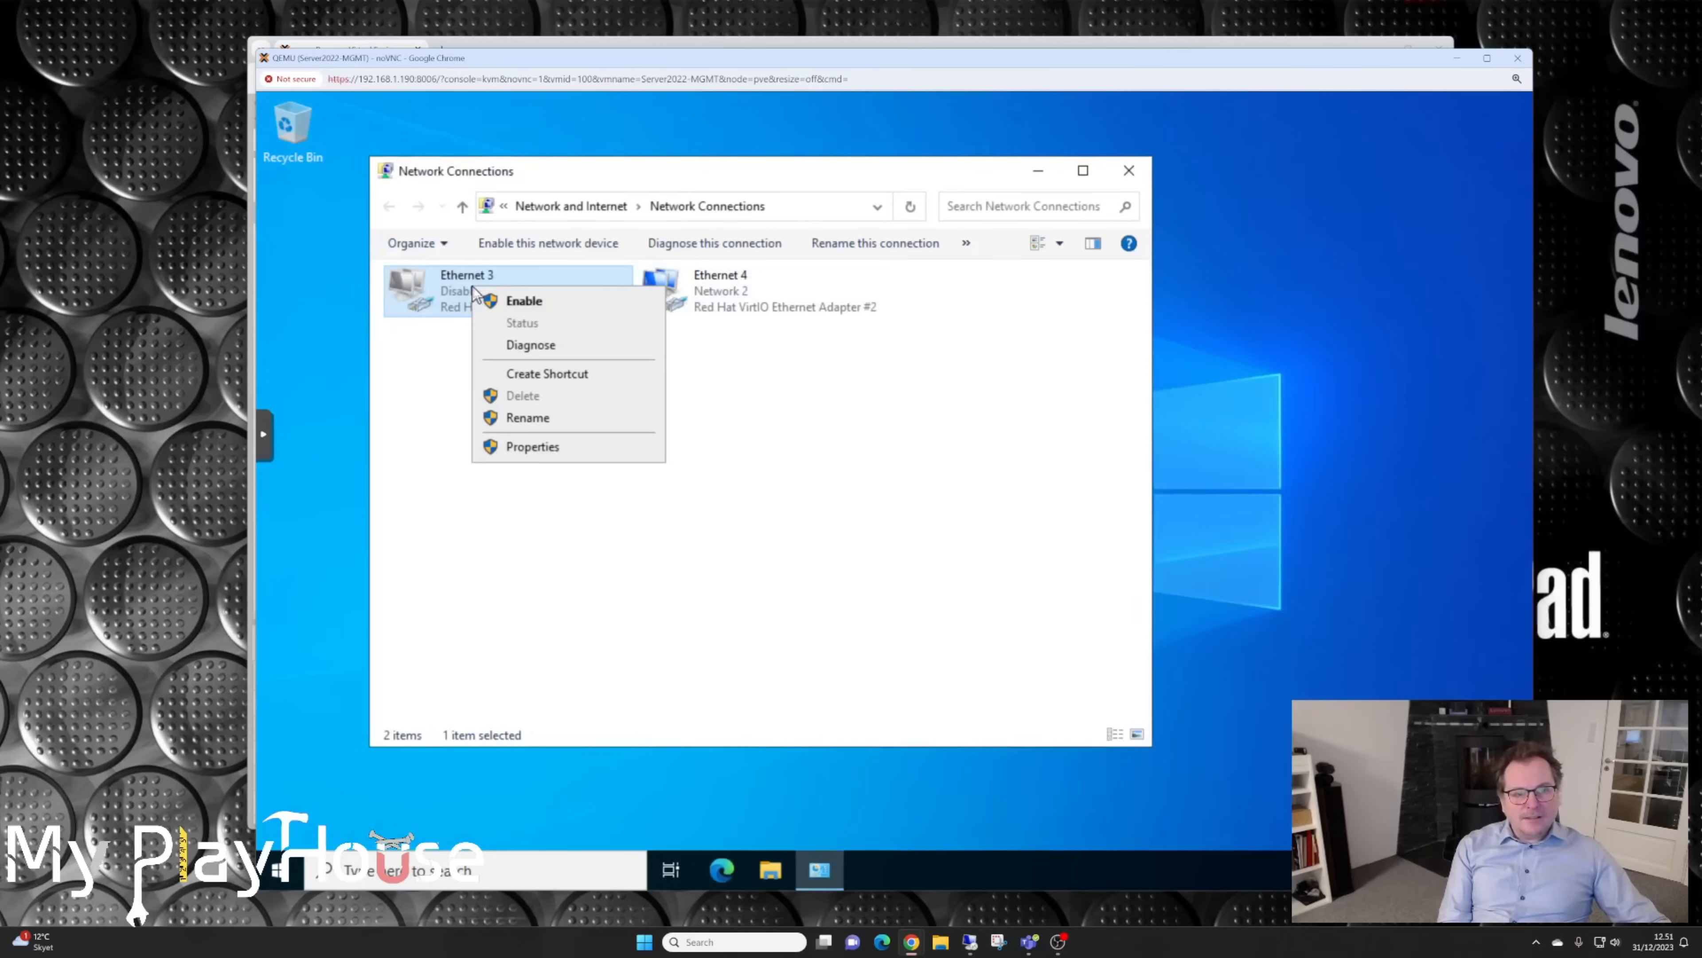
click(522, 303)
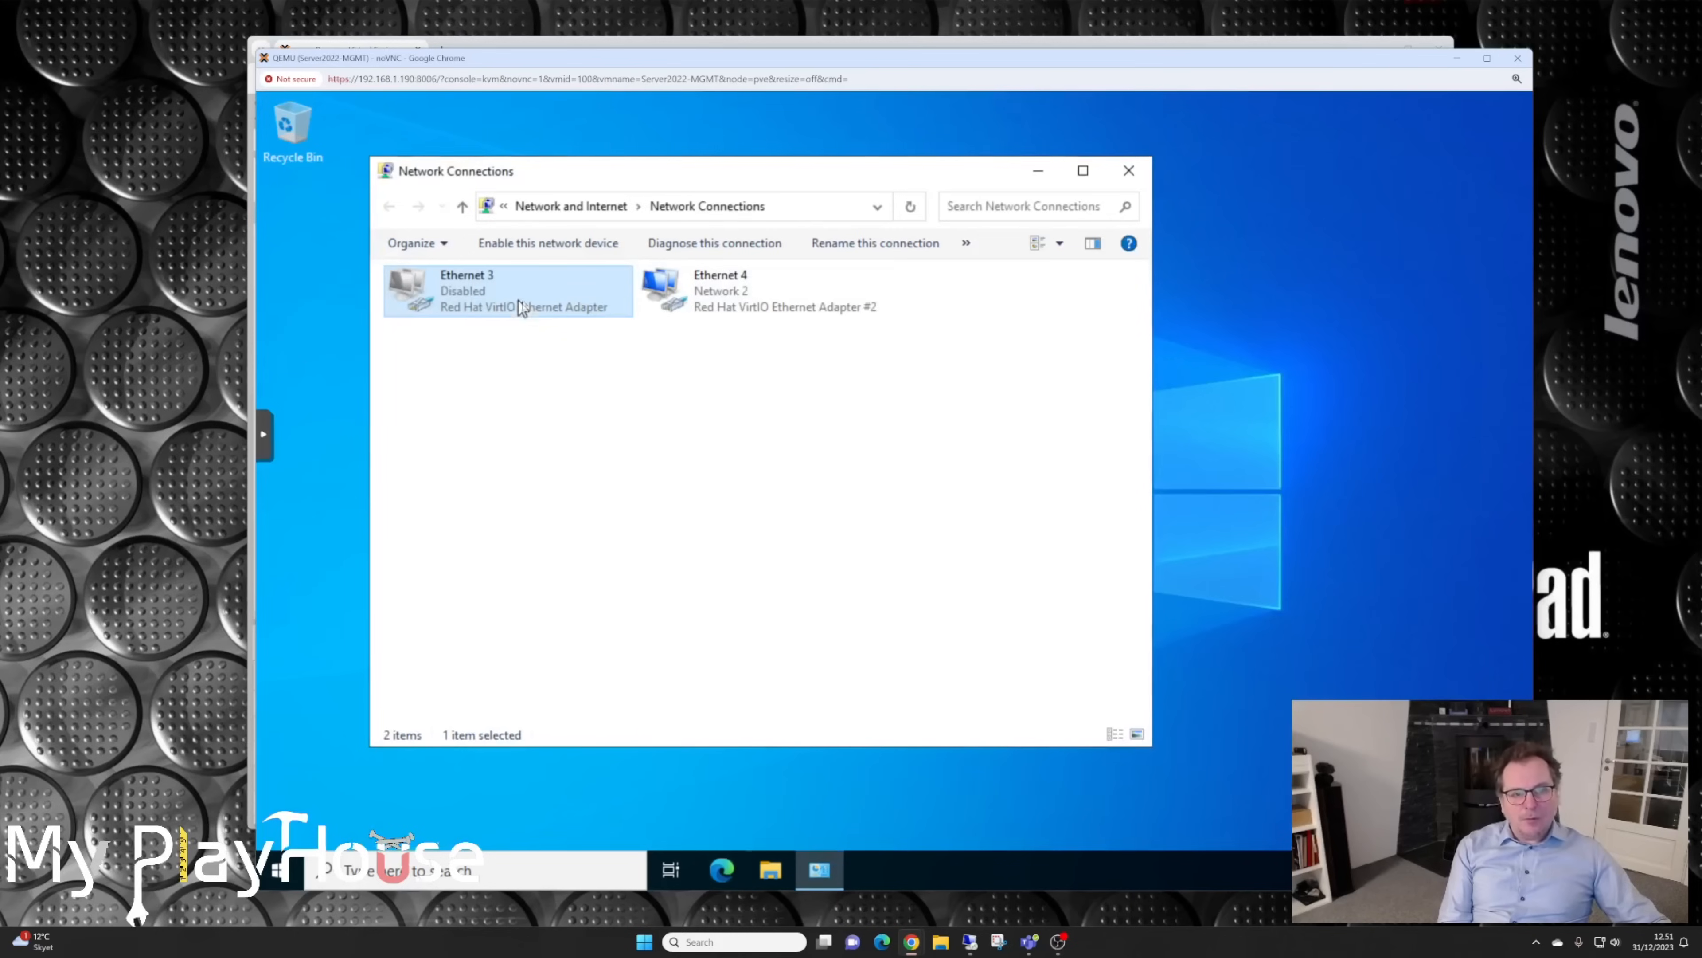
right_click(719, 293)
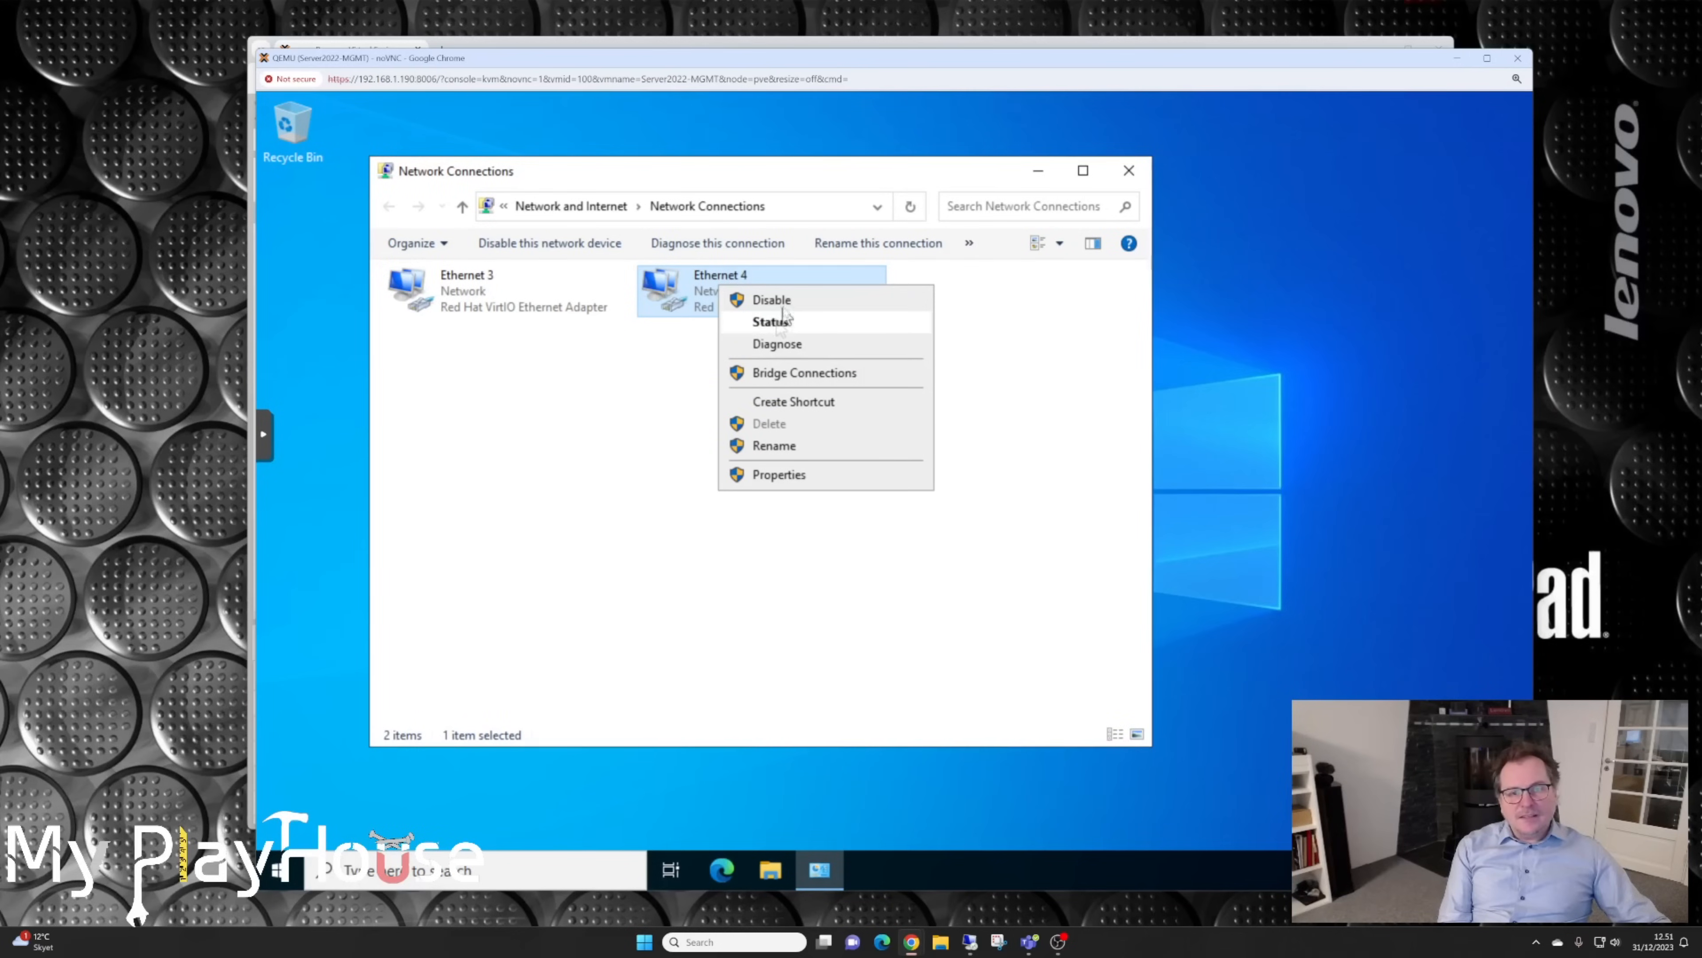
click(780, 301)
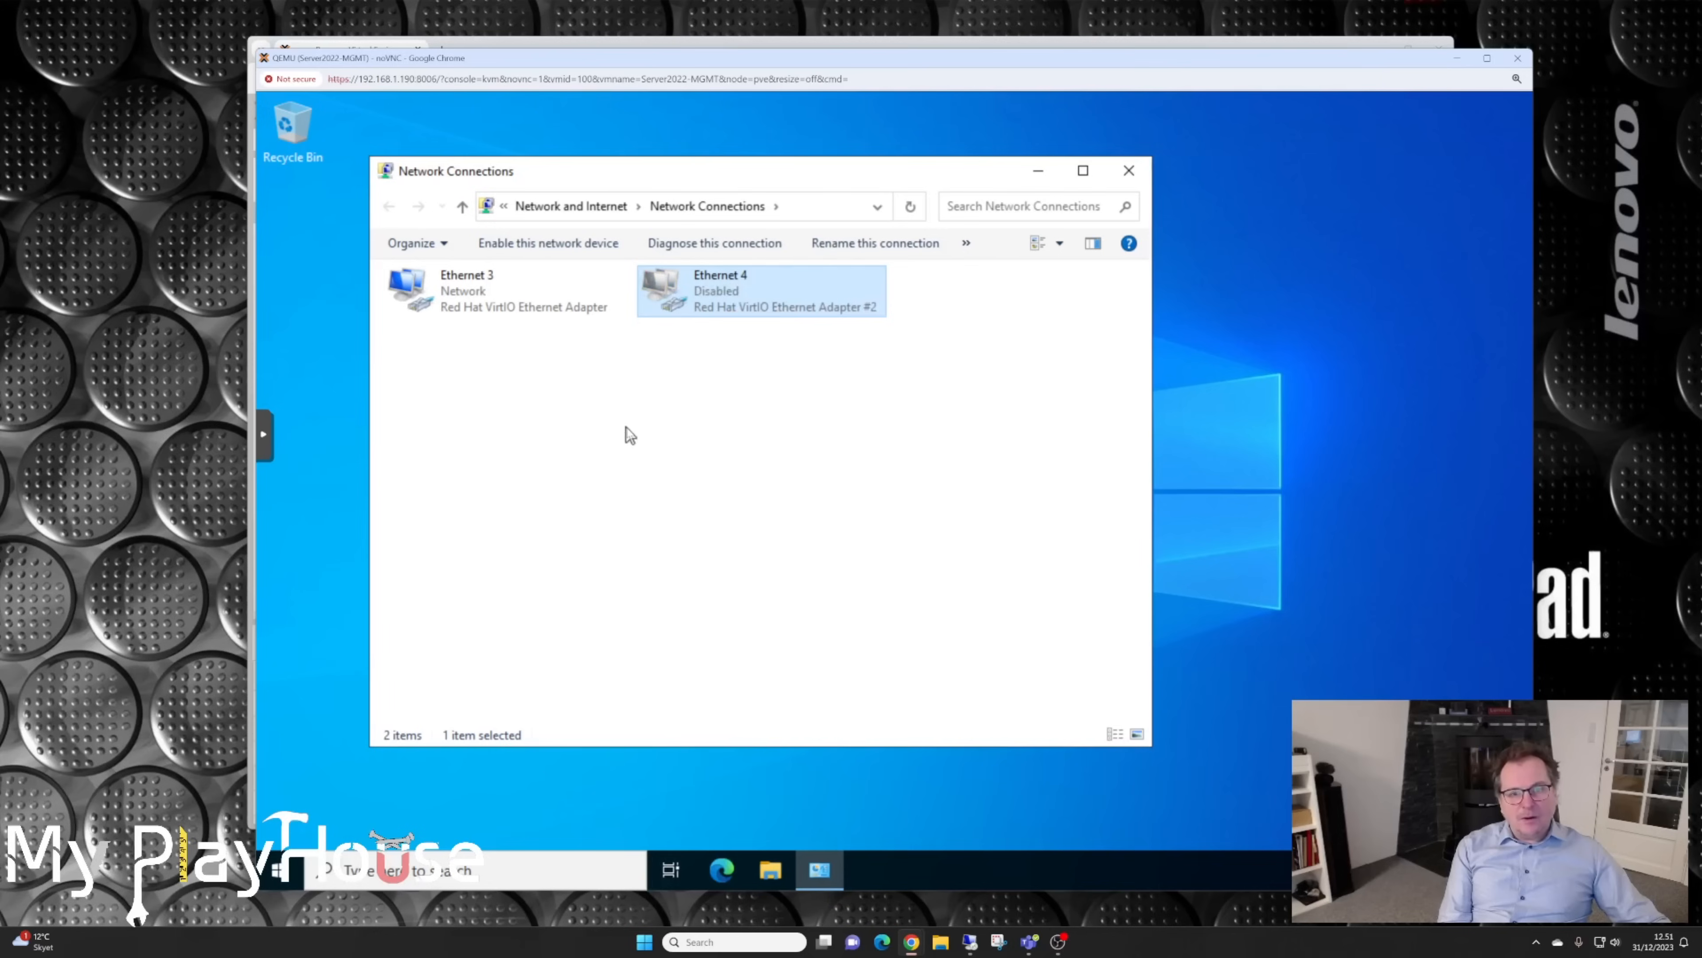
click(570, 420)
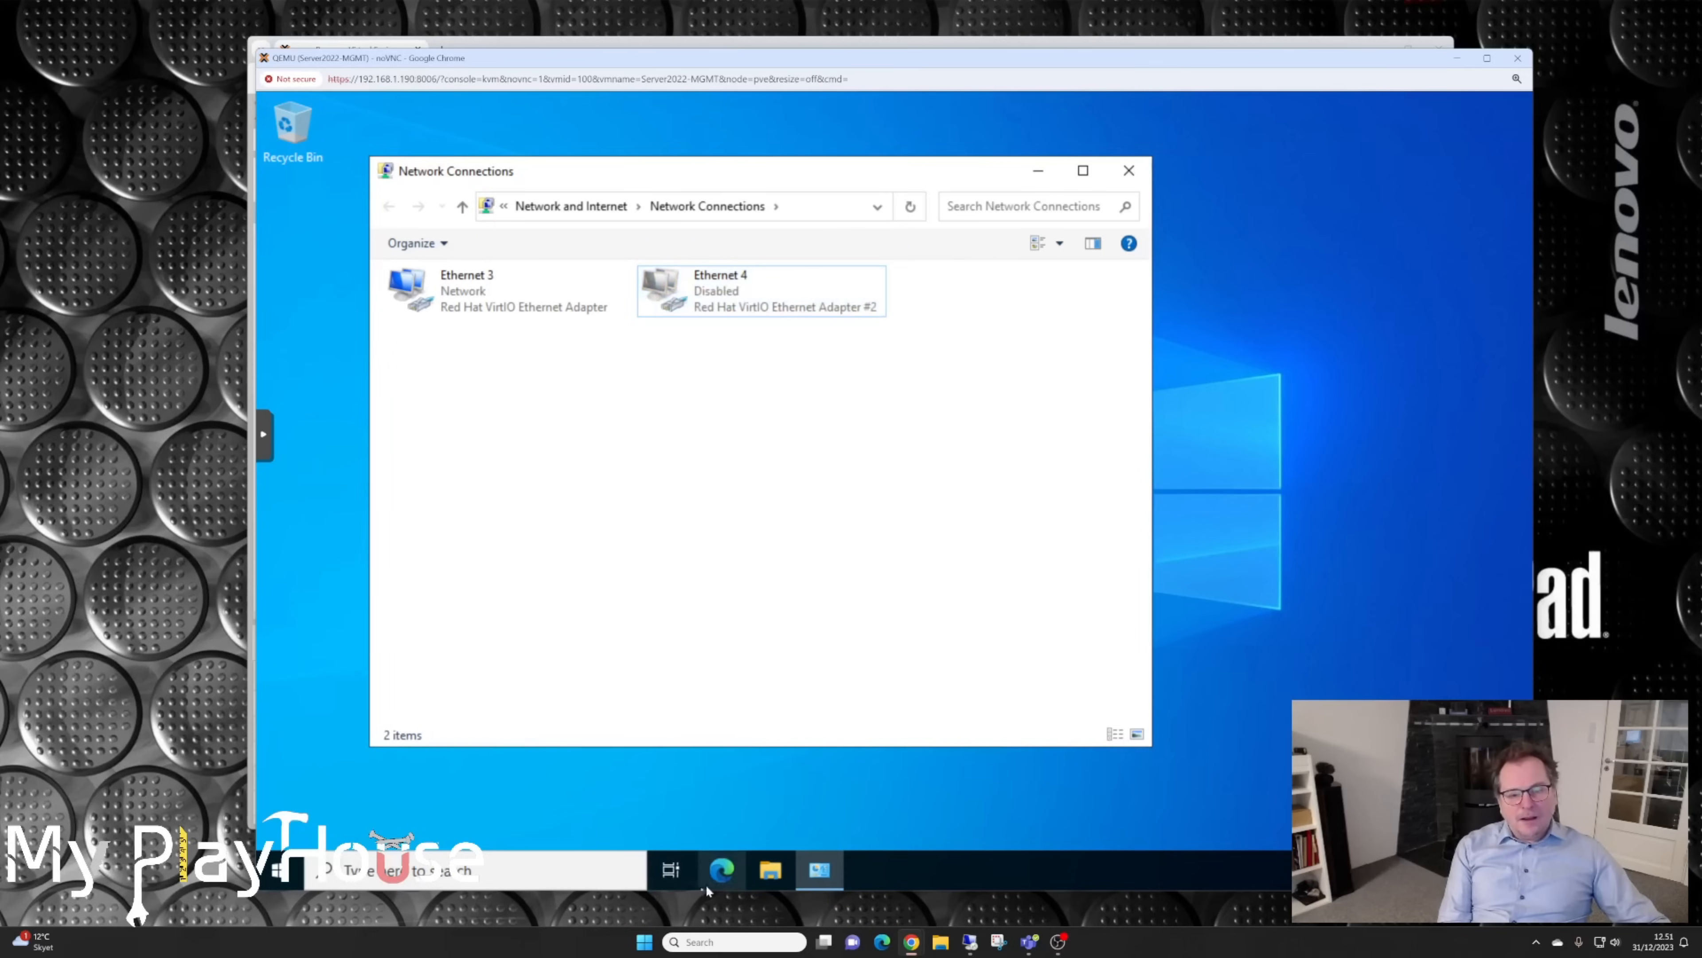
Step: Test internet access over Ethernet 3 by loading Booking.com in Edge and looking through the page
click(722, 871)
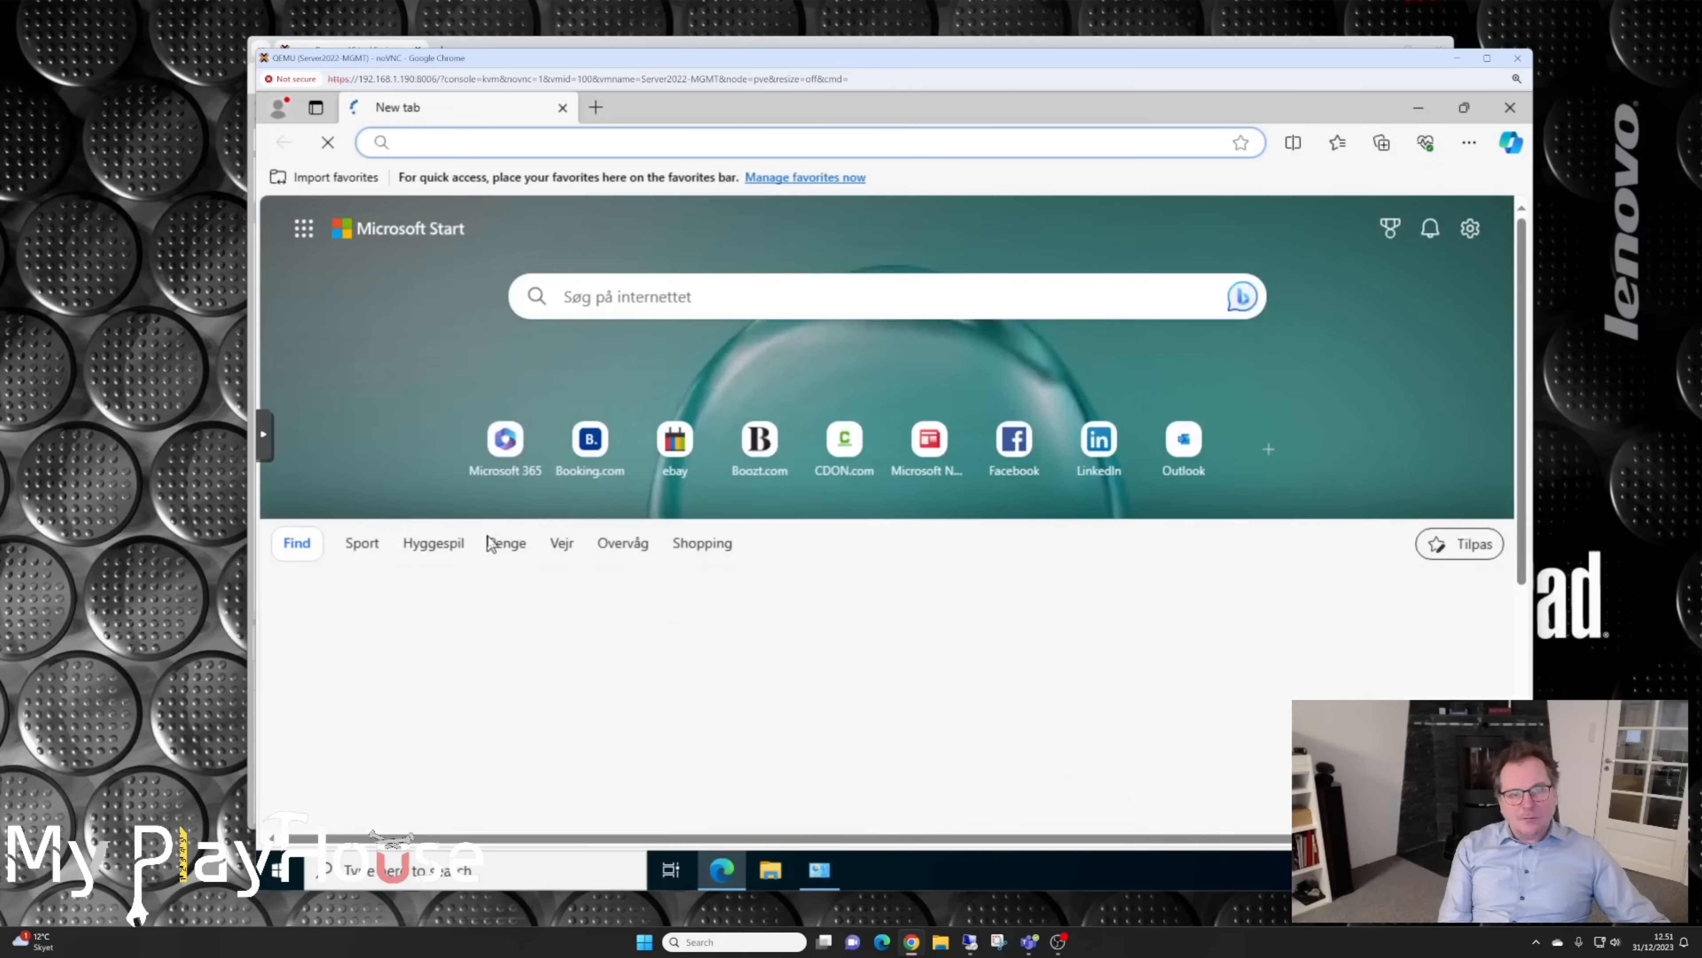
click(582, 448)
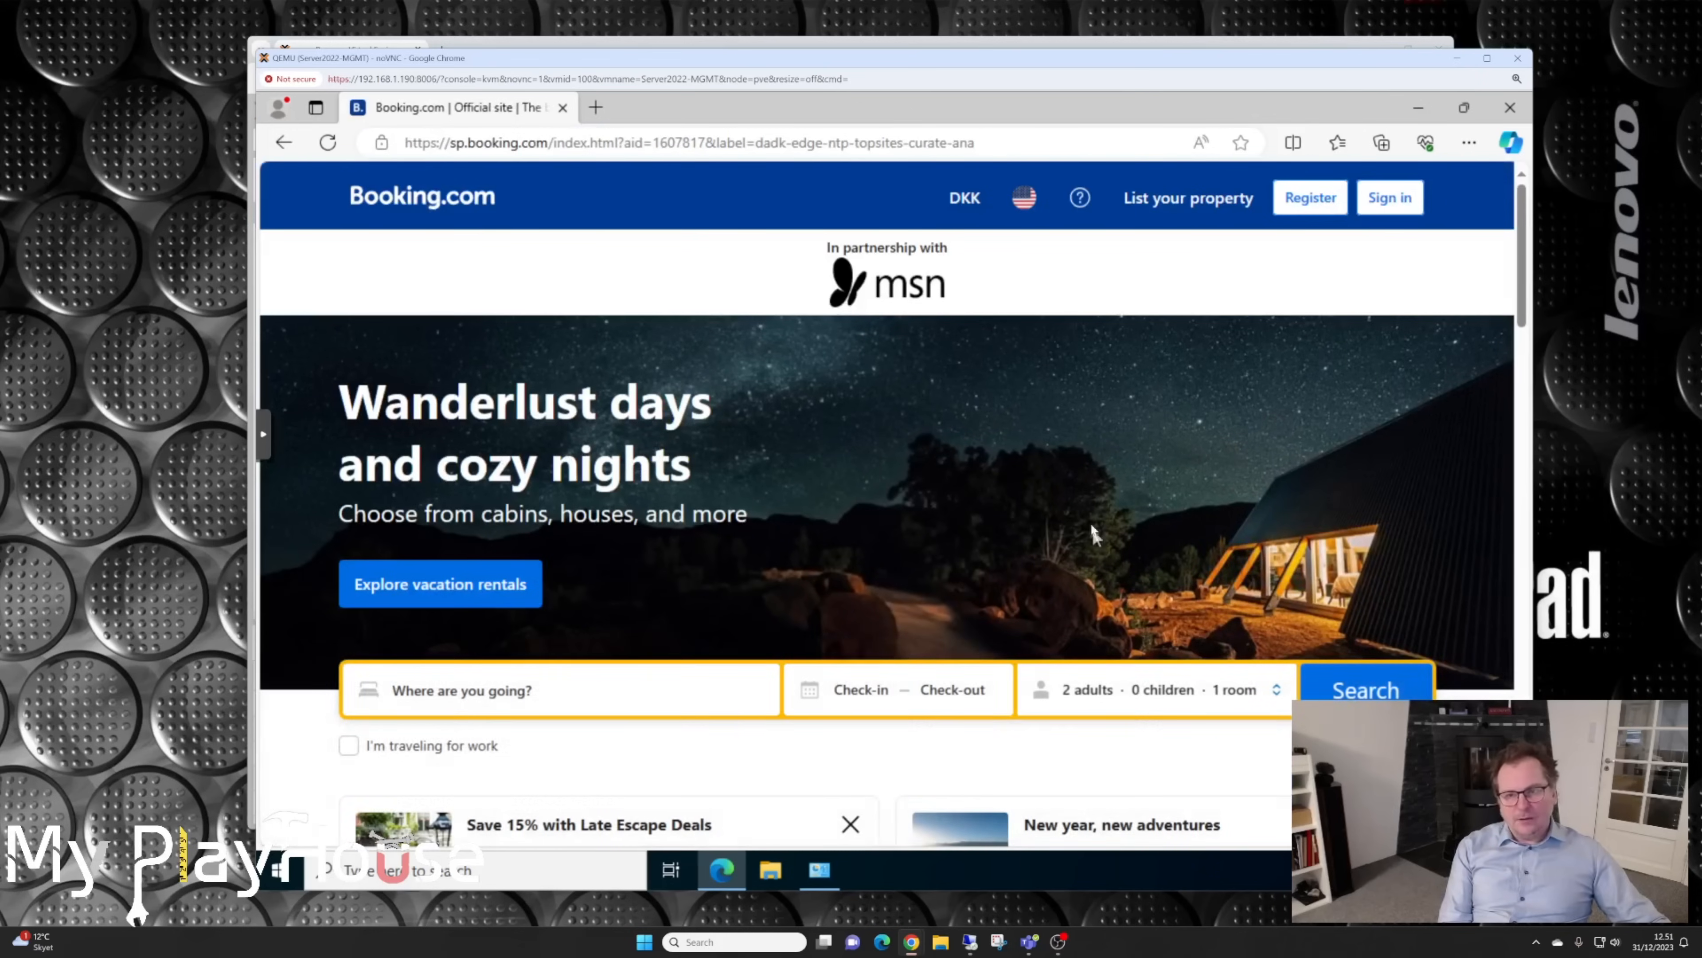
scroll(833, 529, down, 6)
scroll(833, 529, up, 6)
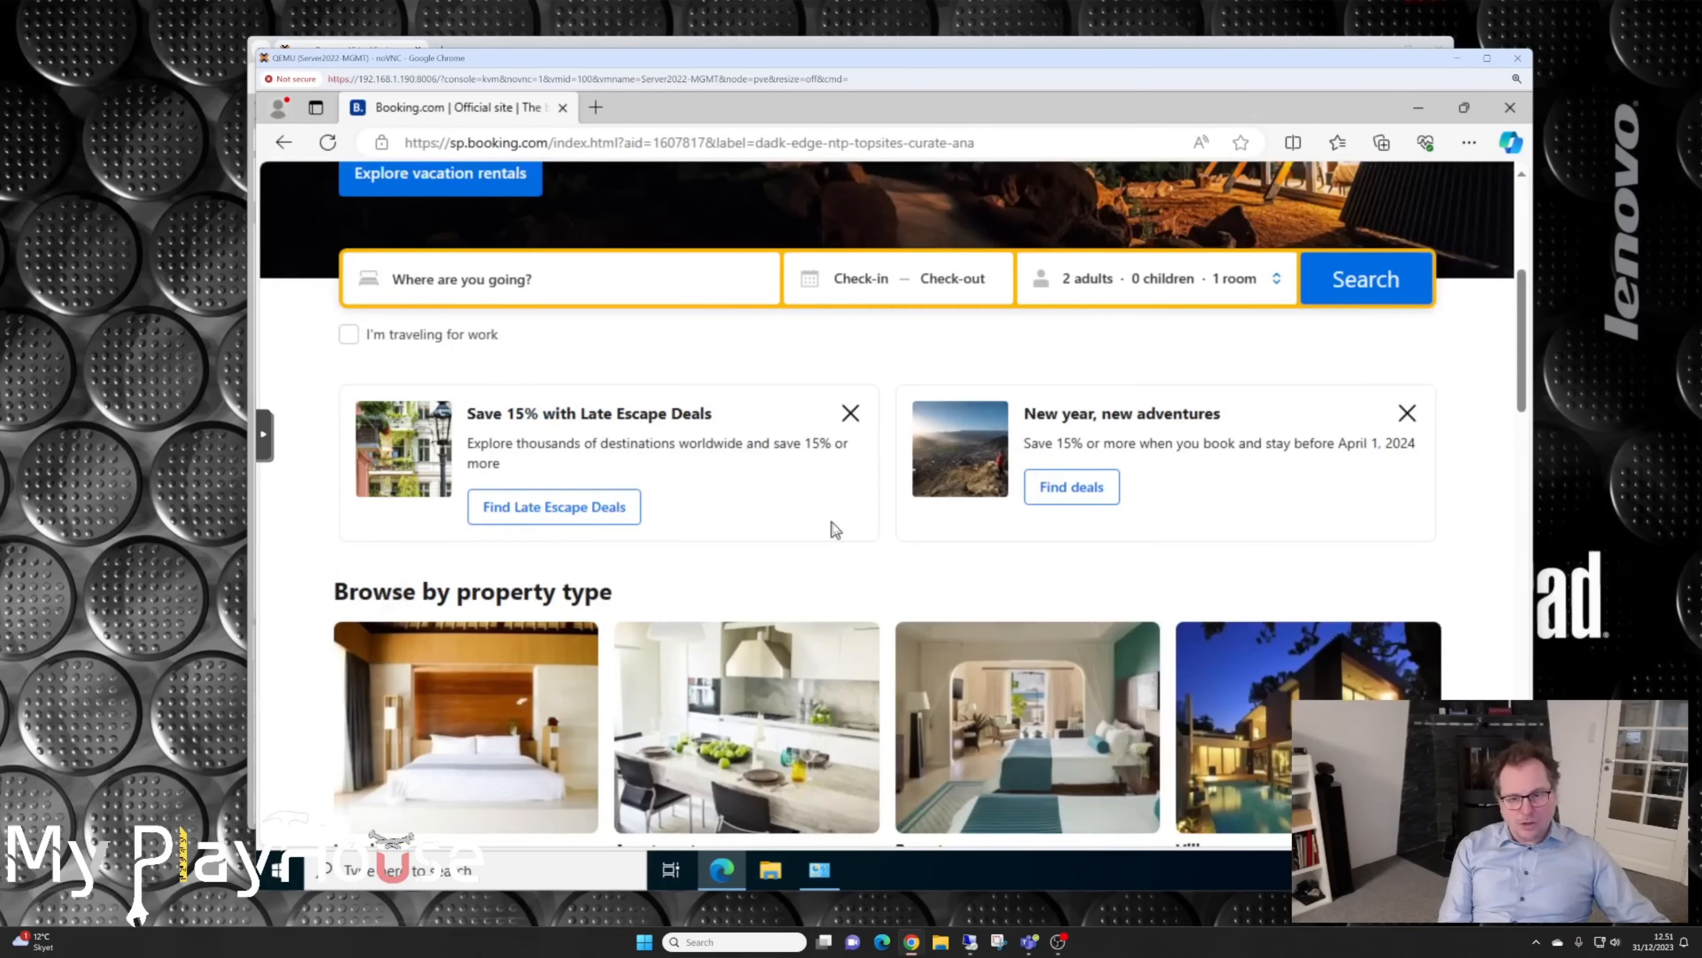
Step: Look over the rest of the Booking.com page, and close both Edge and the virtual machine's console window
scroll(832, 529, down, 12)
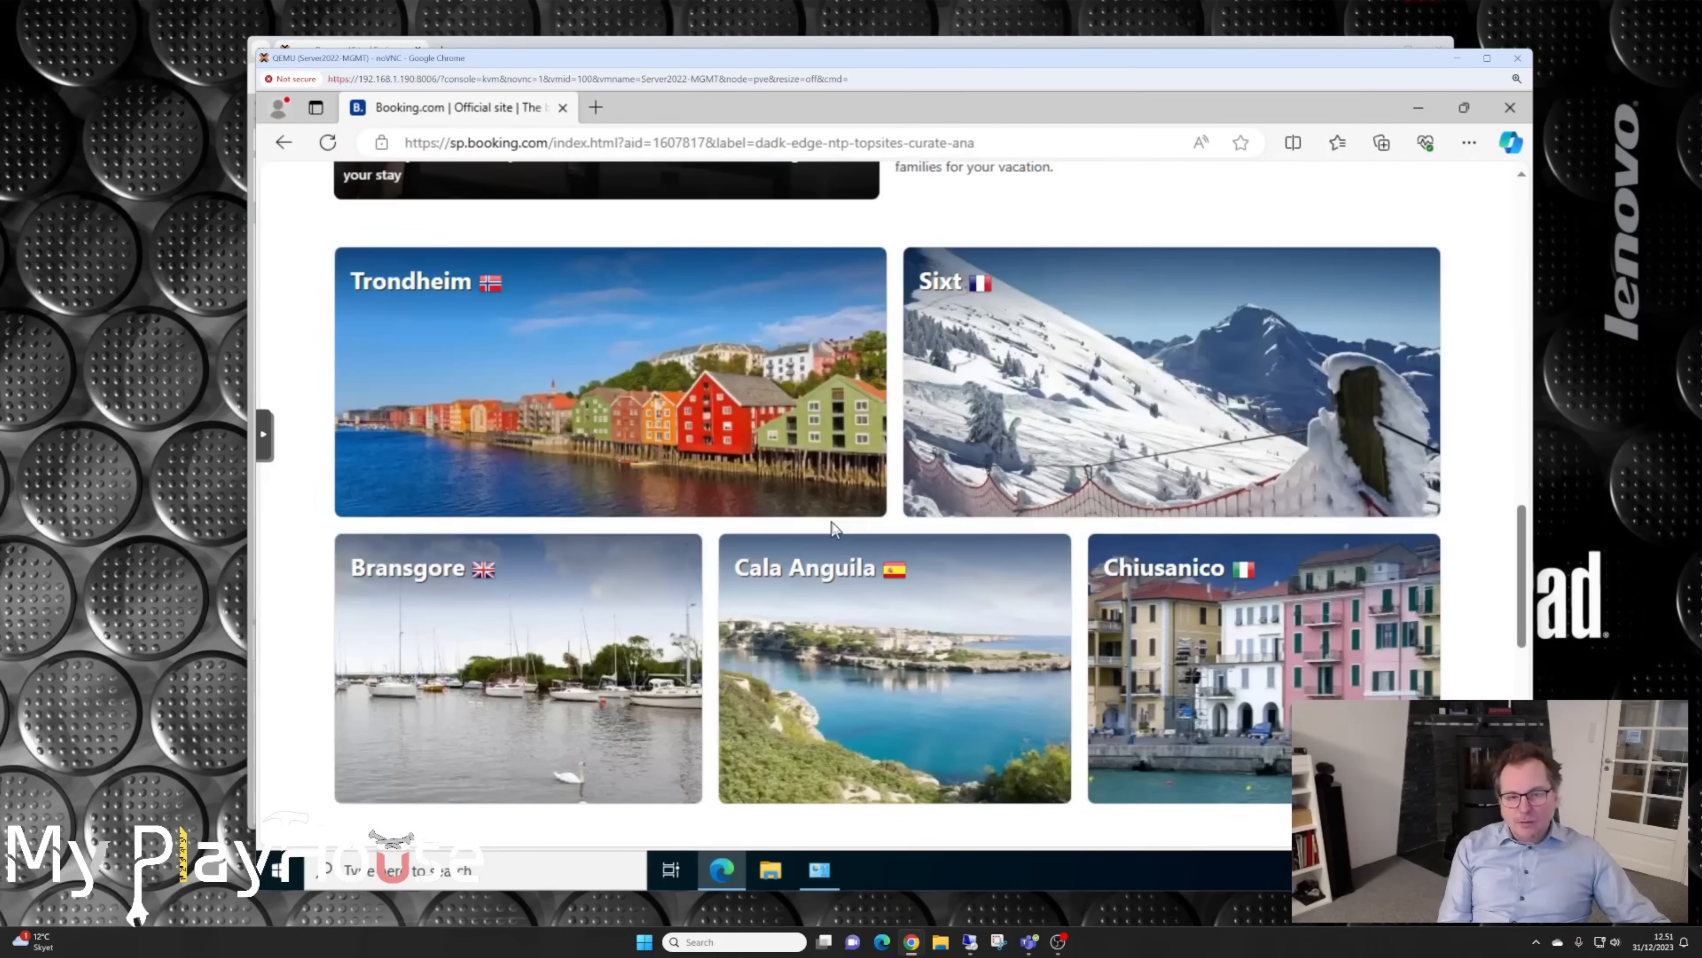
scroll(831, 529, up, 12)
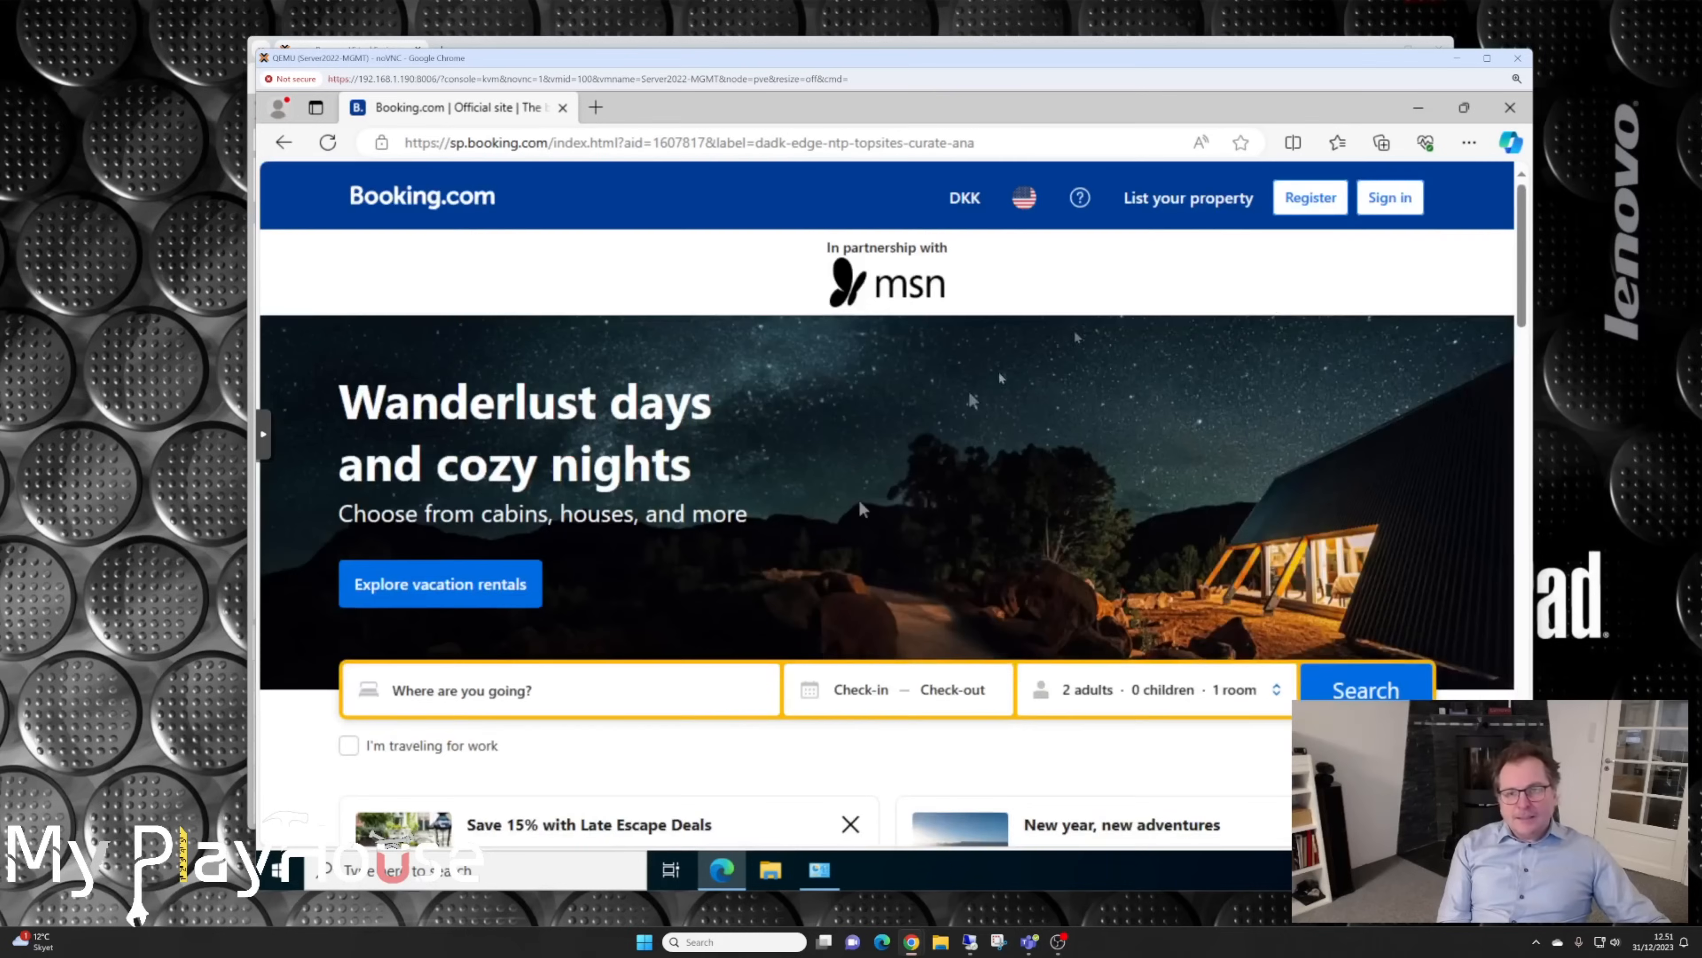
click(1506, 109)
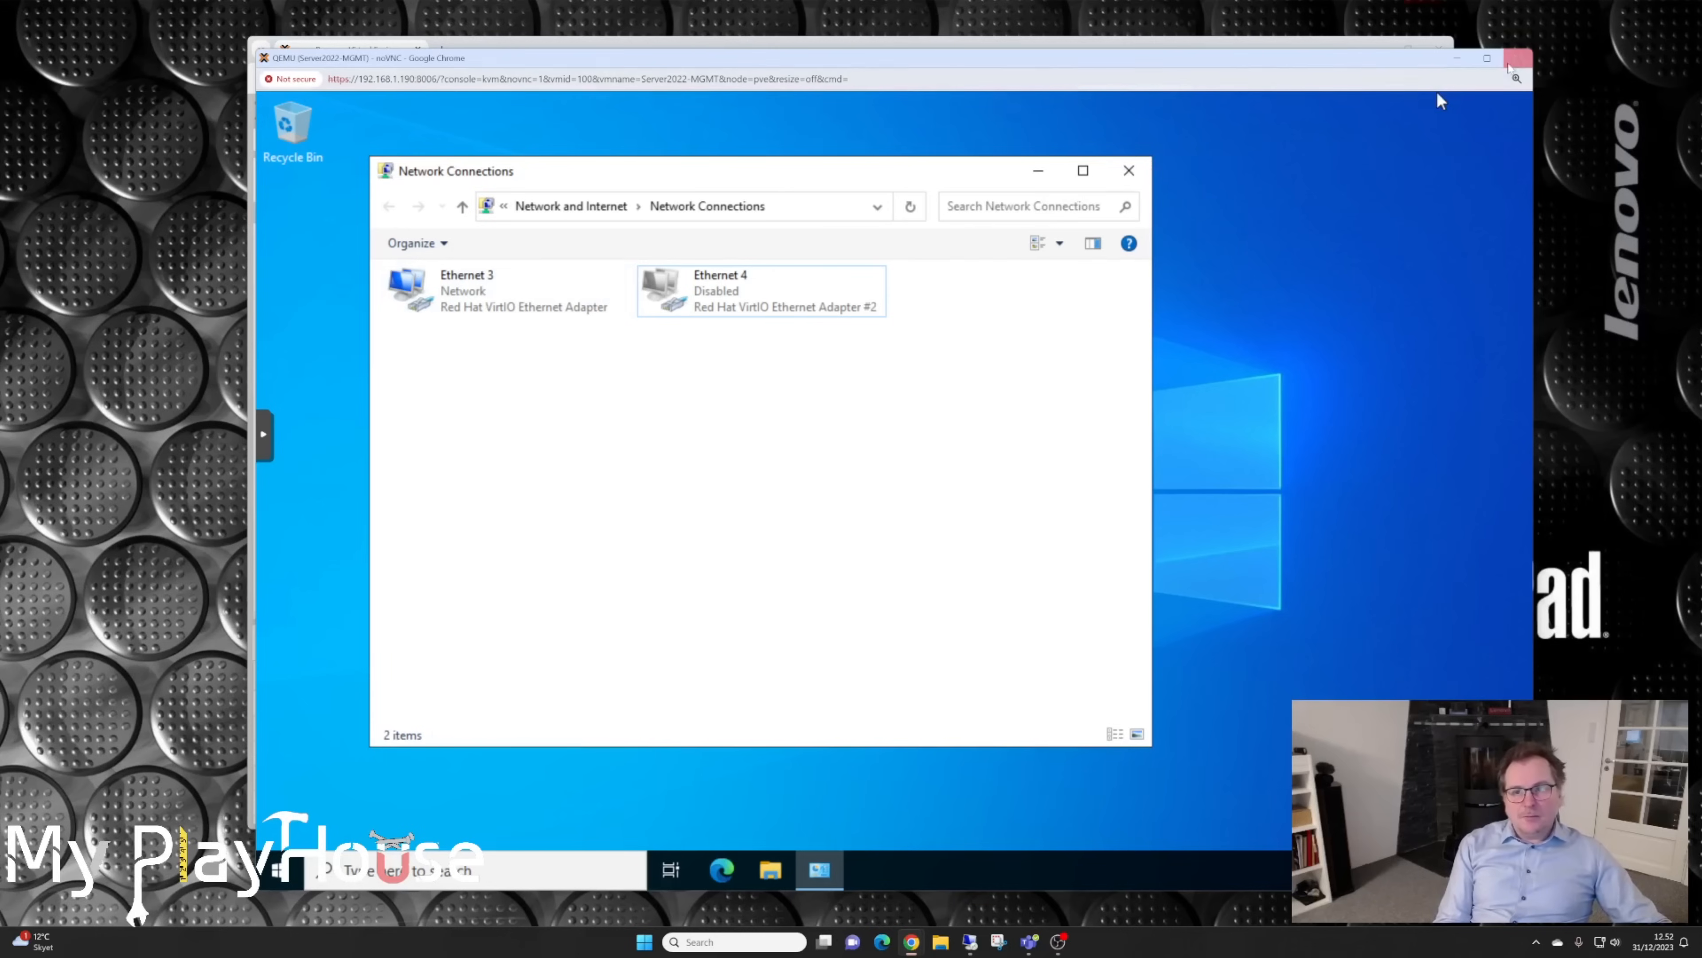
click(1517, 59)
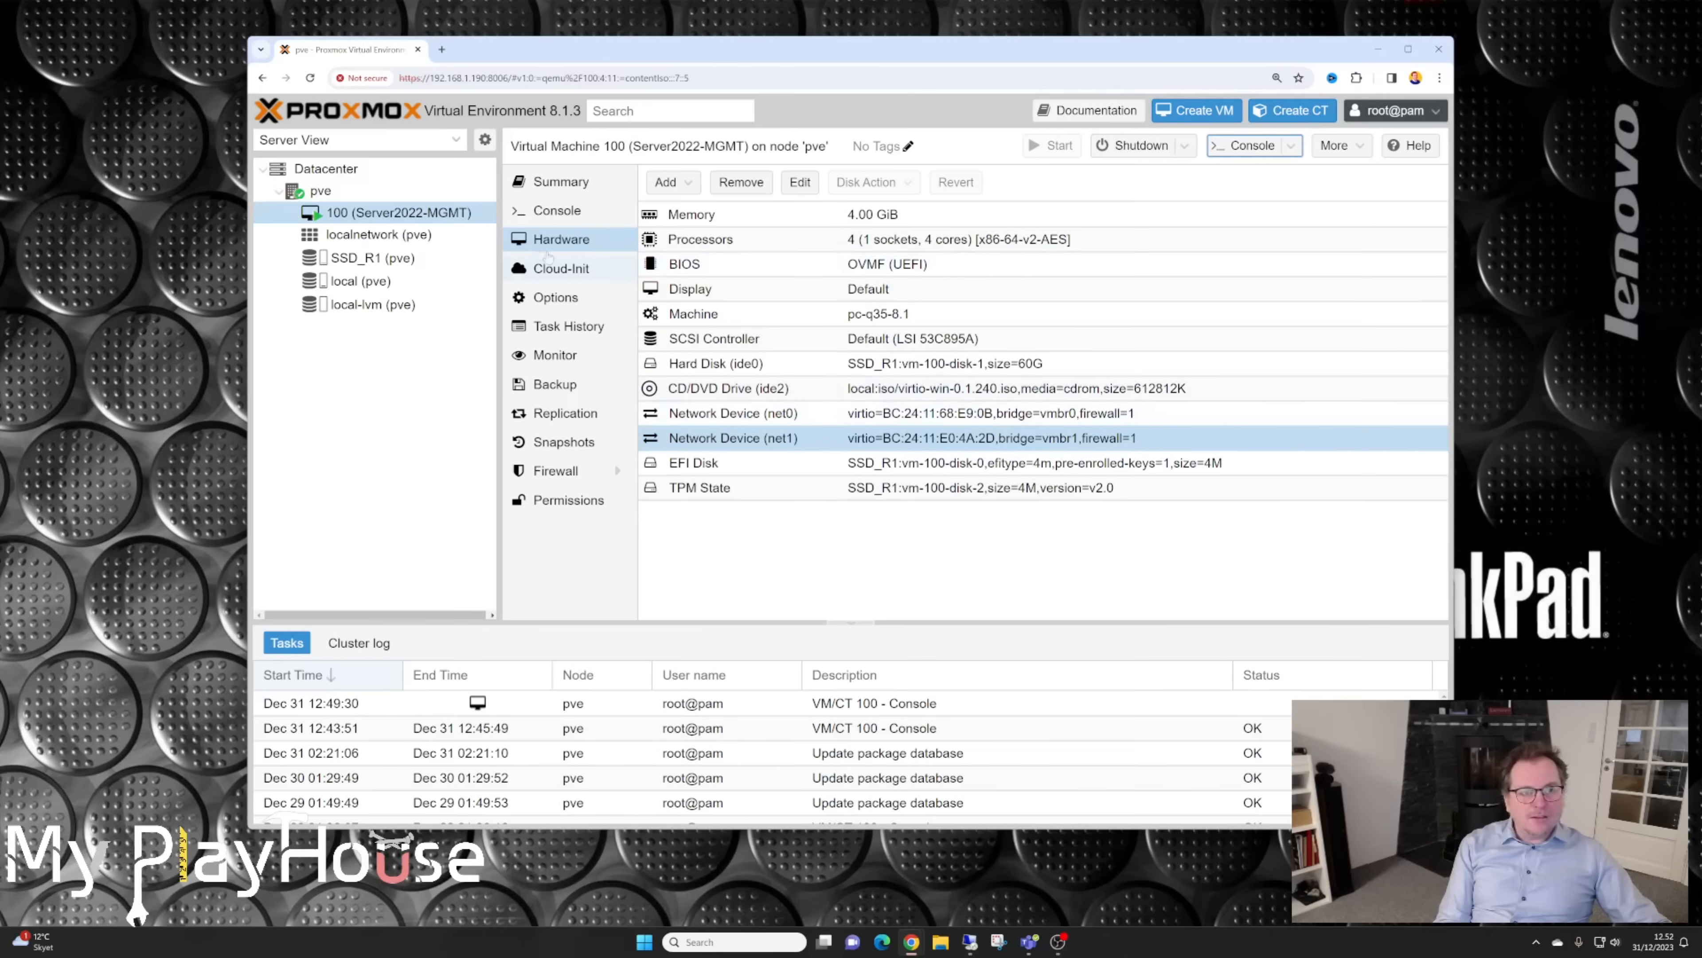
Step: Show the network configuration of node pve in an enlarged browser window and examine the vmbr1 bridge
click(321, 191)
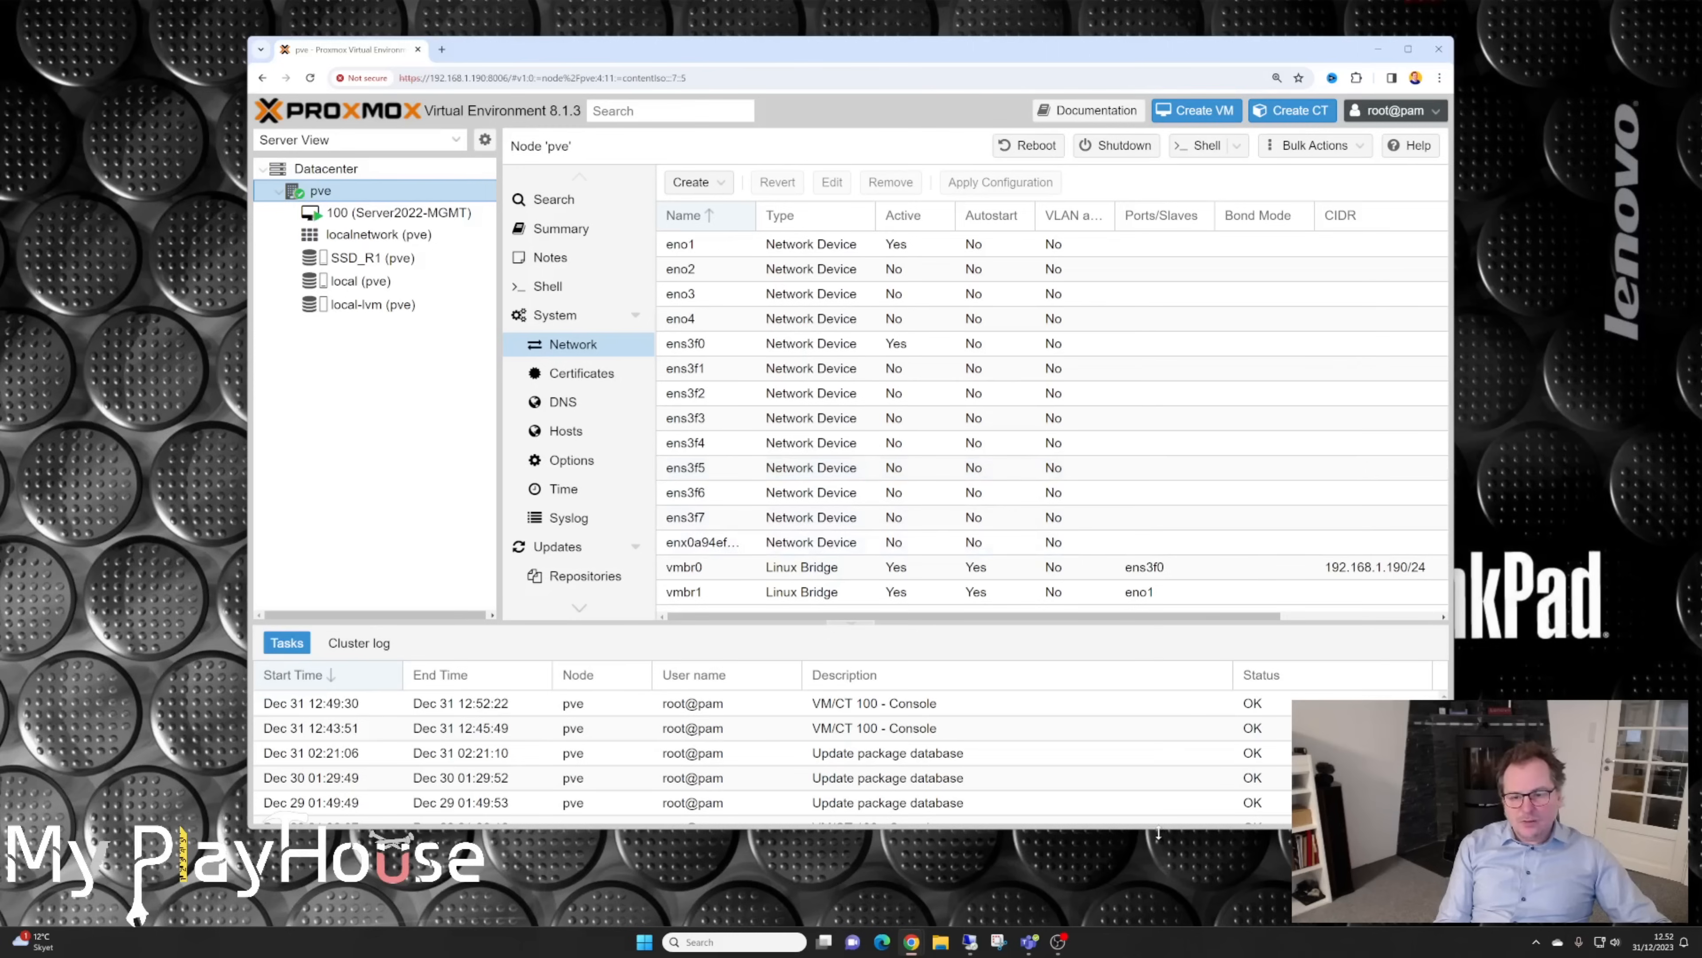
drag(1158, 830, 1157, 880)
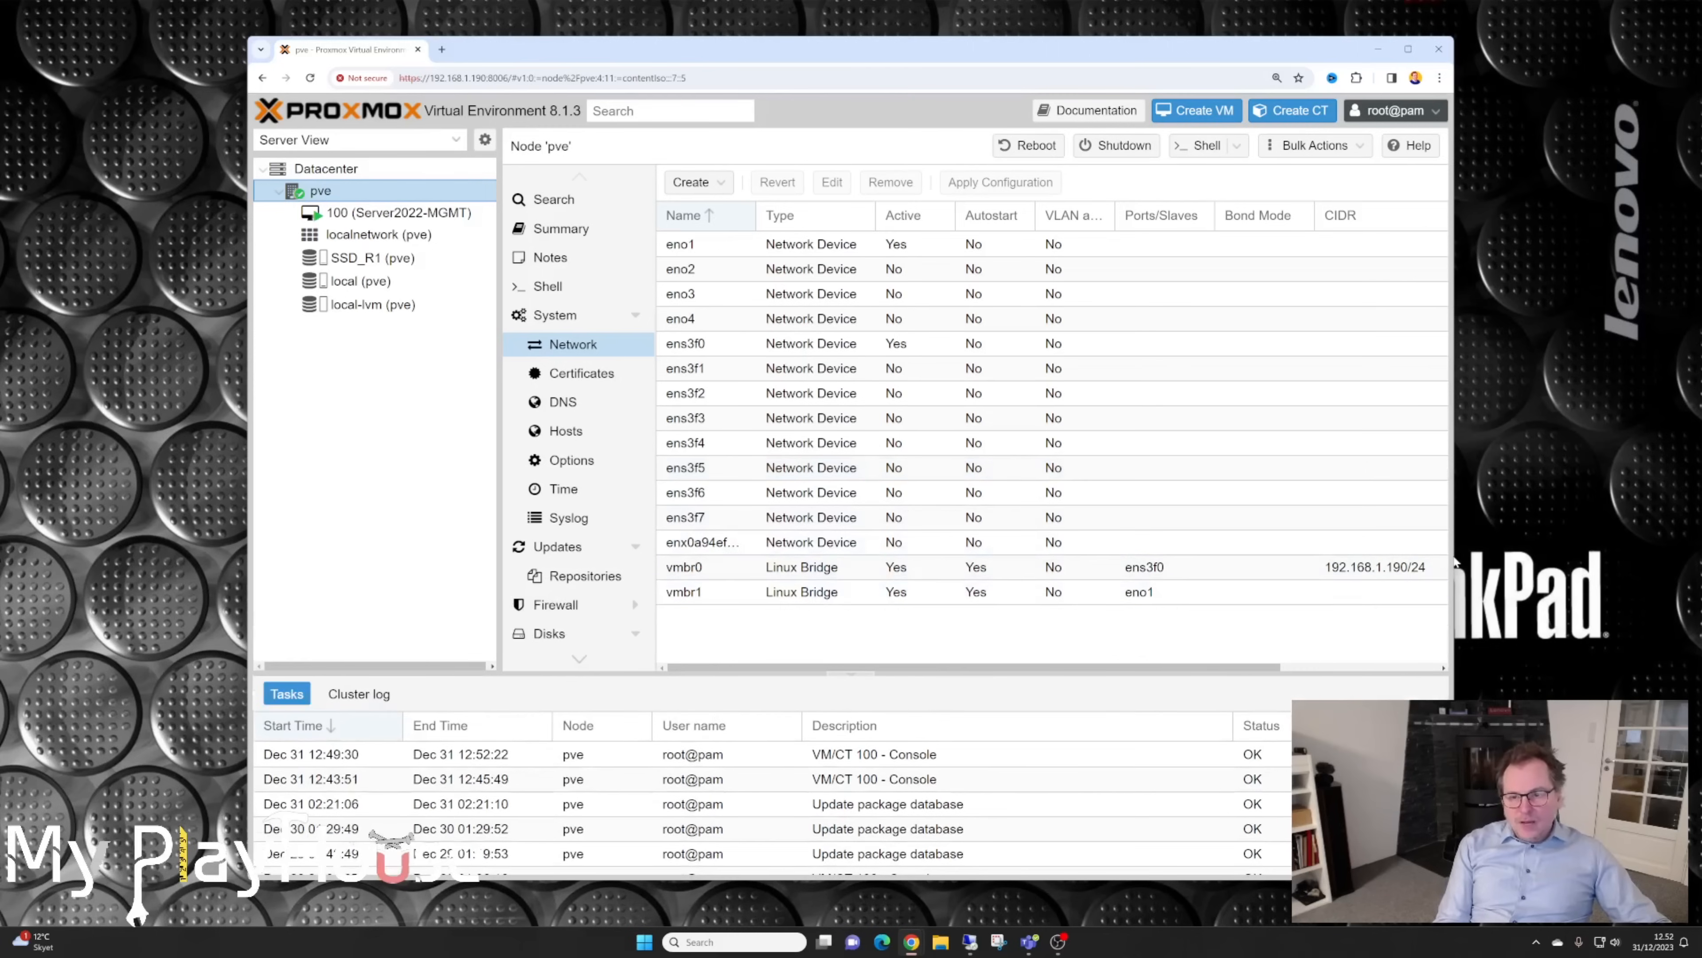
drag(1456, 559, 1521, 559)
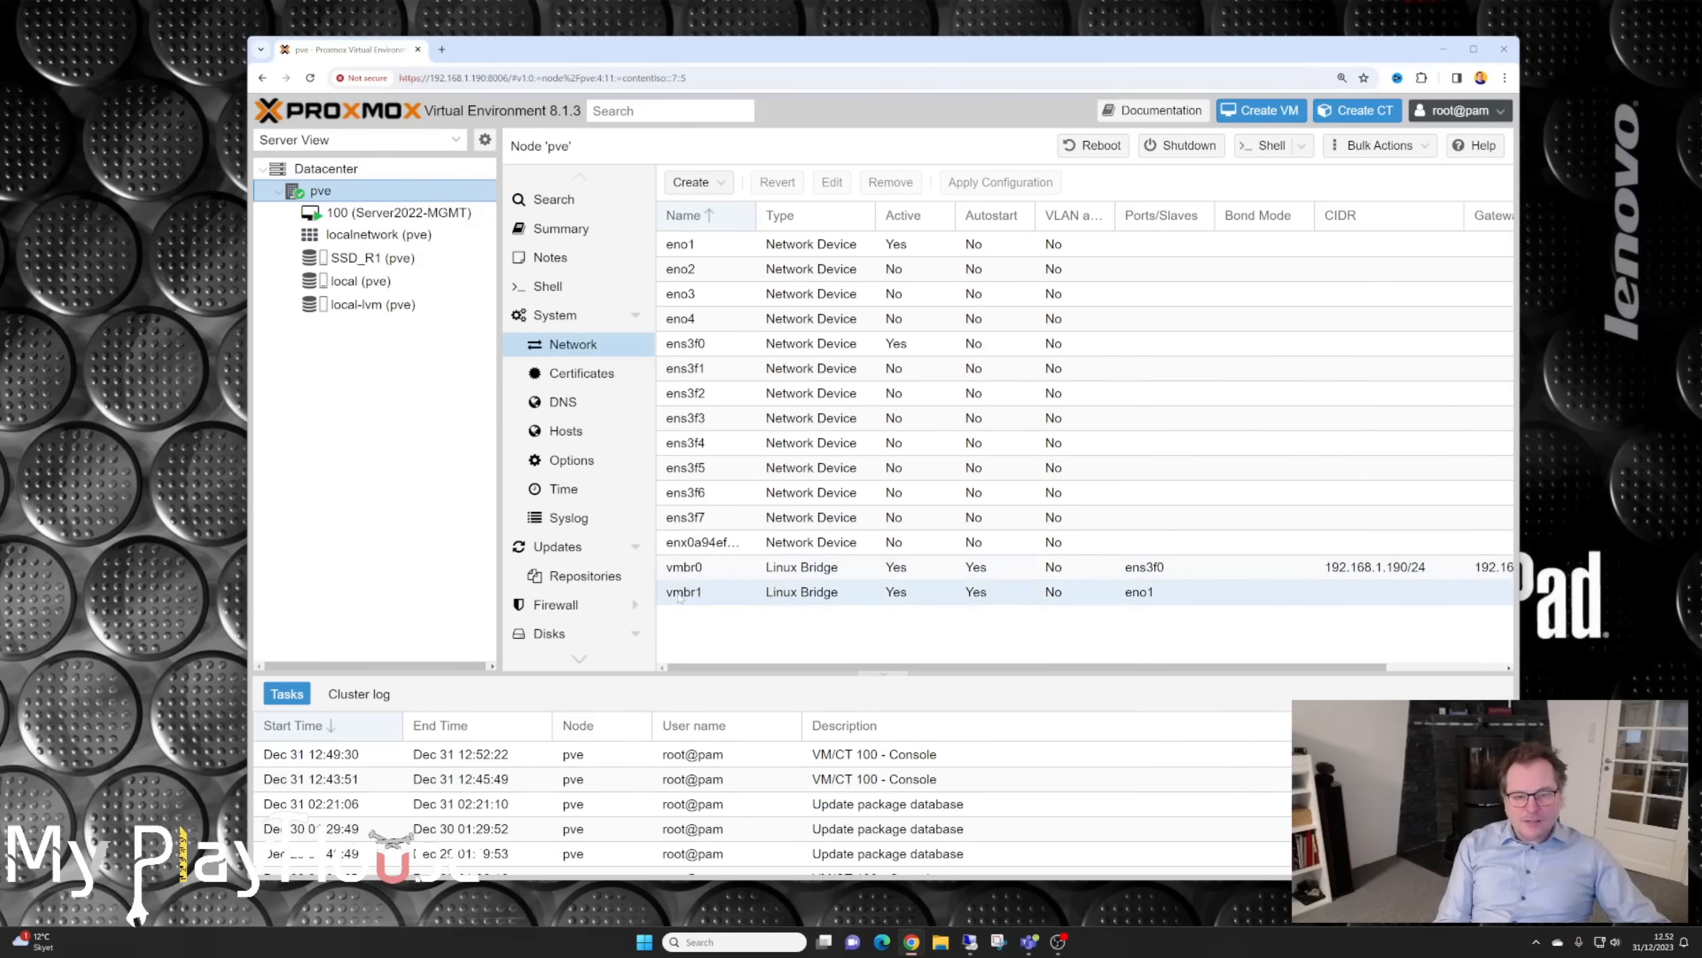
click(711, 594)
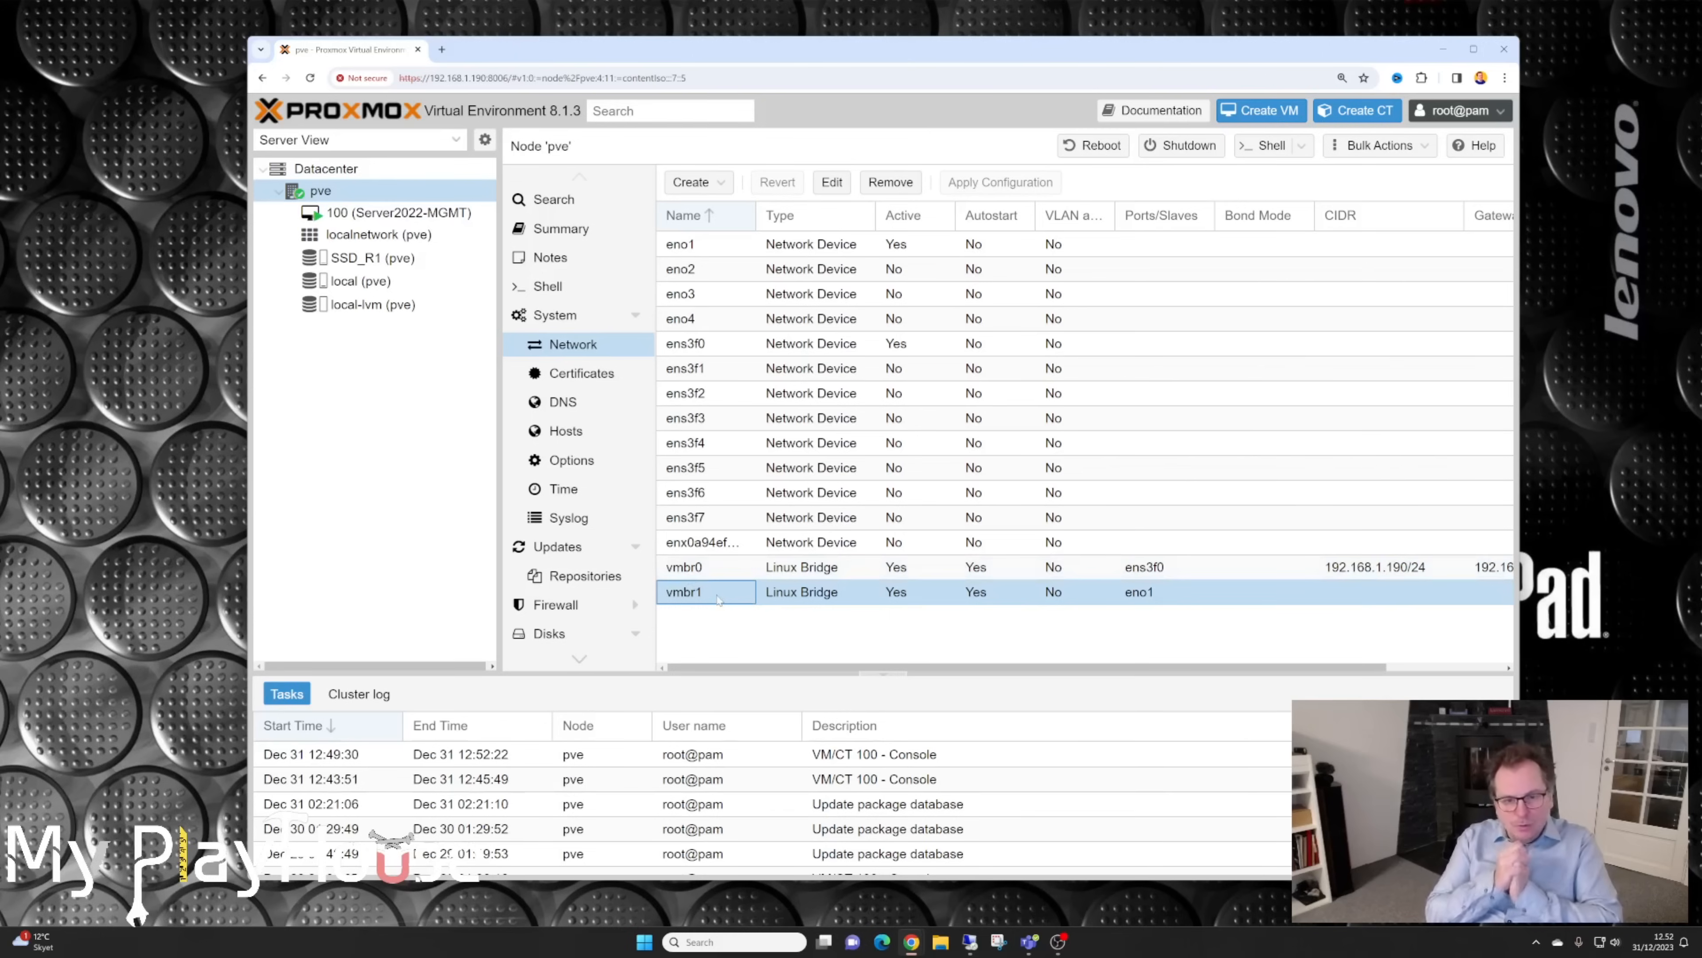
Step: Open the noVNC console of Server2022-MGMT to check its network connections, and close the console again
click(365, 213)
click(1358, 146)
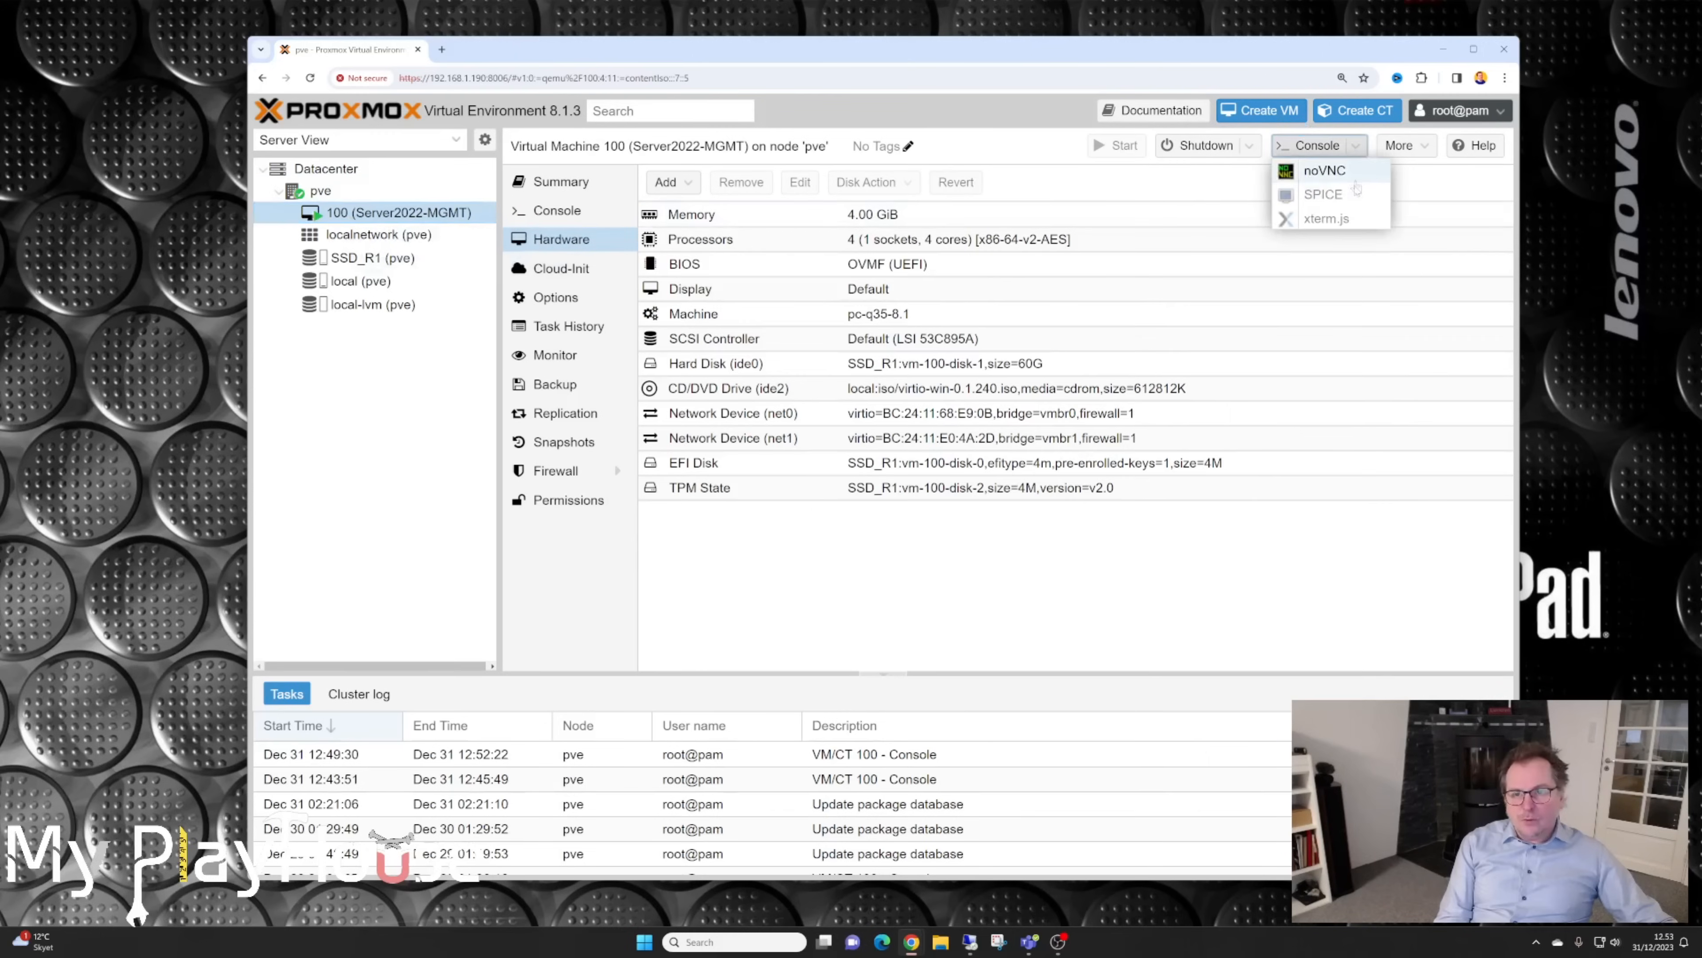
click(1395, 167)
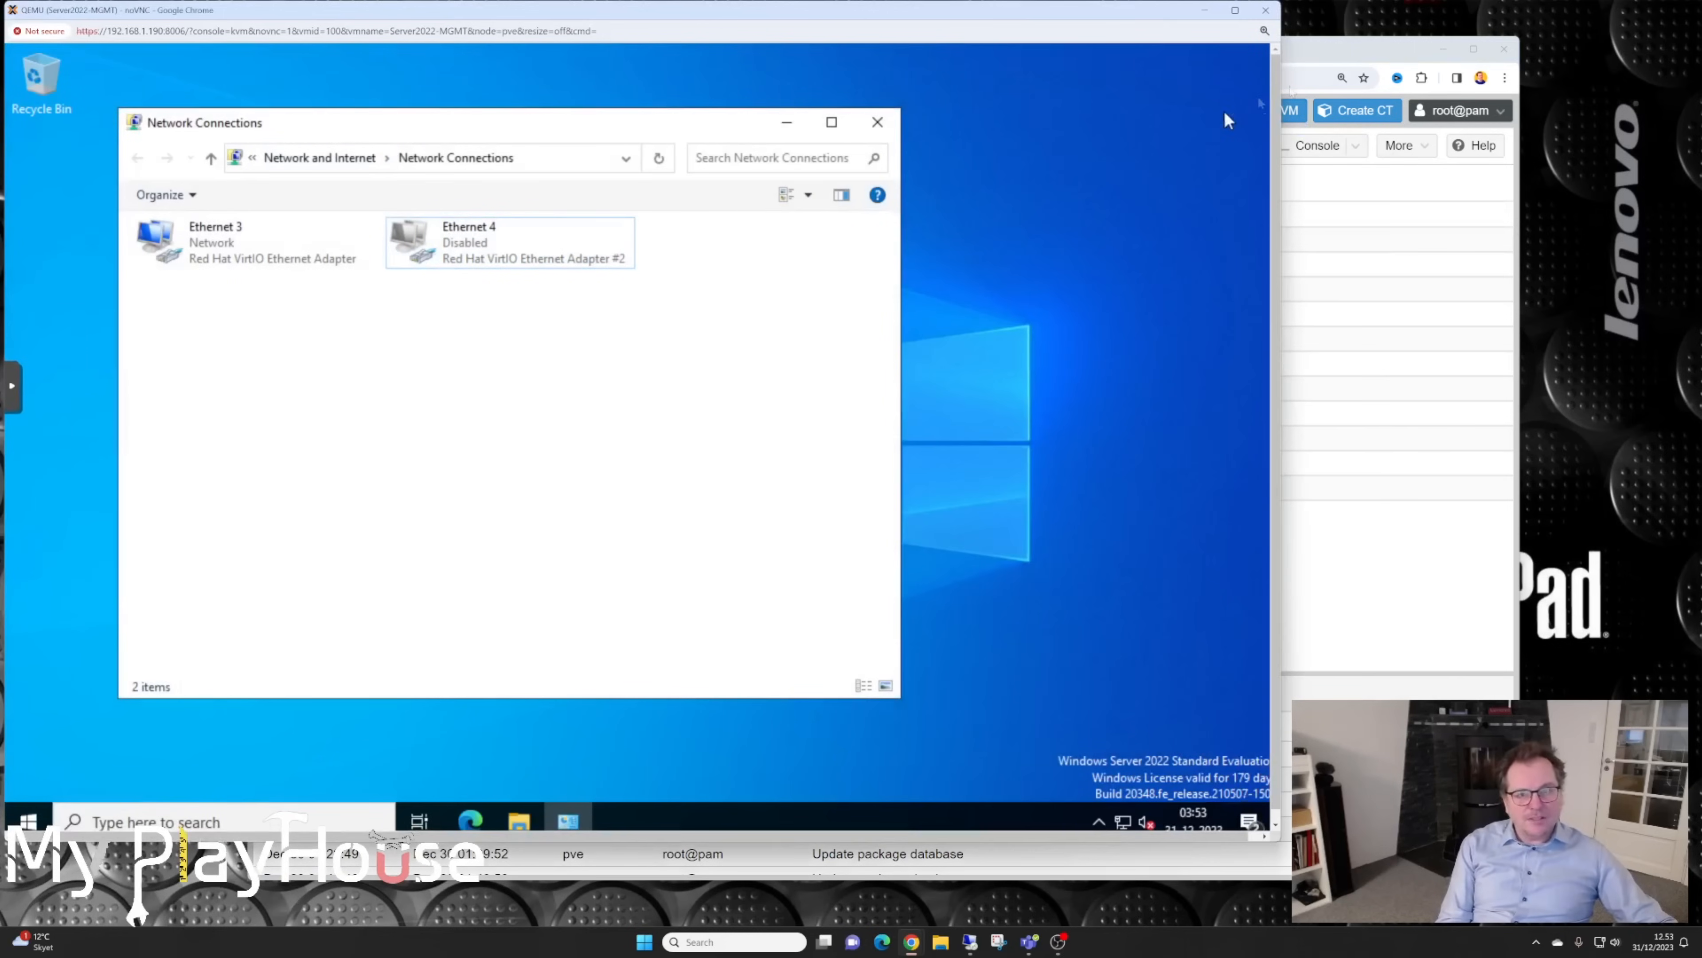
click(1264, 10)
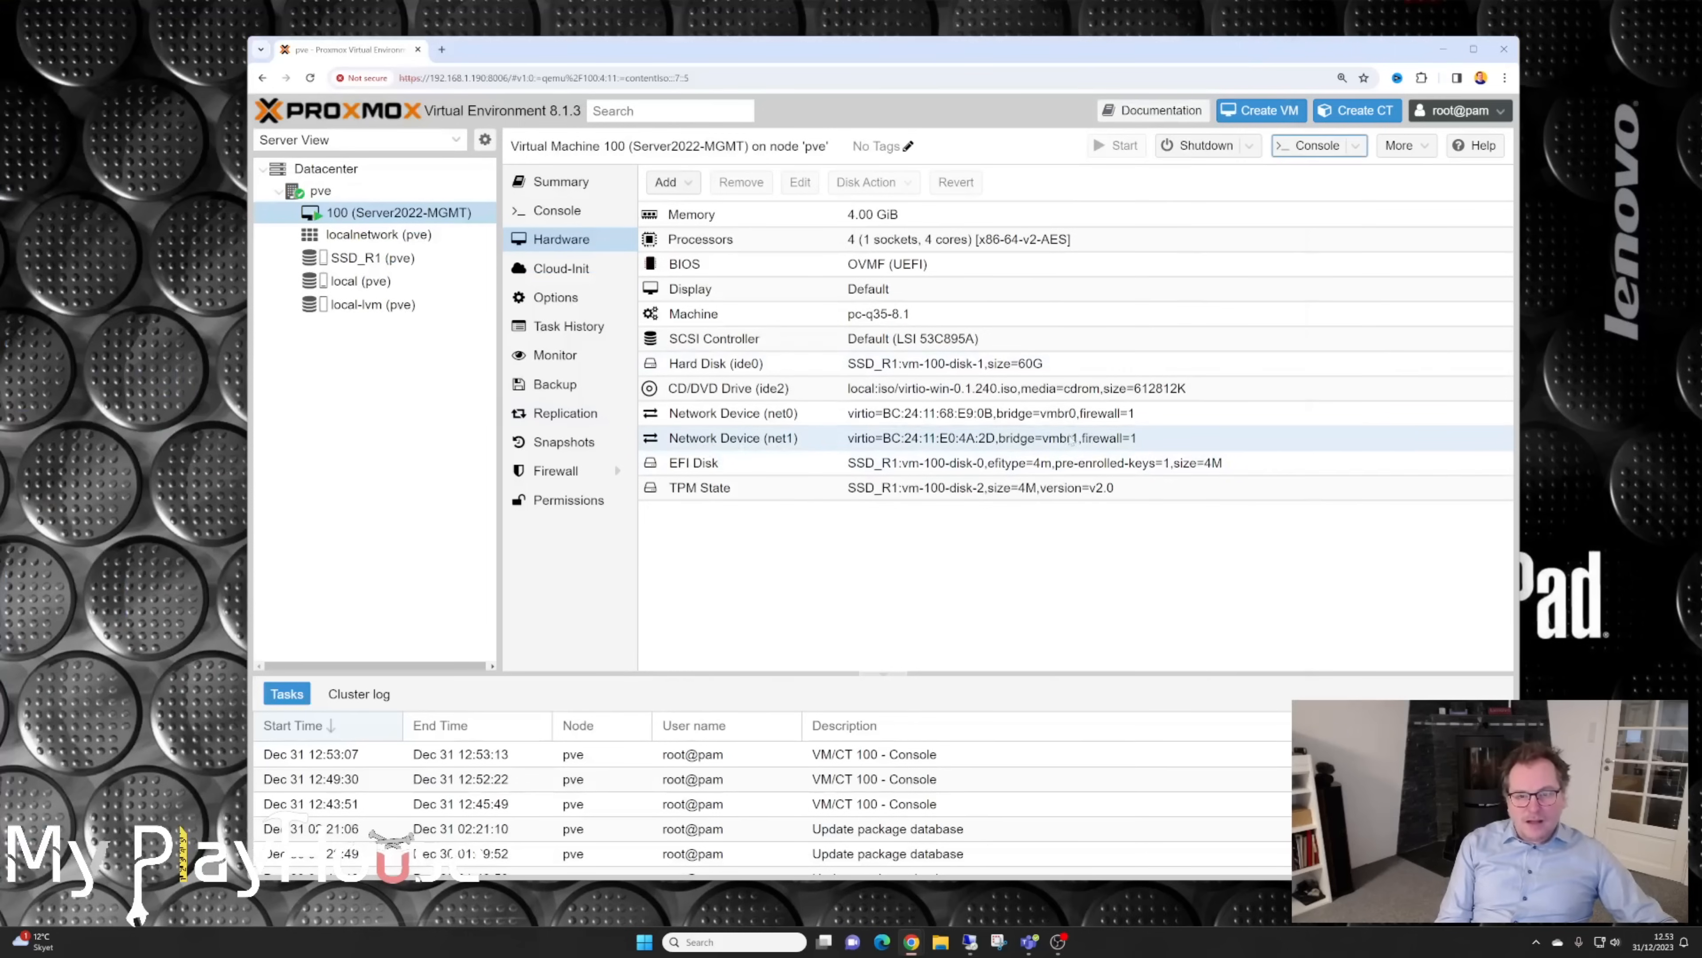
Step: Remove the vmbr1 Linux bridge from node pve and apply the pending network configuration
click(322, 191)
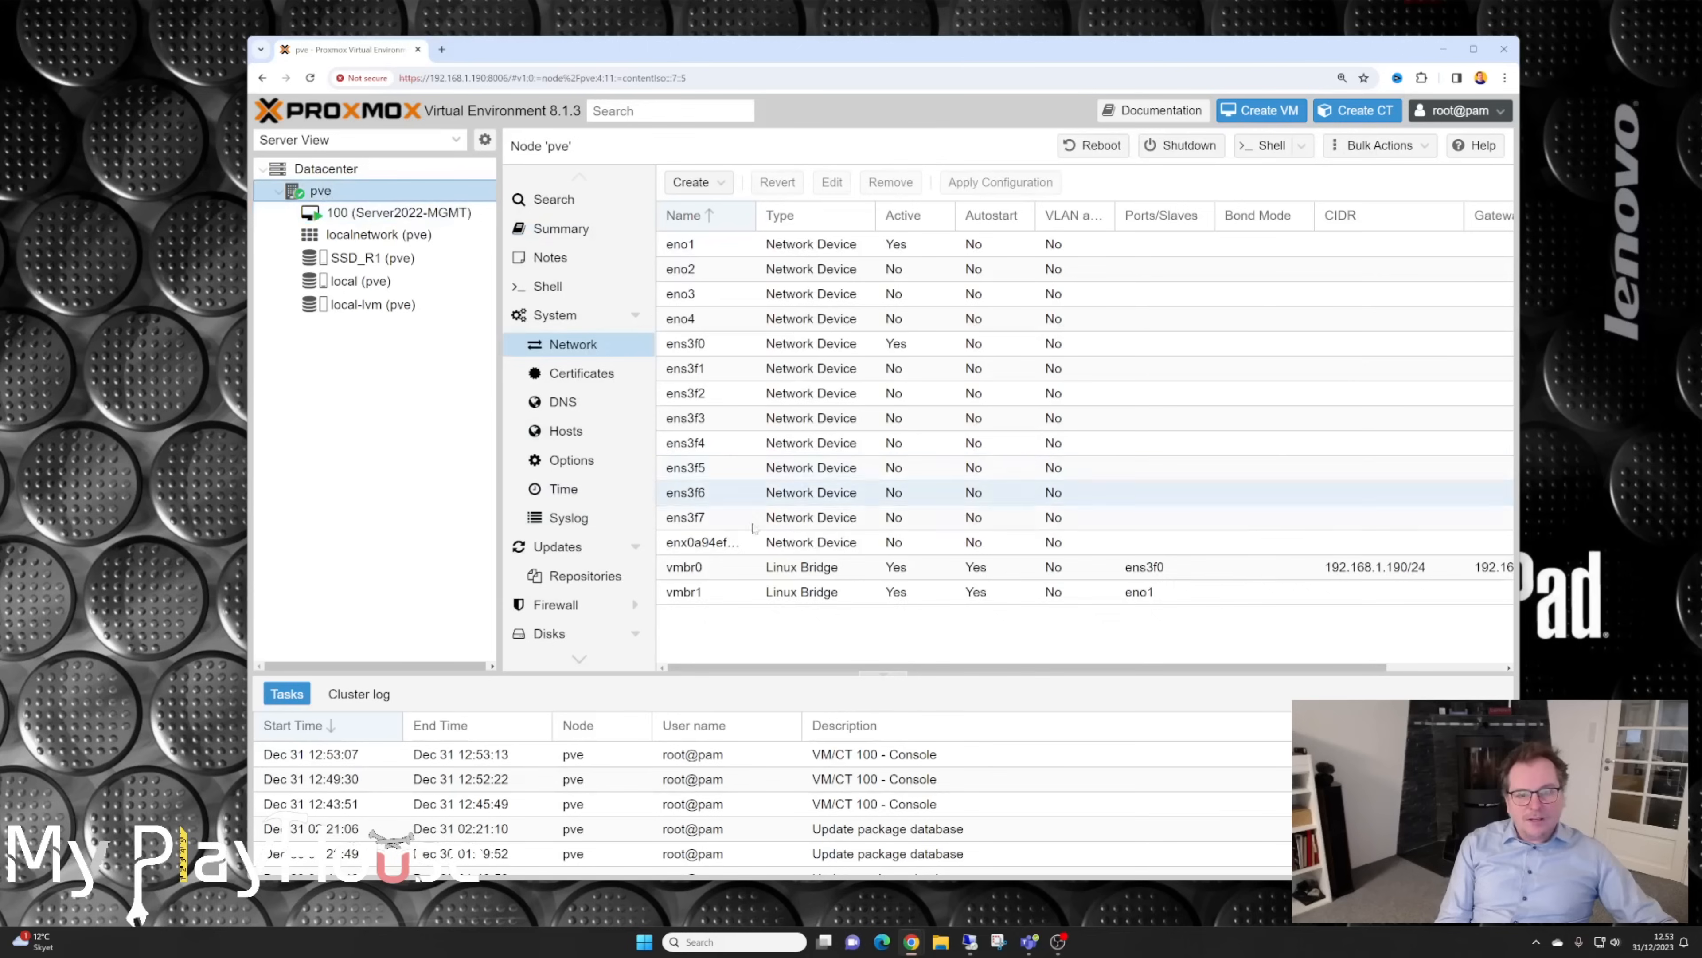
click(849, 594)
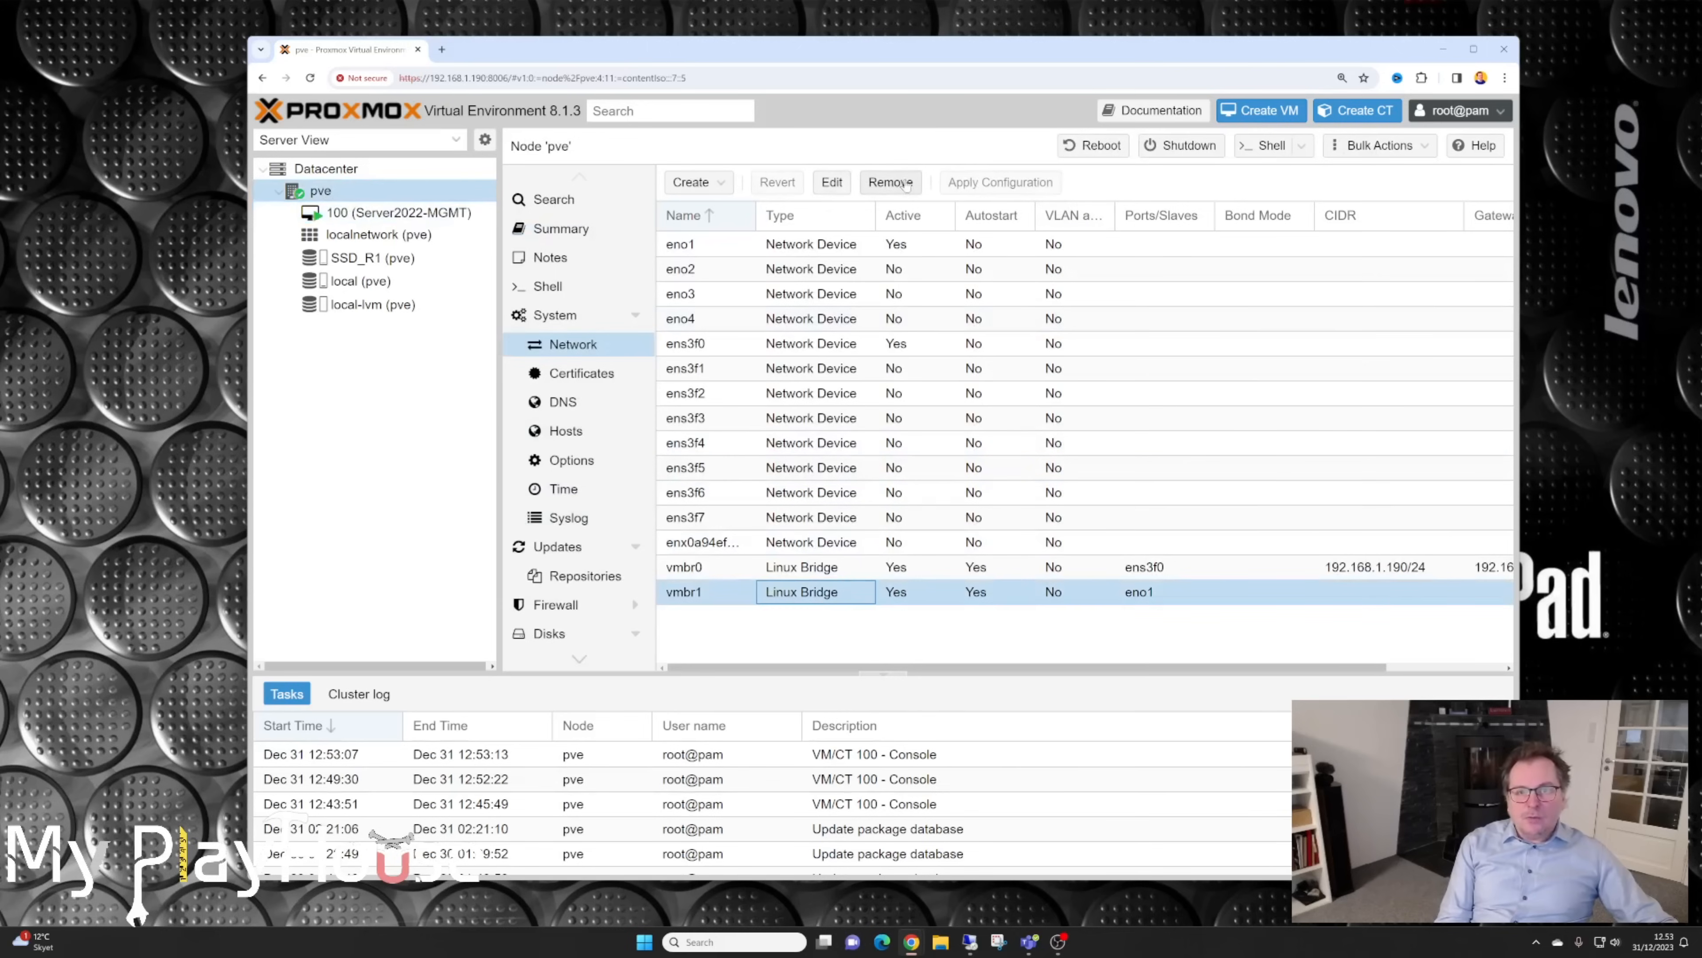
click(892, 183)
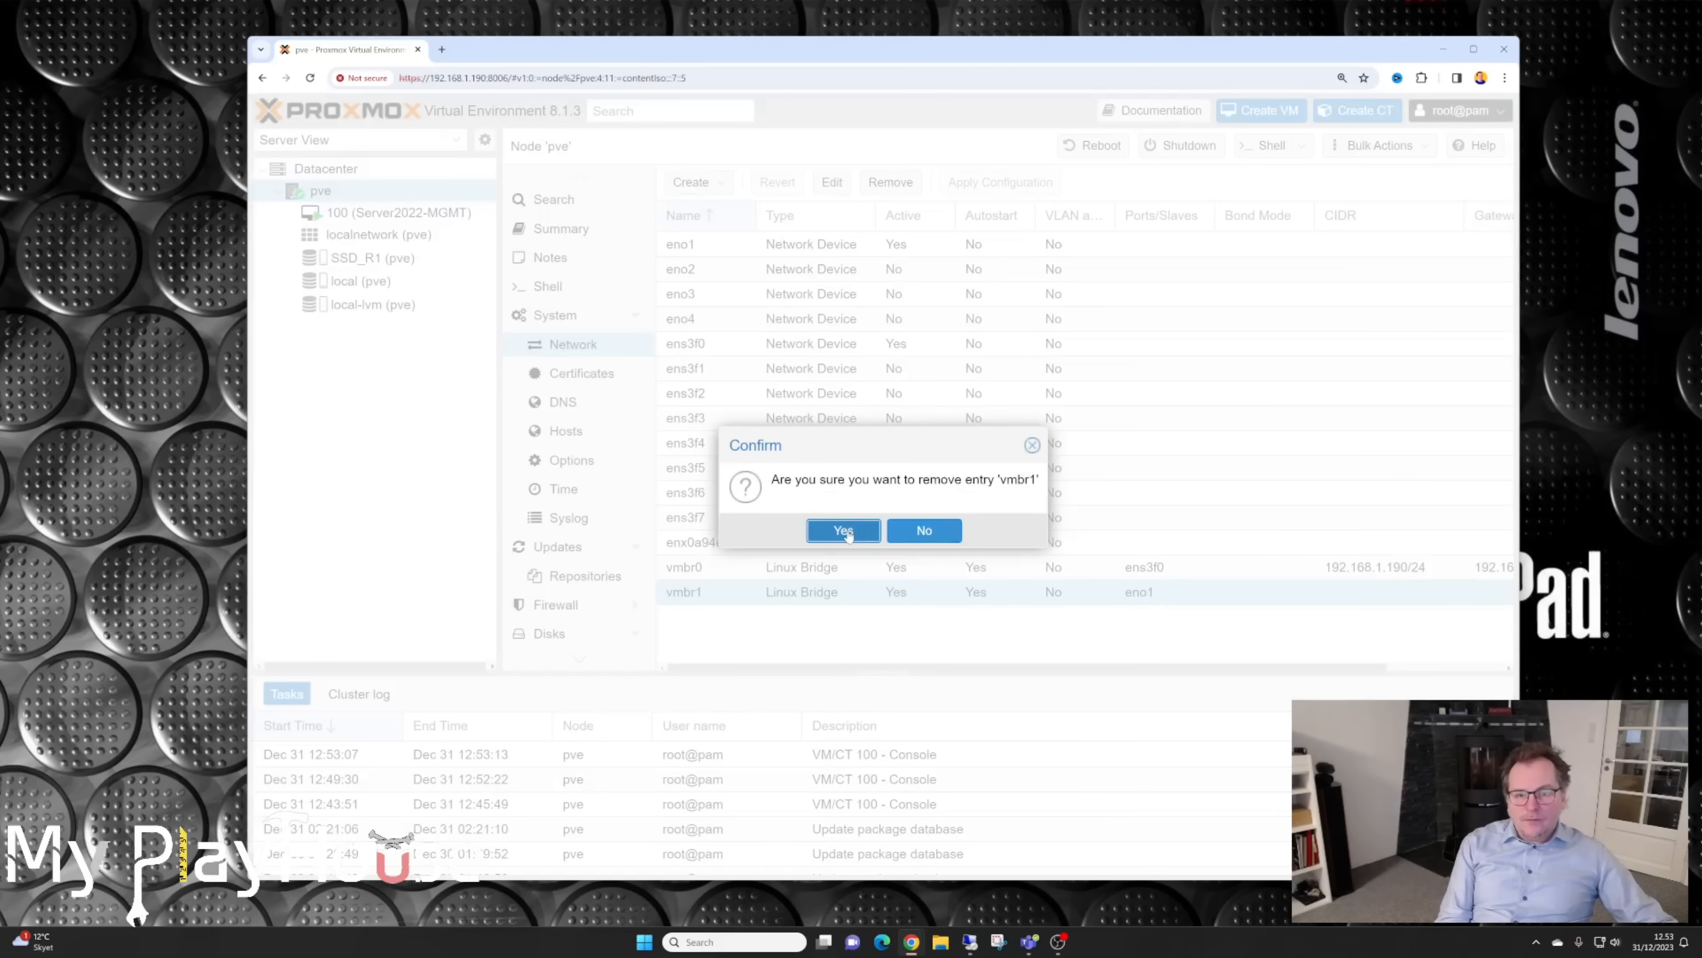
click(868, 535)
scroll(1505, 616, down, 3)
drag(1505, 616, 1509, 544)
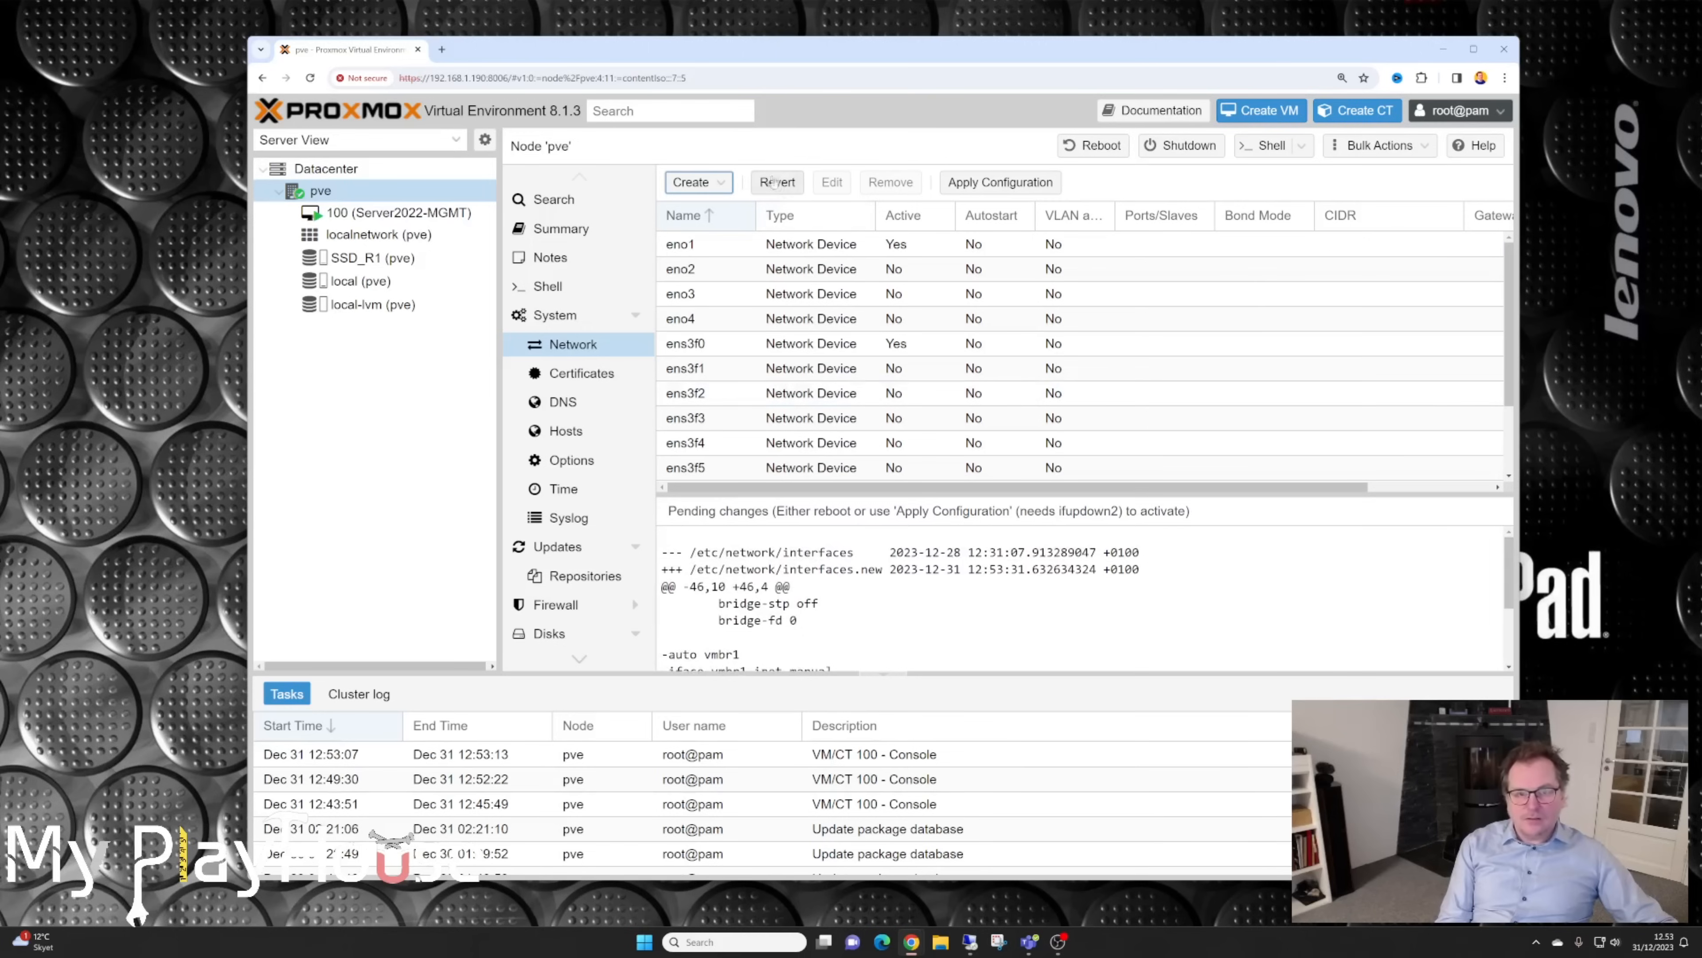
click(1001, 184)
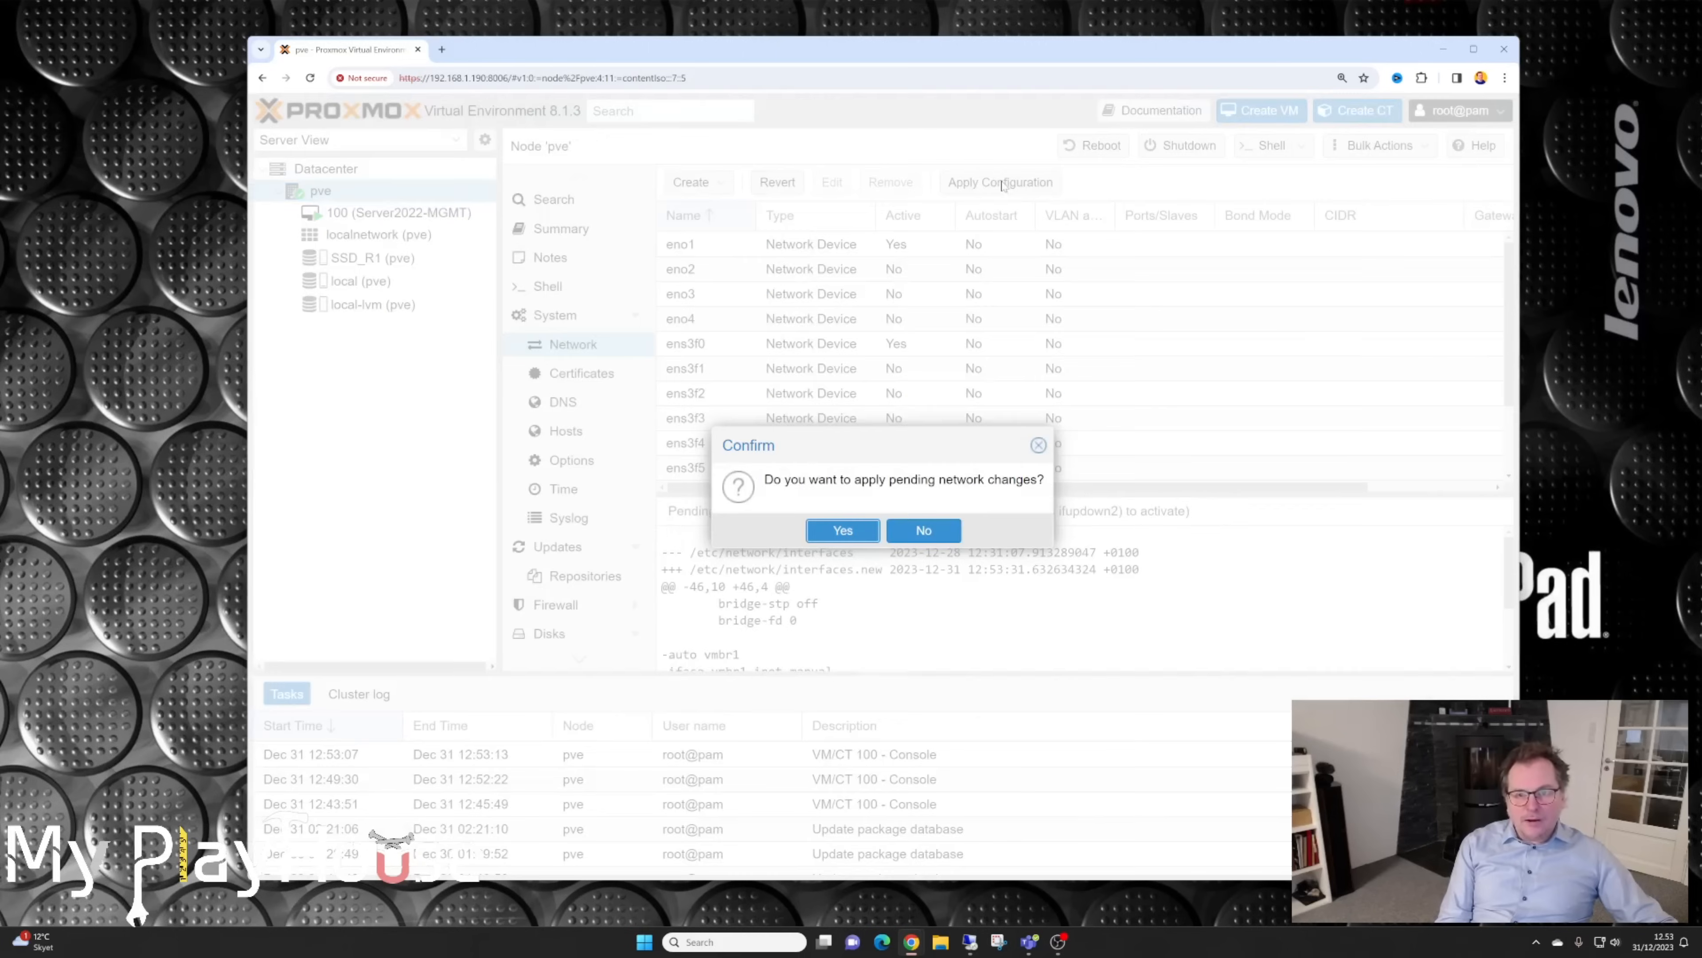
click(858, 535)
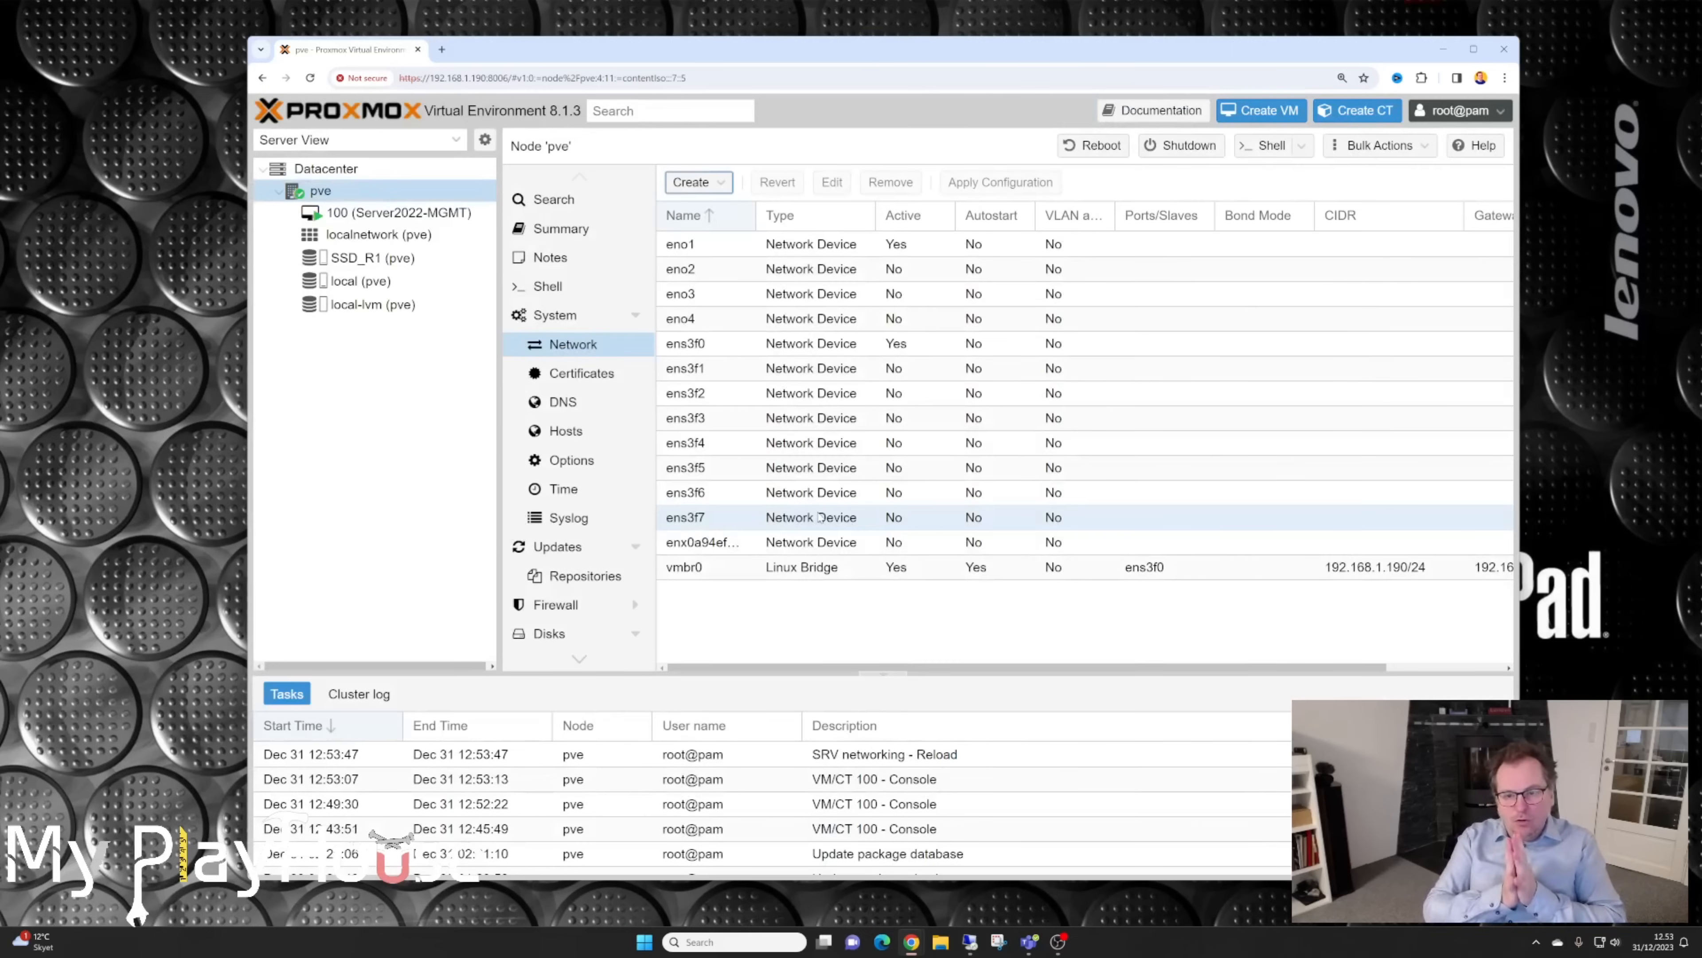
Step: Examine the vmbr0 bridge's address and port, and the range of physical network devices from eno1 to ens3f7
click(671, 571)
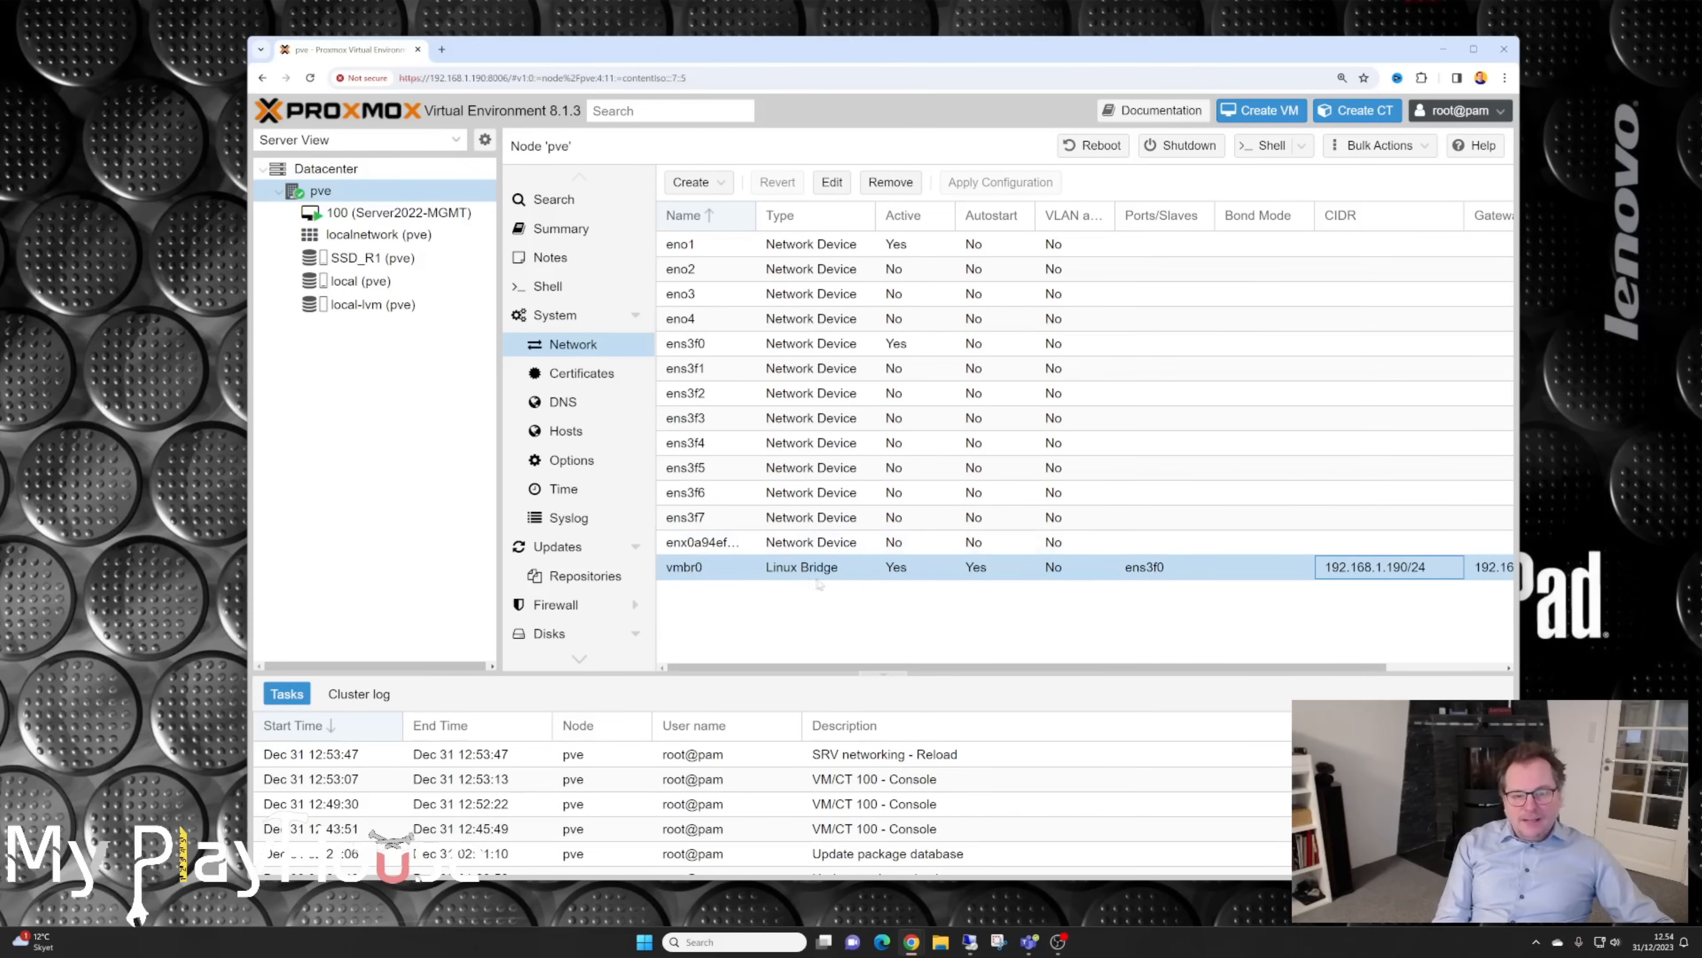
click(1138, 573)
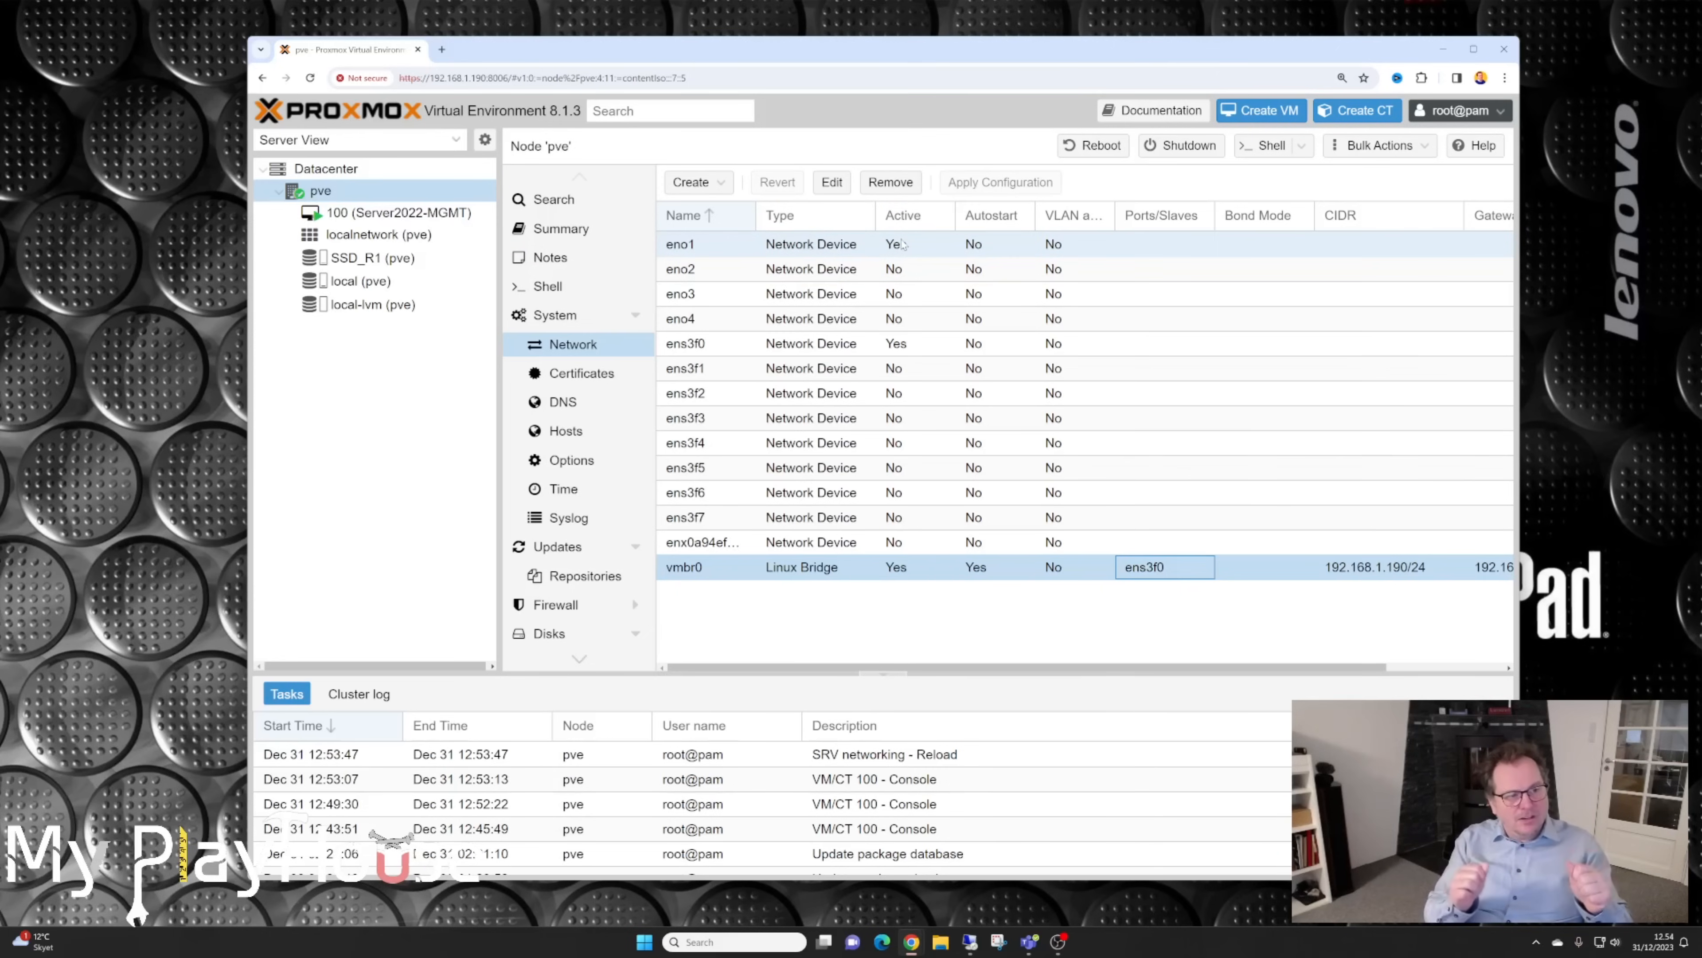
click(690, 245)
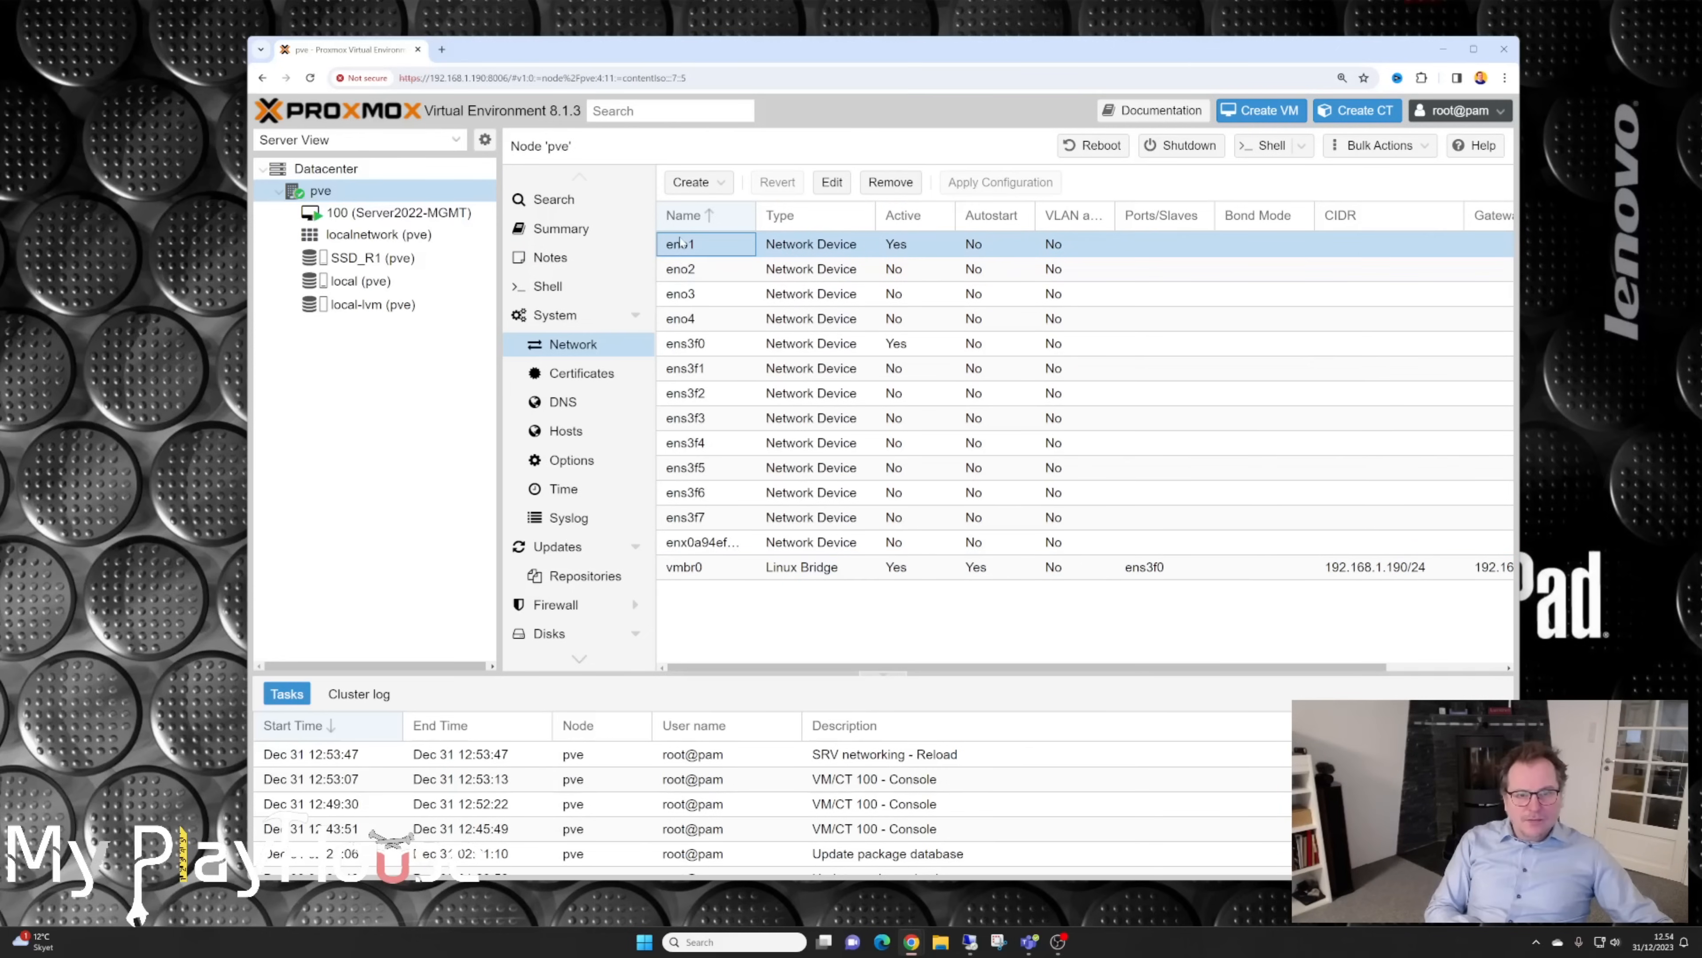
click(688, 322)
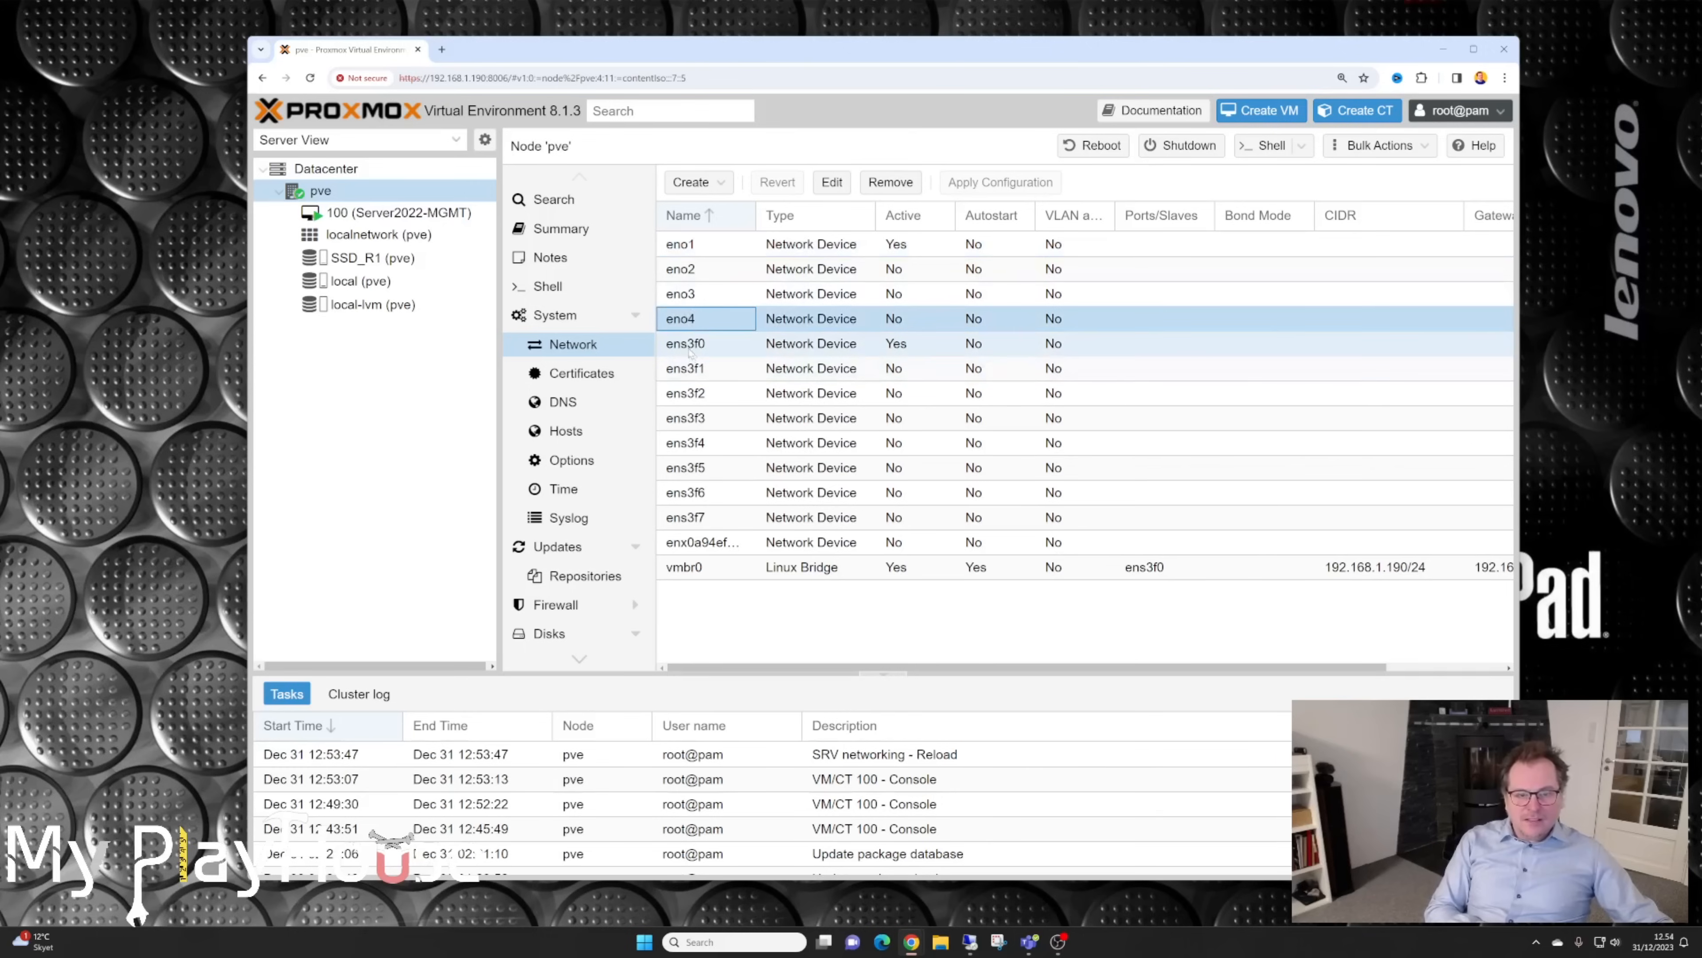
click(696, 516)
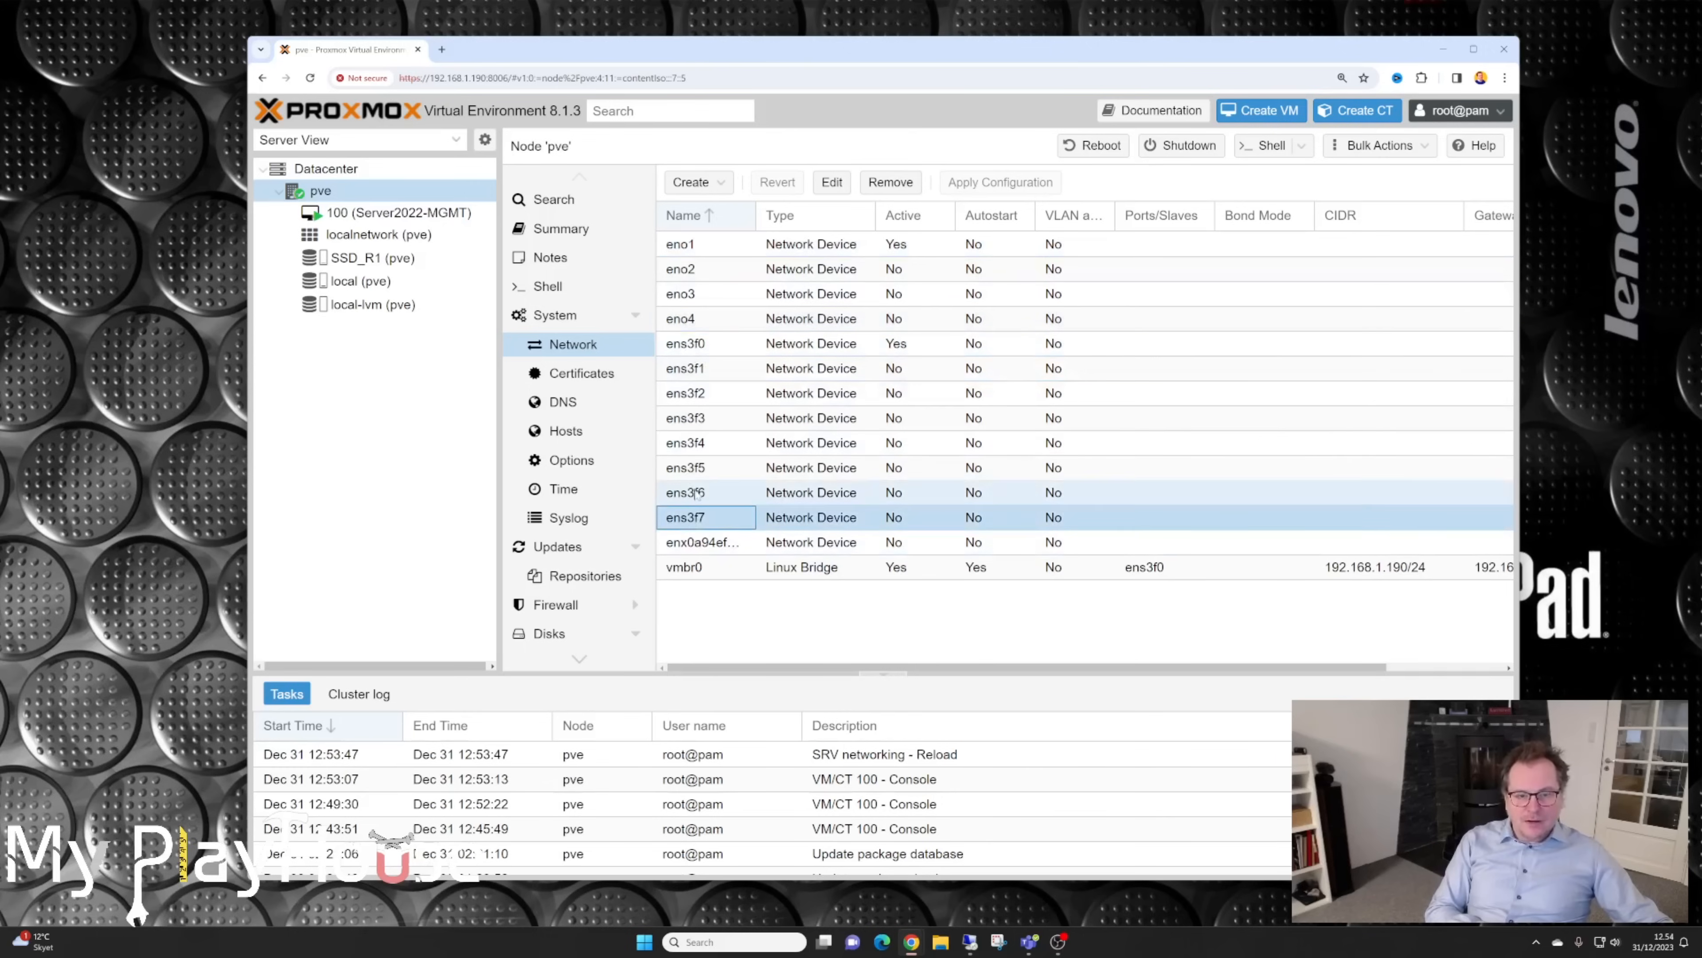
click(687, 343)
click(688, 518)
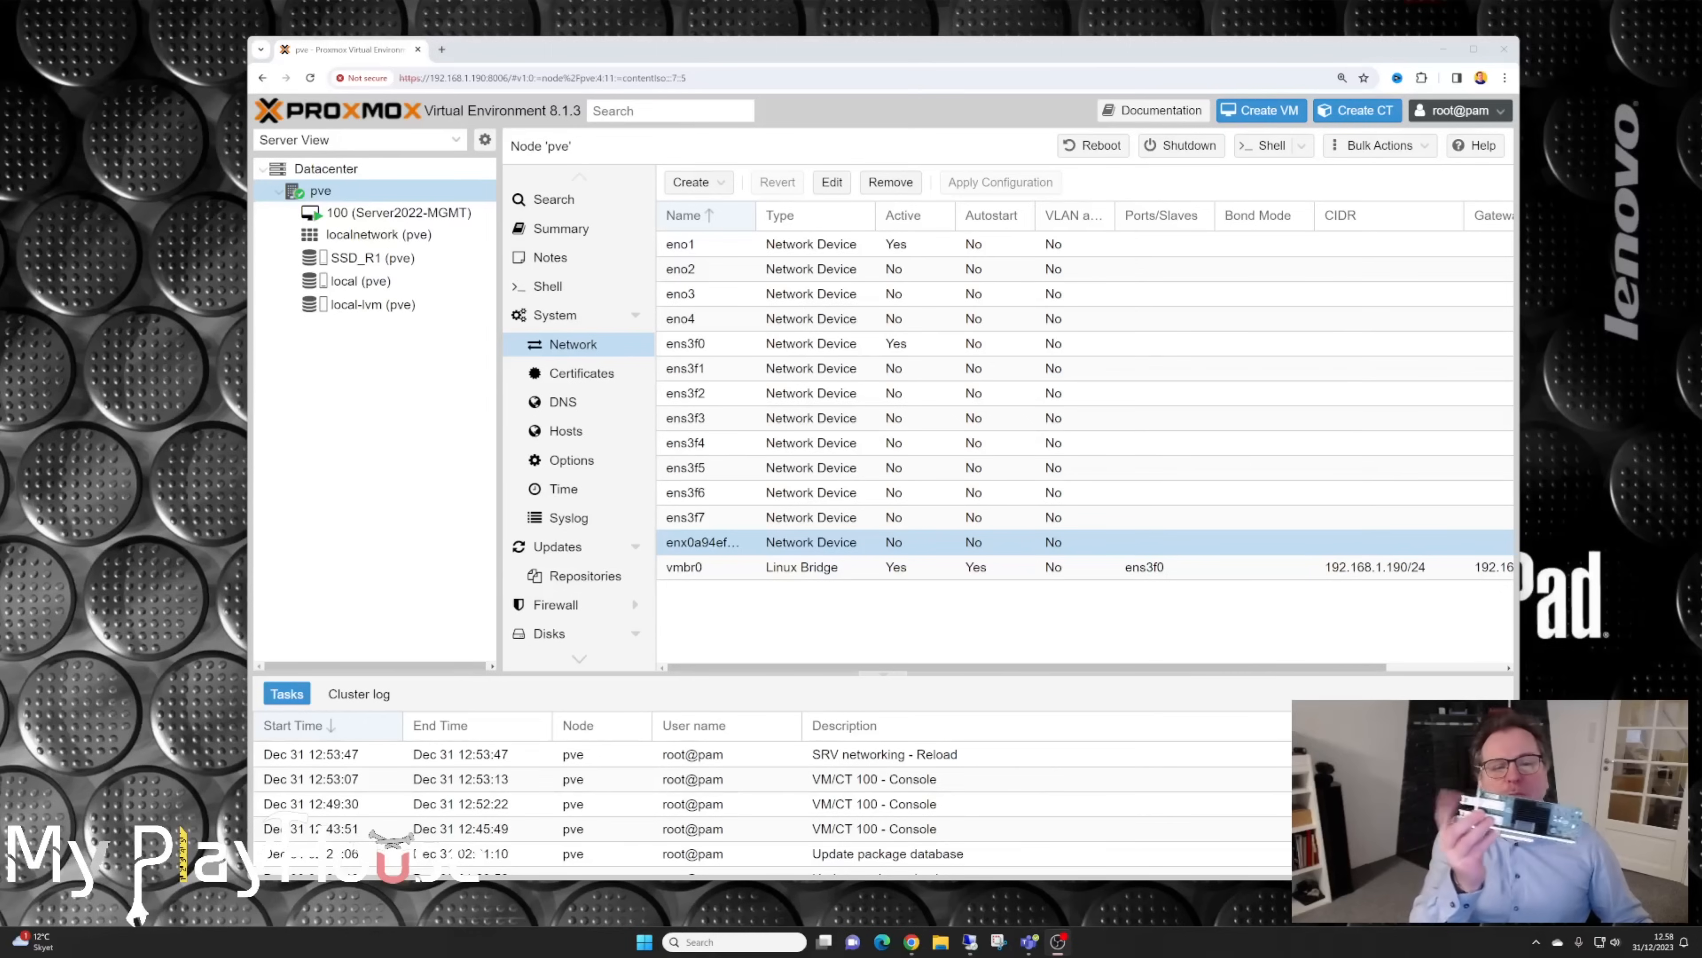
Step: Go through the network card's devices ens3f0 to ens3f7 in the node's network list
click(697, 345)
click(687, 394)
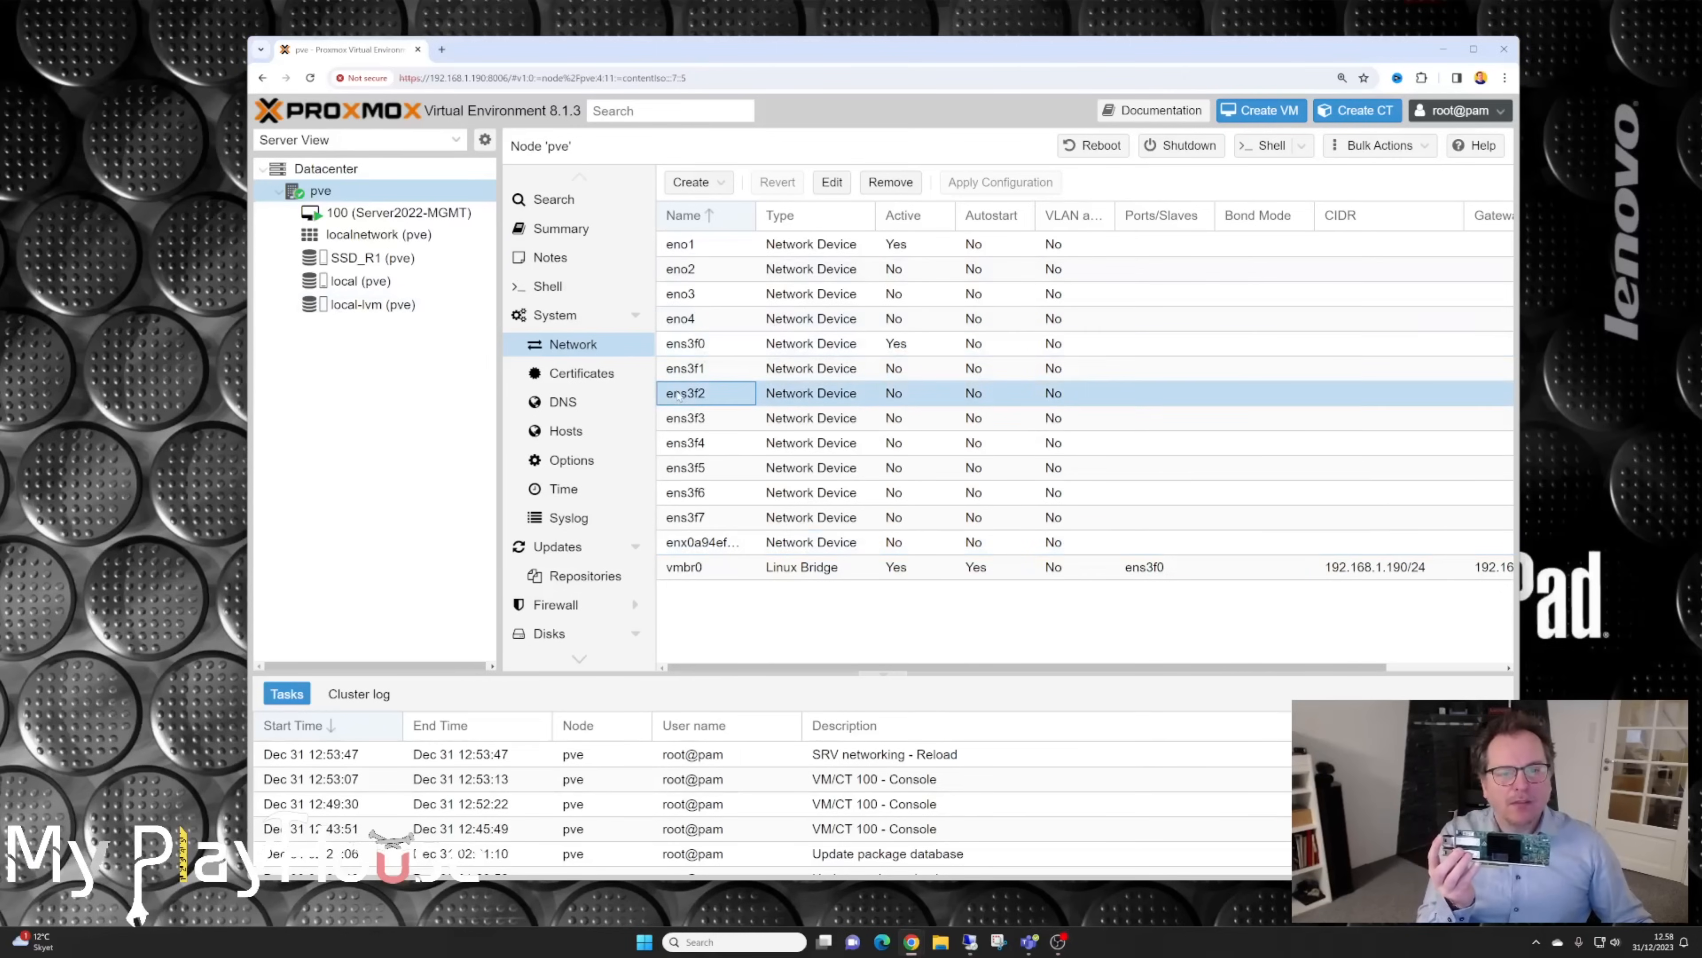
click(682, 443)
click(685, 492)
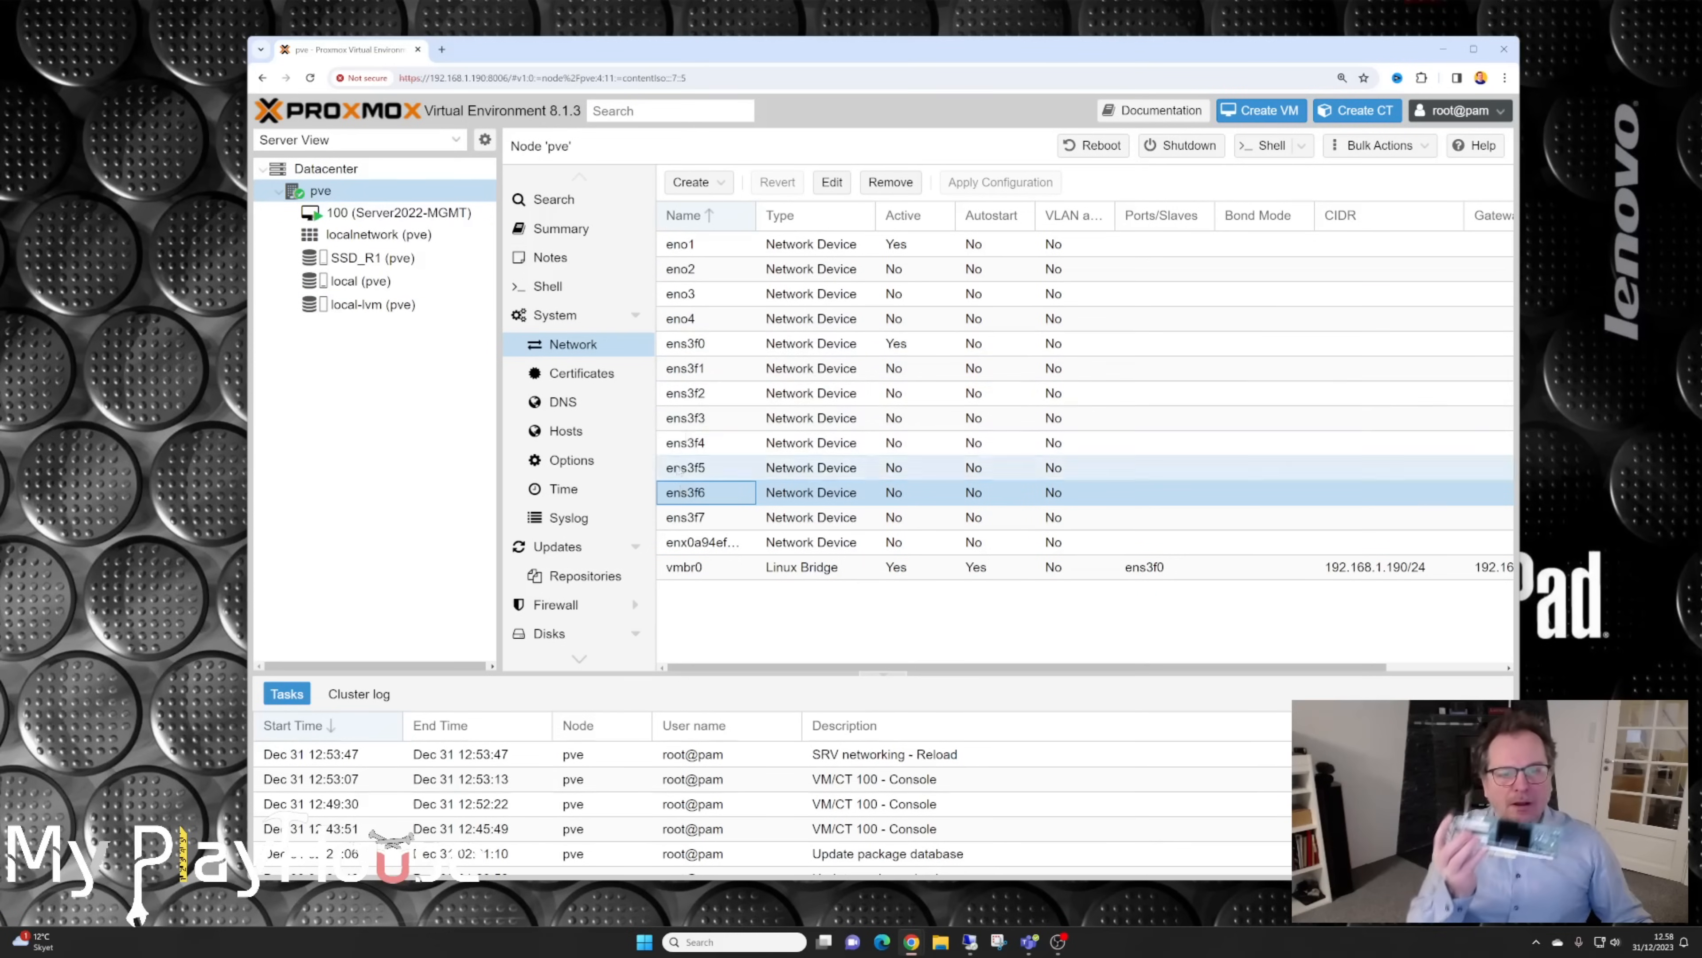
click(675, 369)
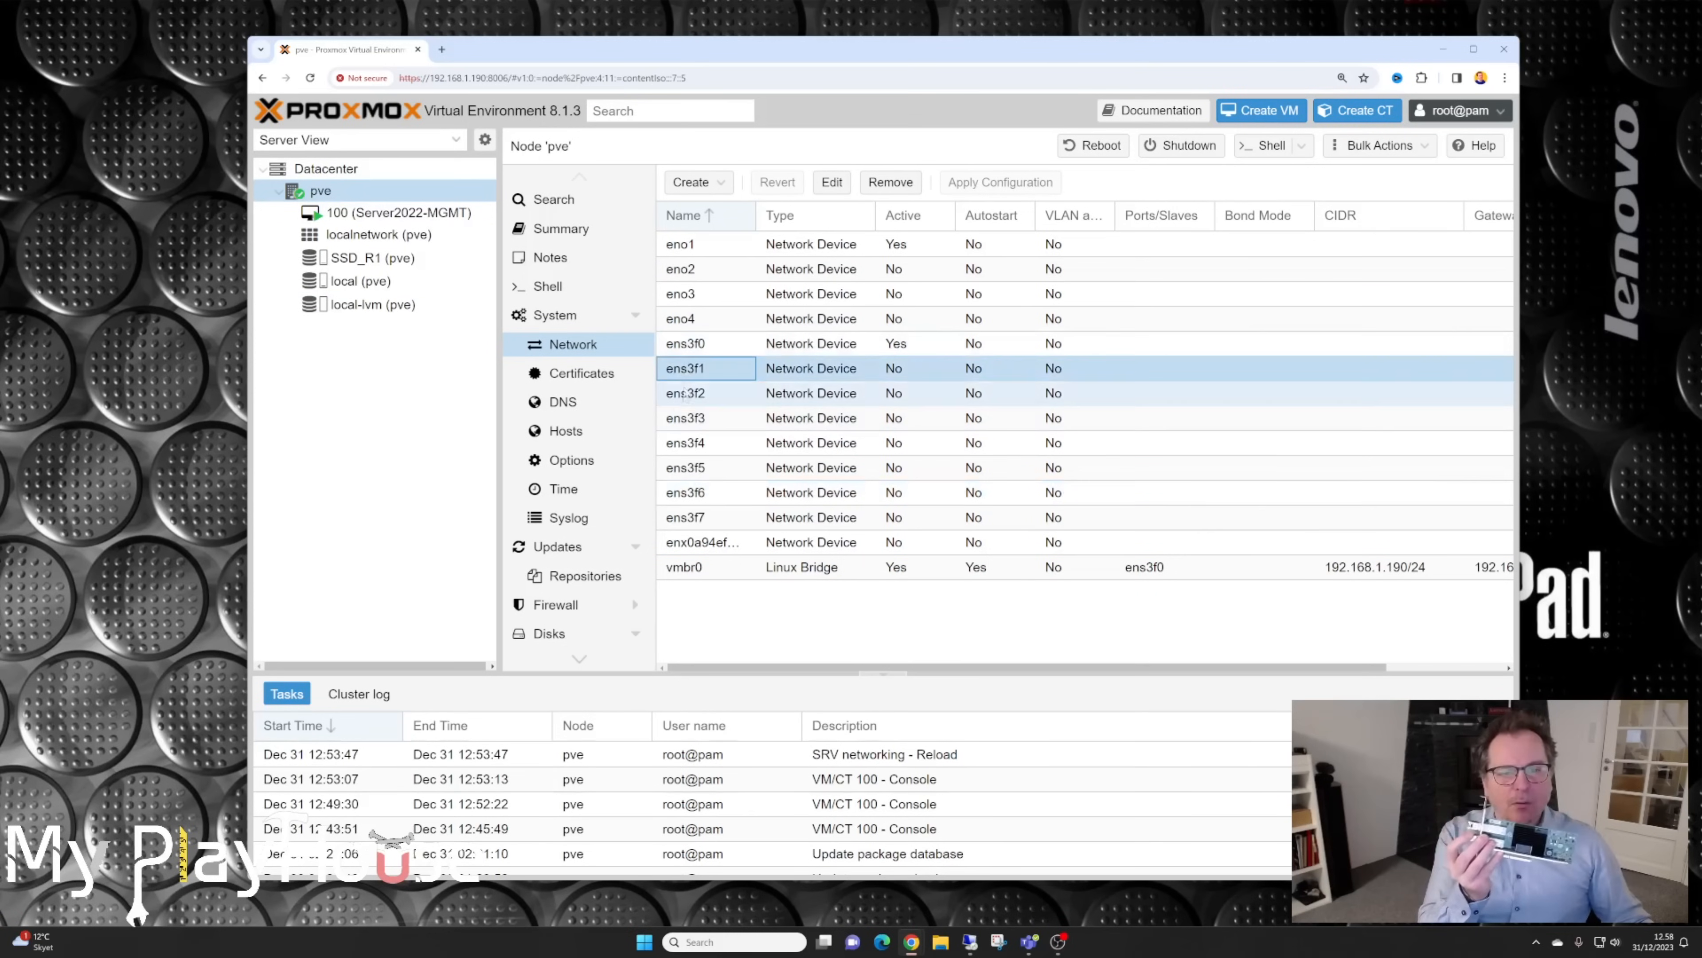
click(682, 418)
click(680, 467)
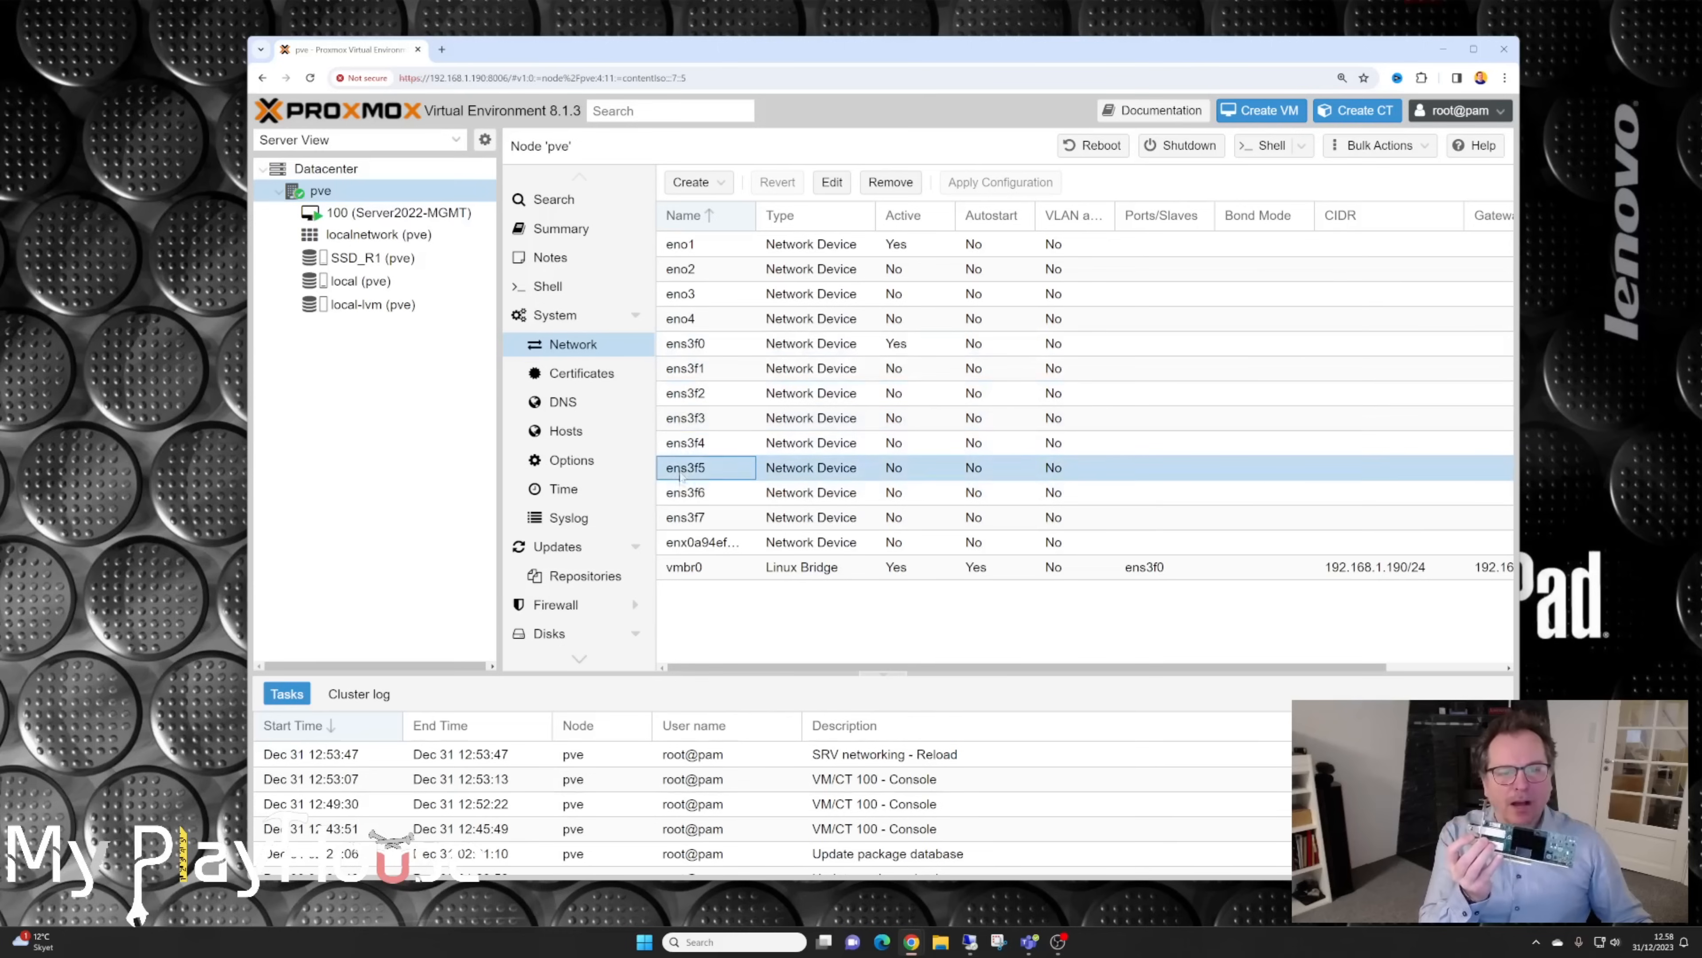
click(686, 517)
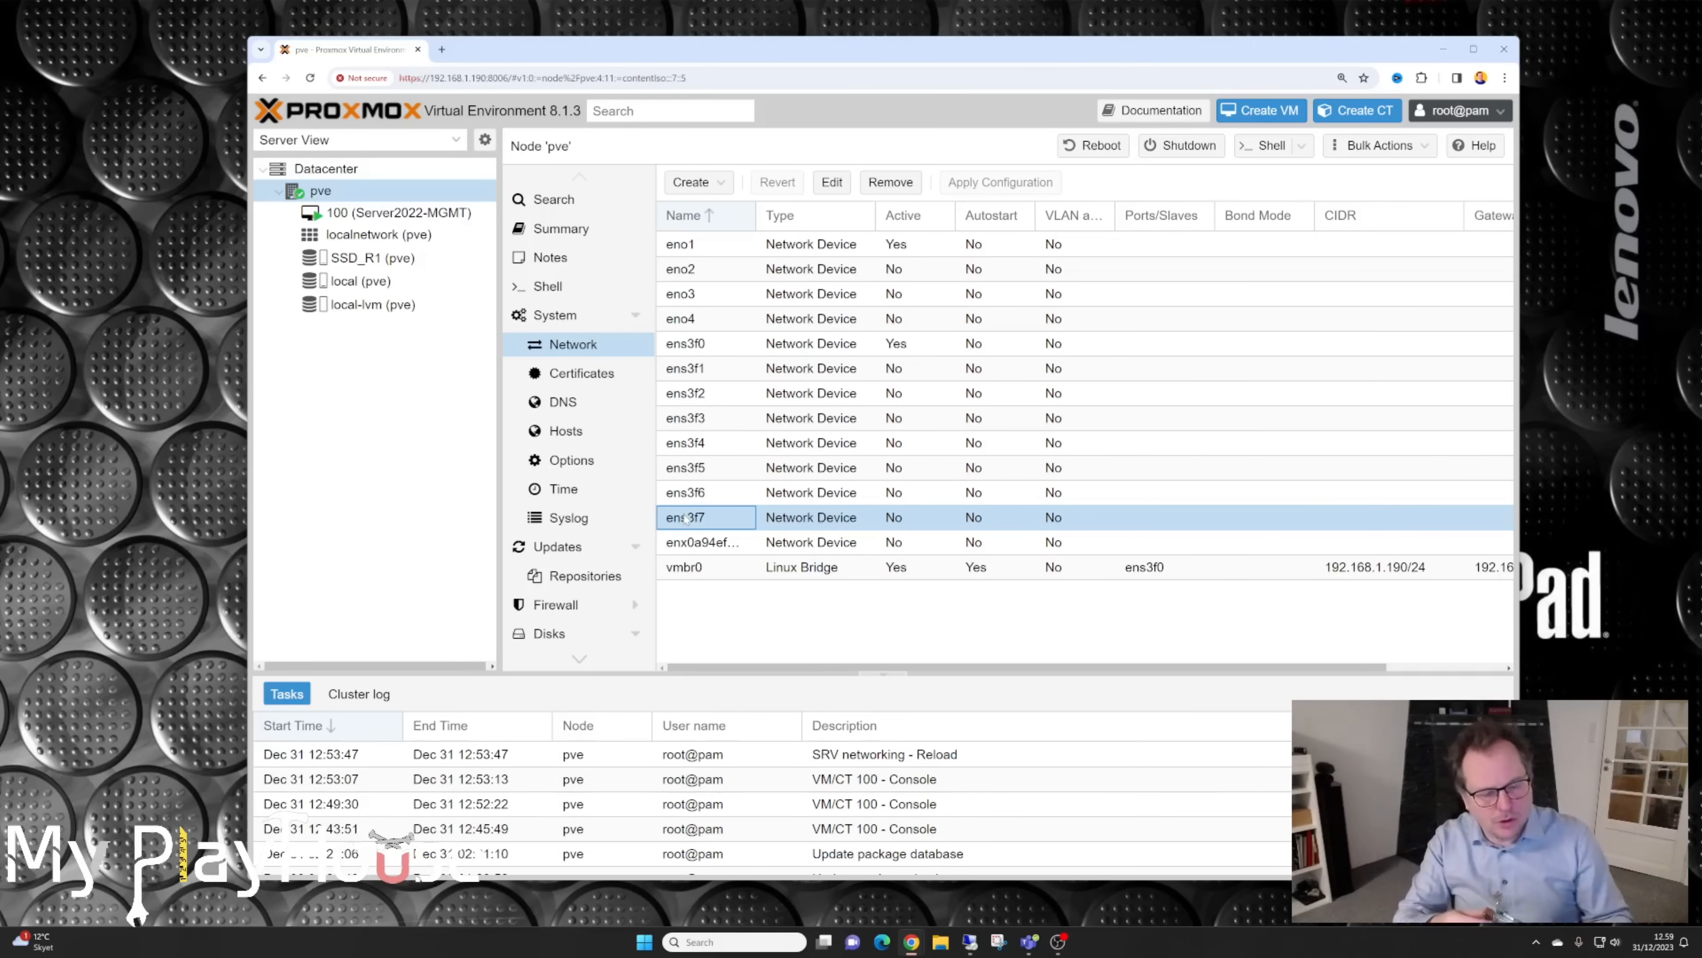
Step: Go through the network devices eno1 to eno4 and select eno1
click(680, 245)
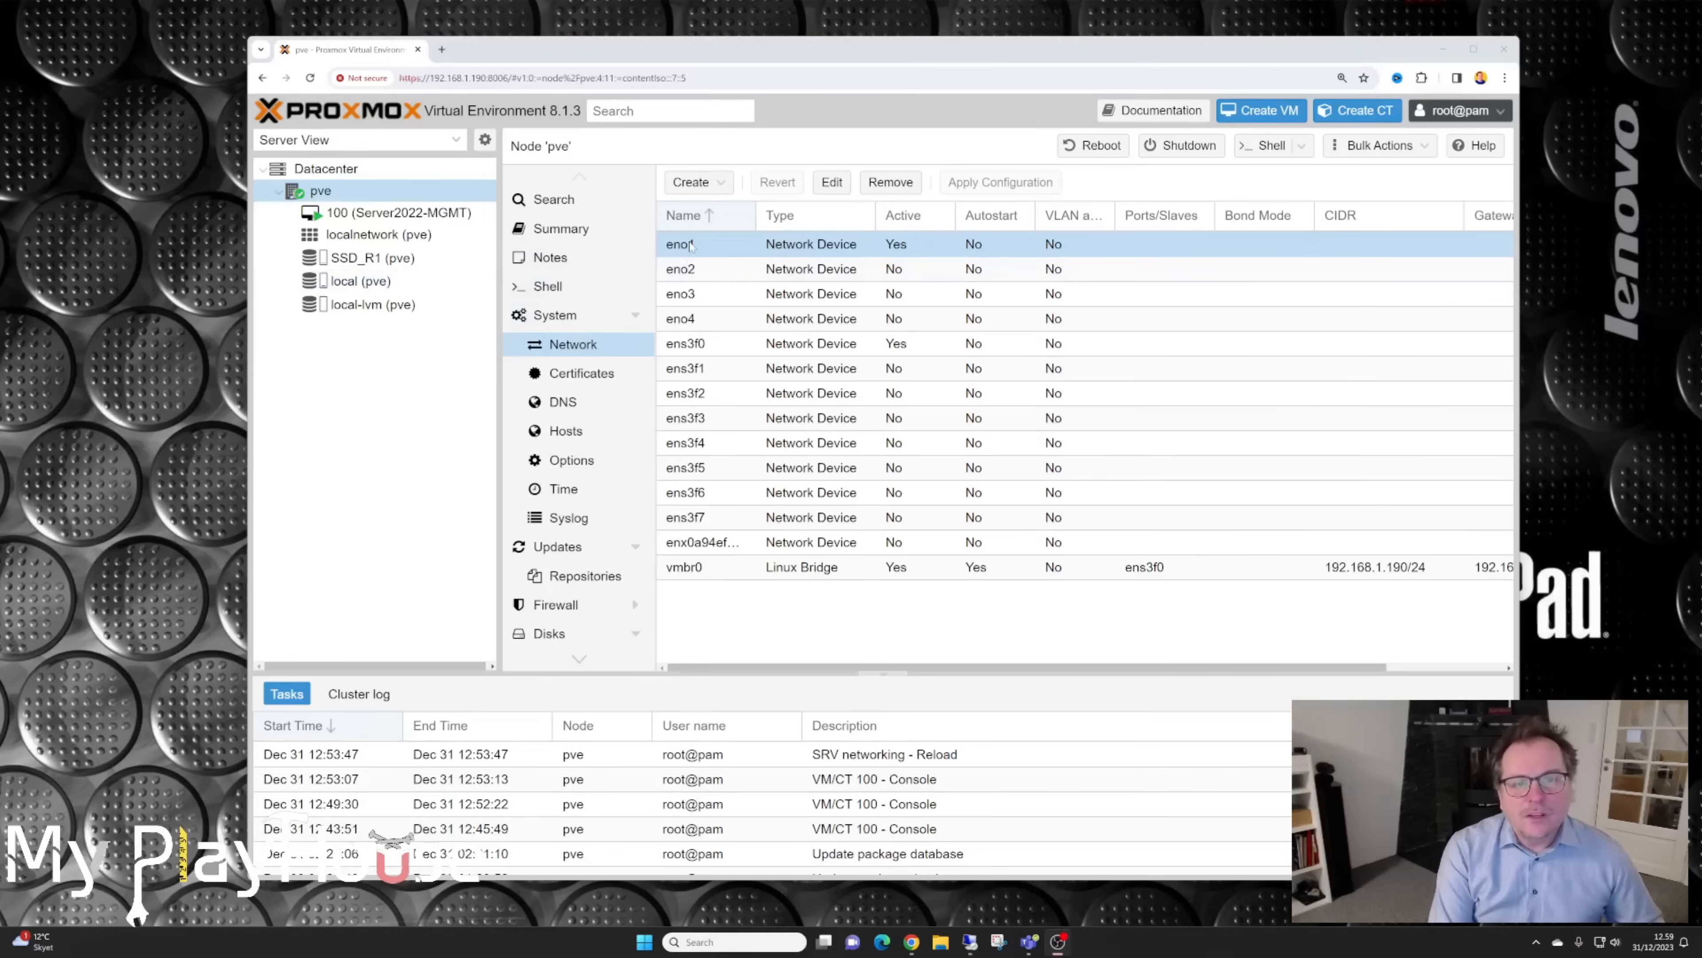
click(680, 269)
click(682, 298)
click(682, 321)
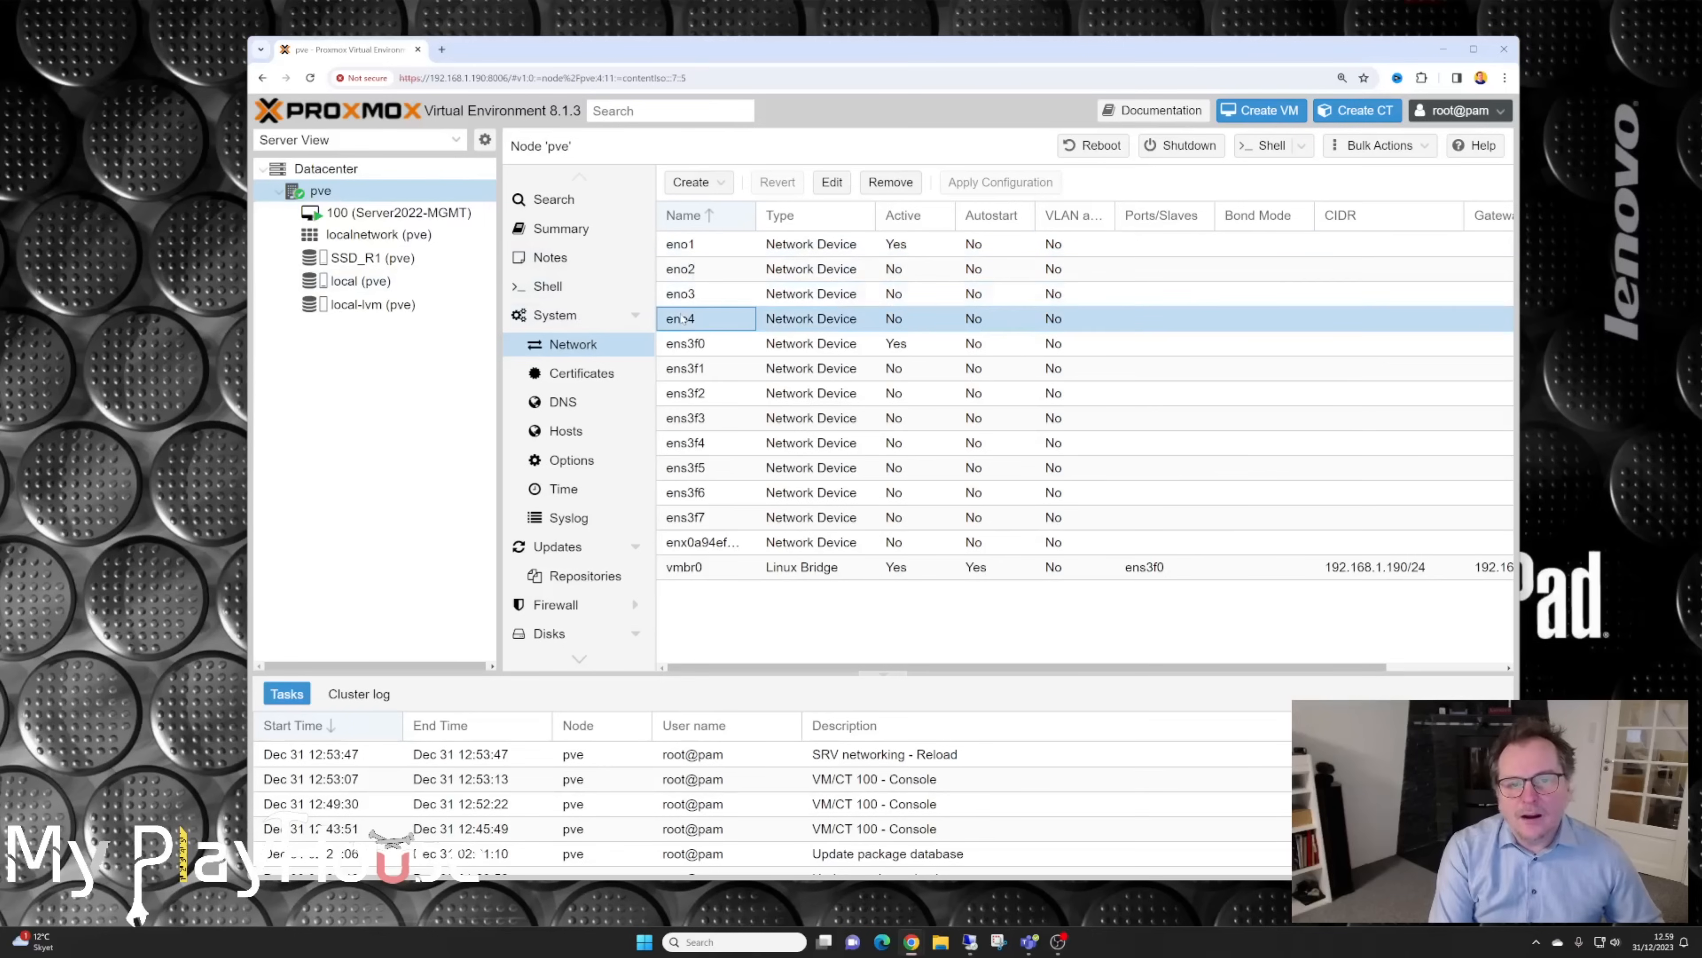
click(683, 295)
click(685, 270)
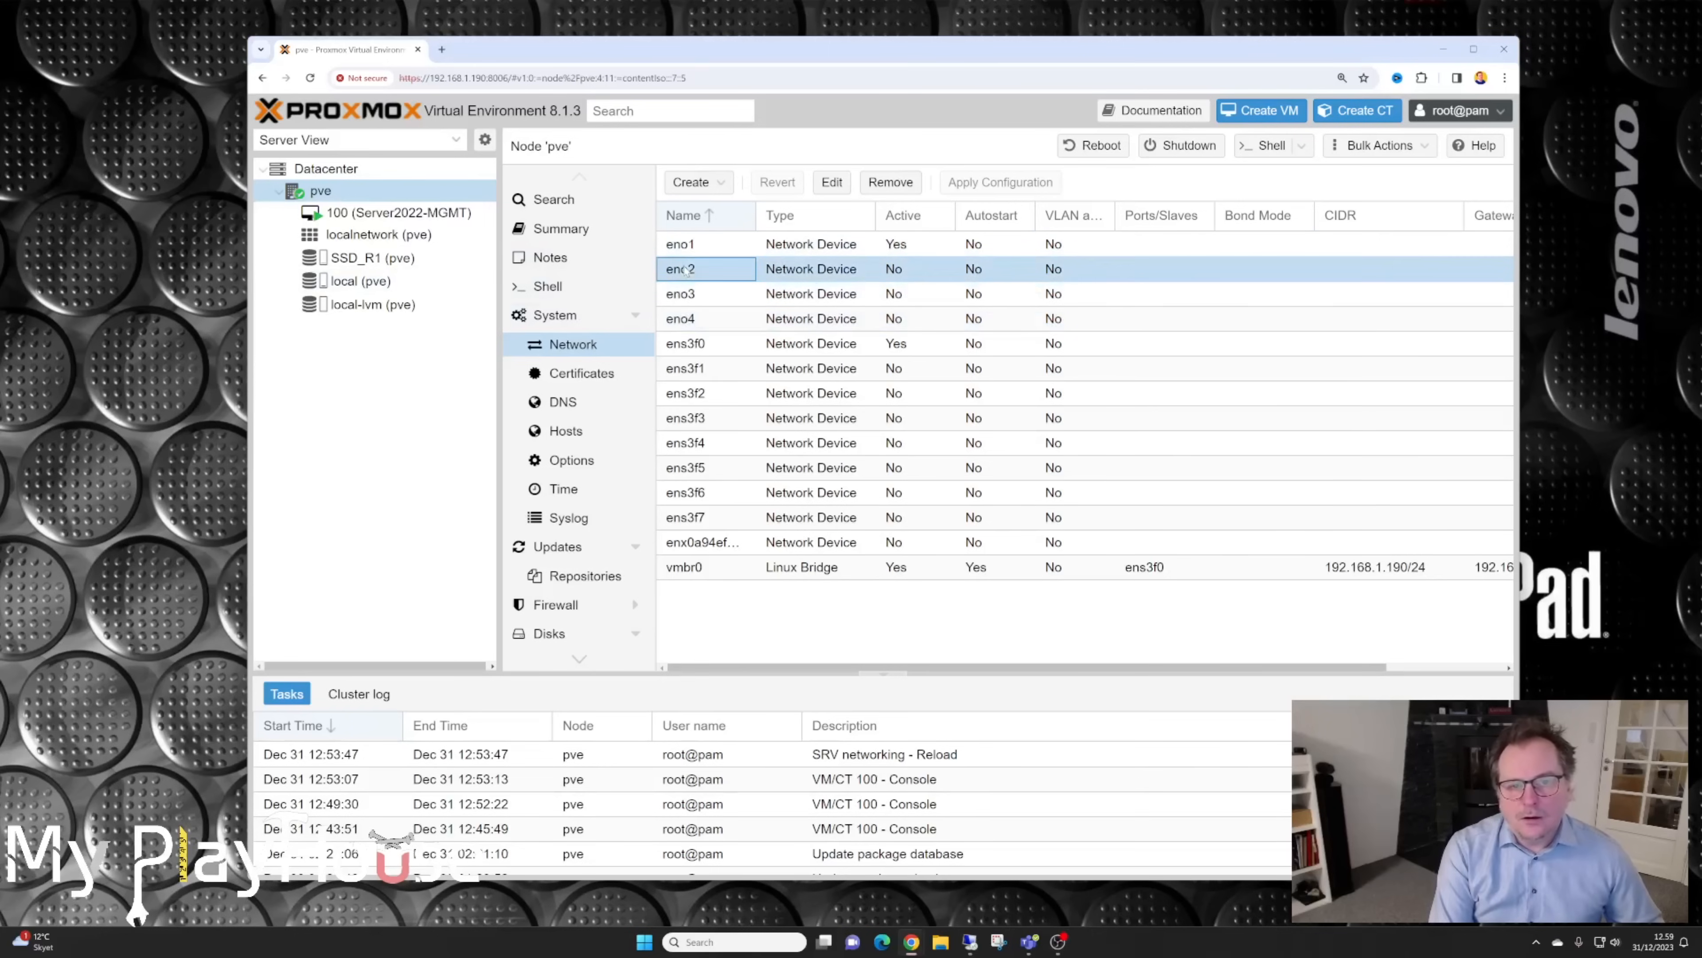
click(687, 246)
click(690, 271)
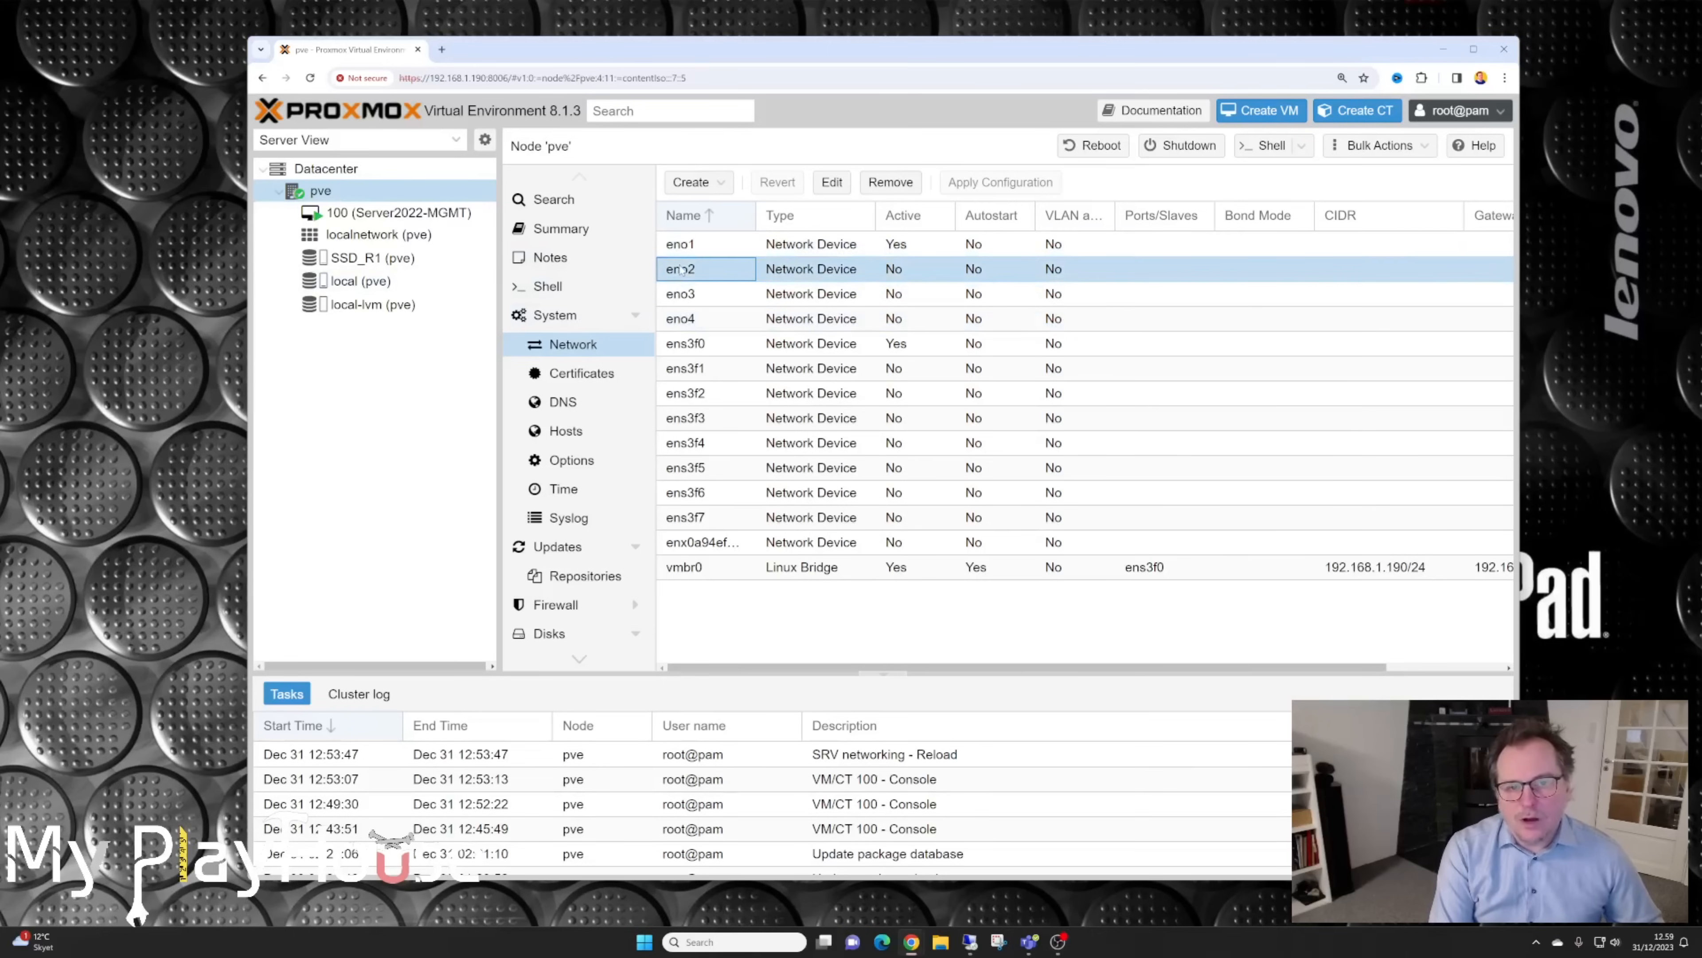
click(691, 295)
click(691, 320)
click(683, 245)
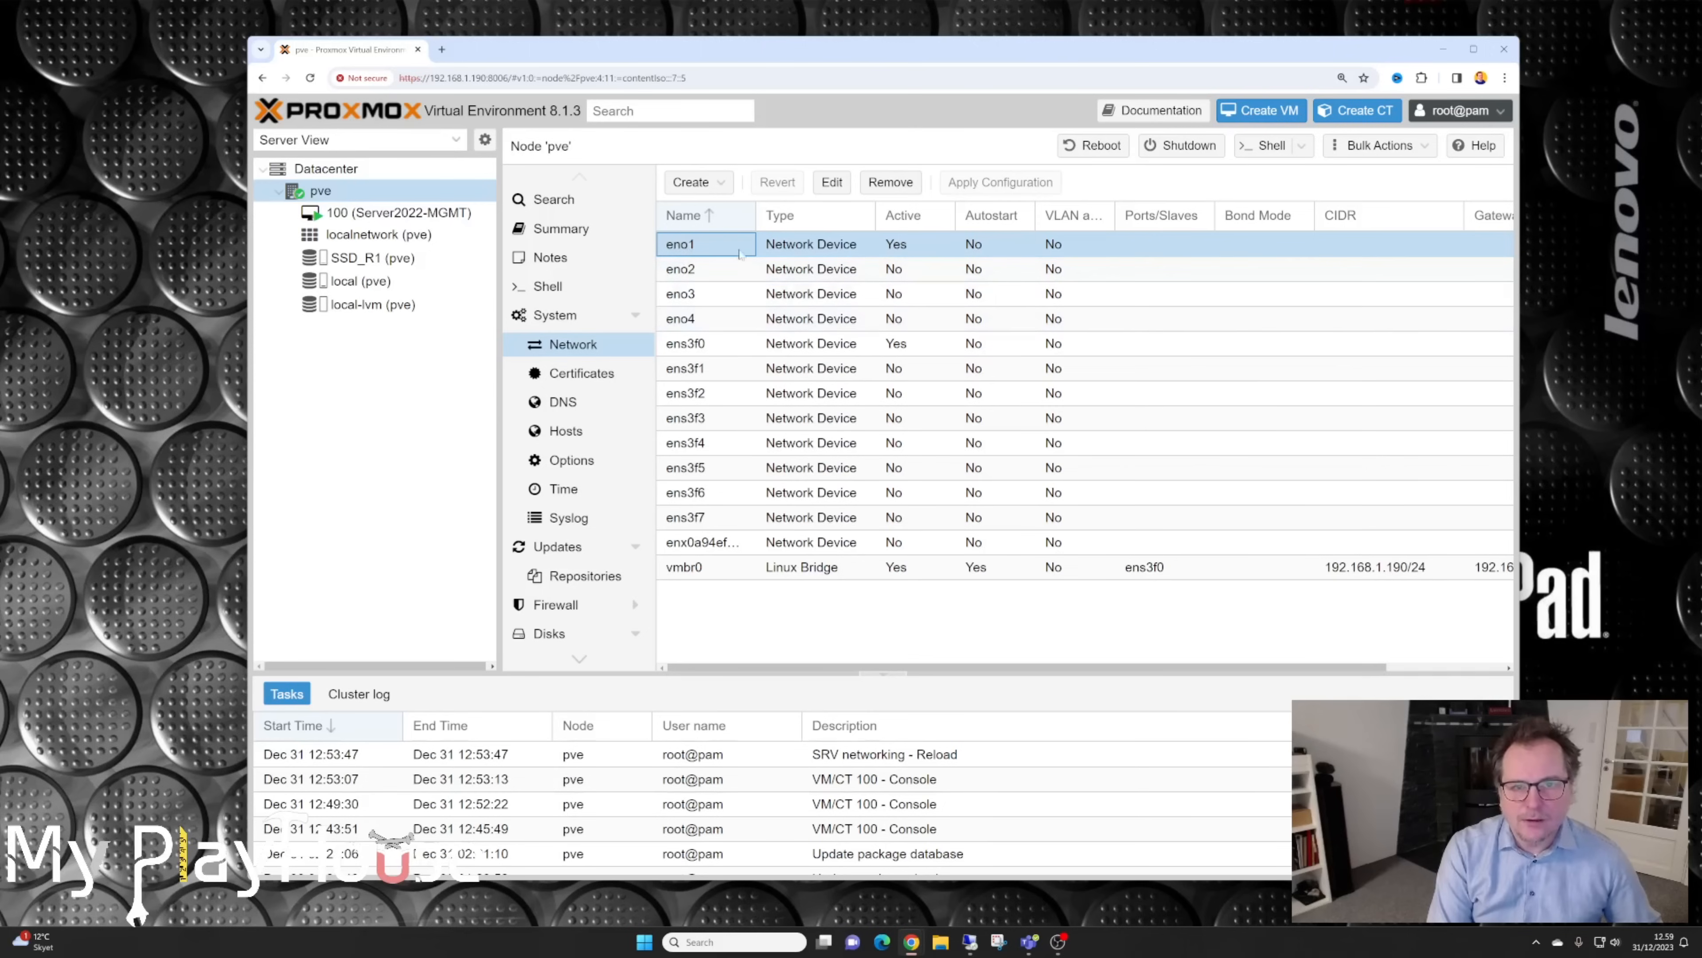
Step: Create a Linux bridge vmbr1 on node pve with bridge port eno1 and the comment PrimaNet
click(691, 183)
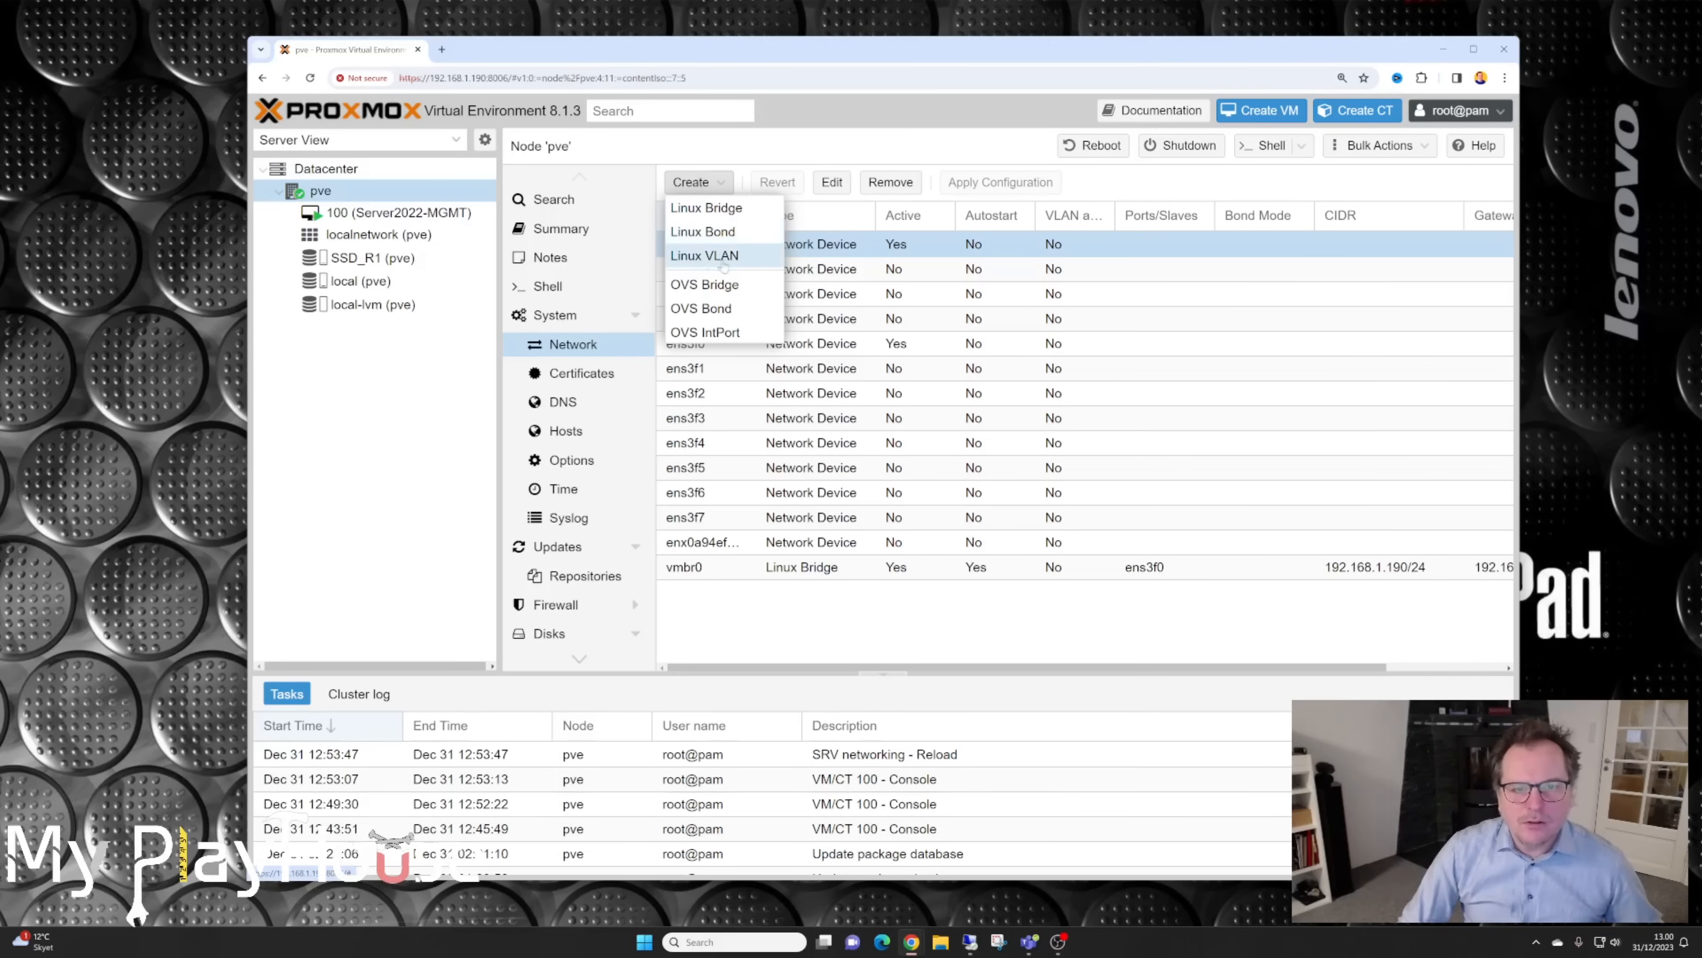
click(721, 213)
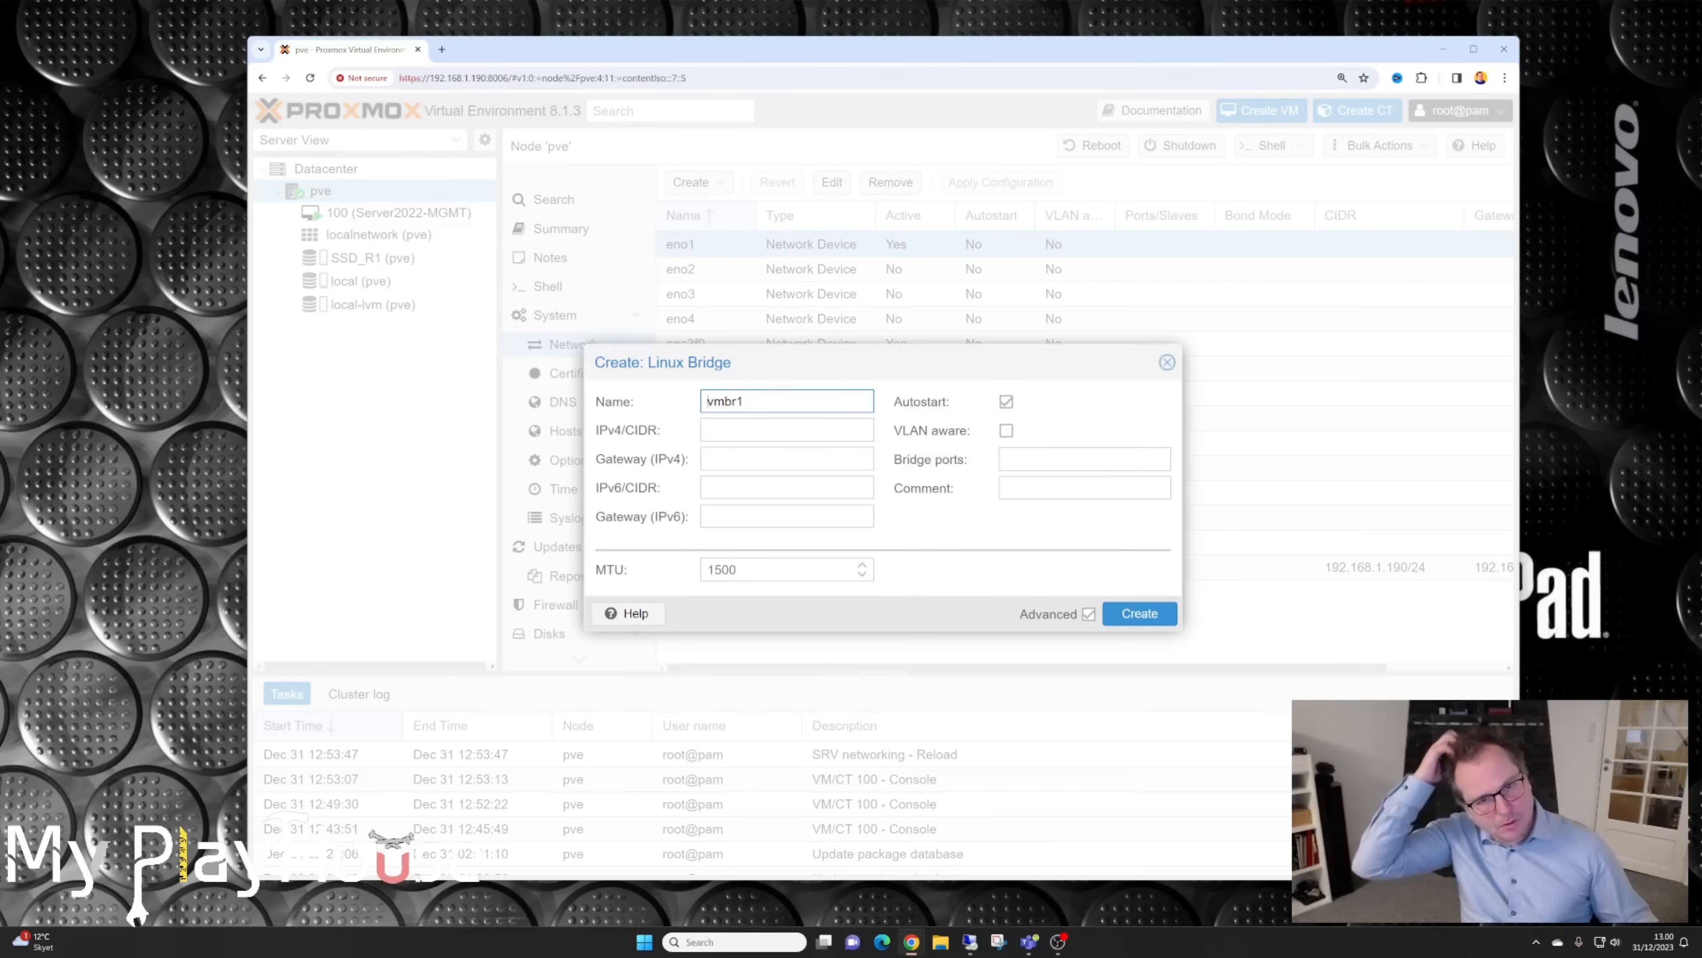
drag(866, 356, 915, 492)
drag(988, 449, 848, 294)
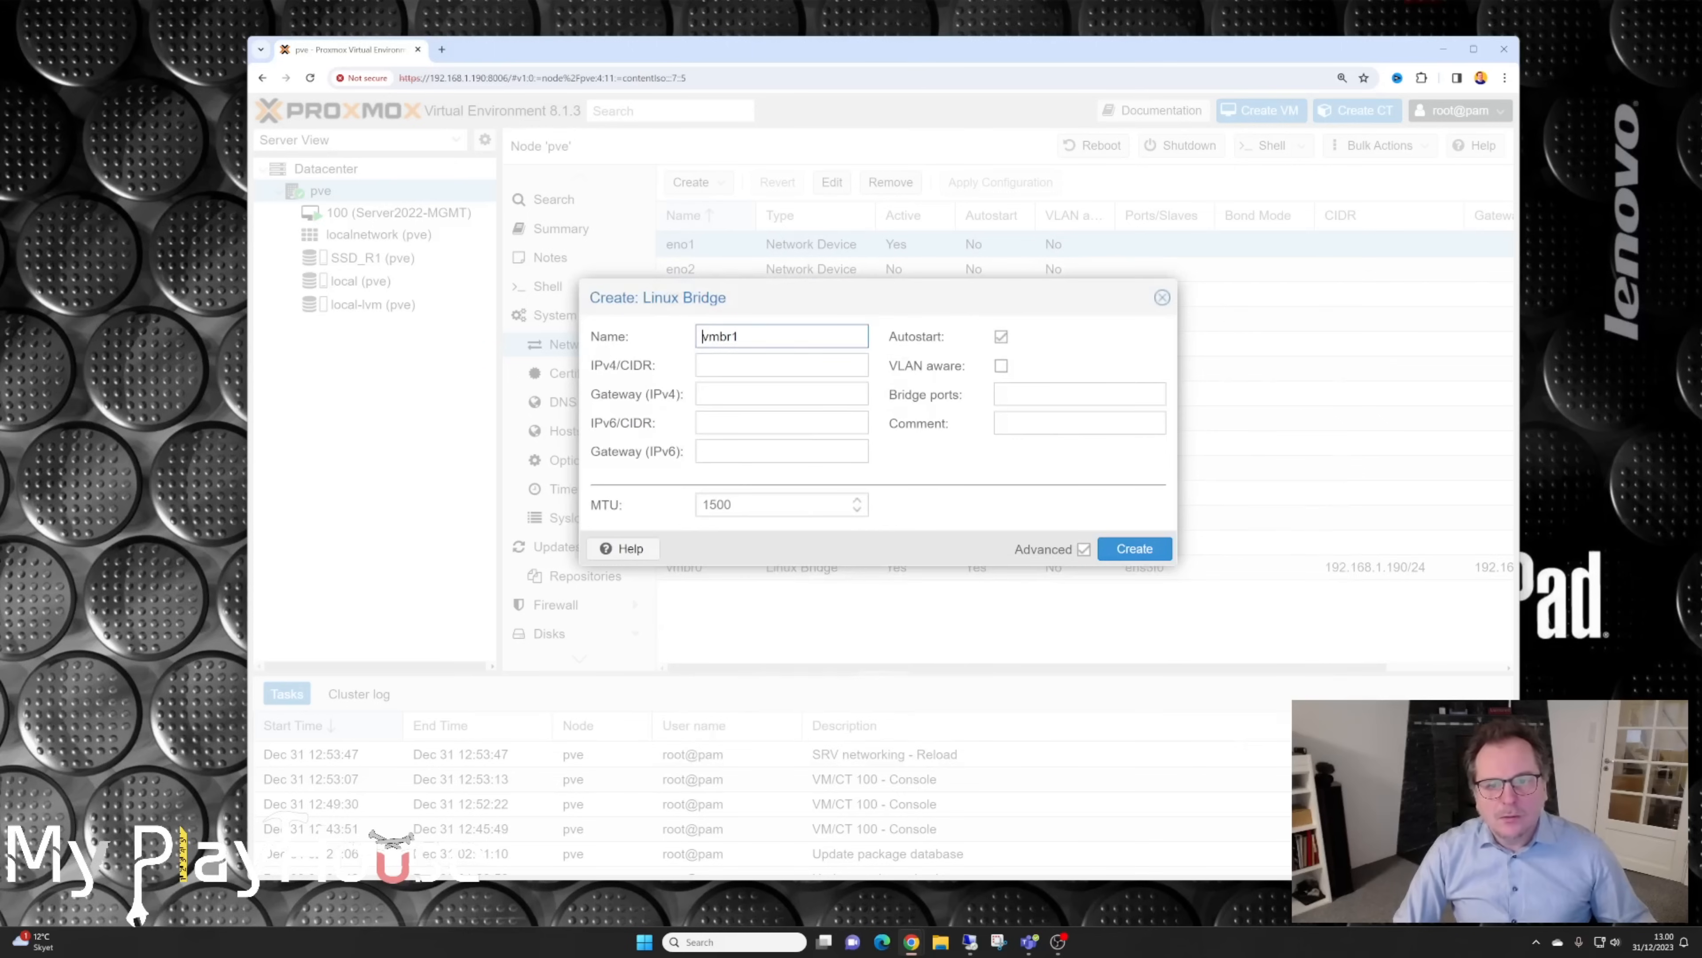
click(1032, 393)
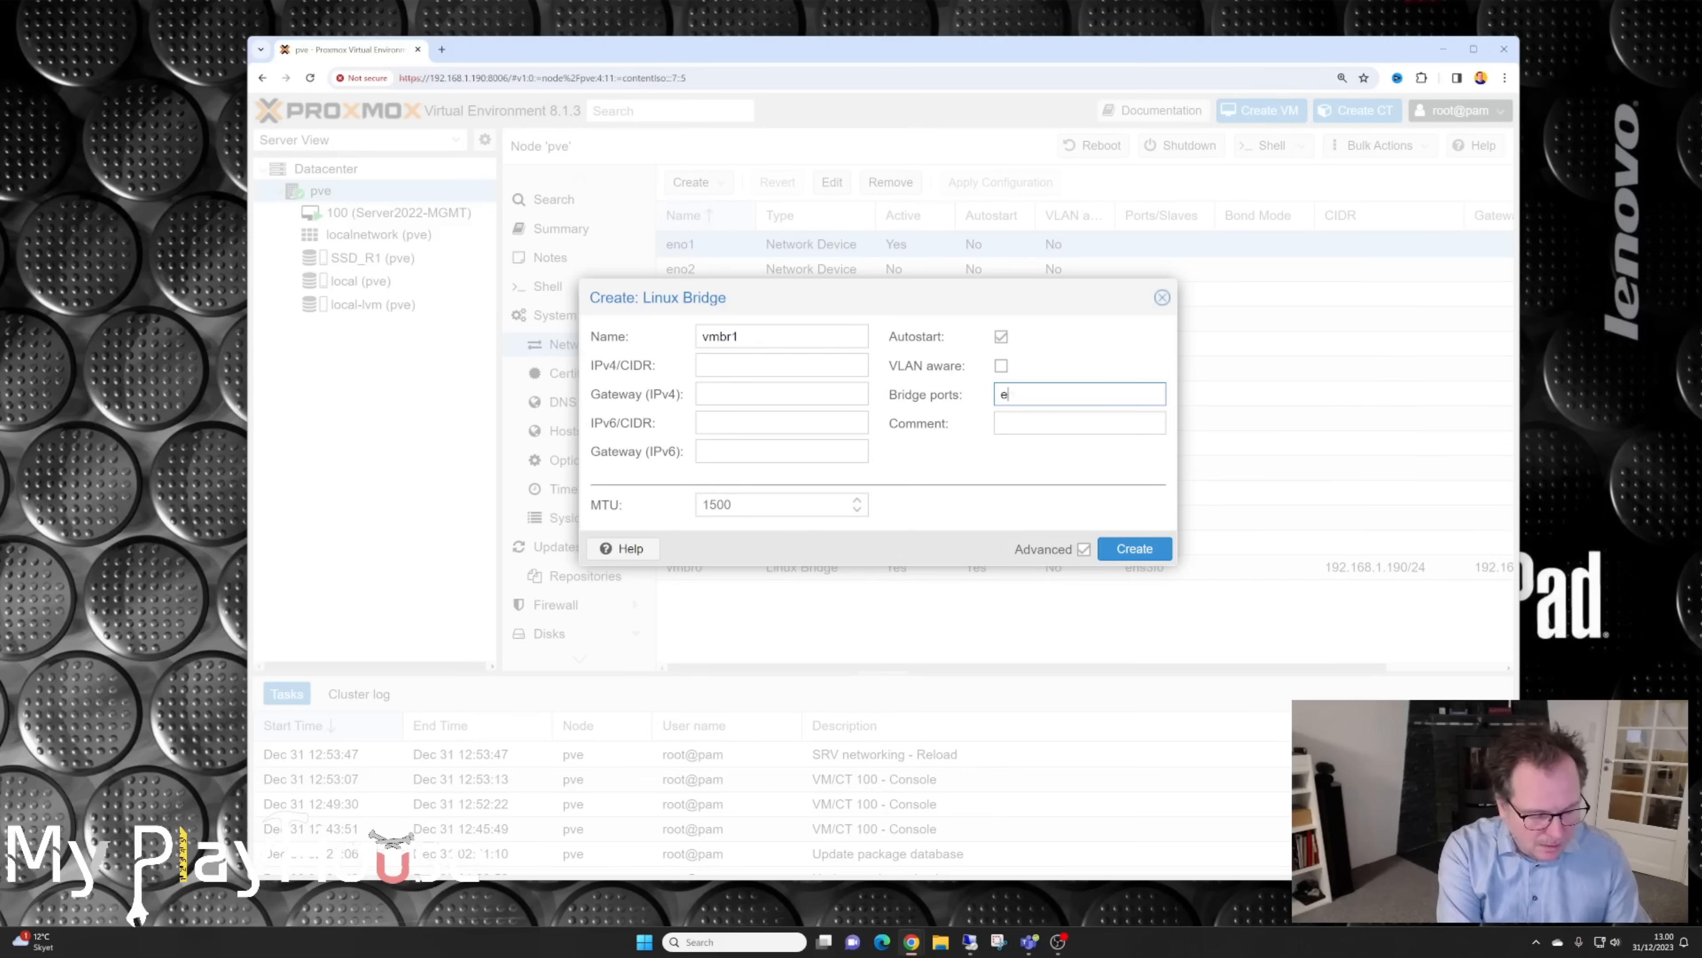
text(eno1)
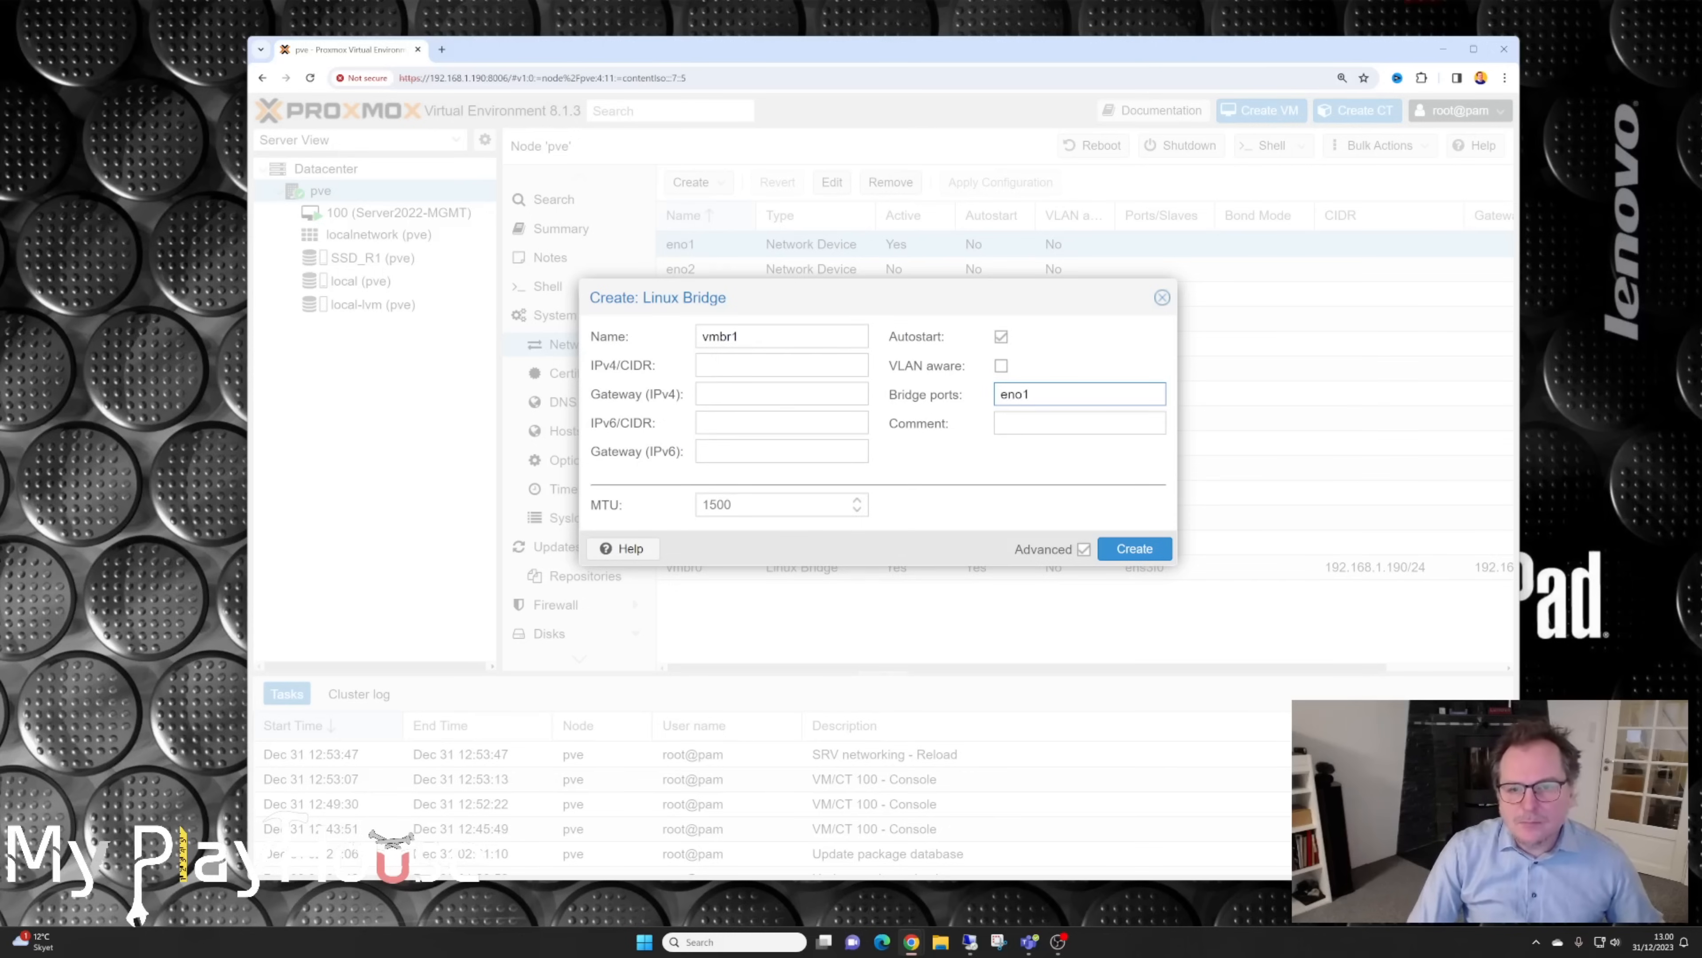
key(Tab)
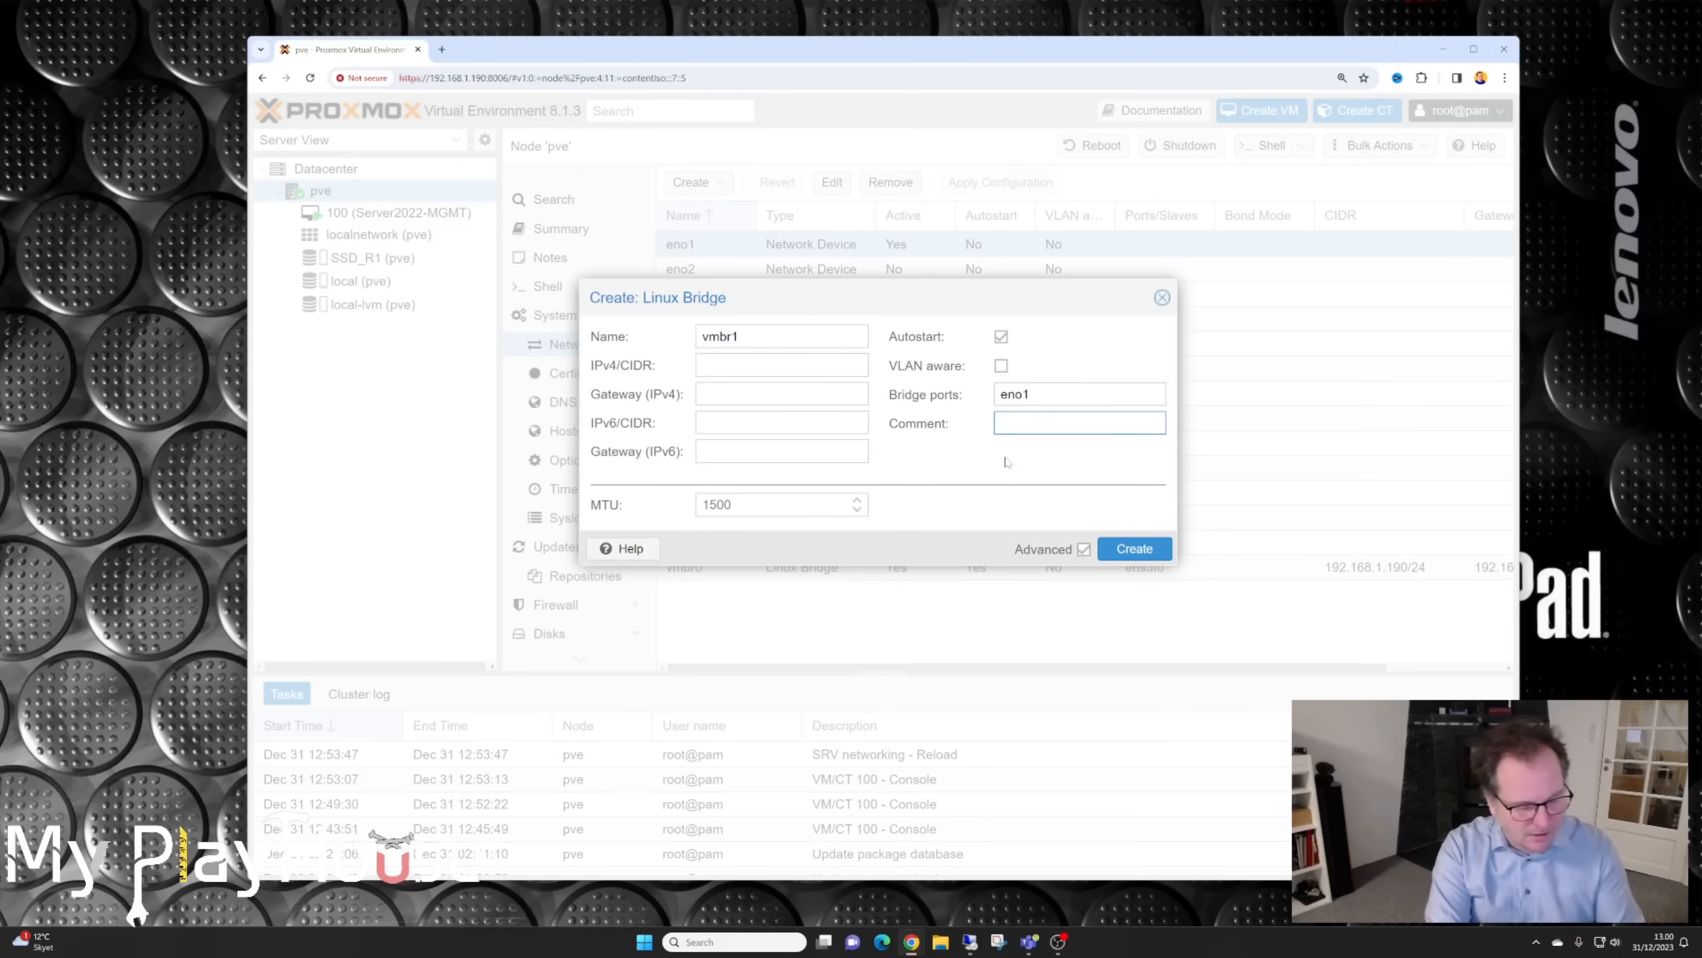
text(PrimaNet)
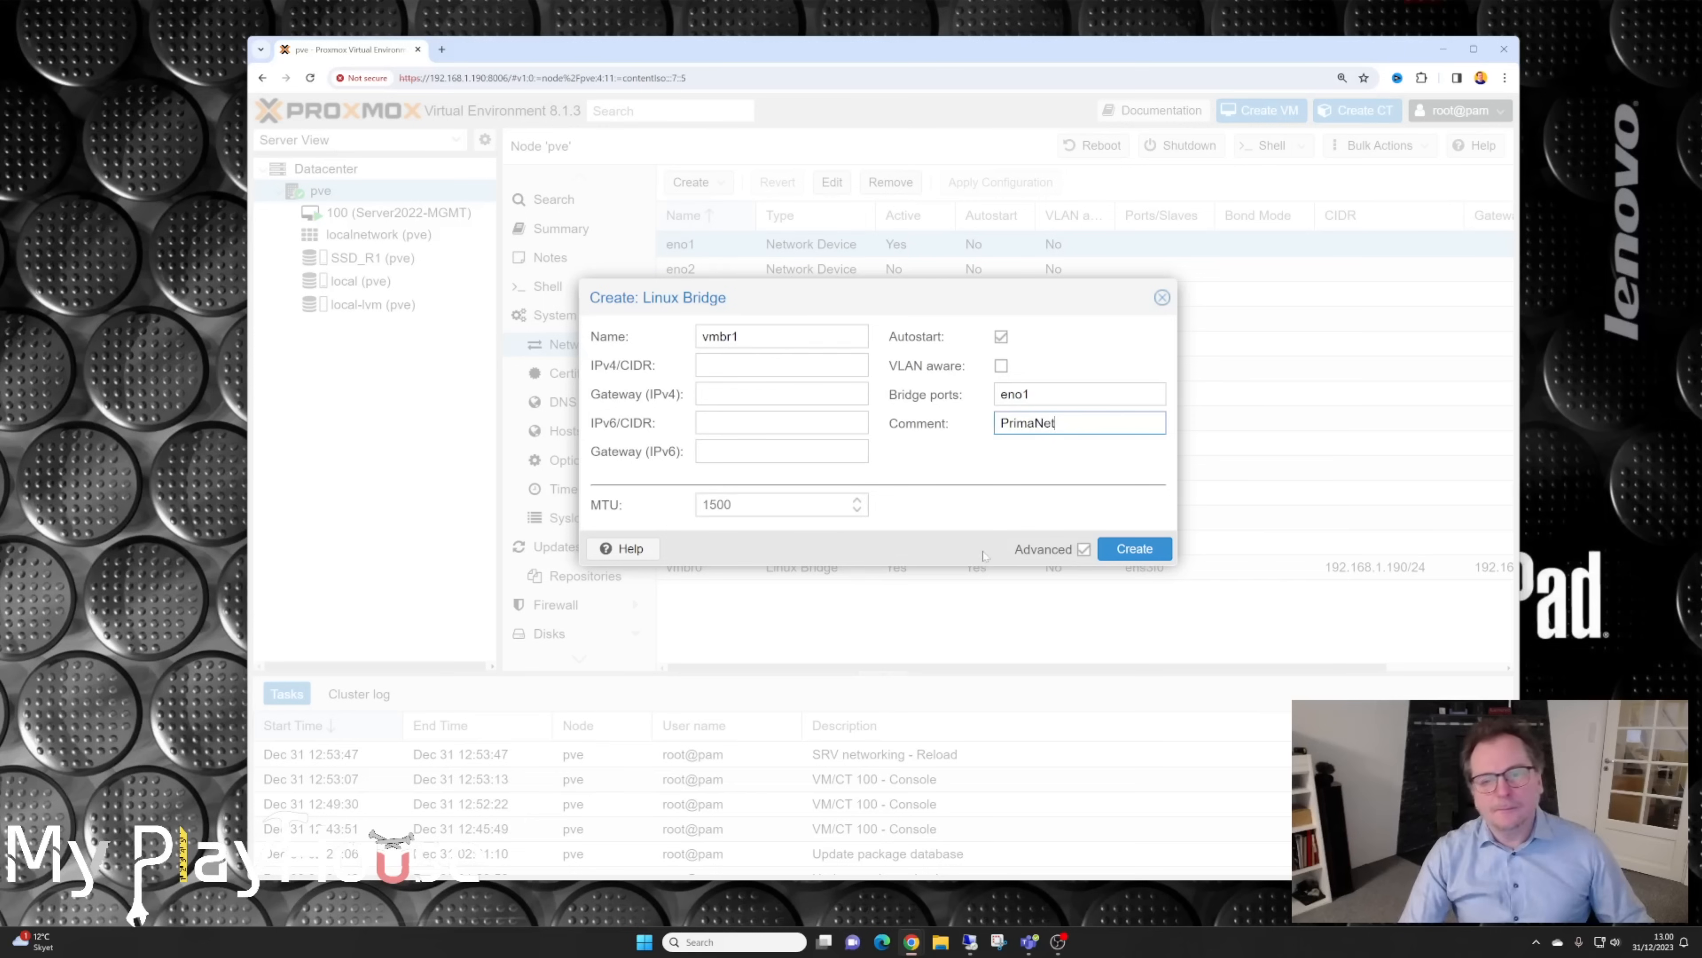
click(1132, 548)
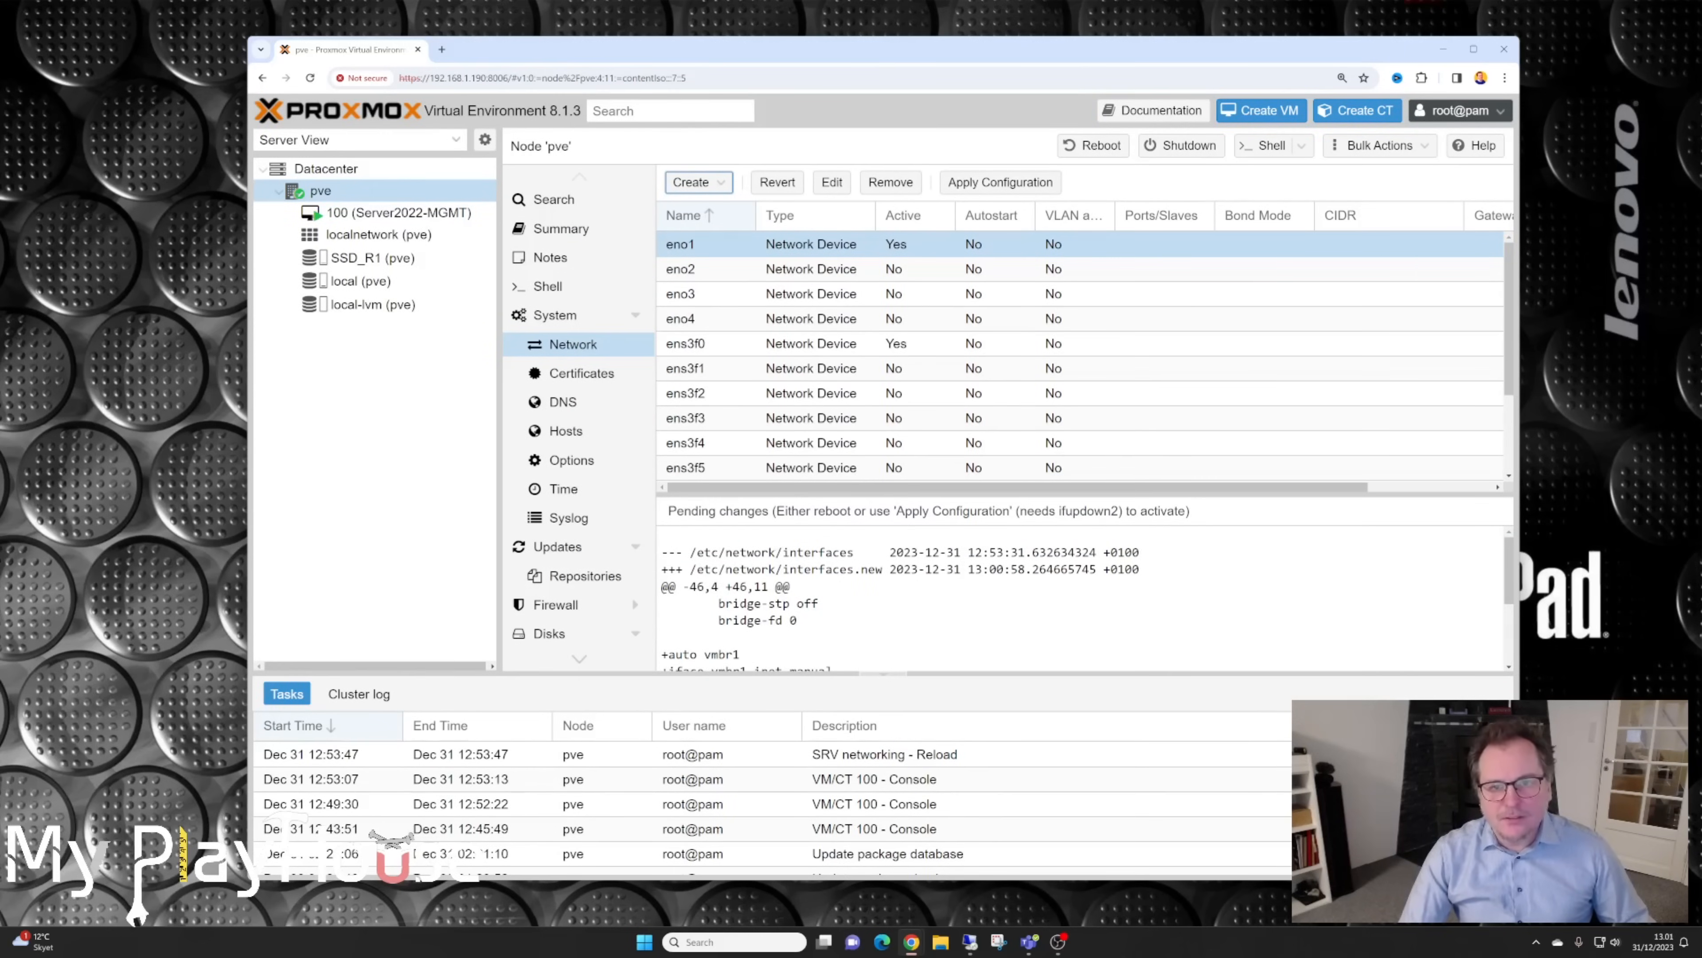
Step: Apply the pending network configuration on node pve and check the vmbr1 entry's port and comment in the network list
click(975, 187)
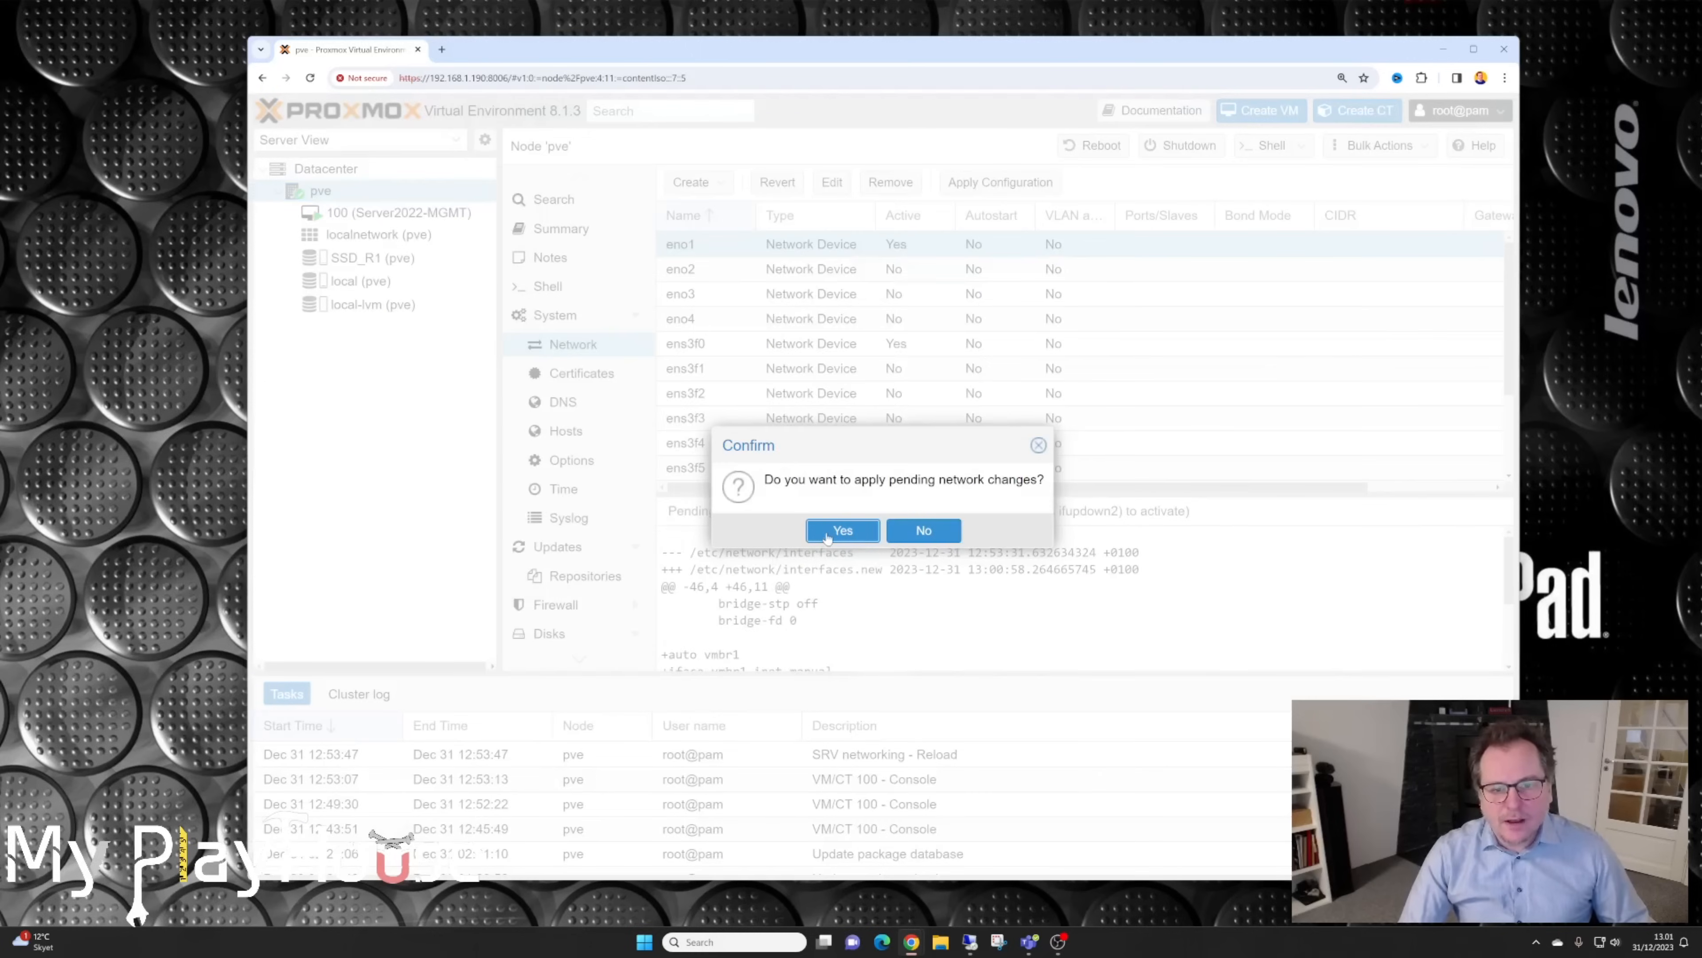
click(829, 532)
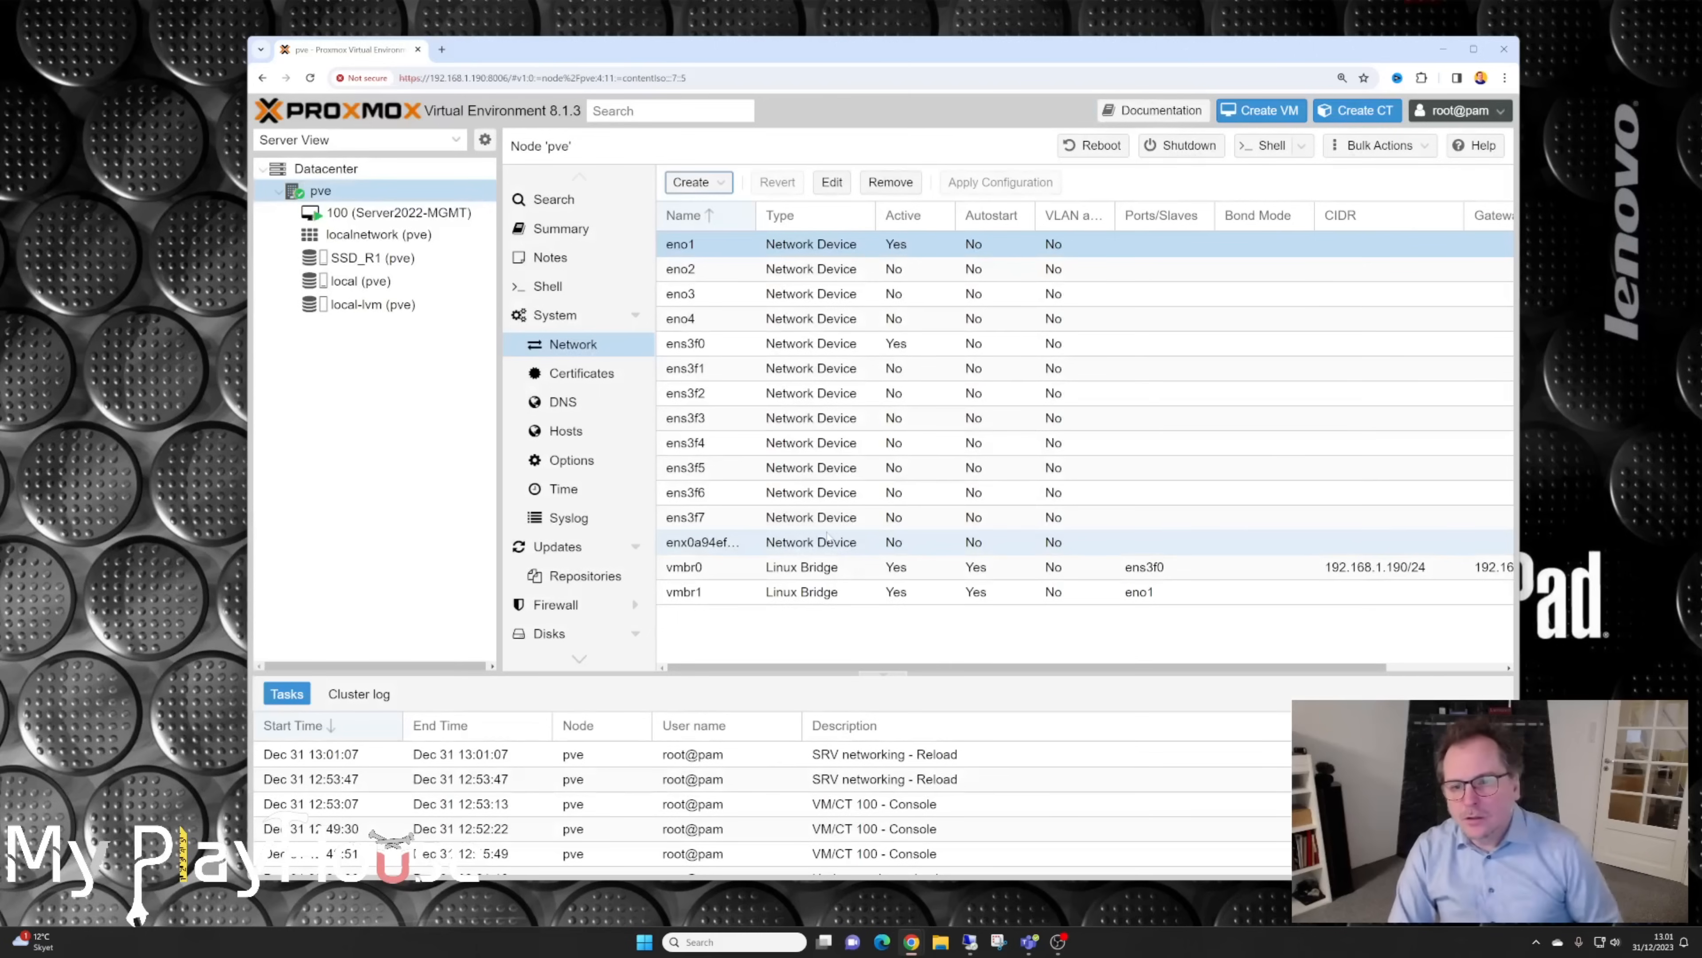
scroll(828, 534, right, 3)
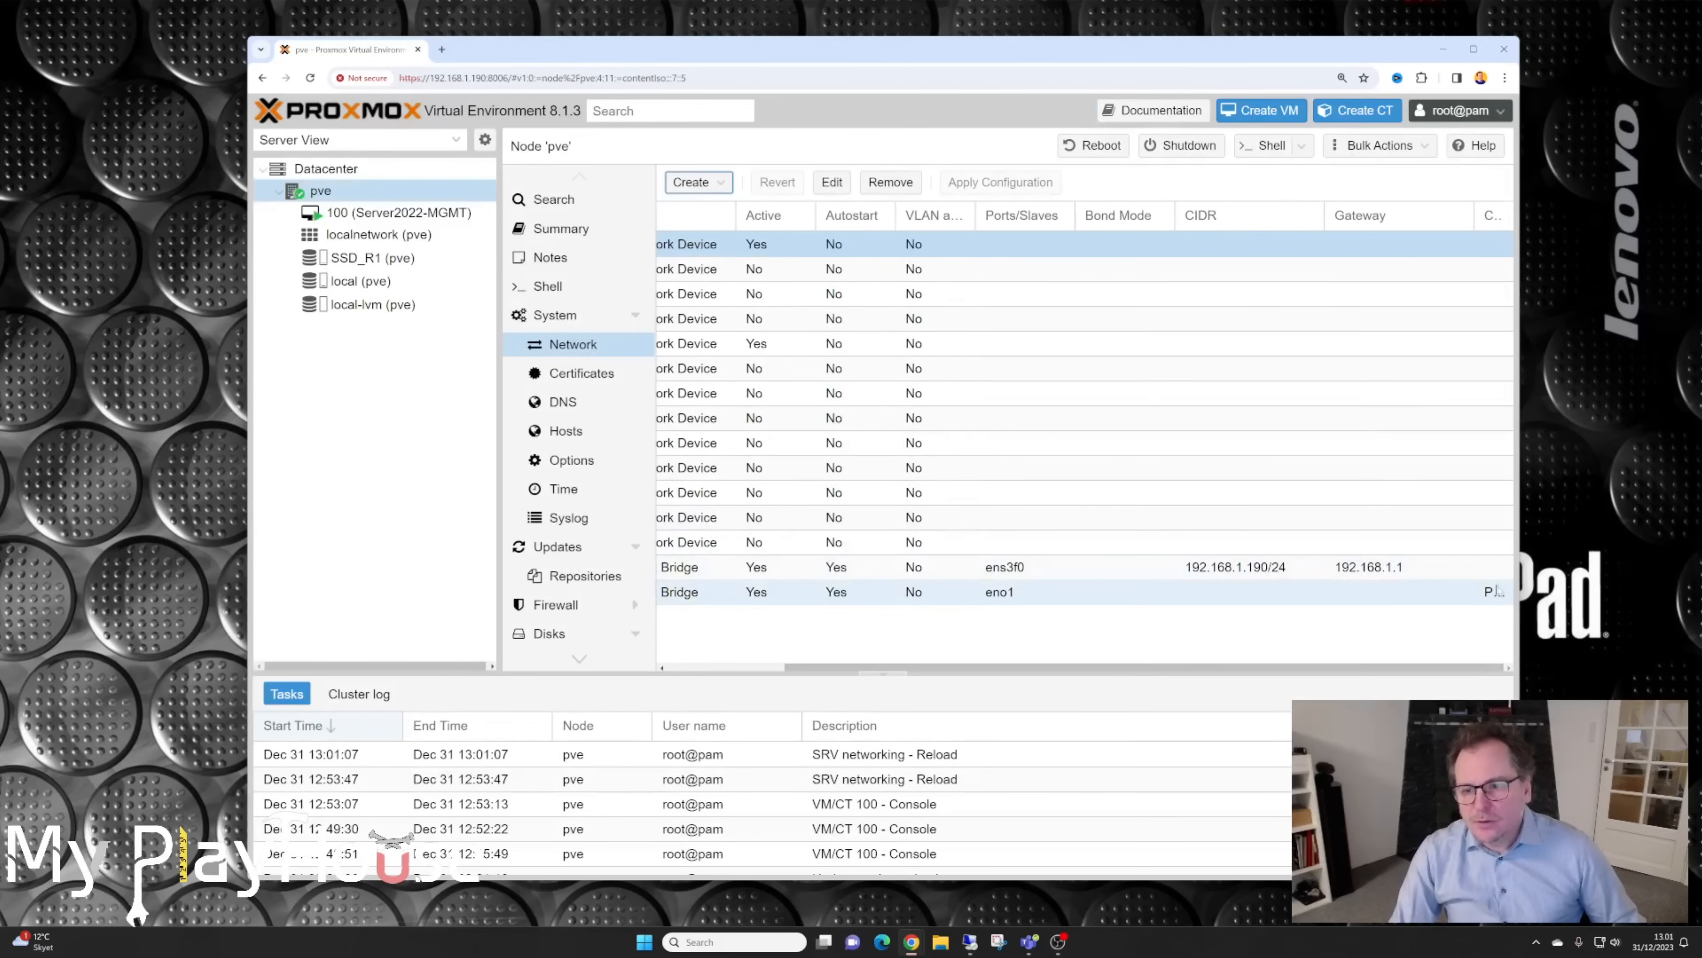
scroll(903, 570, left, 3)
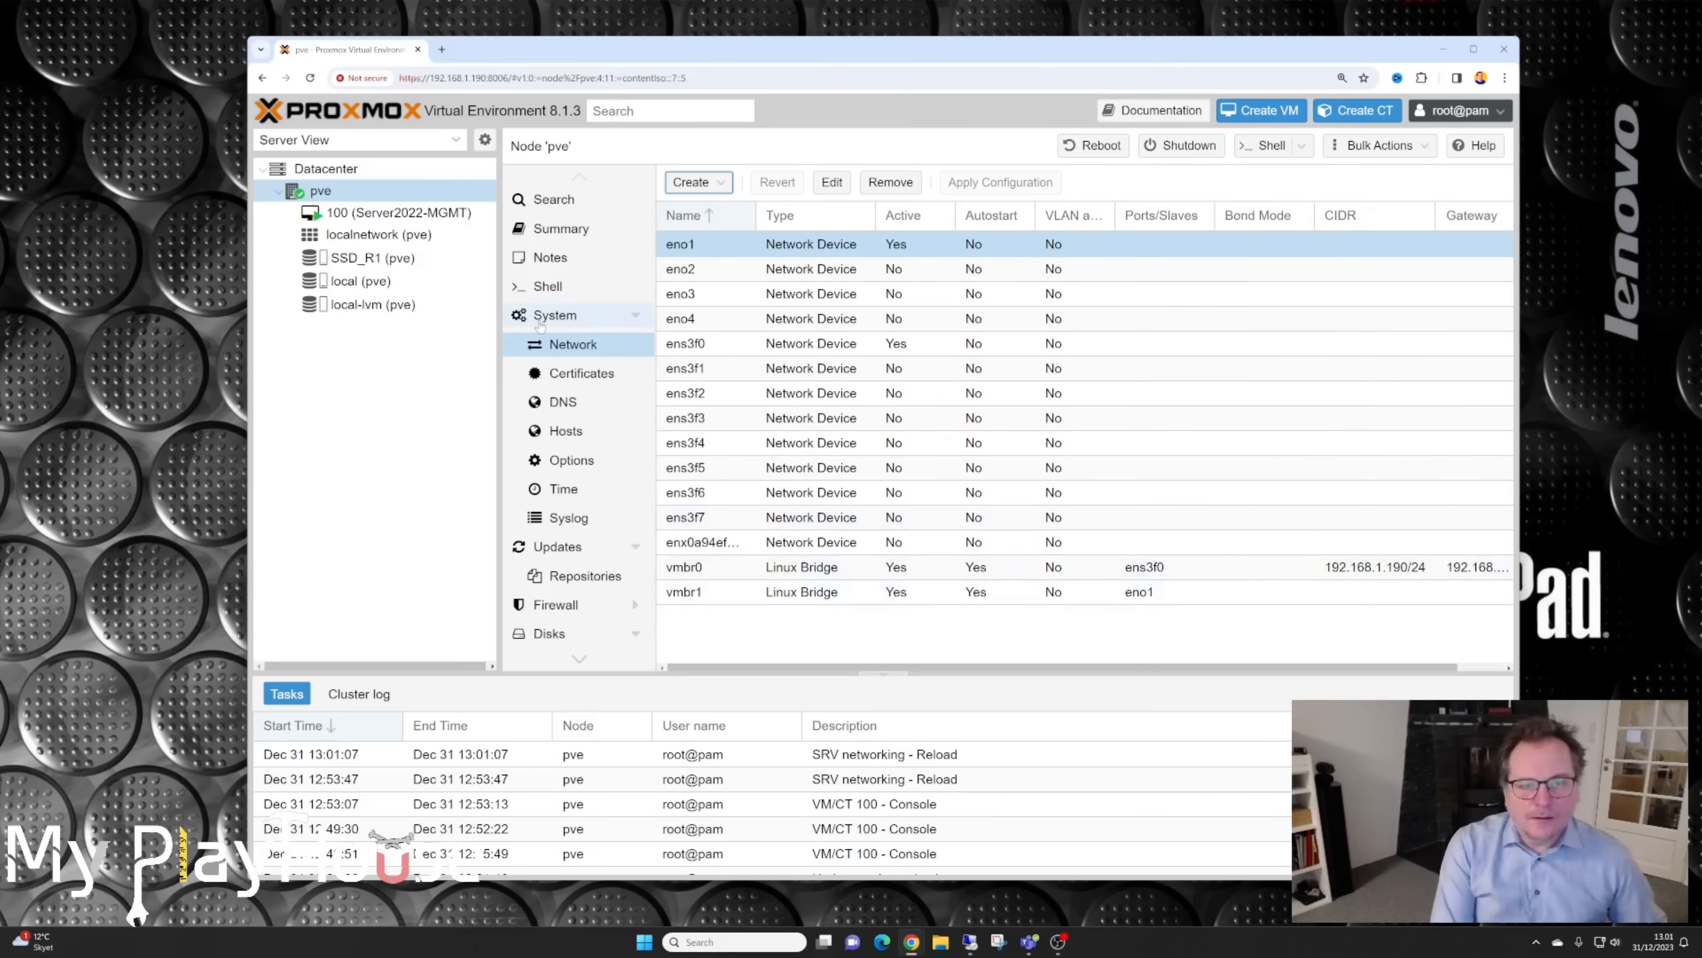
Step: Open the noVNC console of VM 100 (Server2022-MGMT) and place its window clear of the screen edge
click(362, 211)
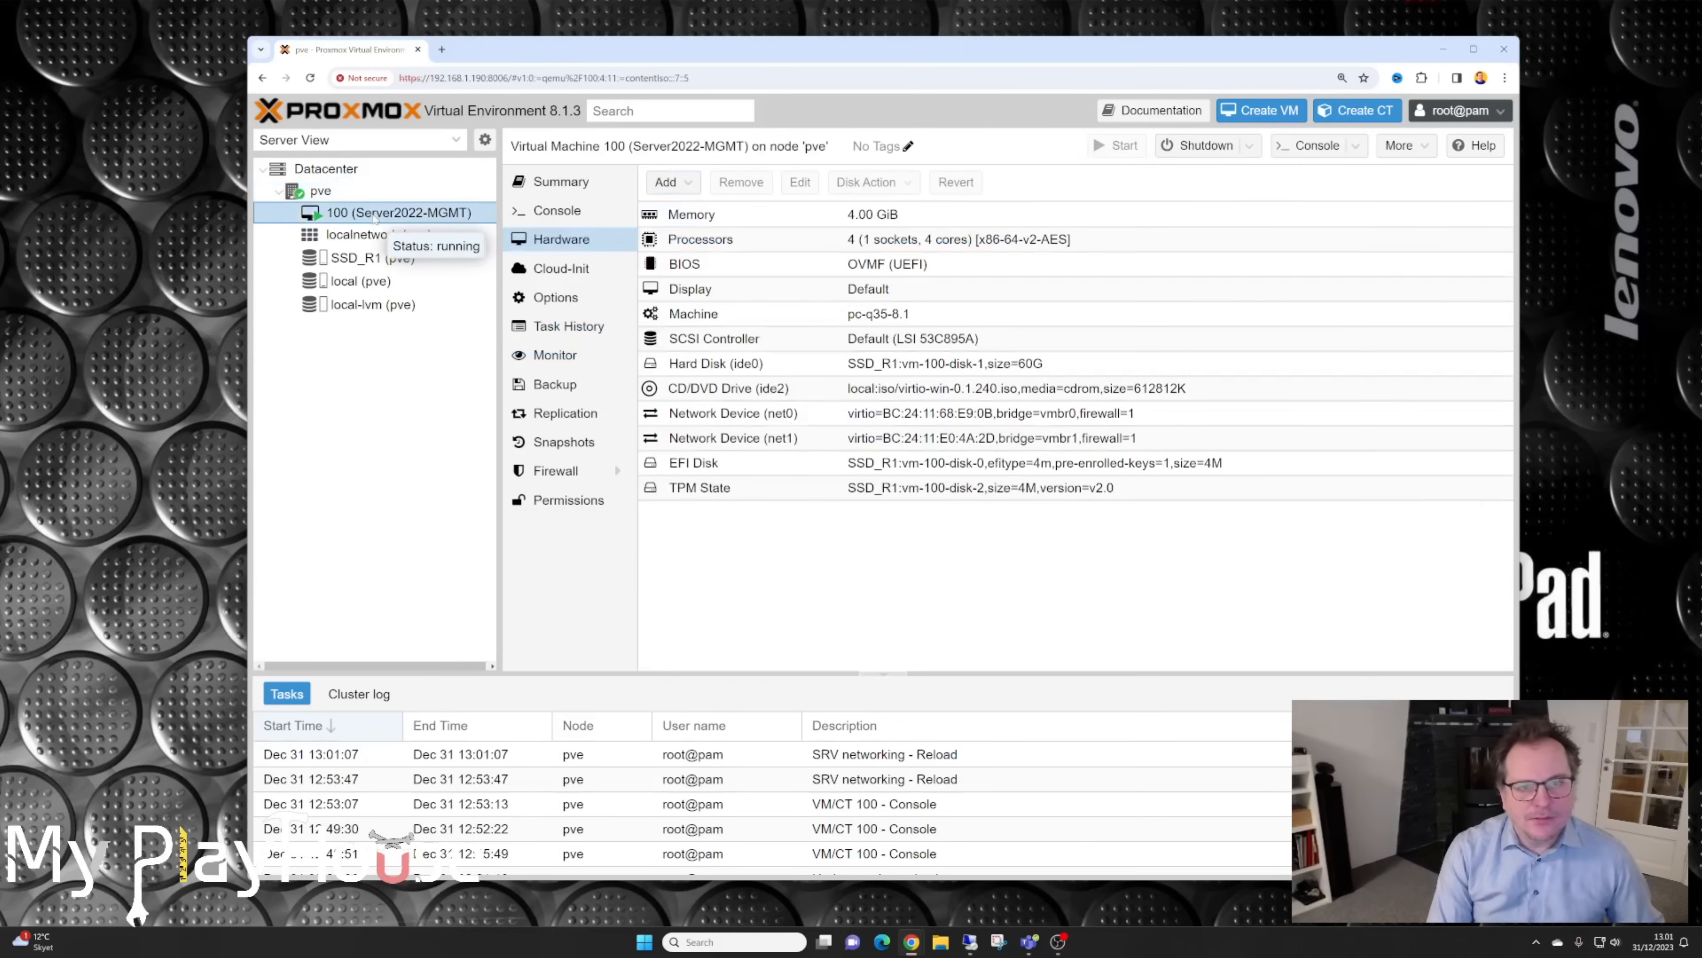
click(1359, 149)
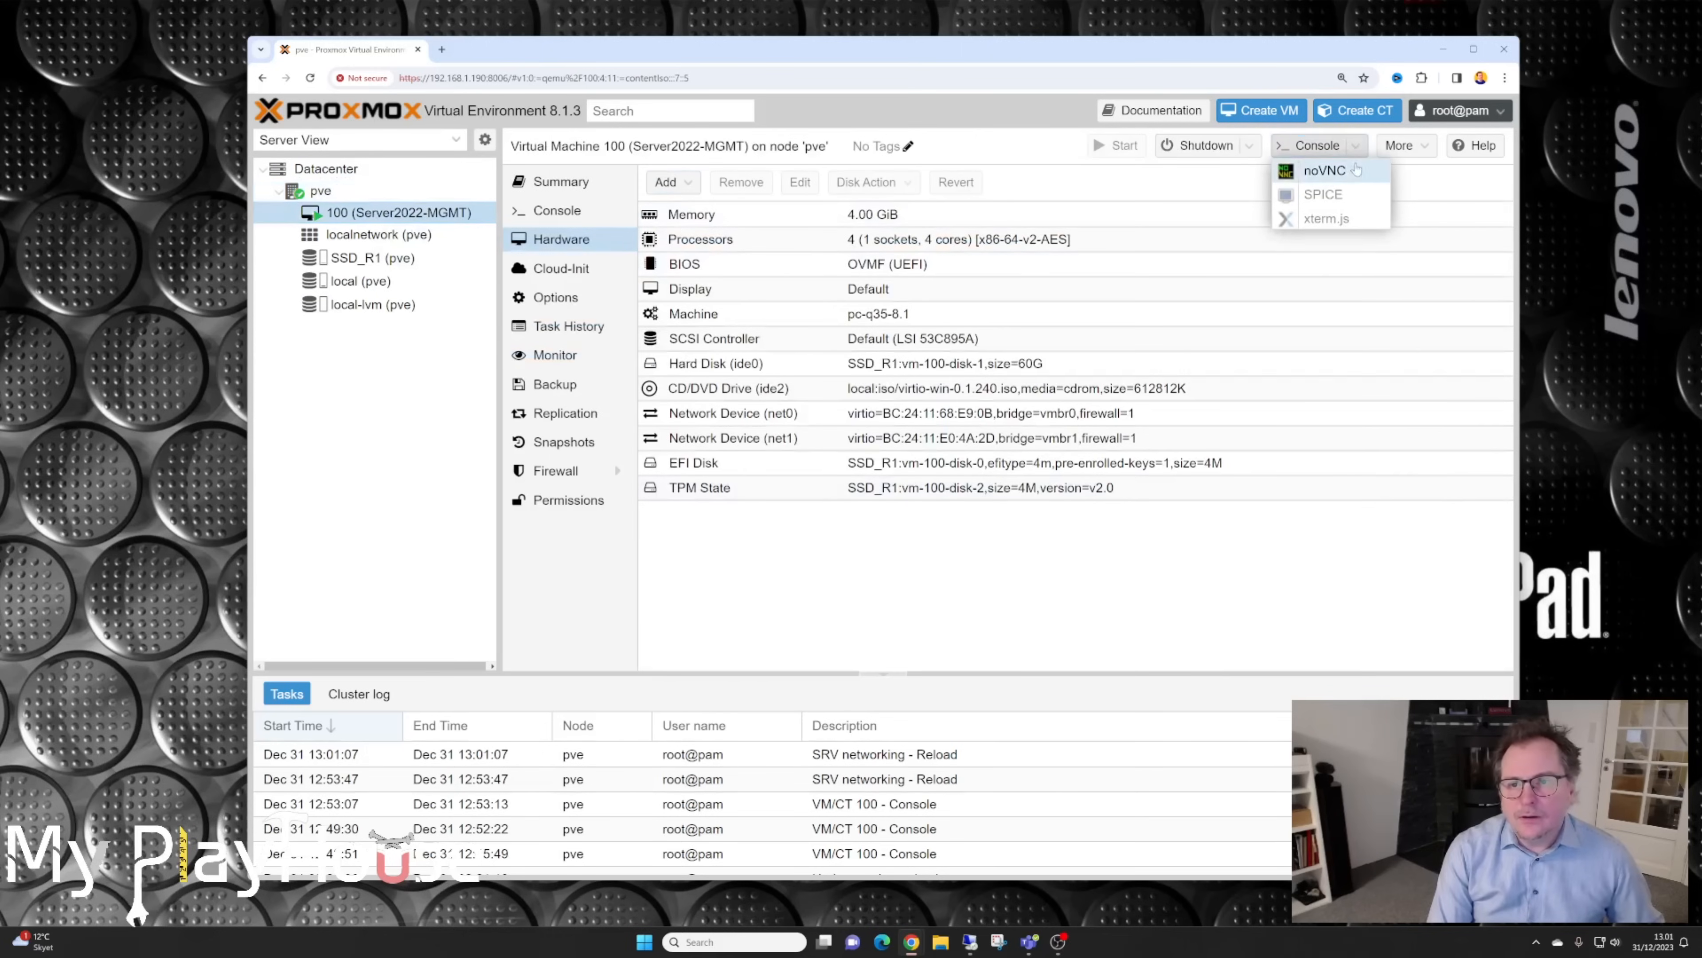
click(1324, 171)
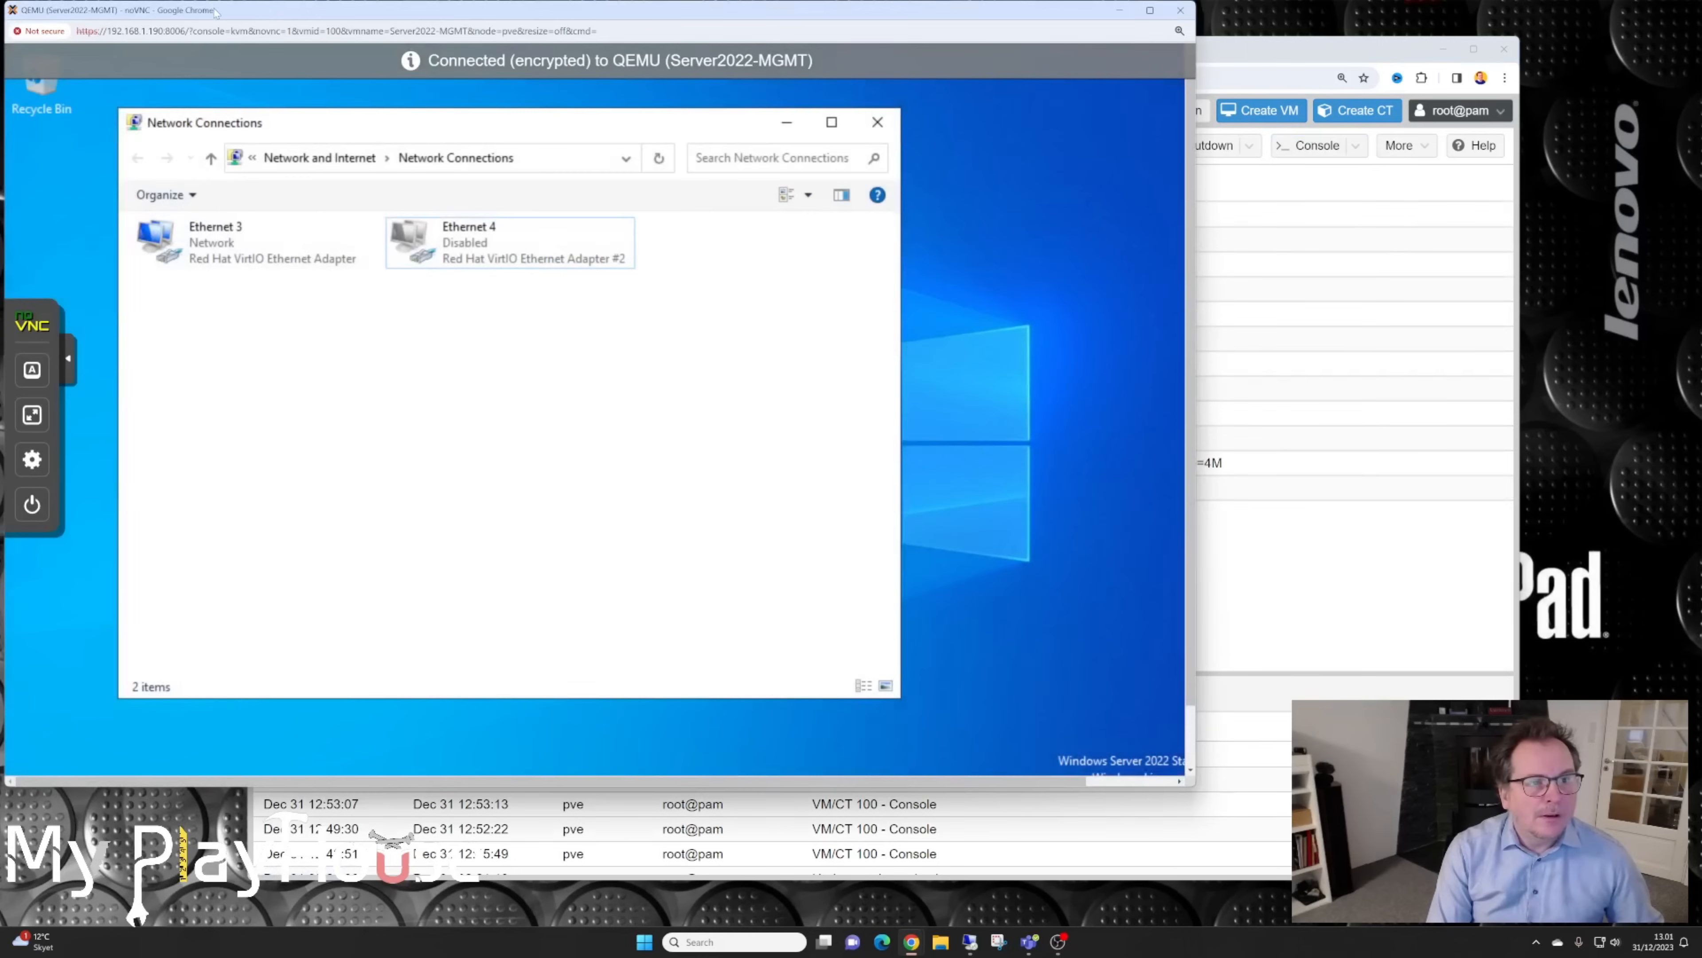
drag(211, 10, 359, 62)
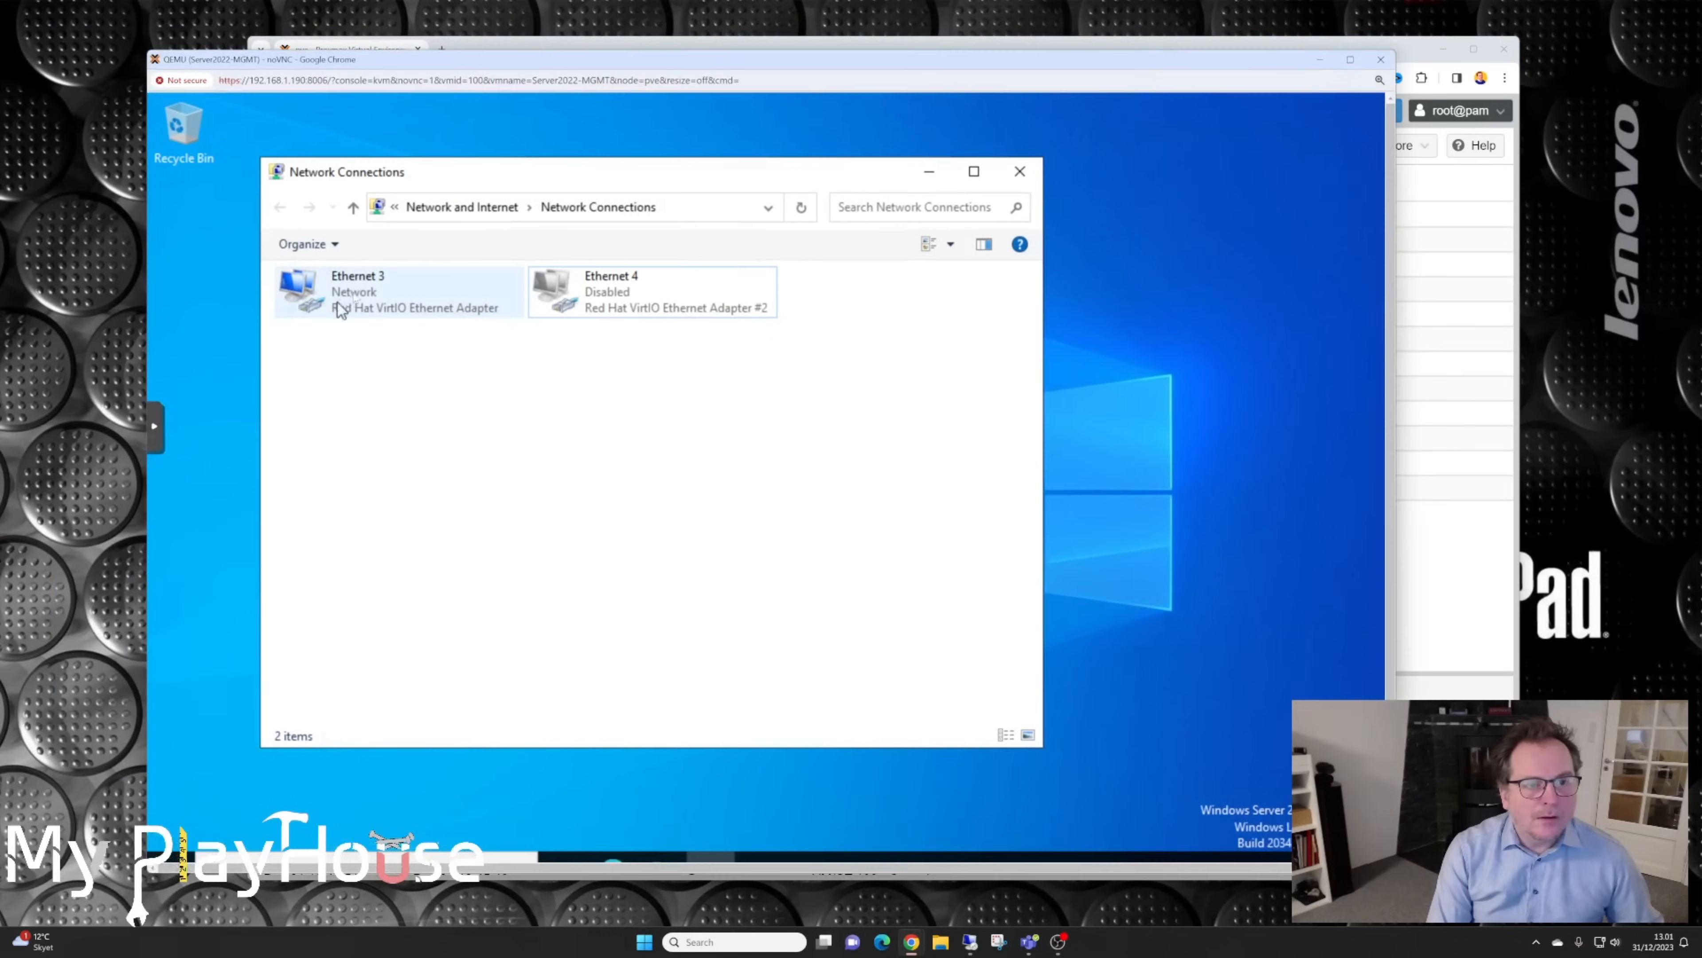
Step: Disable the Ethernet 3 adapter in the VM's Network Connections and enable Ethernet 4 in its place
right_click(362, 287)
click(402, 321)
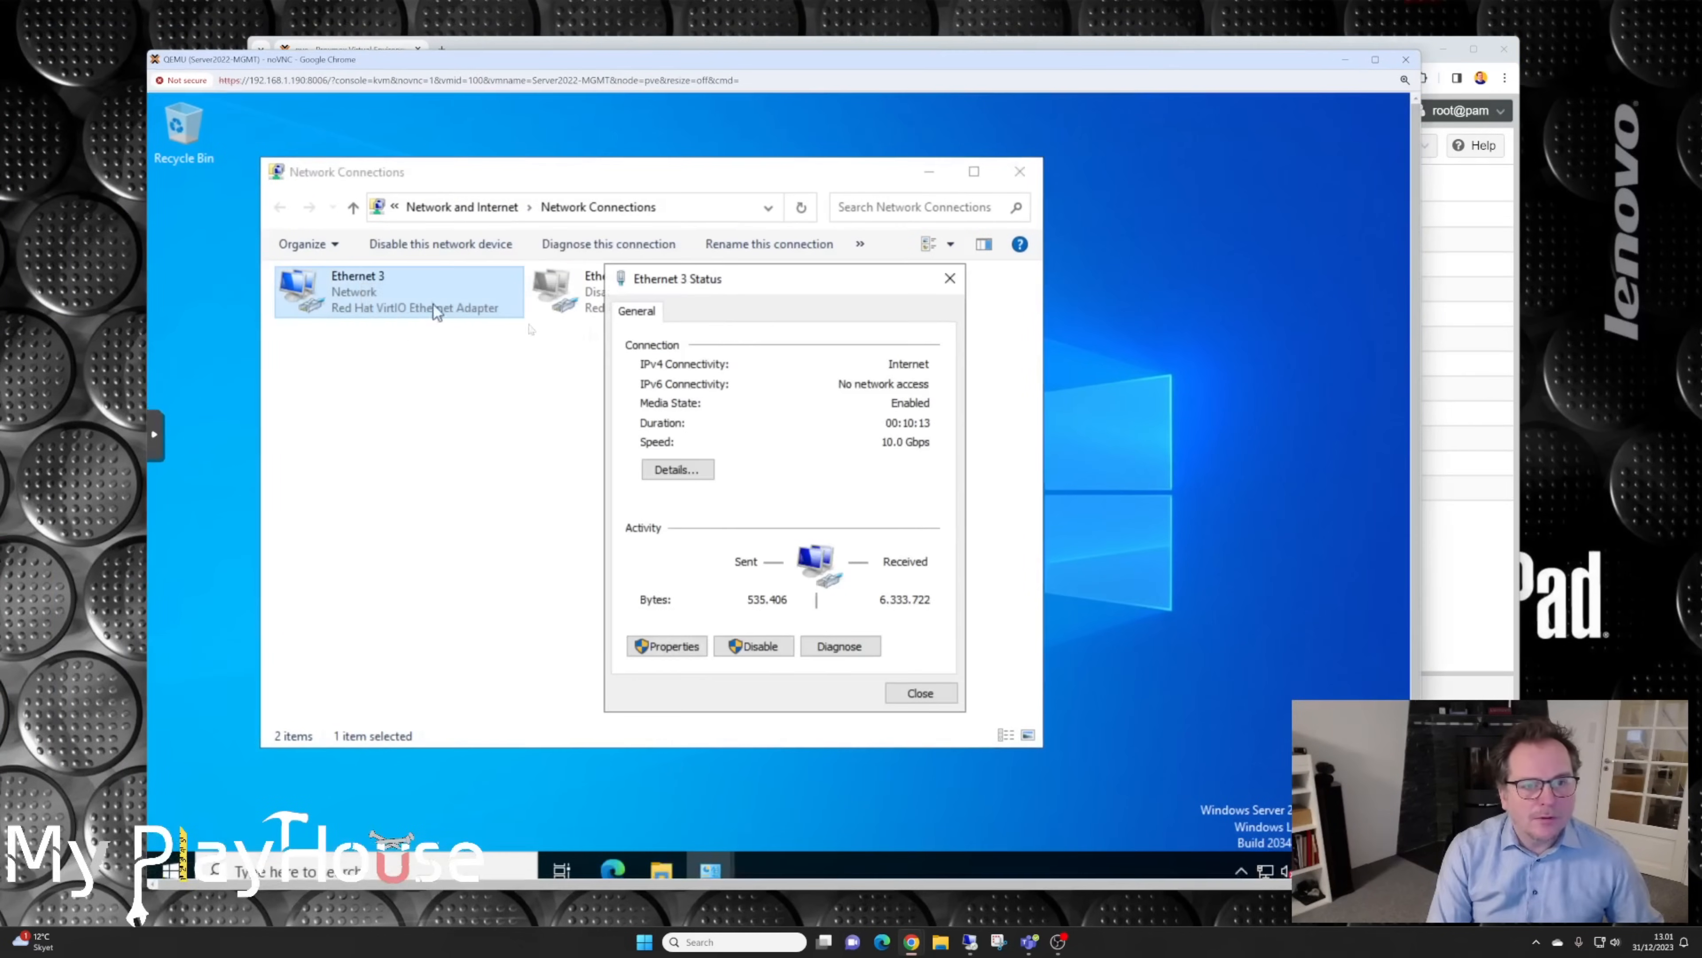
click(950, 278)
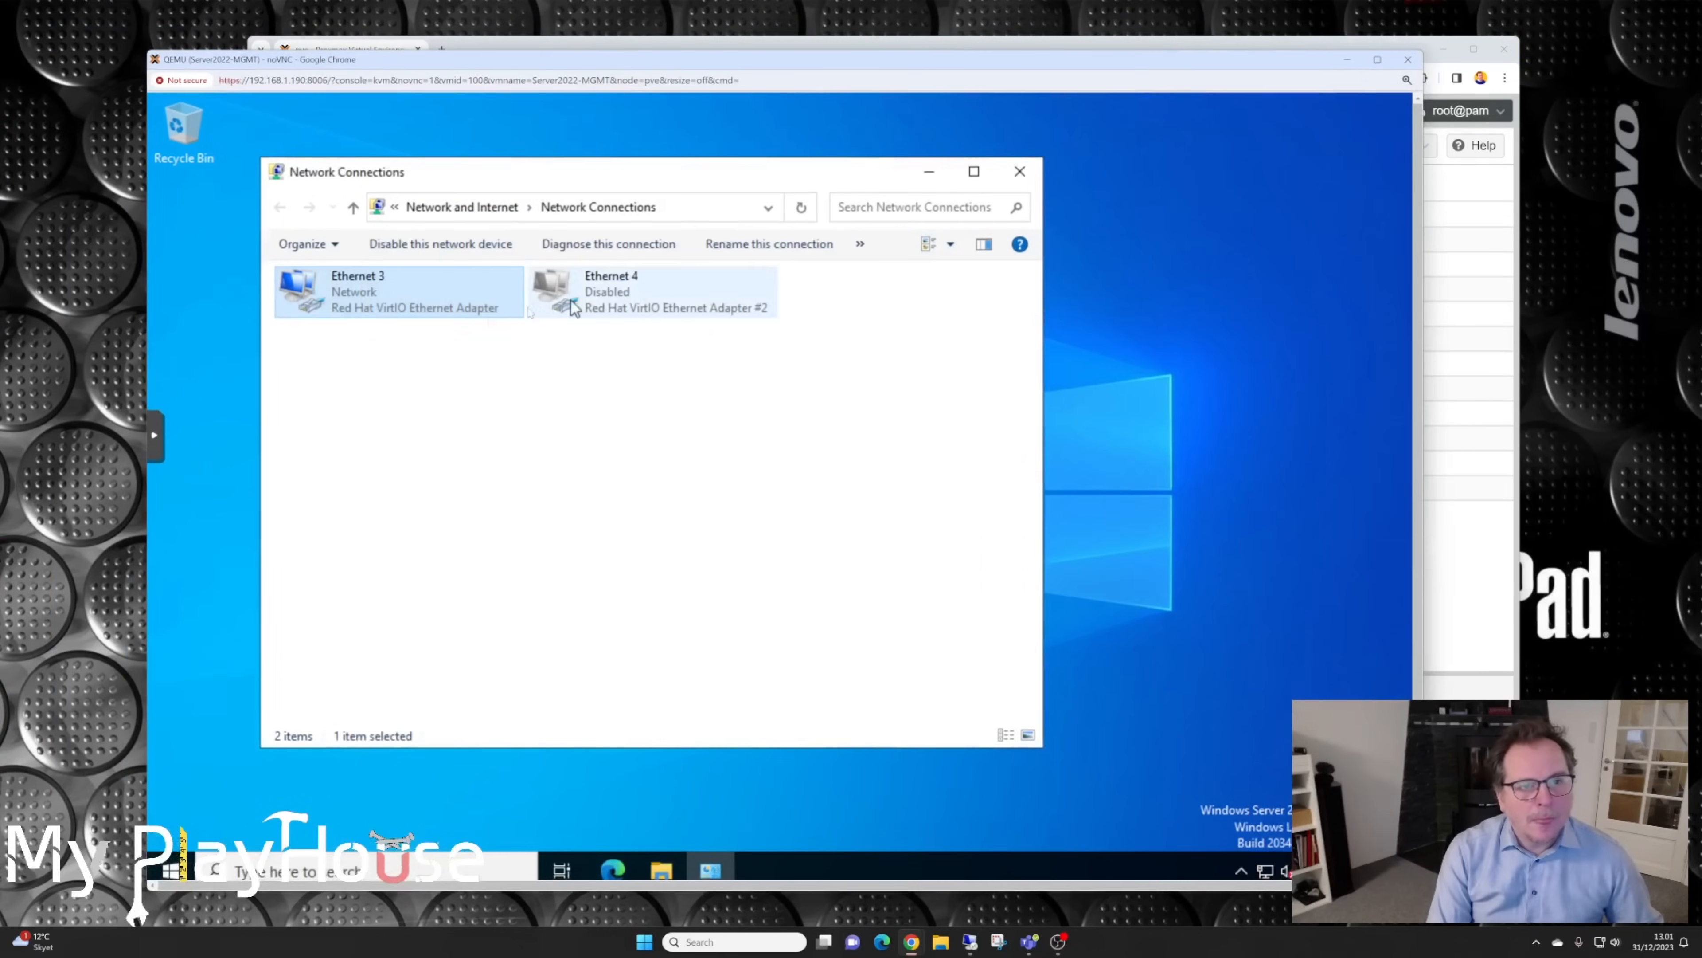
right_click(393, 299)
click(447, 313)
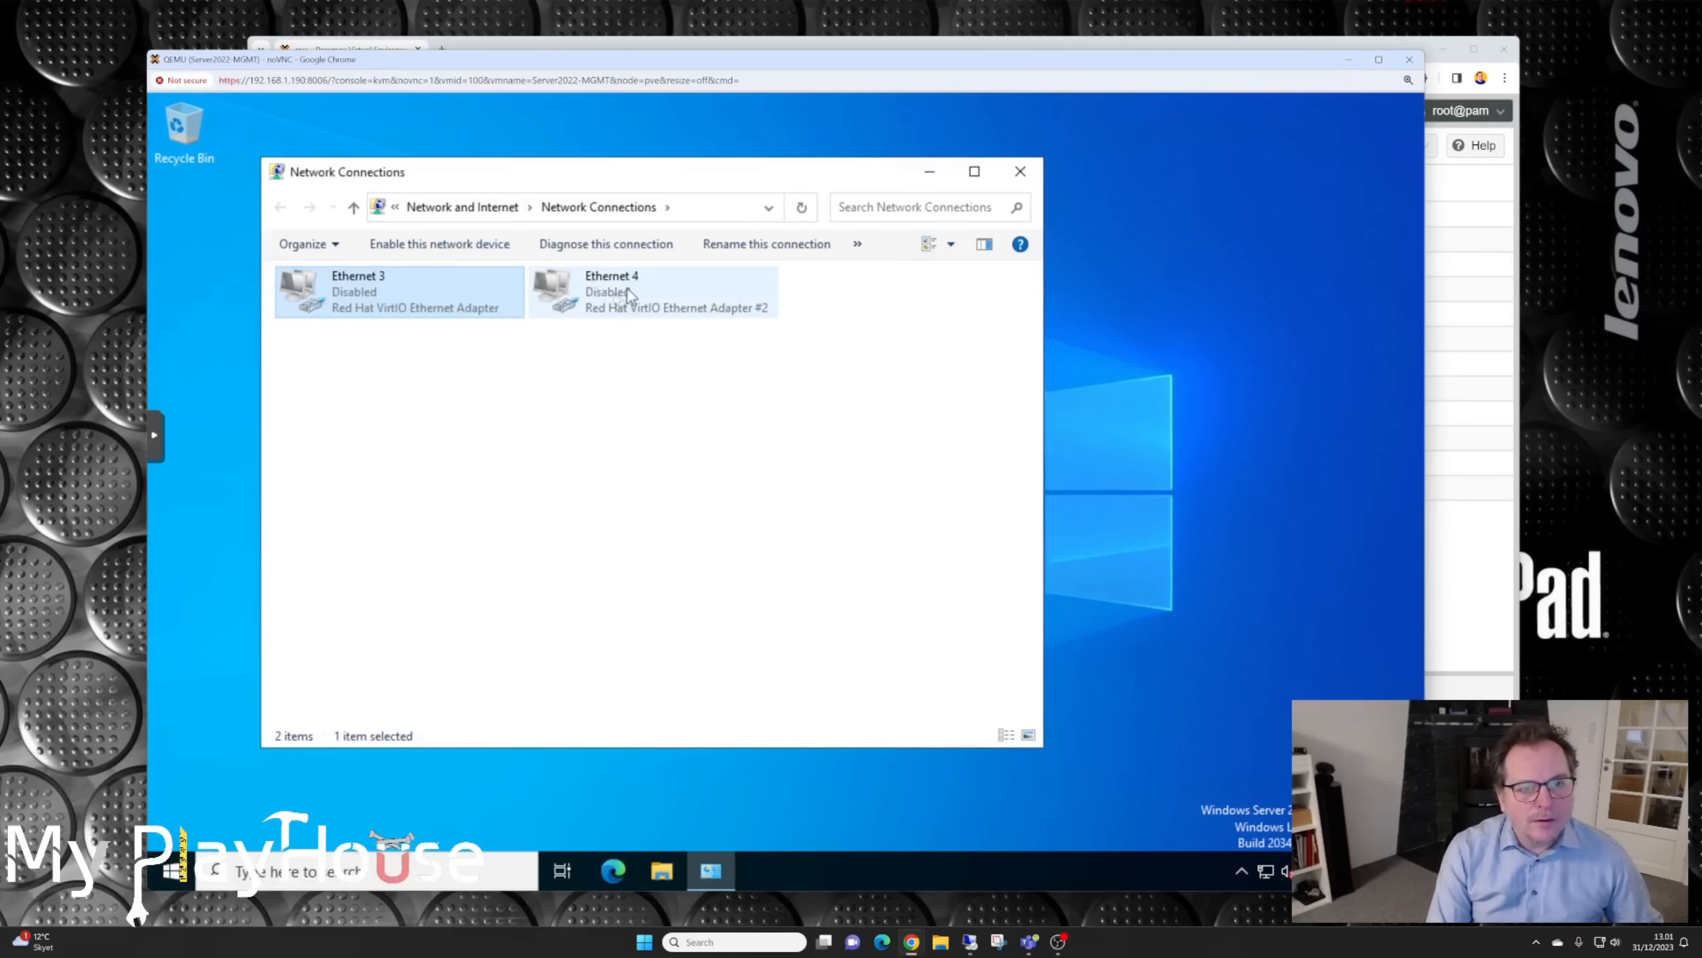
right_click(615, 303)
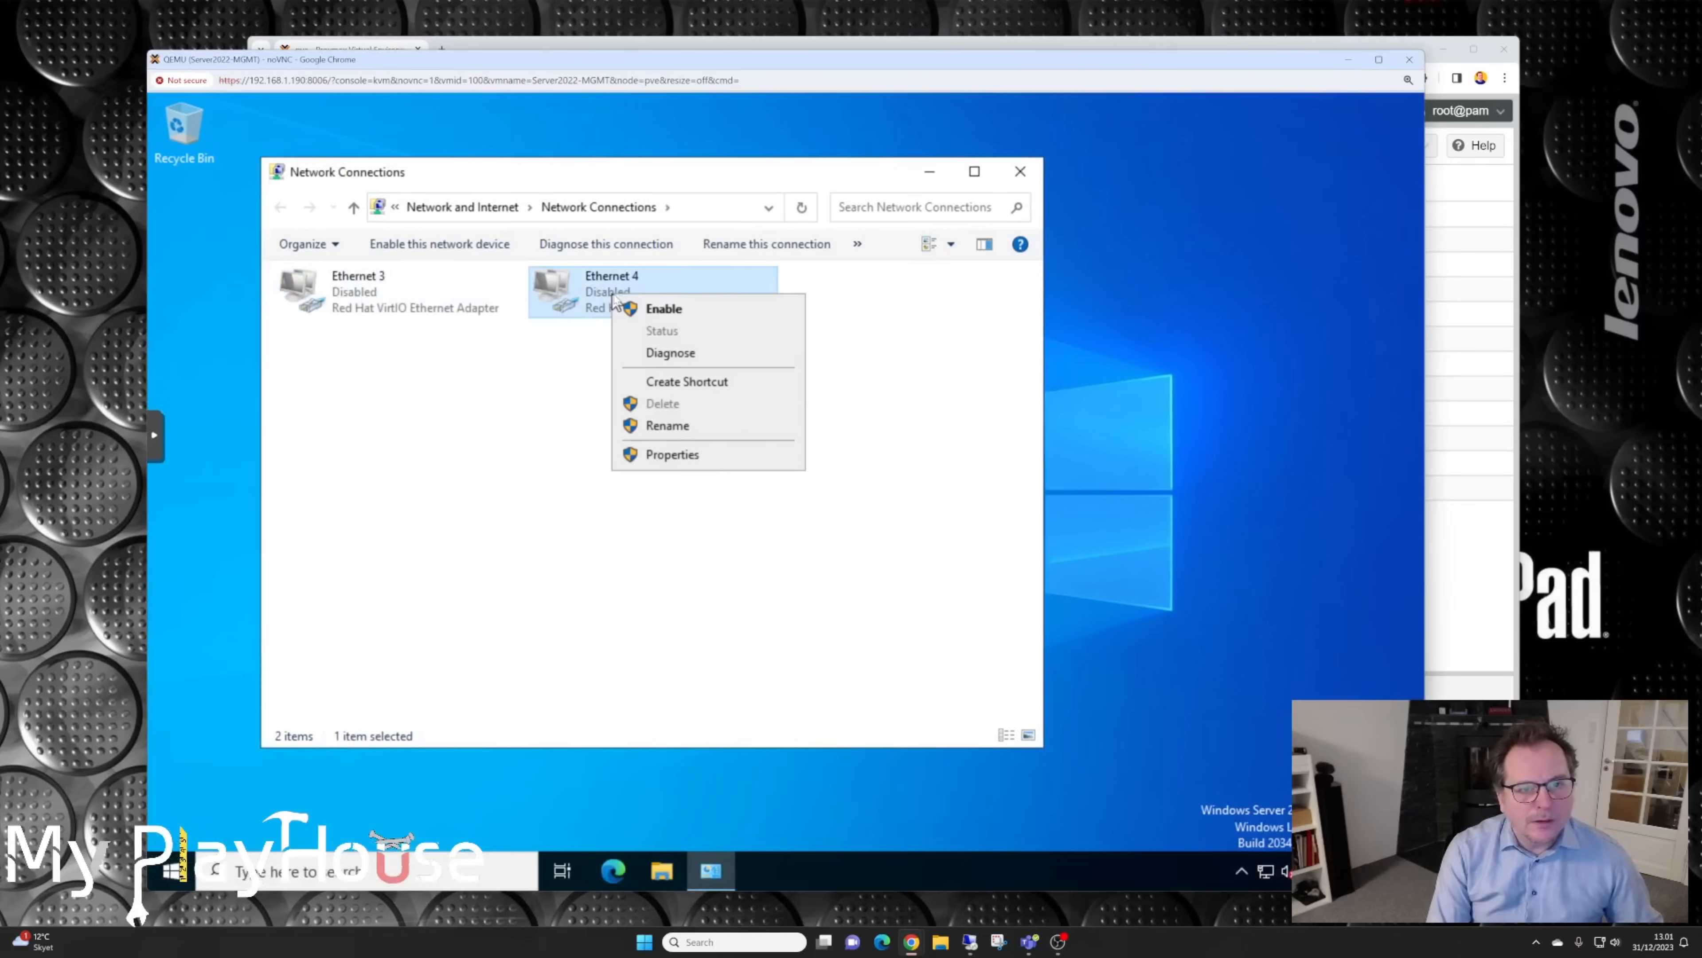
click(672, 310)
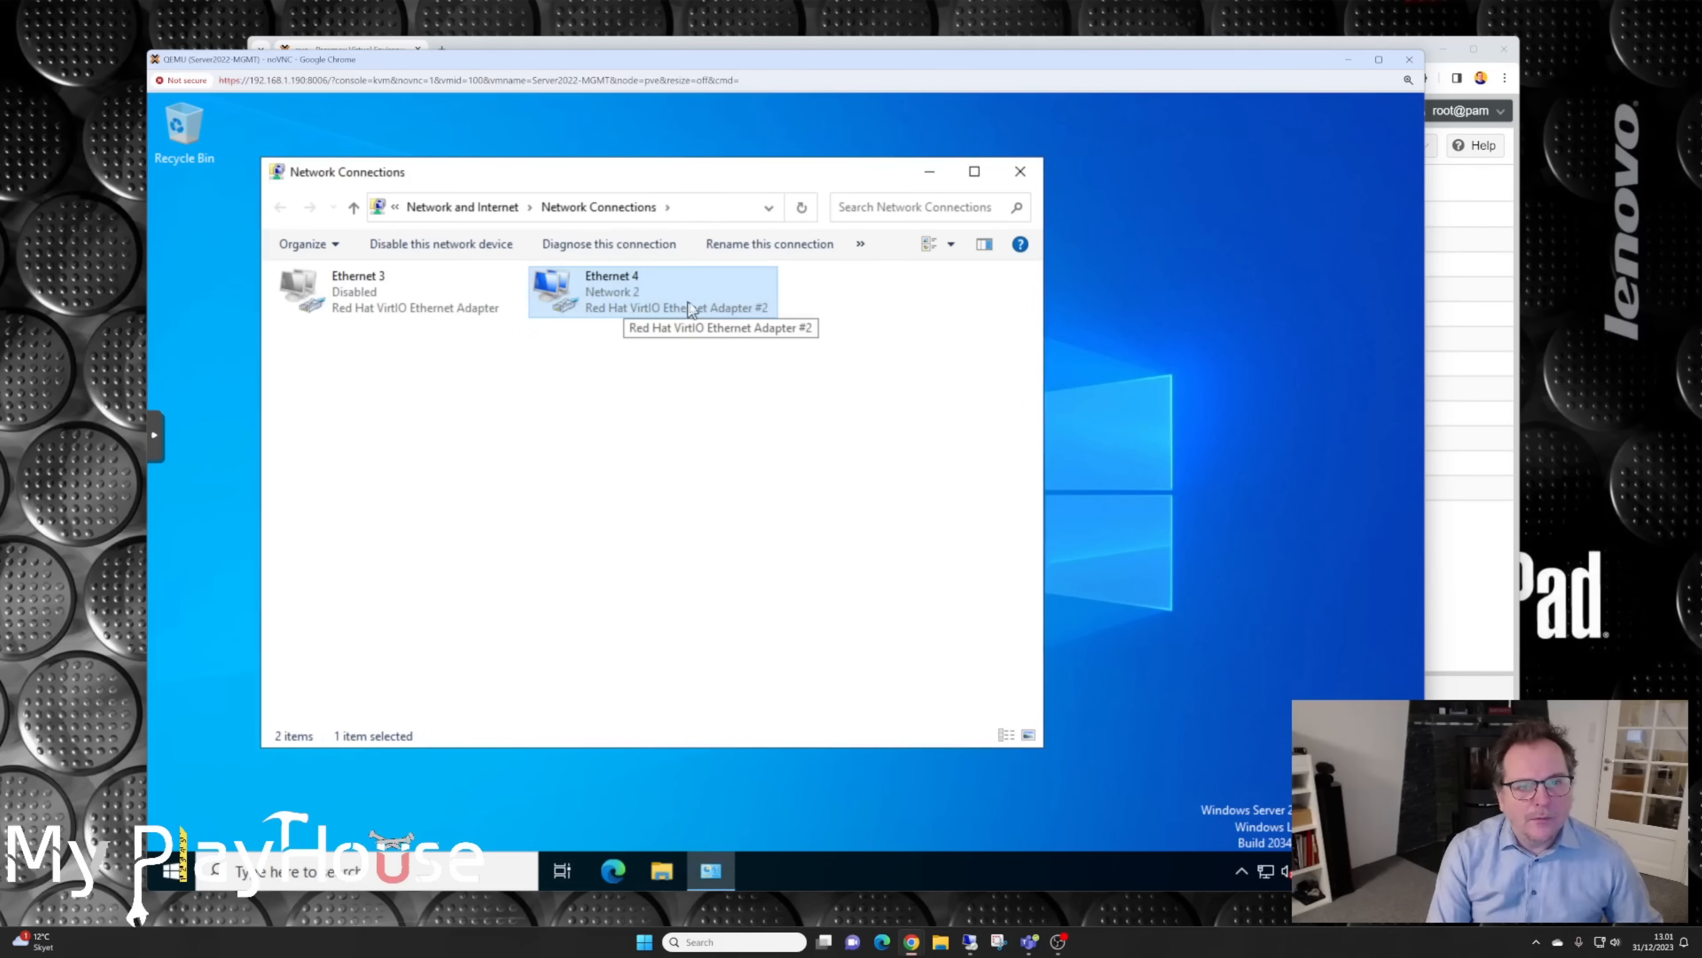
Step: Test the VM's internet access over Ethernet 4 by loading Facebook in Edge, and close the browser
click(614, 869)
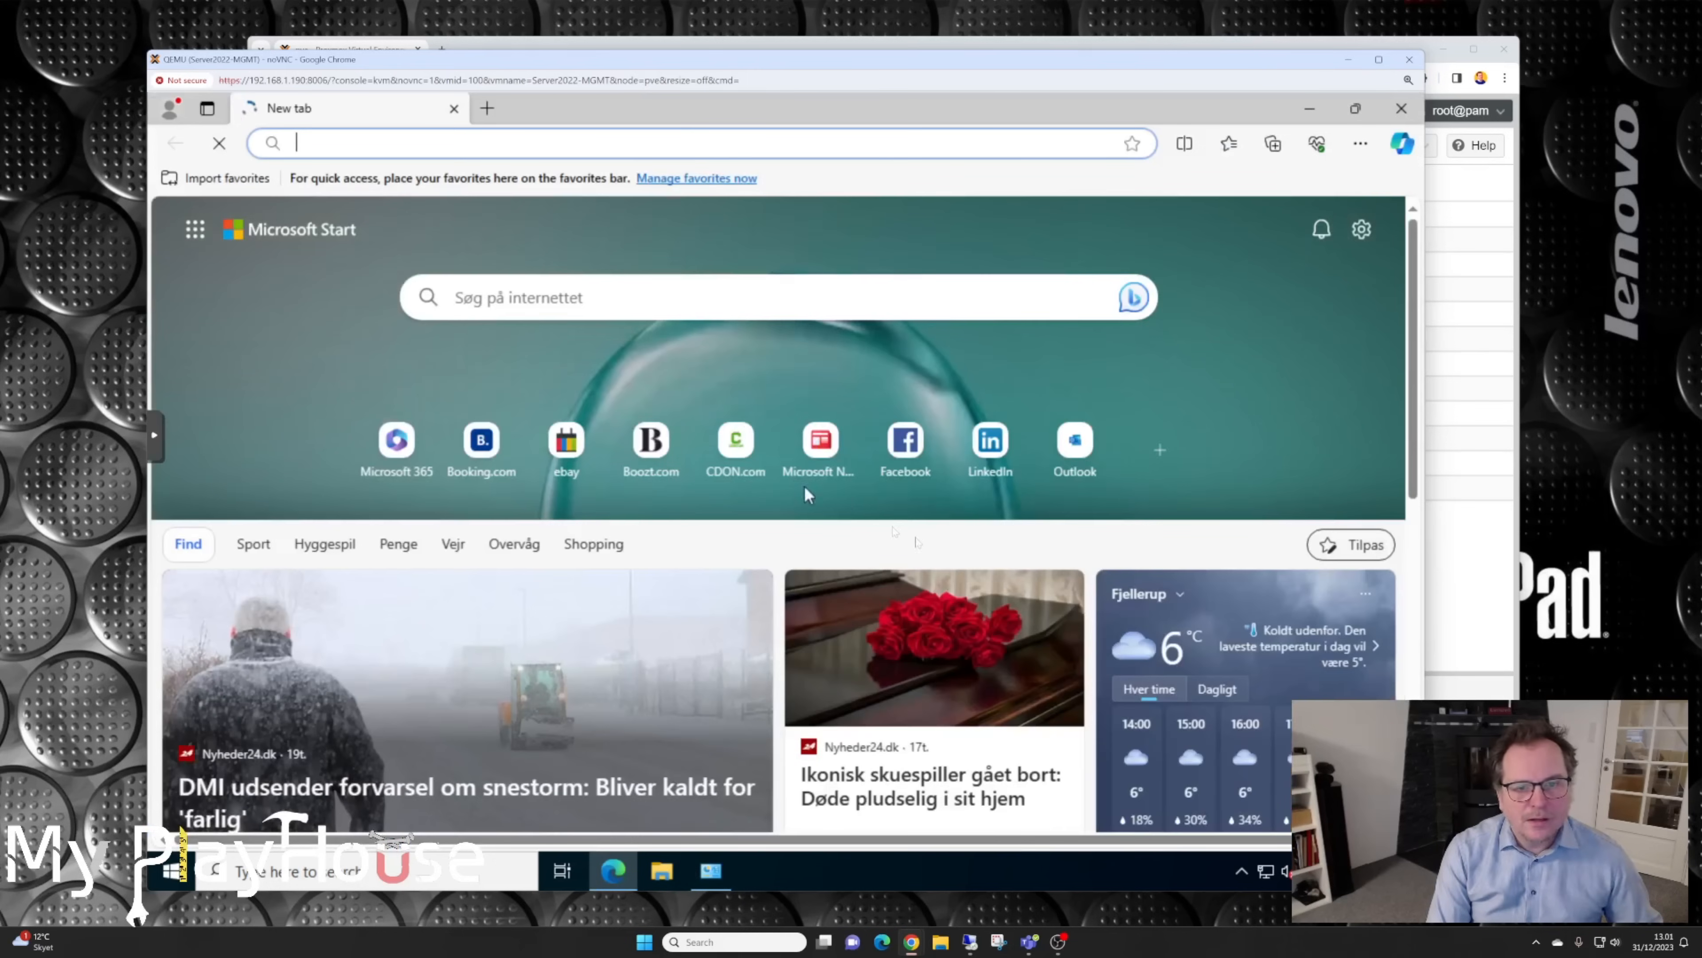
click(906, 448)
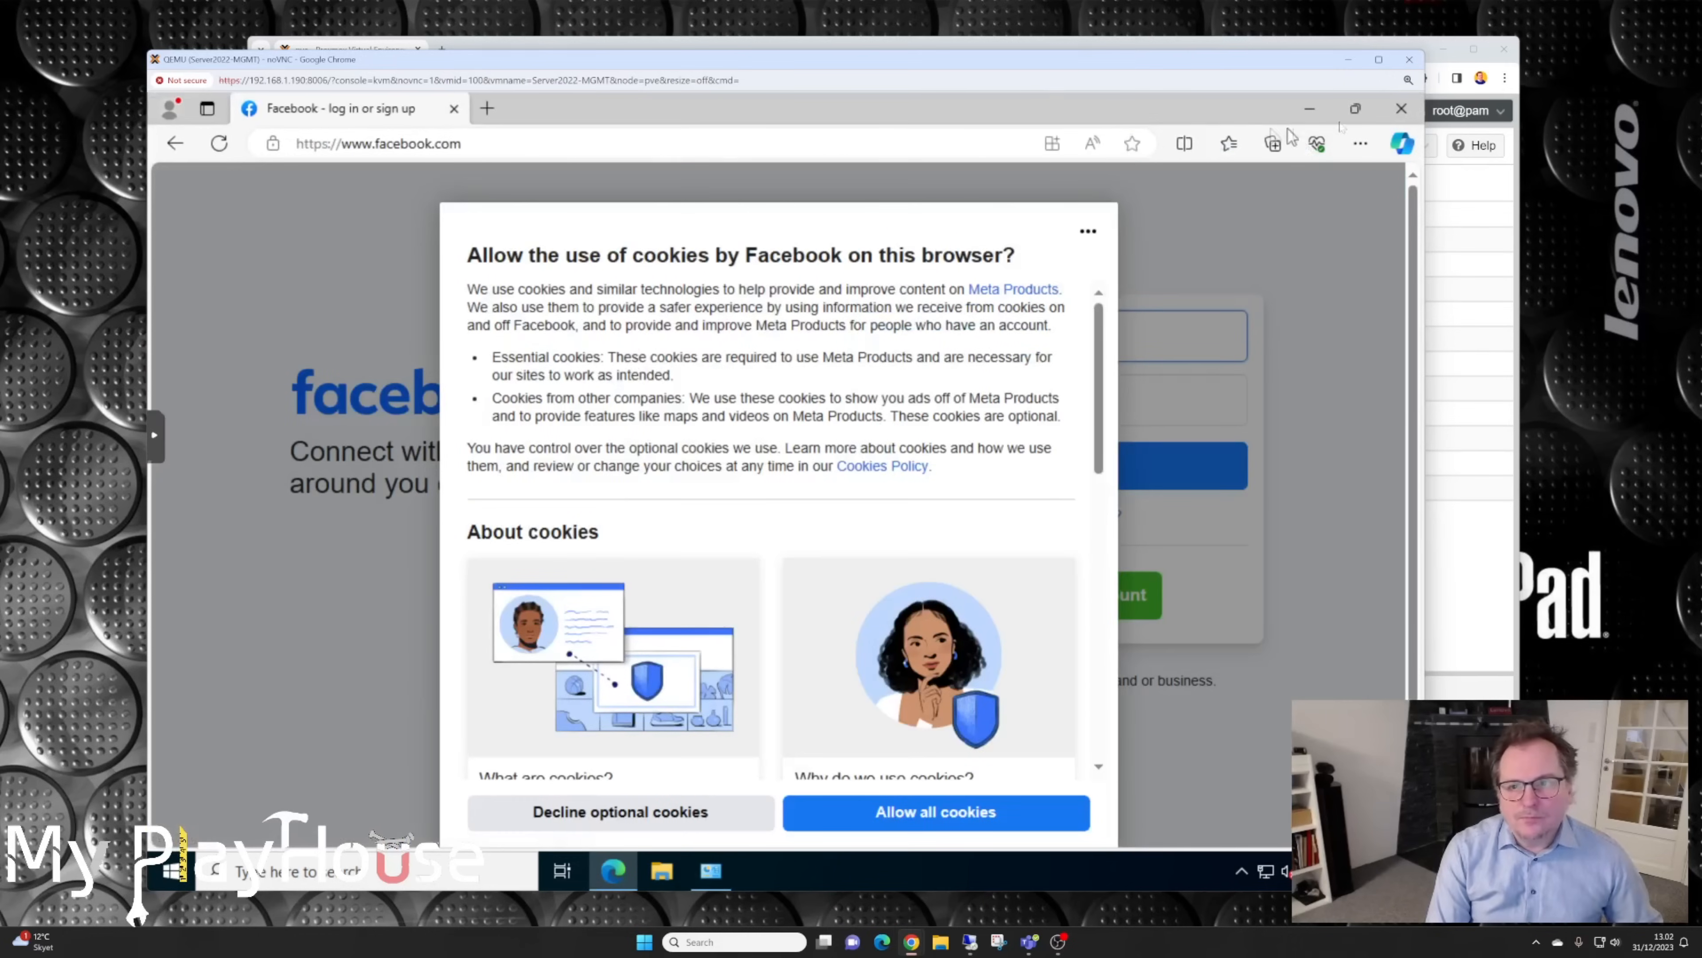
click(1401, 109)
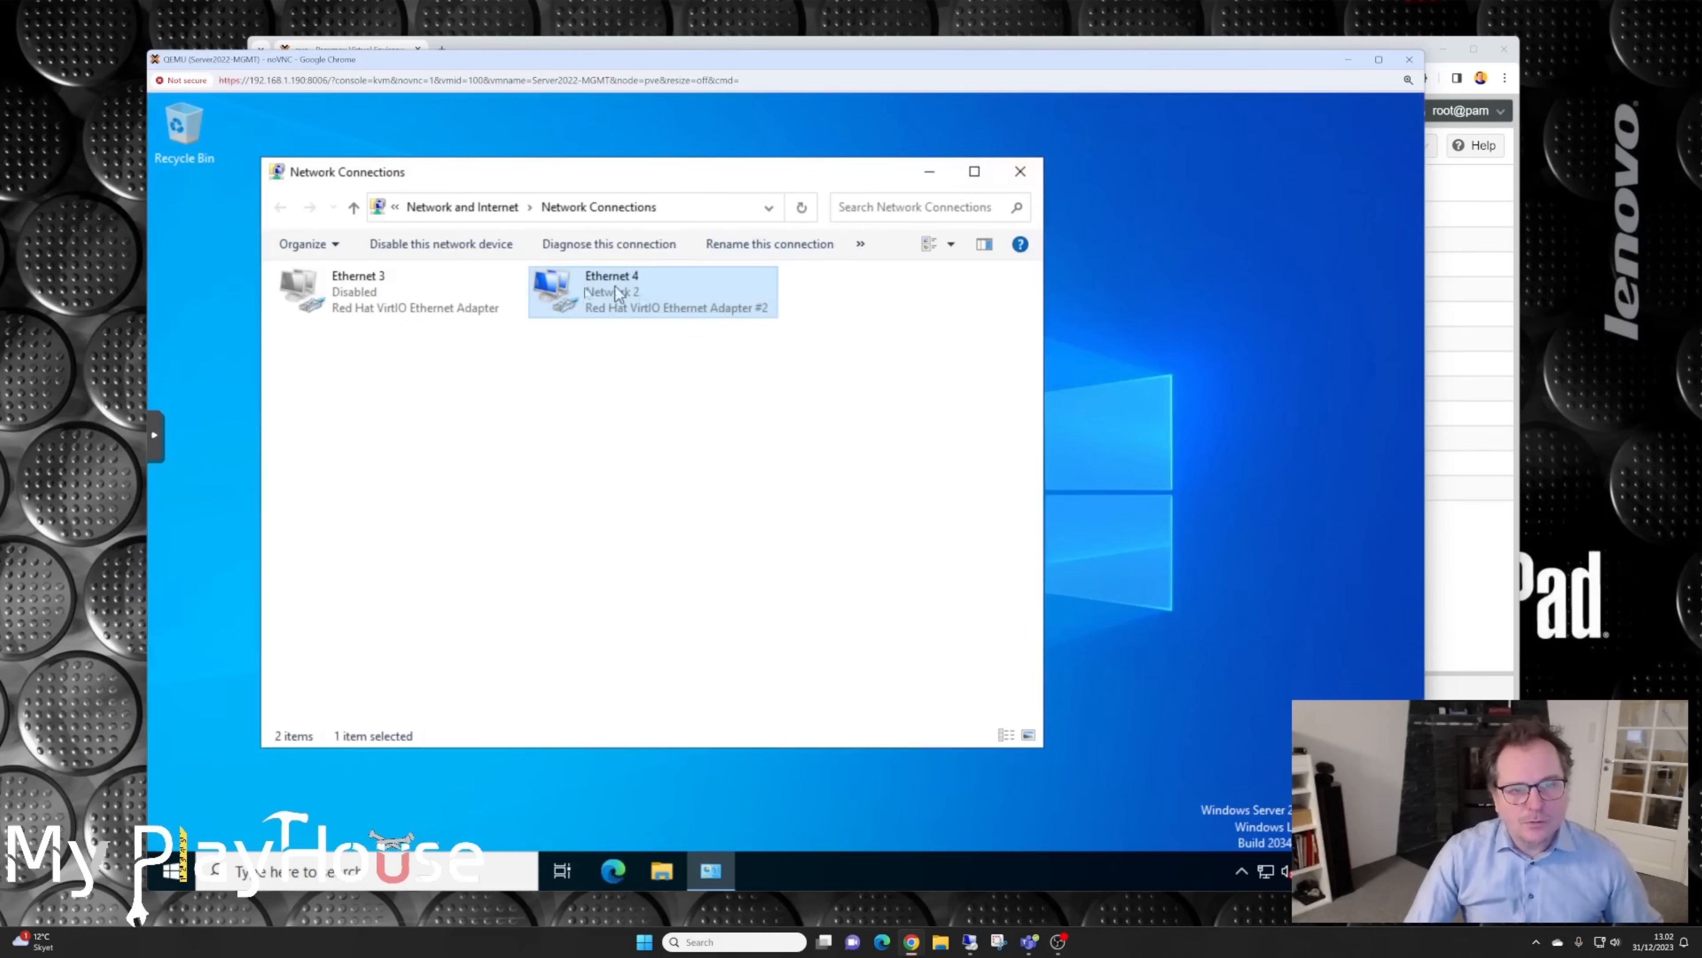
Step: Re-enable Ethernet 3 and disable Ethernet 4 in the VM, and close the console window
right_click(325, 297)
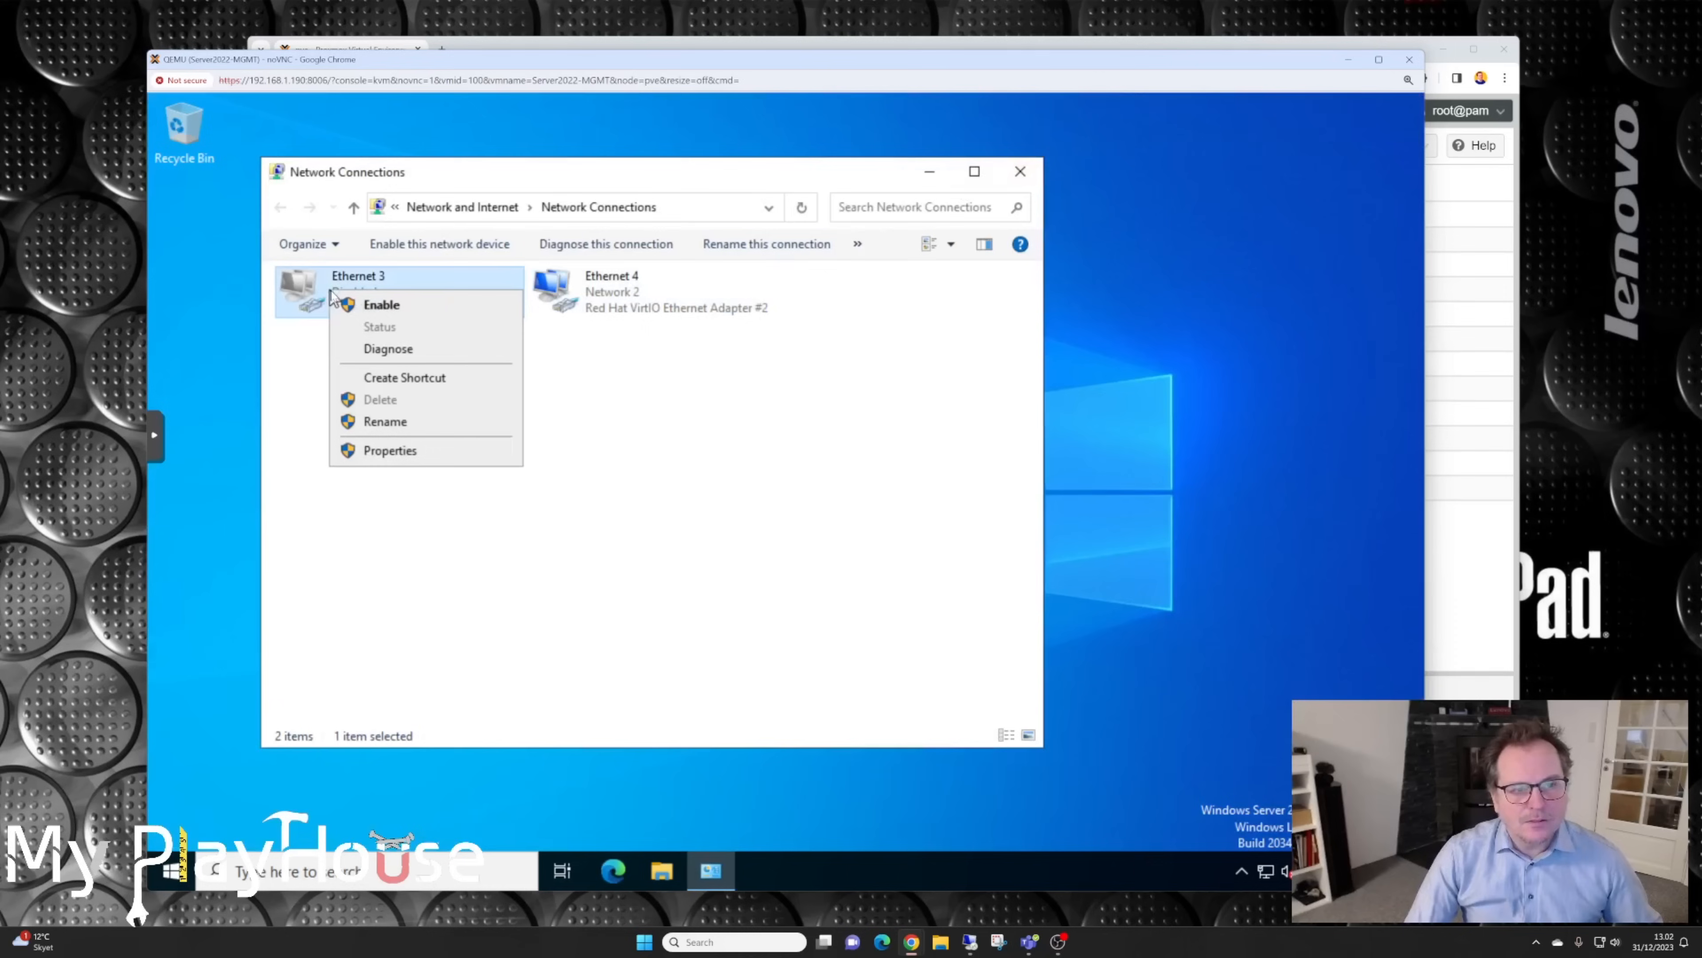
click(368, 305)
click(609, 295)
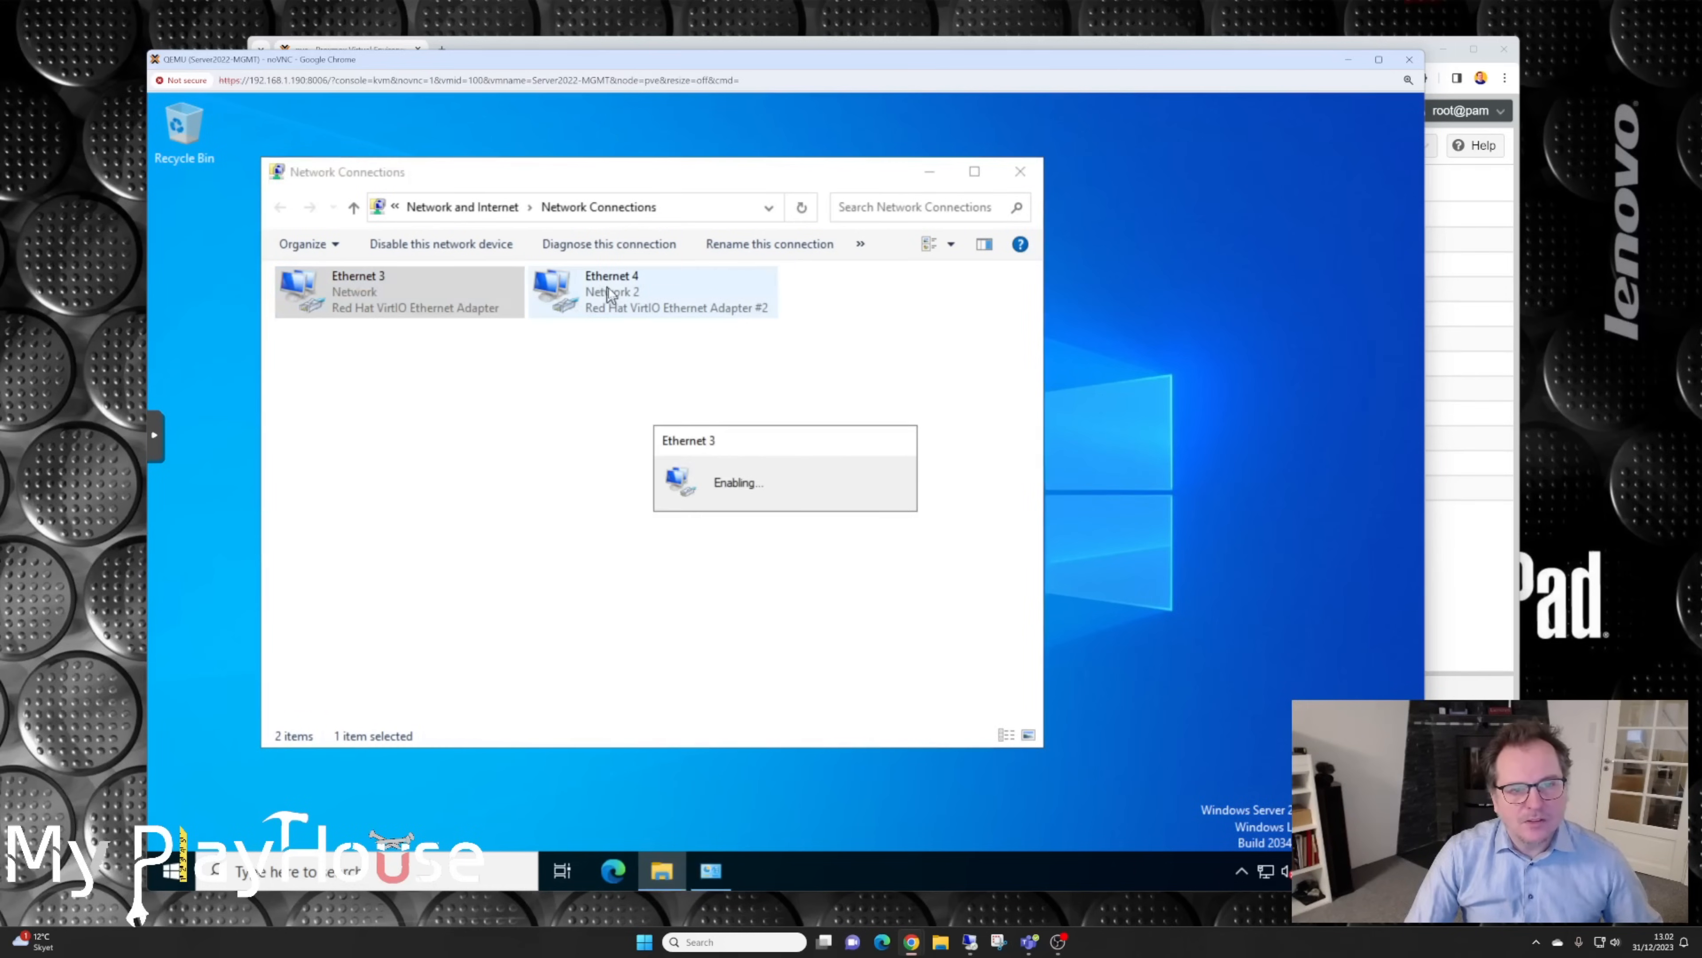
right_click(608, 288)
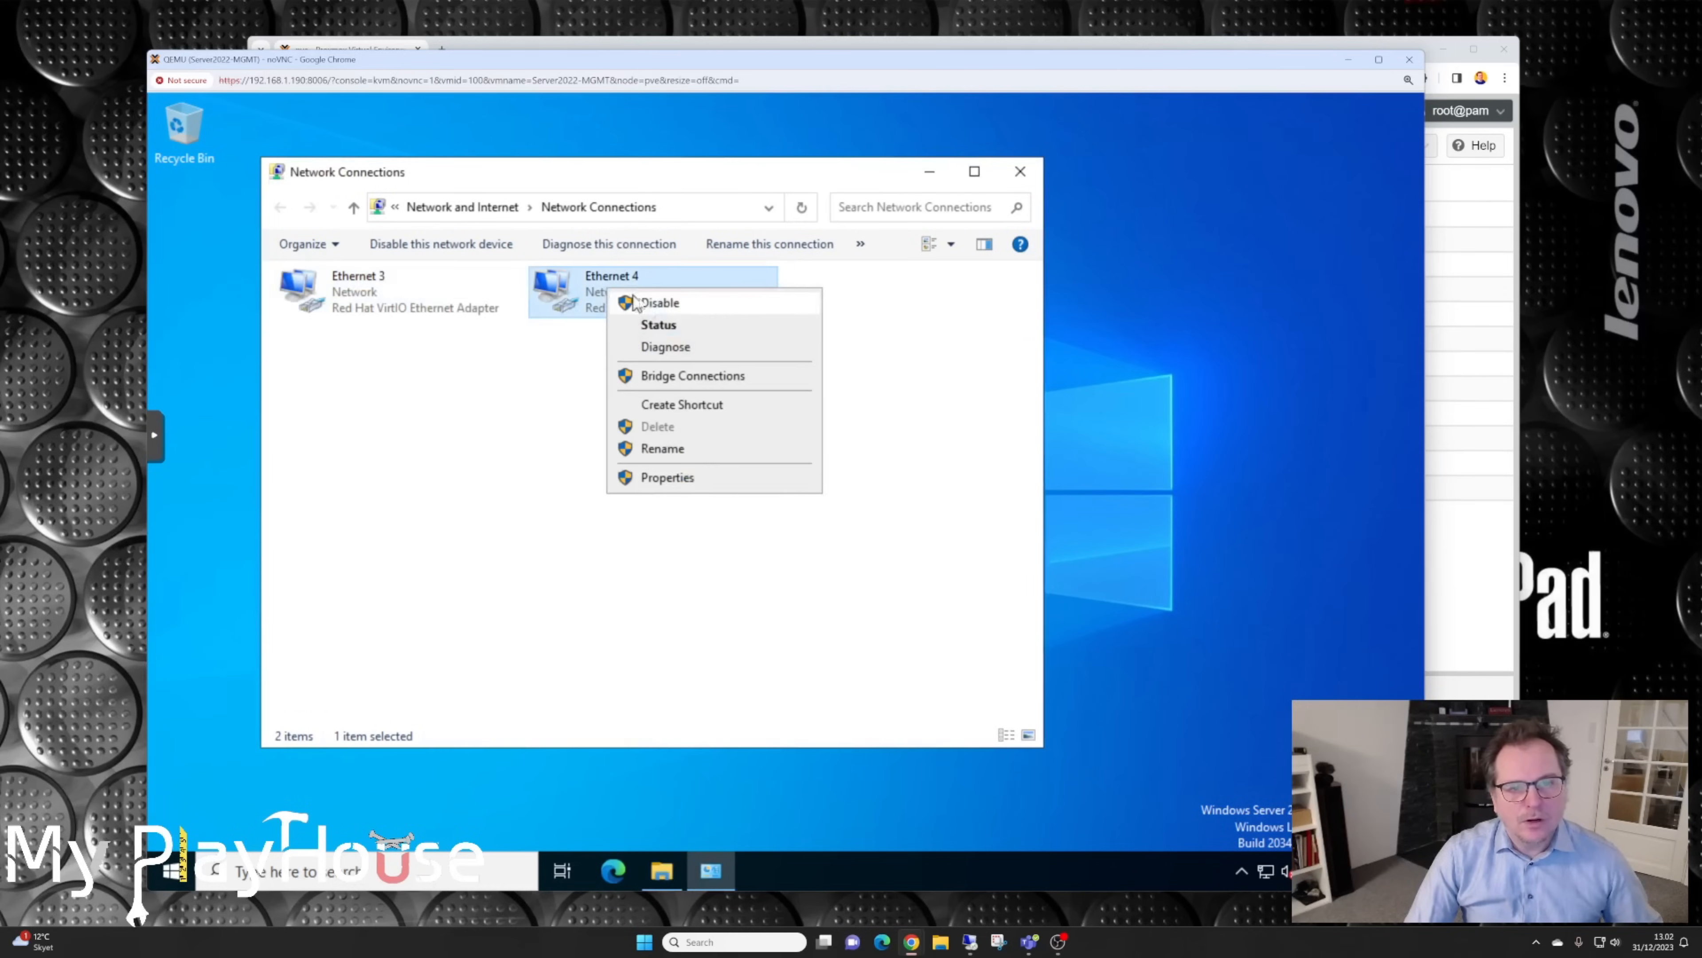
click(669, 306)
click(1409, 59)
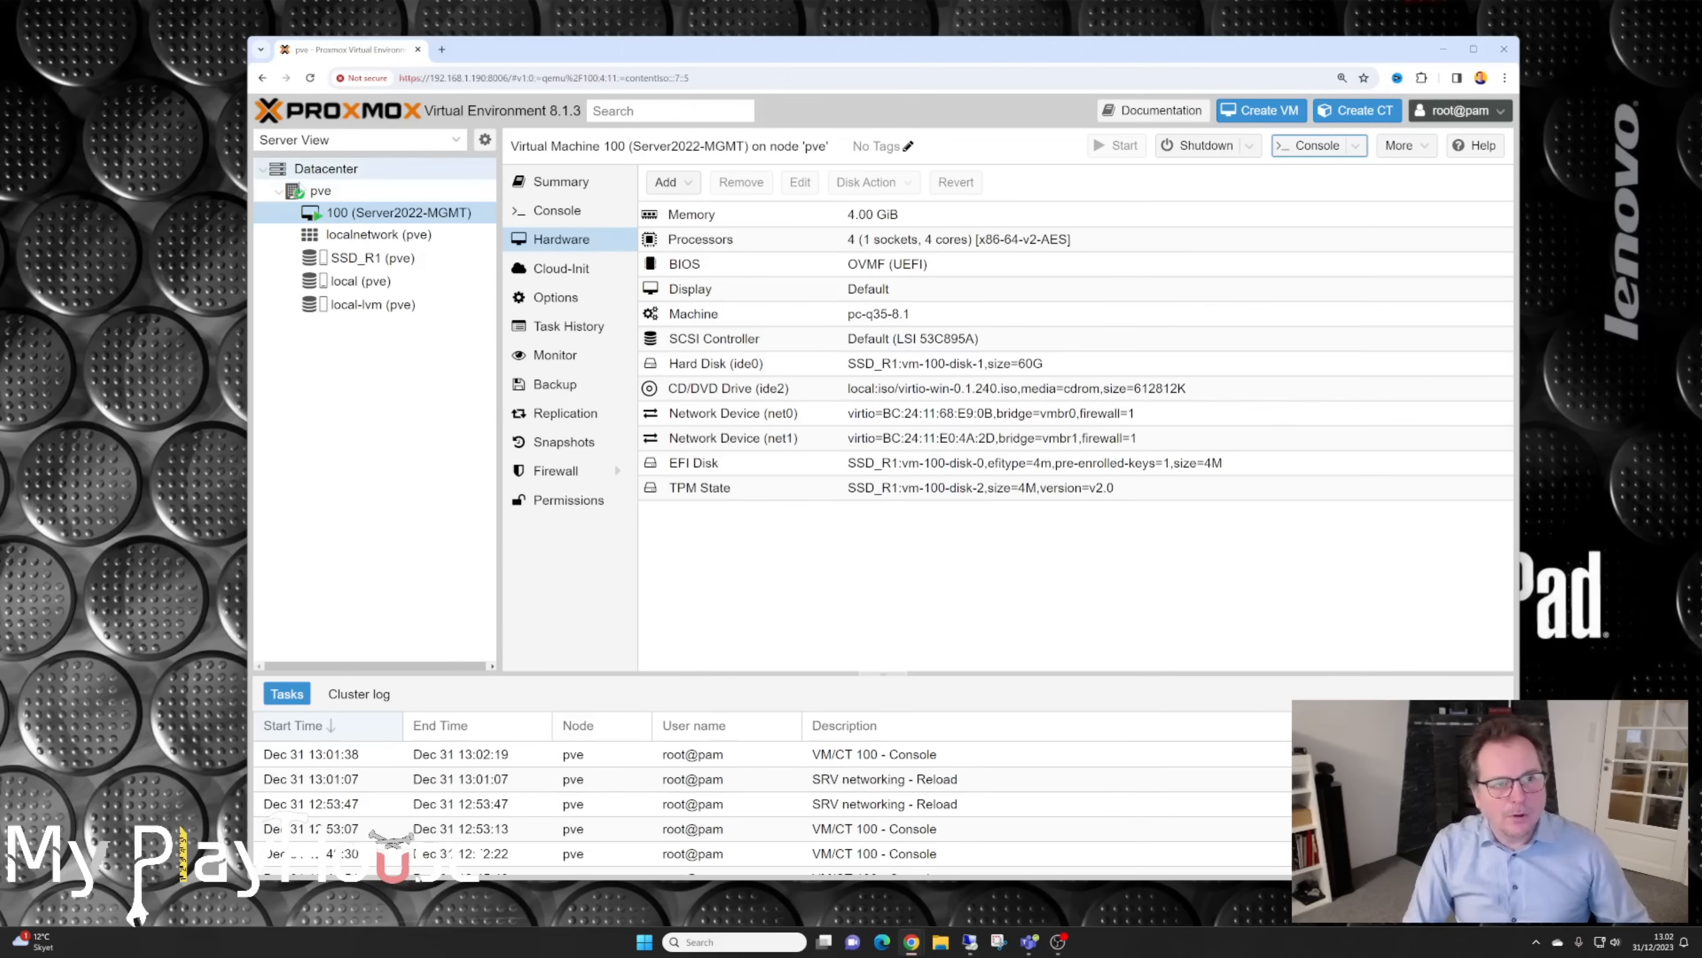
Step: Review the vmbr1 and vmbr0 Linux bridges in node pve's network list
click(322, 196)
click(791, 594)
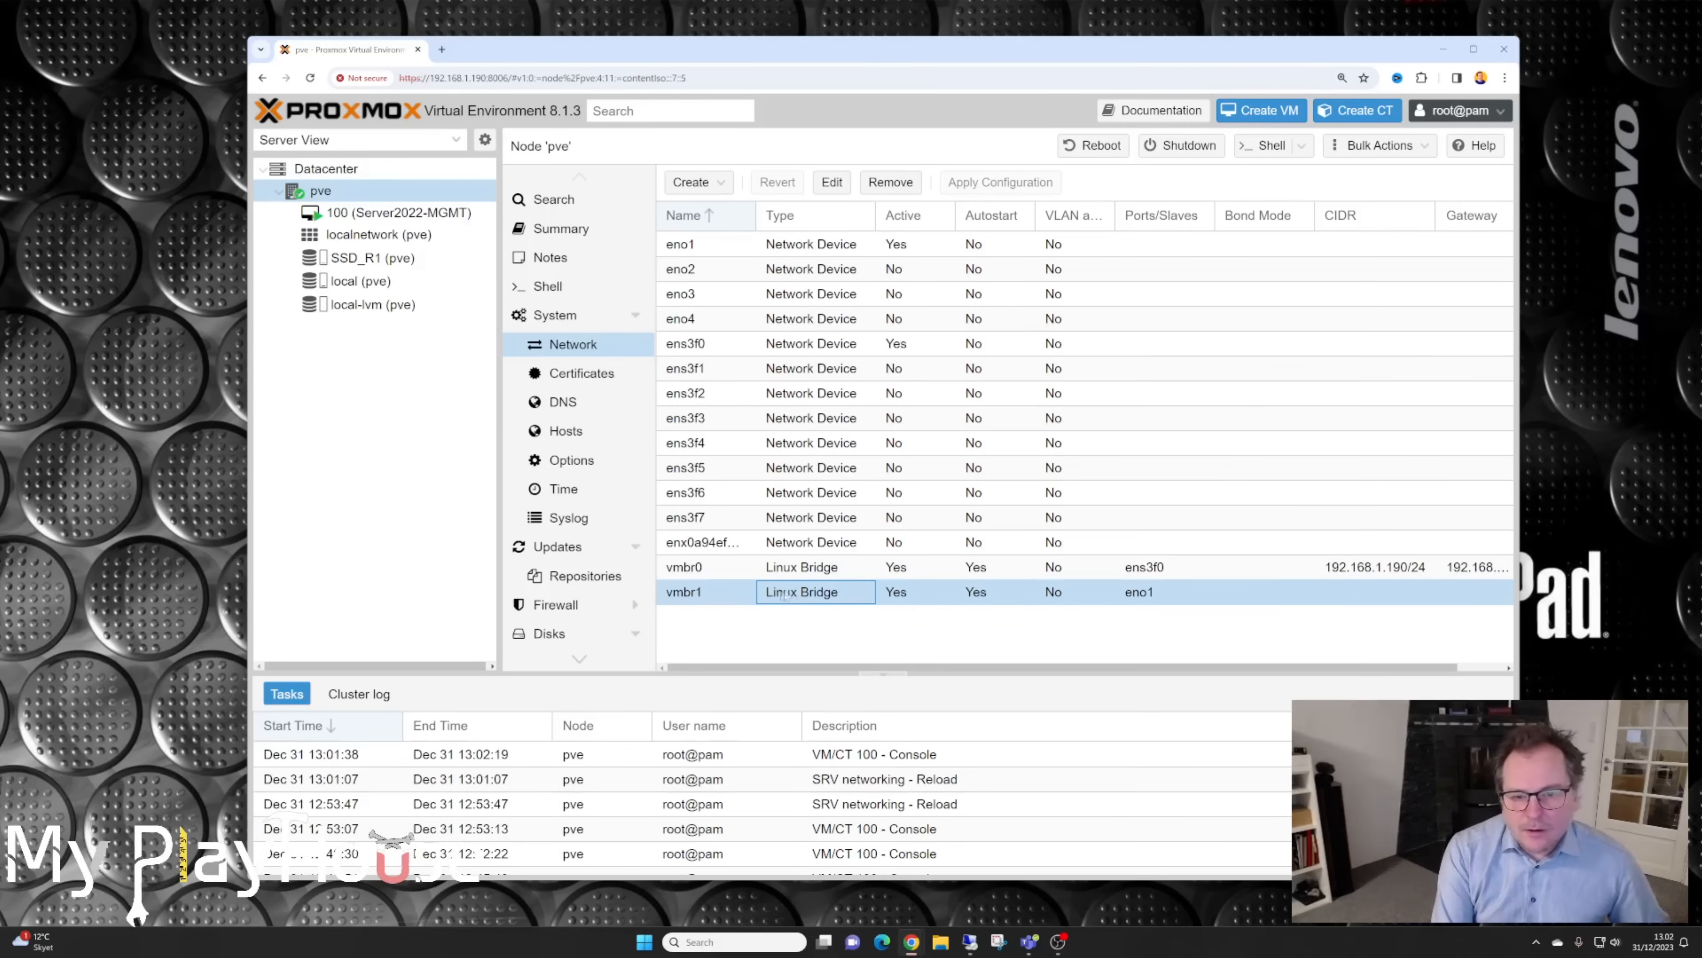
click(811, 570)
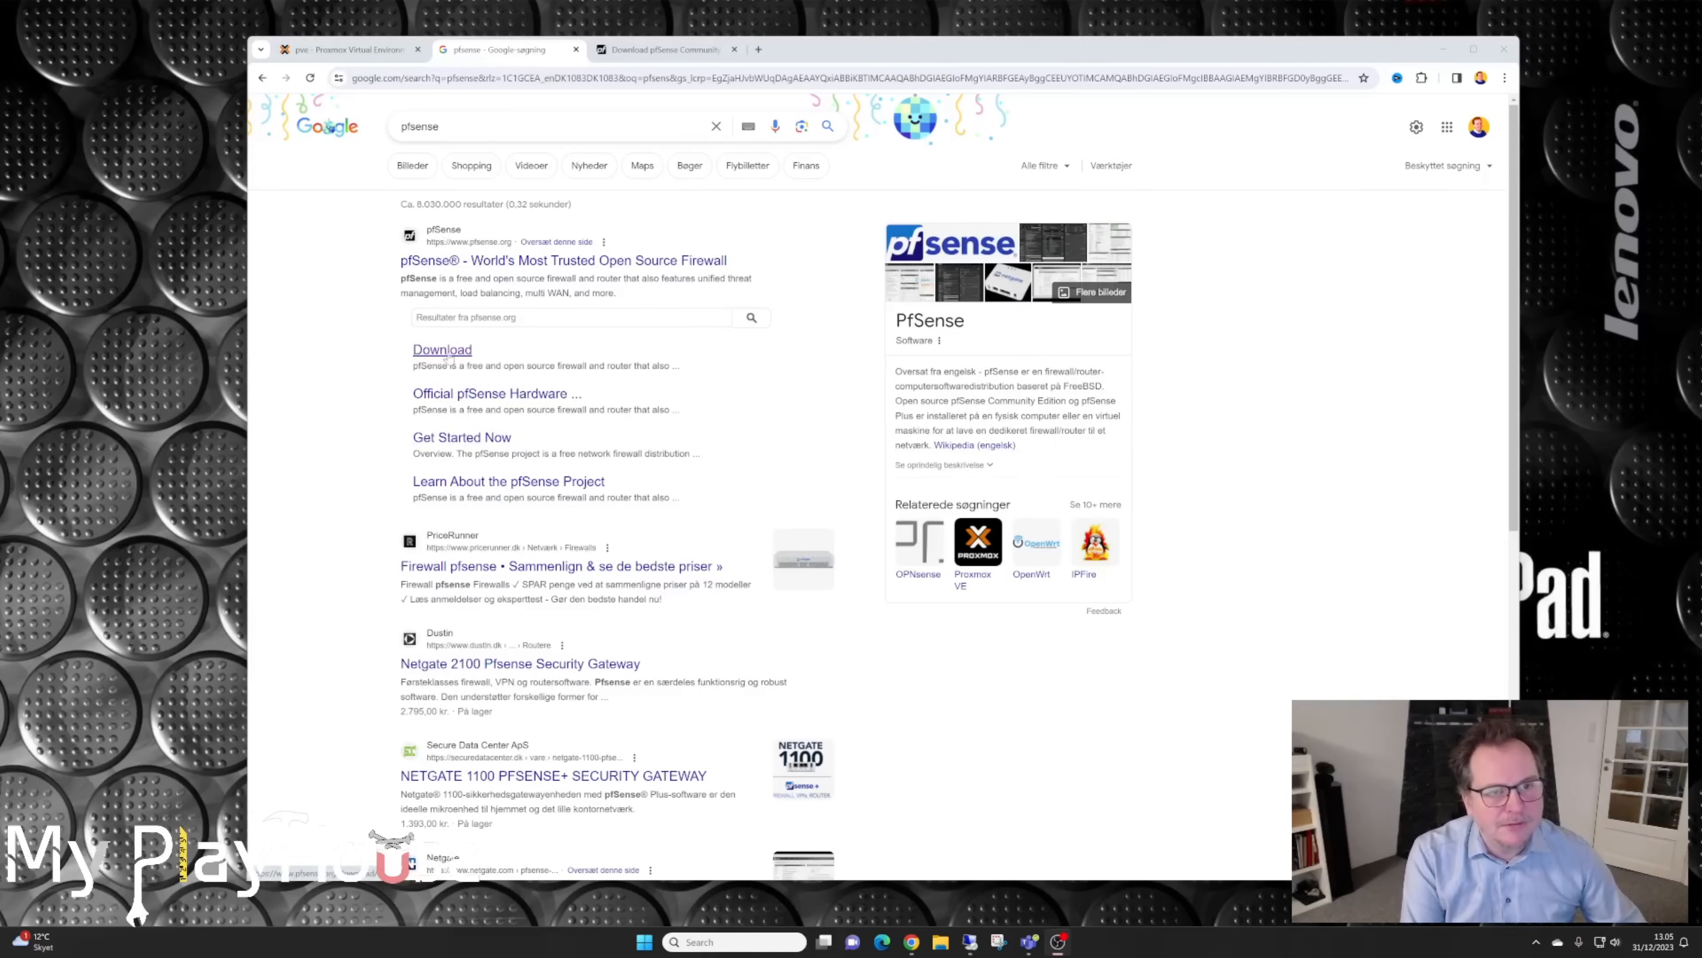
Step: Switch to the pfSense download page and examine the version of the latest stable Community Edition image
click(642, 51)
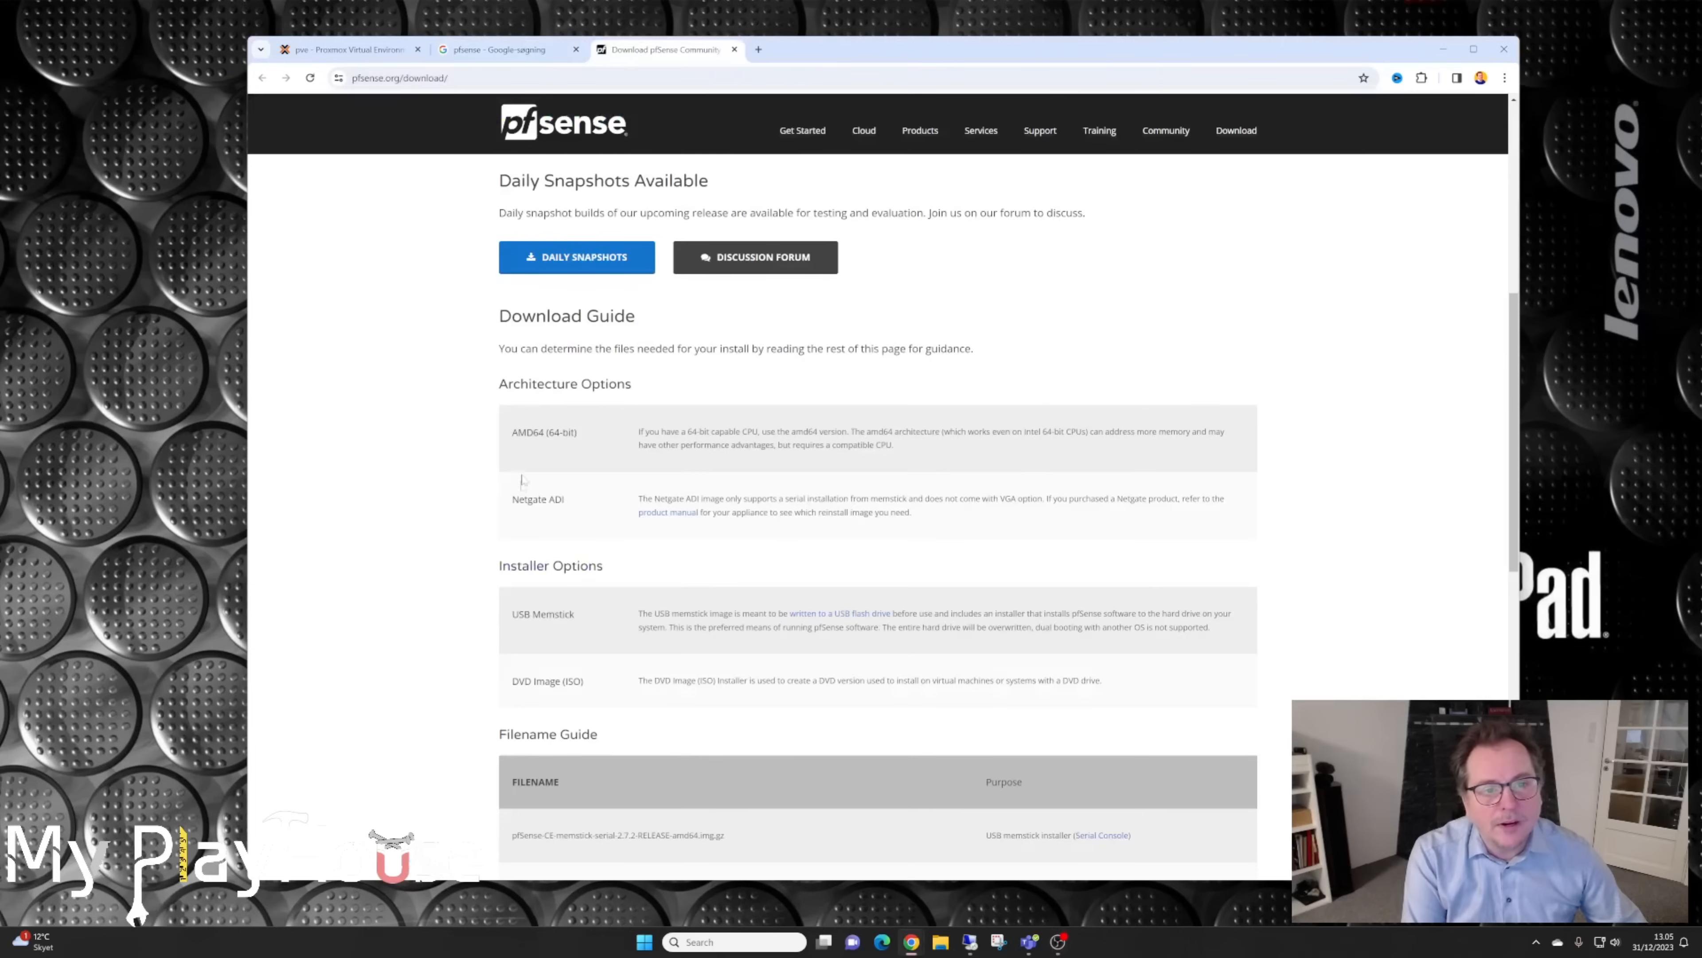
scroll(462, 456, up, 6)
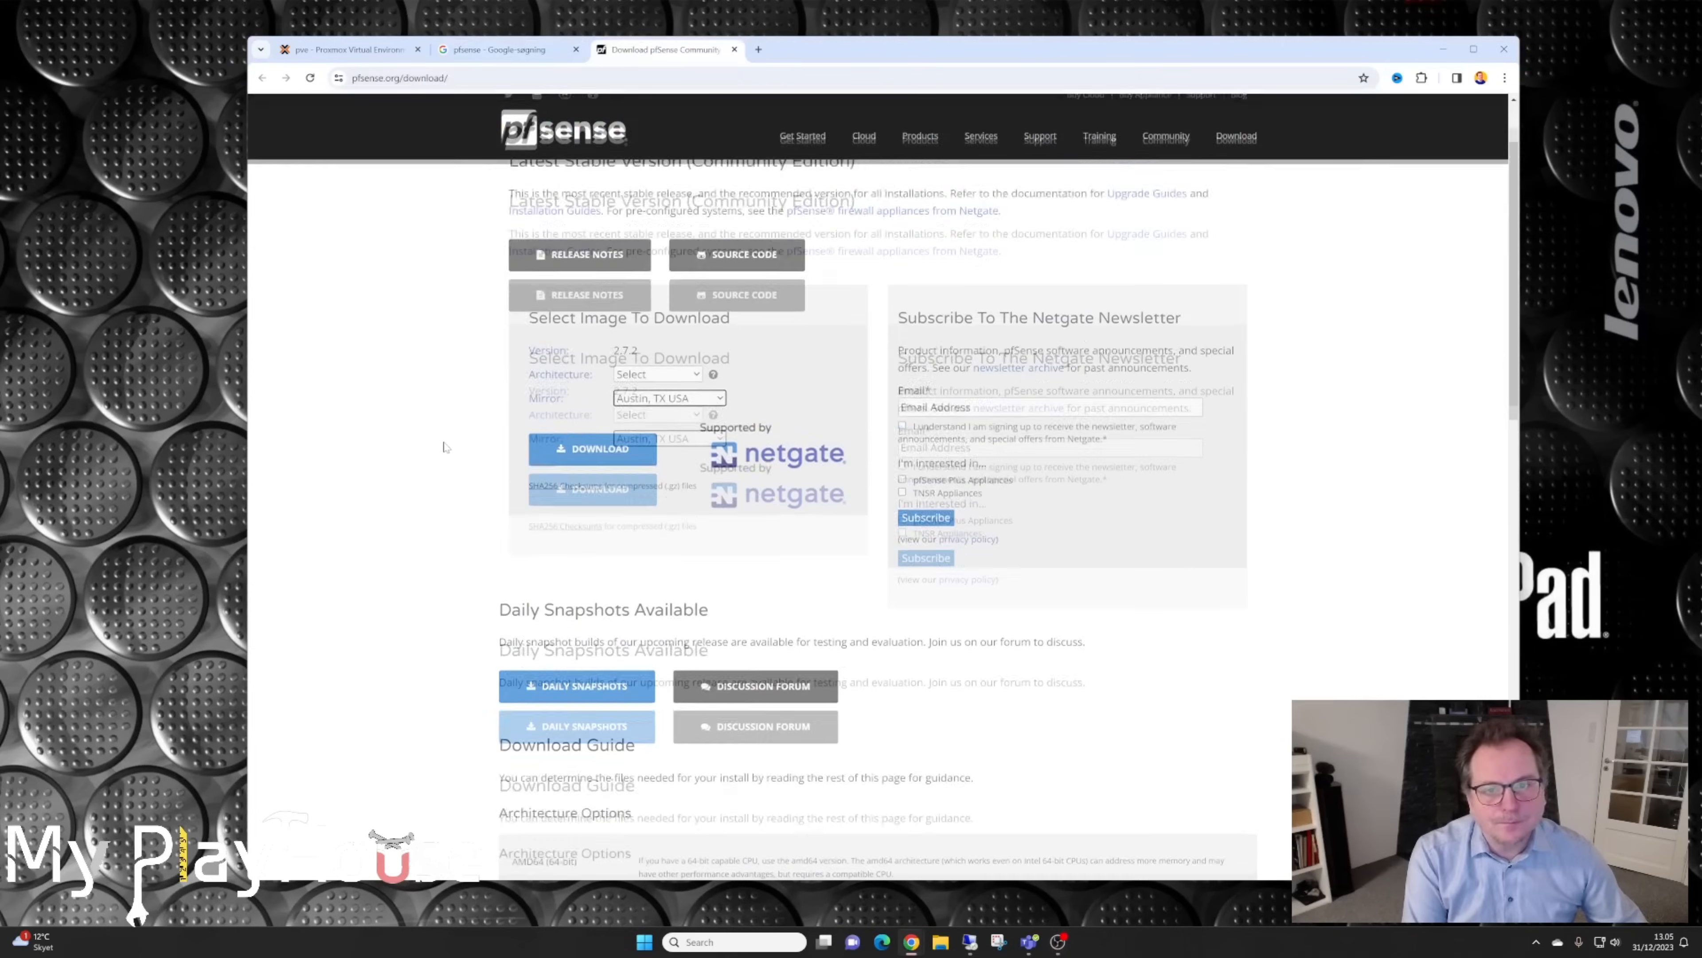
scroll(444, 447, down, 1)
scroll(444, 435, up, 1)
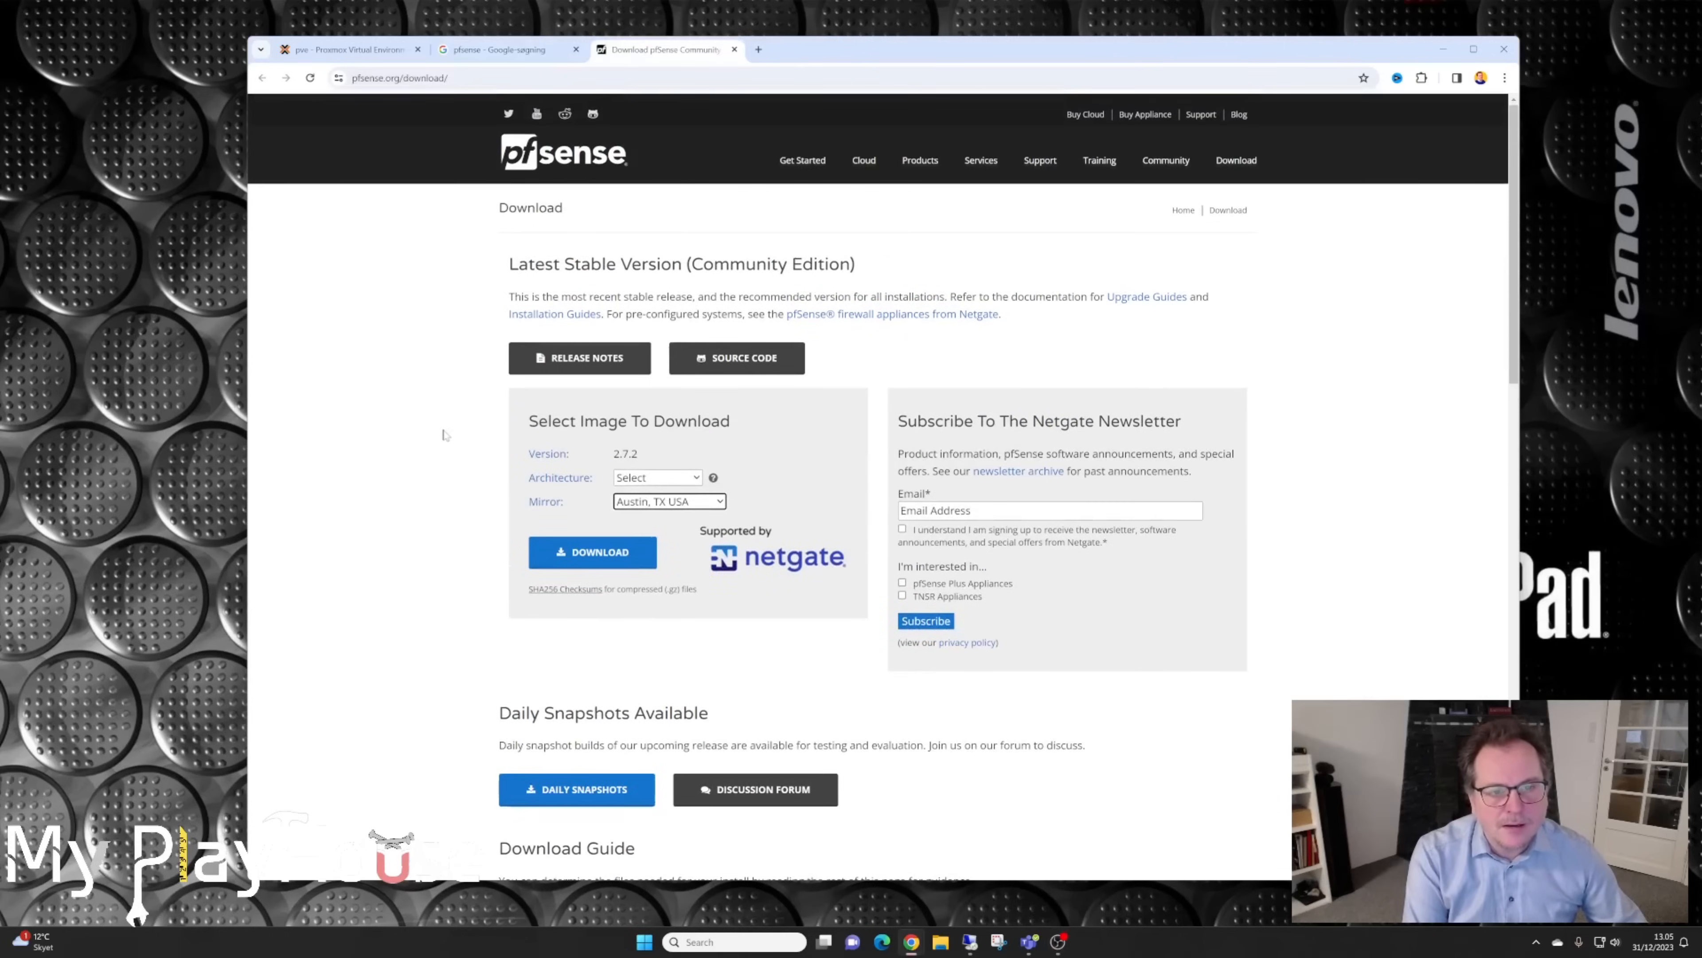
drag(611, 454, 675, 456)
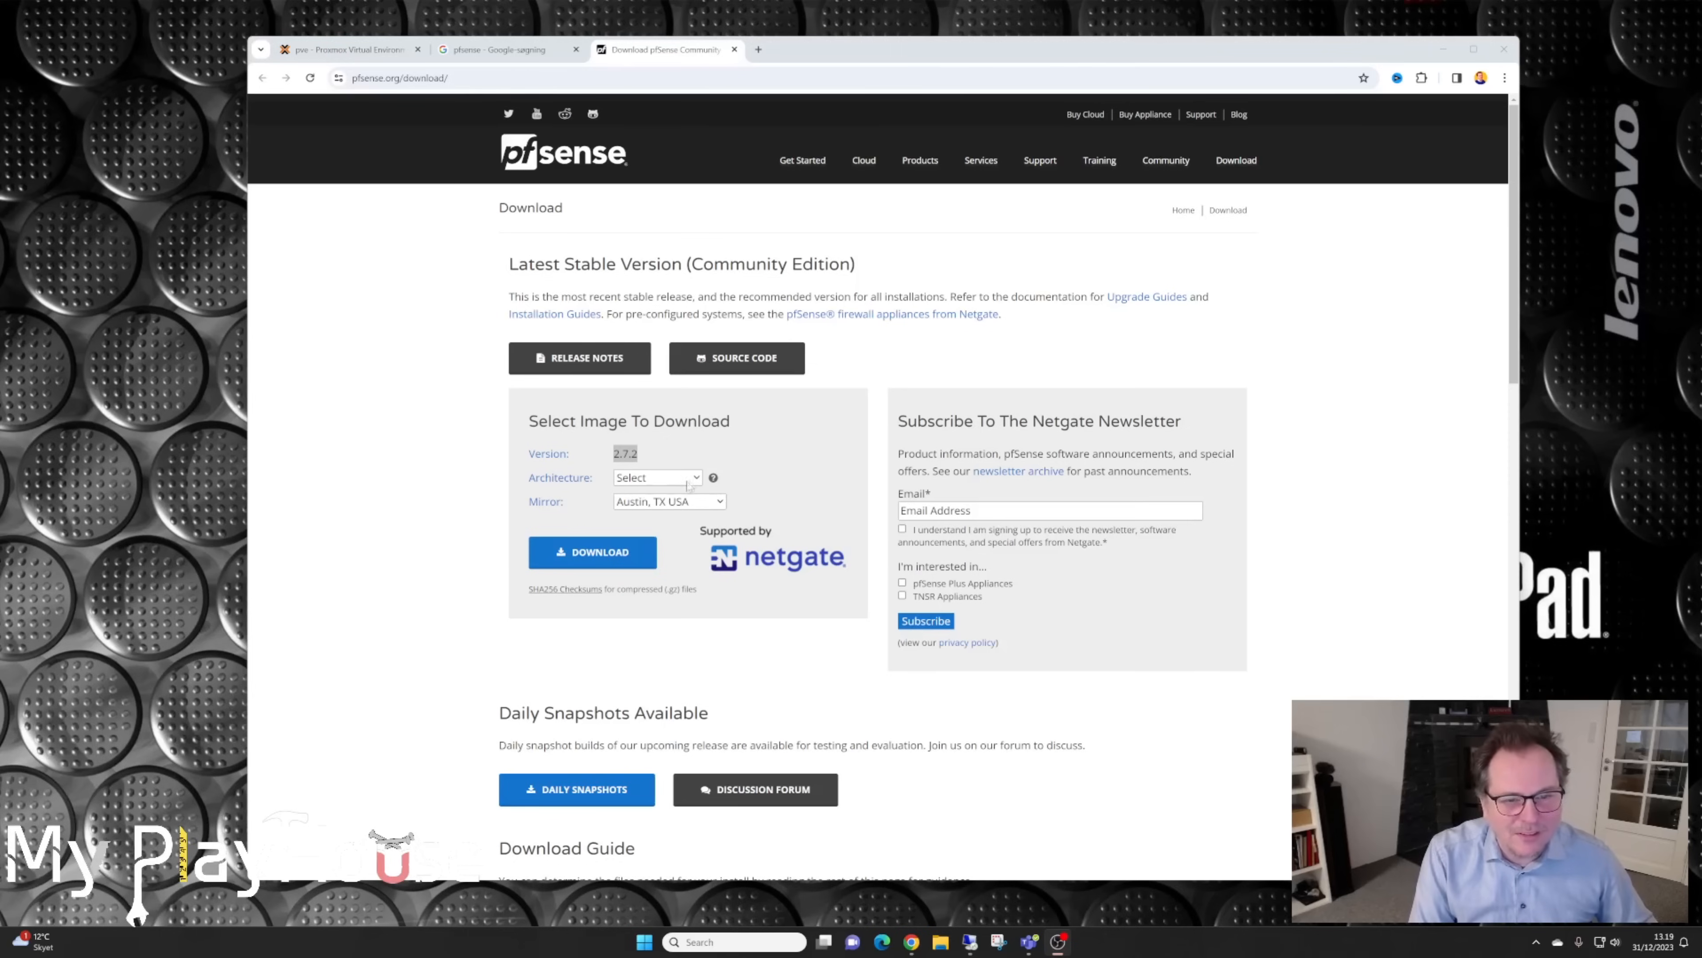
drag(609, 453, 639, 454)
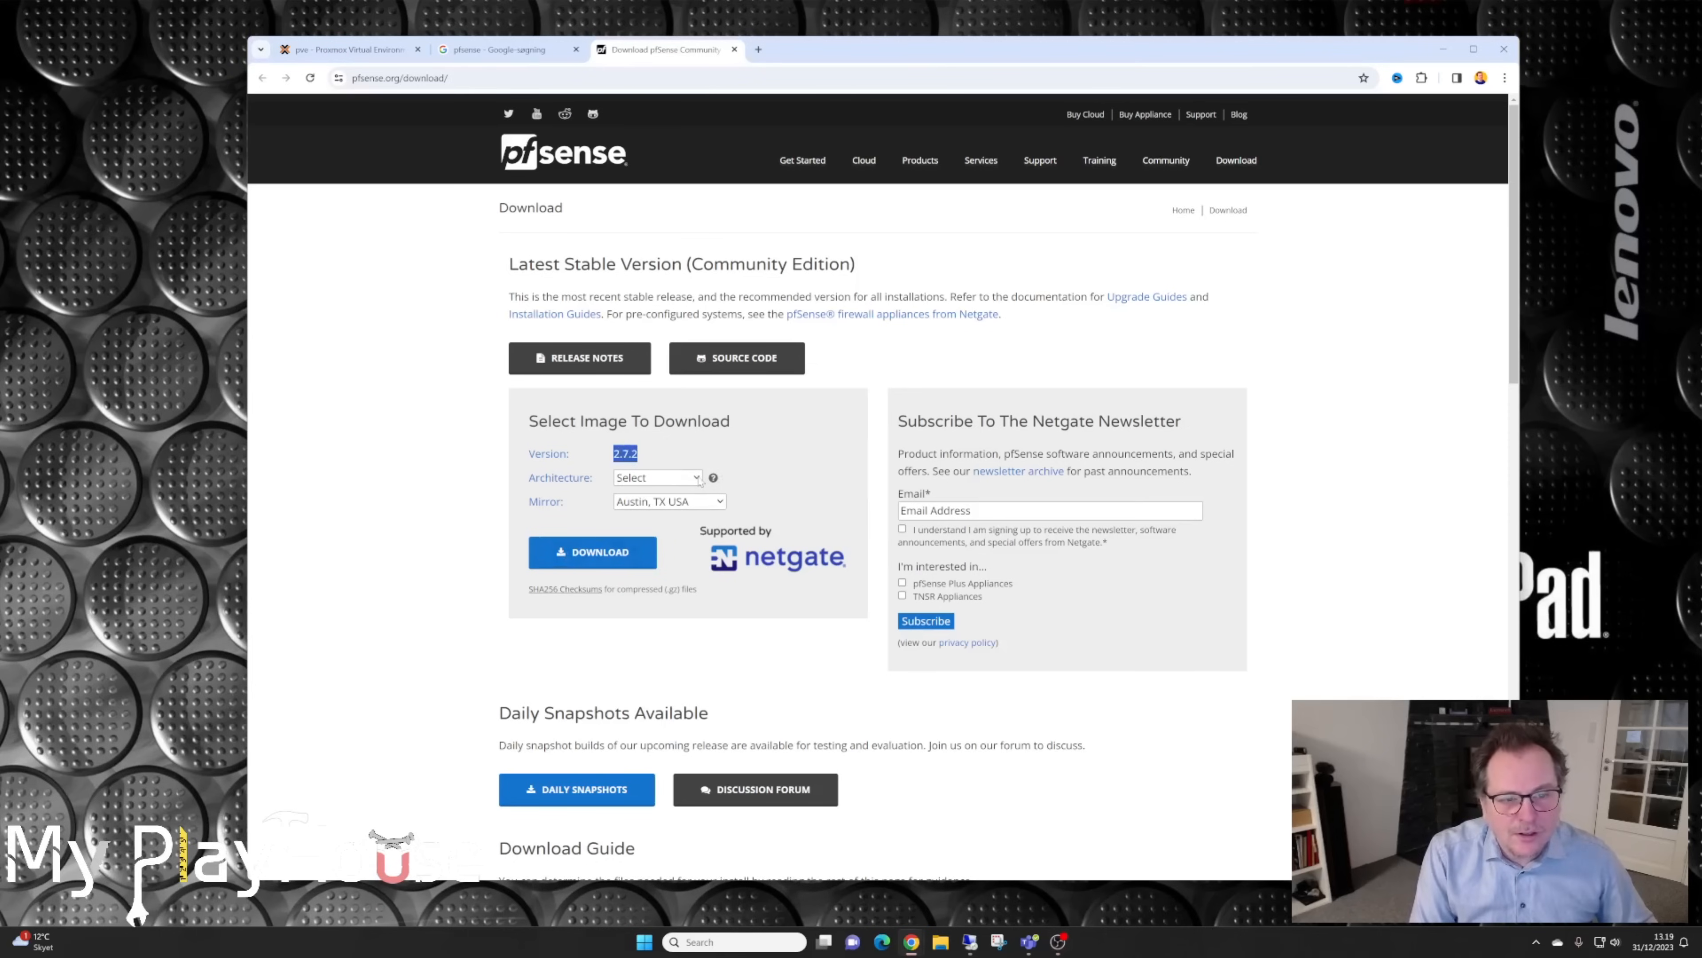
Step: Download the pfSense image for AMD64 (64-bit) as DVD Image (ISO) Installer from the Frankfurt, Germany mirror
click(660, 477)
click(660, 509)
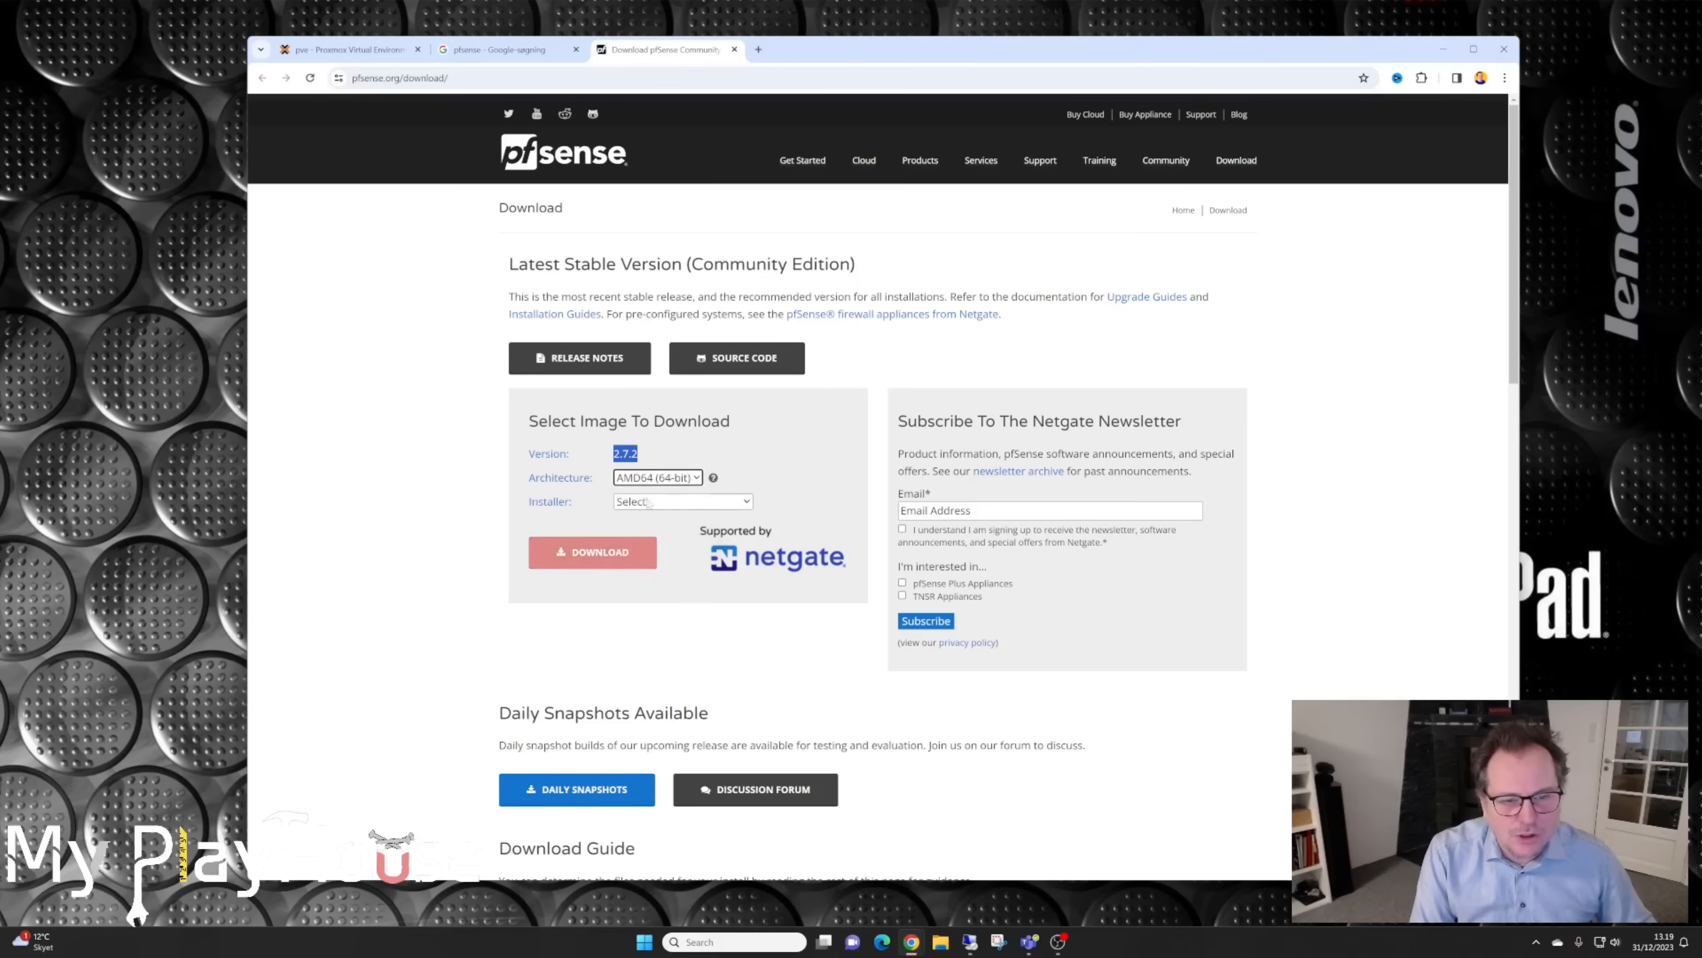
click(648, 501)
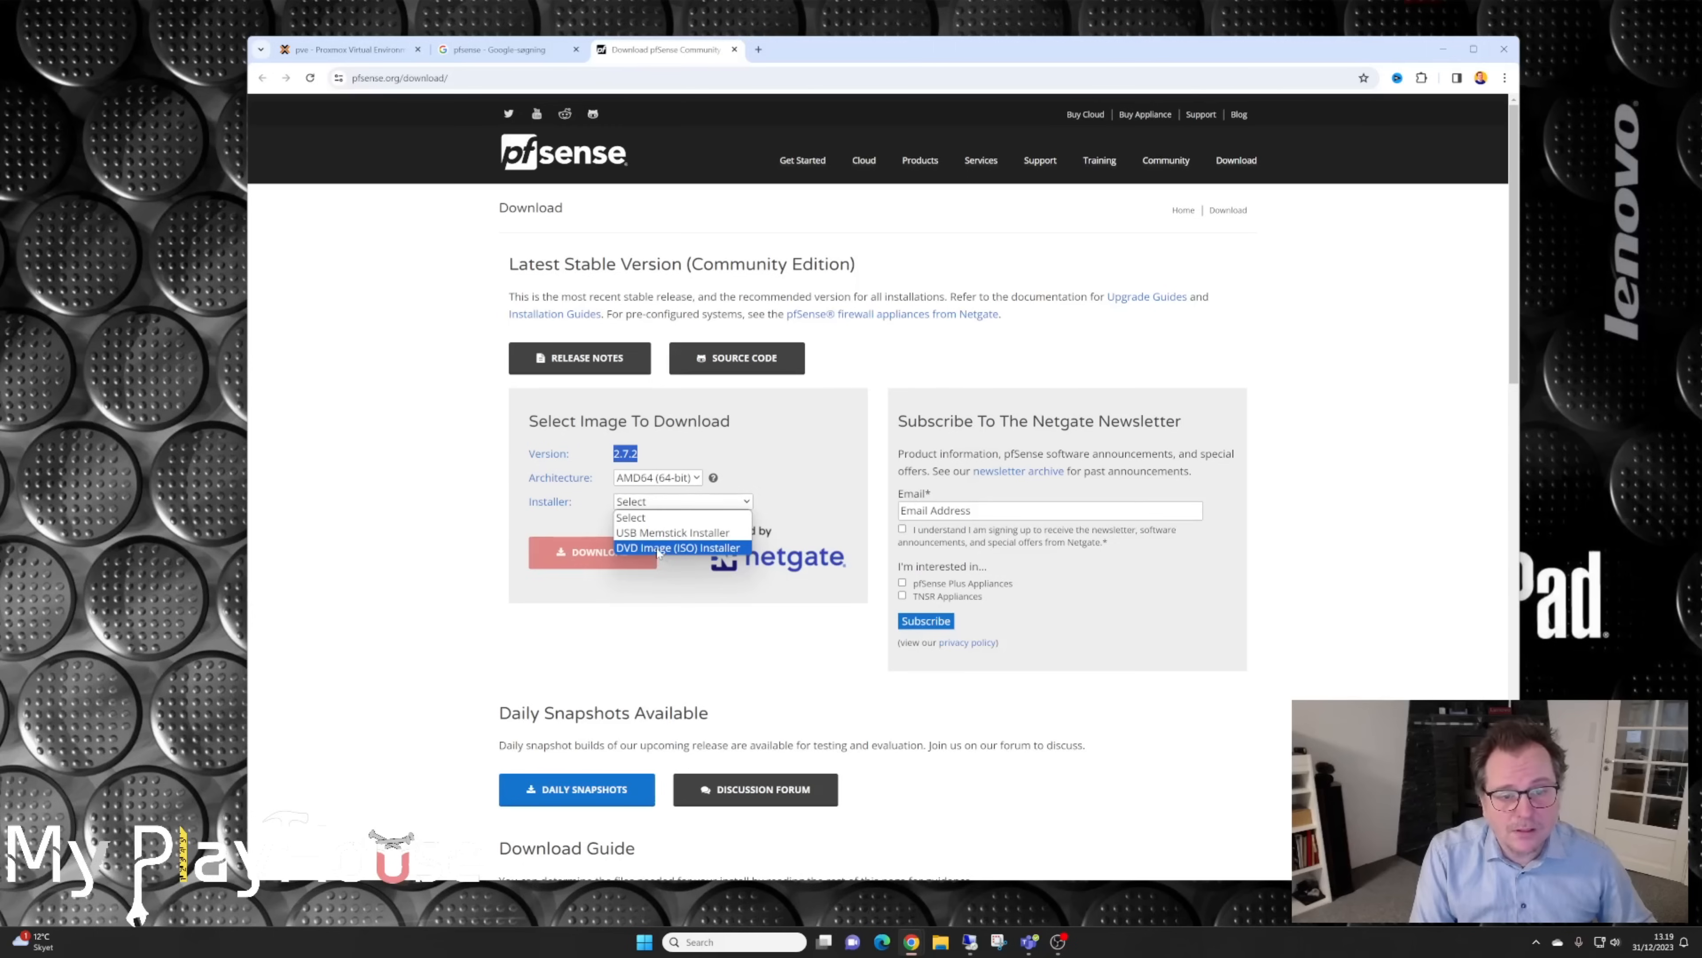
click(658, 549)
click(711, 526)
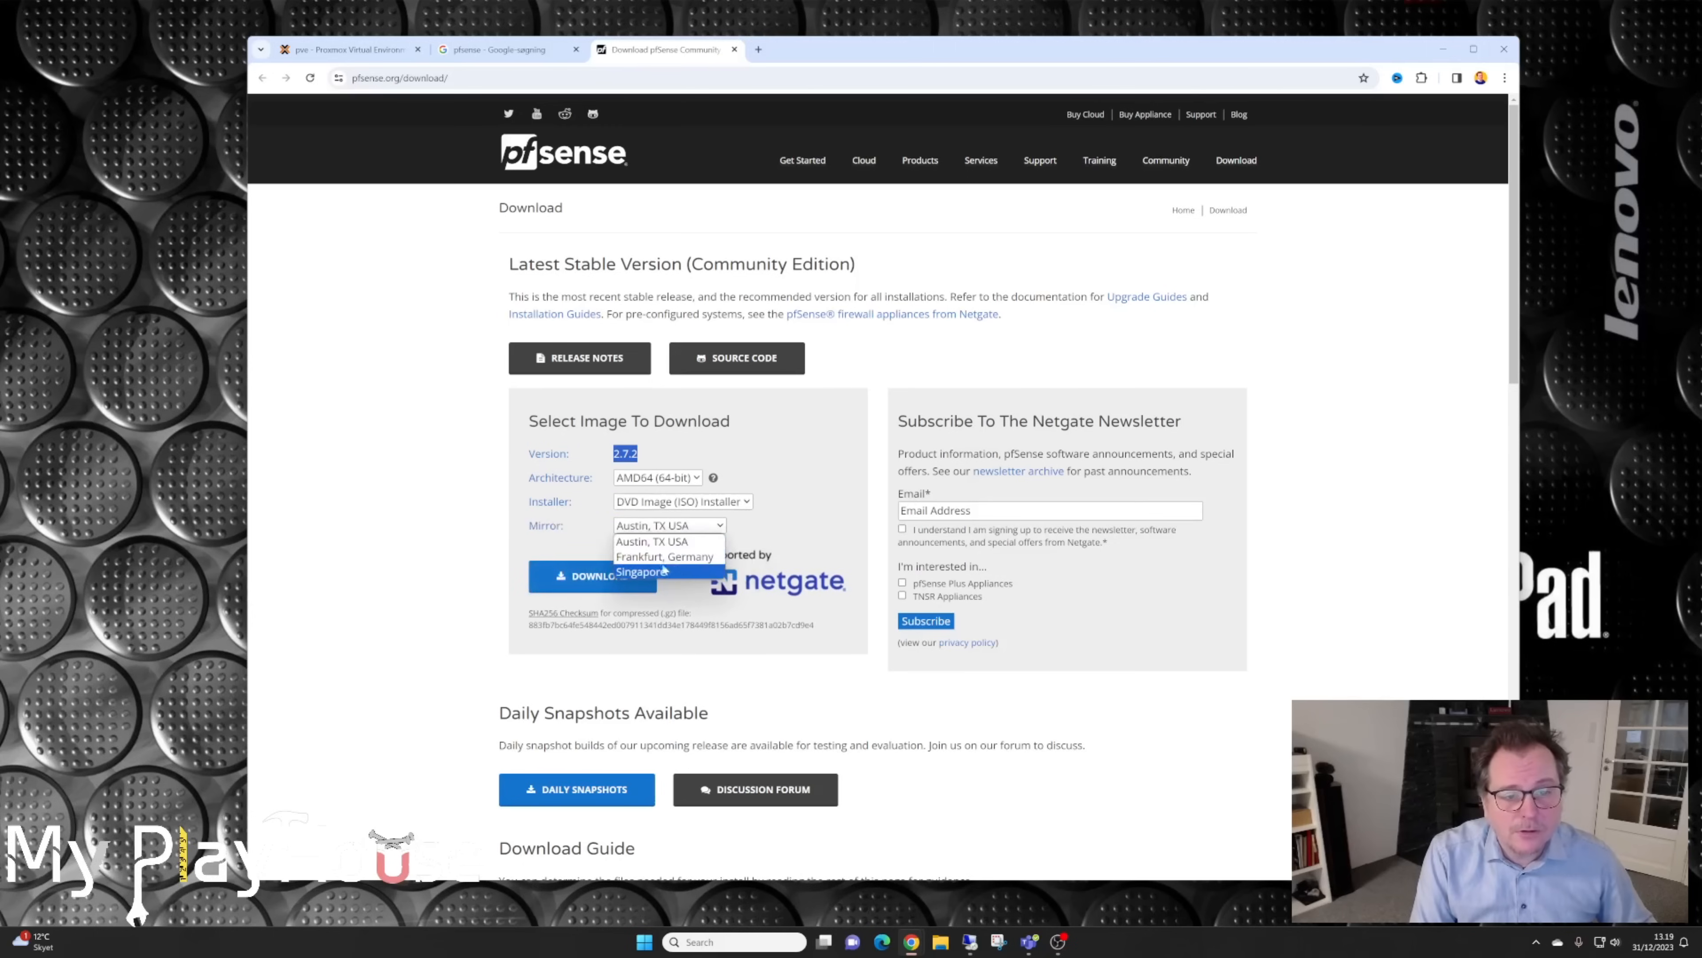
click(647, 558)
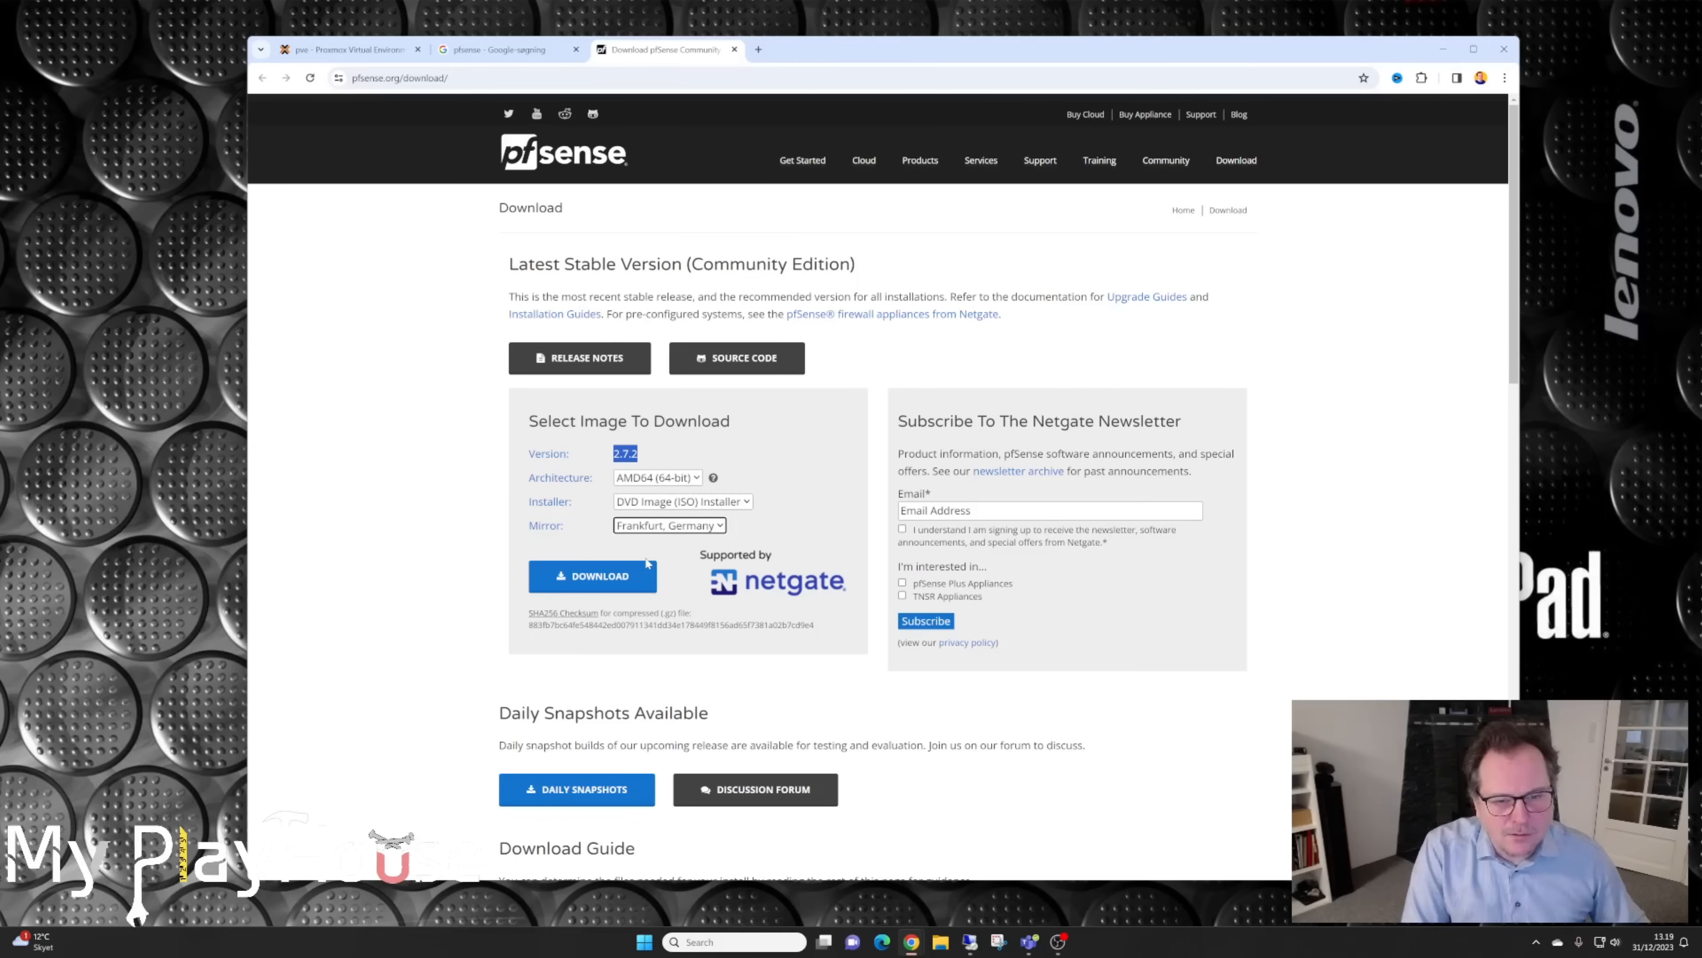
click(593, 580)
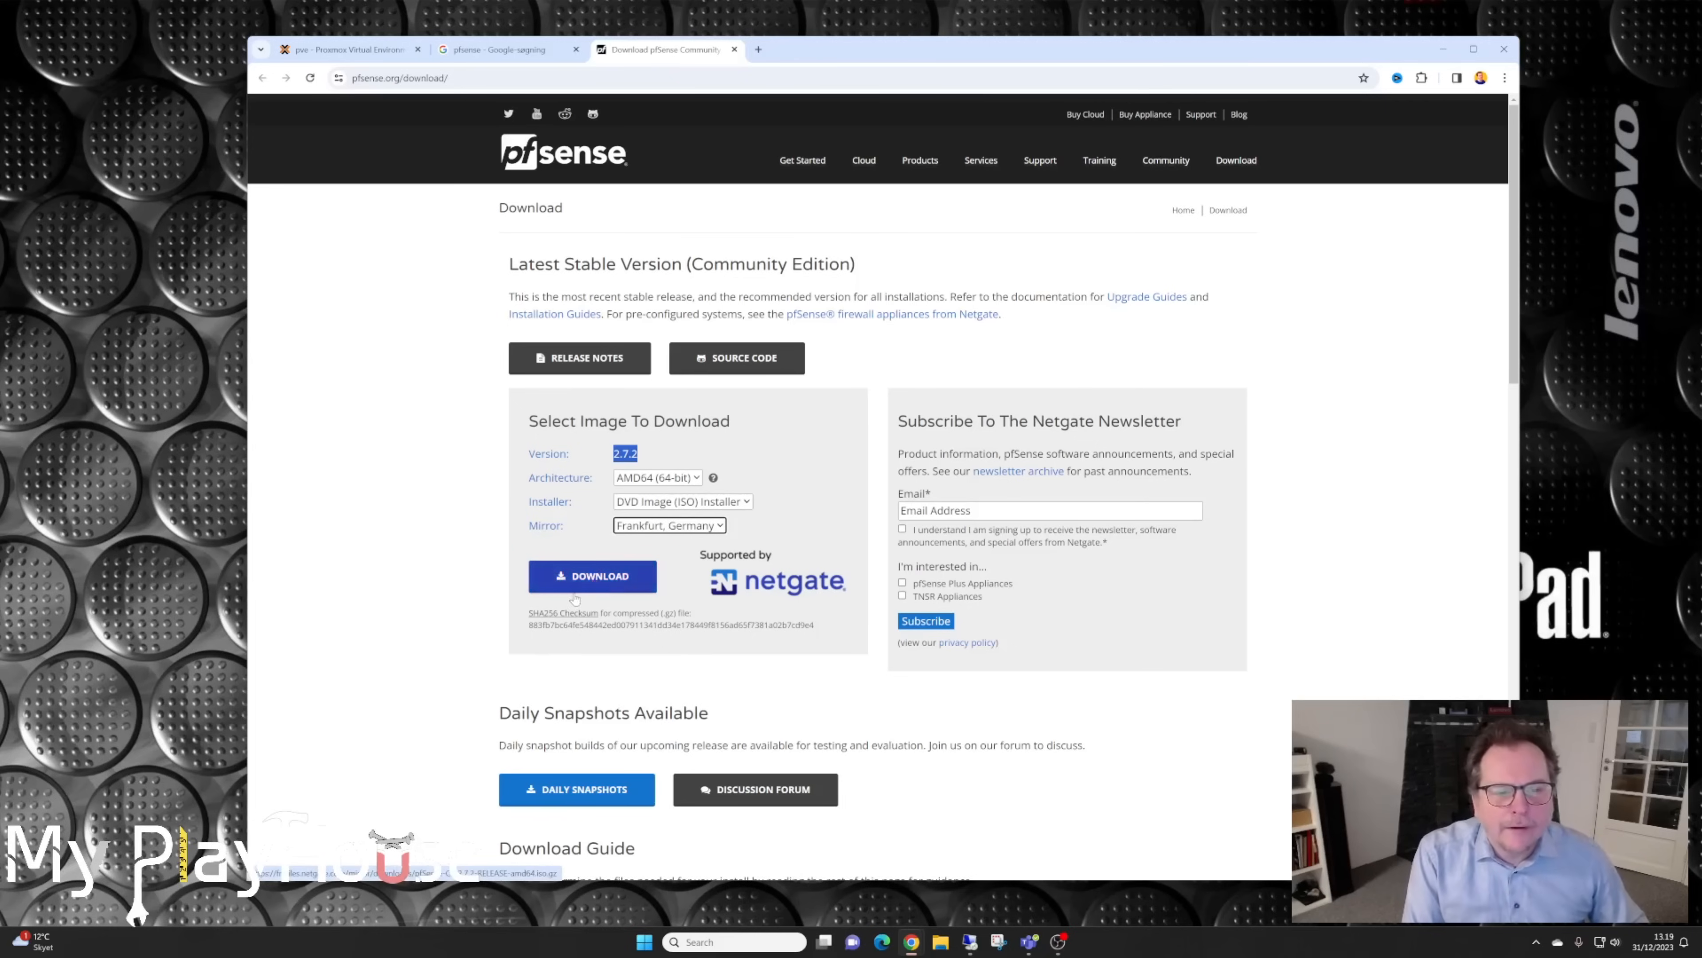
click(586, 578)
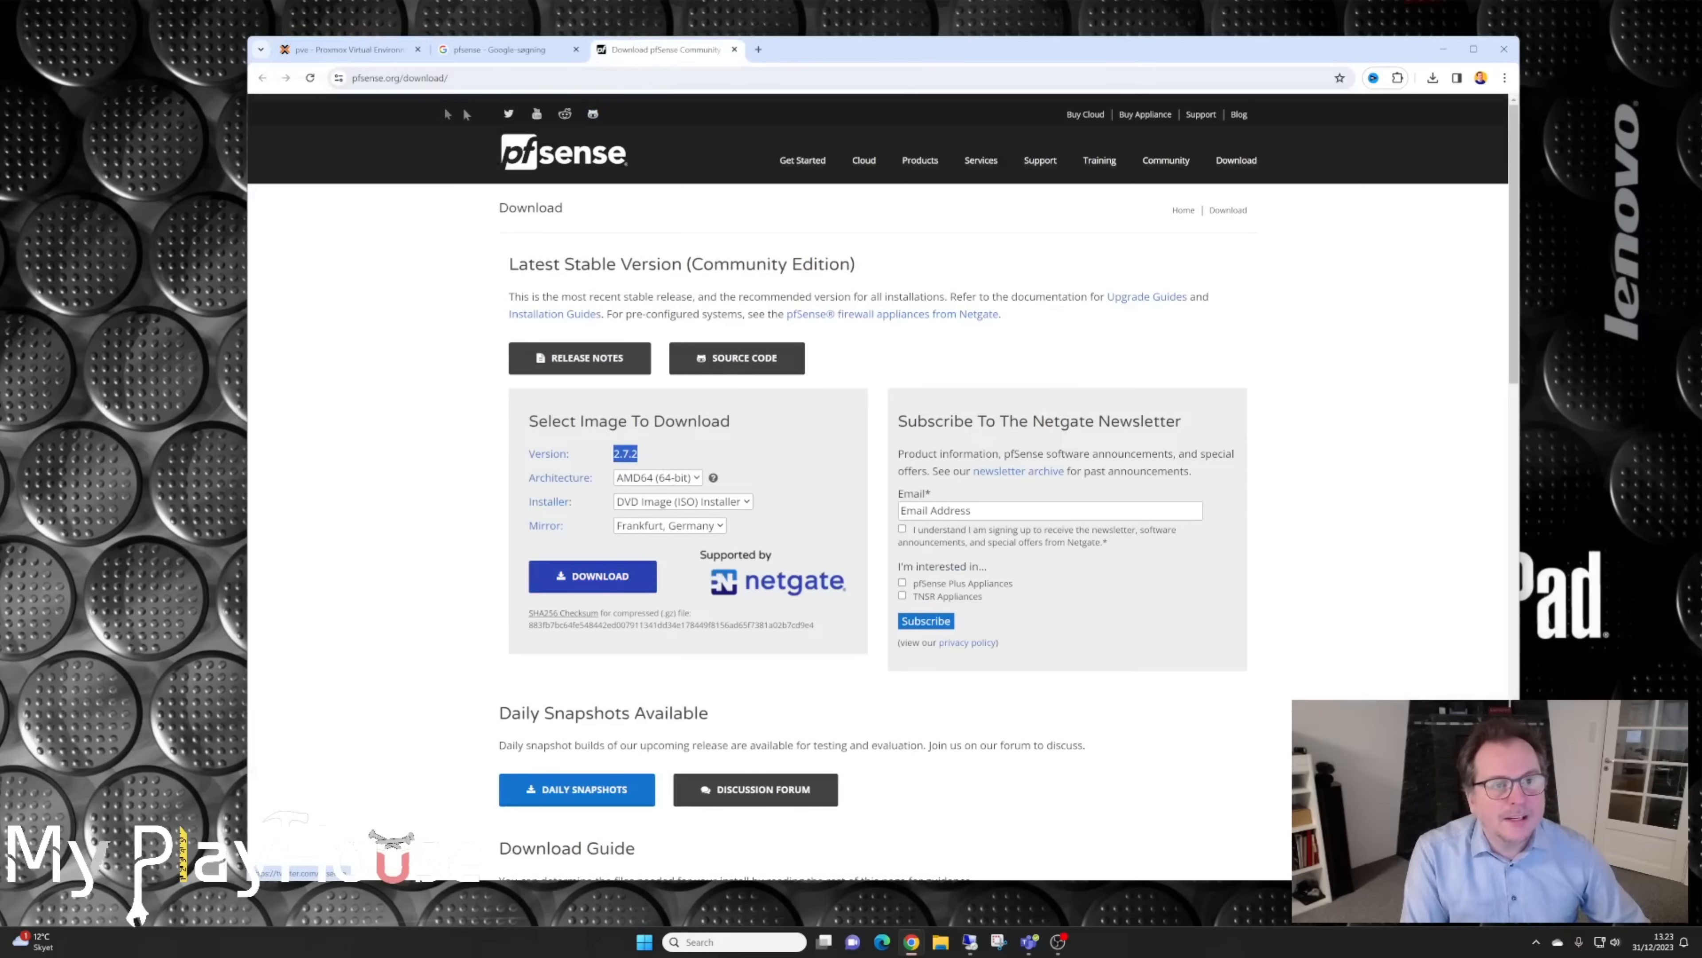
Step: Switch to Proxmox, start an ISO image upload to the local storage on pve, and browse to the Downloads folder for the file
click(345, 52)
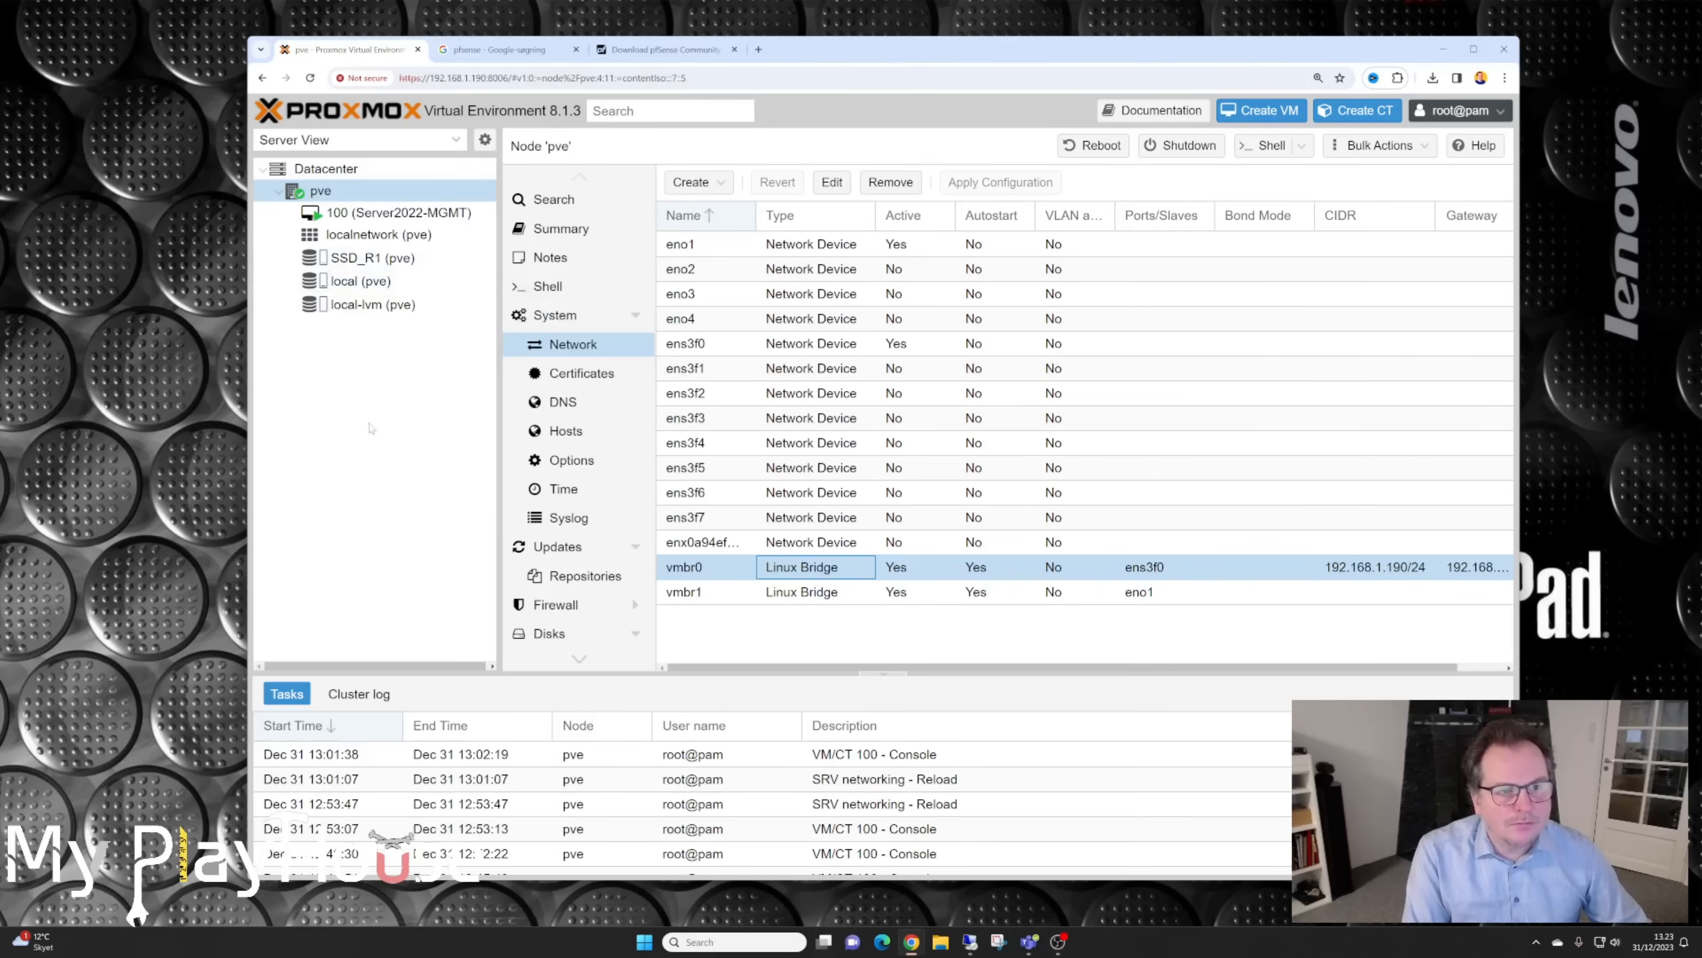
click(351, 282)
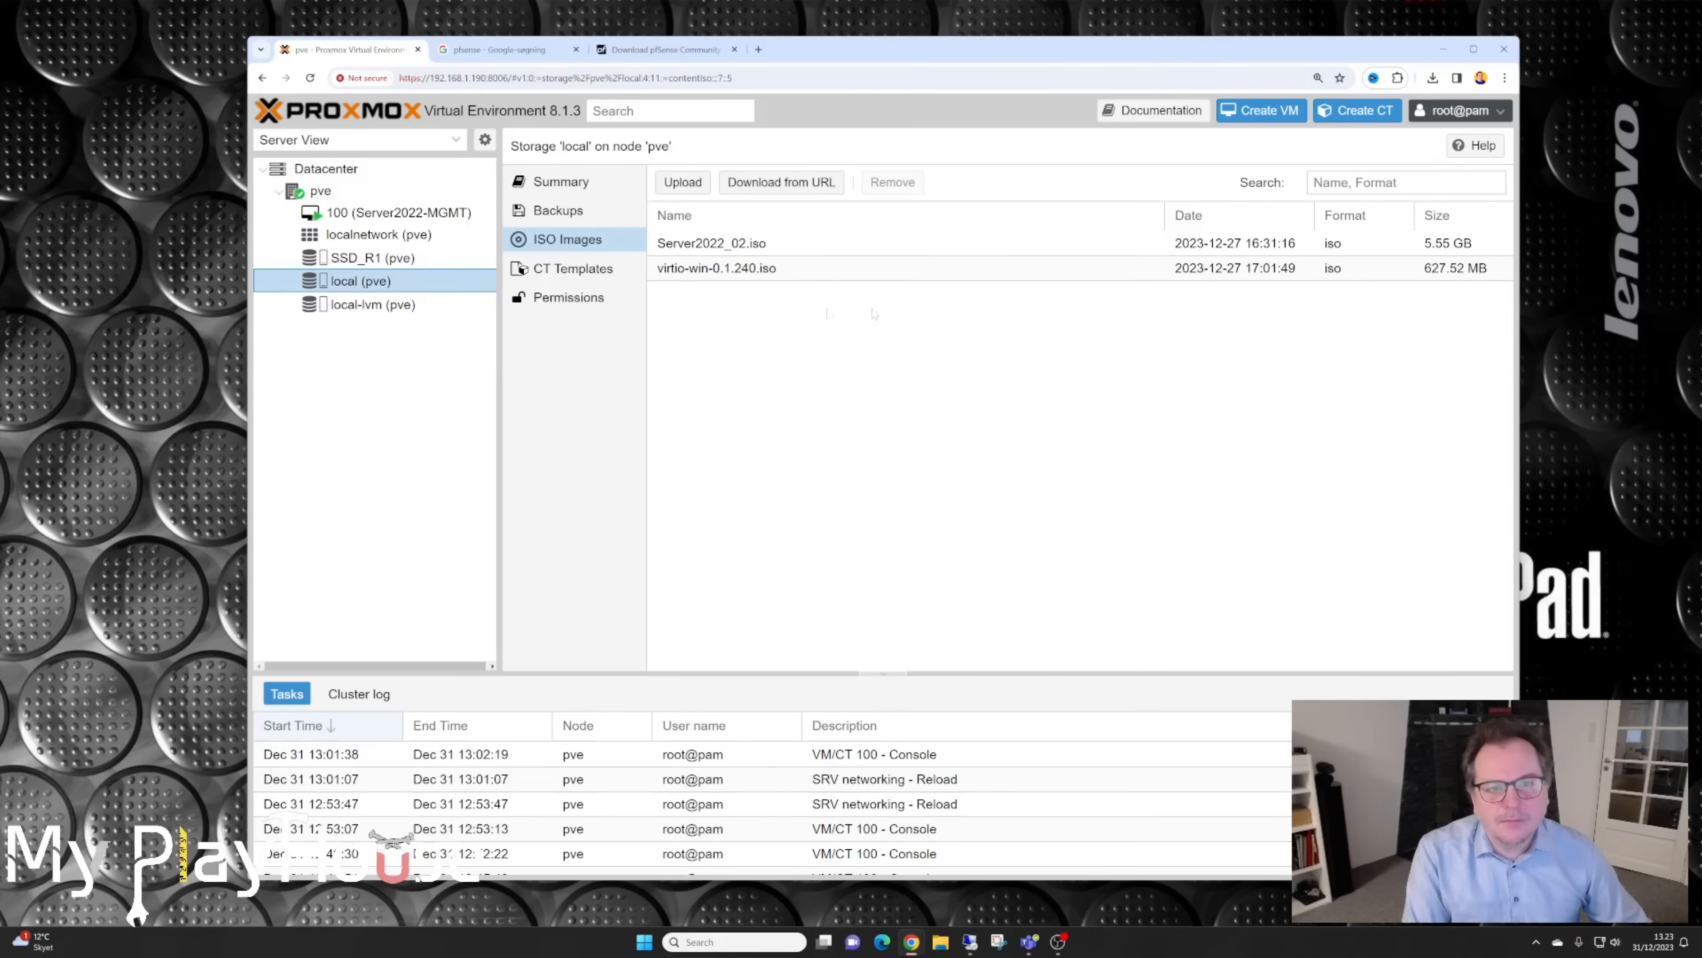
click(684, 183)
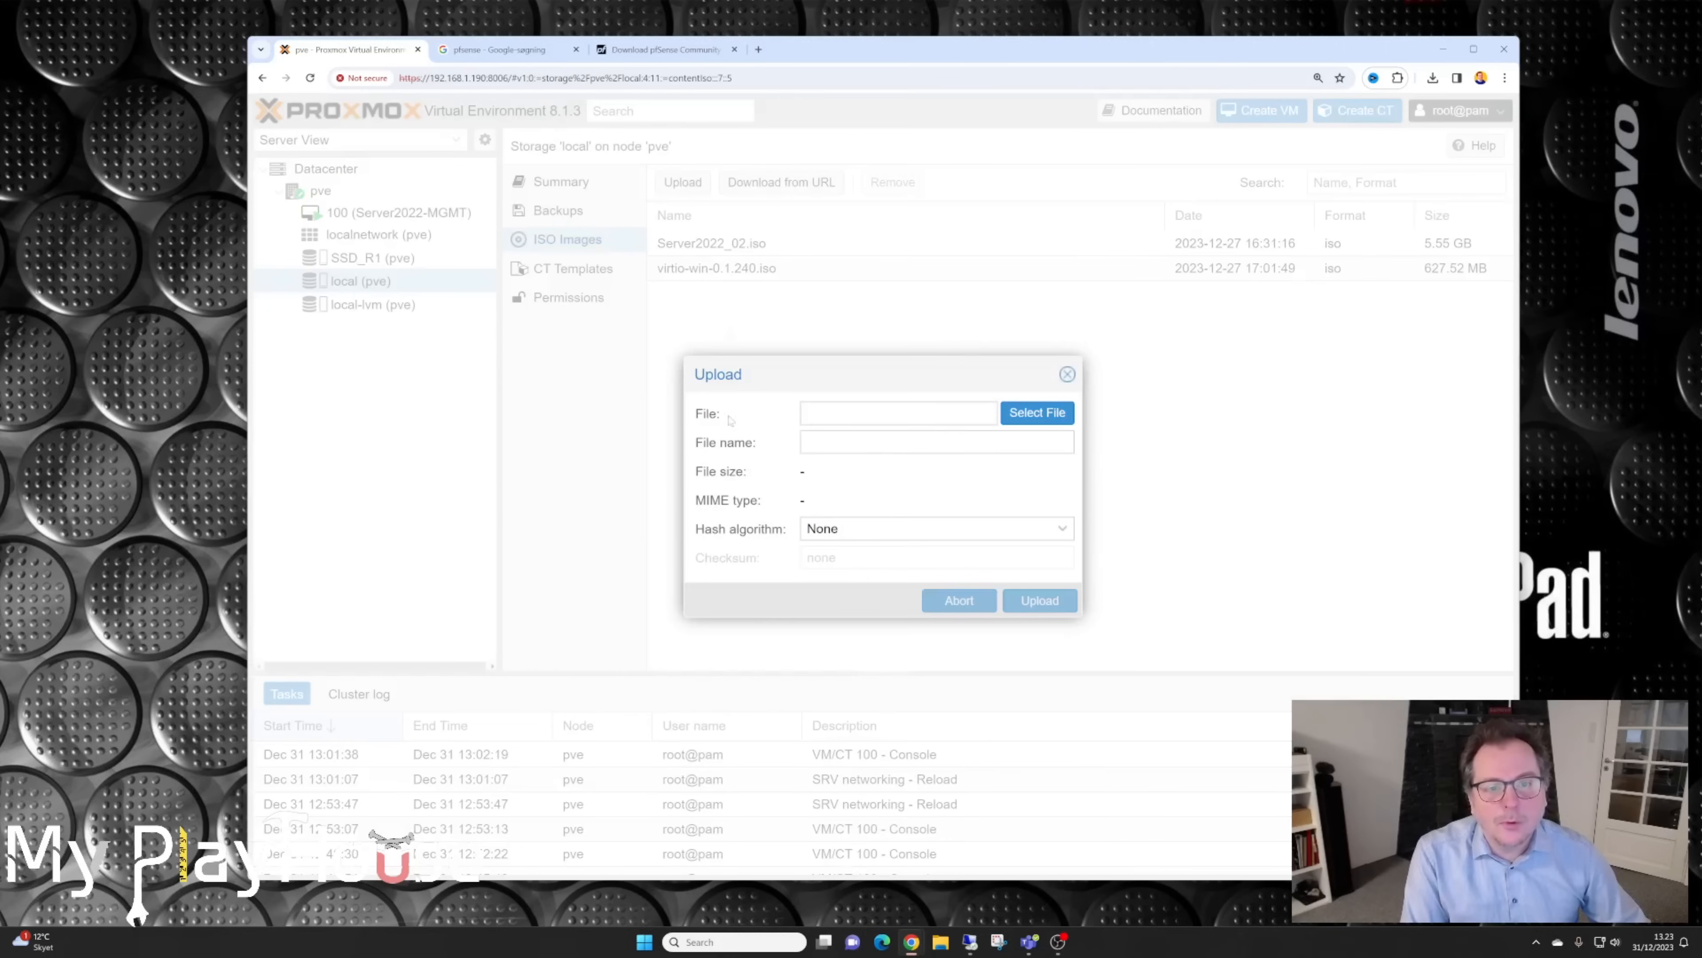
click(1061, 421)
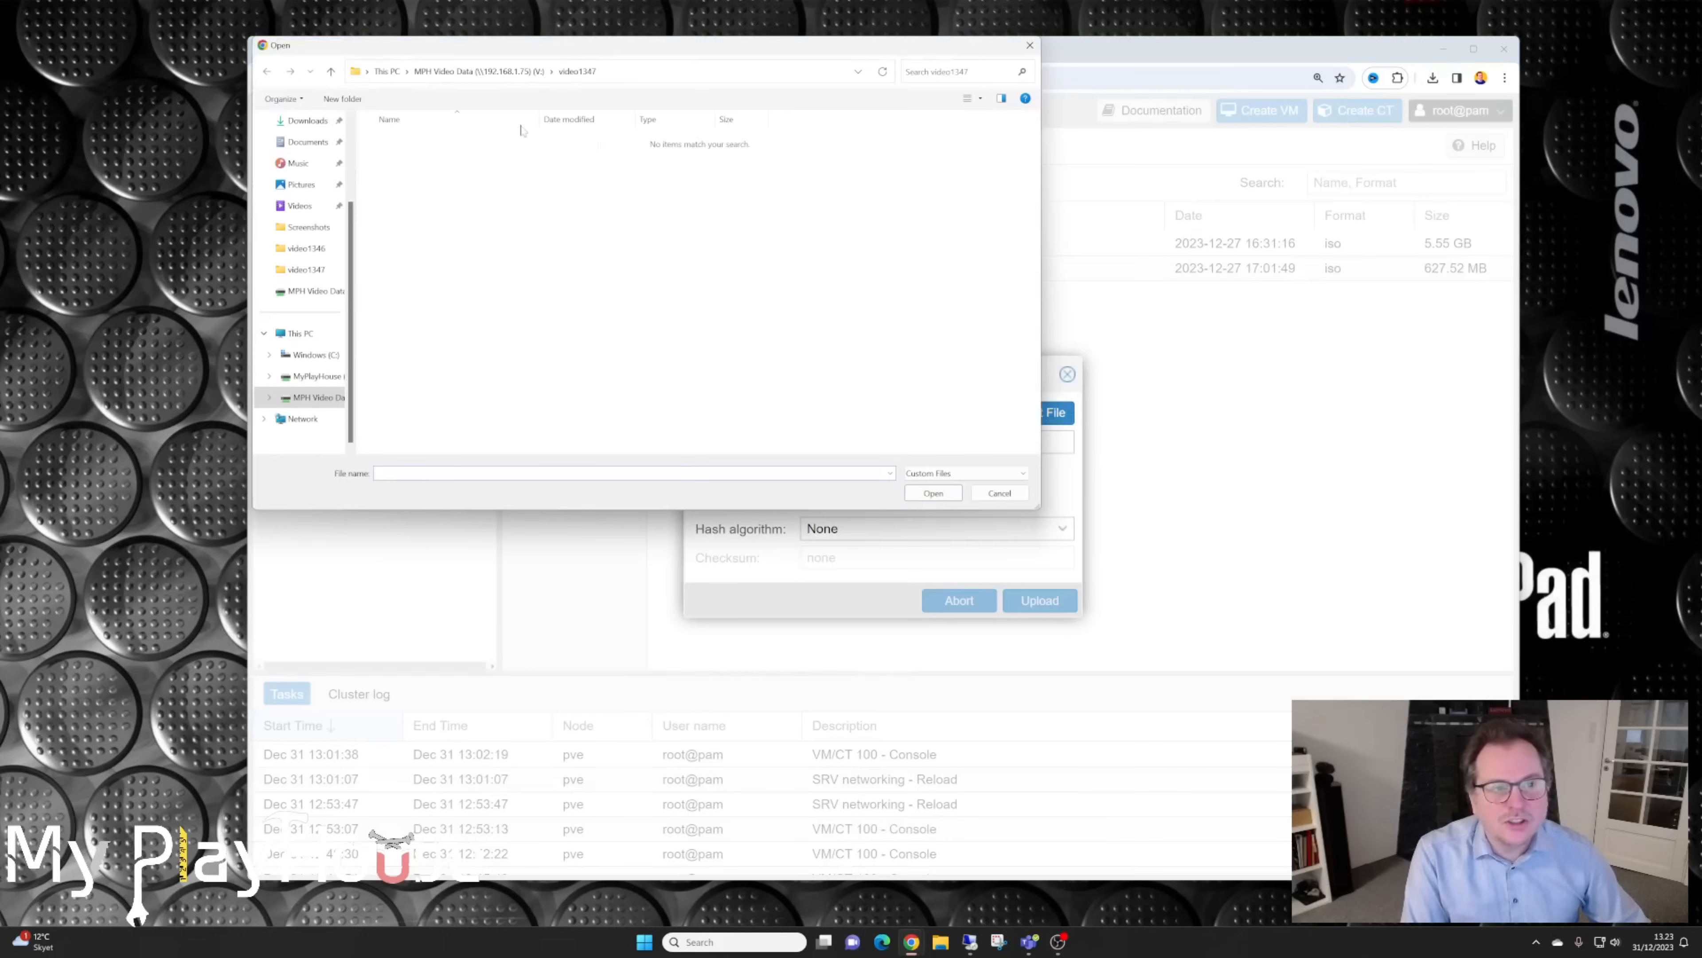
click(310, 122)
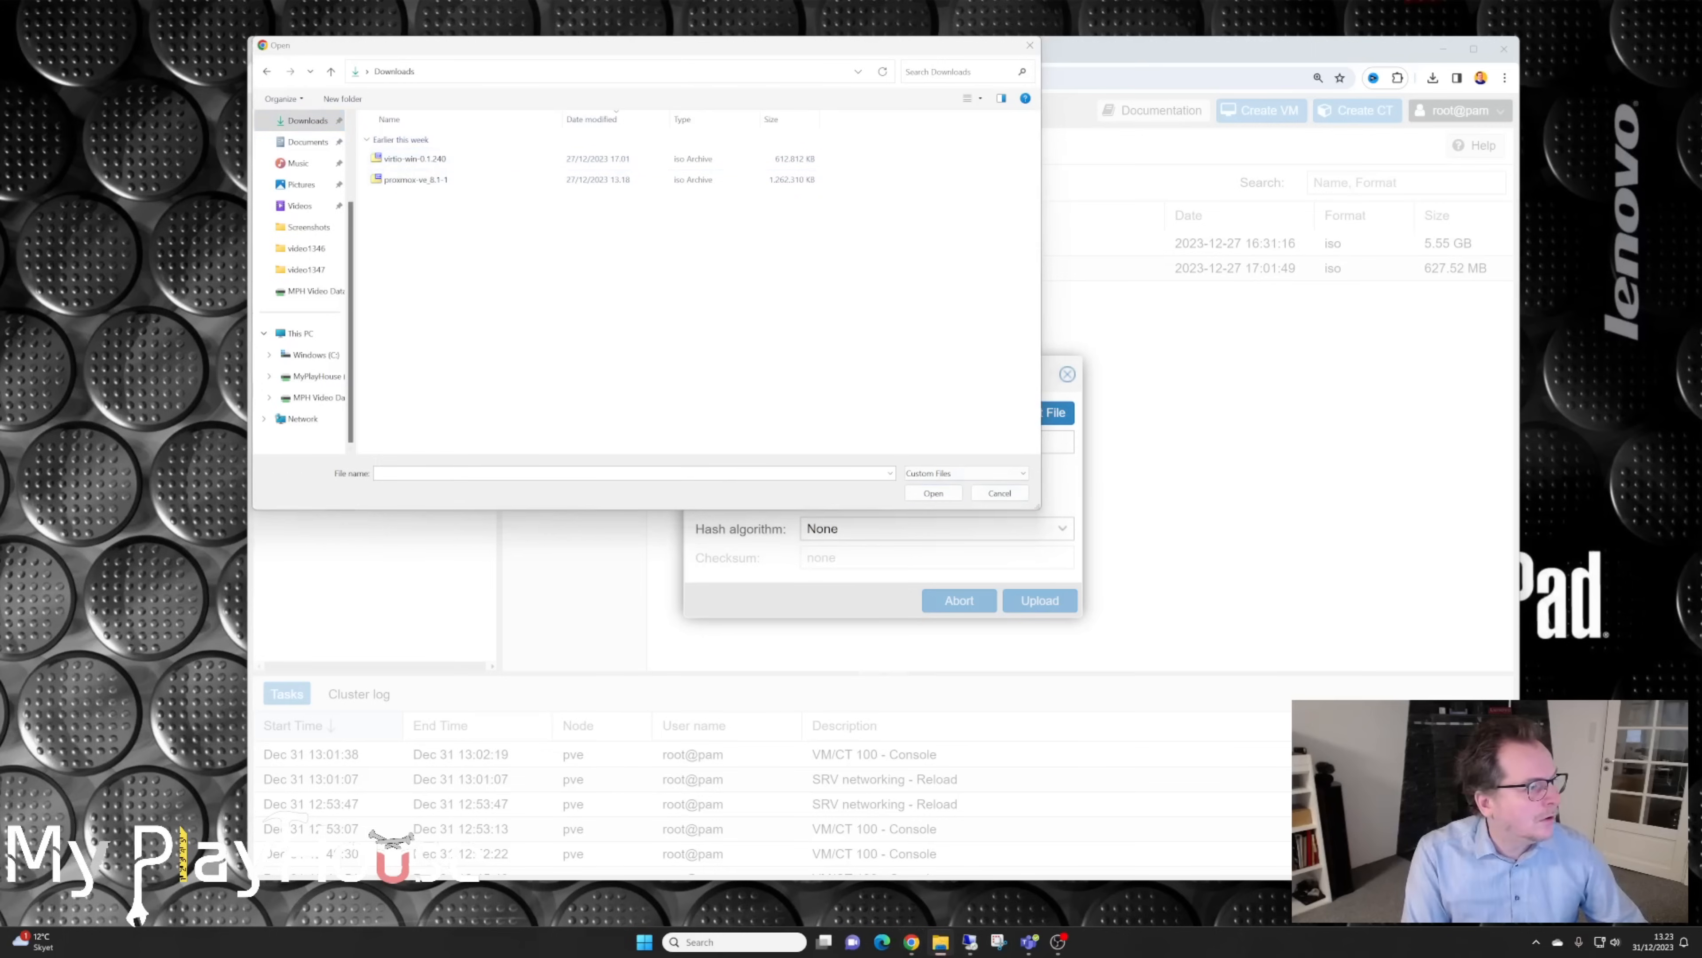
Step: Open the downloaded pfSense-CE-2.7.2 .gz archive in 7-Zip just once and extract its ISO into the Downloads folder
drag(1701, 221, 318, 186)
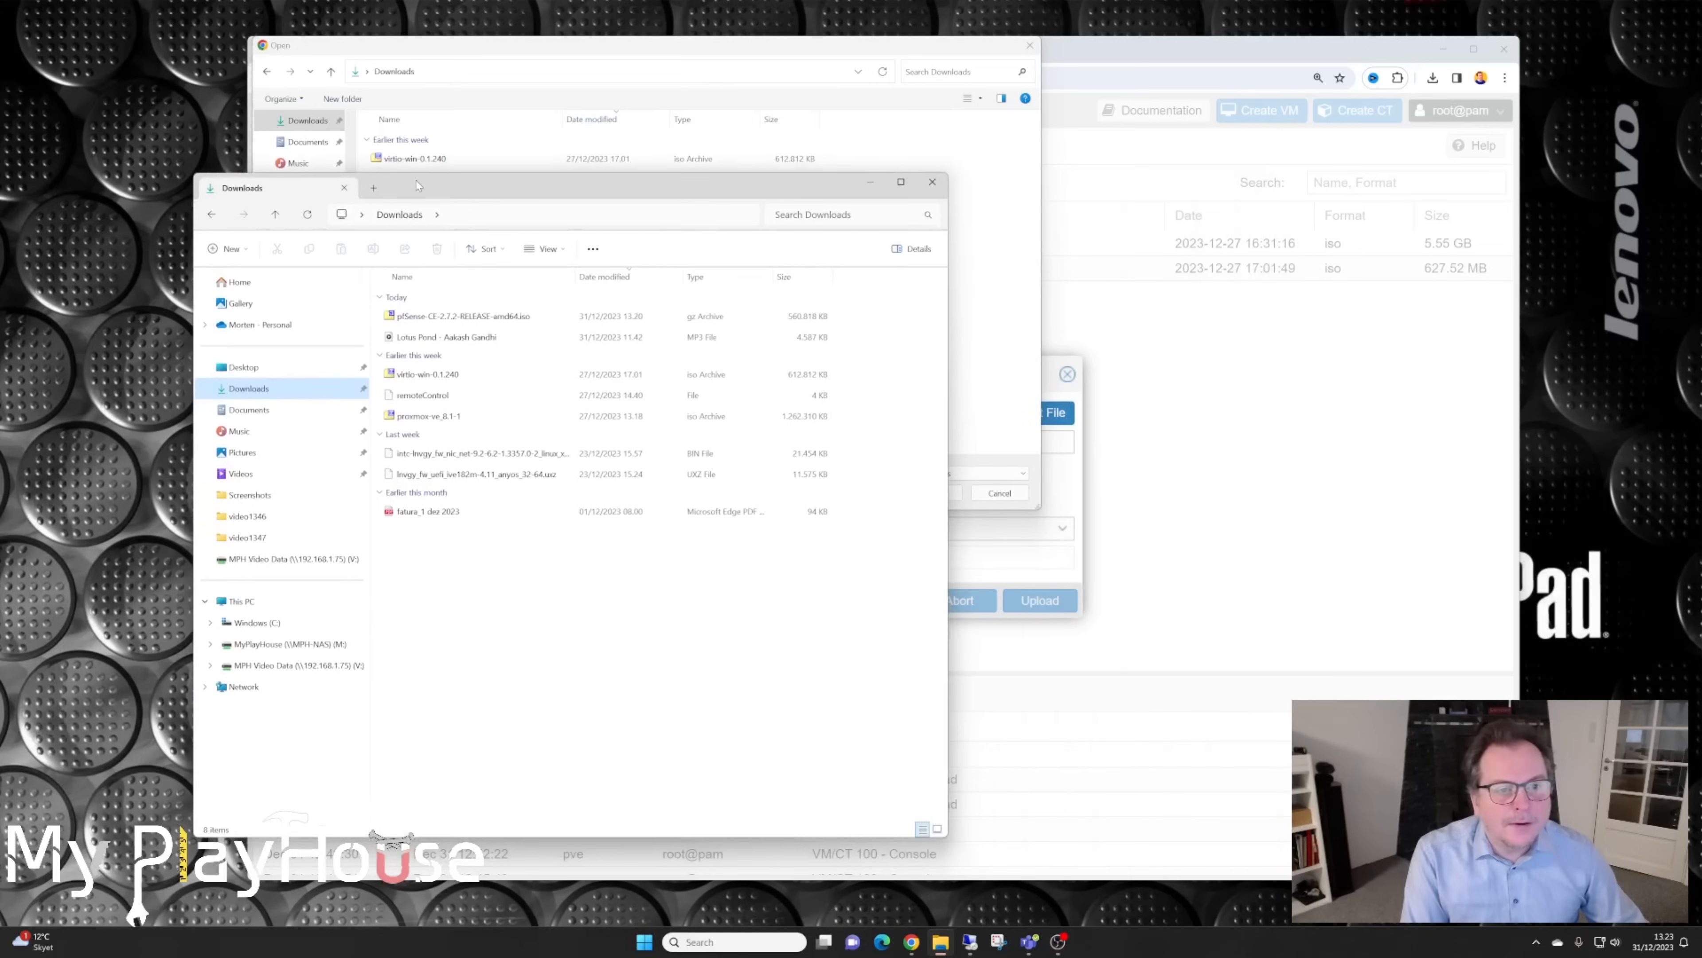
click(462, 322)
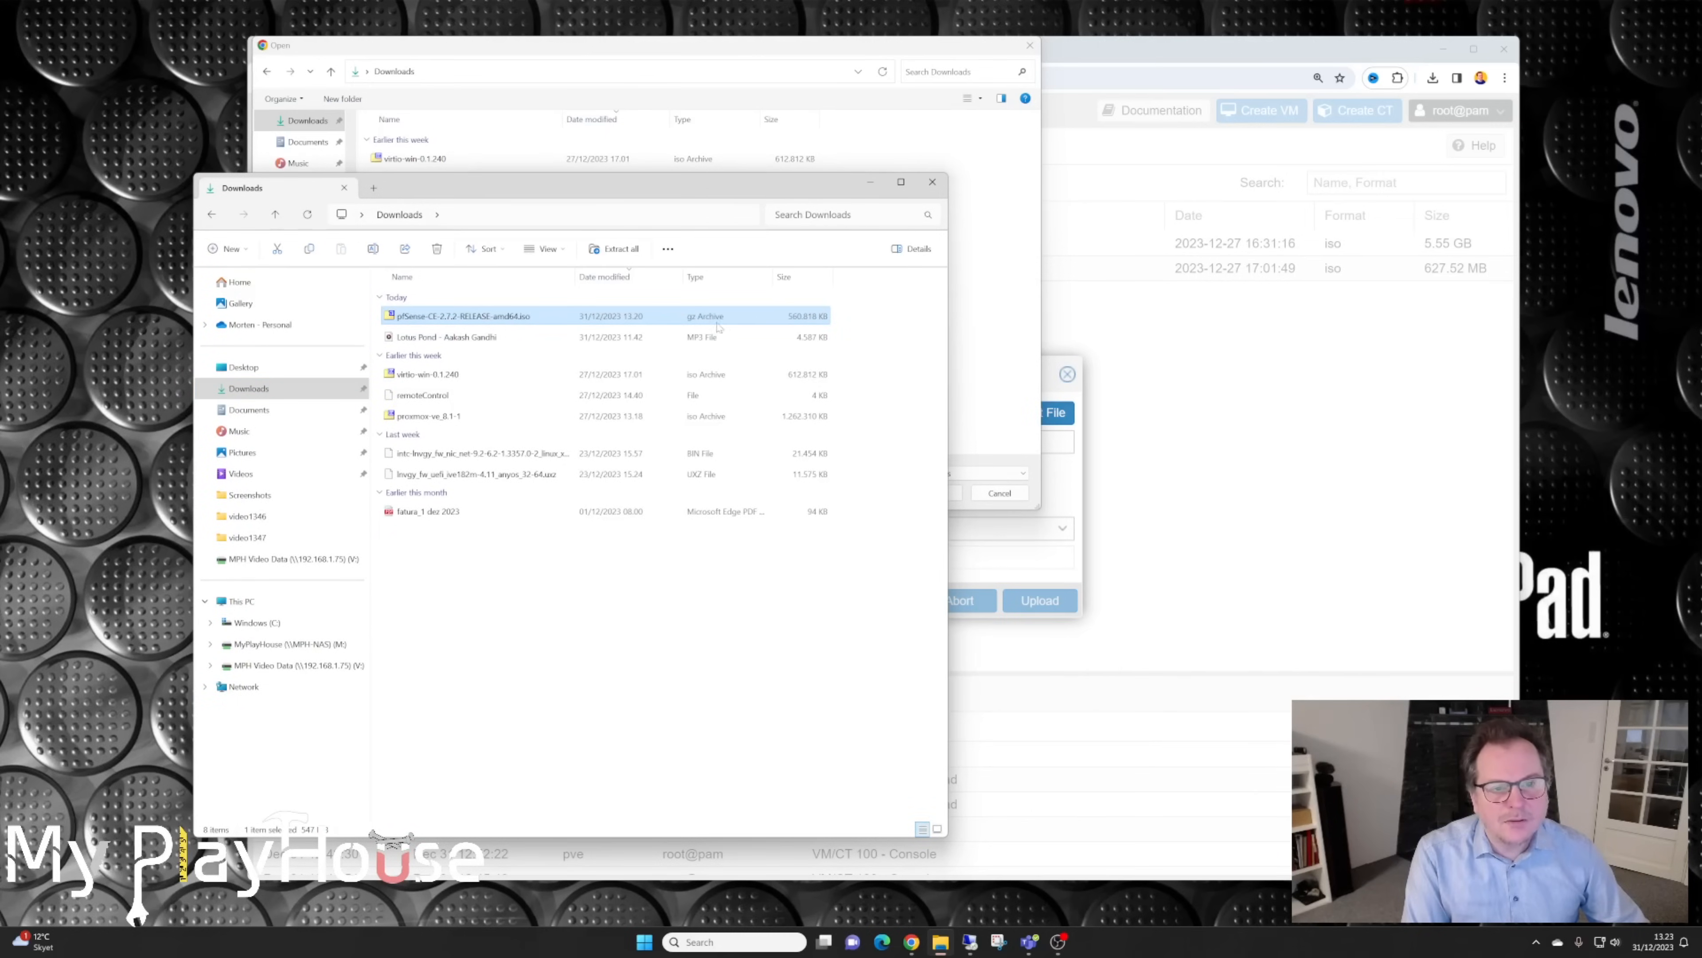
double_click(439, 316)
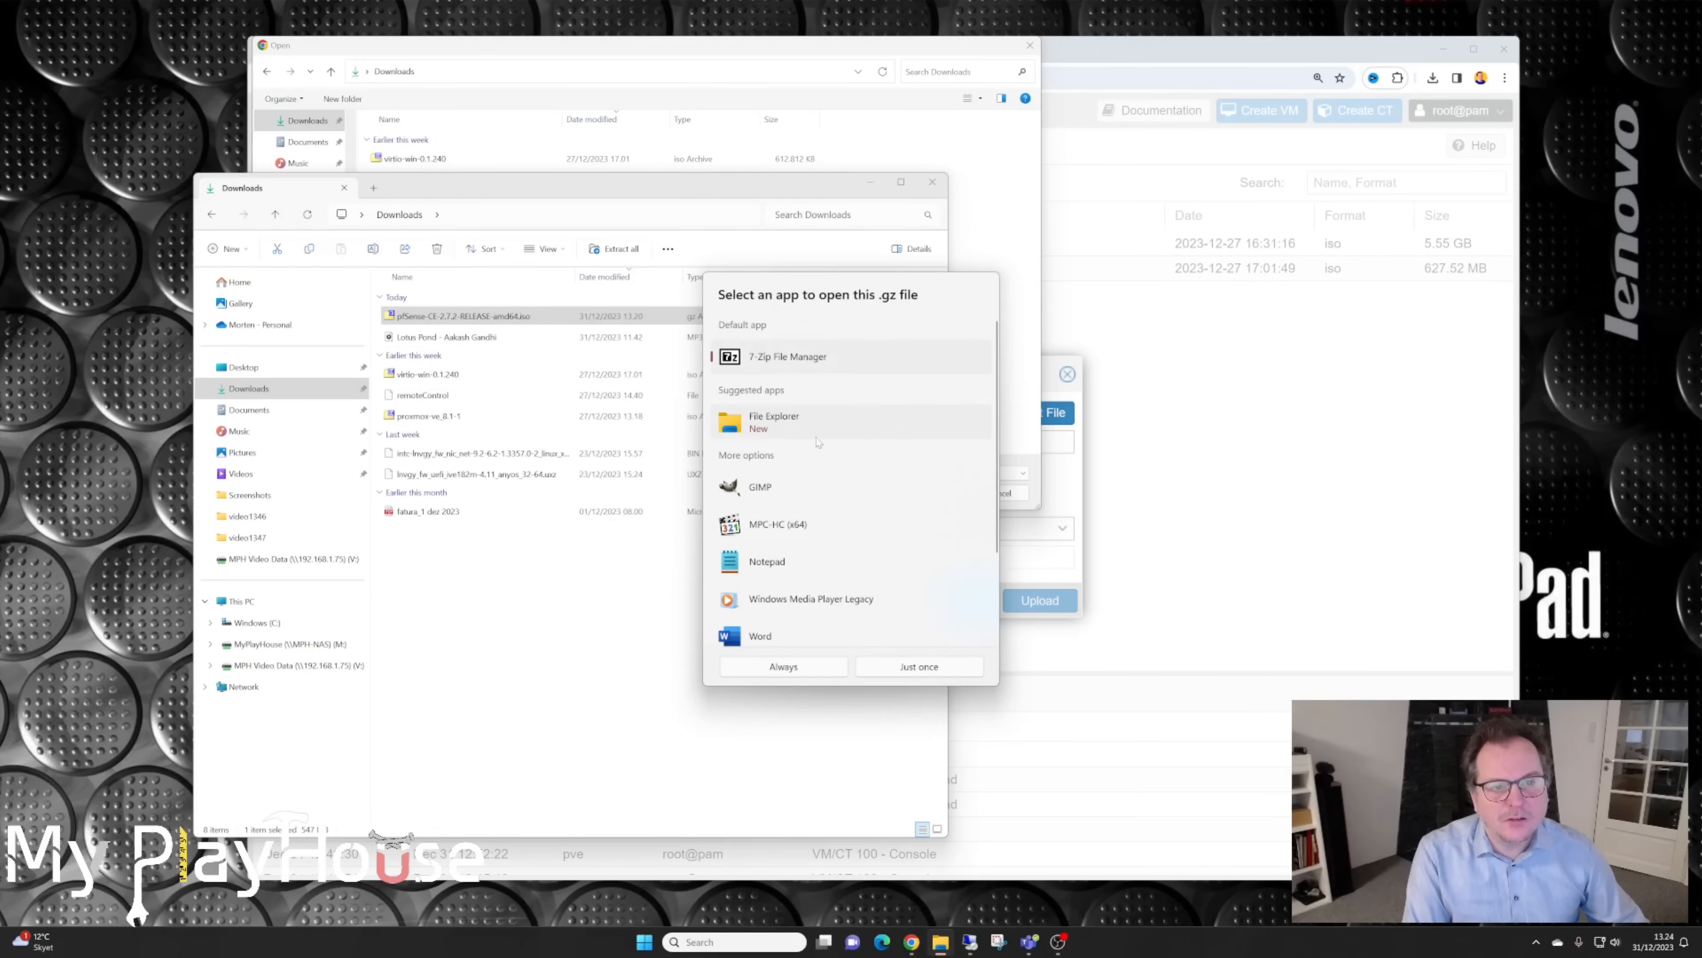
click(888, 670)
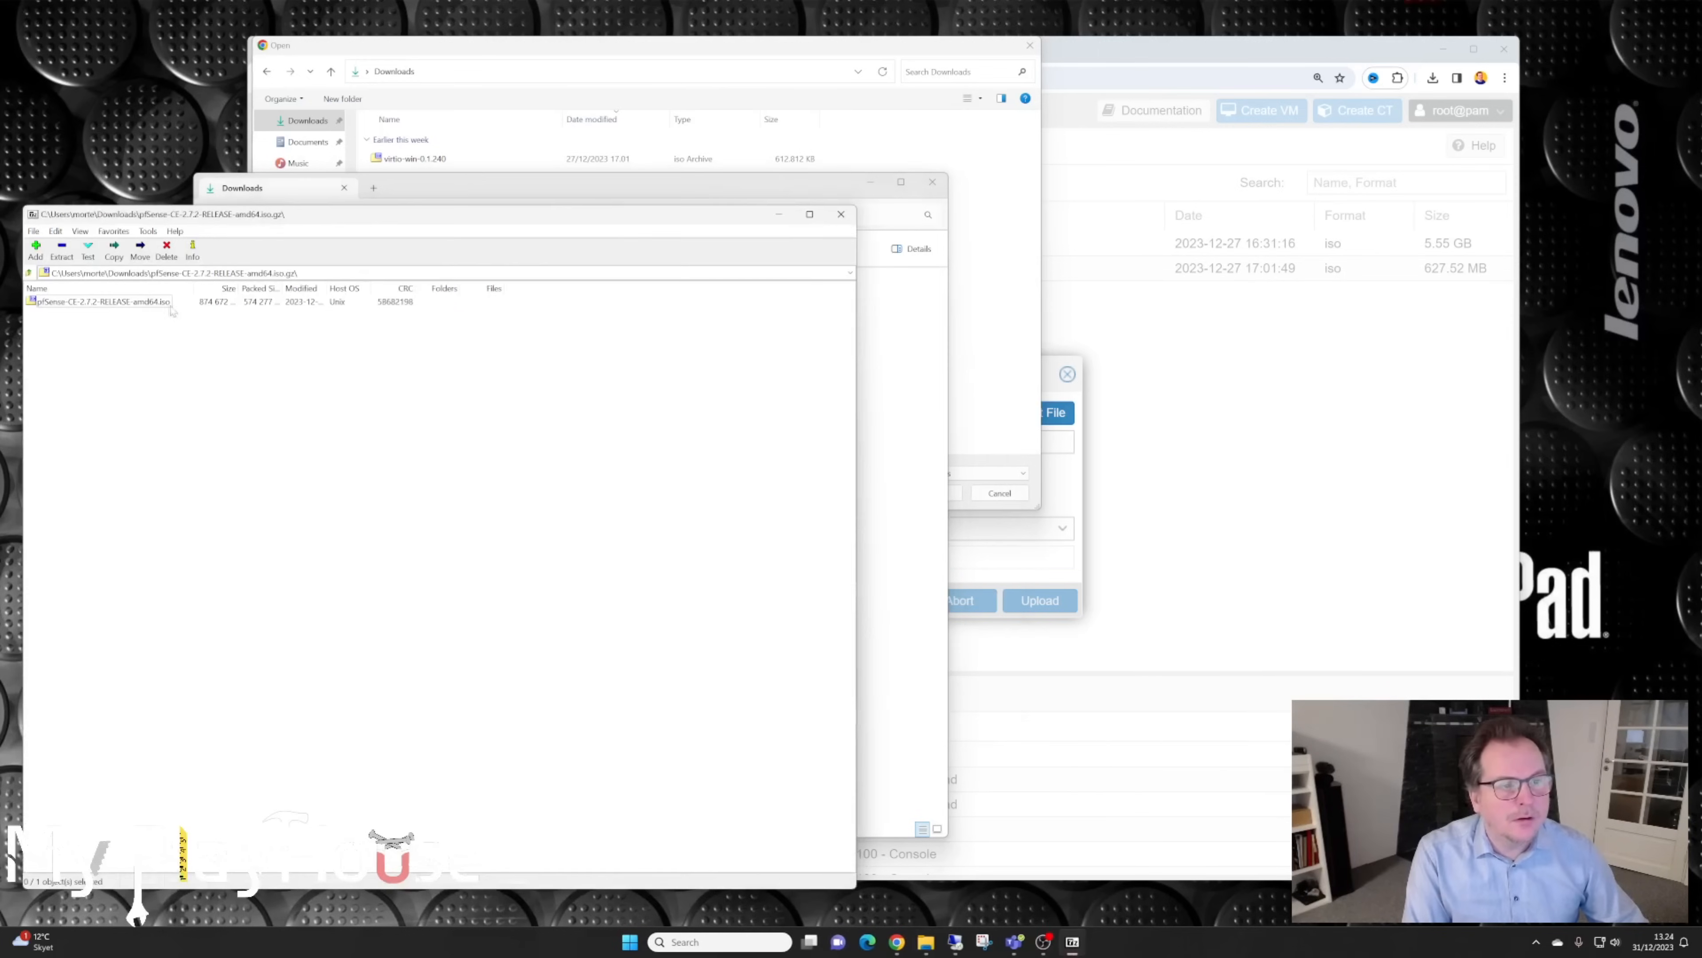
drag(566, 215, 1391, 239)
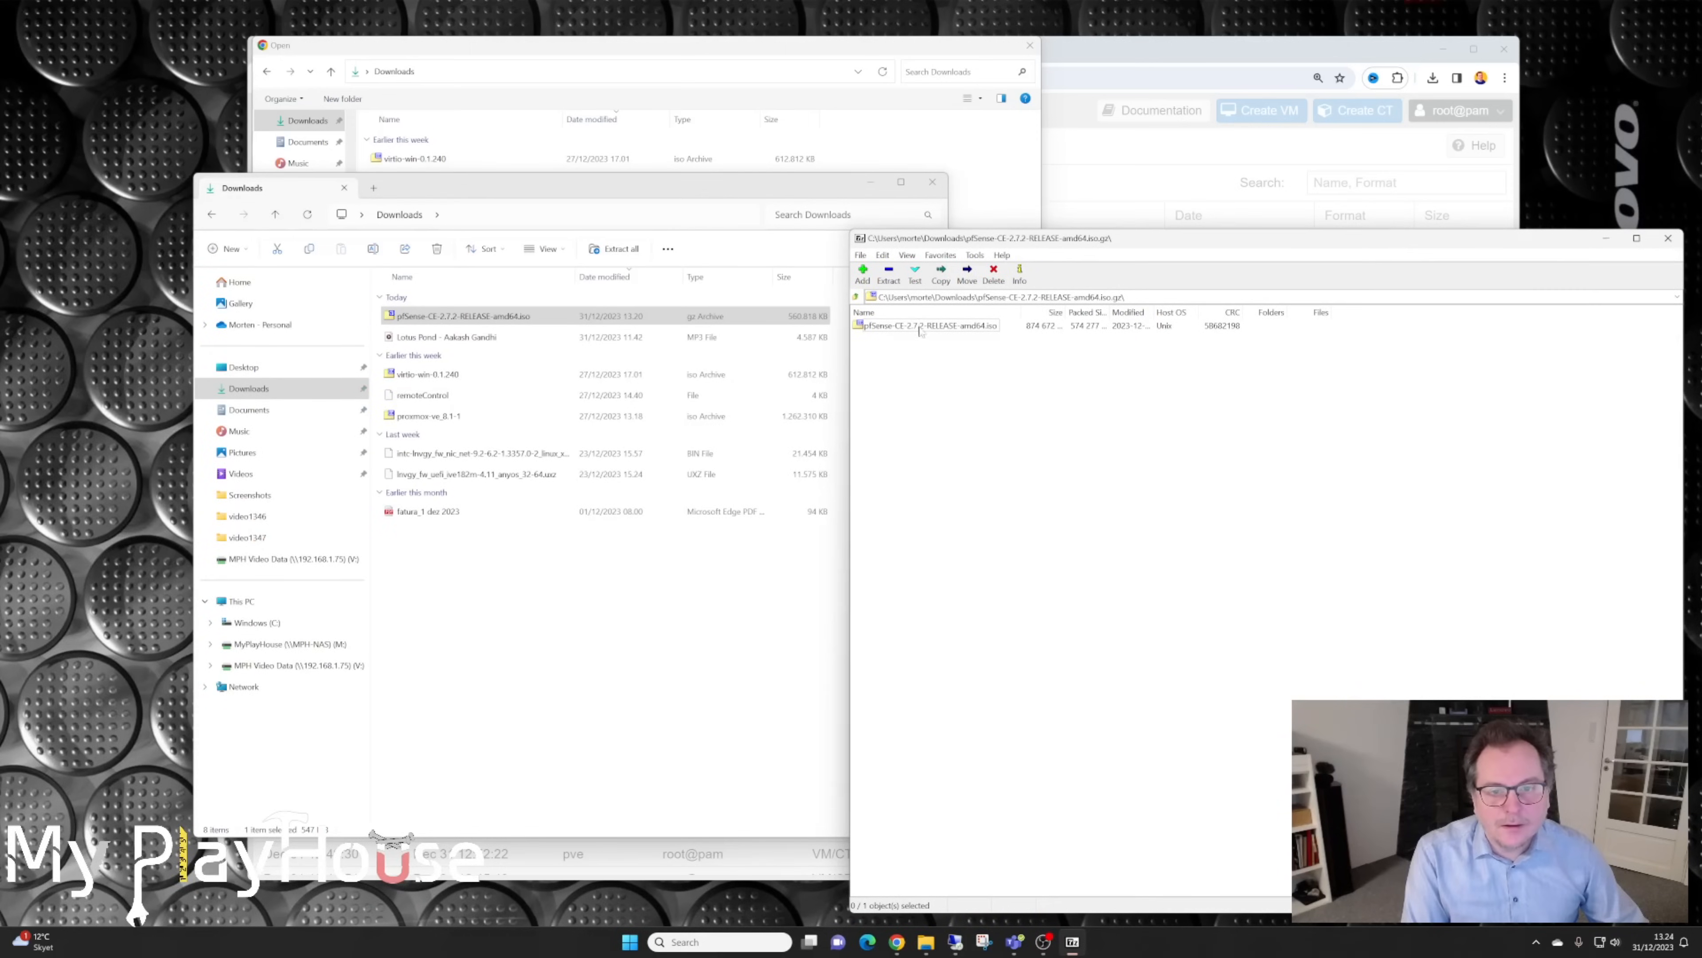
drag(923, 332, 563, 598)
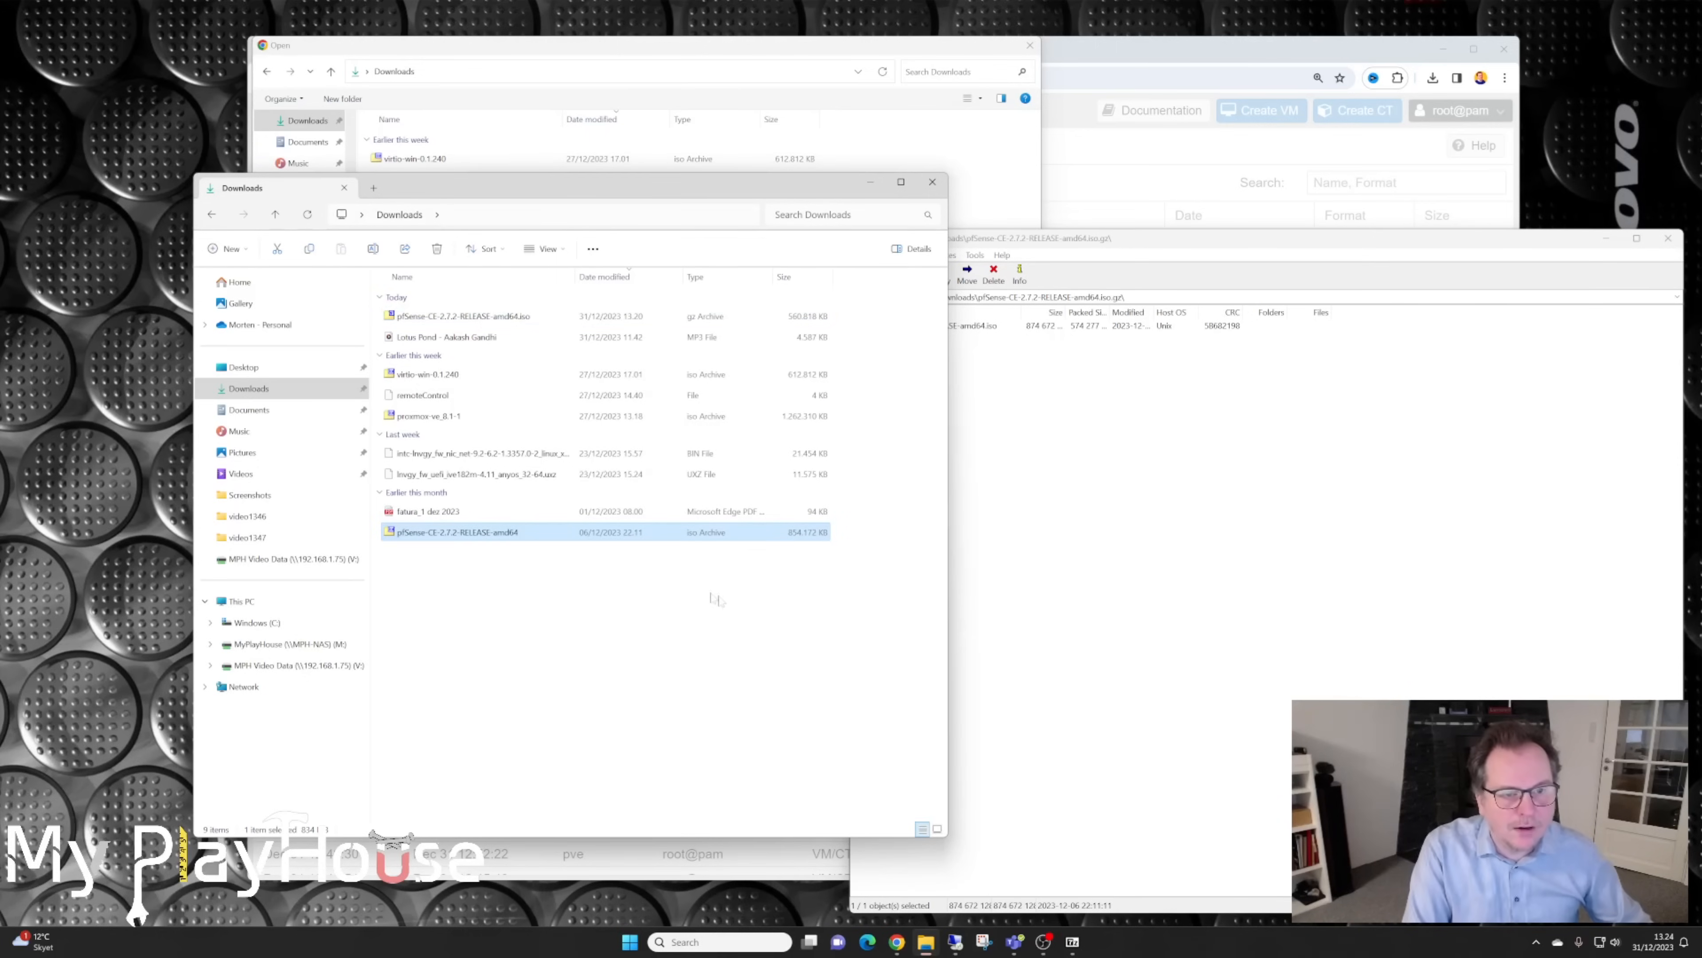
Step: Delete the pfSense .gz archive from Downloads, closing 7-Zip to release it, and close the Downloads window
right_click(462, 318)
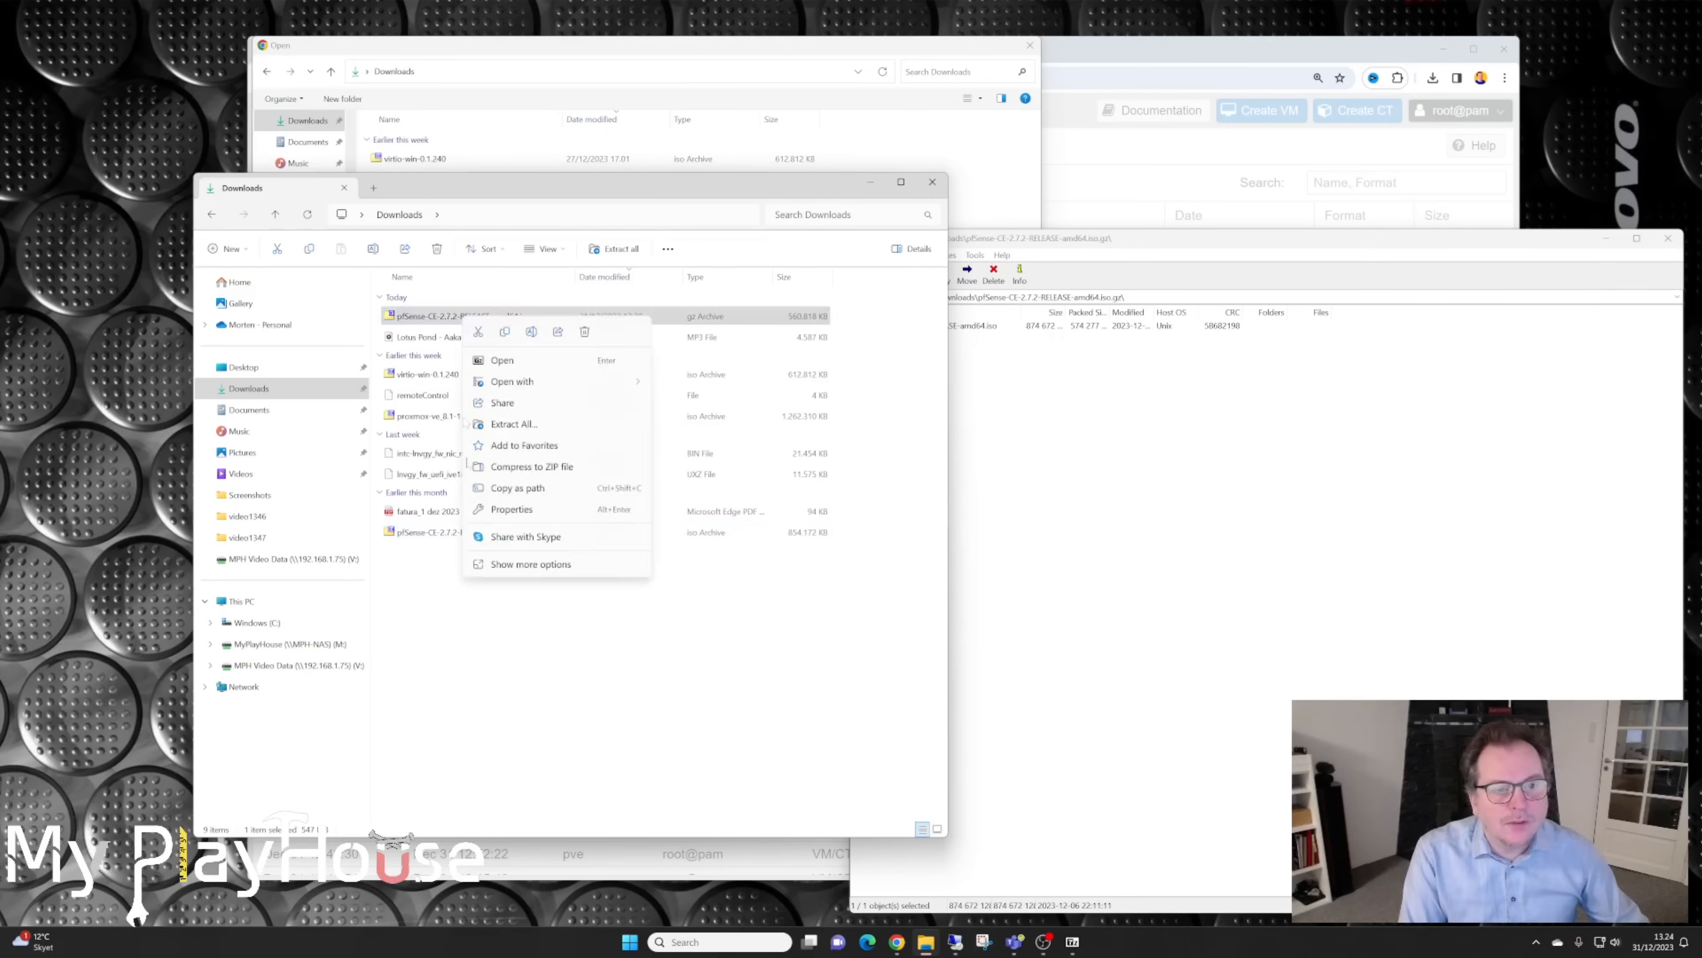
click(586, 332)
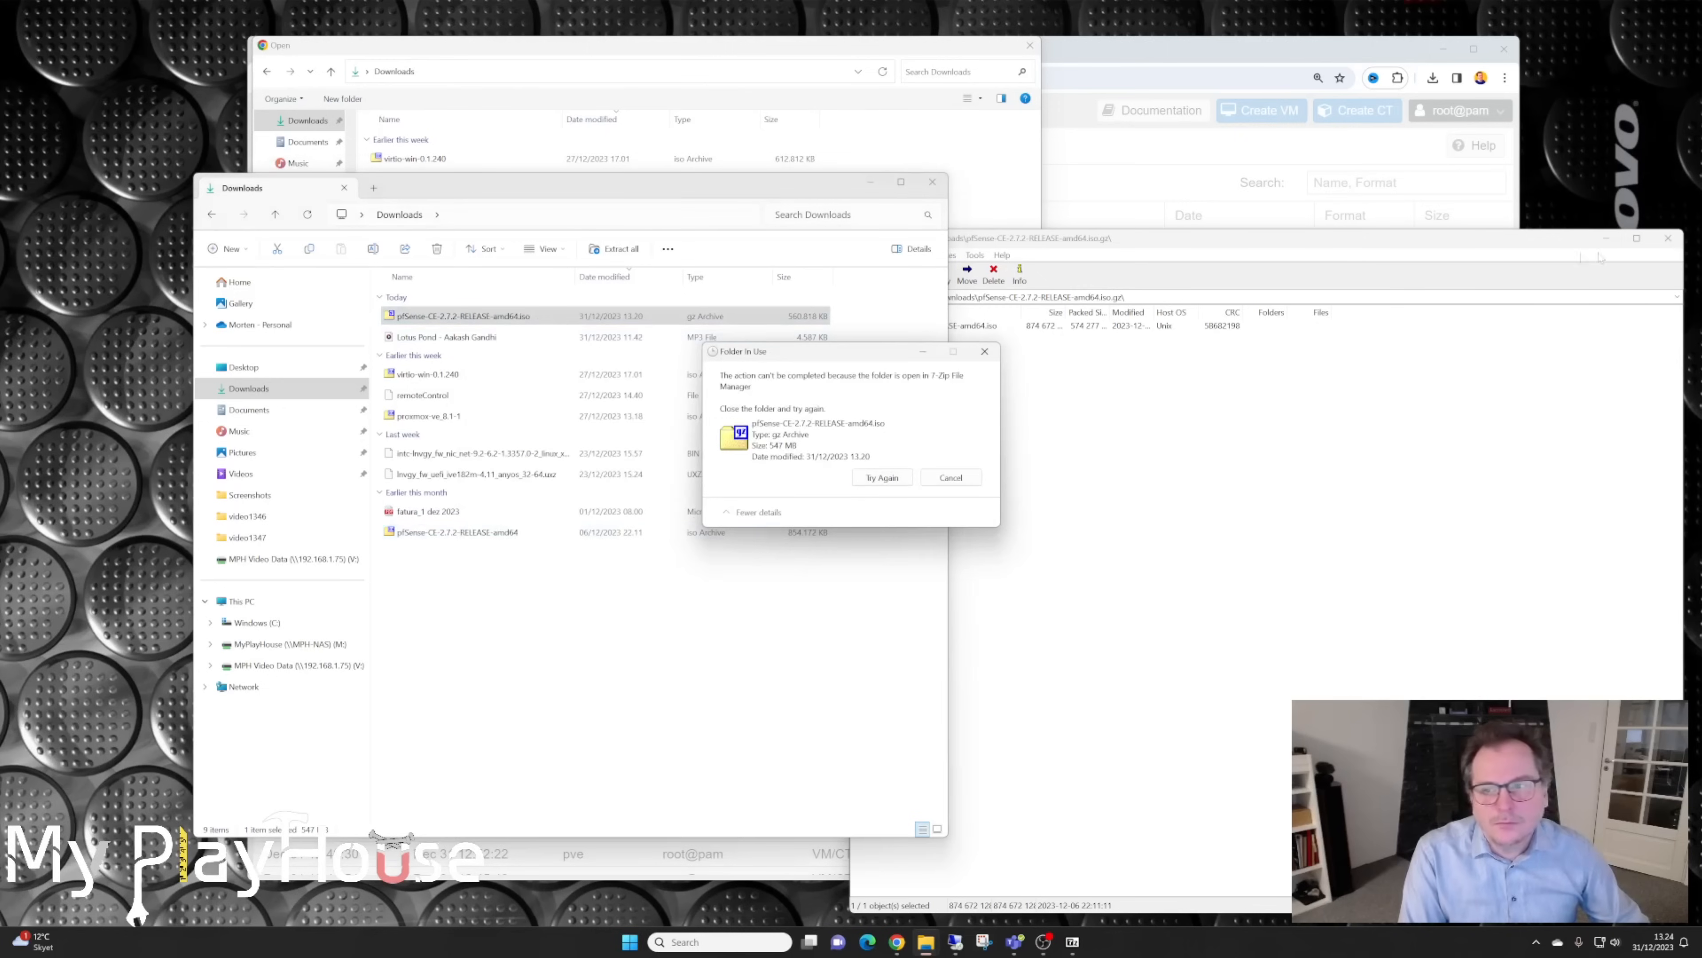
click(1668, 238)
click(865, 478)
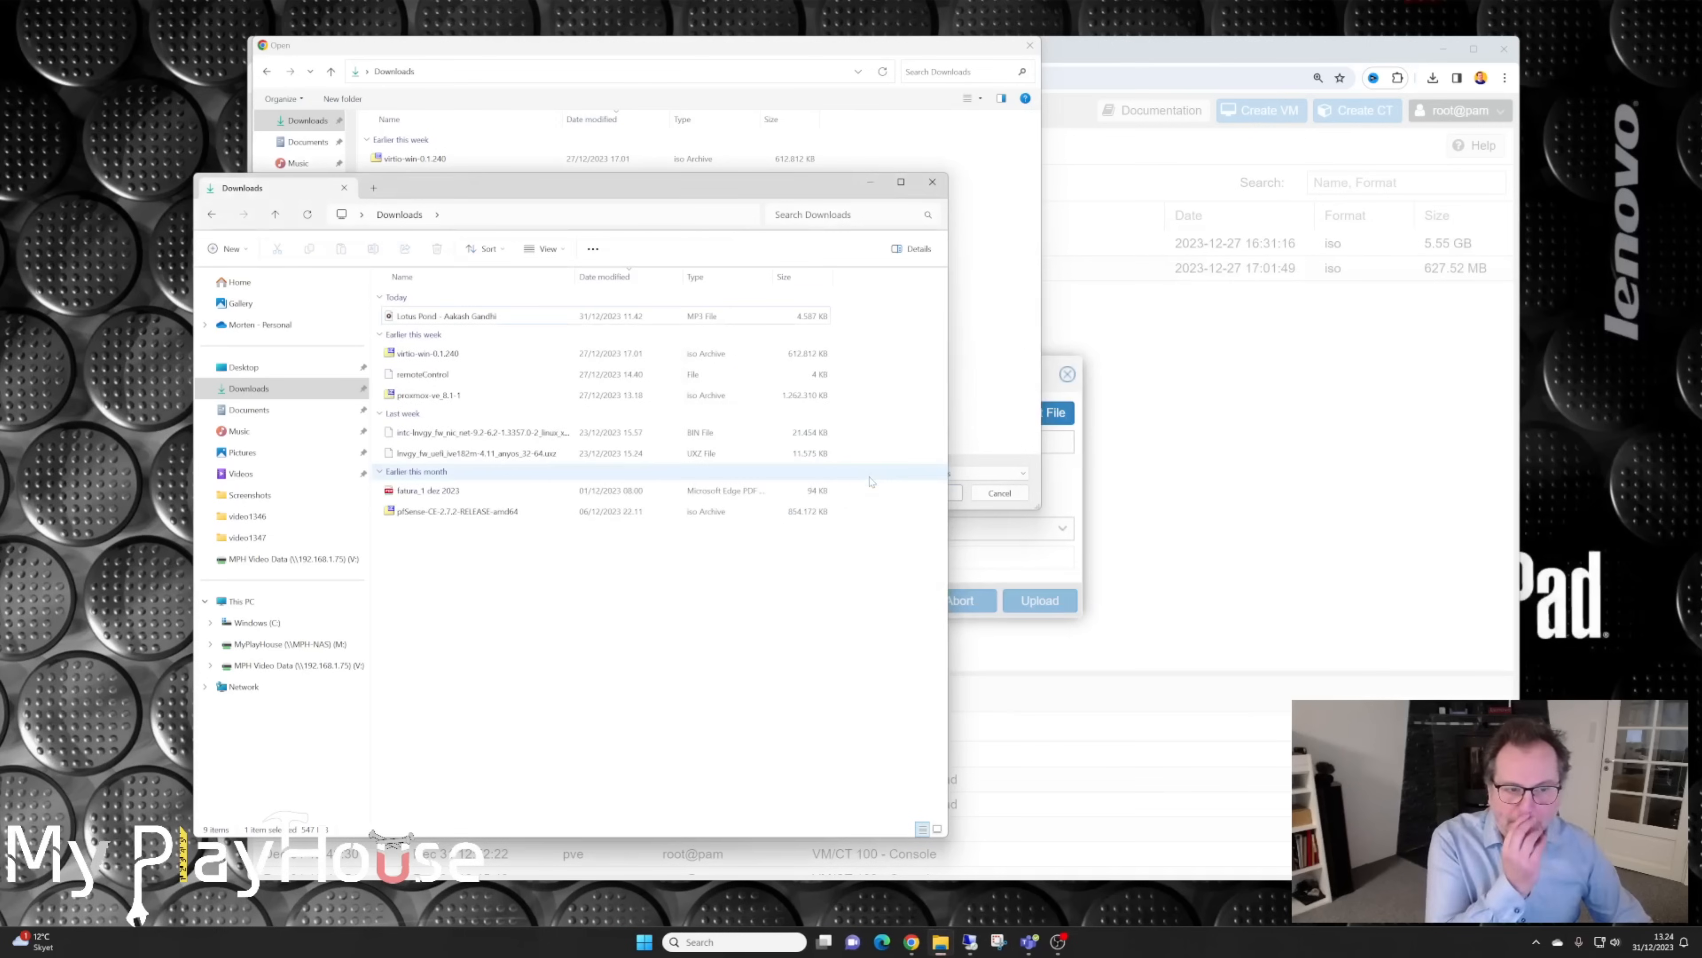
click(435, 513)
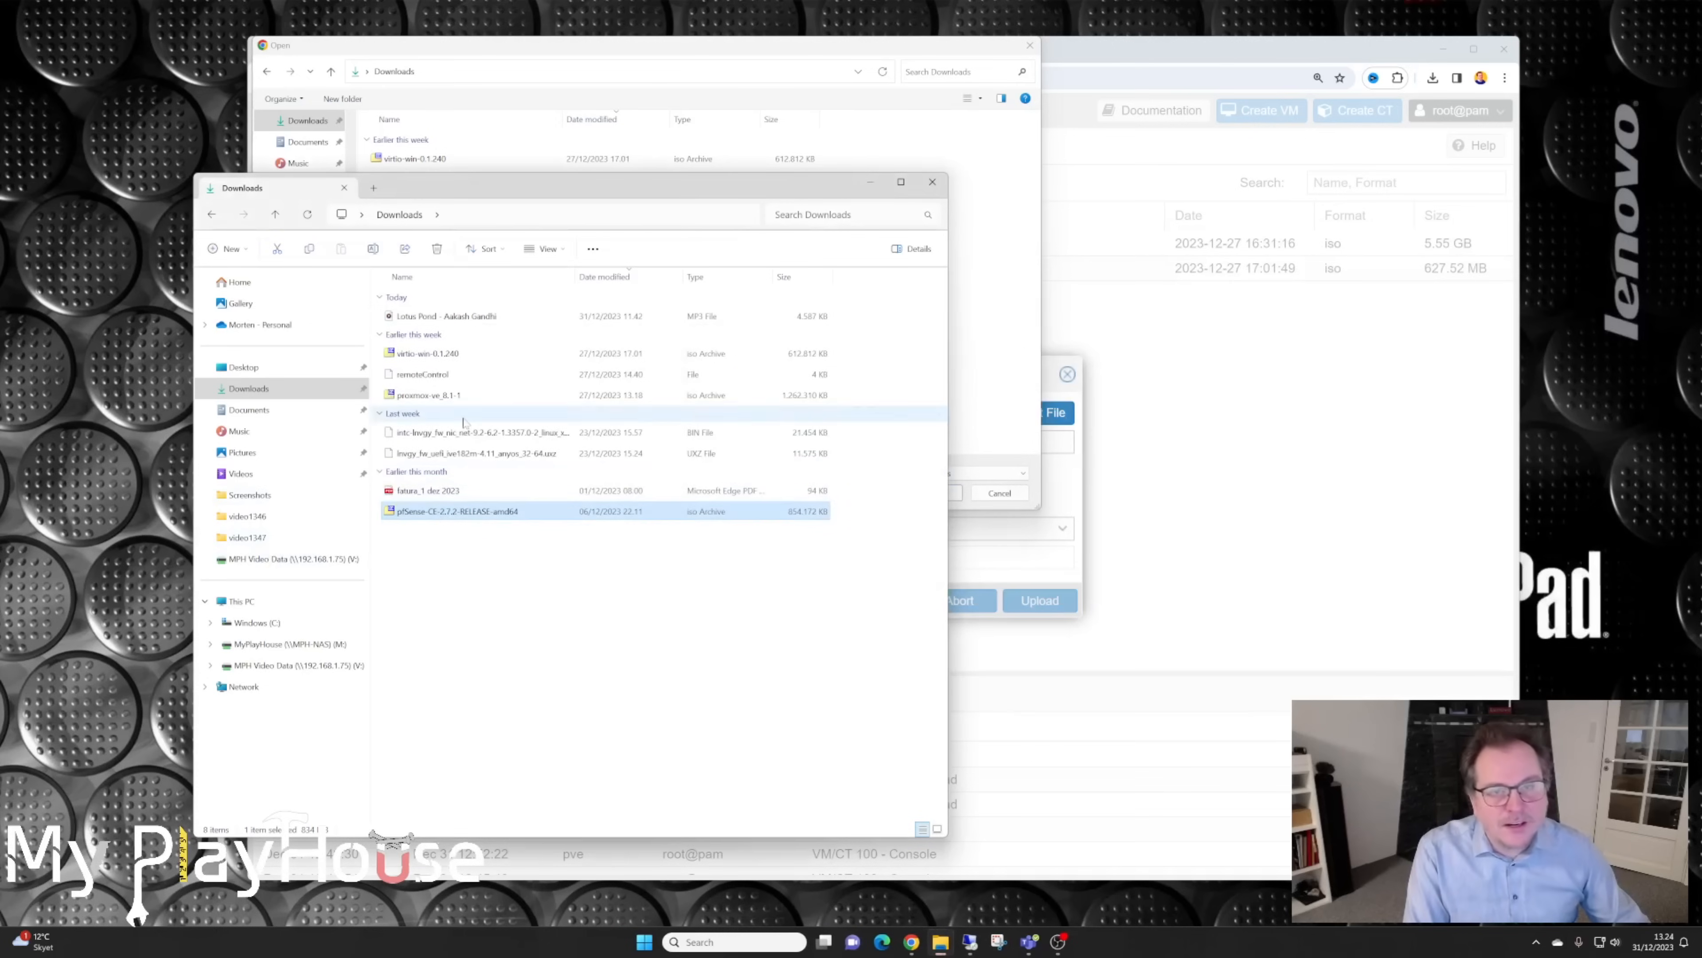
click(934, 183)
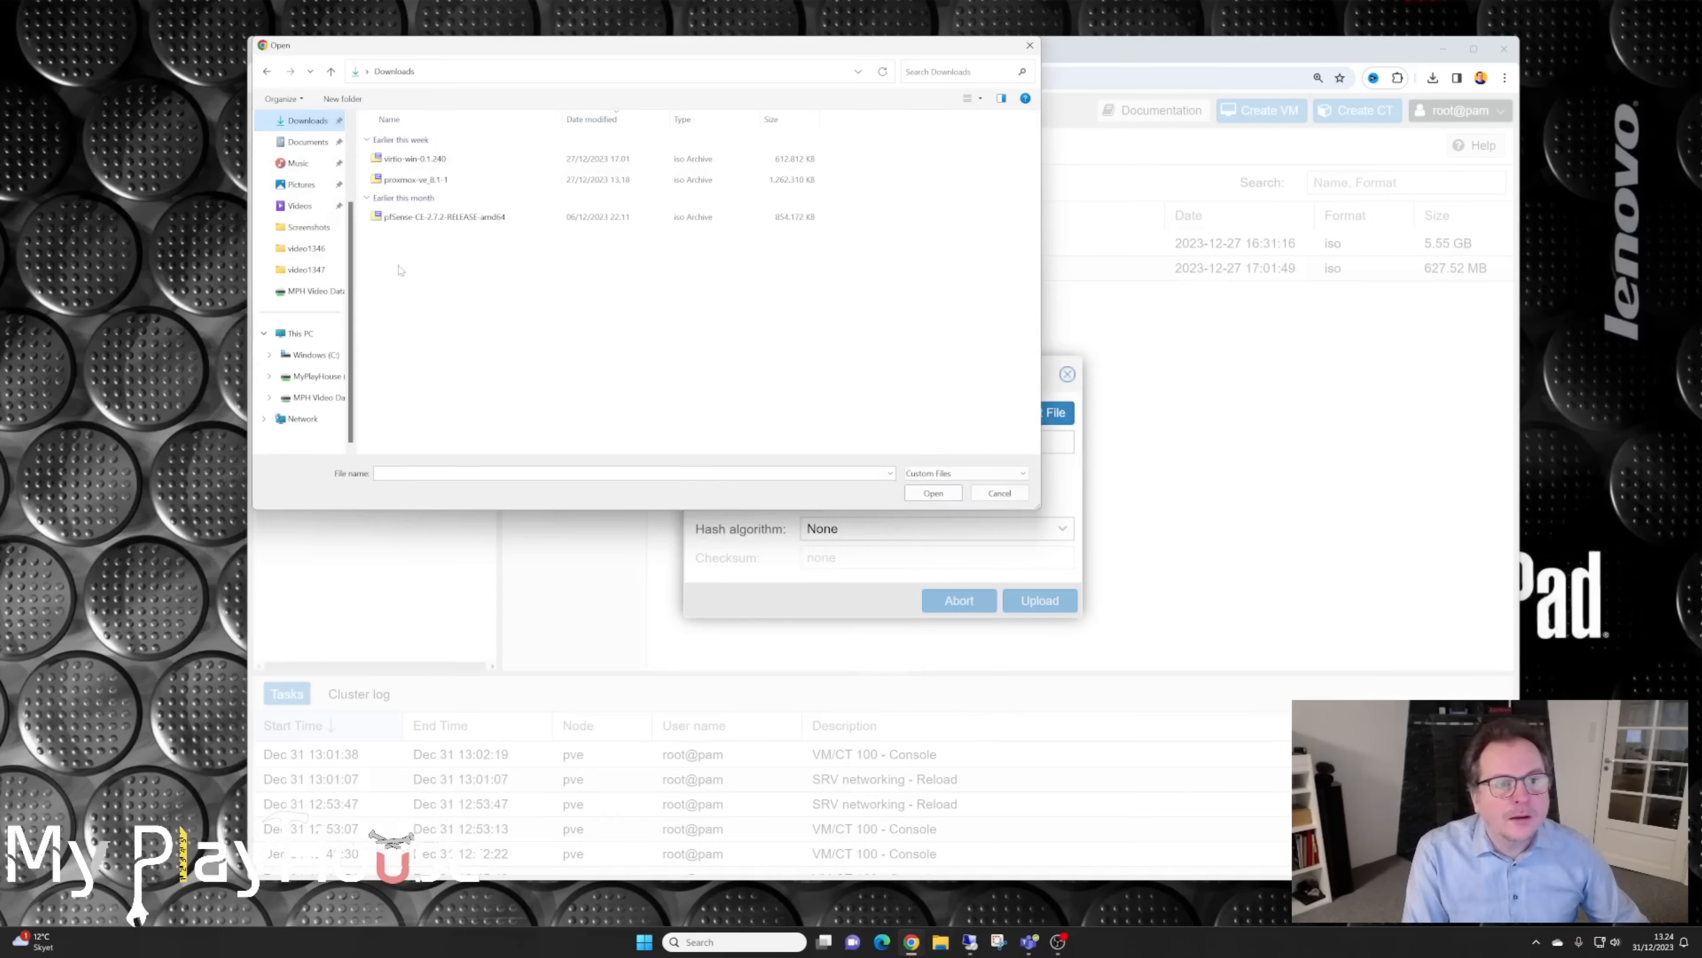
Step: Upload pfSense-CE-2.7.2-RELEASE-amd64.iso to the local storage and check the copy task's output
click(408, 216)
click(946, 494)
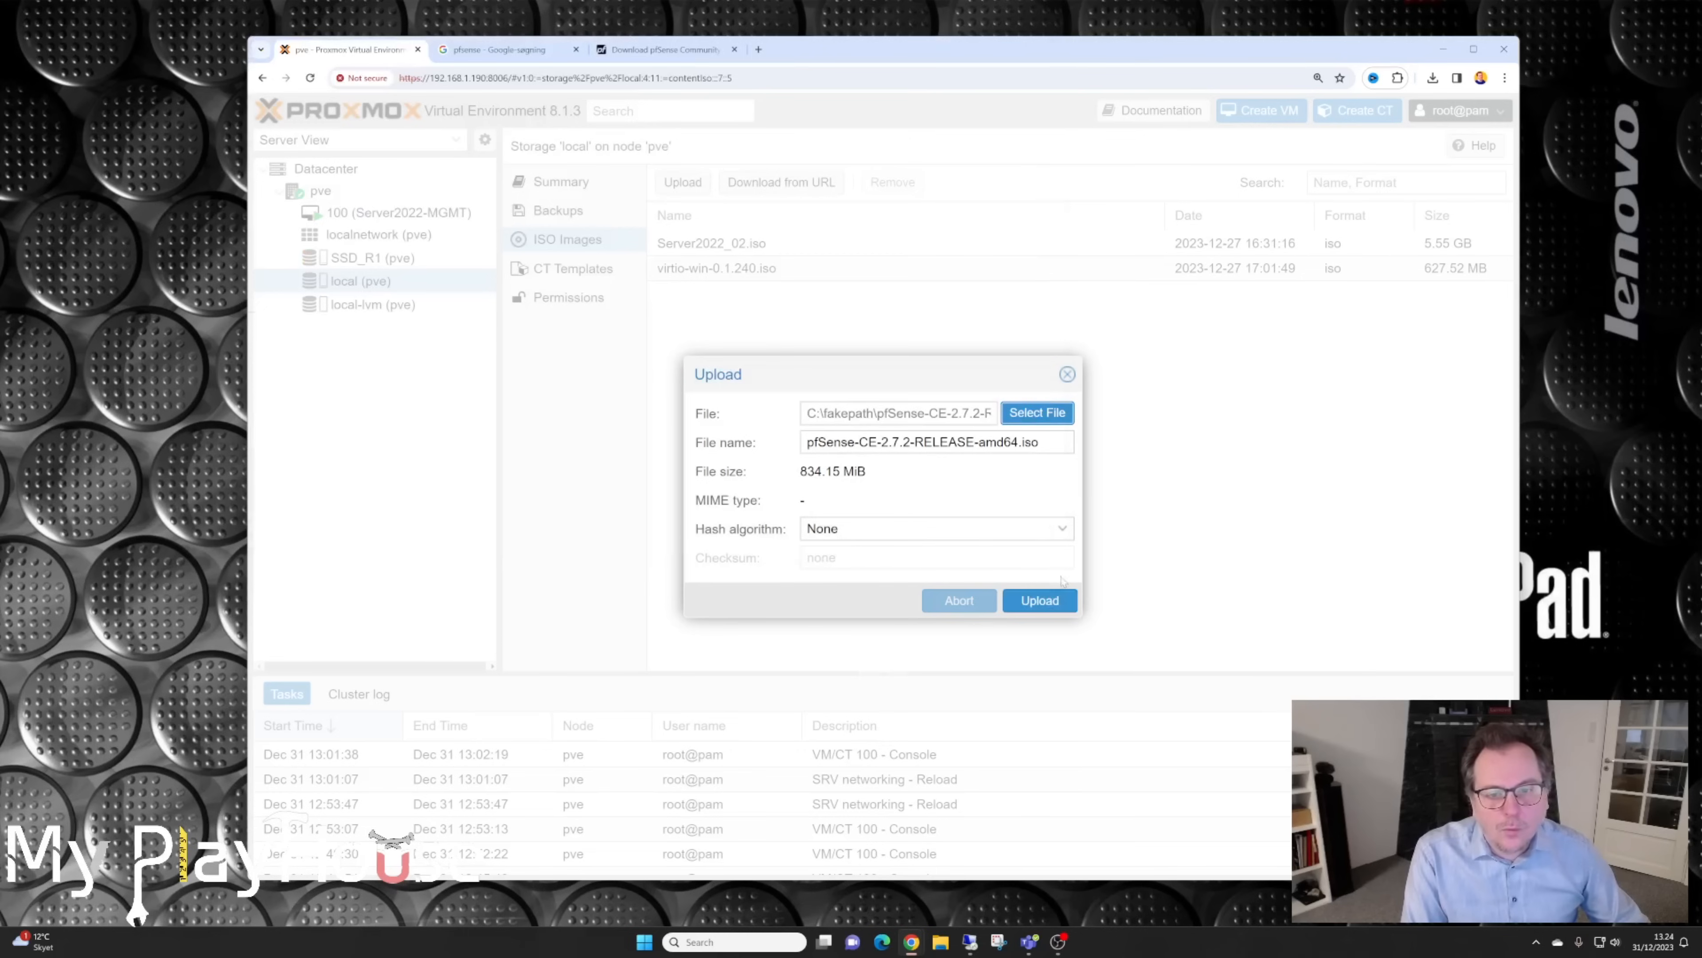
click(1038, 598)
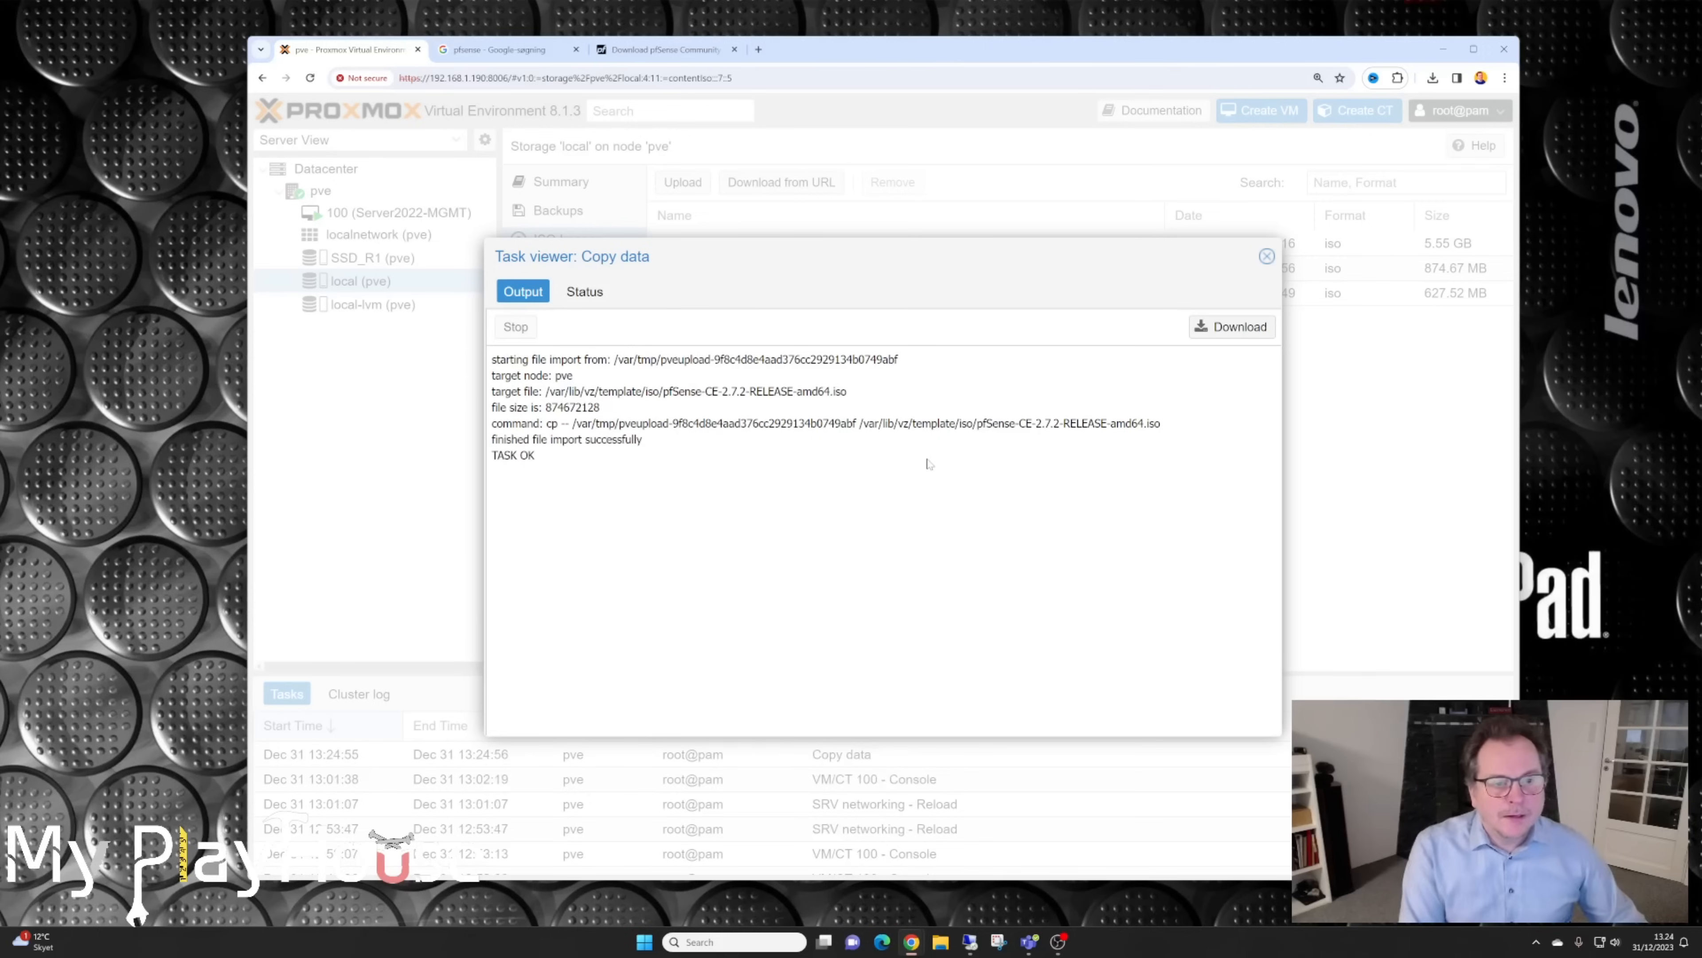
drag(494, 456, 564, 462)
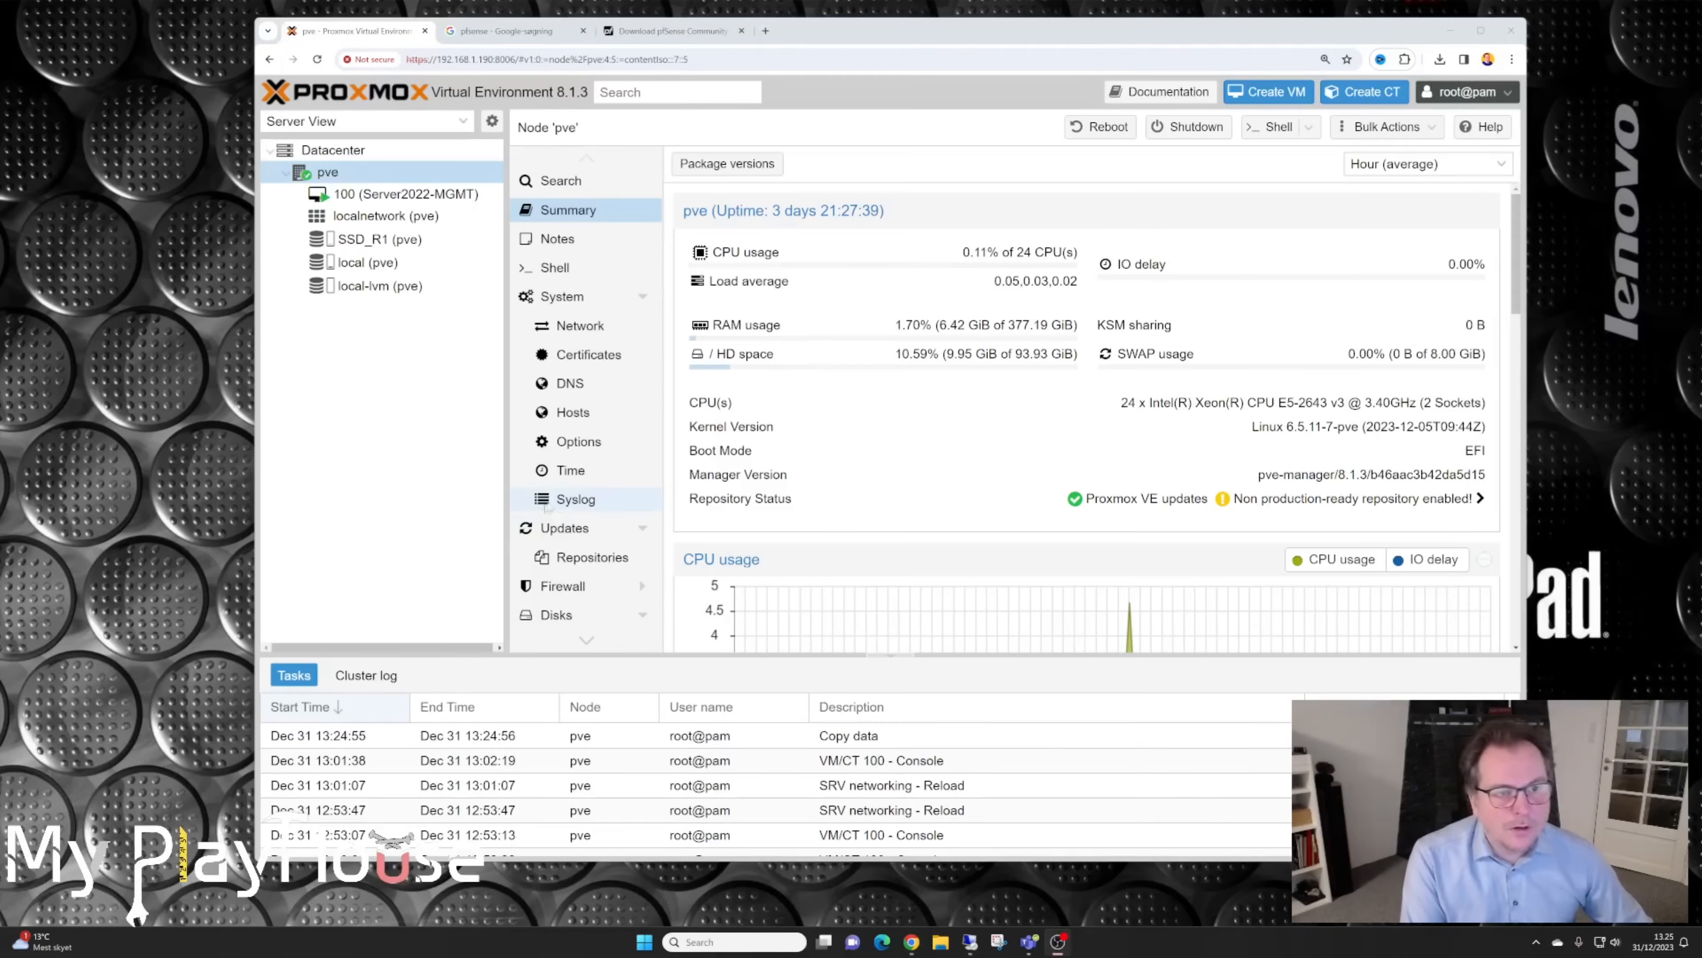
Step: Start creating a virtual machine on node pve, name it PFsense-2.7.2, and continue to the operating system settings
click(329, 173)
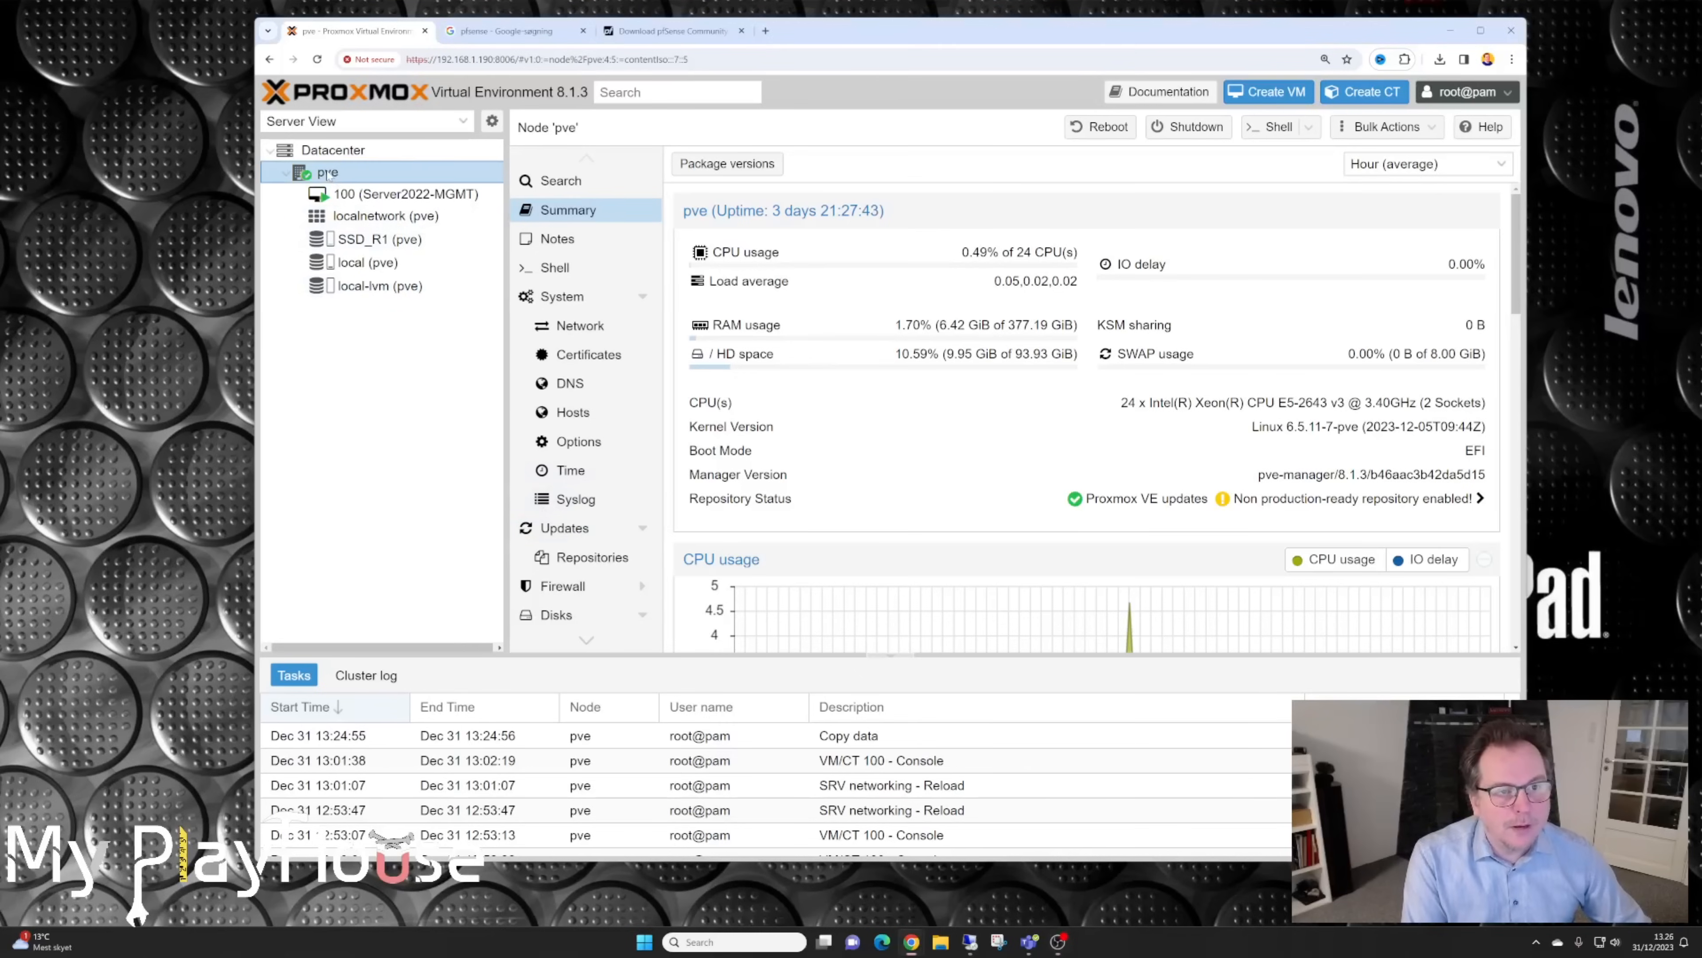
right_click(337, 175)
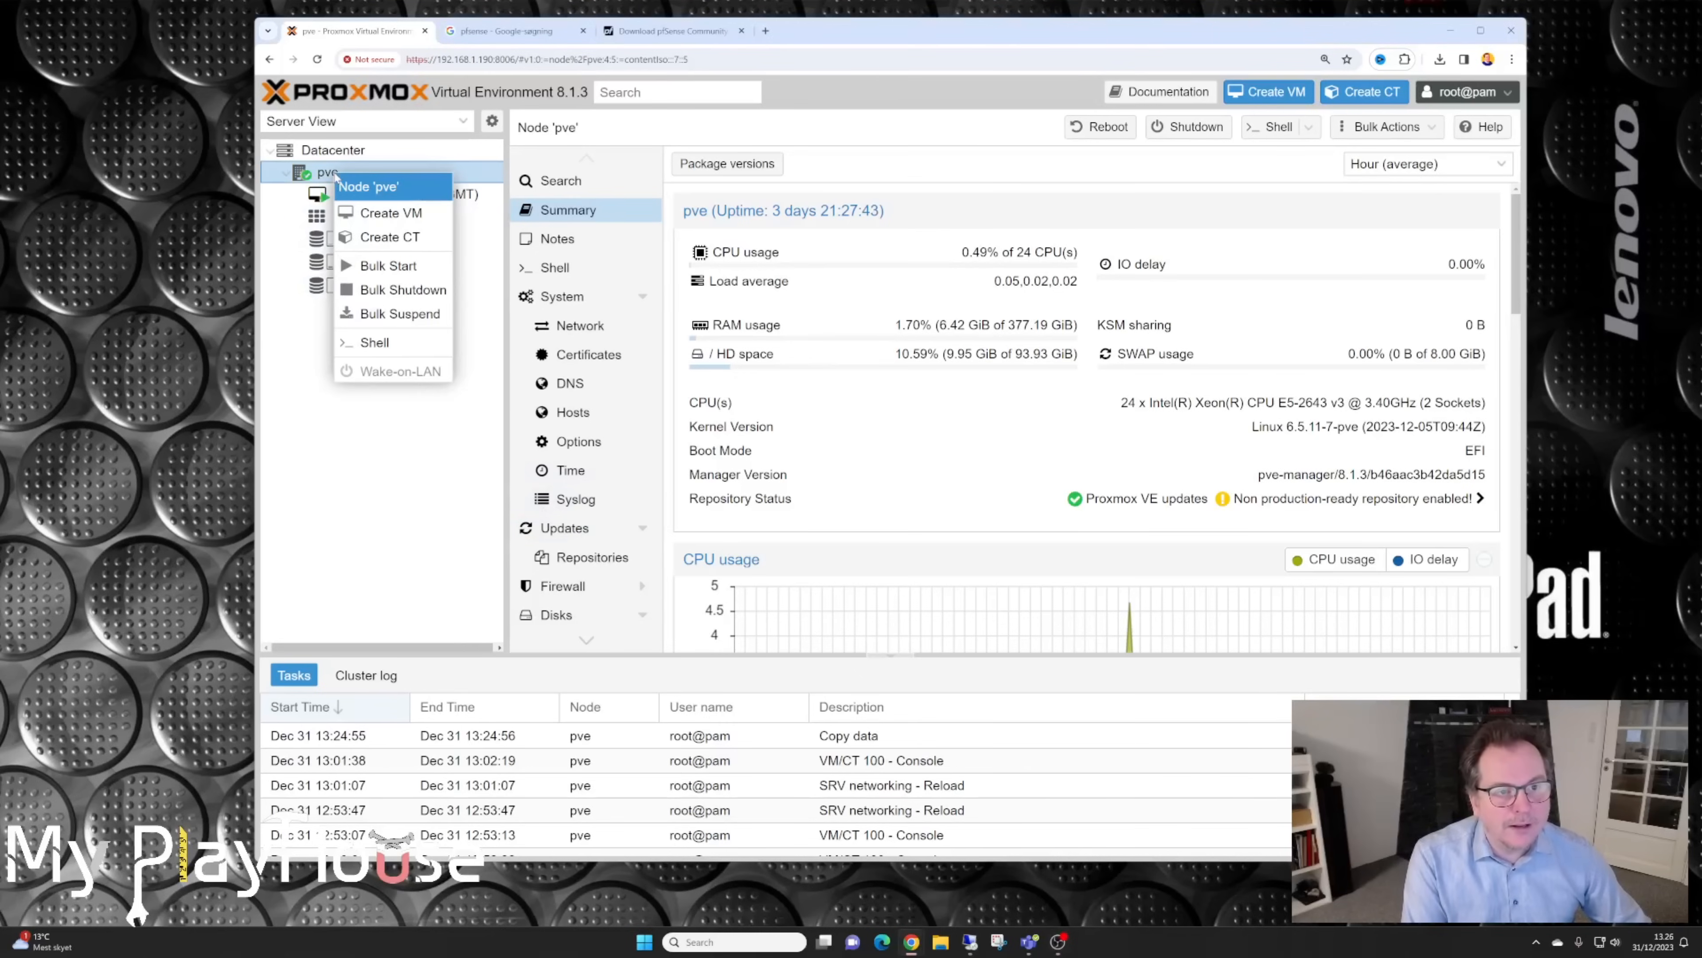
click(385, 215)
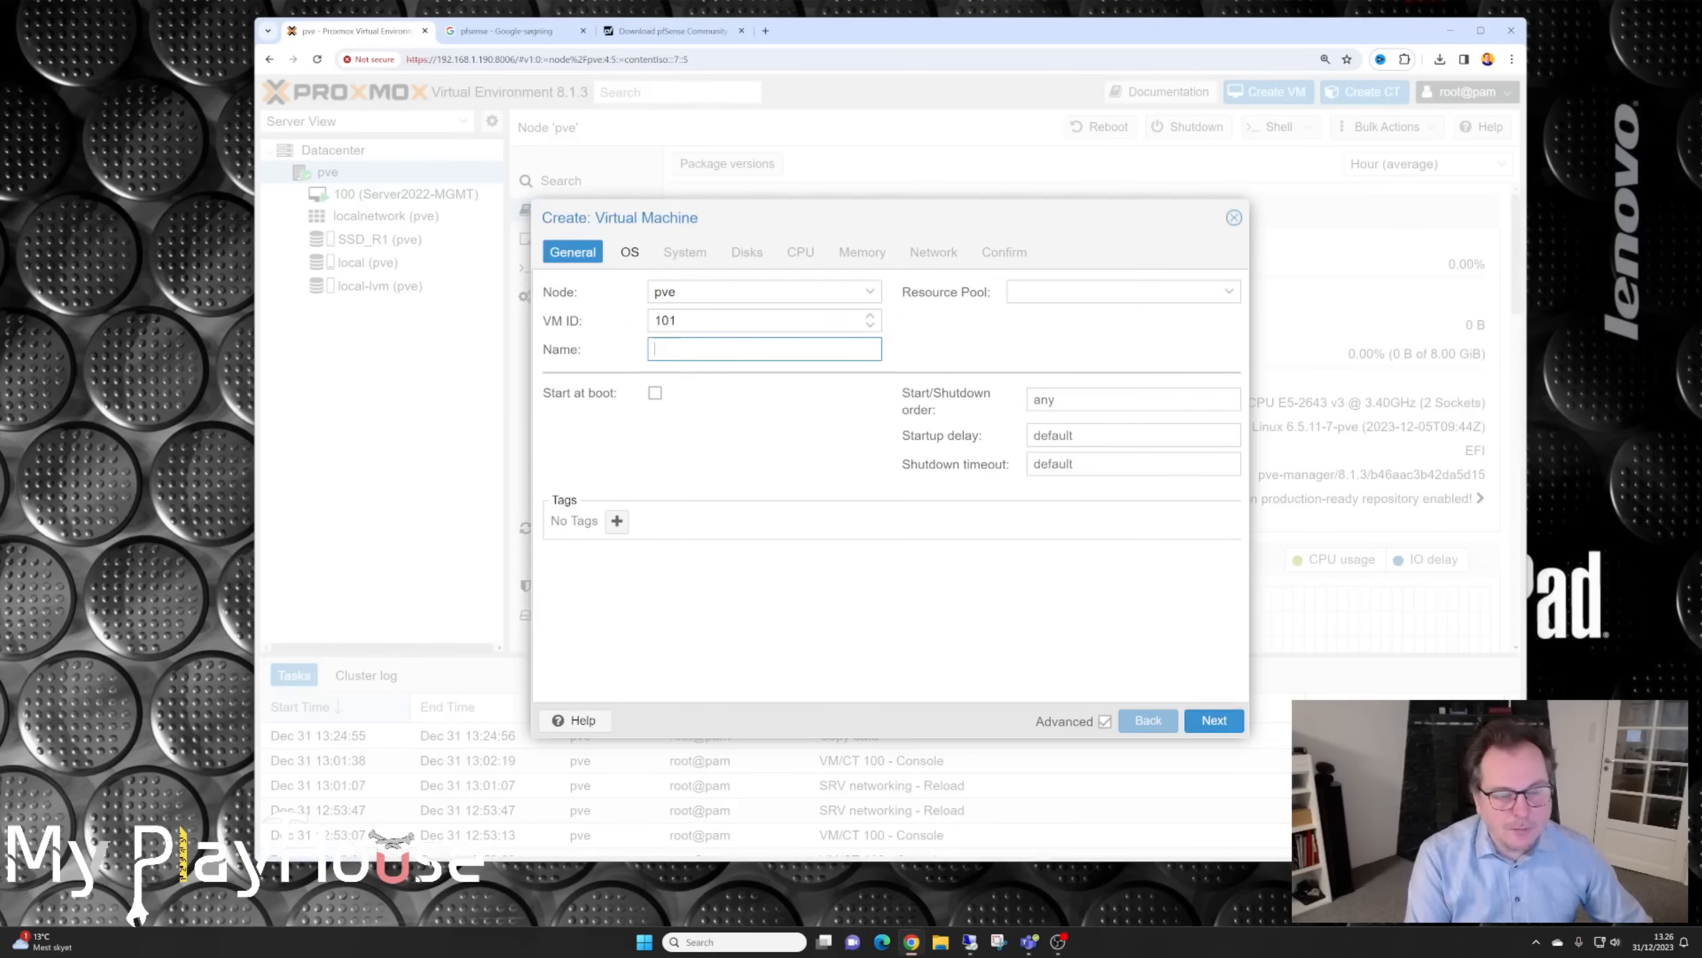
text(PFsense 2.7.)
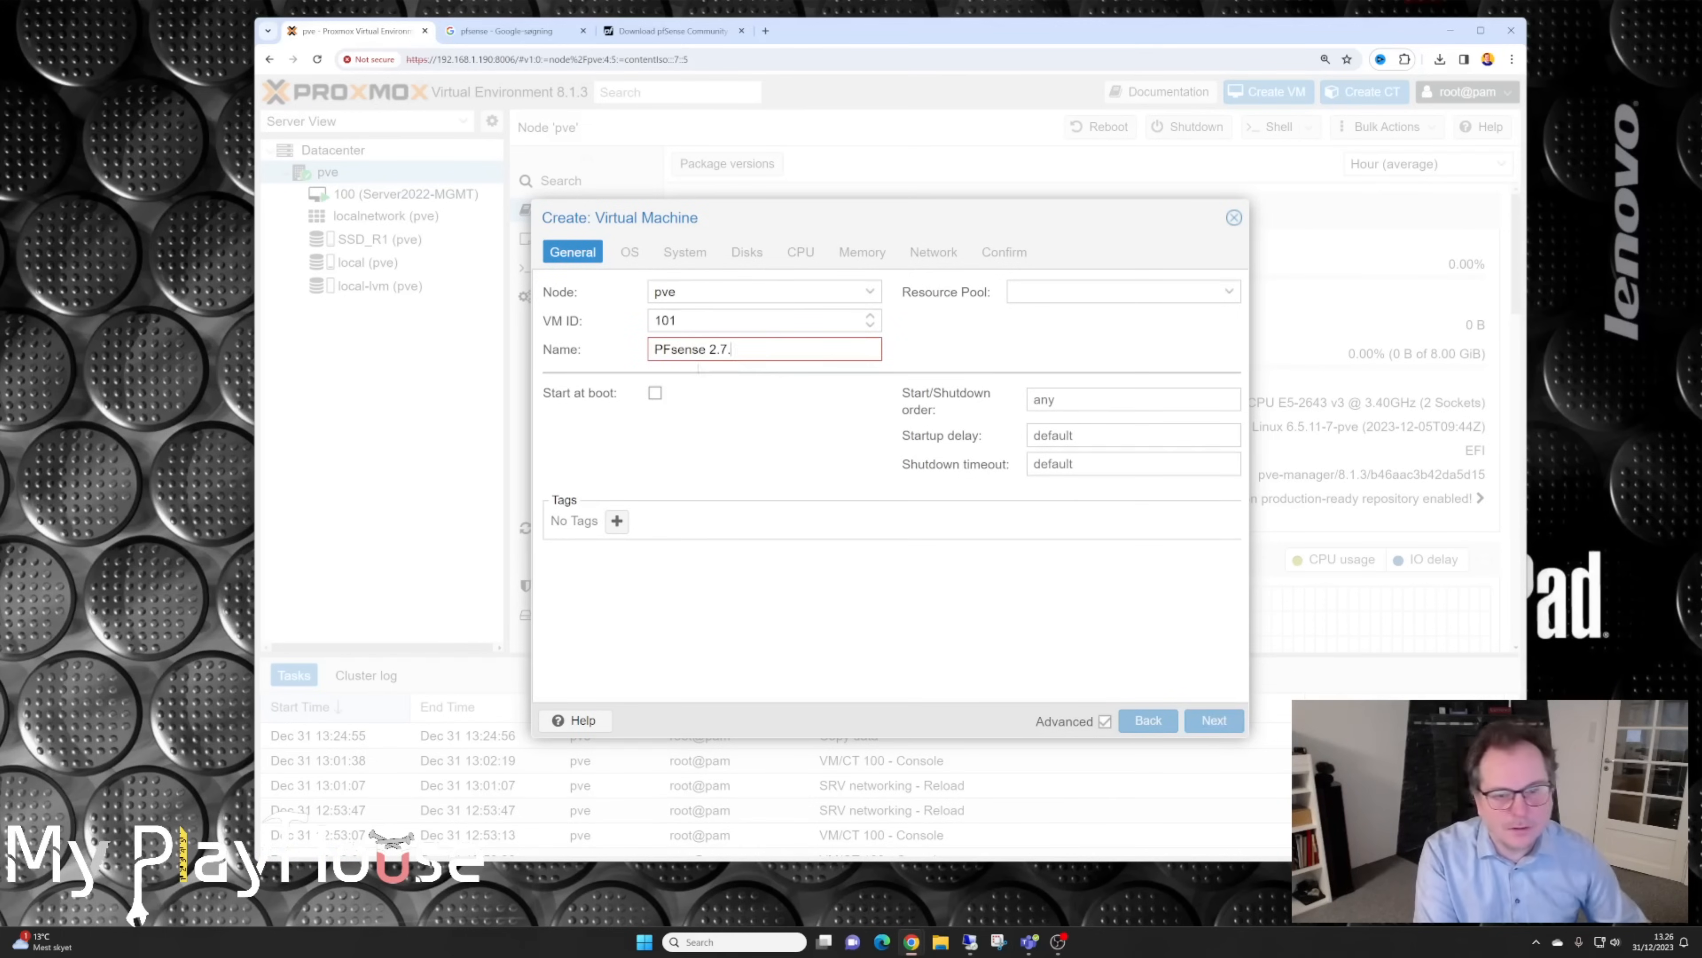
text(2)
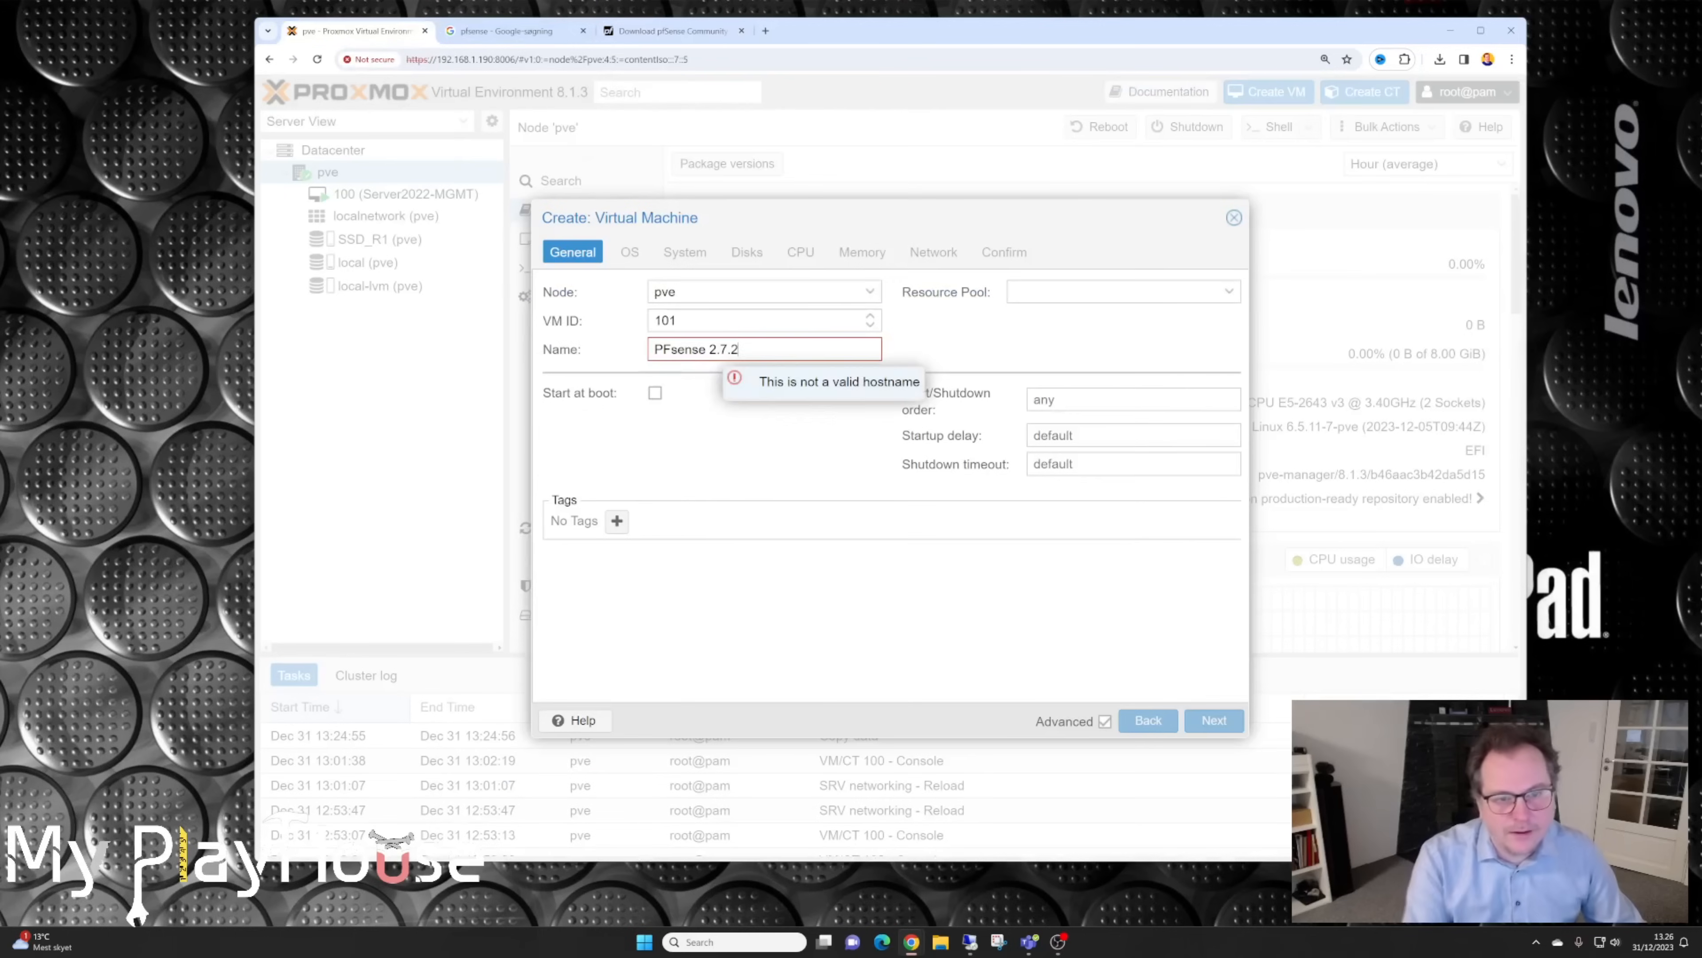
click(710, 349)
key(BackSpace)
text(-)
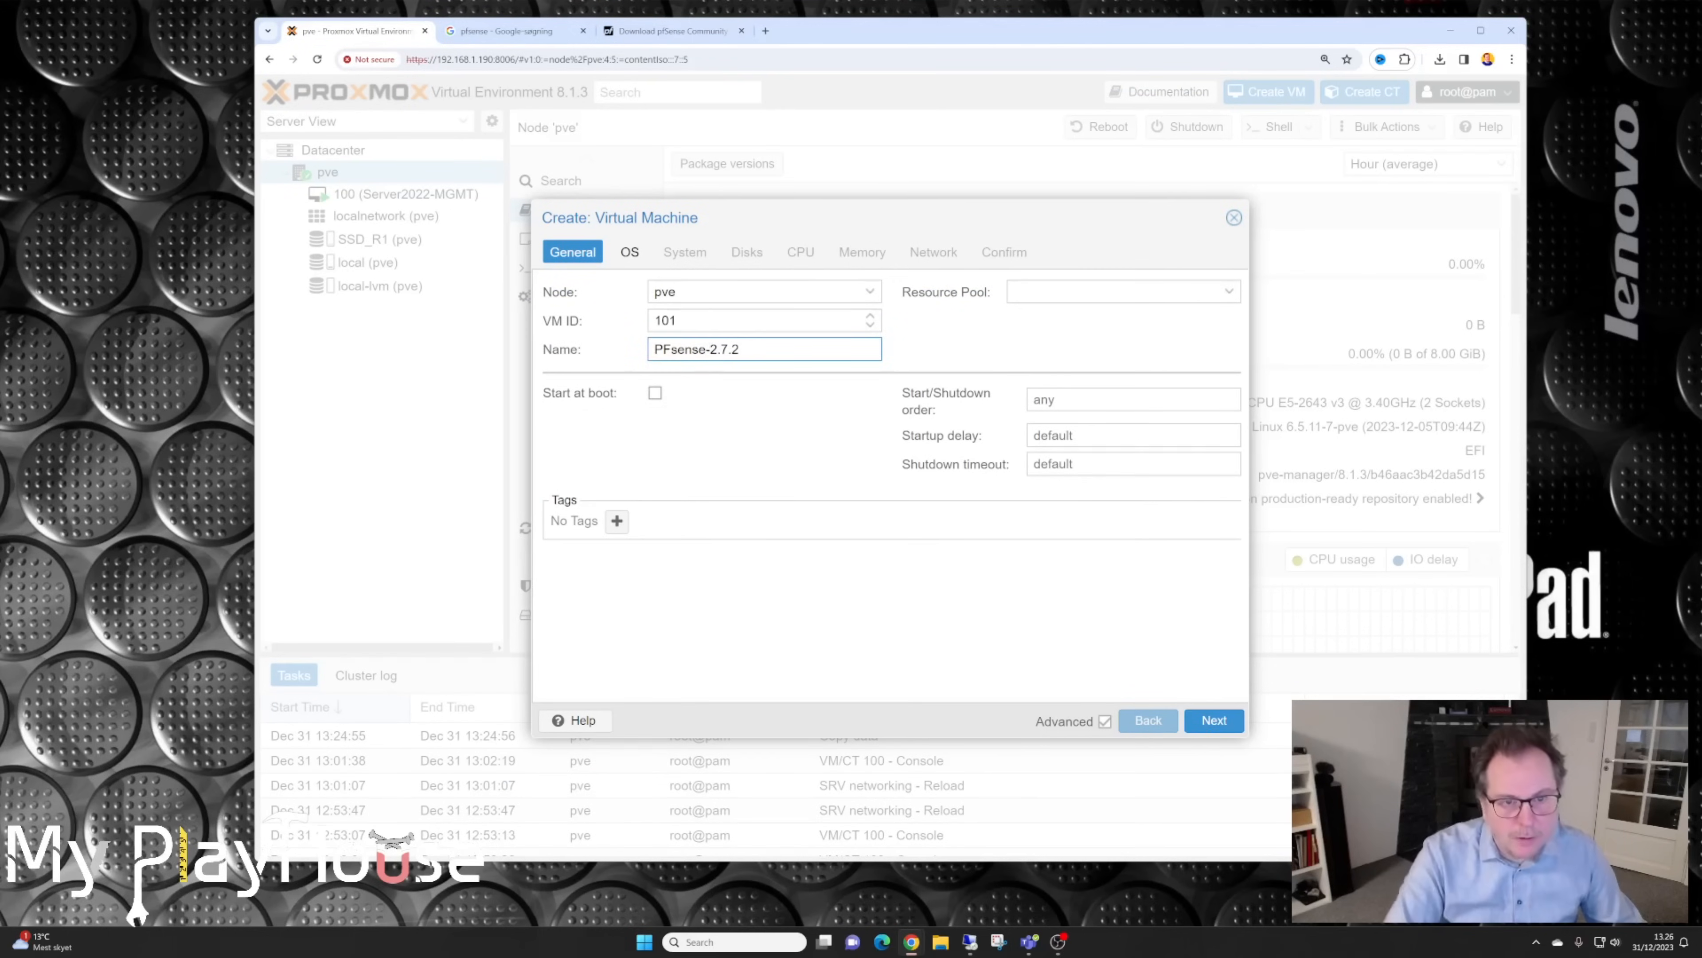
key(Tab)
click(1235, 726)
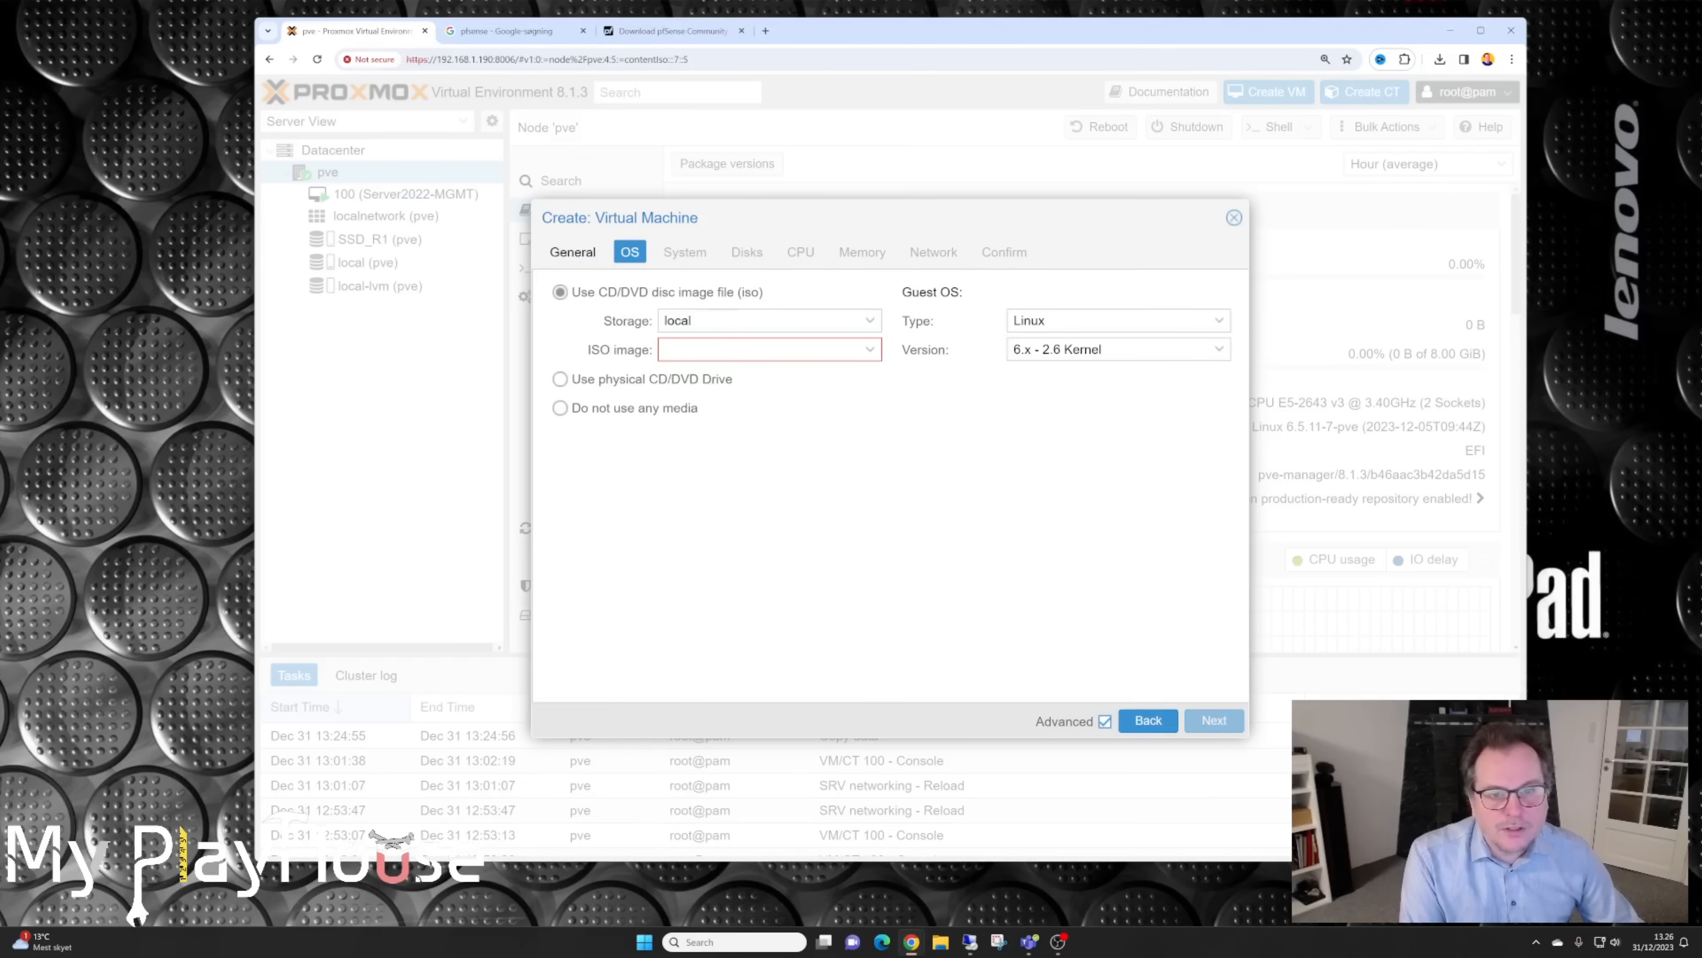
Step: Use pfSense-CE-2.7.2-RELEASE-amd64.iso from local storage as the installation image, set the guest OS type to Other, and continue
click(869, 349)
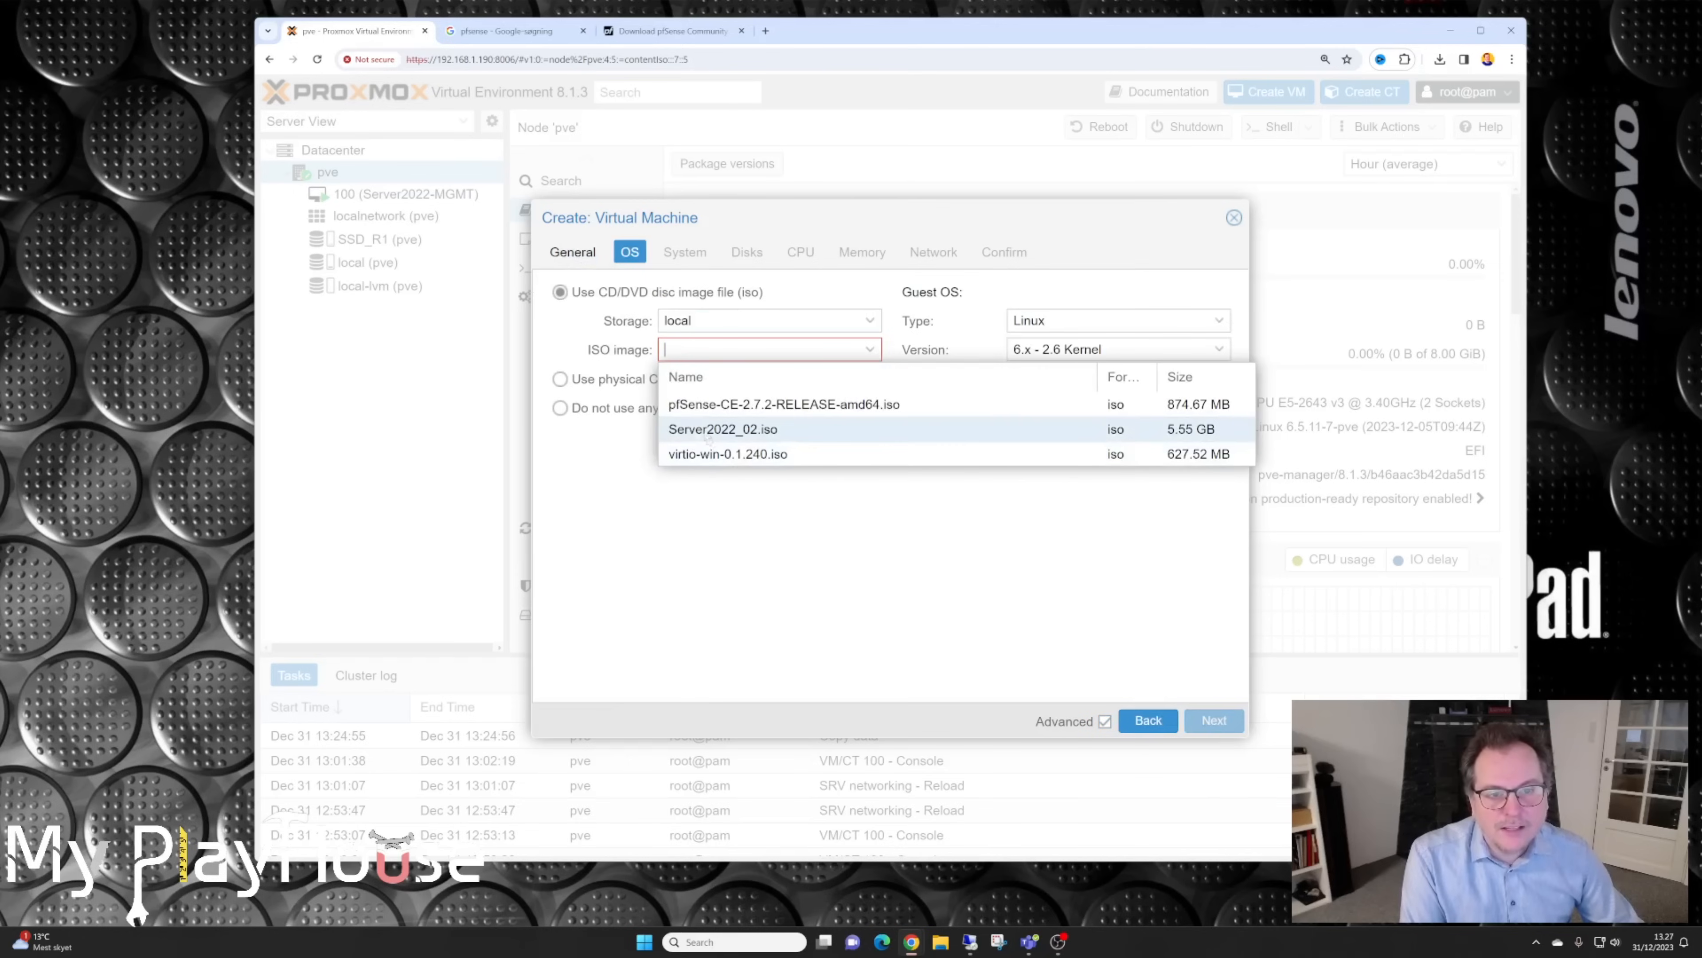
click(699, 409)
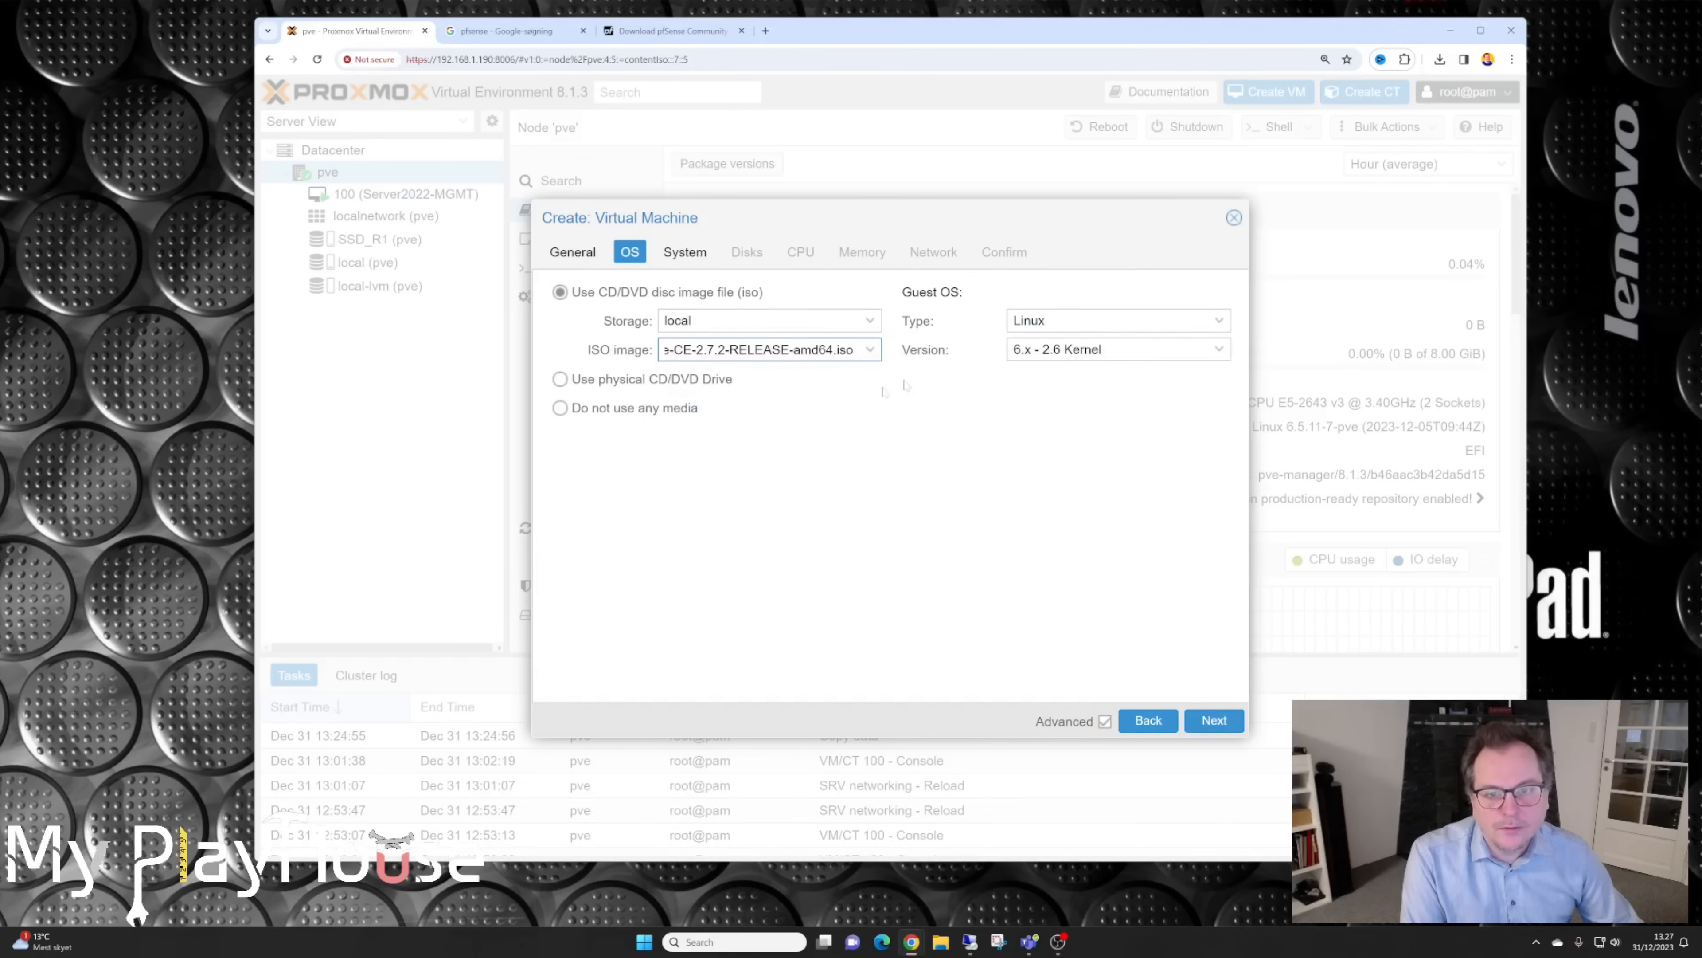
click(1219, 322)
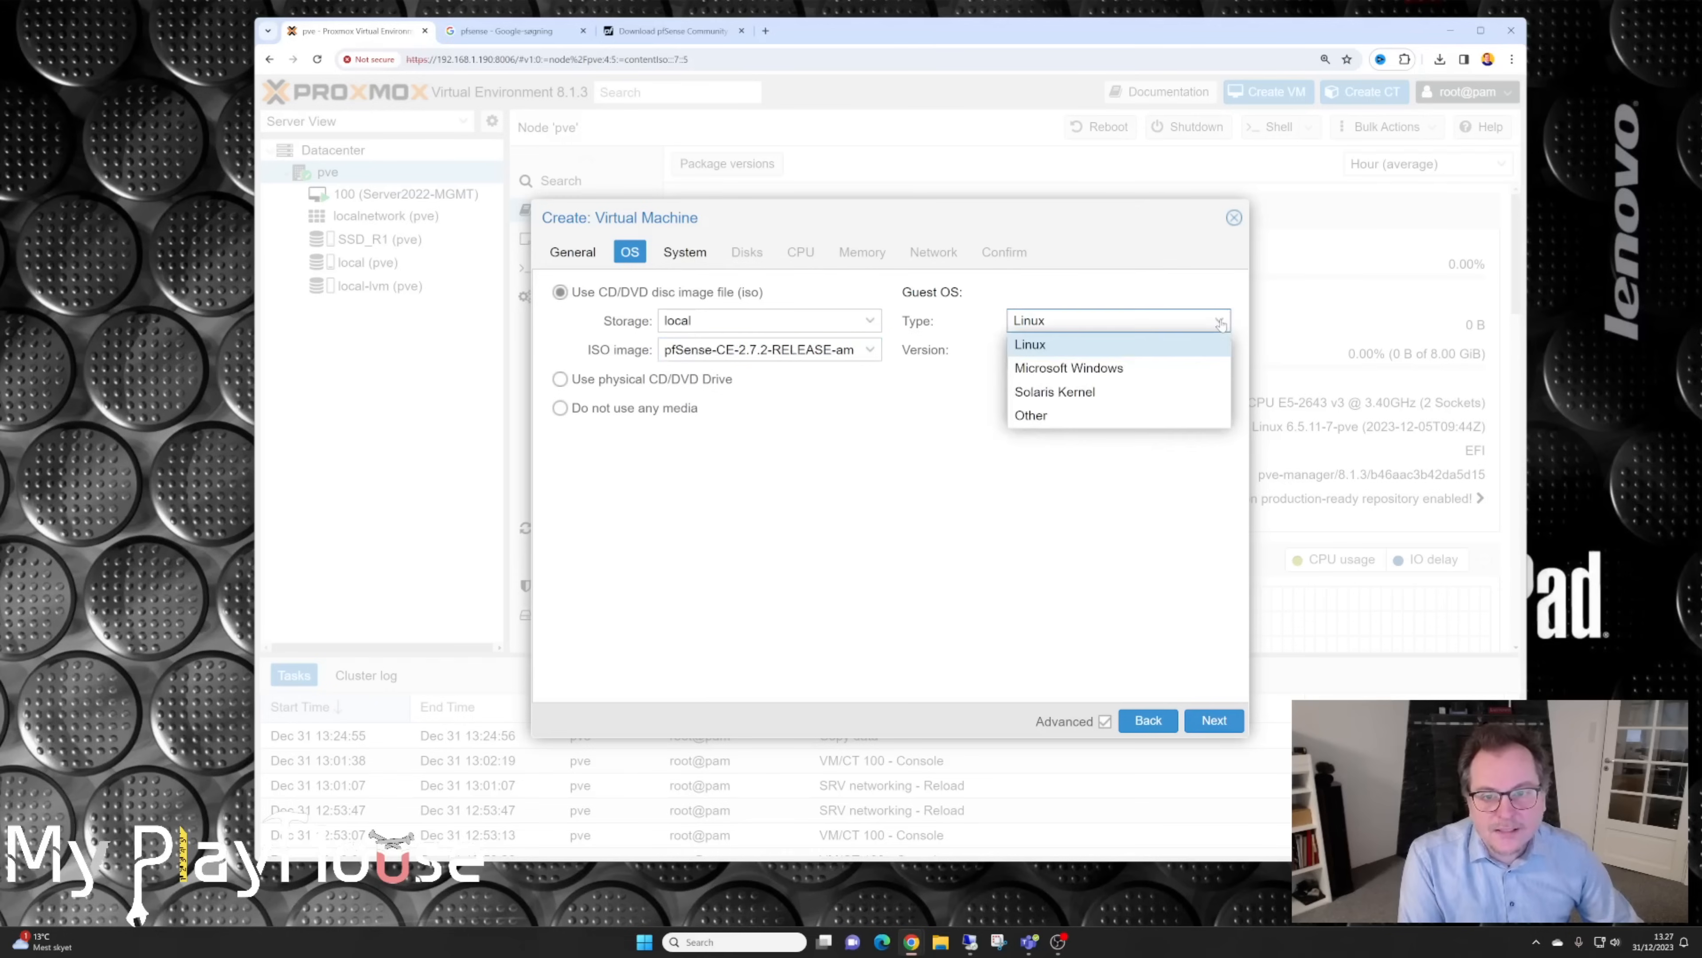
click(1031, 416)
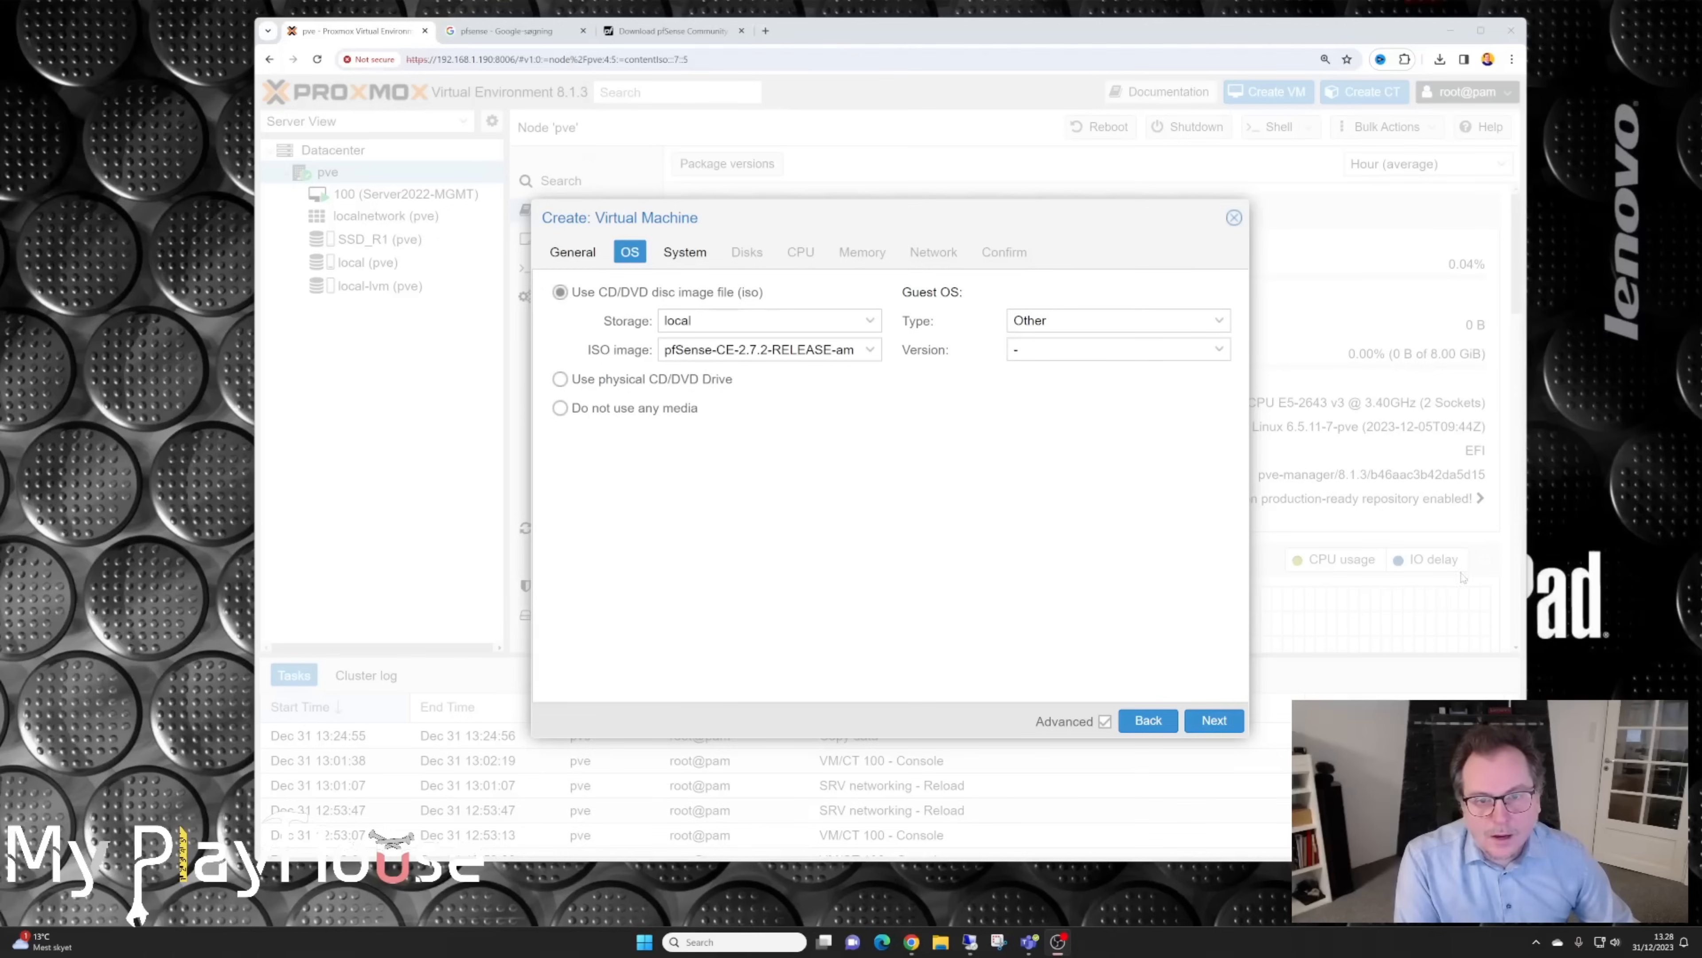
click(1212, 721)
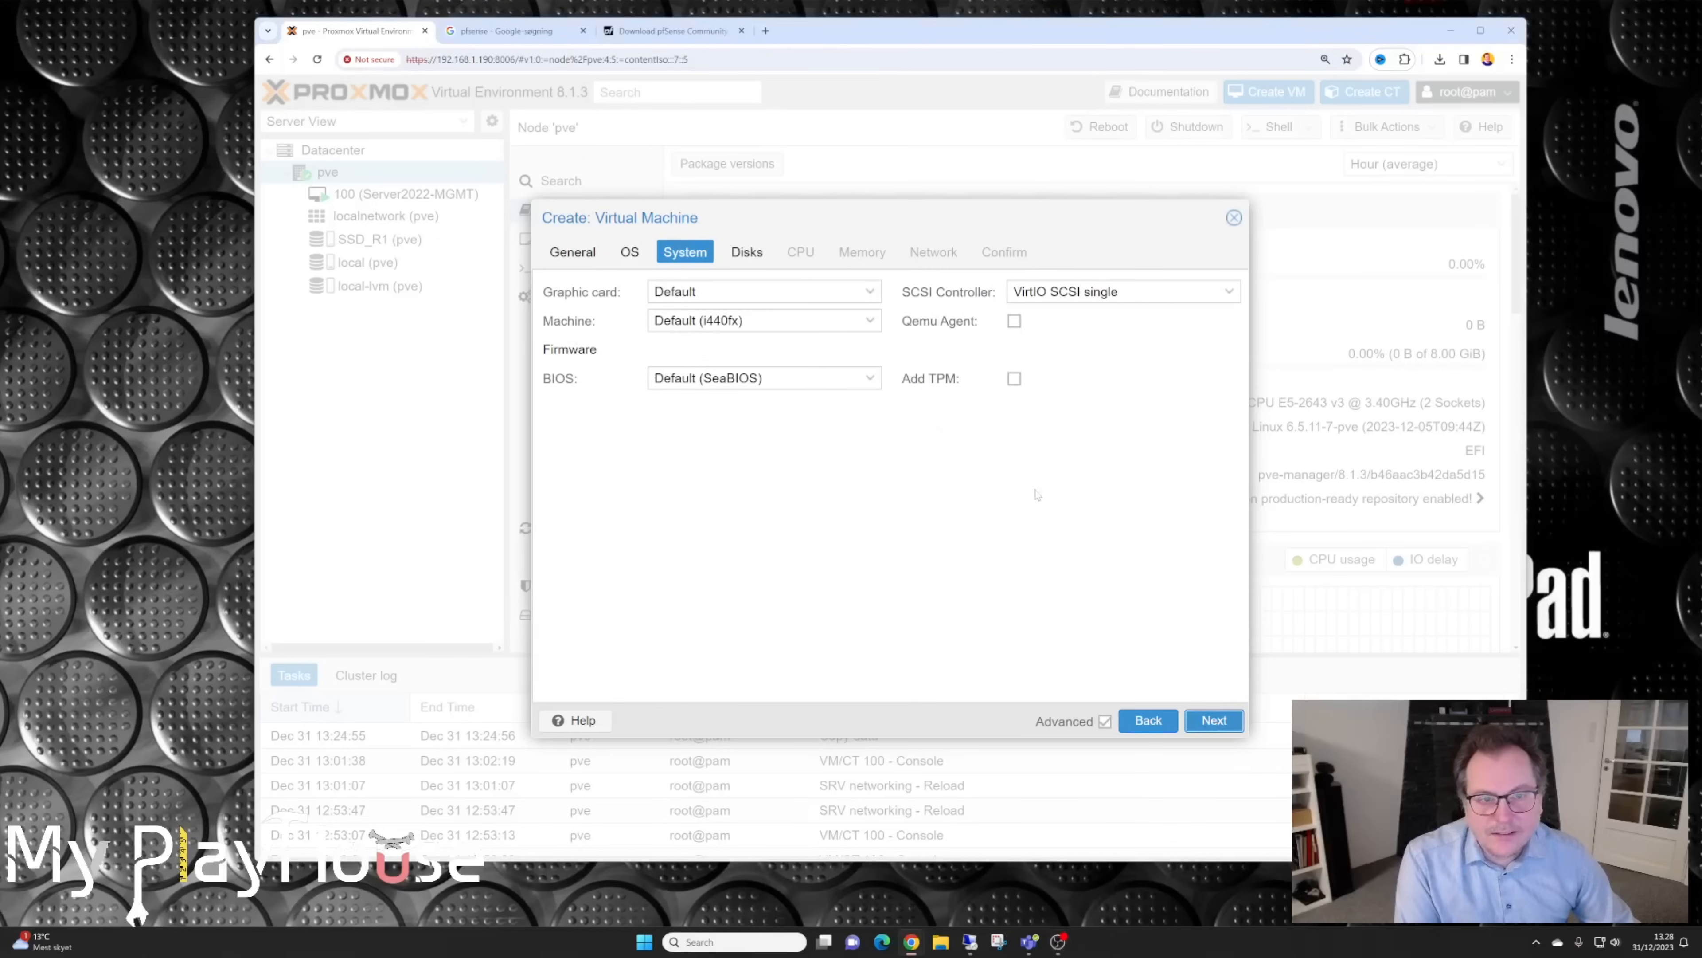
Step: Set the virtual machine's graphic card to SPICE and continue to the disk settings
click(869, 292)
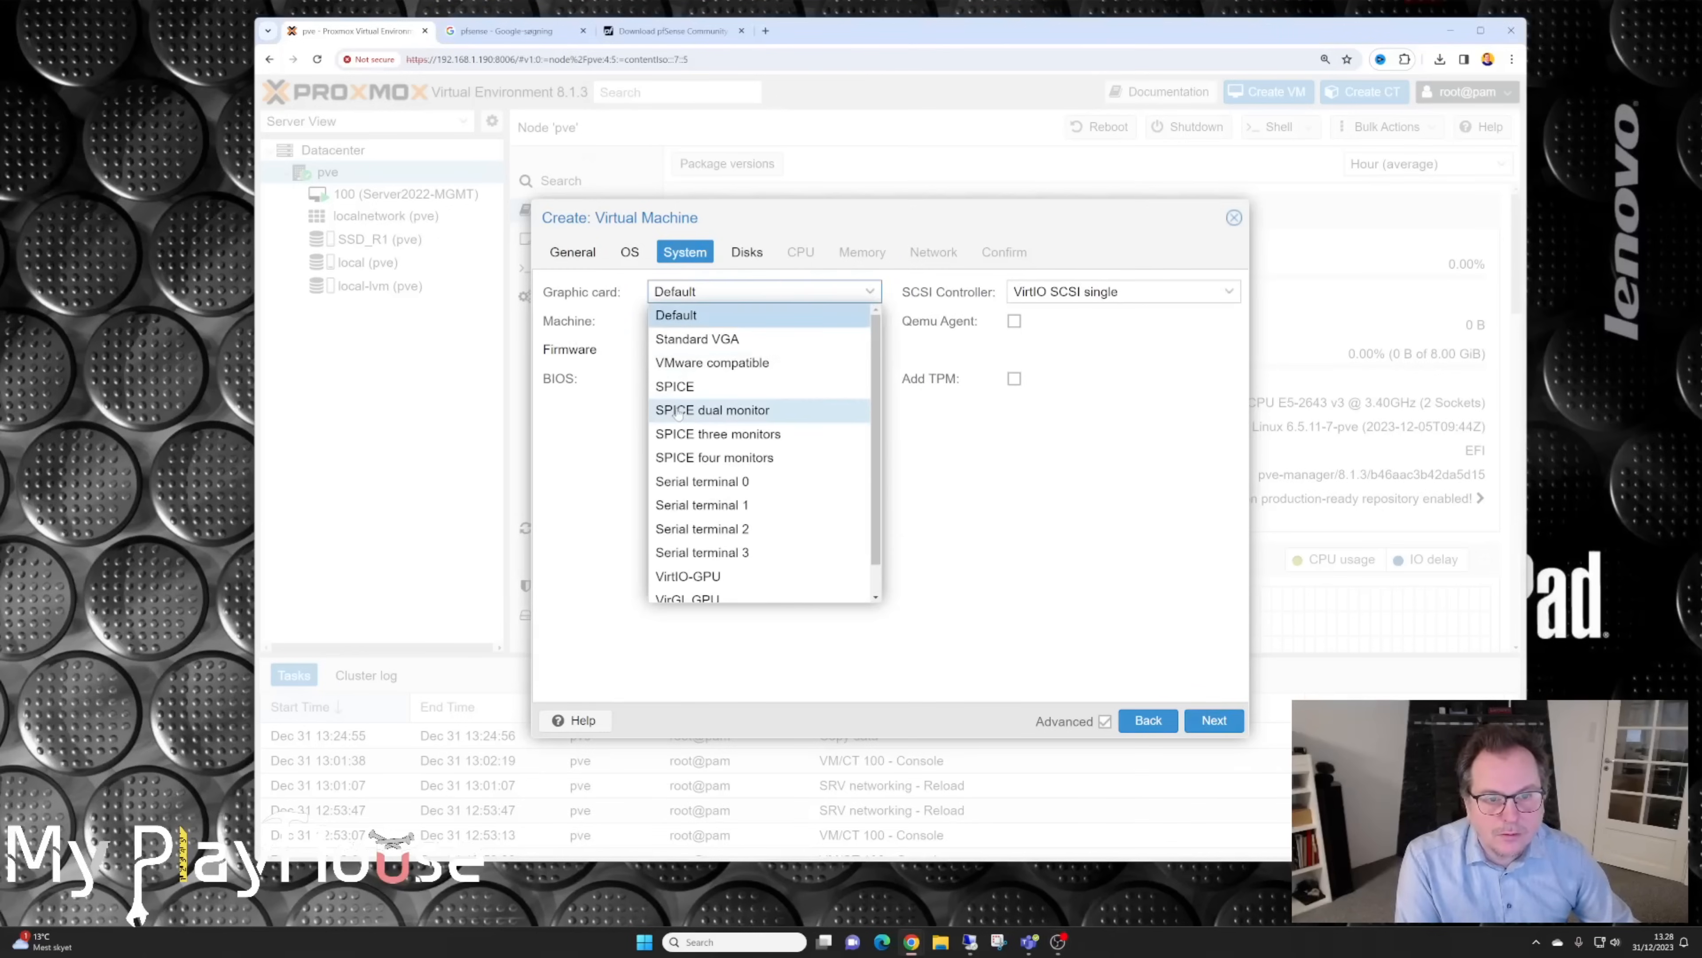
click(675, 387)
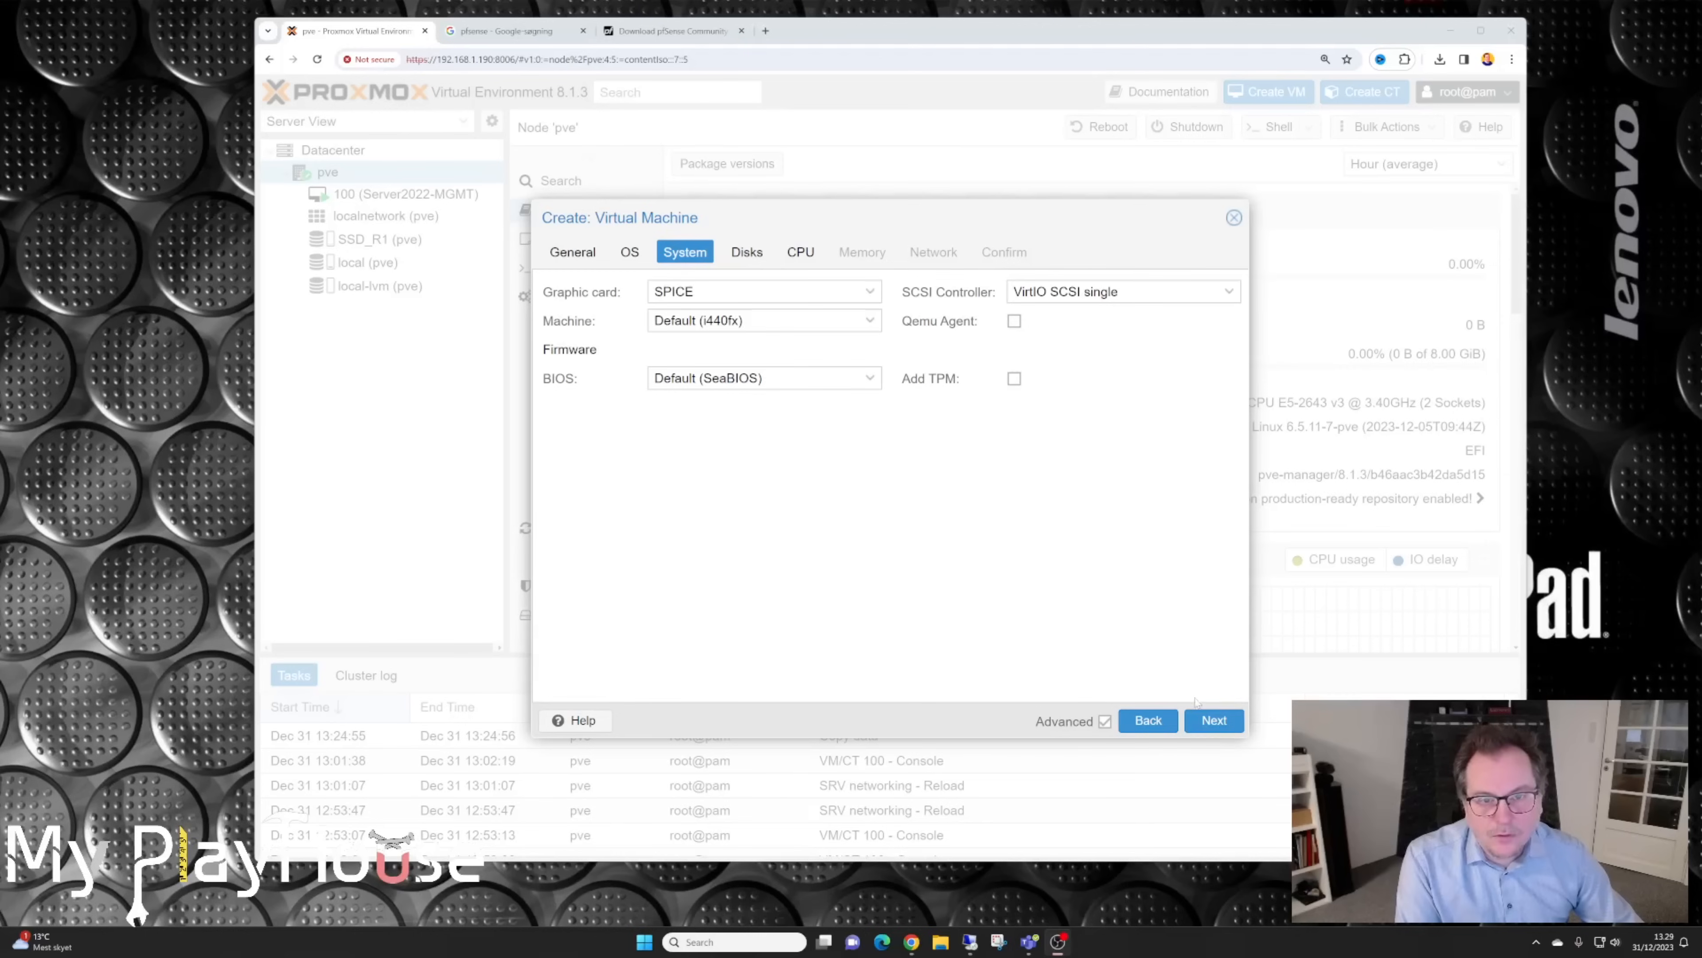
click(1211, 716)
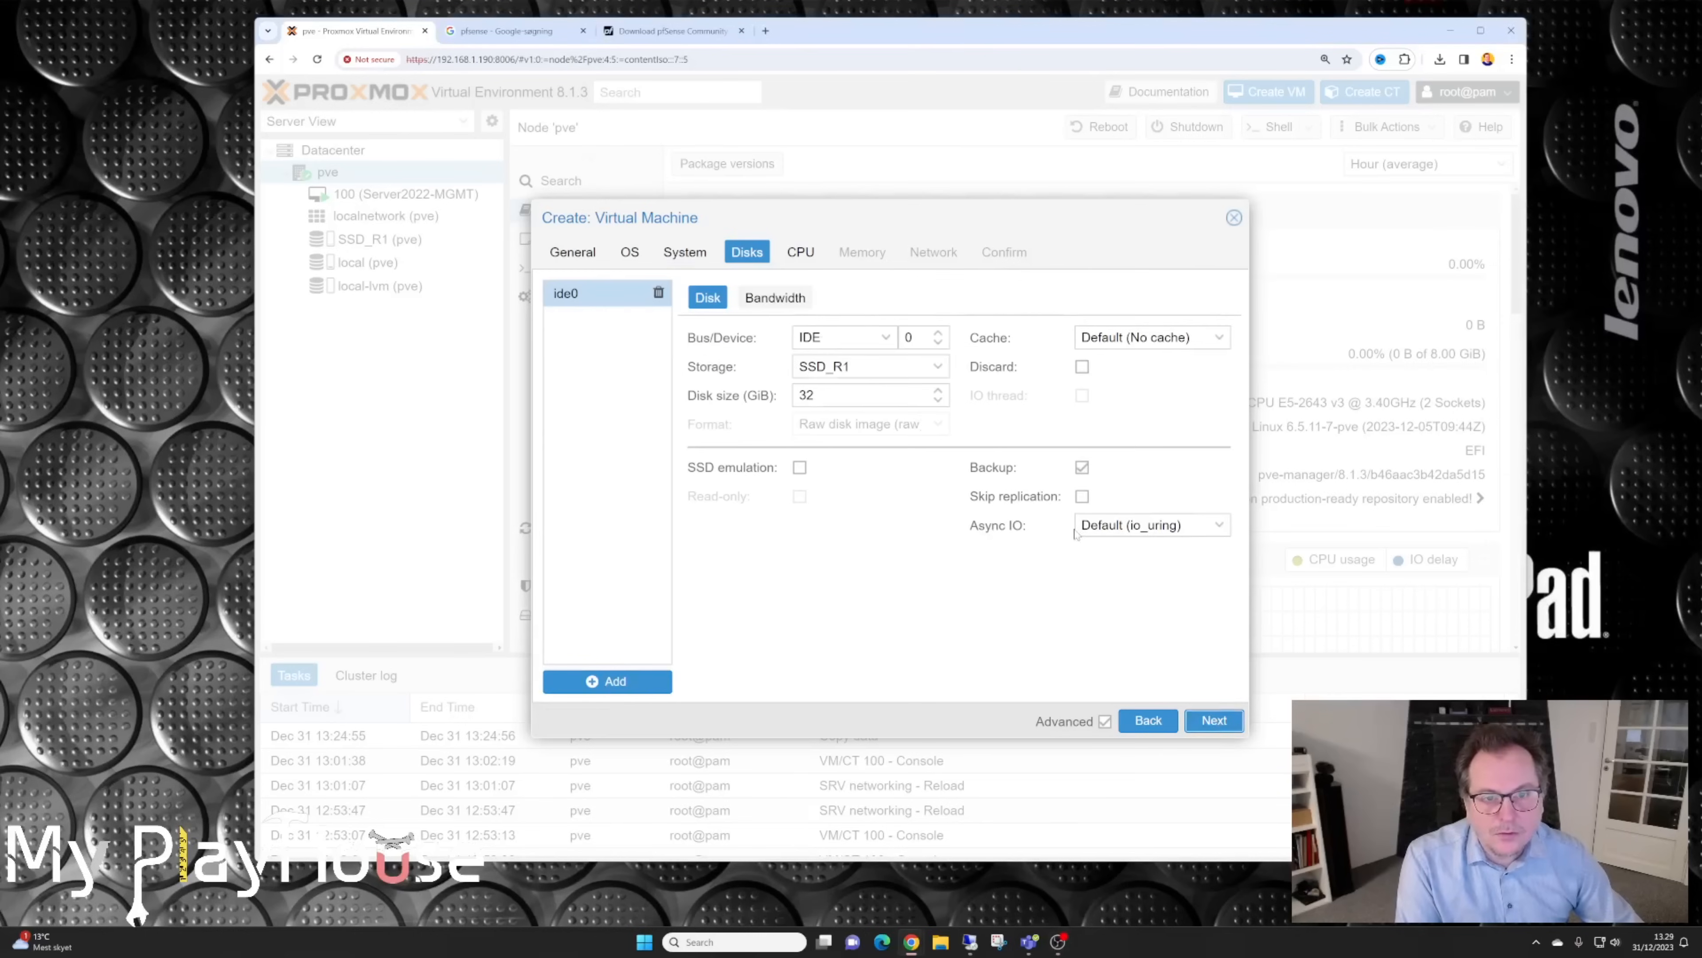
Step: Set the disk's bus to VirtIO Block and its size to 24 GiB, and continue to the CPU settings
click(886, 337)
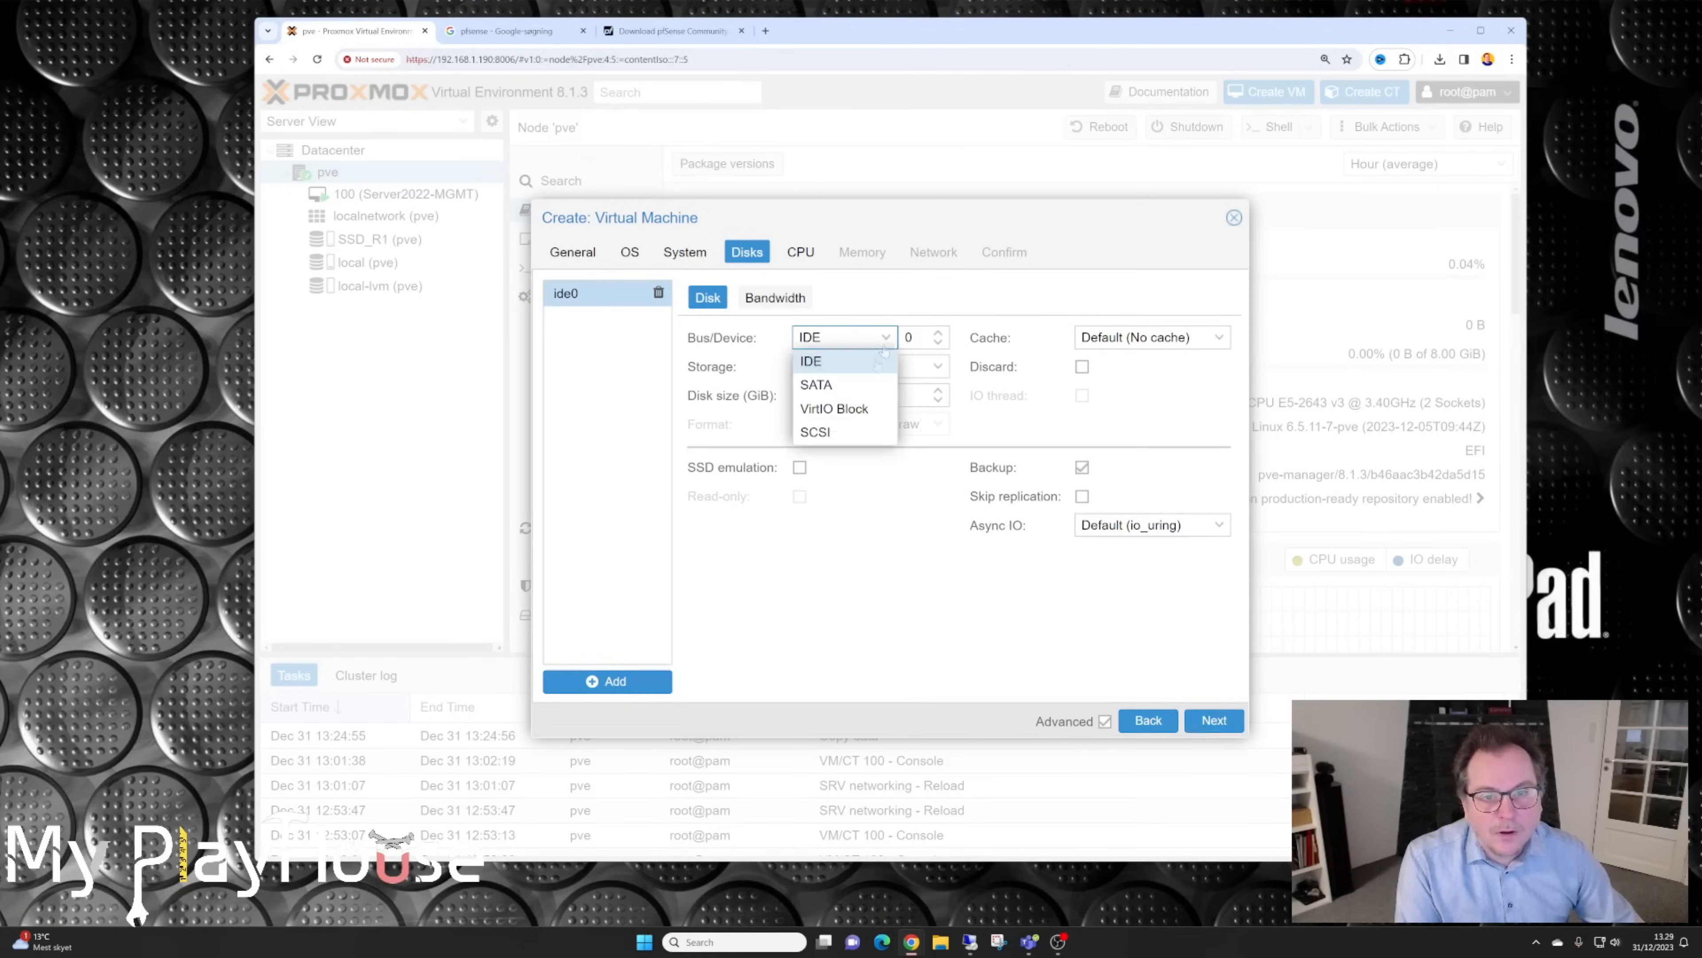
click(825, 410)
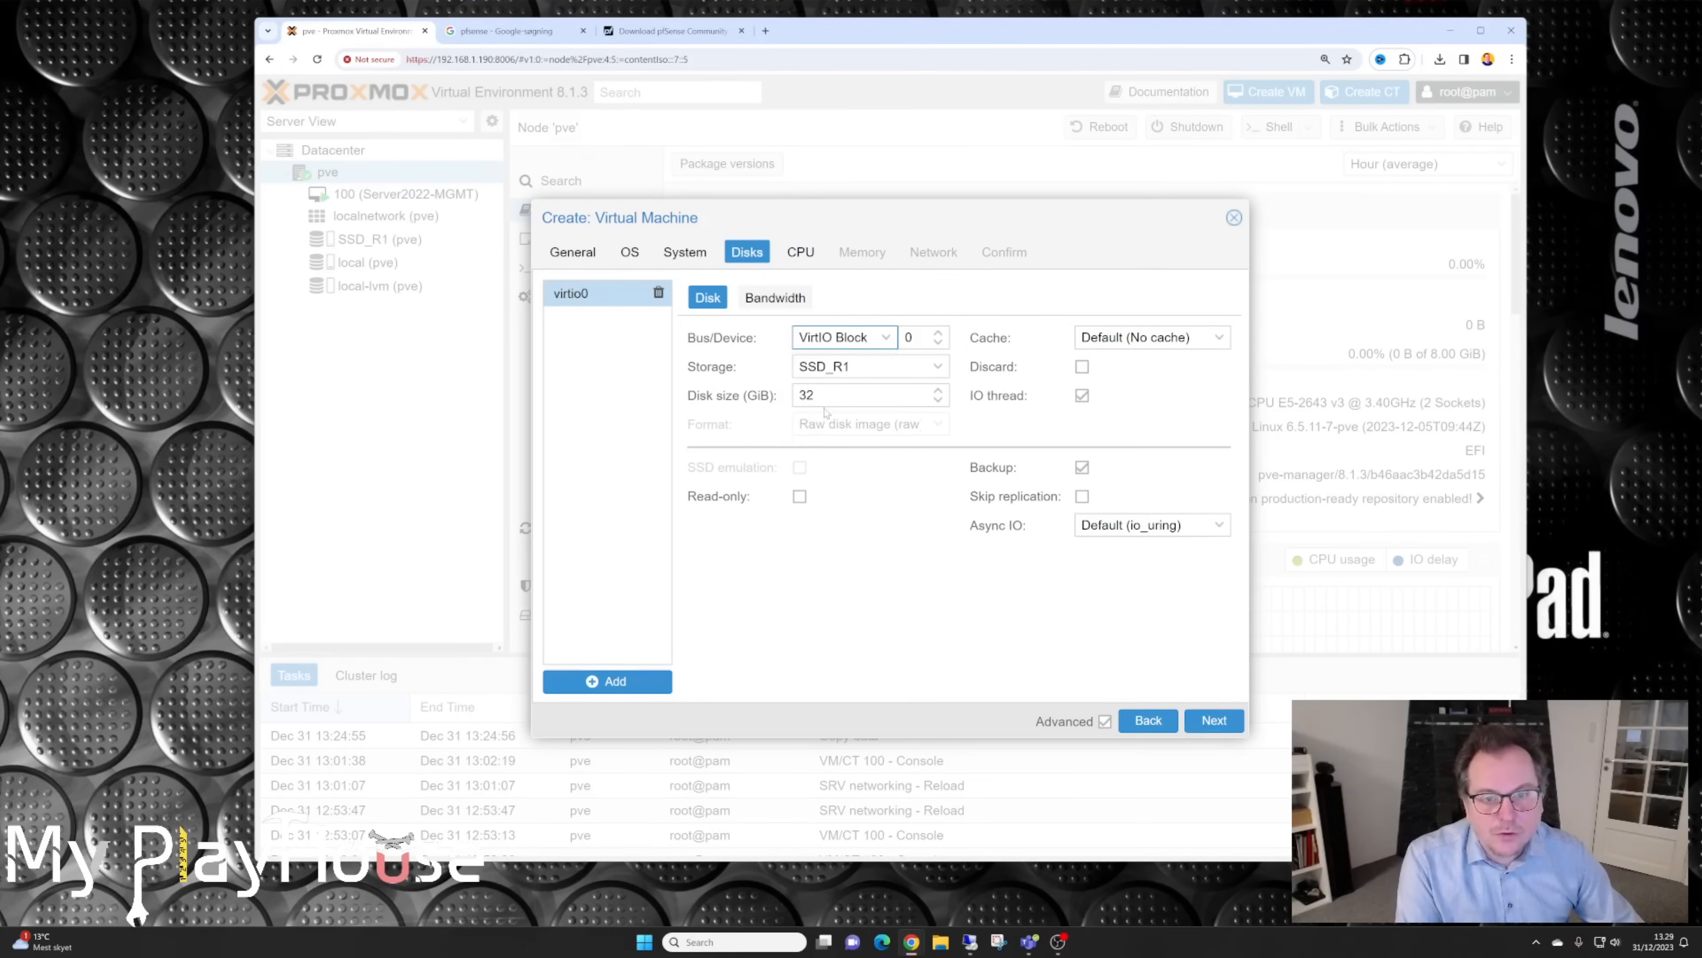
double_click(792, 395)
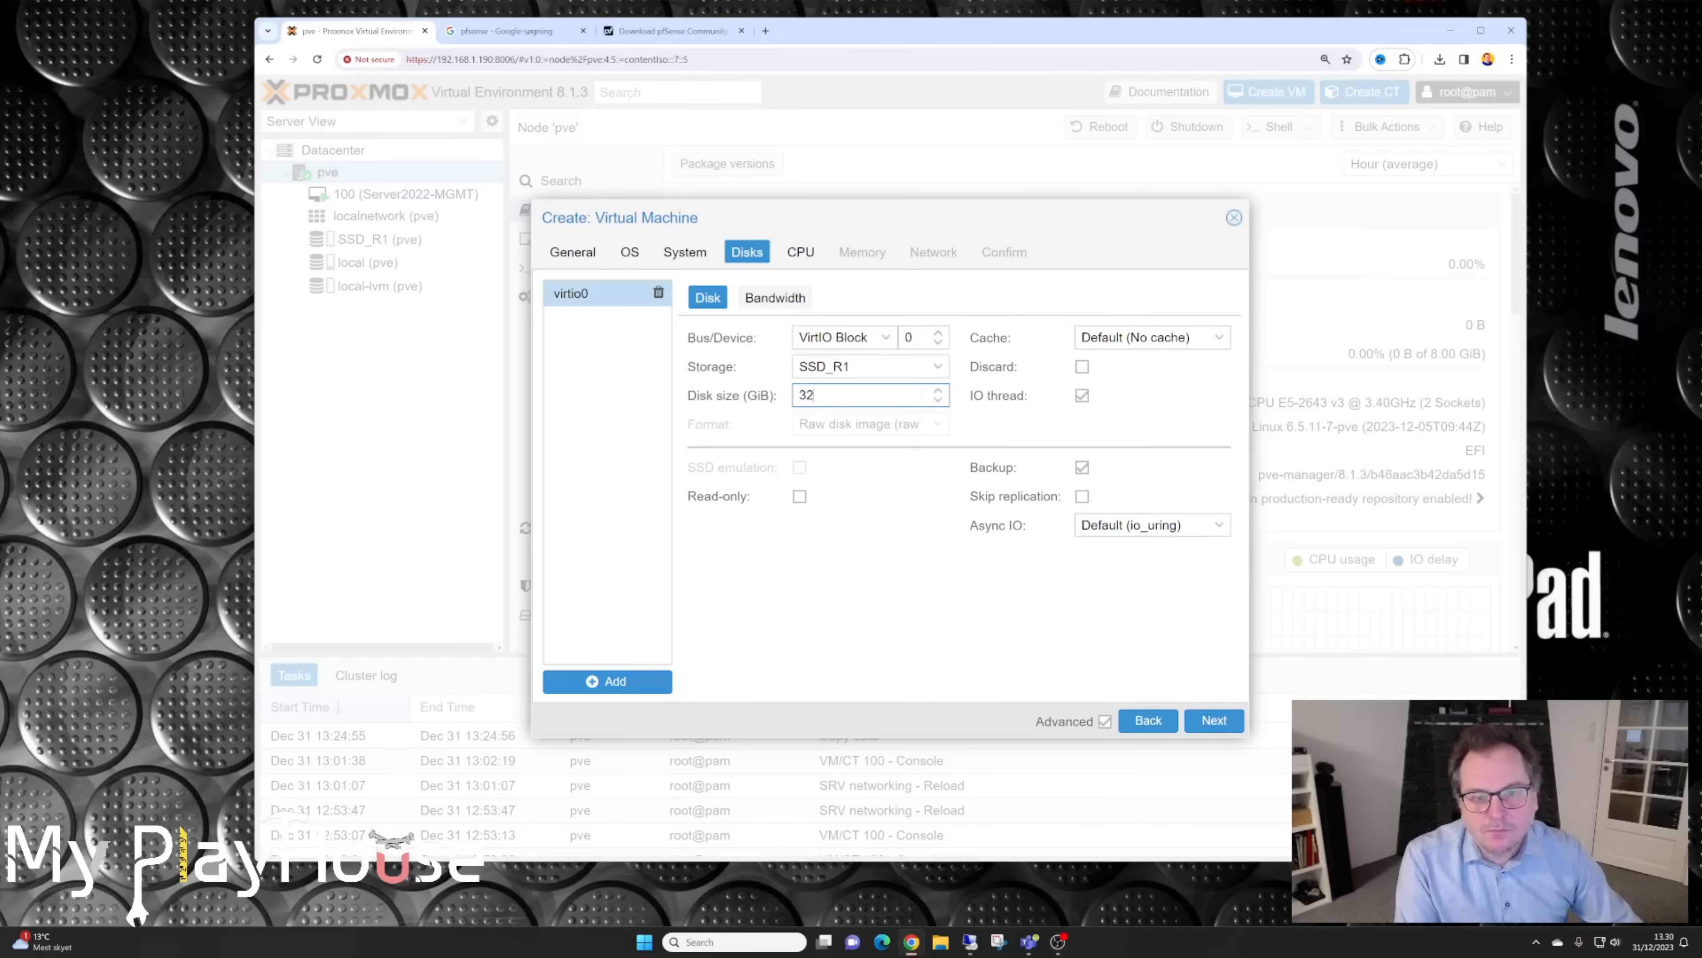
text(24)
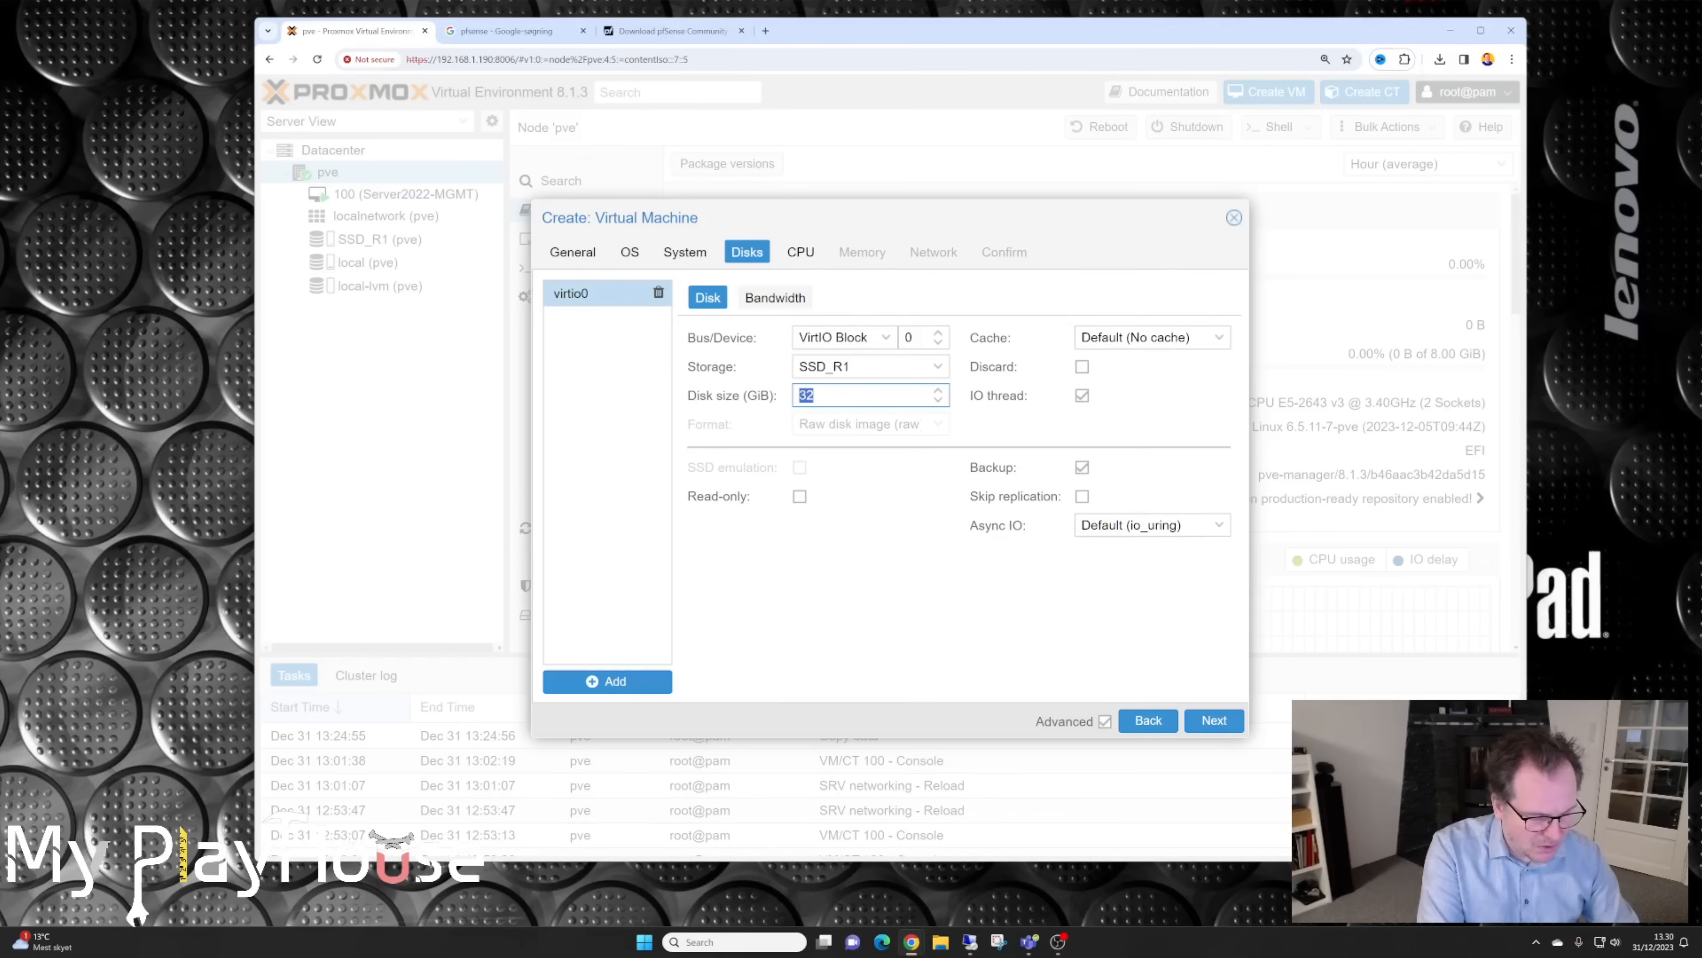
click(1207, 722)
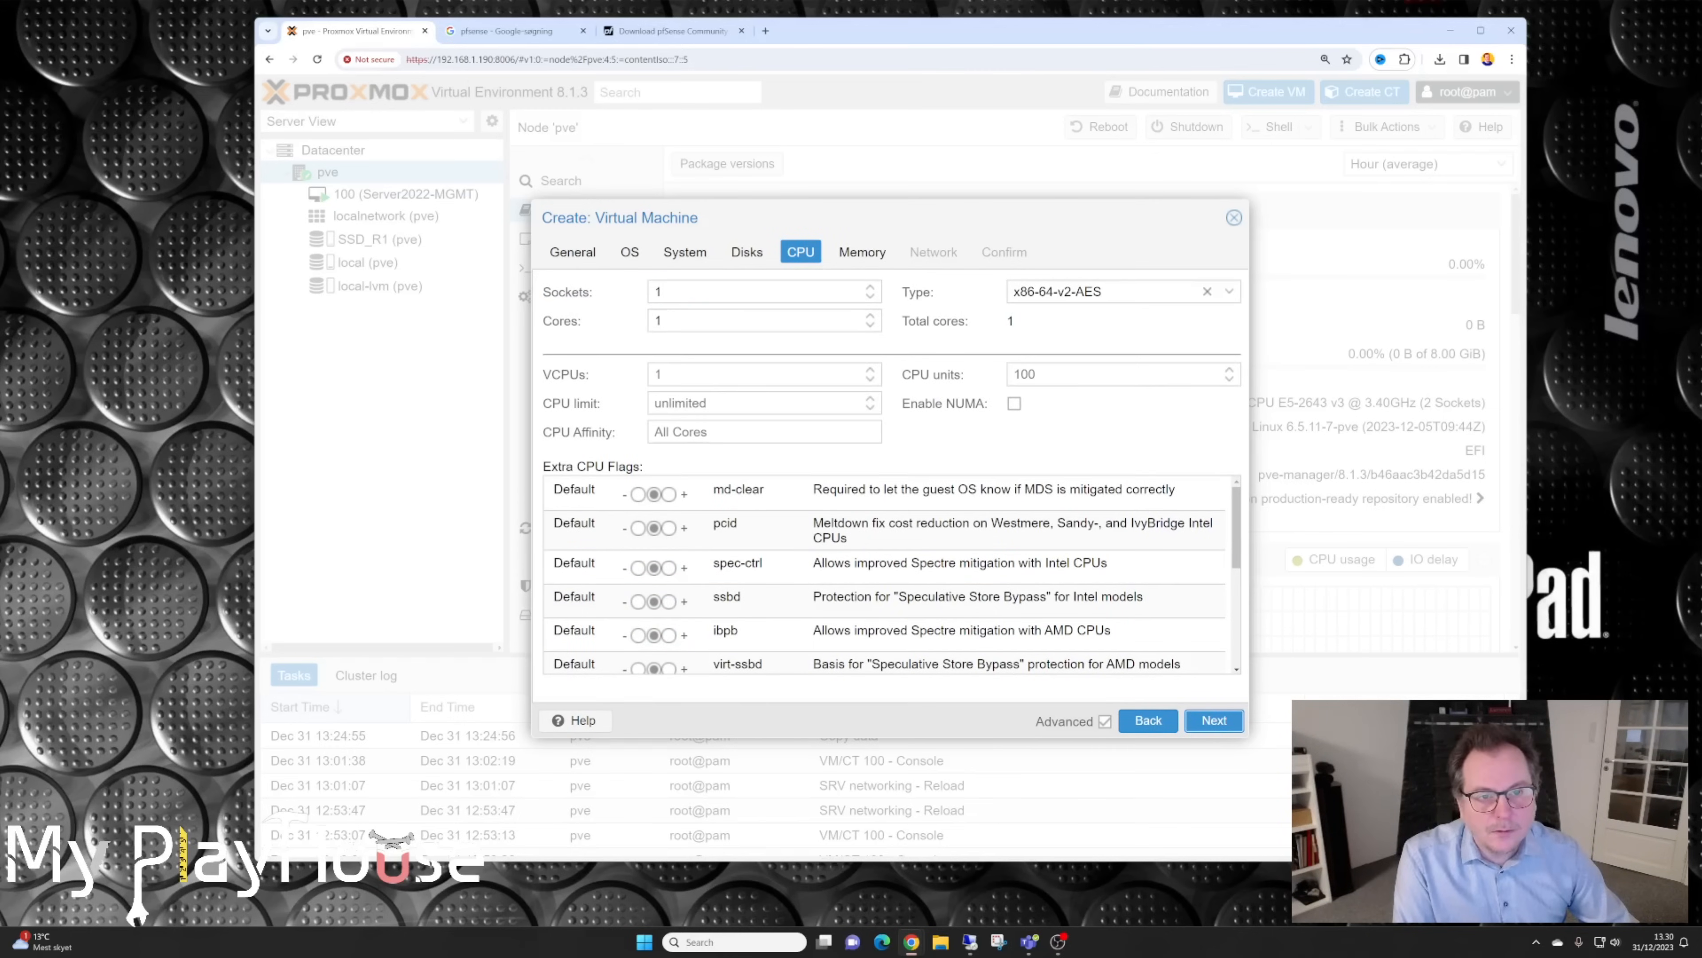
Step: Set the CPU to 4 cores with type host, and continue past the memory settings with the default amount
drag(673, 292, 616, 293)
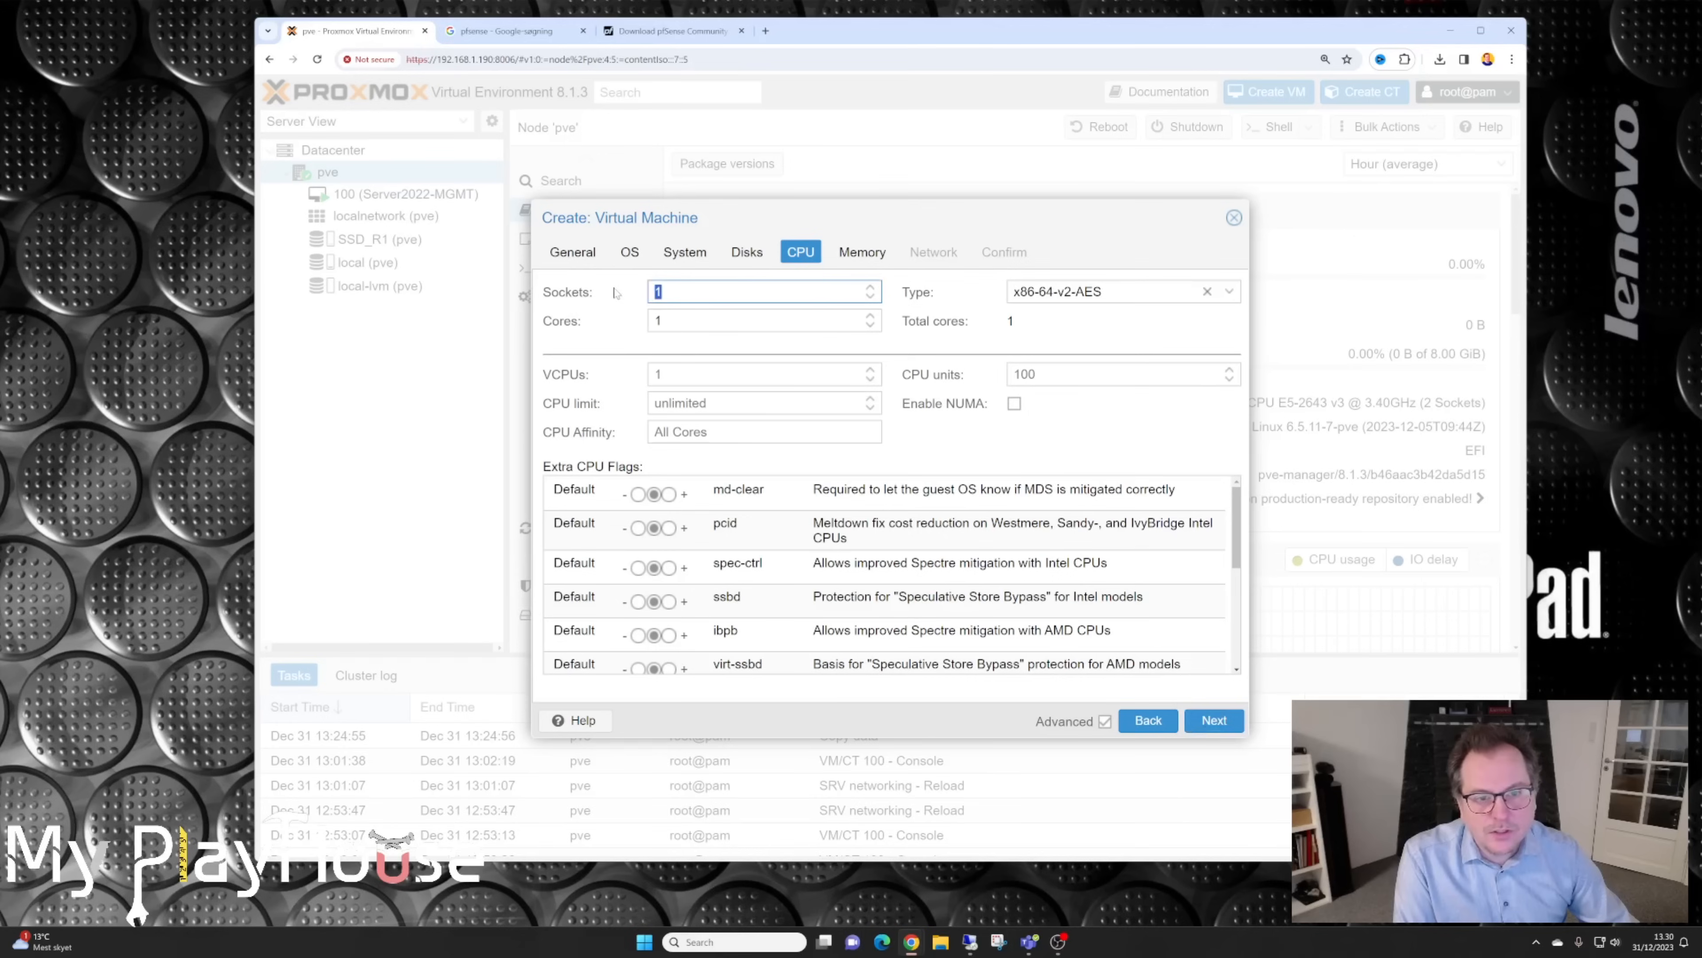
click(871, 317)
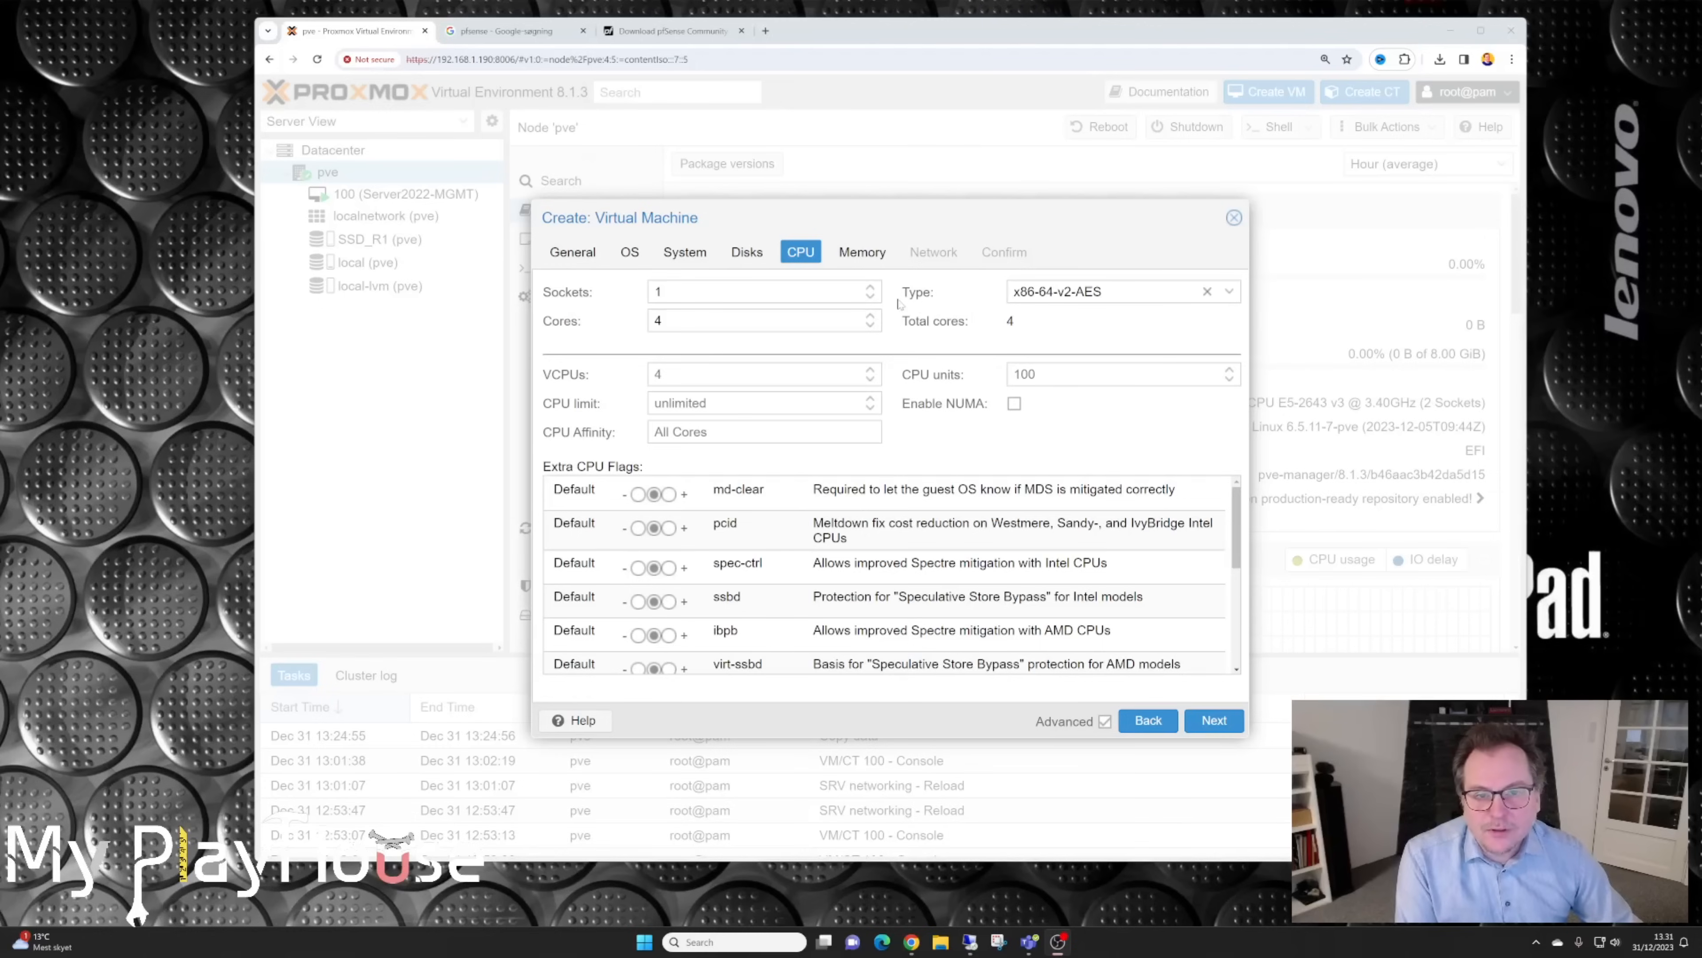
click(1230, 296)
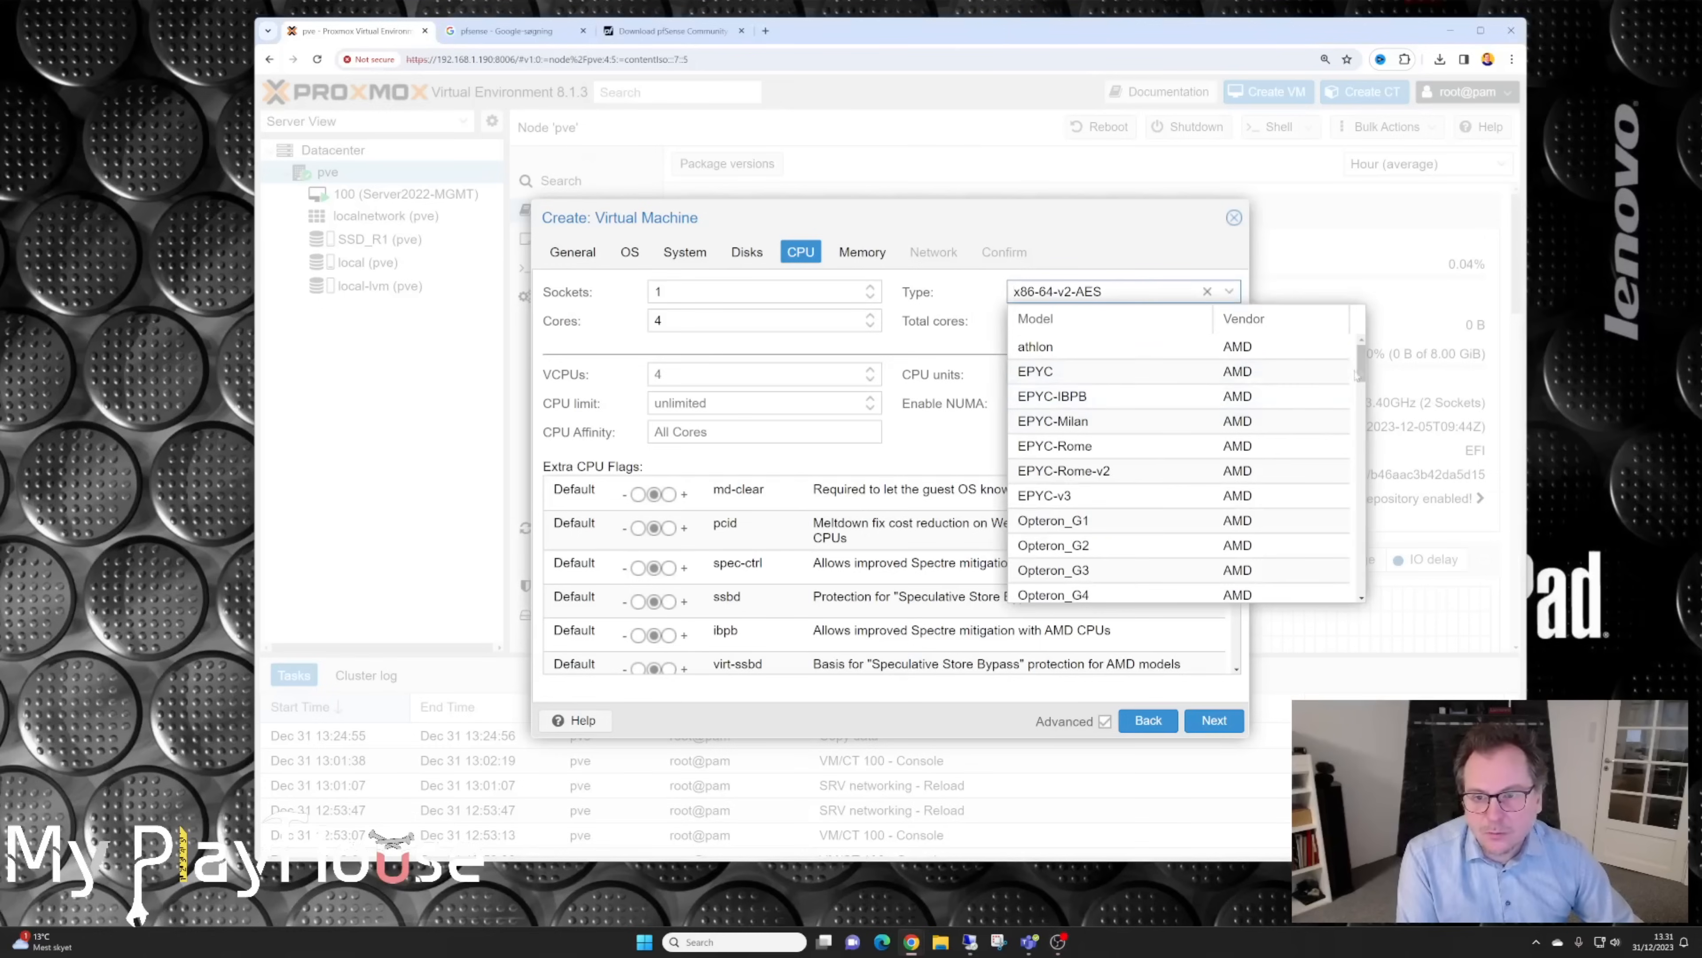
drag(1362, 368, 1365, 590)
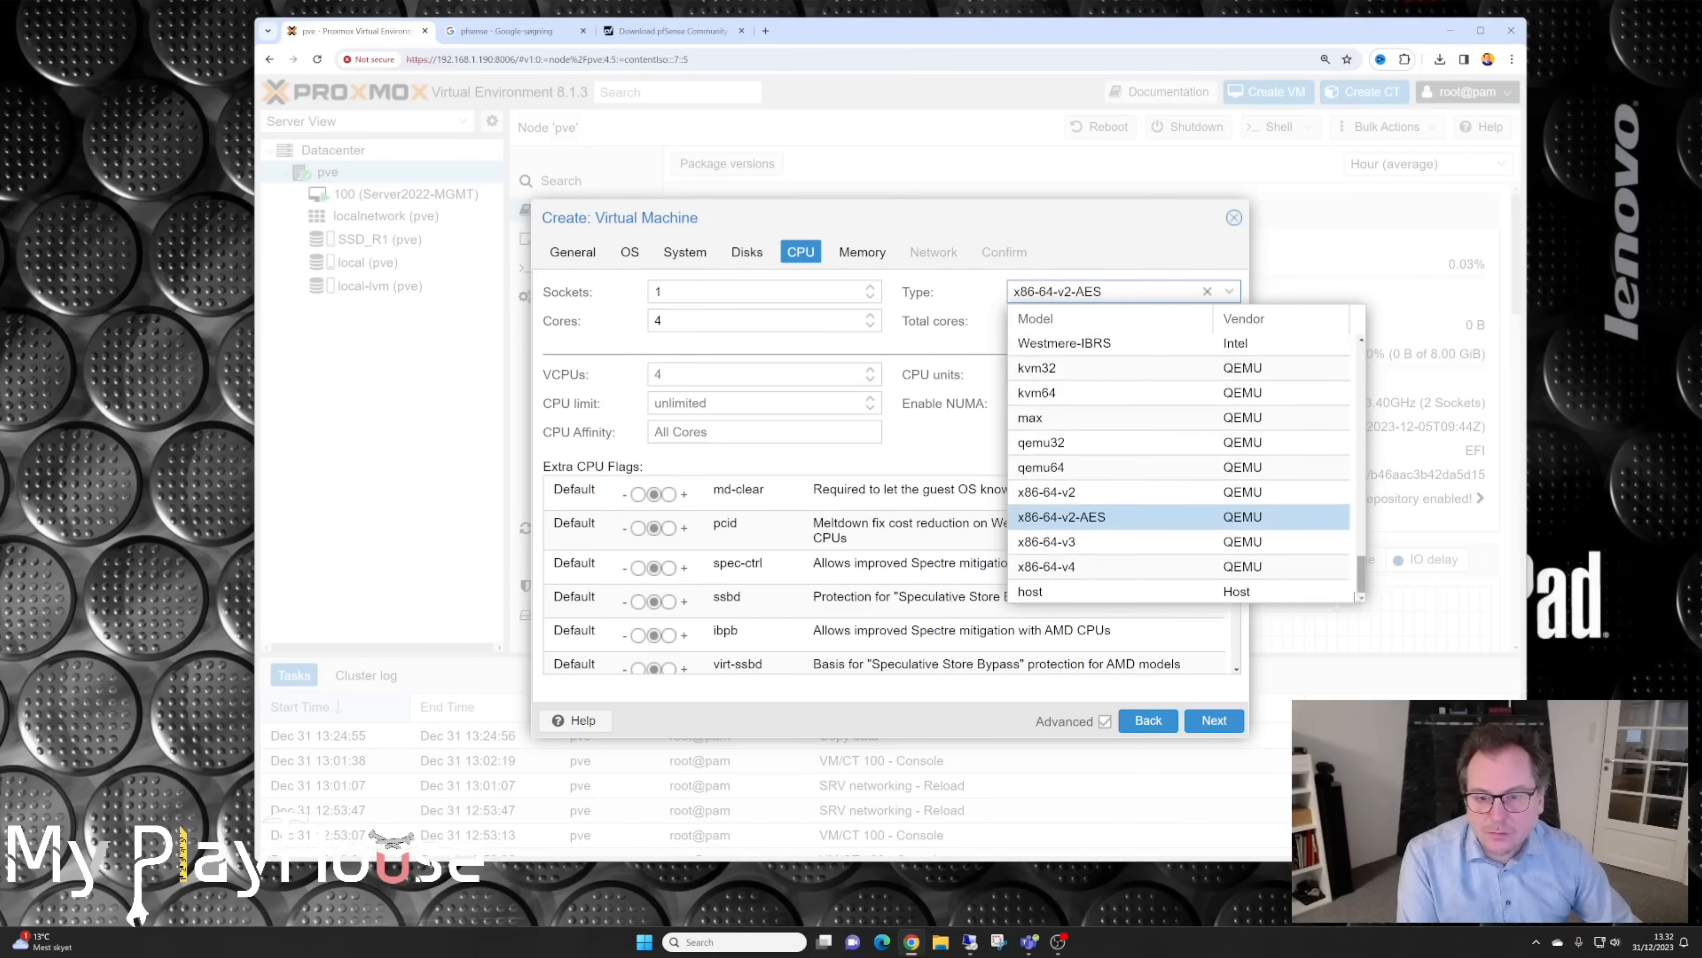
click(1045, 591)
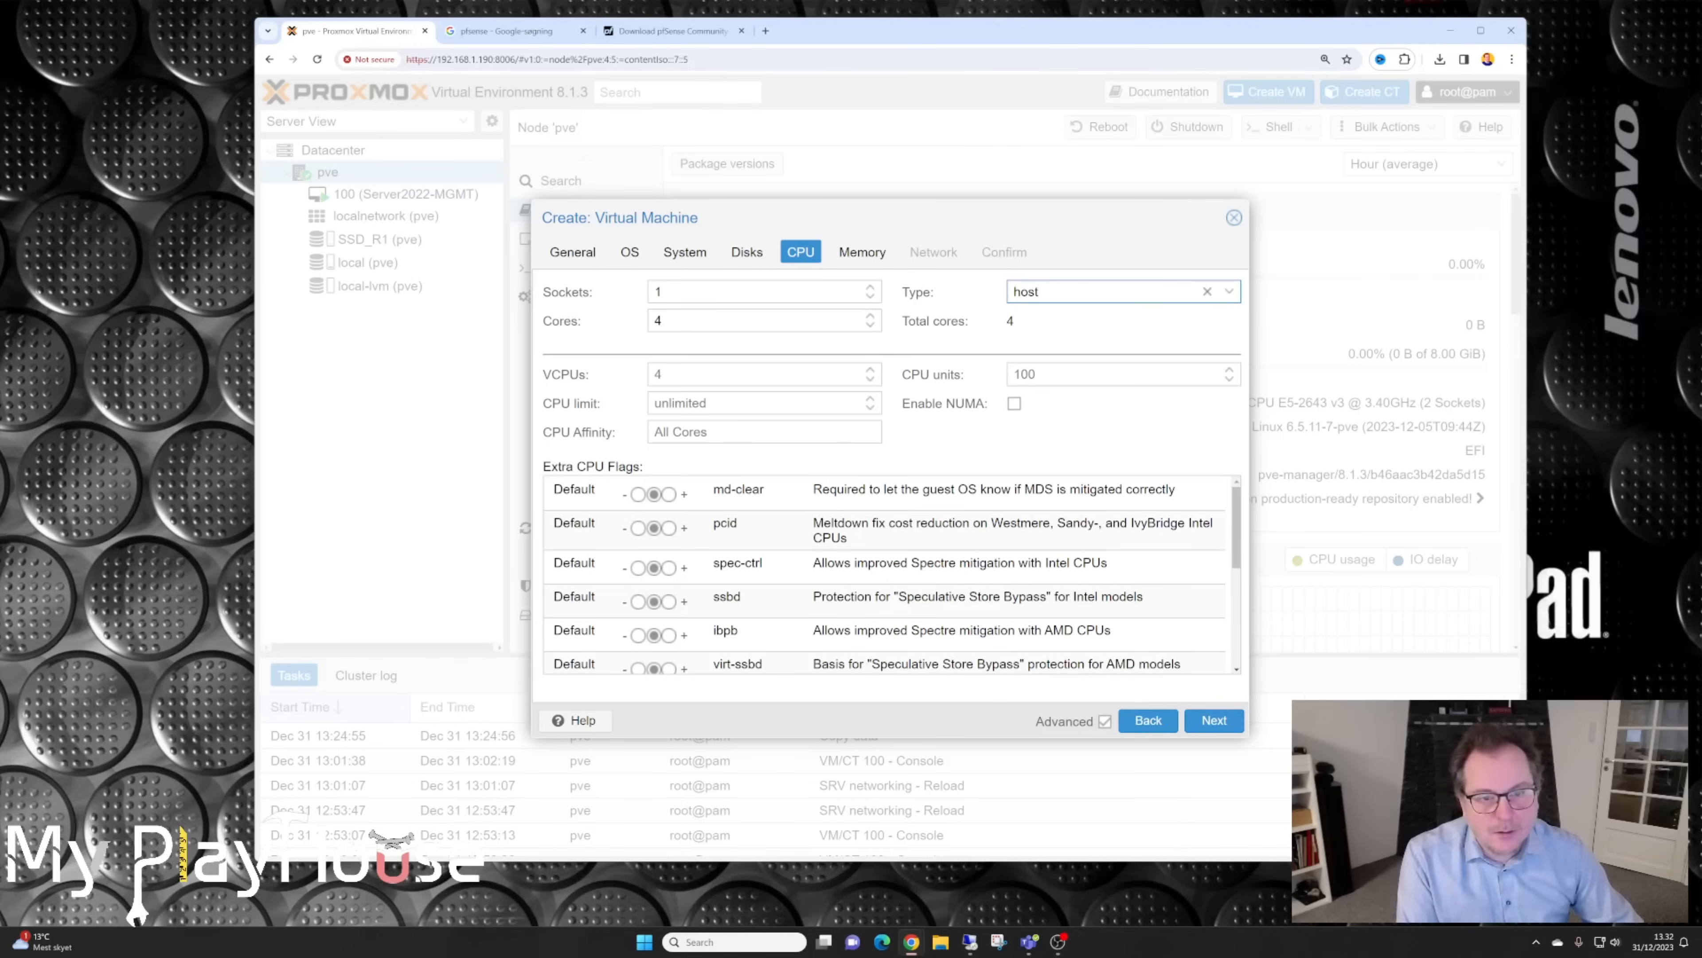
click(1214, 720)
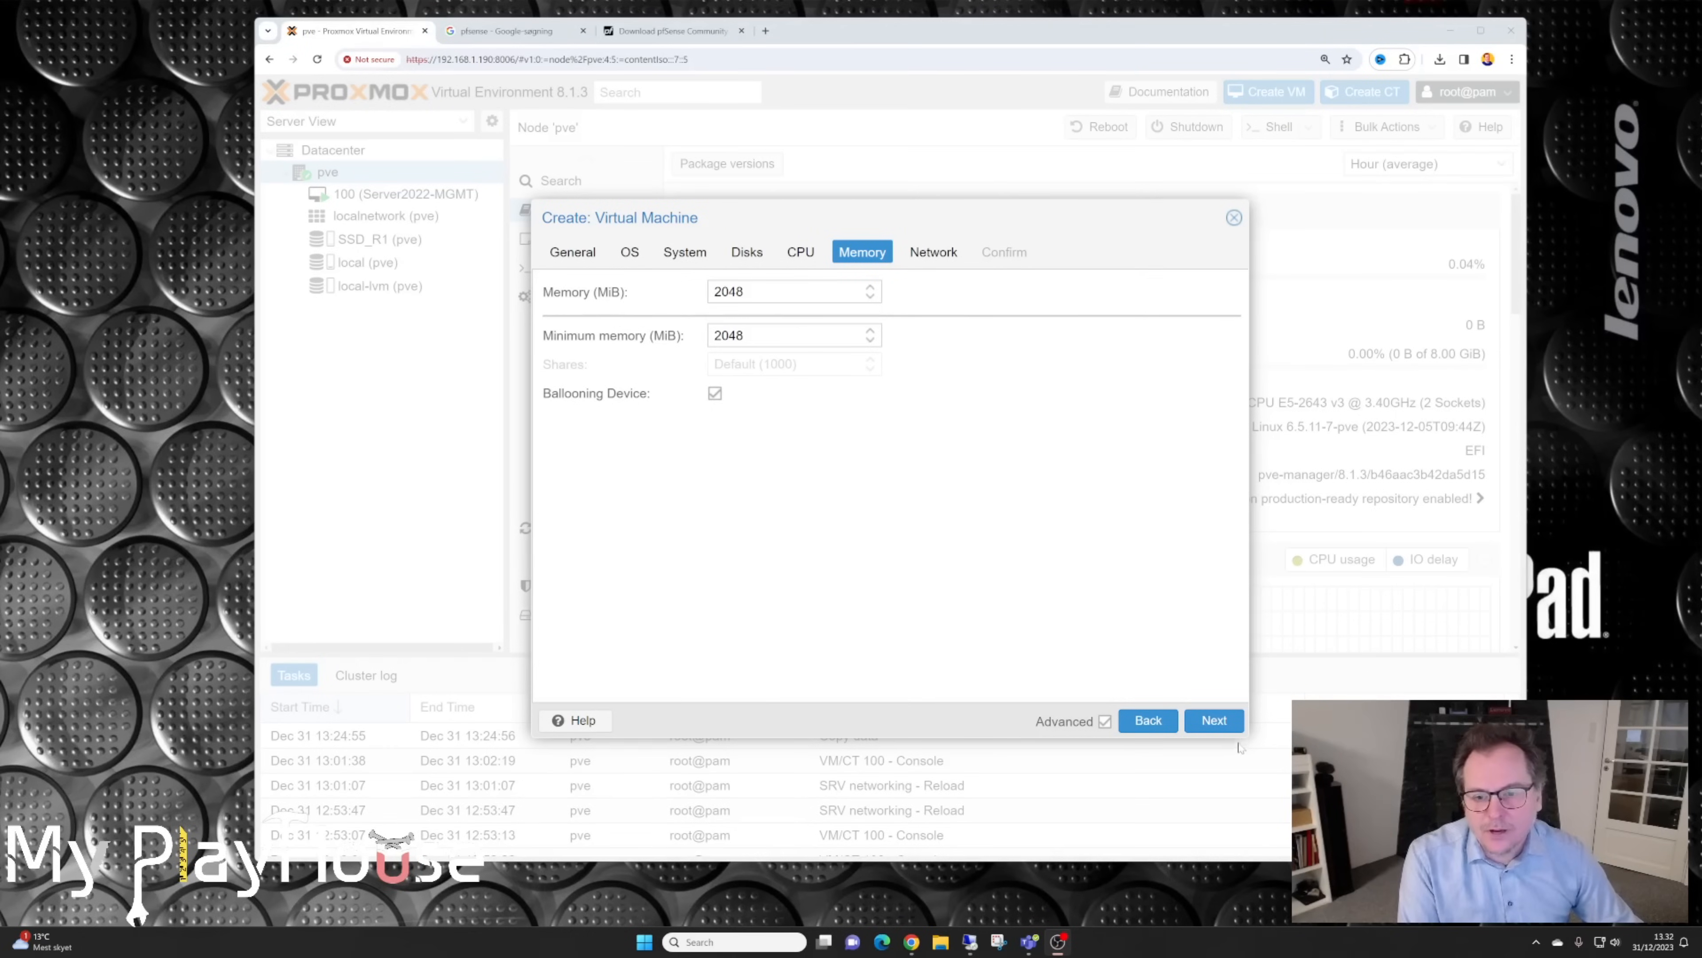
click(1209, 722)
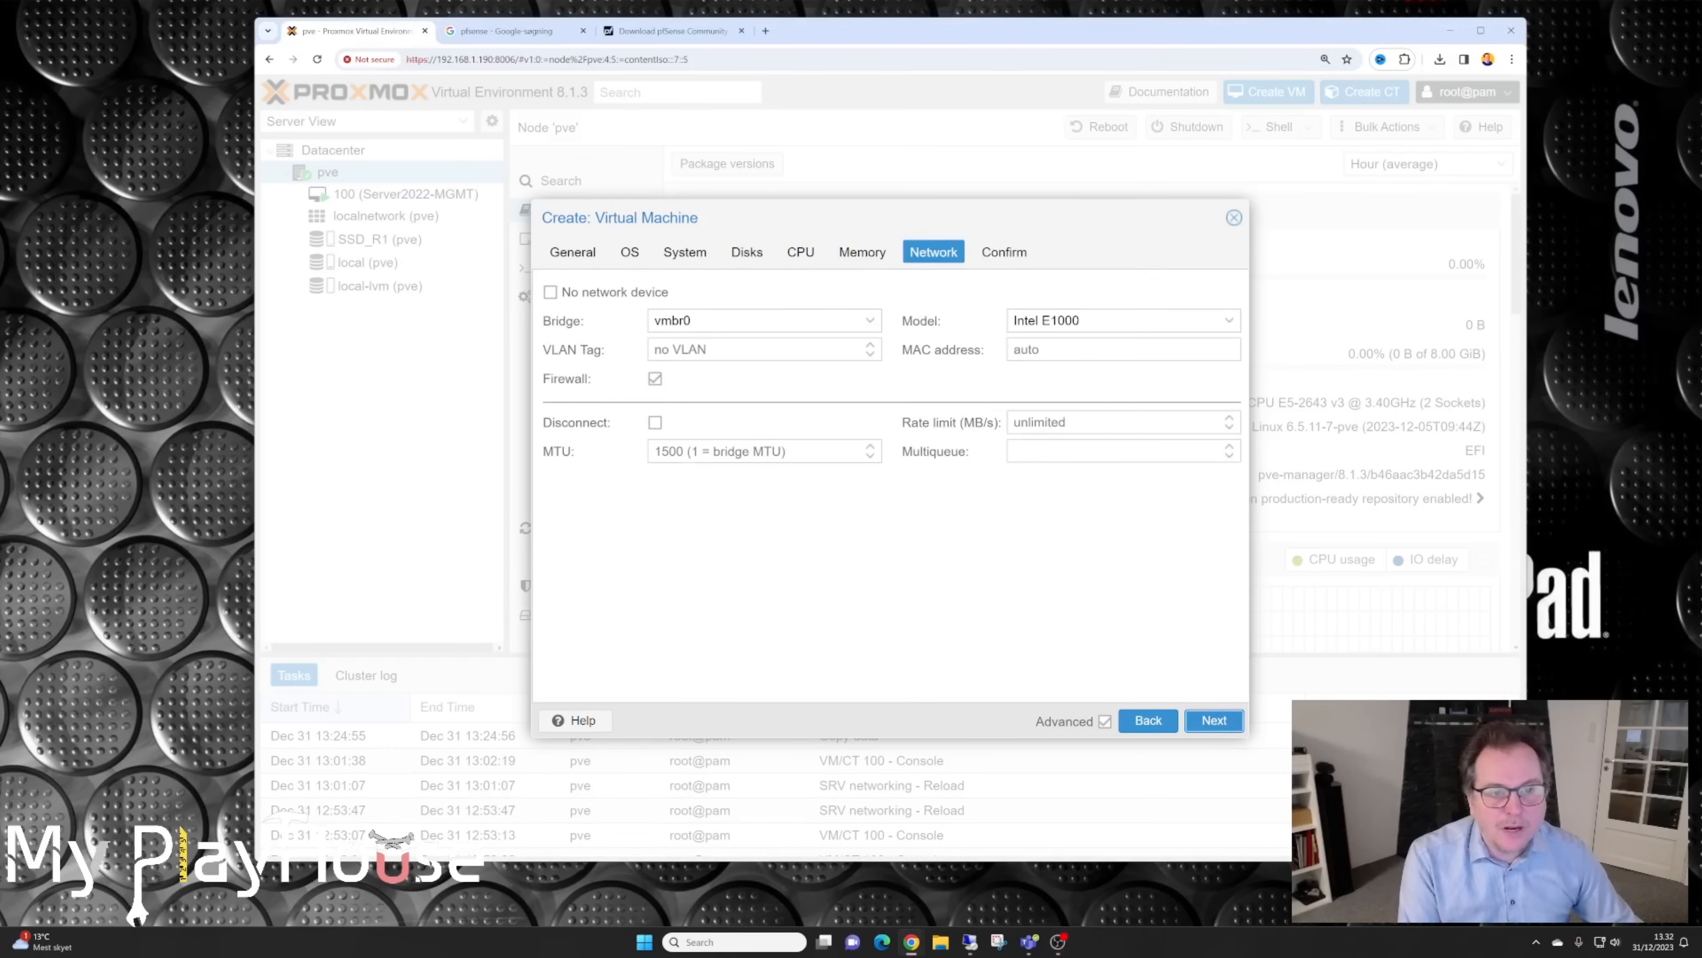
Step: Connect the network device to bridge vmbr1 with the VirtIO (paravirtualized) model, and finish creating the virtual machine
click(870, 321)
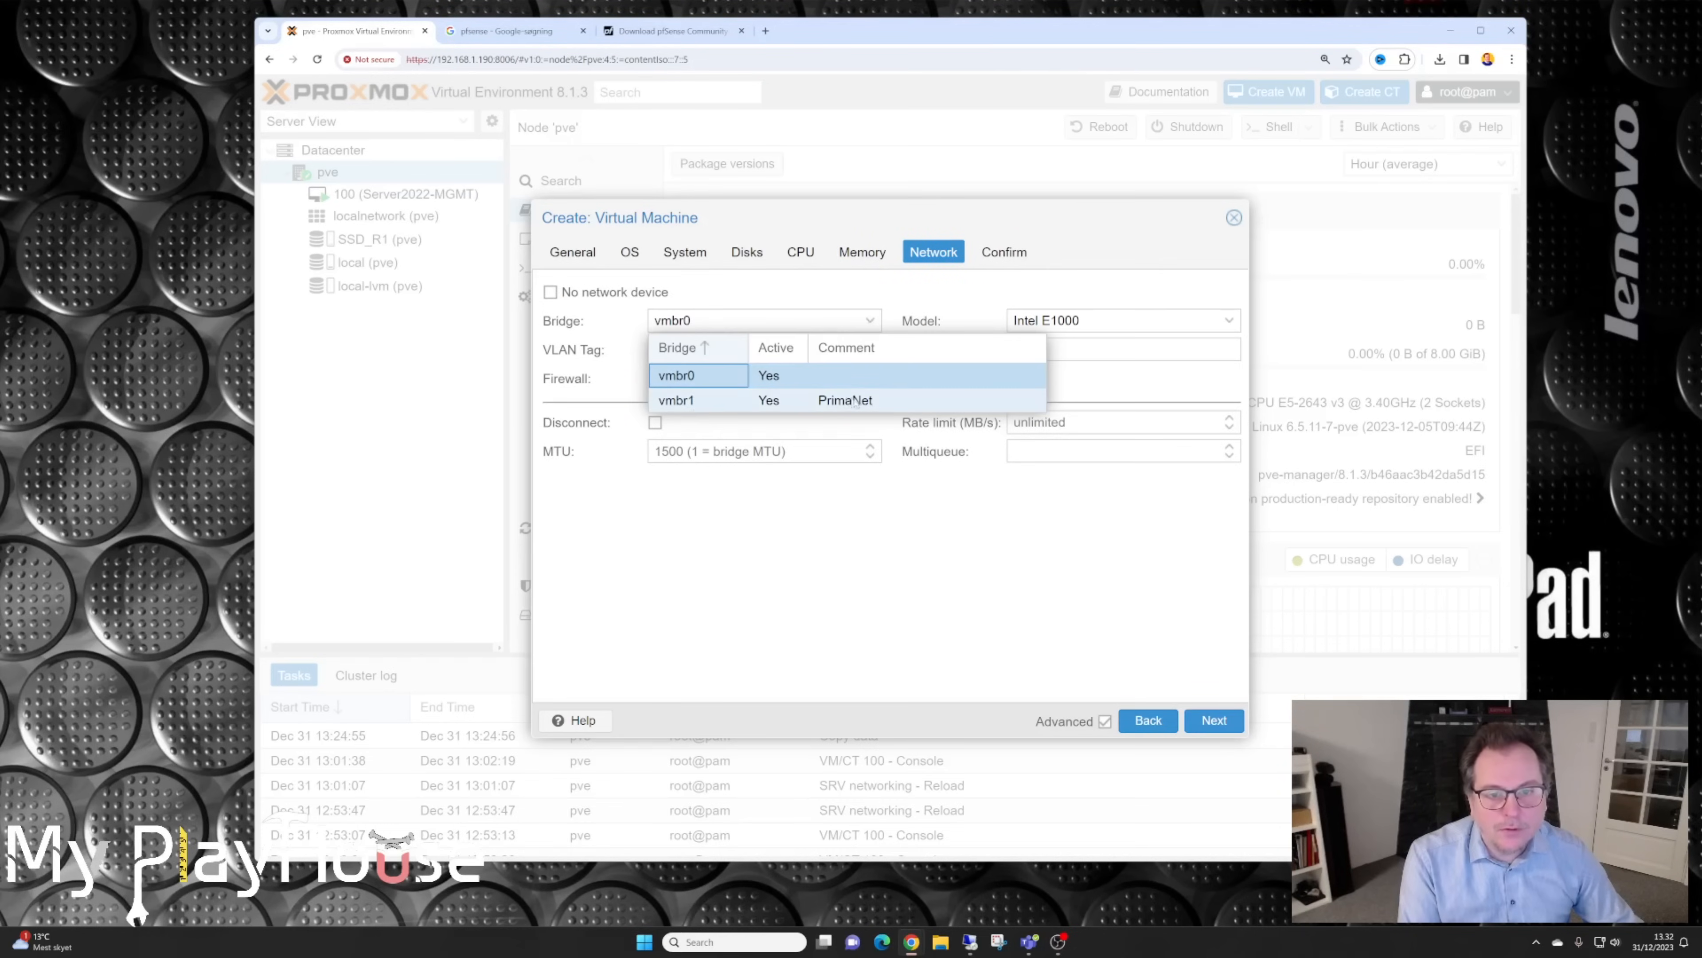
click(676, 401)
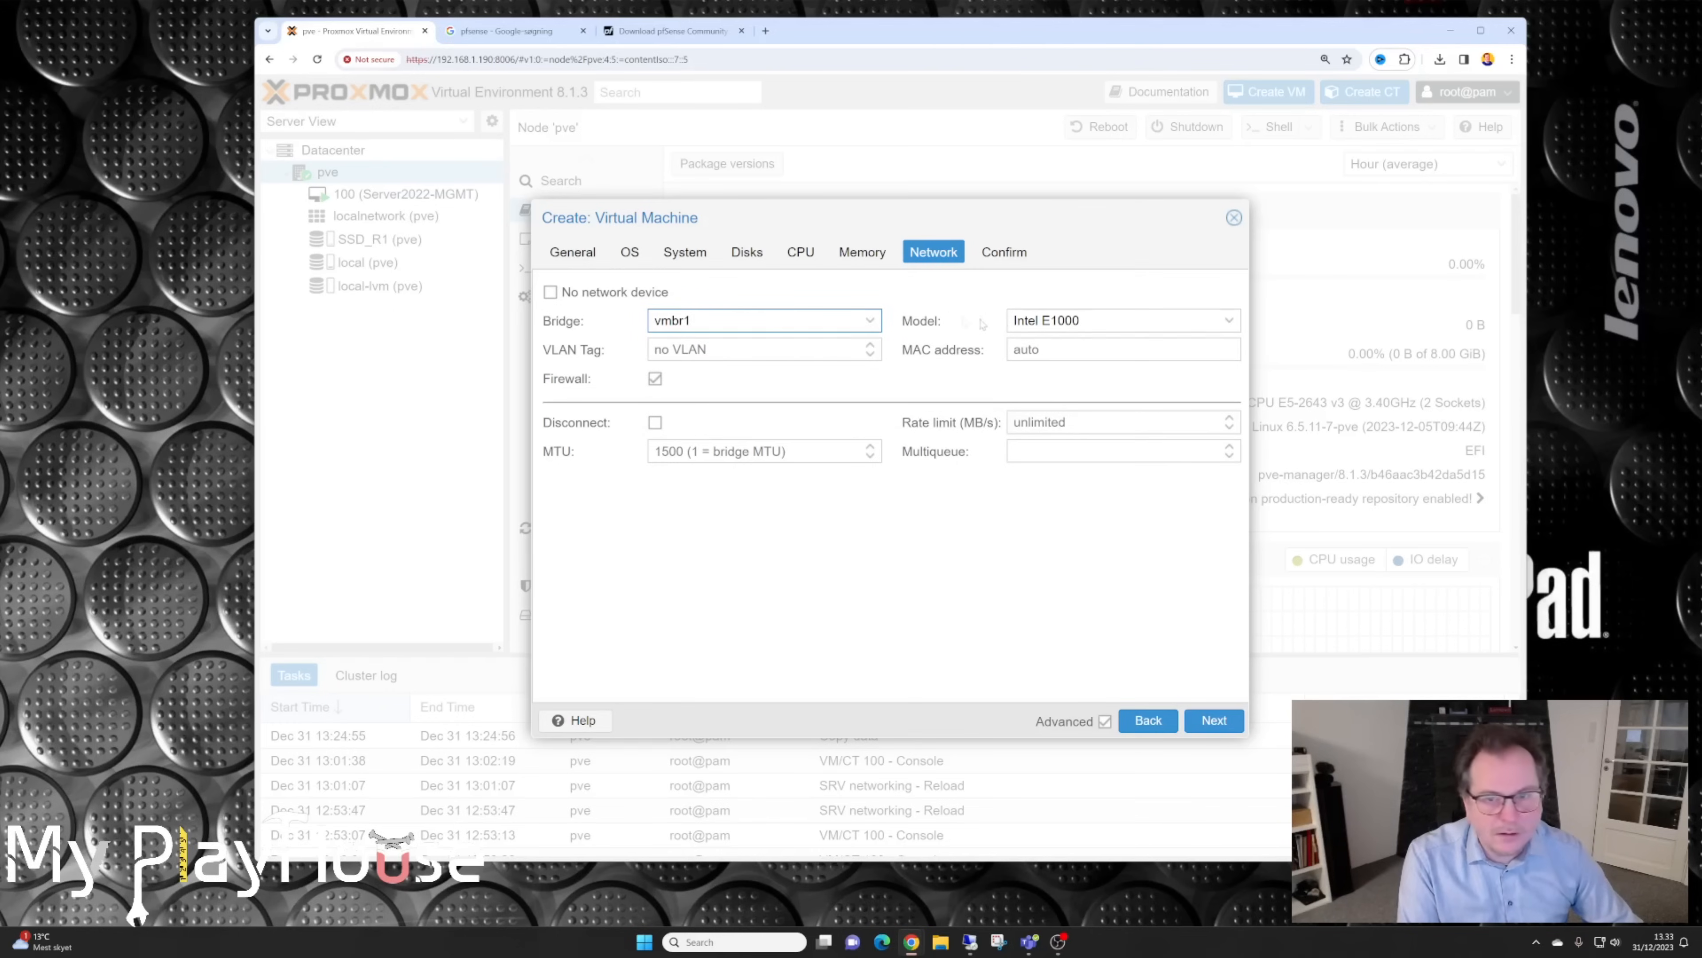
click(1230, 322)
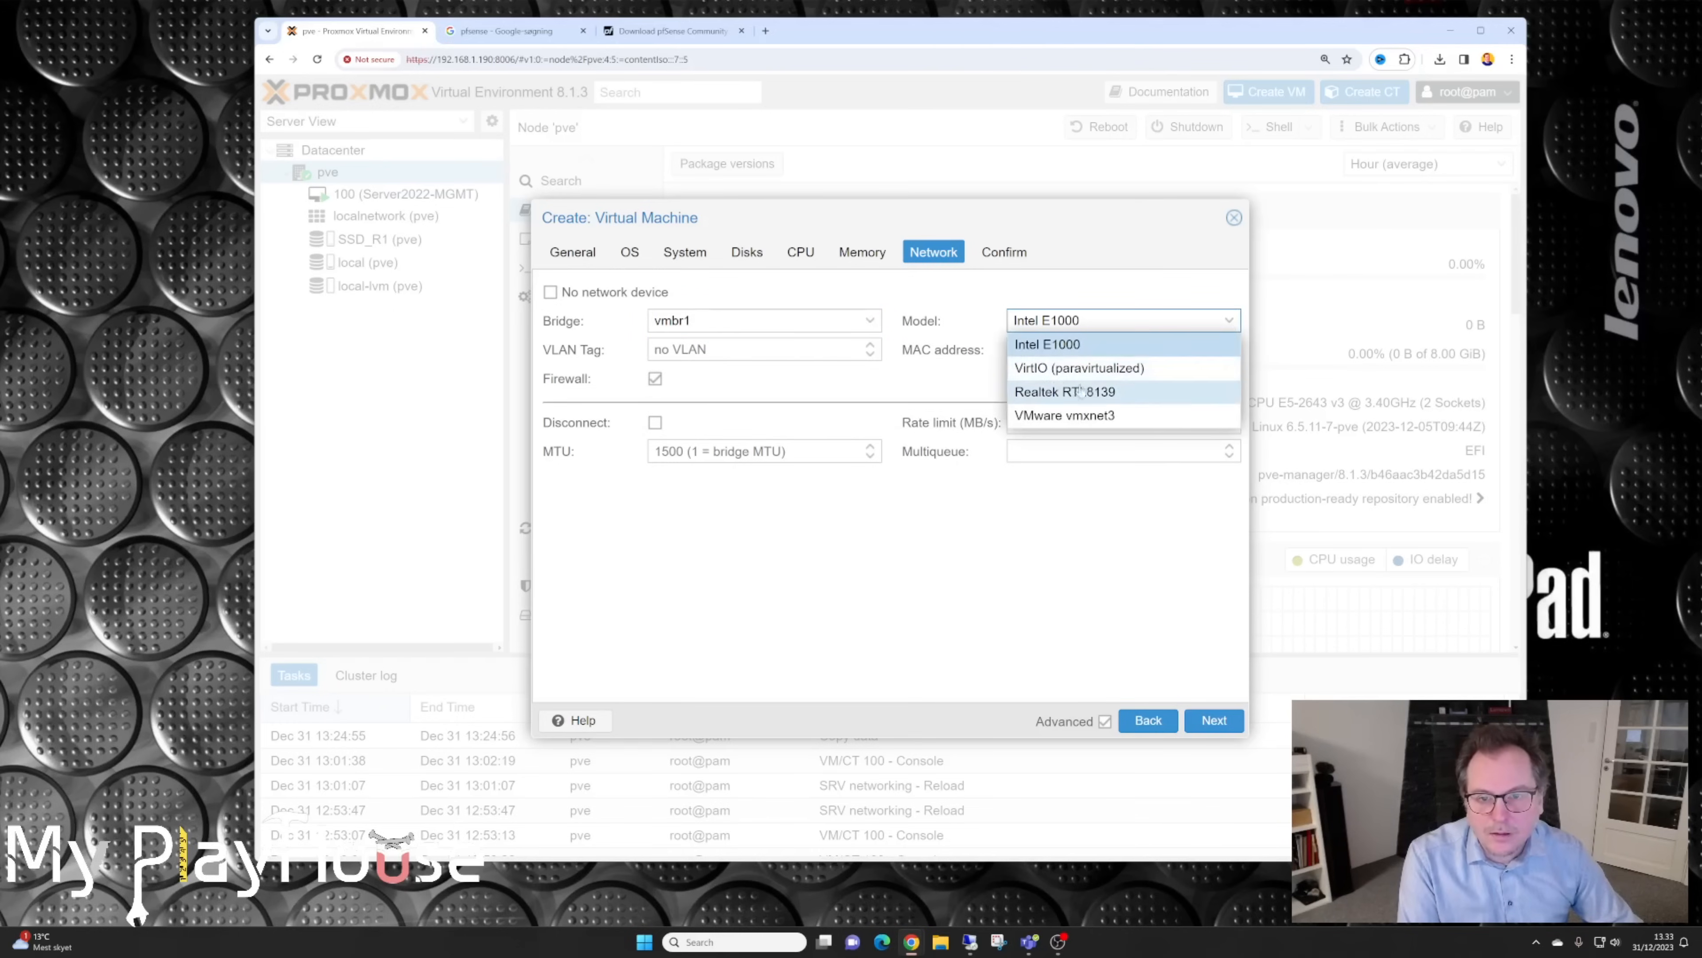
click(1039, 371)
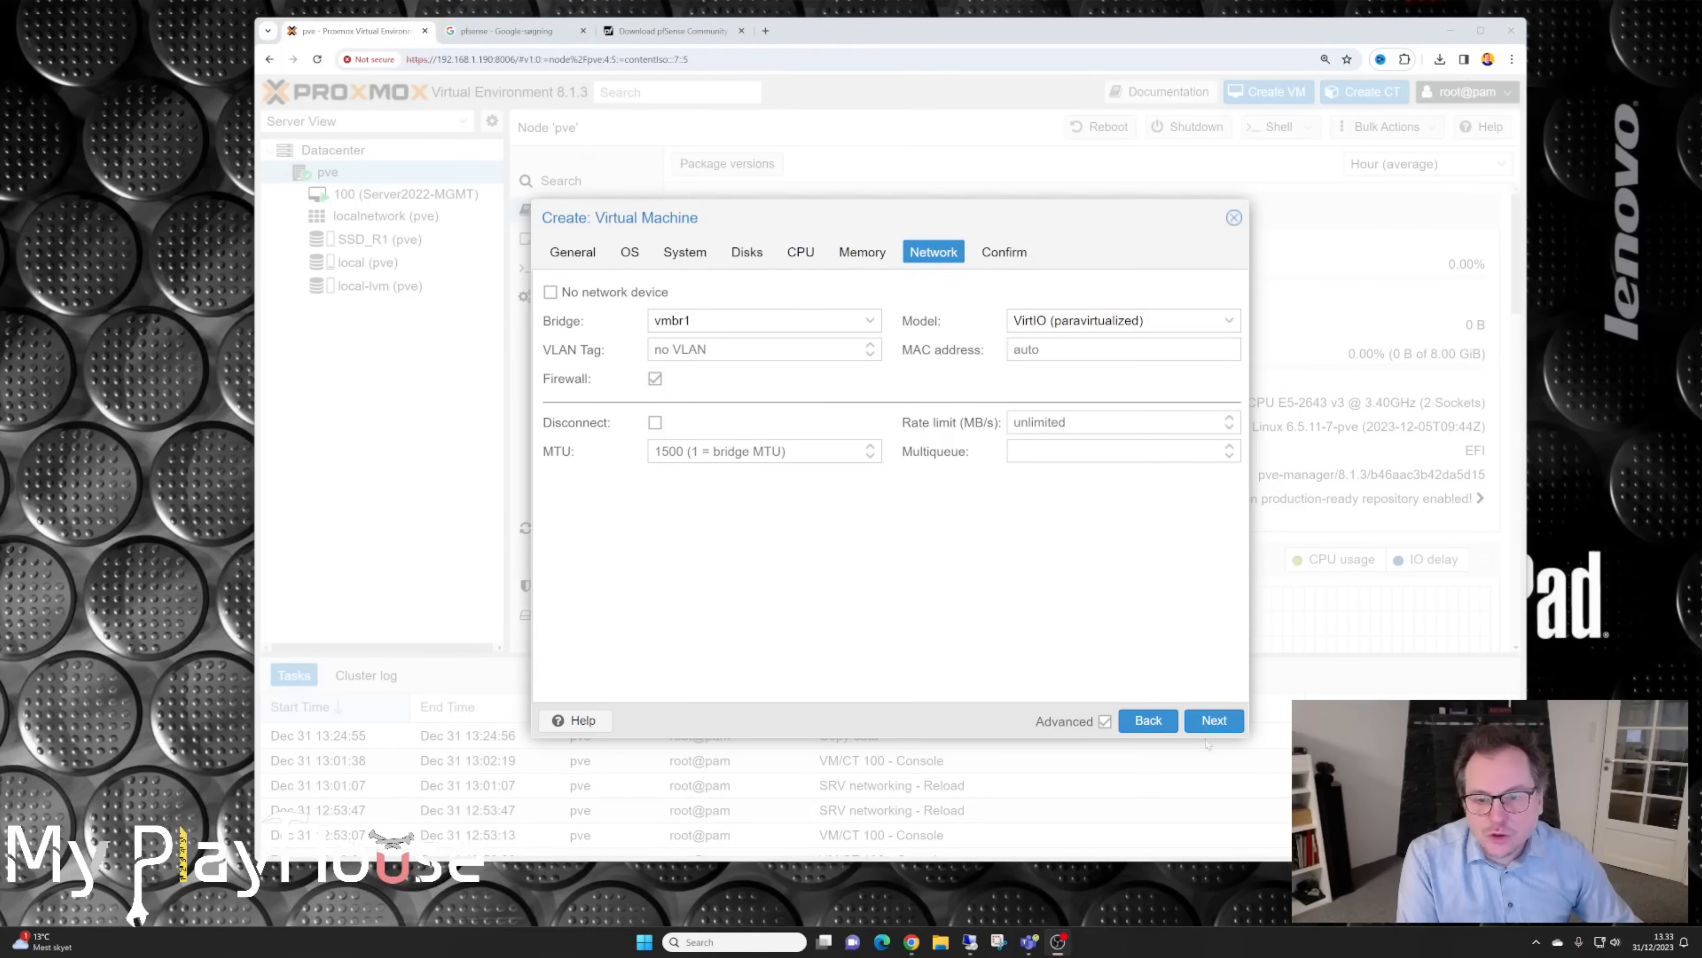
click(1216, 721)
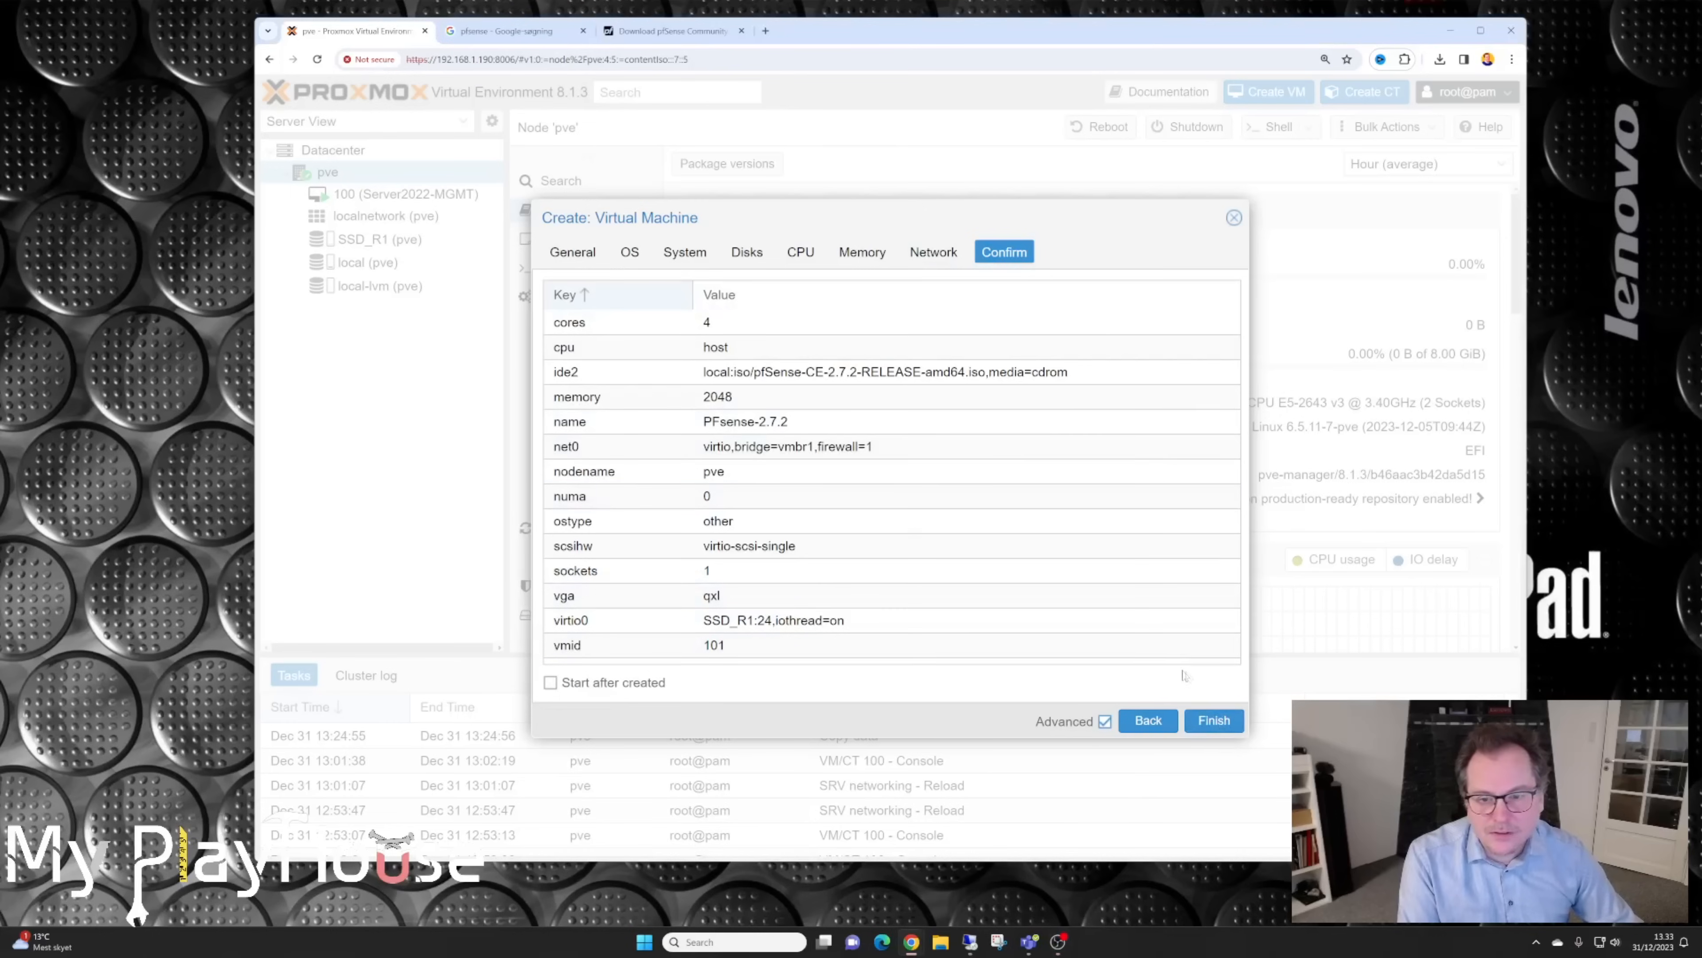
click(1214, 722)
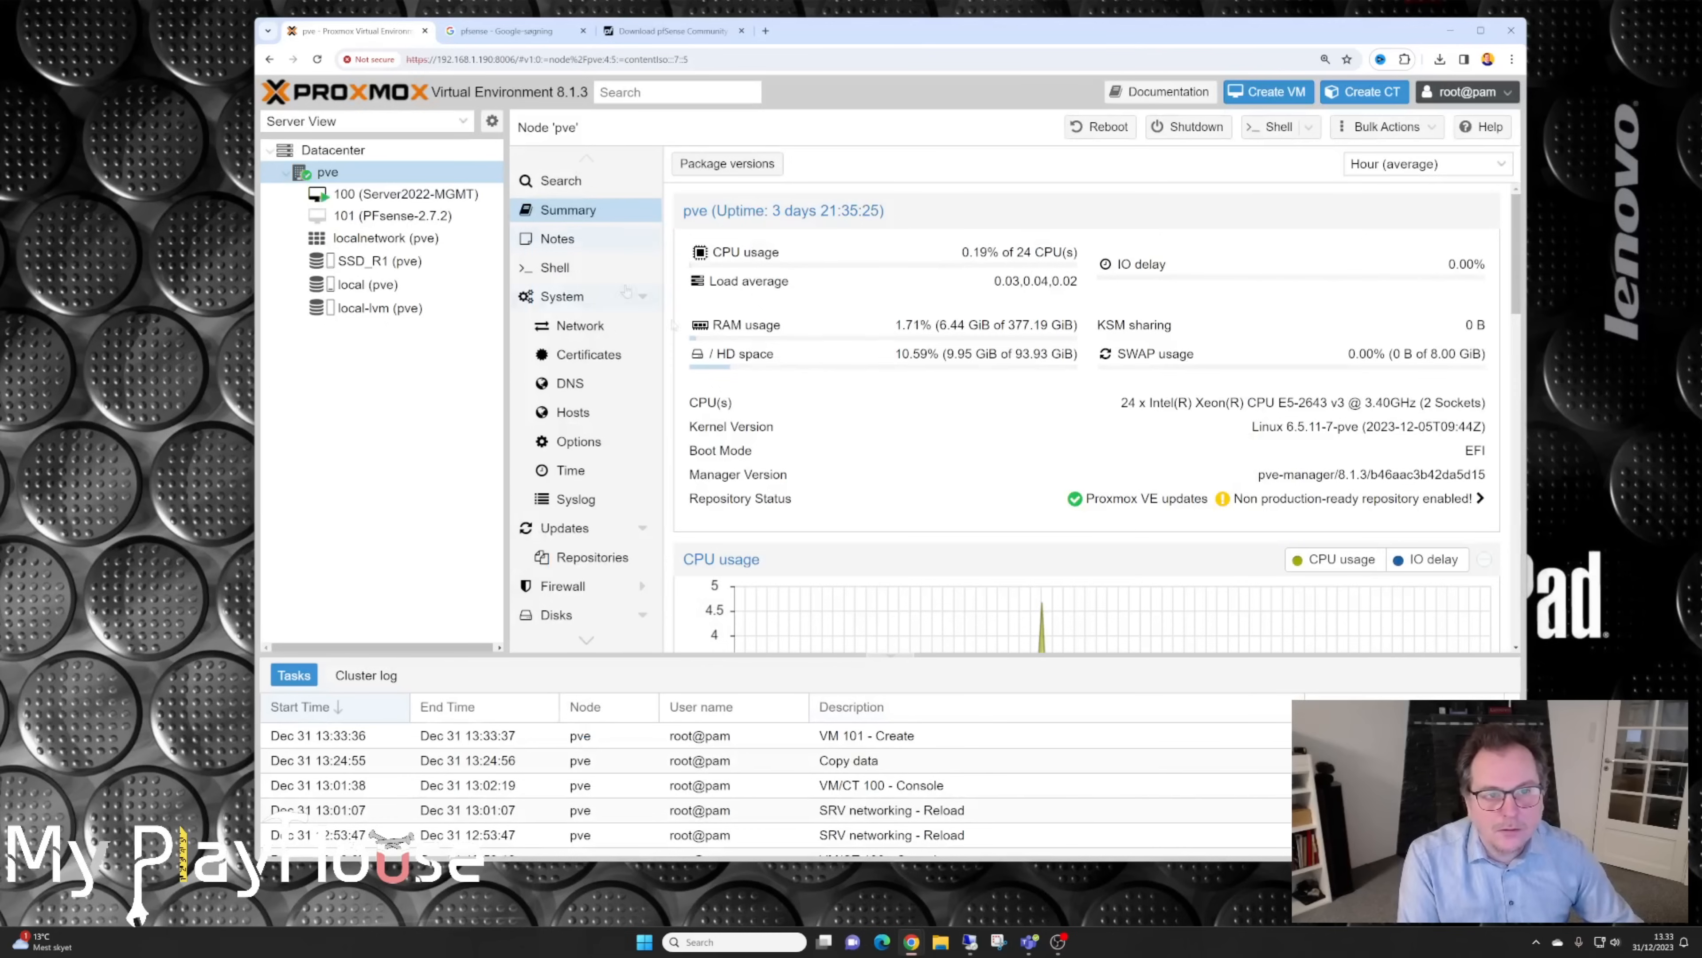
click(376, 216)
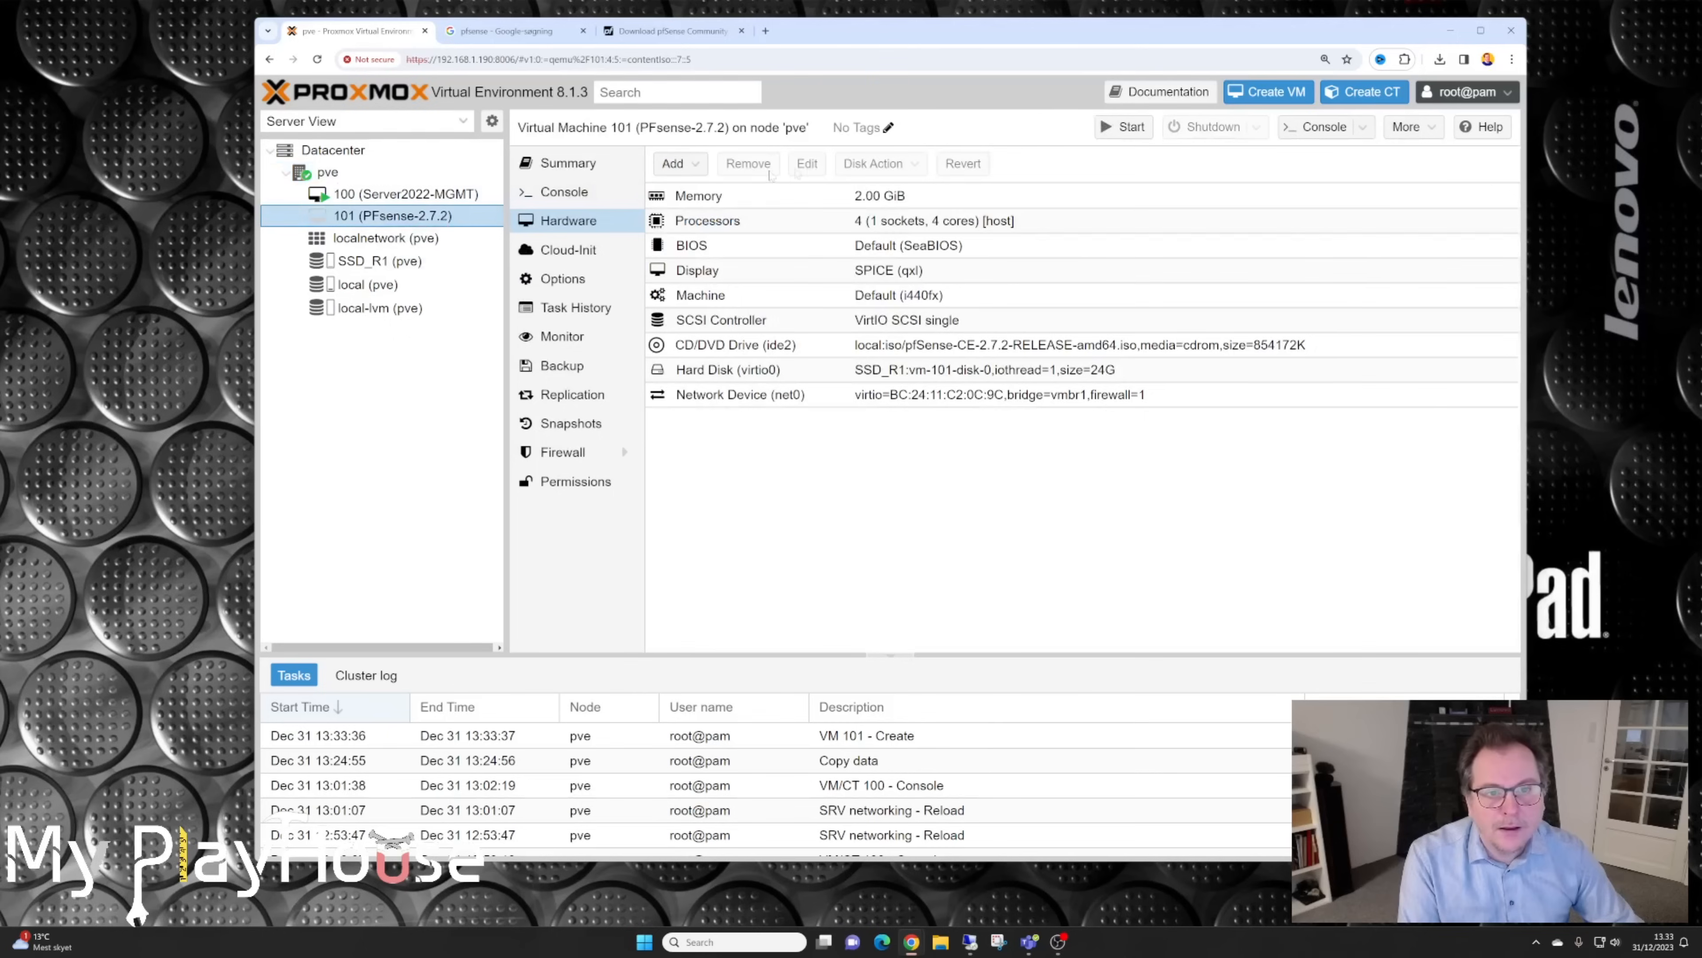
click(672, 164)
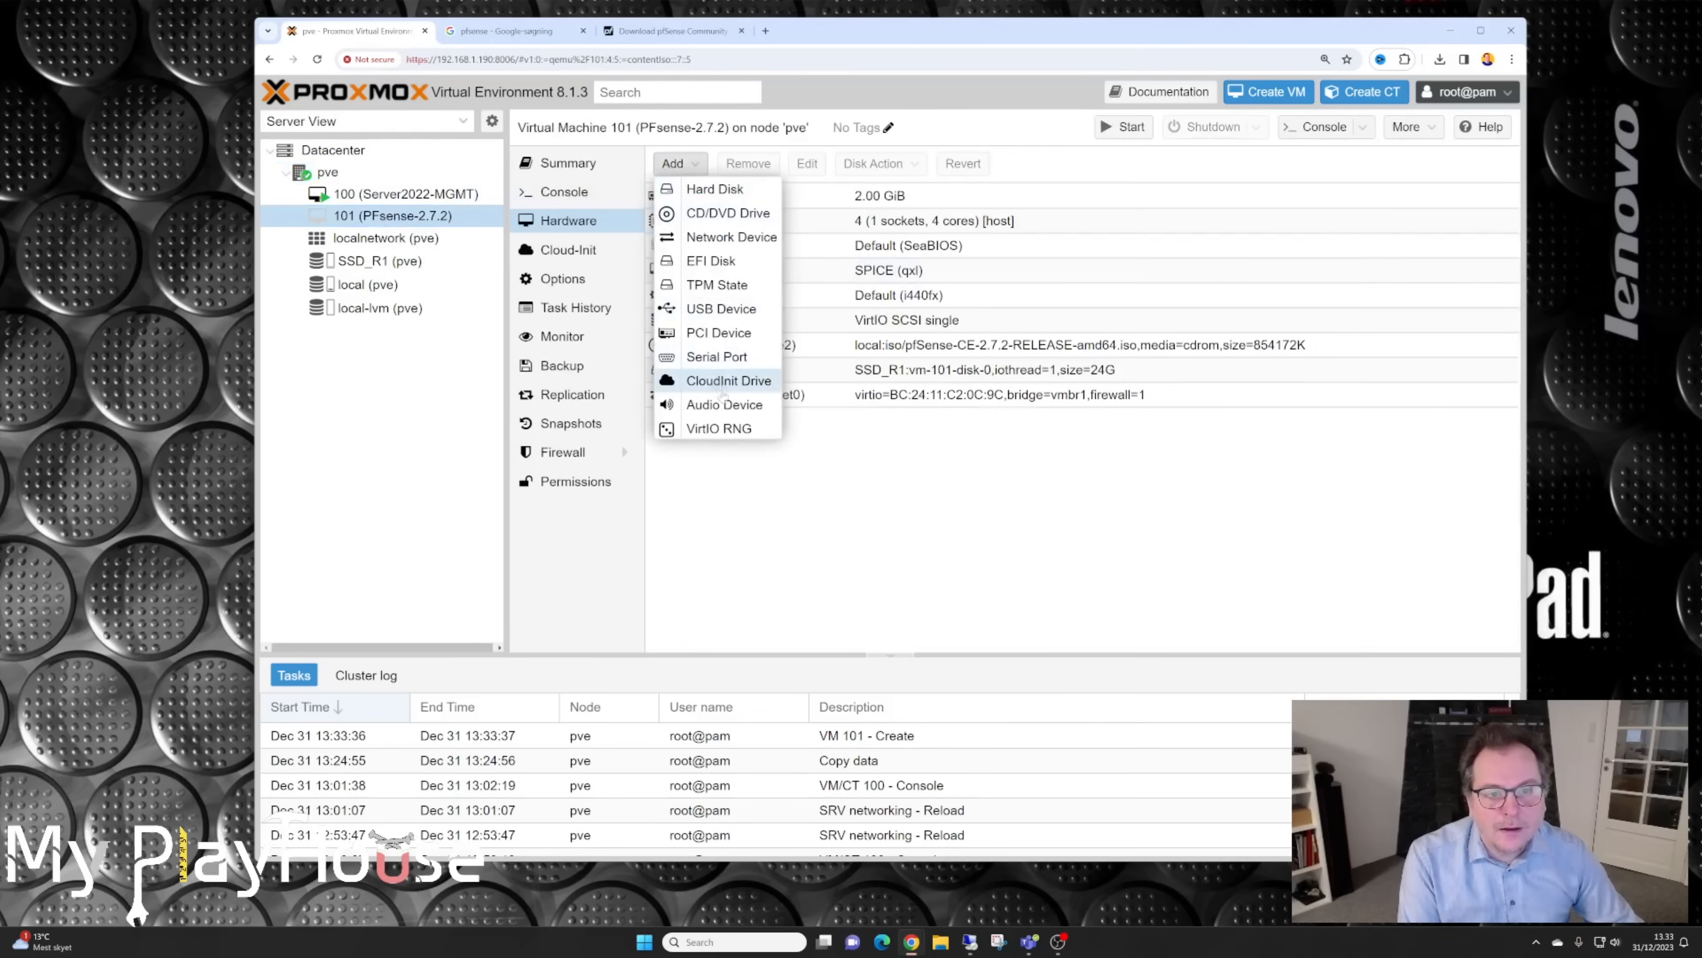
click(713, 238)
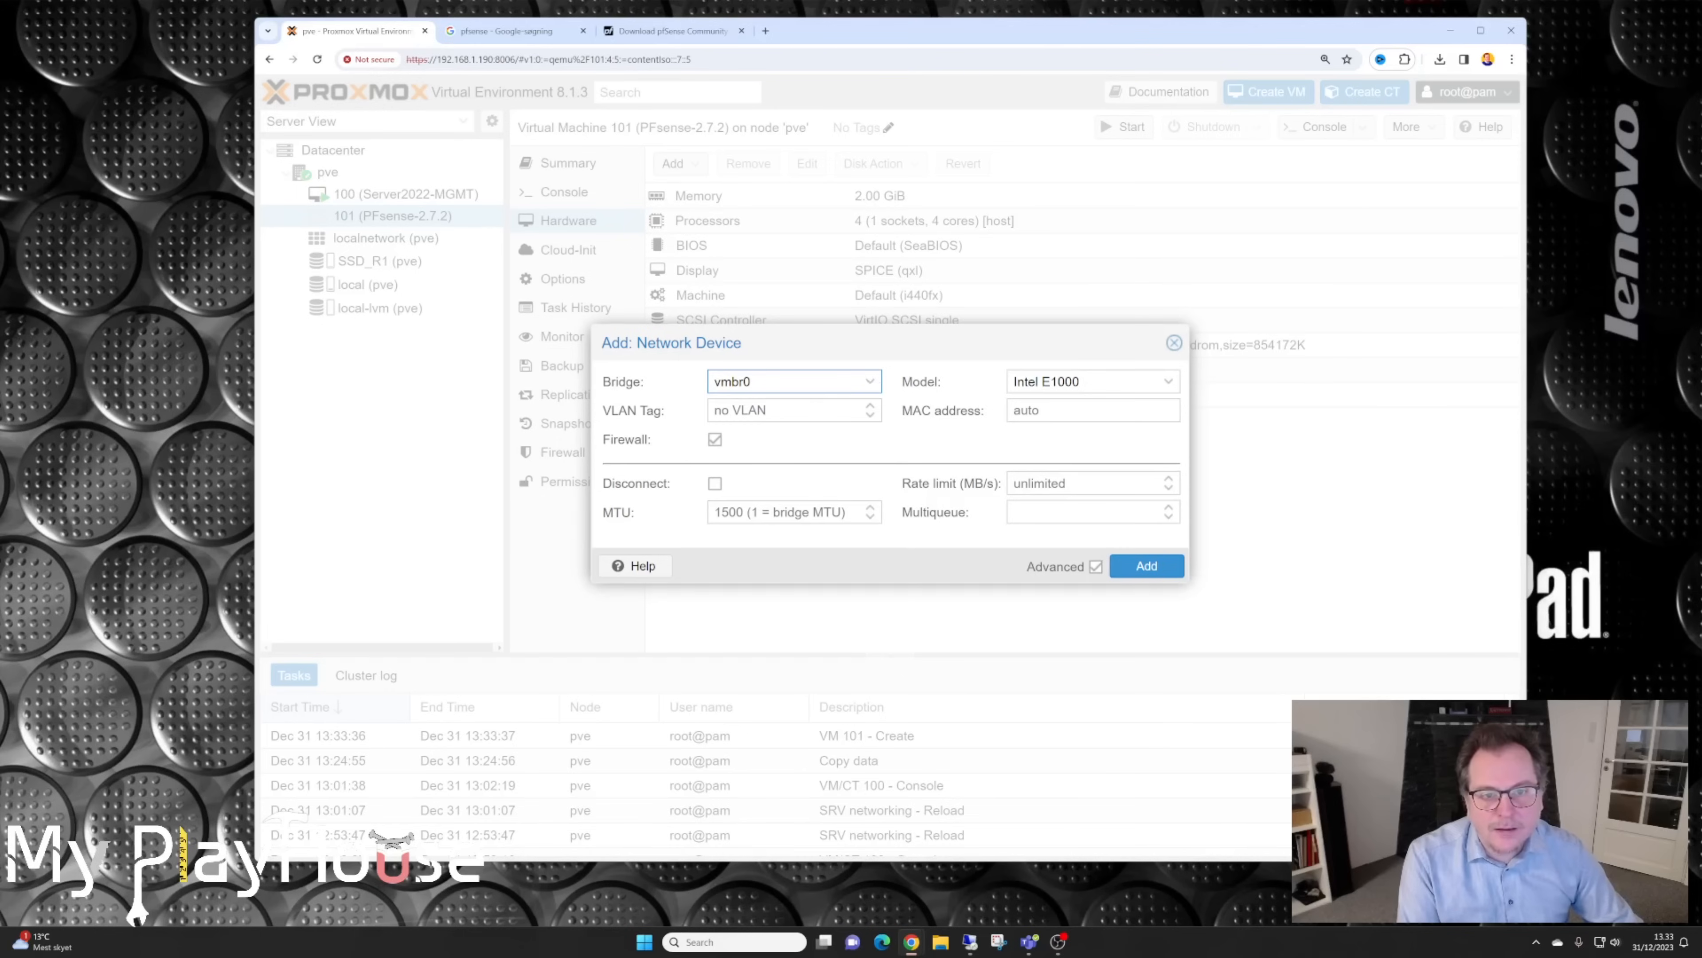
drag(757, 383, 685, 385)
key(Down)
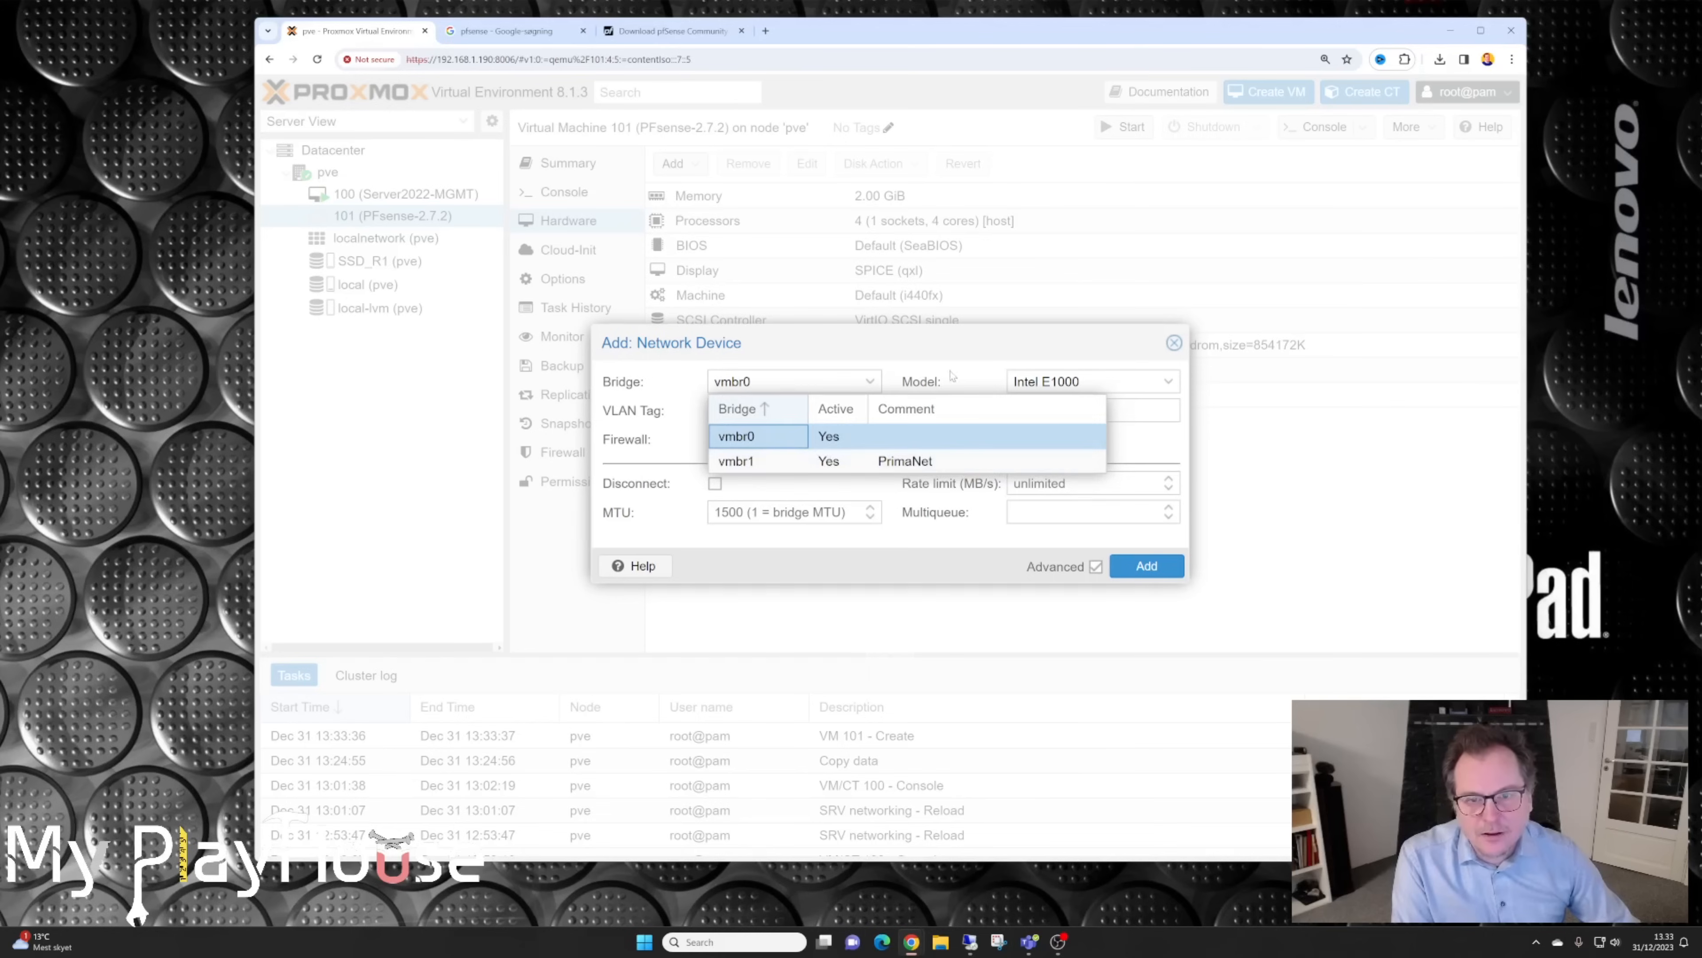
click(982, 377)
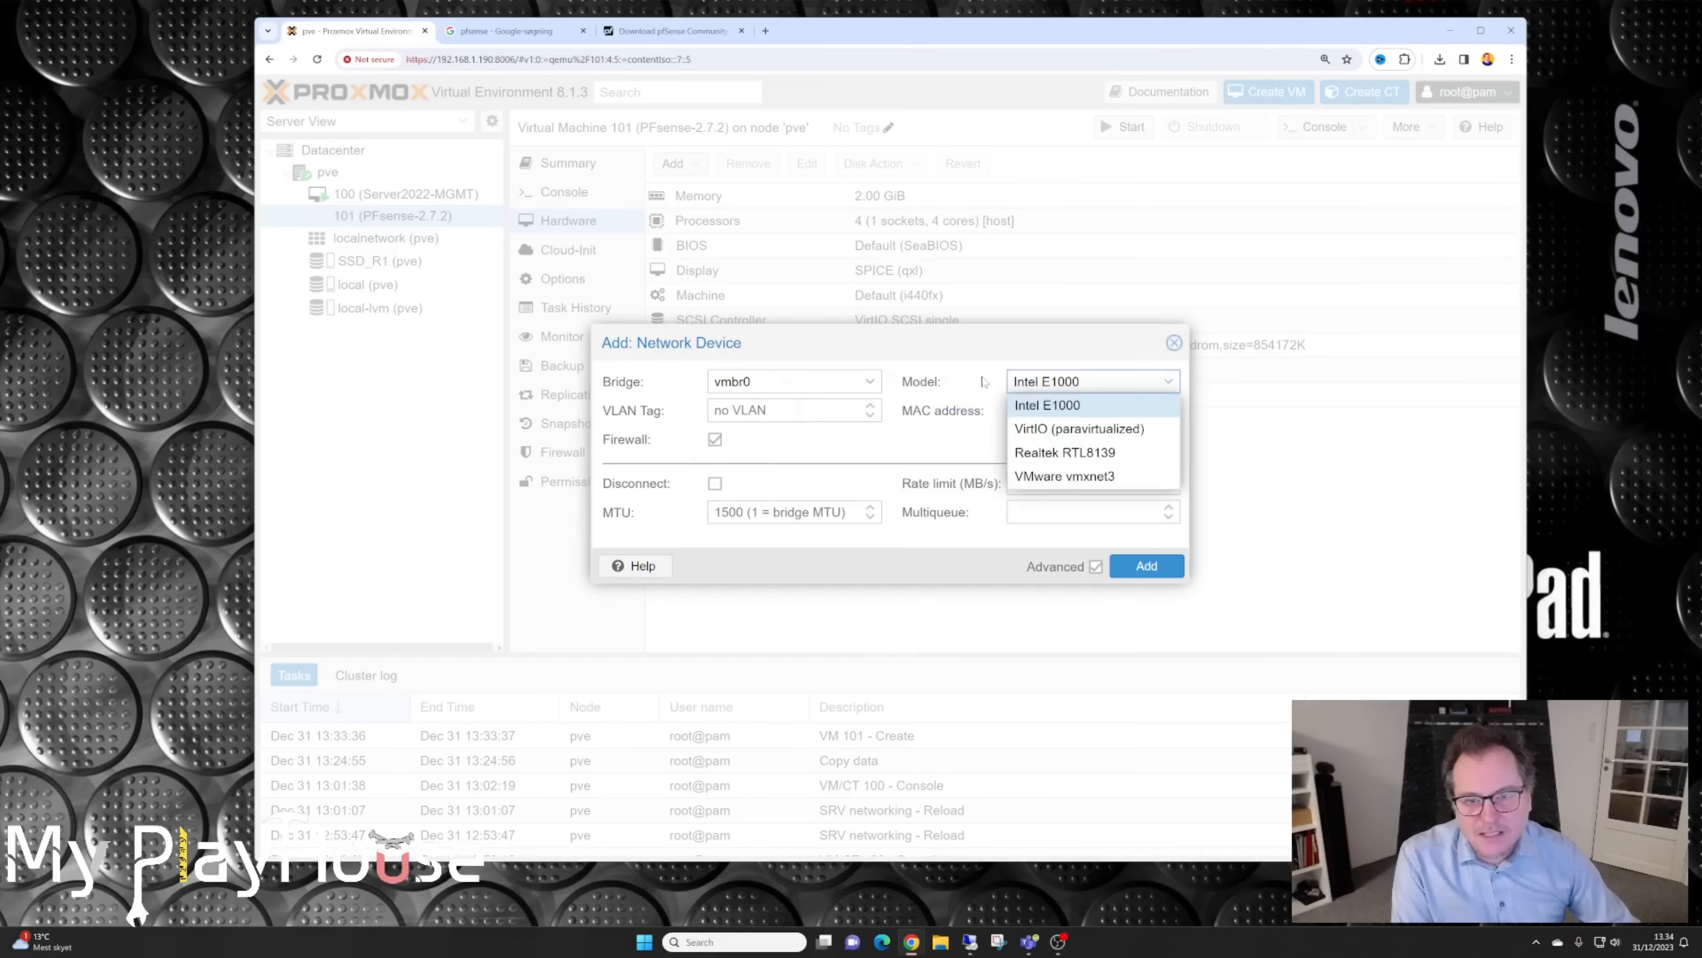
click(952, 575)
click(1174, 343)
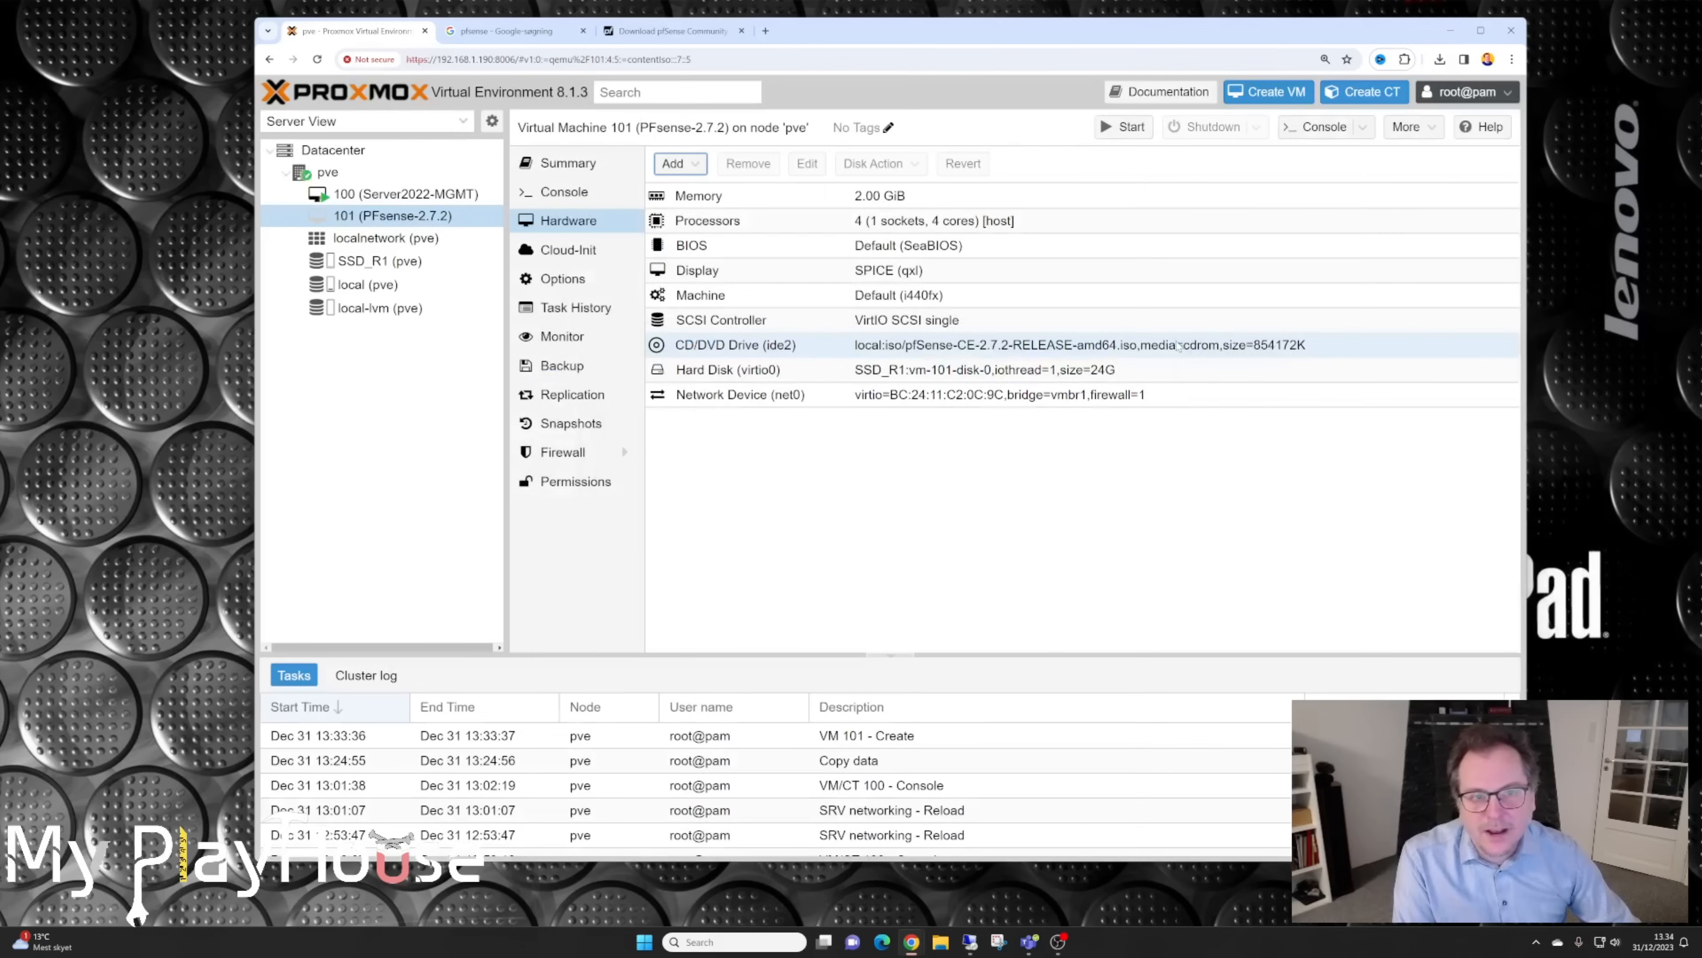
Step: Start a new Linux bridge named vmbr2 on node pve with the comment Test-Output
click(328, 171)
click(577, 326)
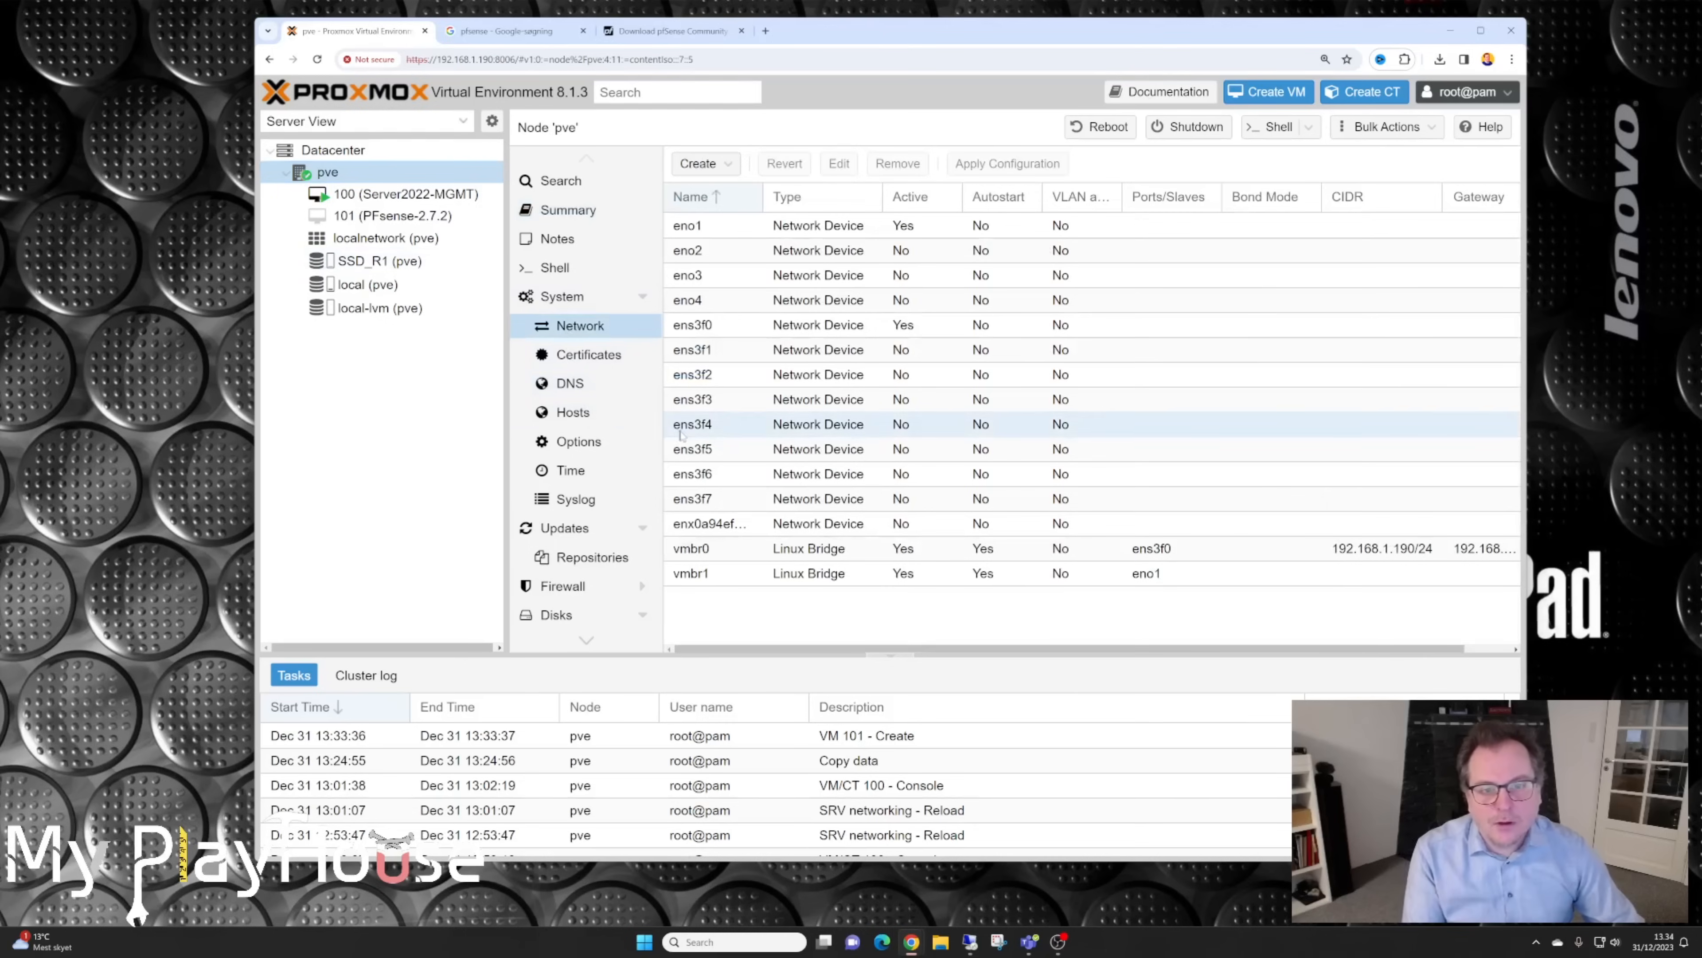
click(704, 168)
click(694, 190)
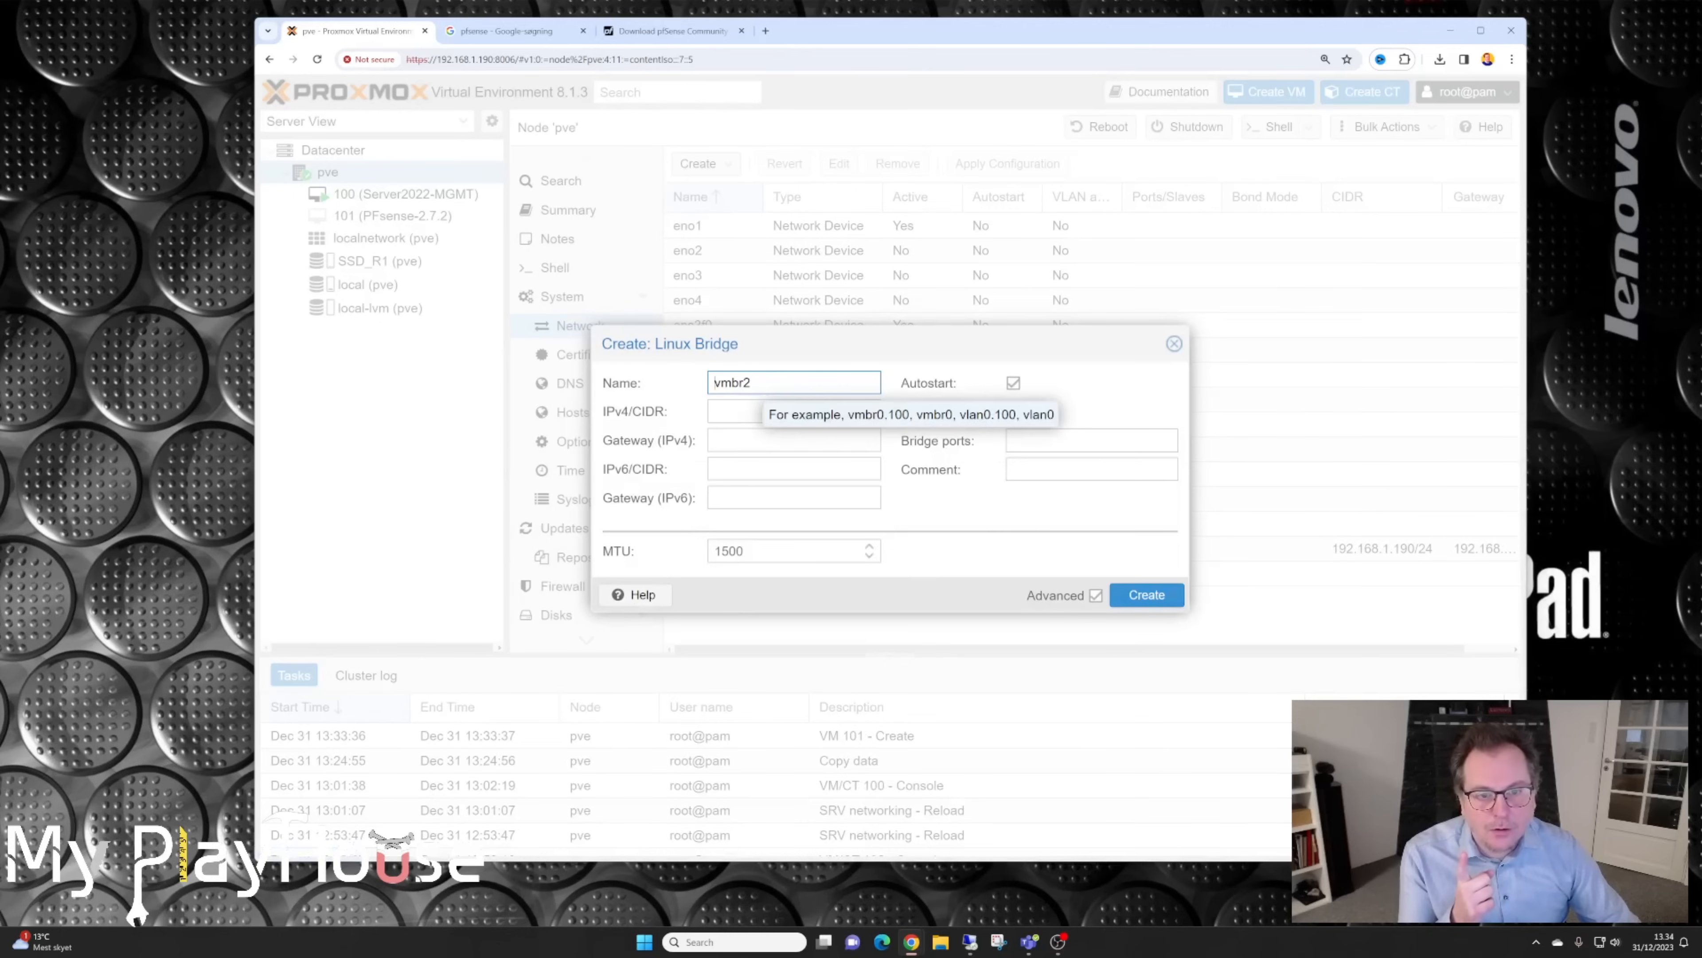
click(1032, 468)
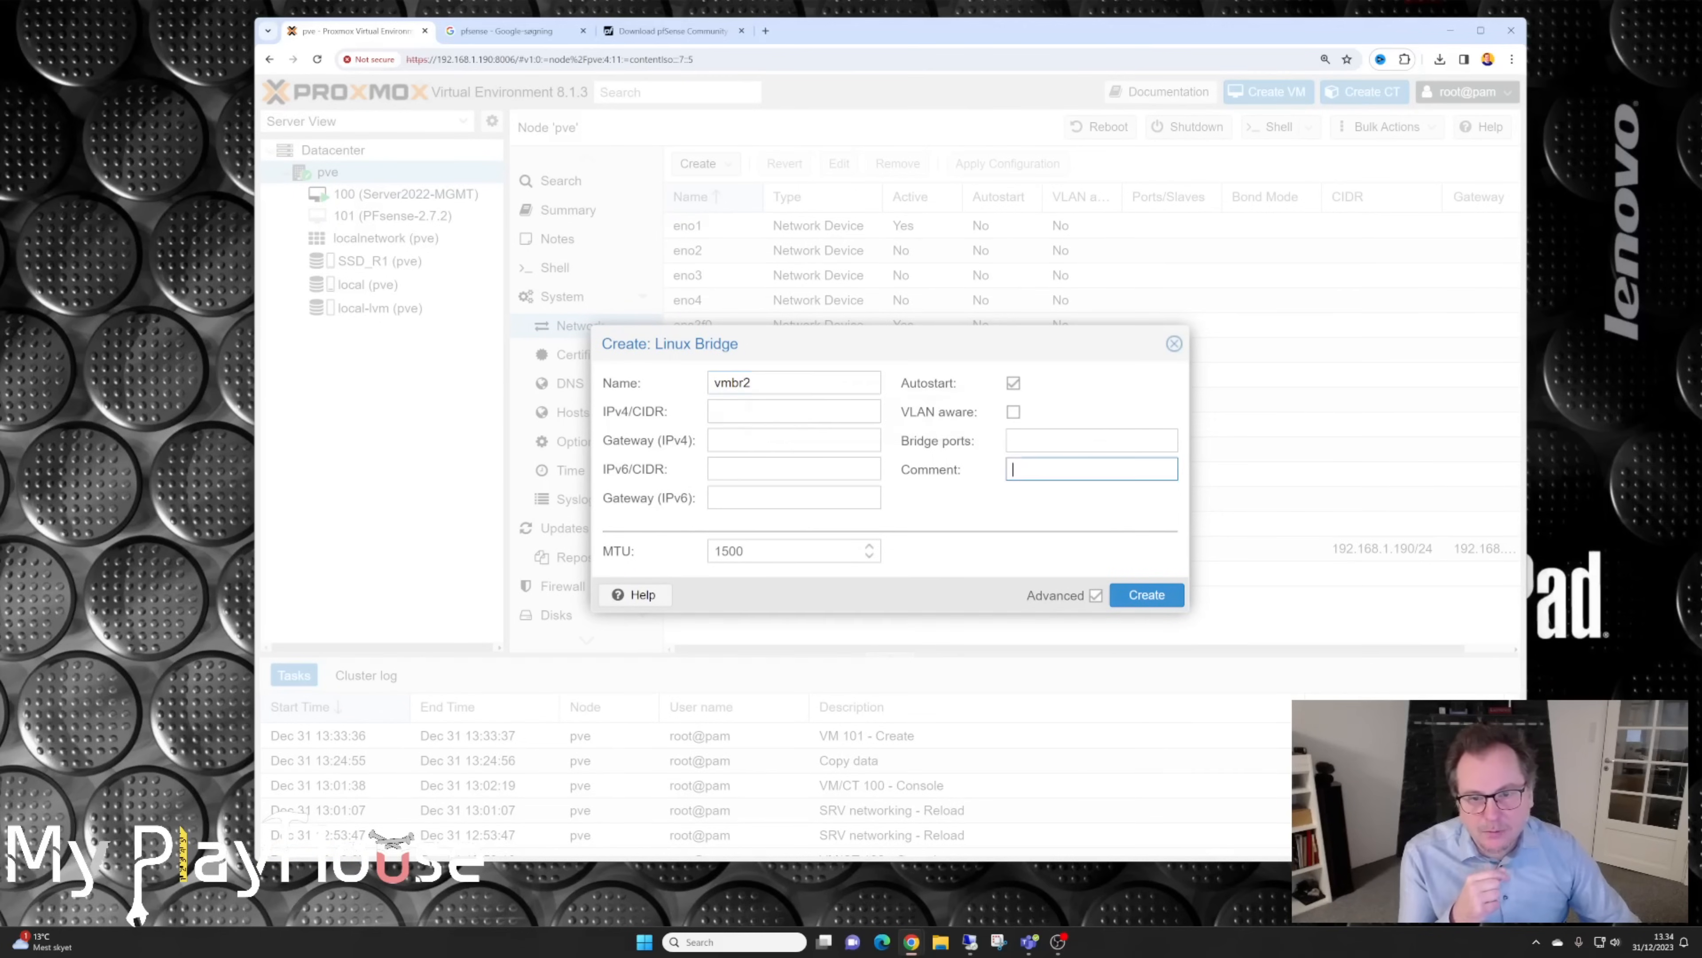
text(Test-Output)
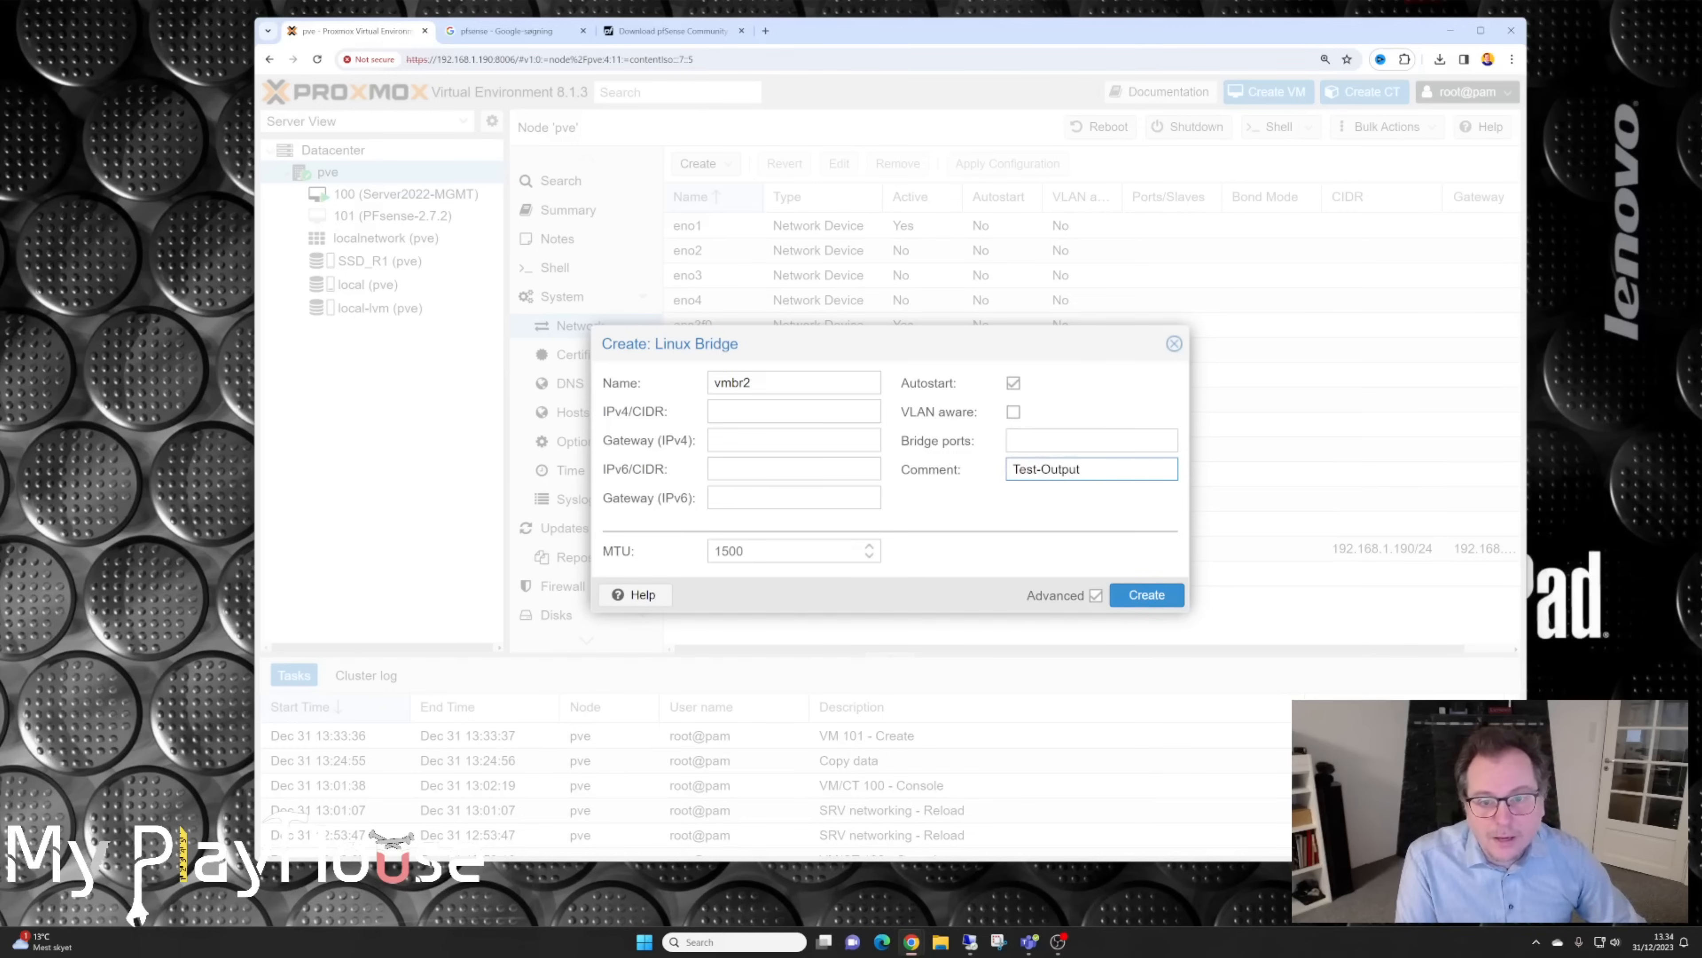
Step: Create the bridge with ens3f1 as its bridge port and apply the pending network changes
click(1048, 440)
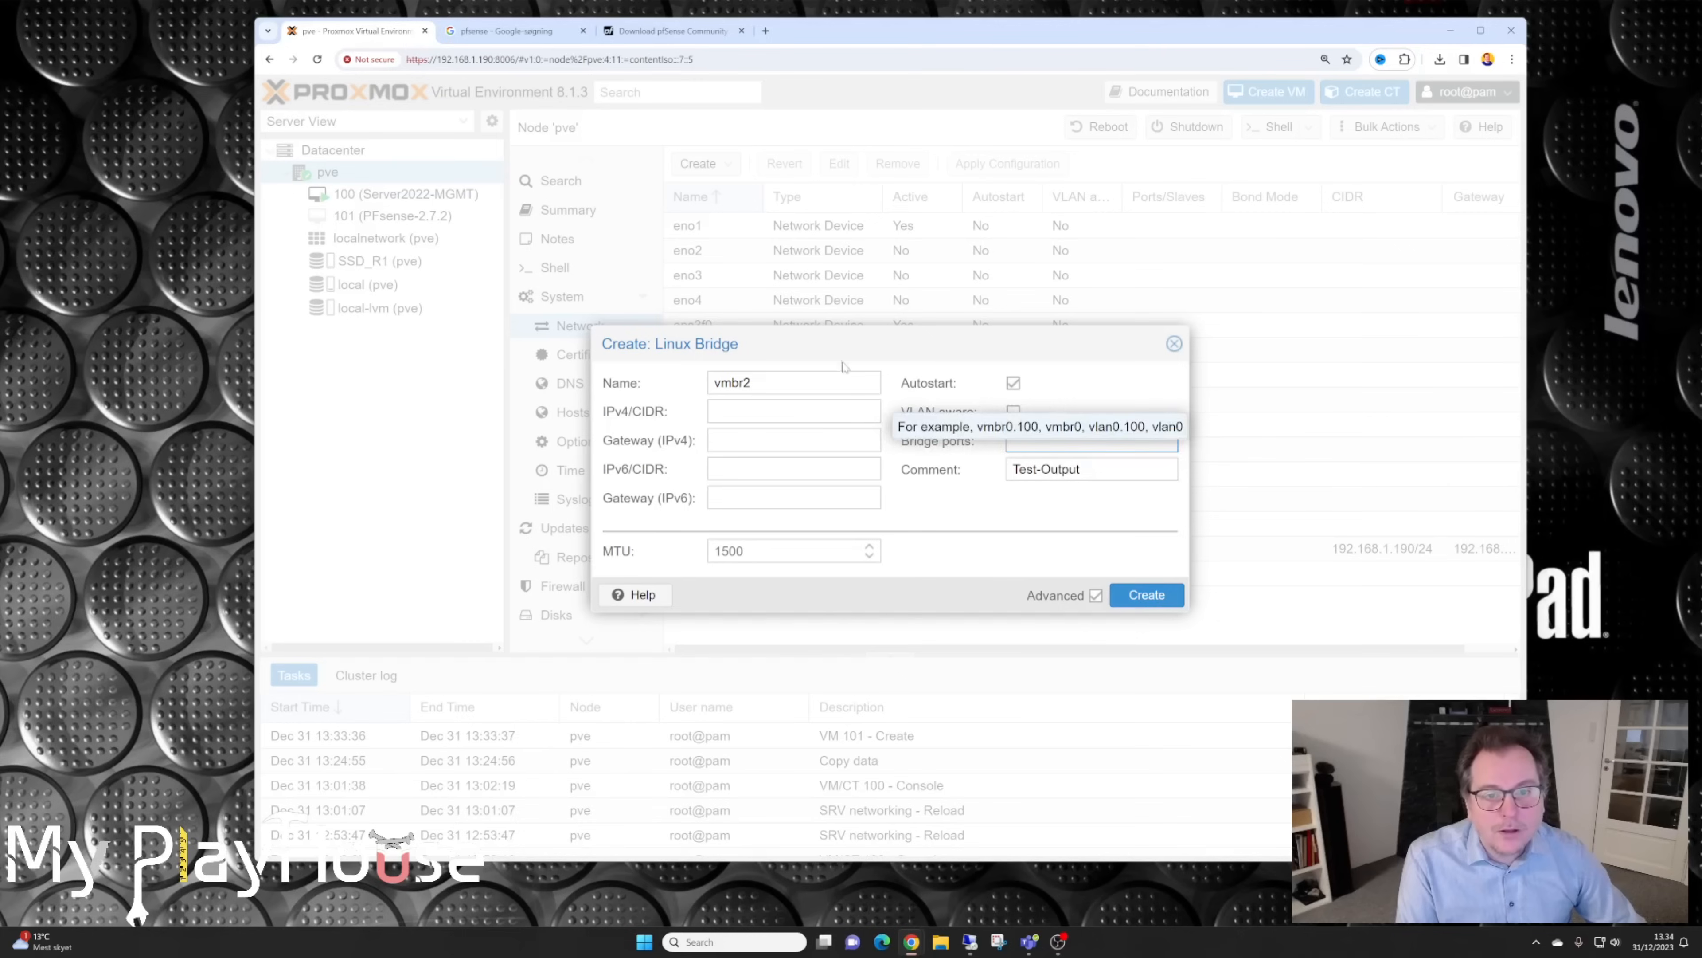
drag(836, 343, 864, 392)
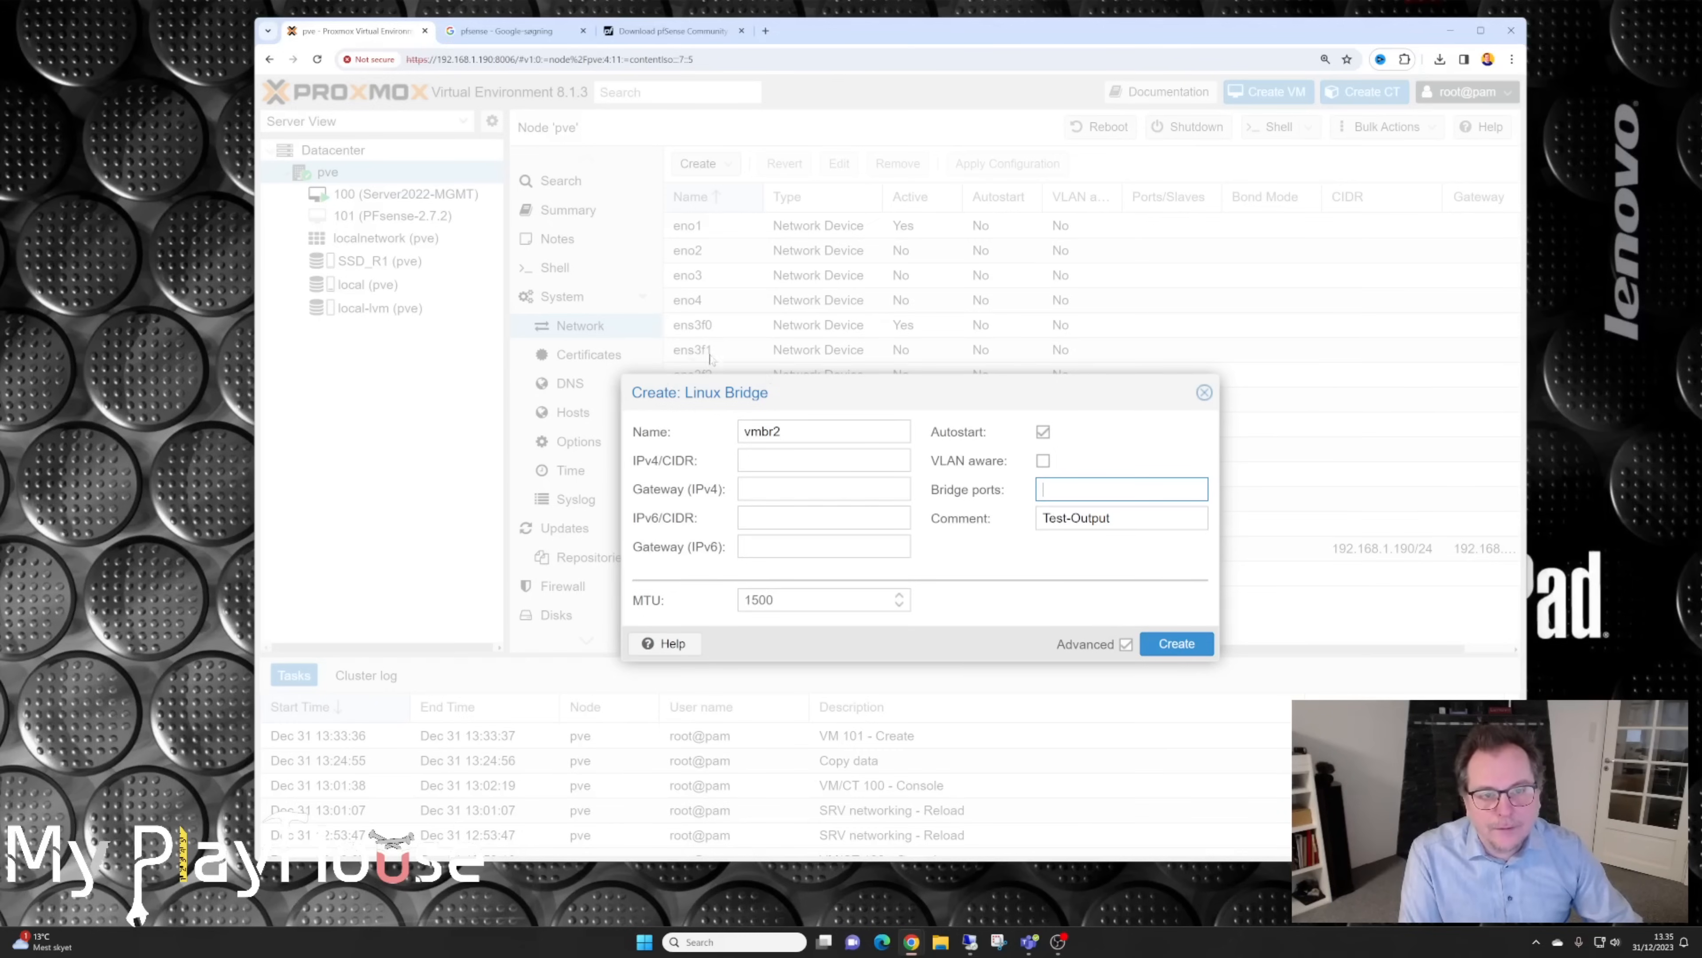
text(ens3)
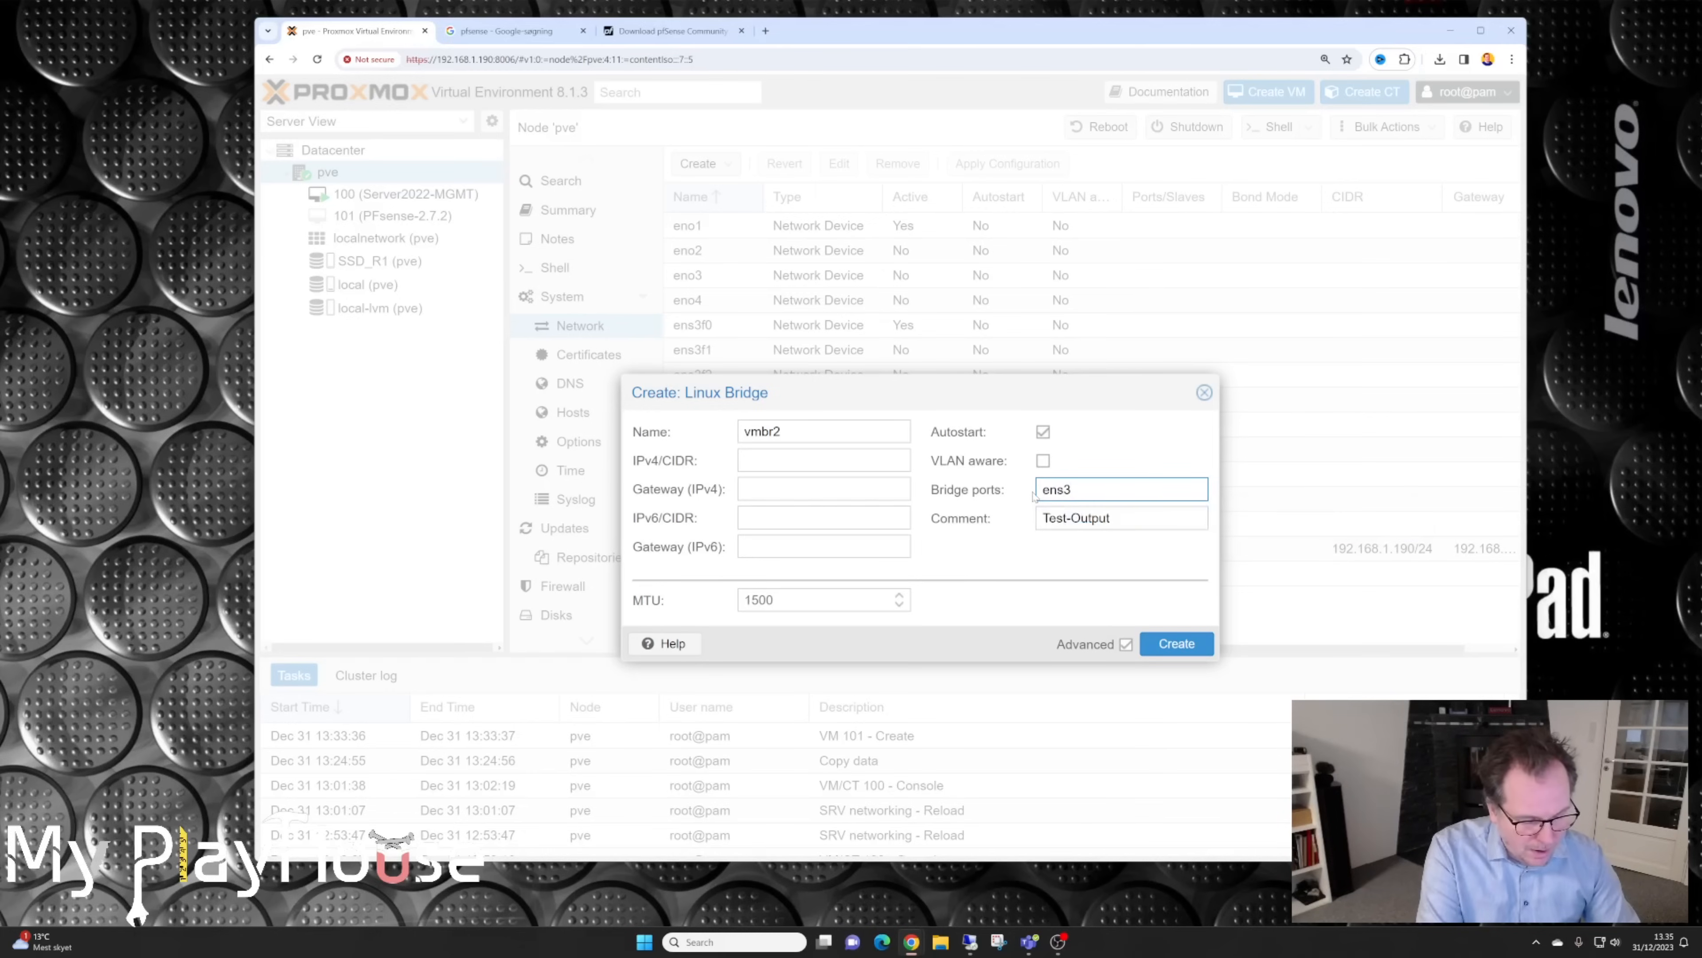
text(f1)
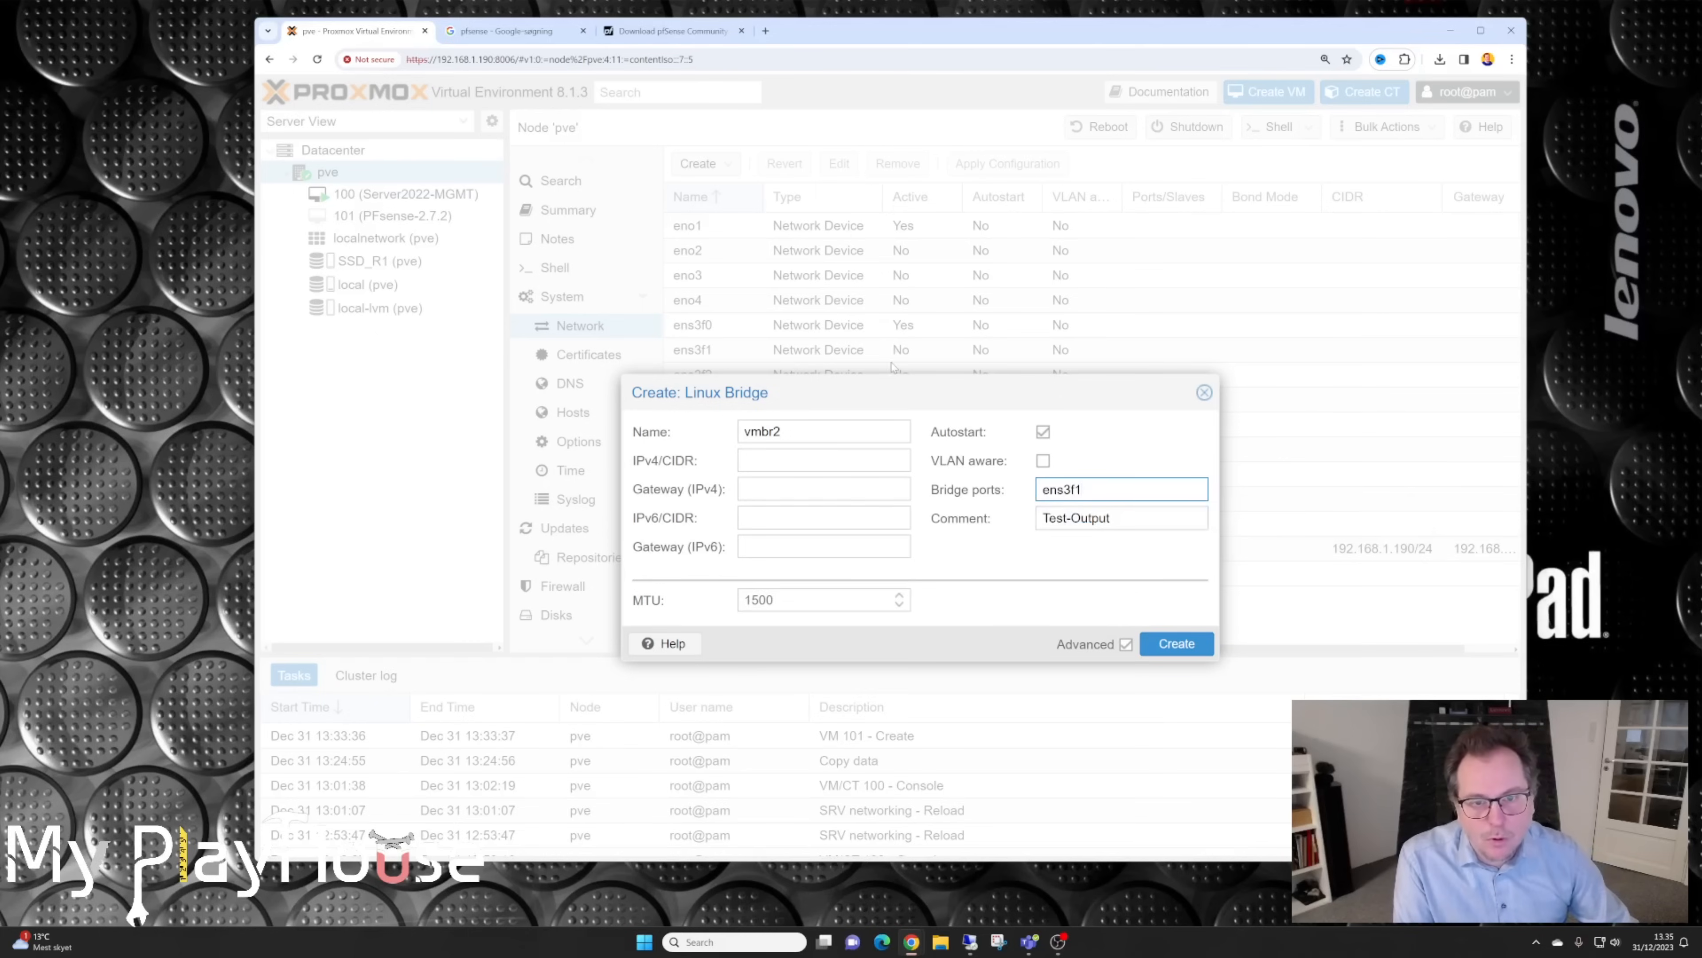
click(1174, 645)
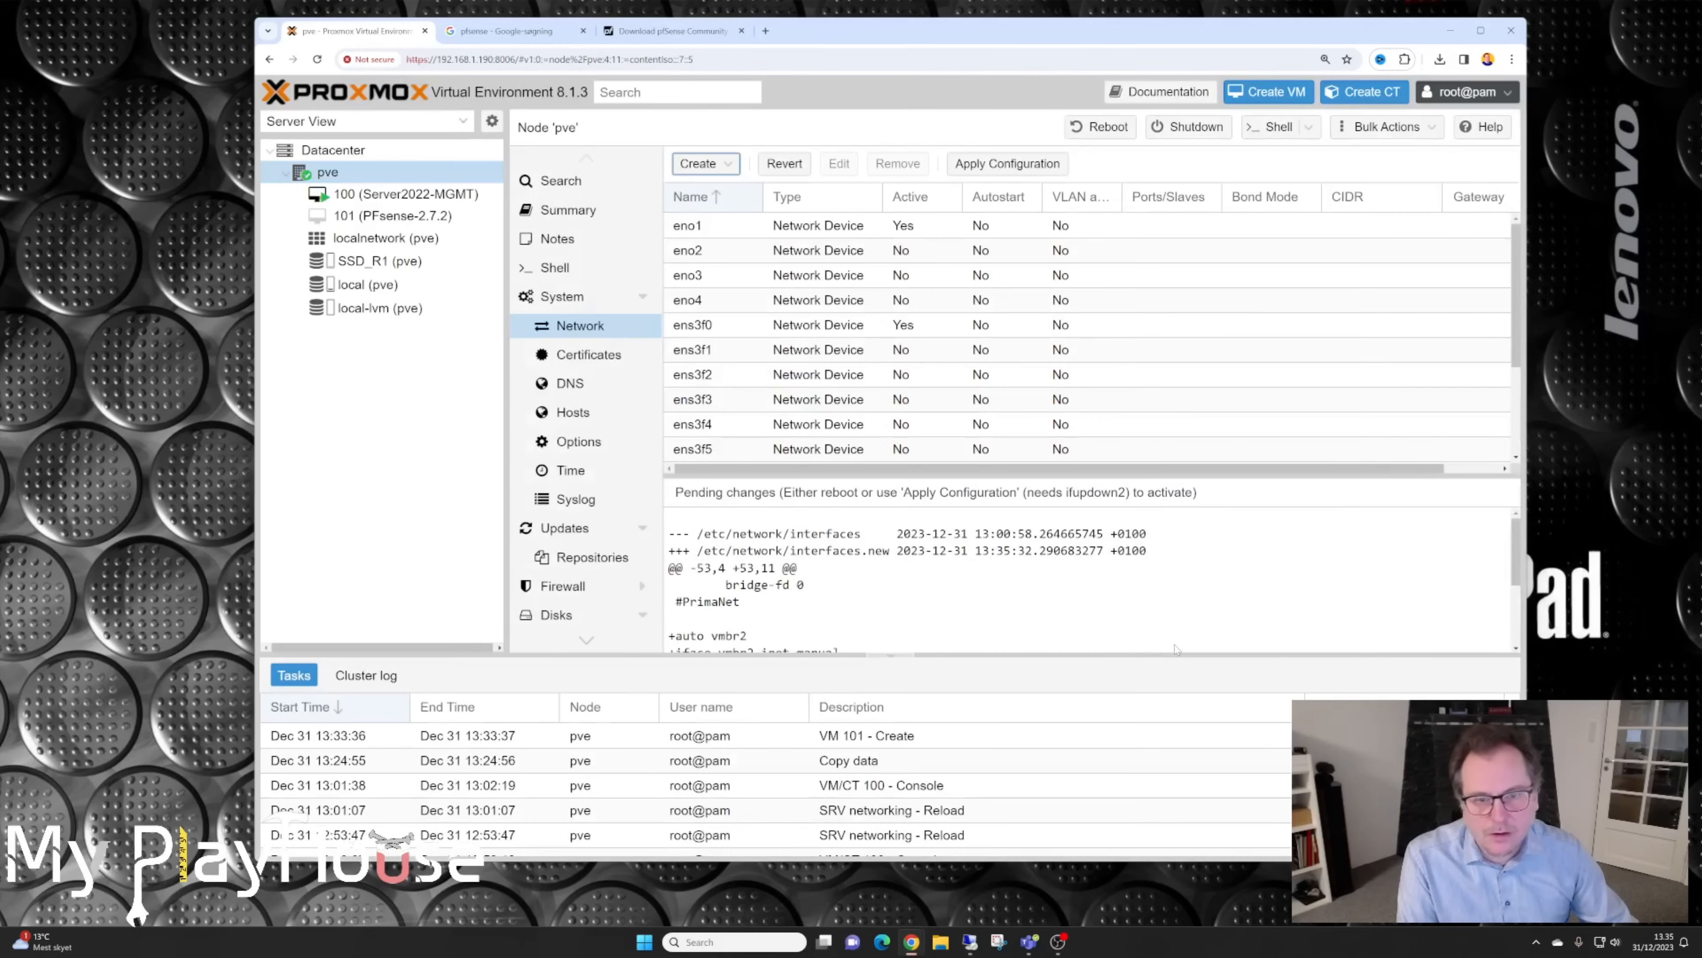
click(1002, 165)
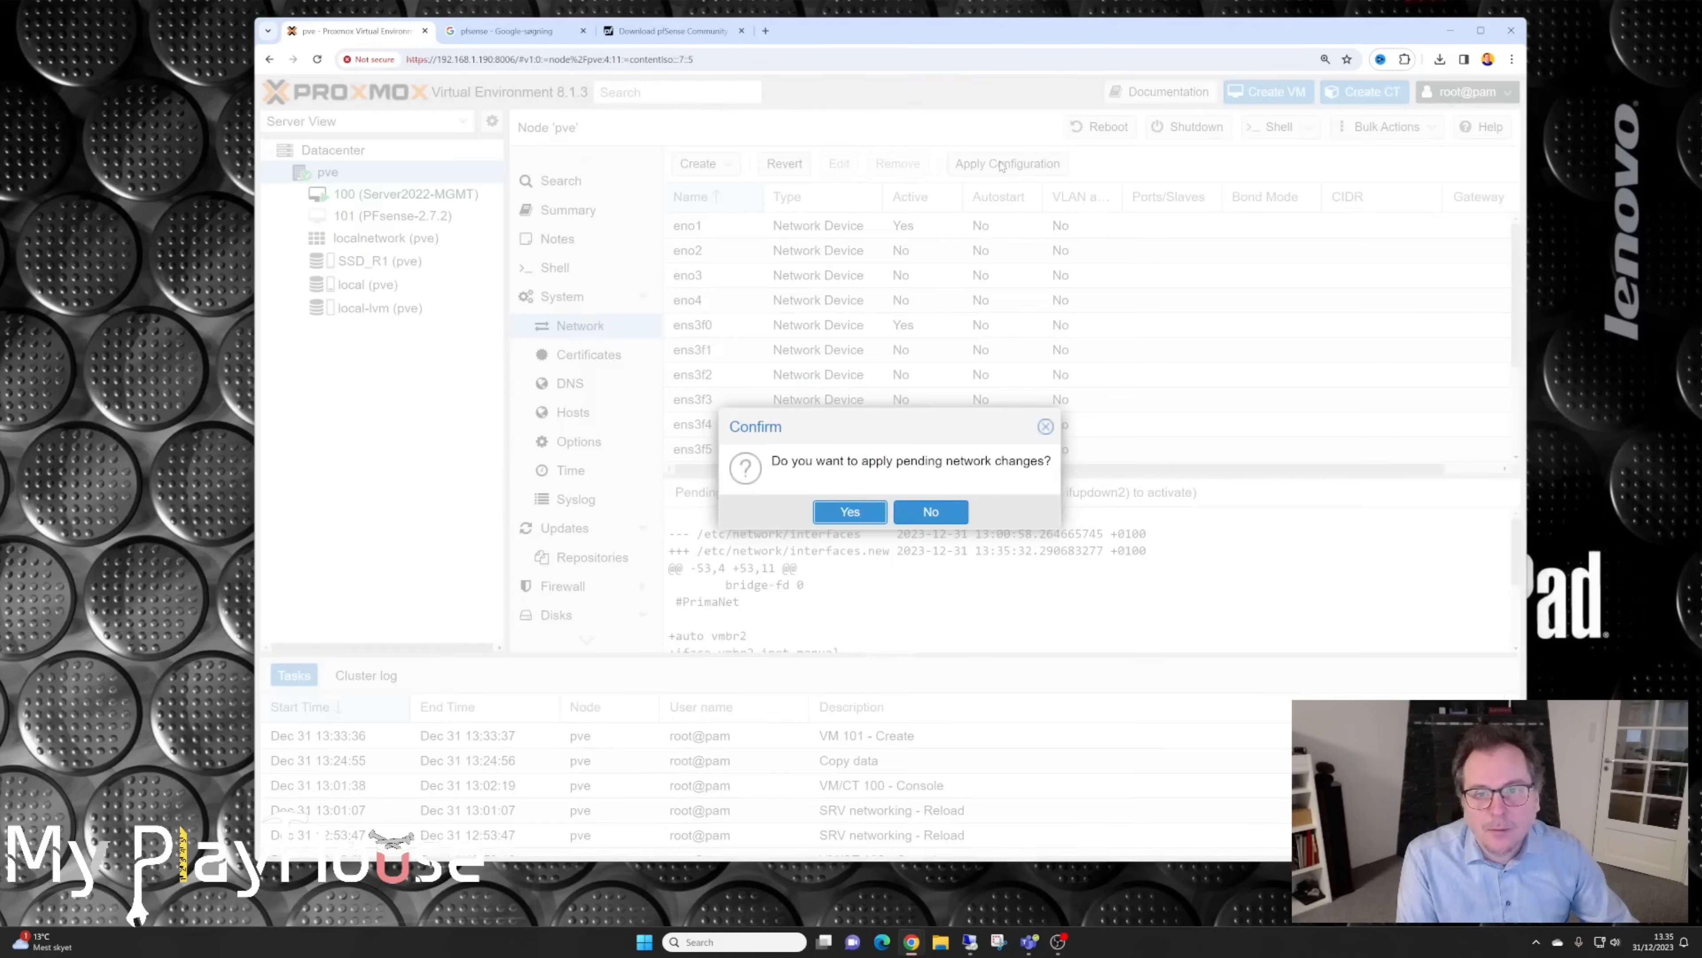
click(848, 513)
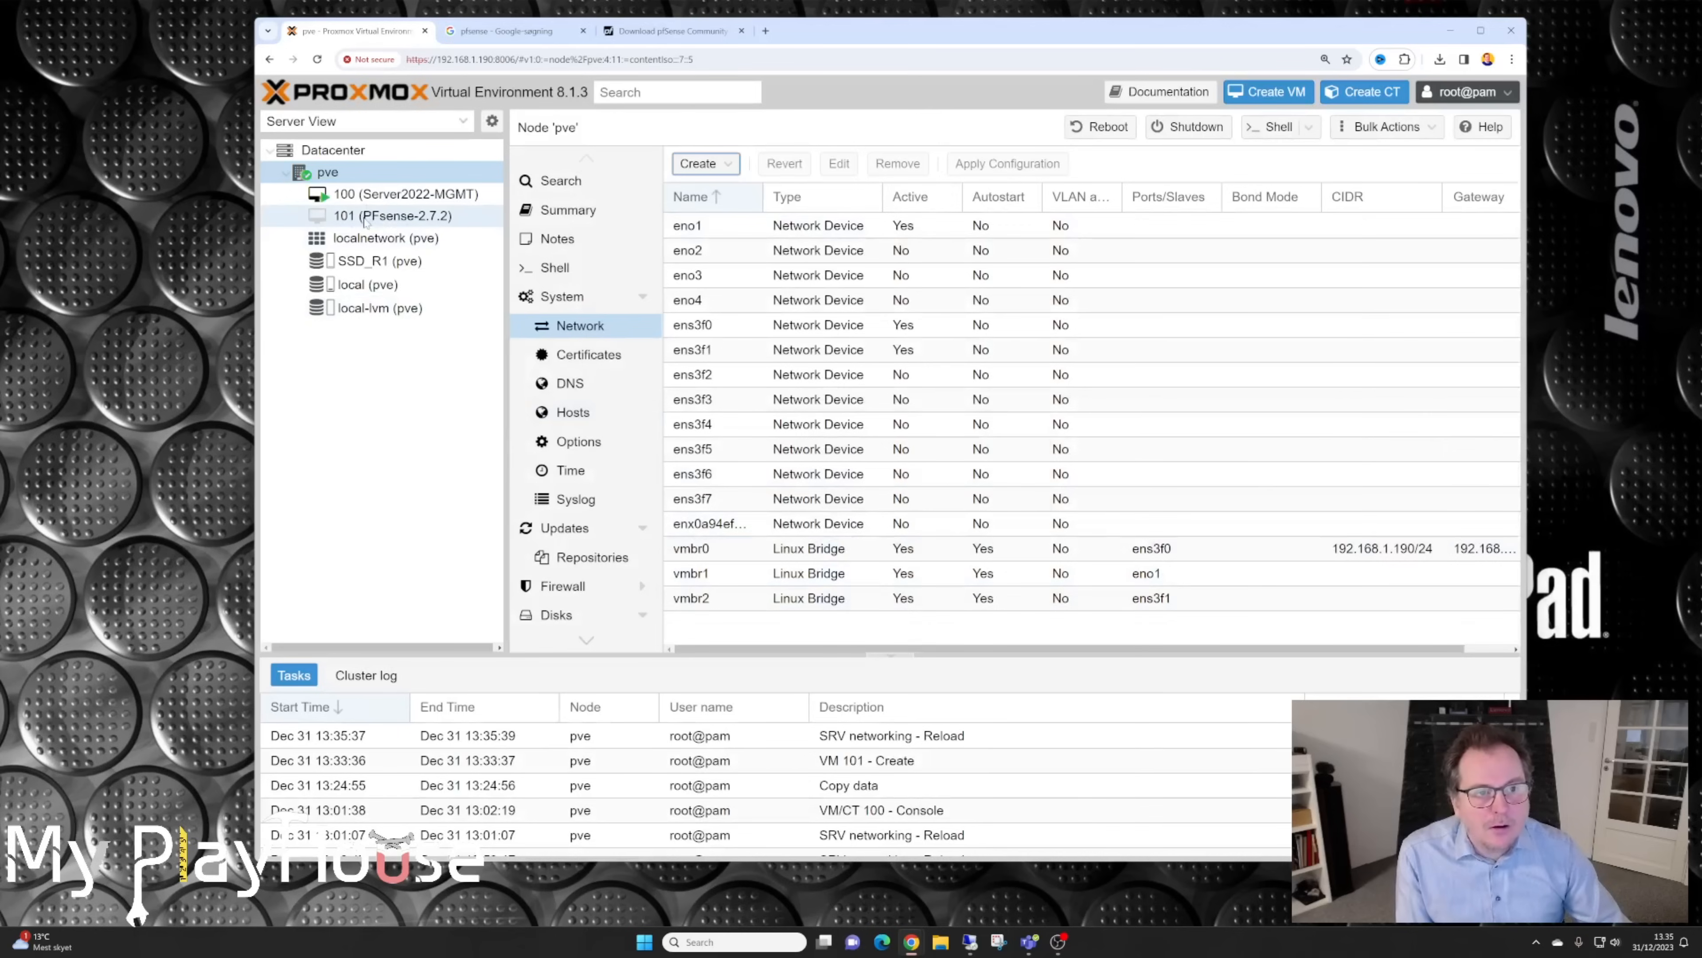
Step: Begin adding a second network device to virtual machine 101 (PFsense-2.7.2), connected to bridge vmbr2
click(395, 216)
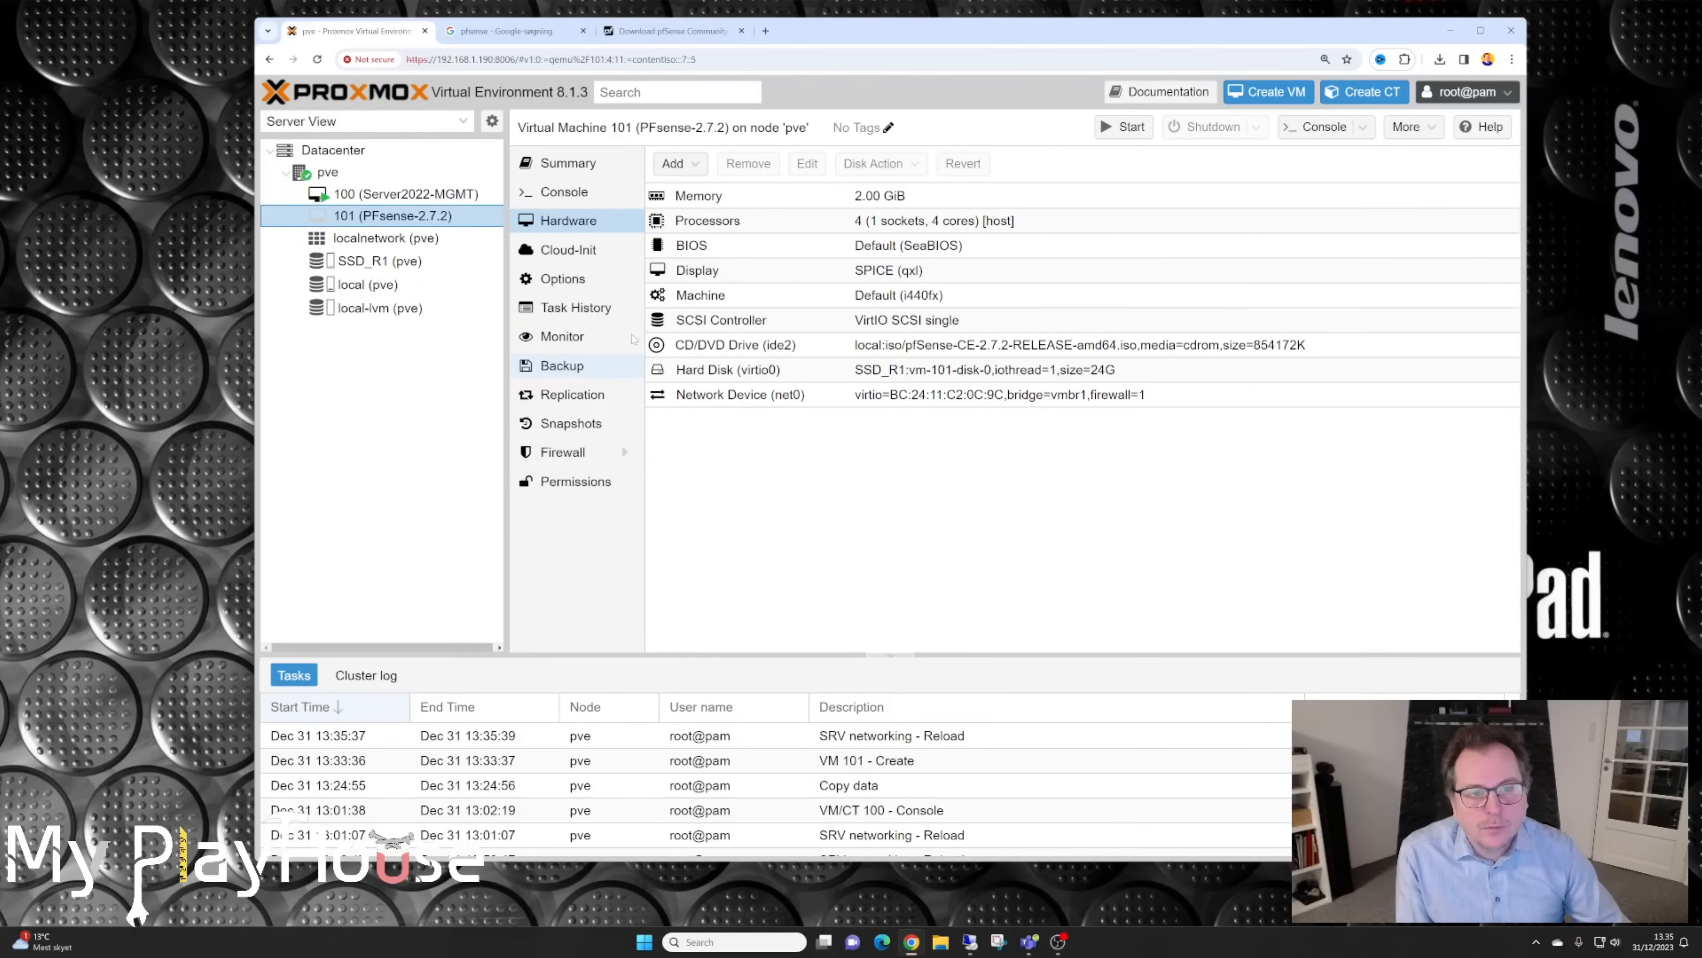
click(674, 163)
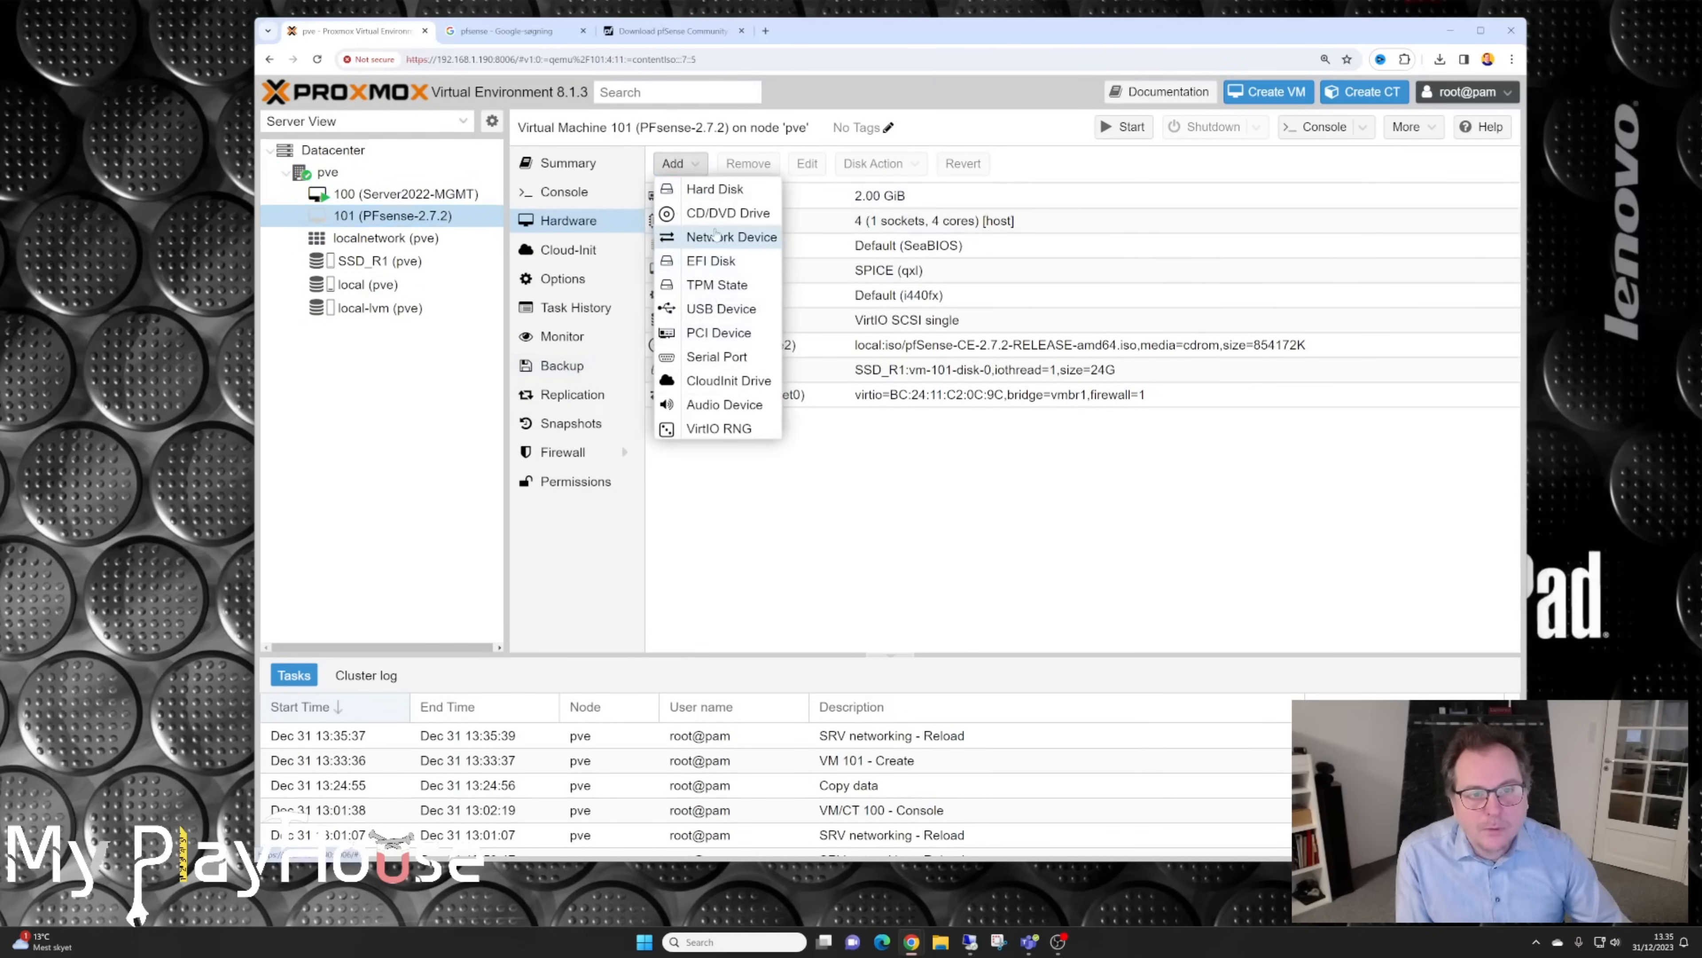
click(725, 238)
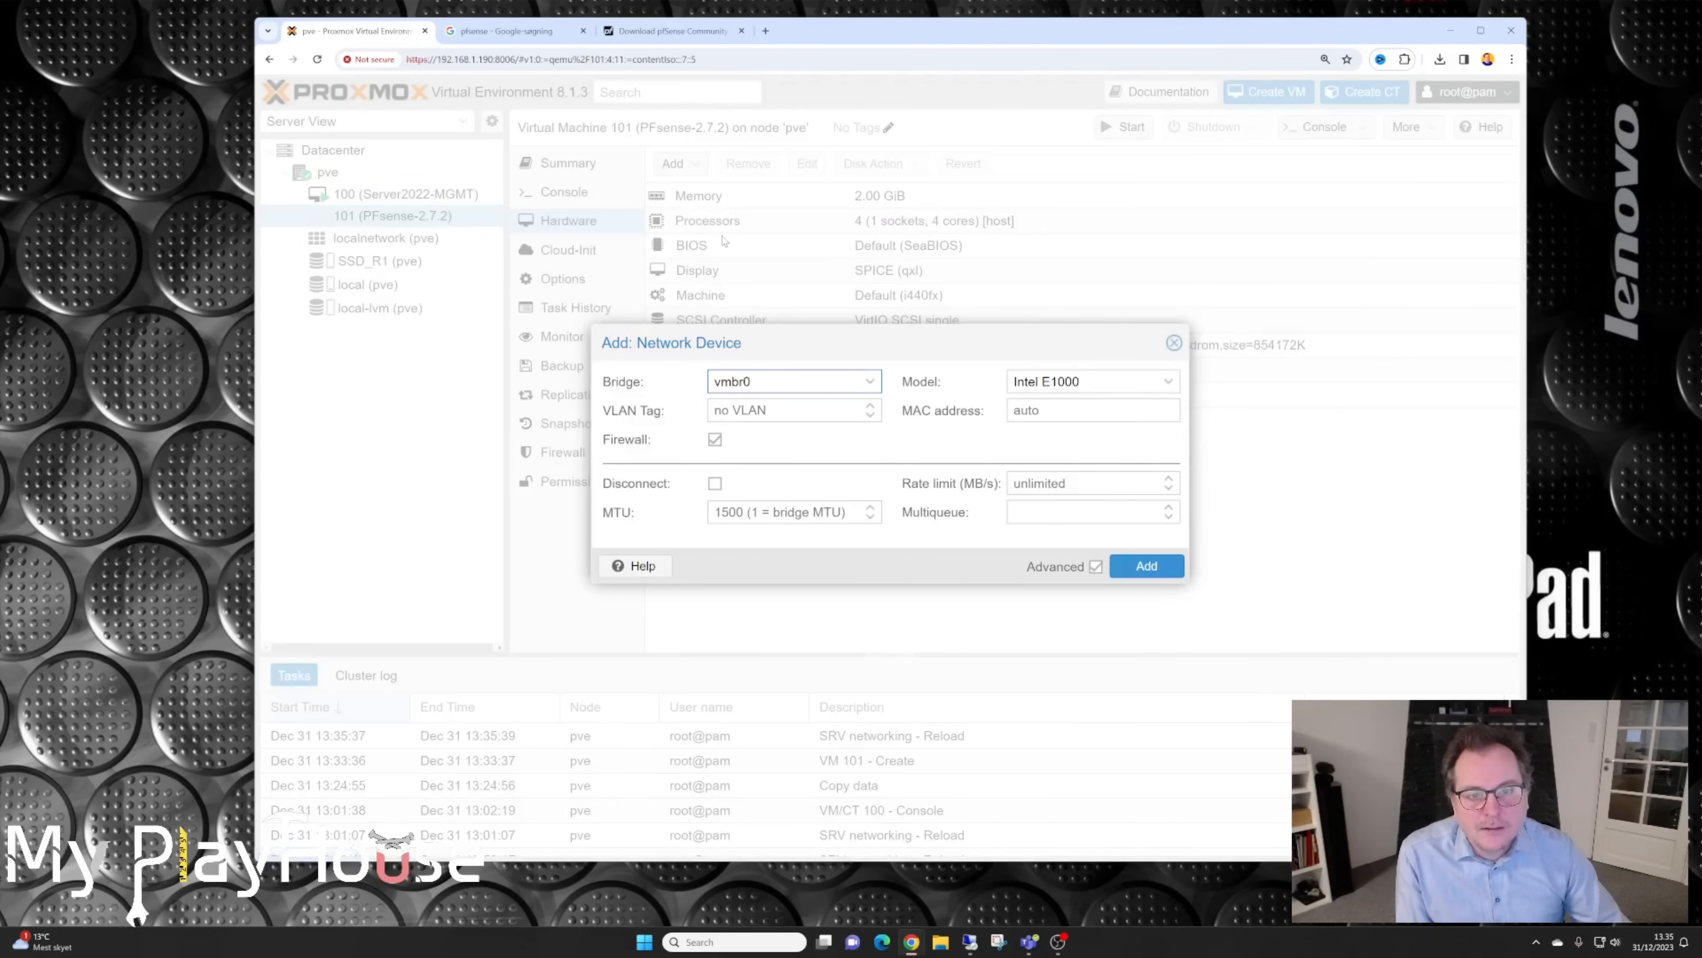
click(869, 382)
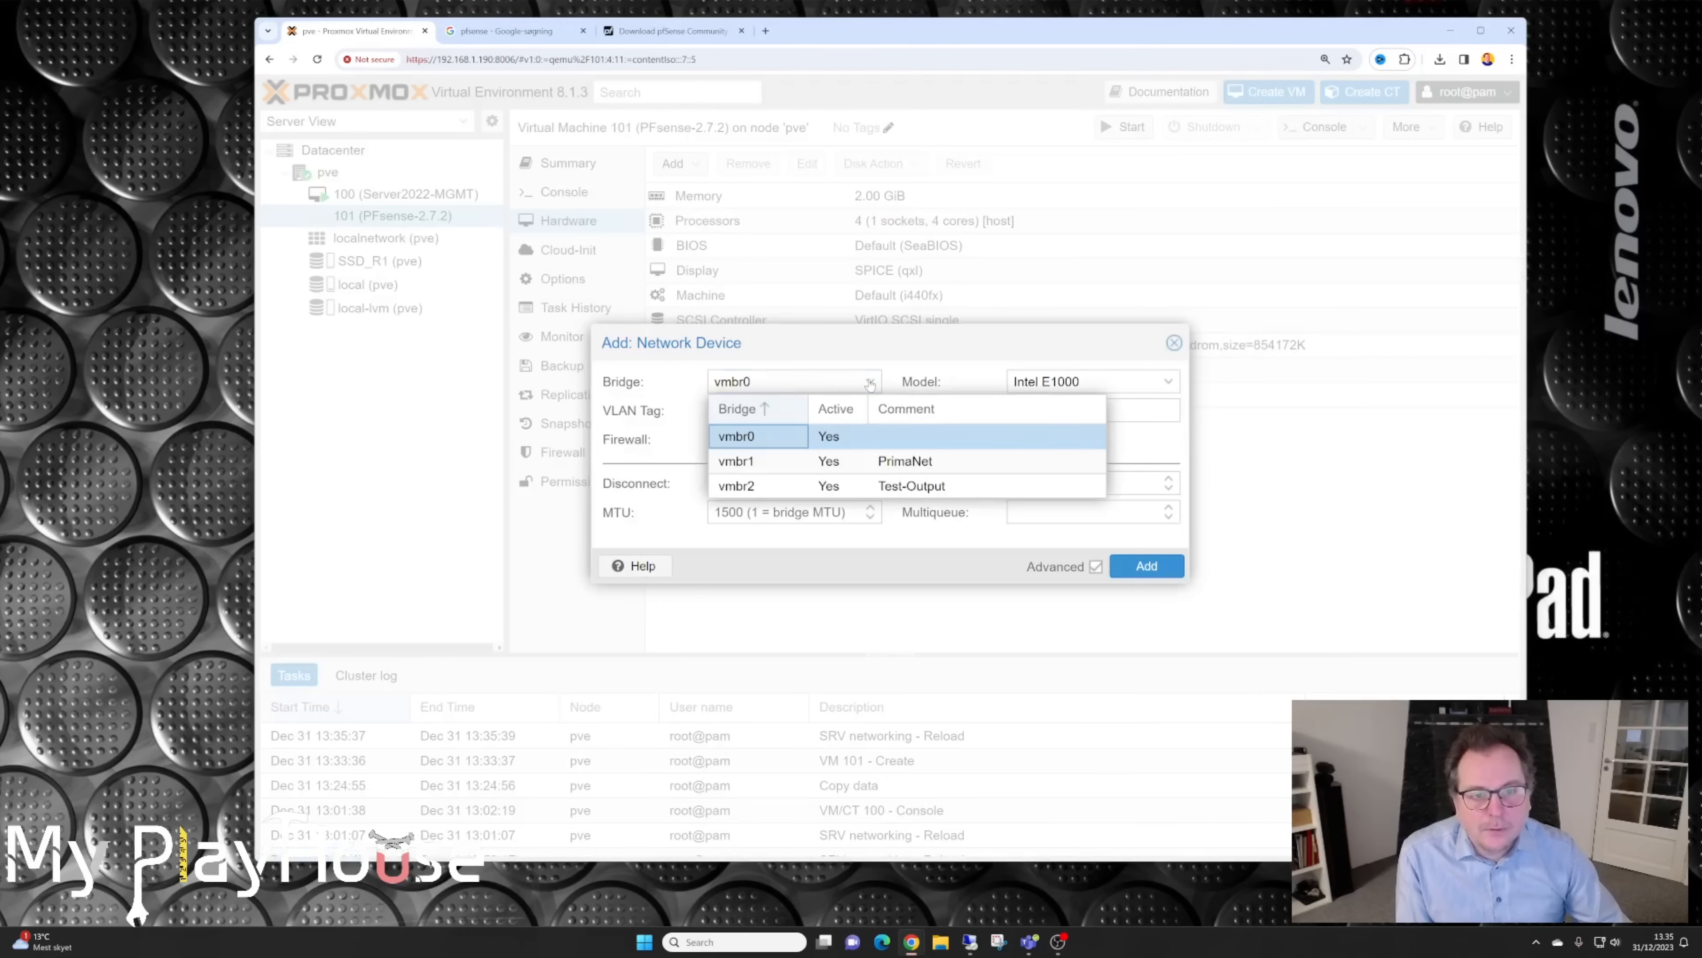
click(931, 487)
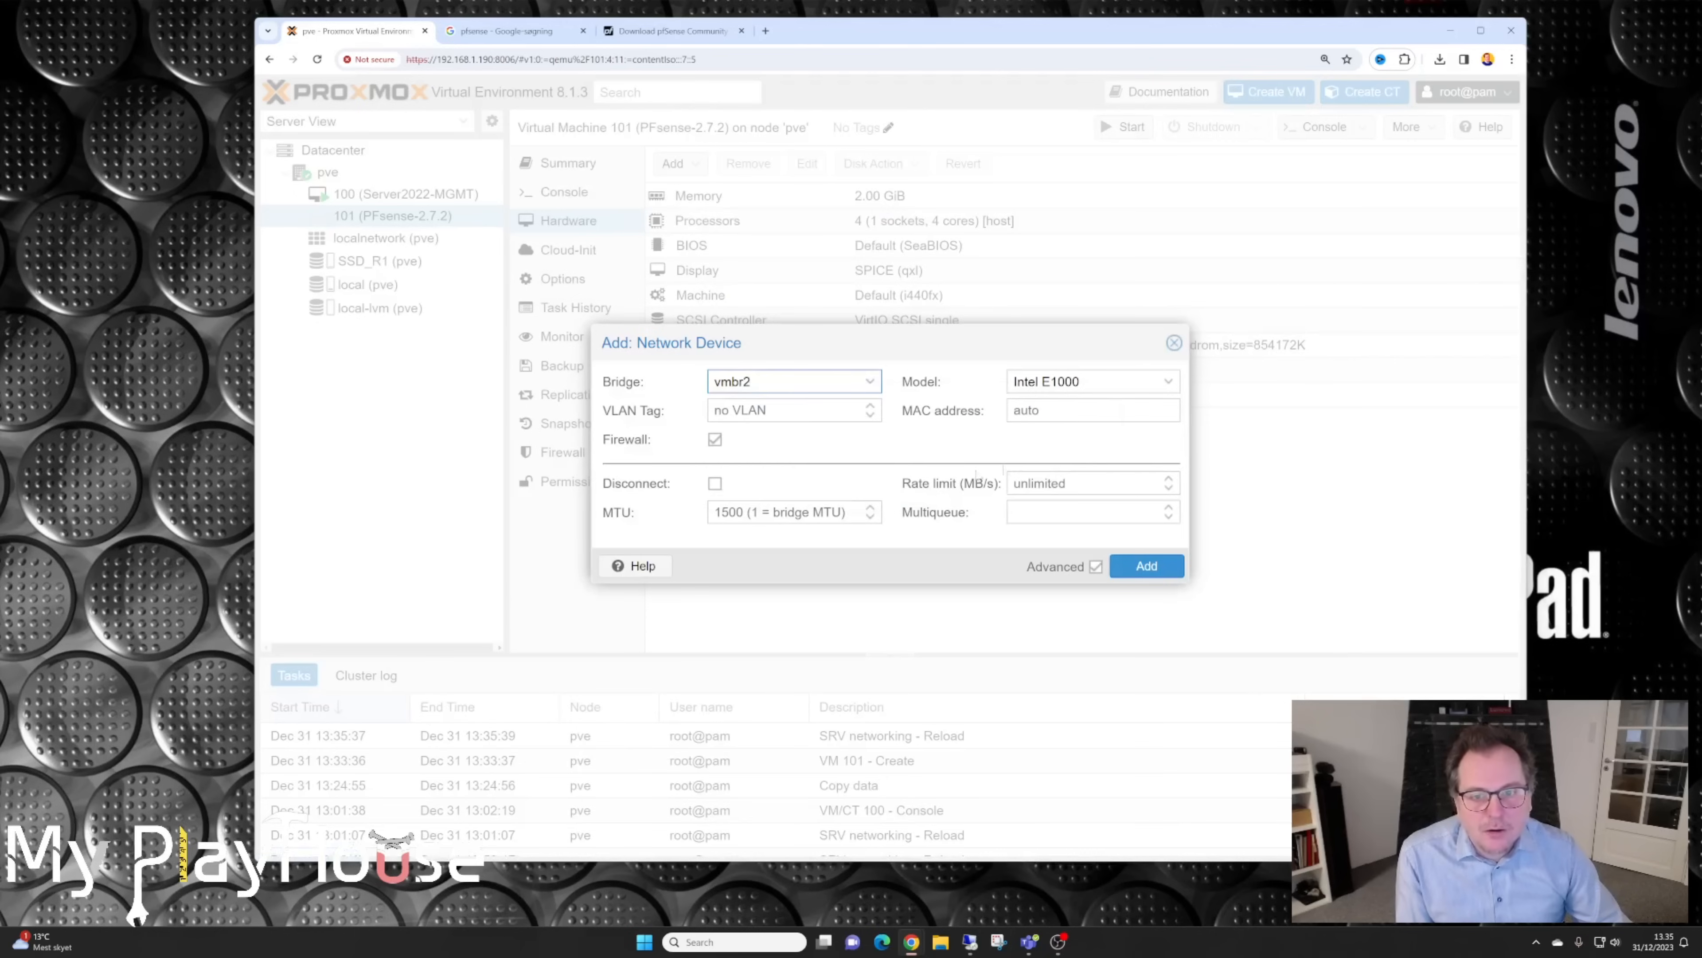
Step: Set the new network device's model to VirtIO (paravirtualized) and add it to the virtual machine
click(1169, 382)
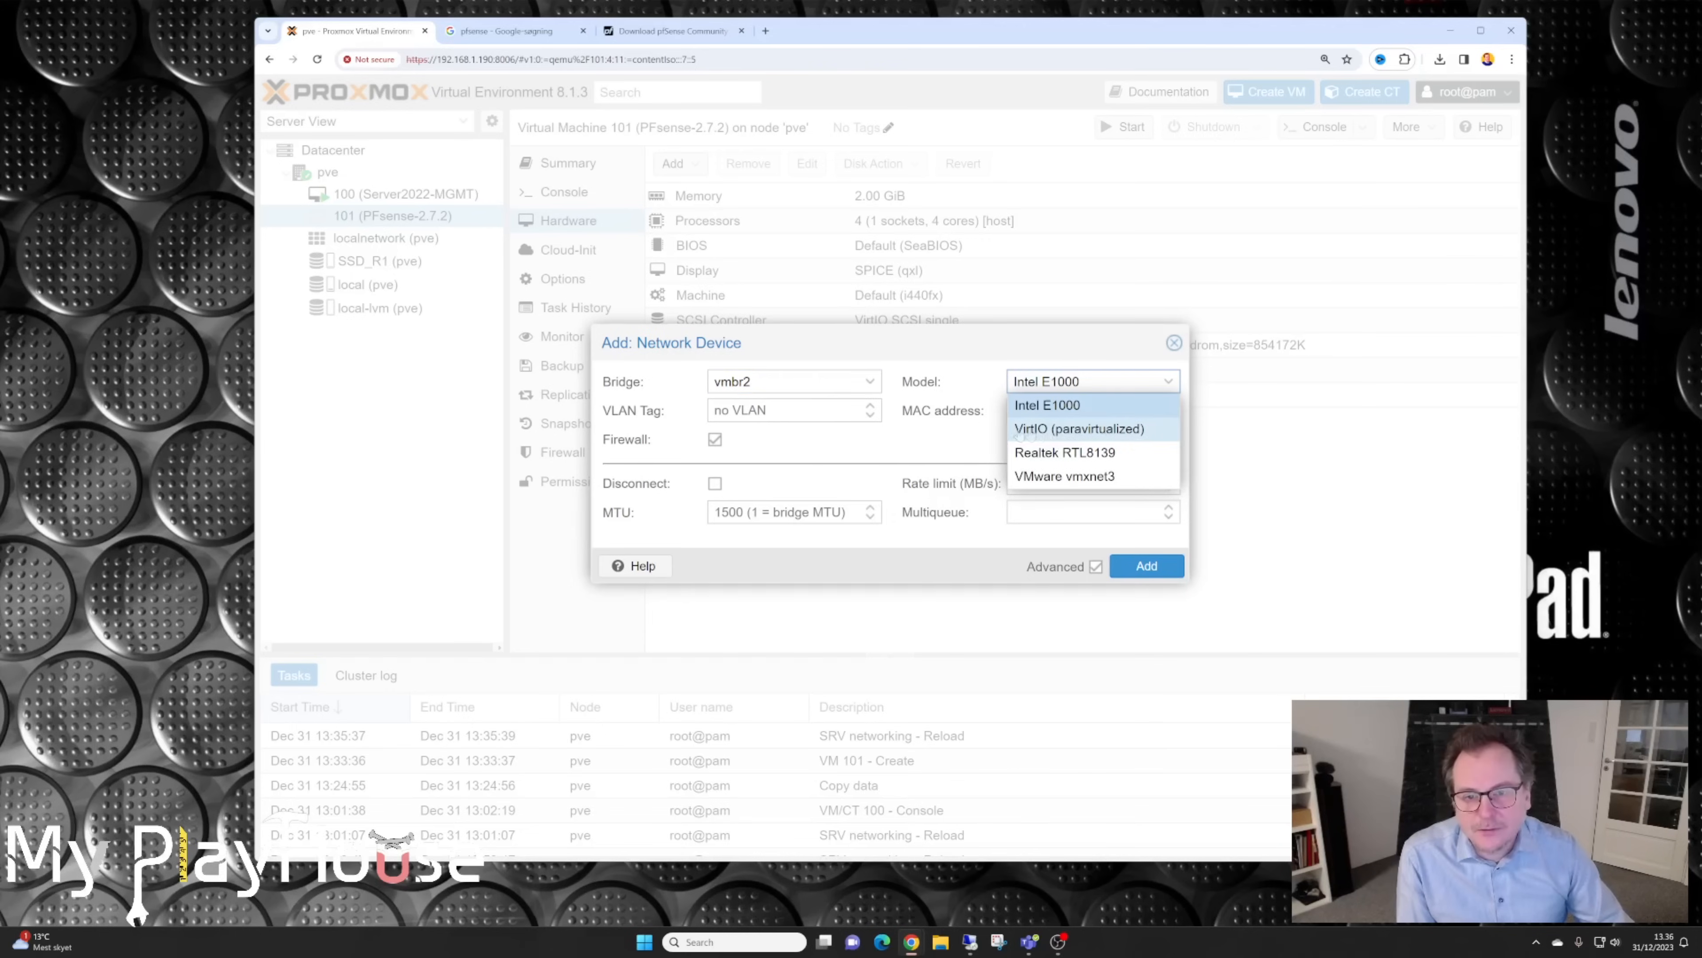
click(1031, 434)
drag(1145, 382, 1011, 382)
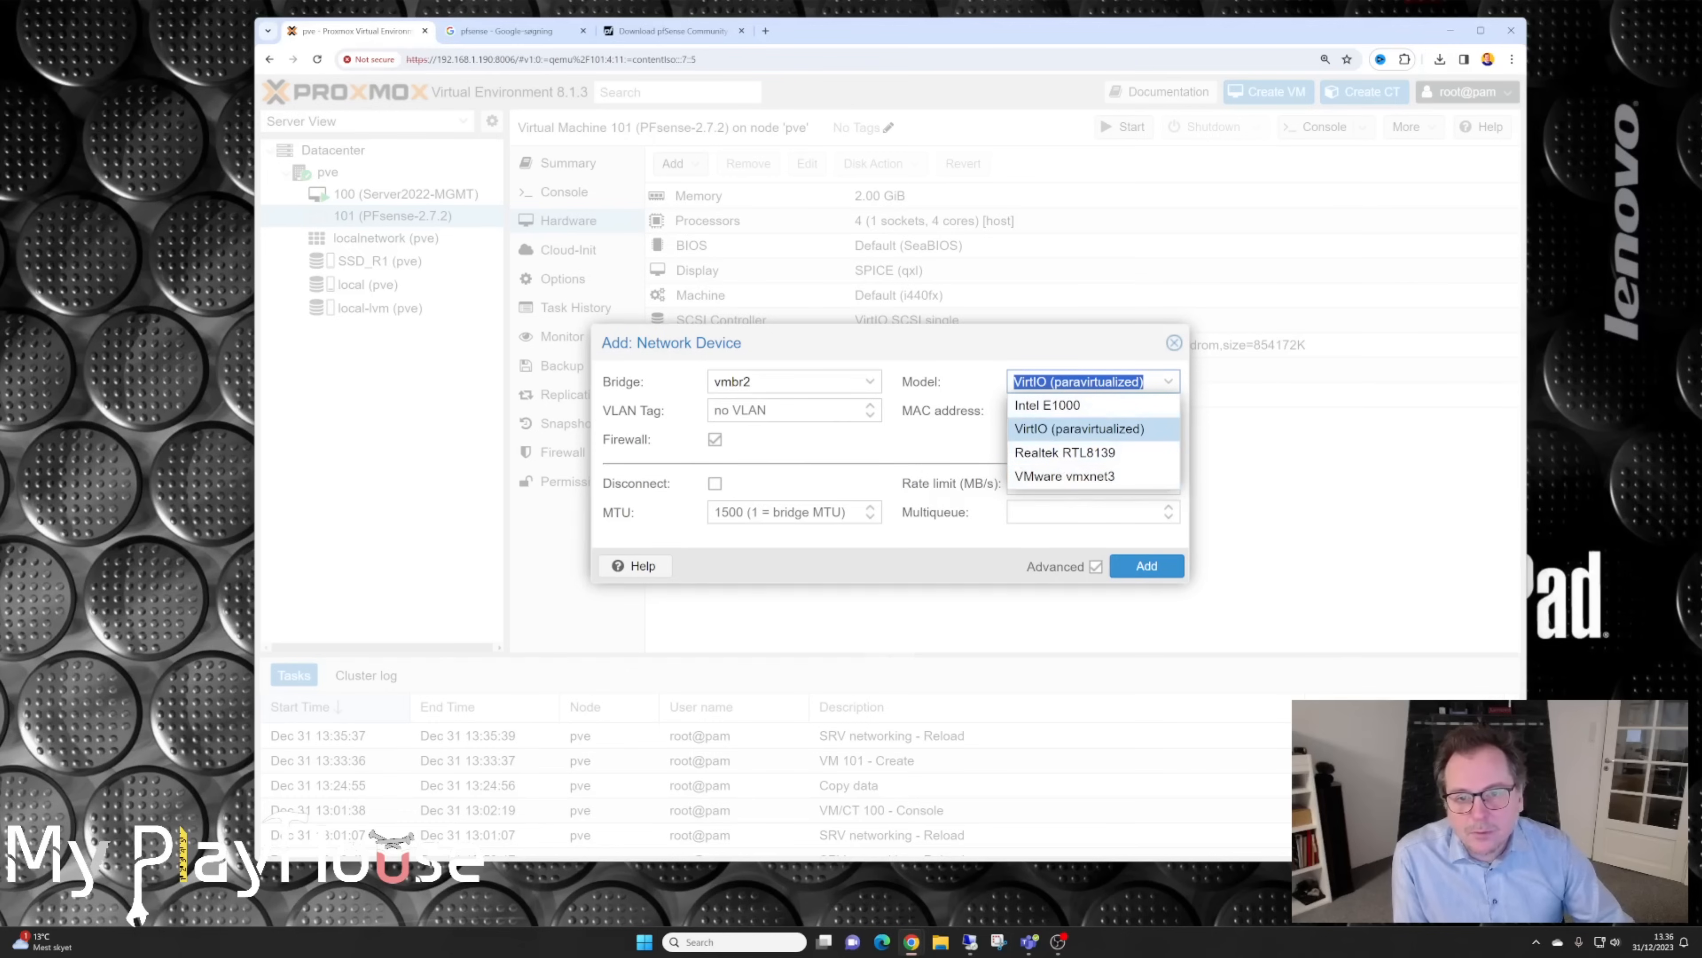
key(Escape)
click(967, 380)
click(966, 379)
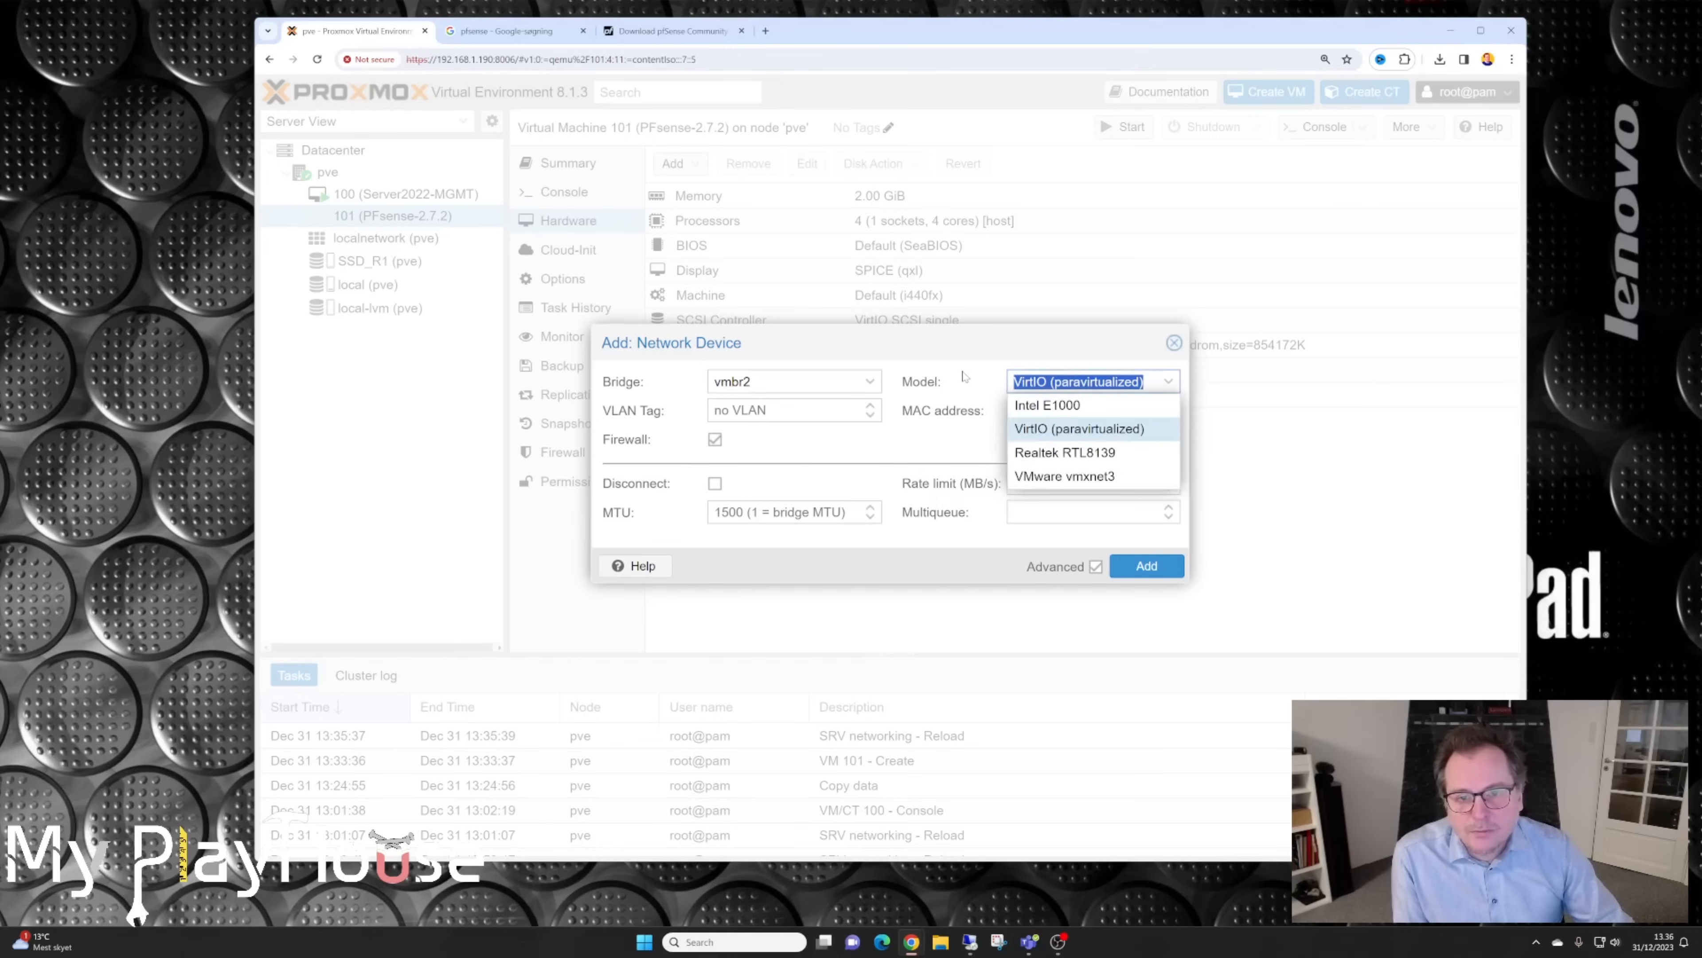
click(961, 537)
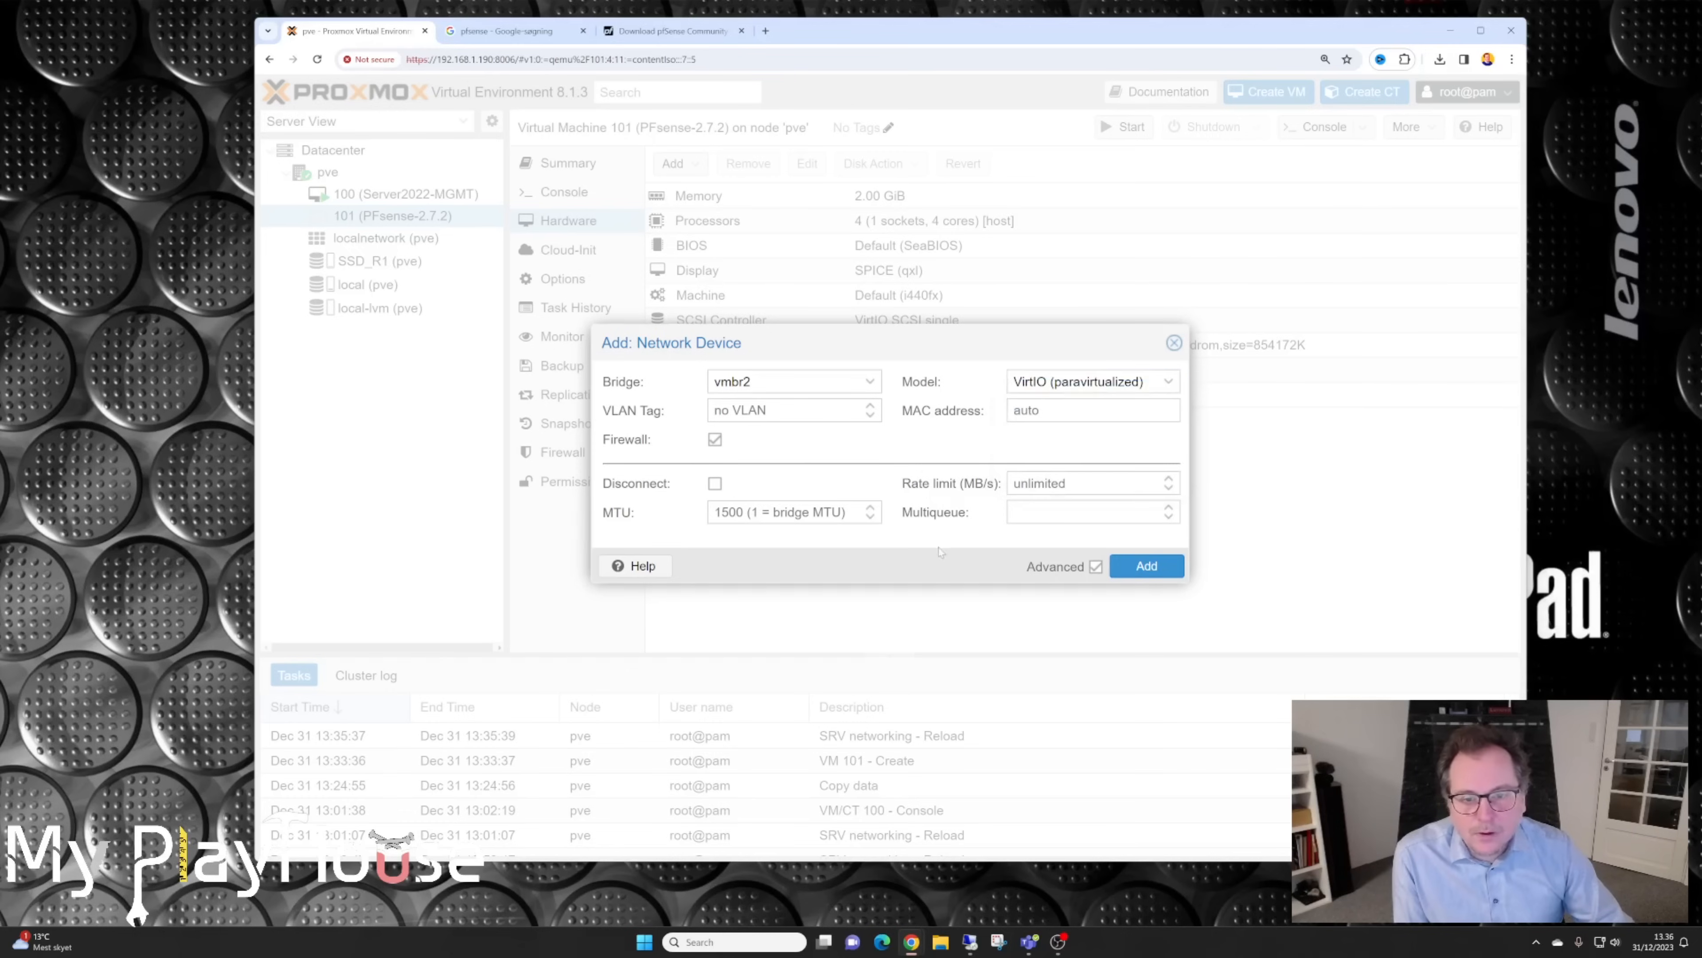
click(1147, 567)
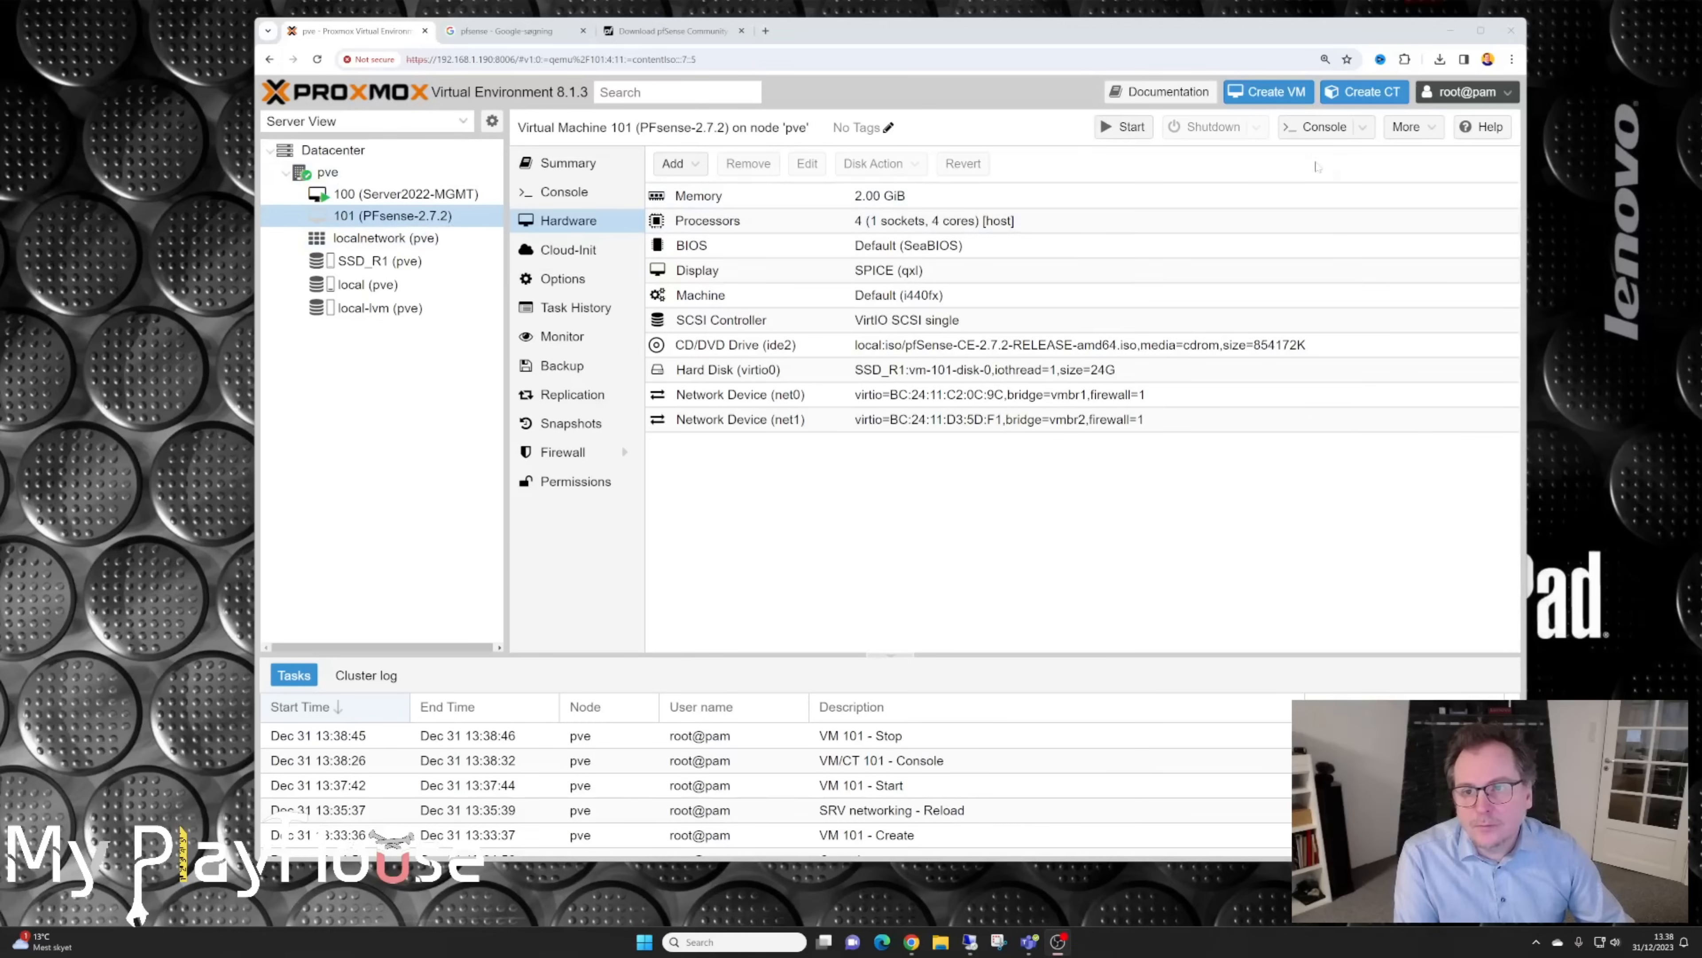
Step: Open a noVNC console for the PFsense-2.7.2 virtual machine and start the guest from it
click(1363, 127)
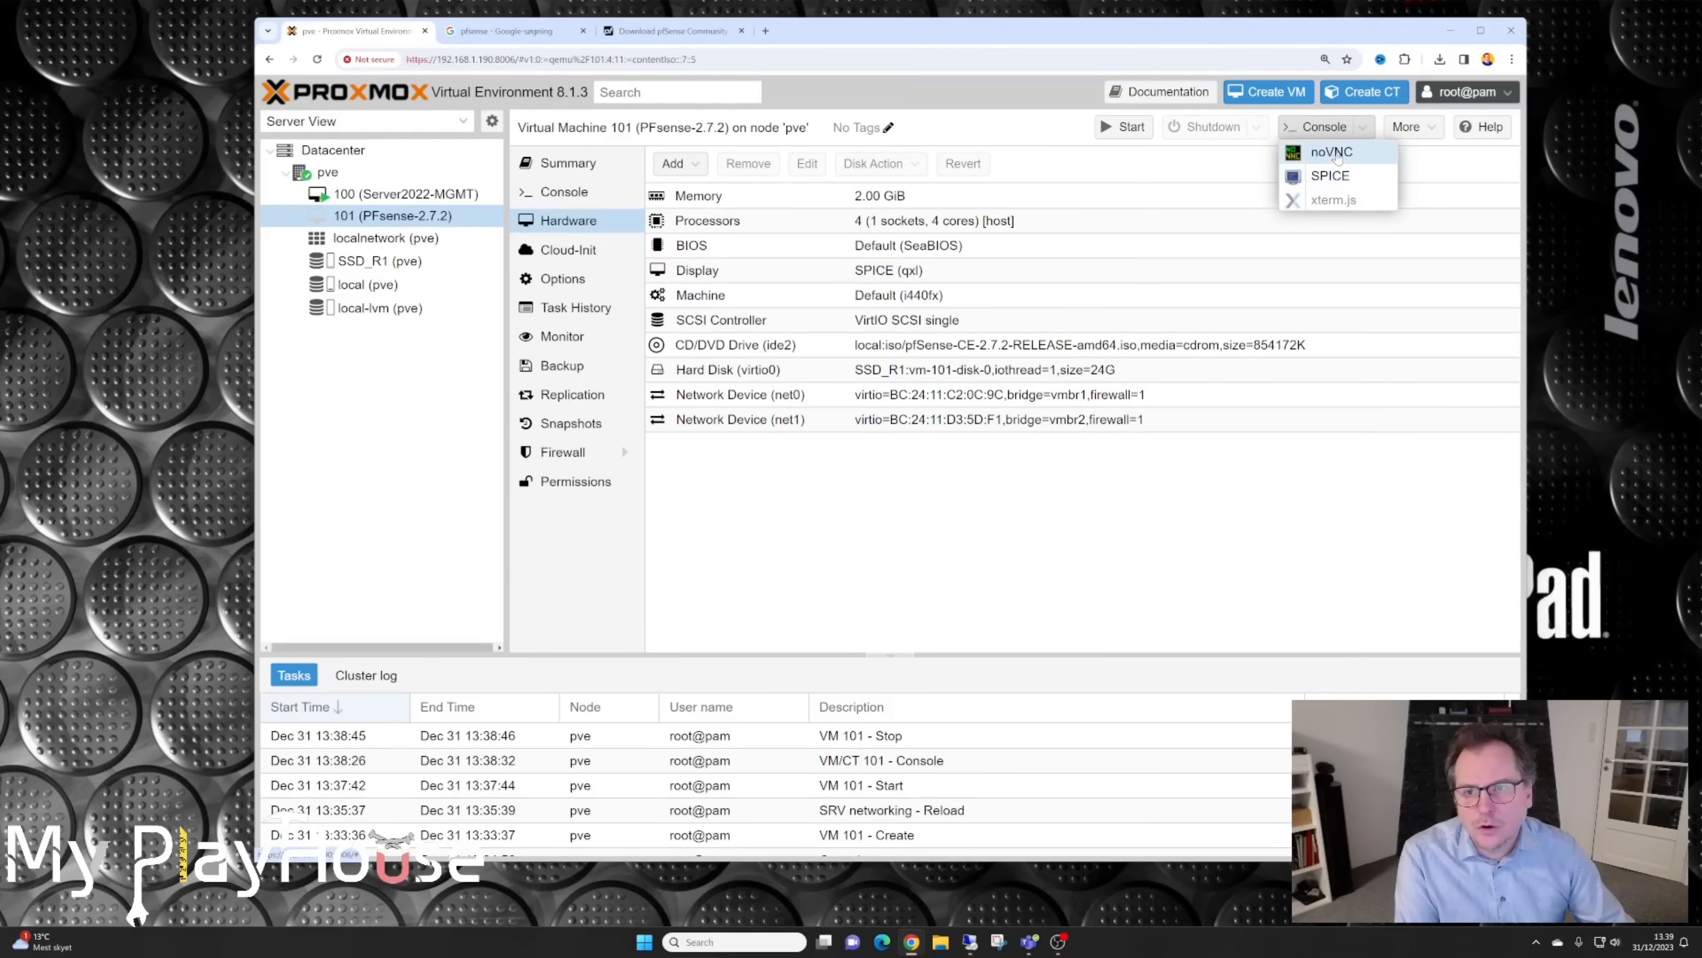
click(1334, 153)
drag(258, 17, 798, 204)
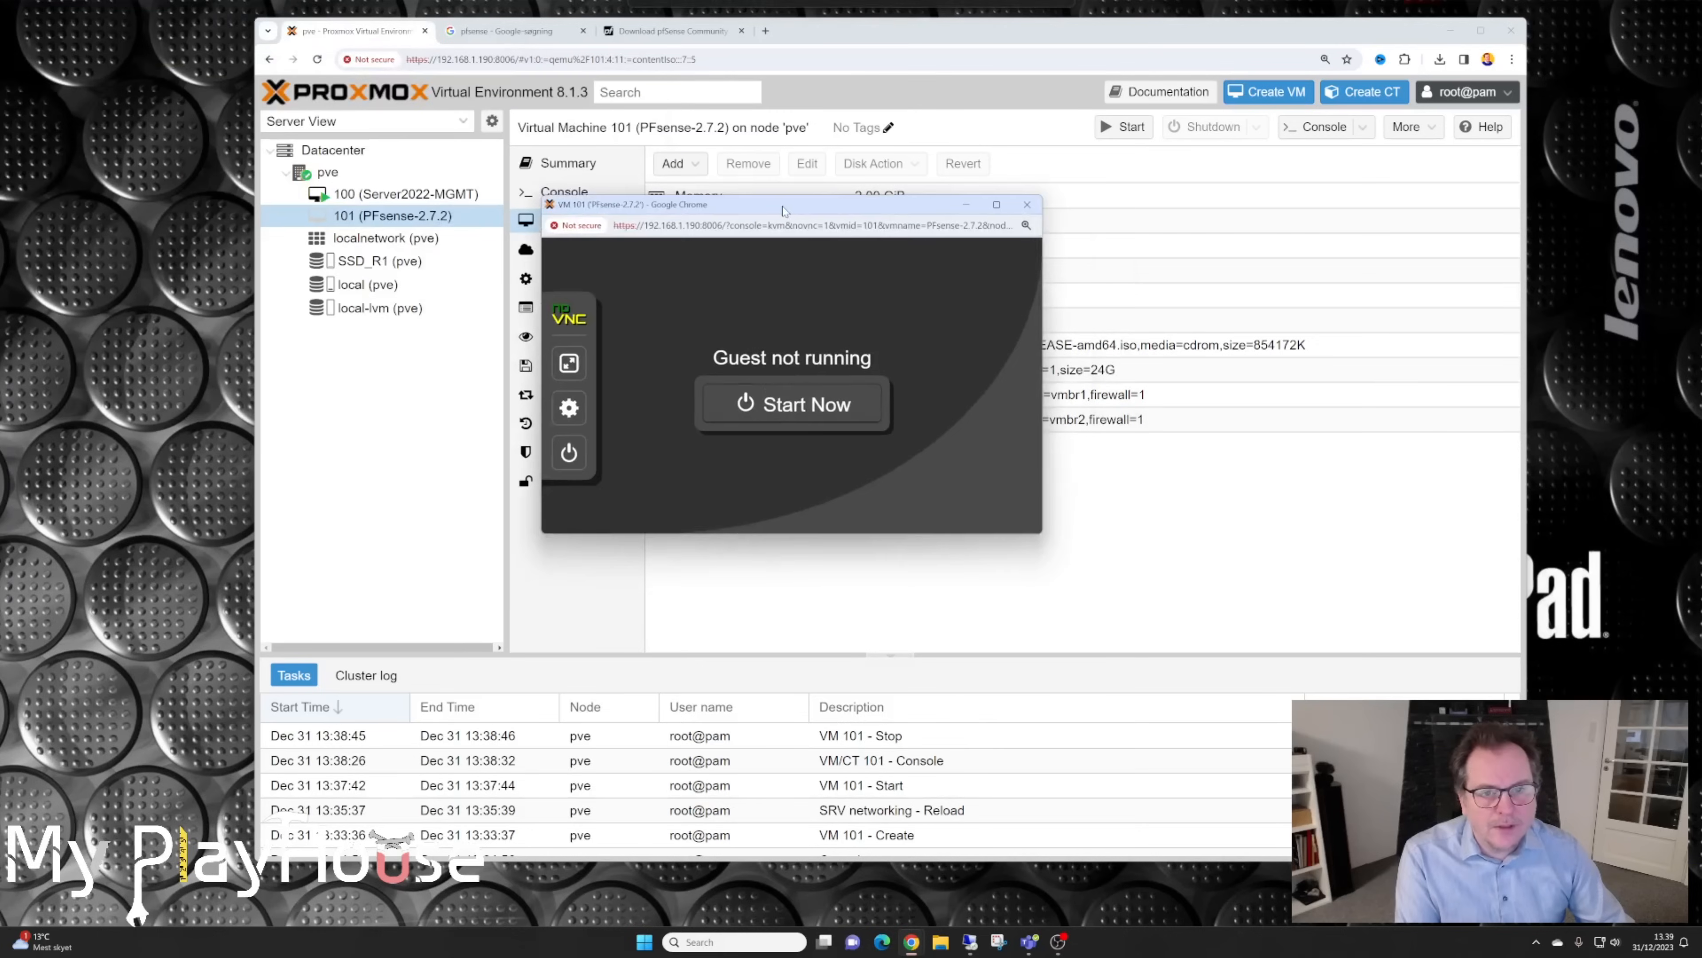
click(796, 405)
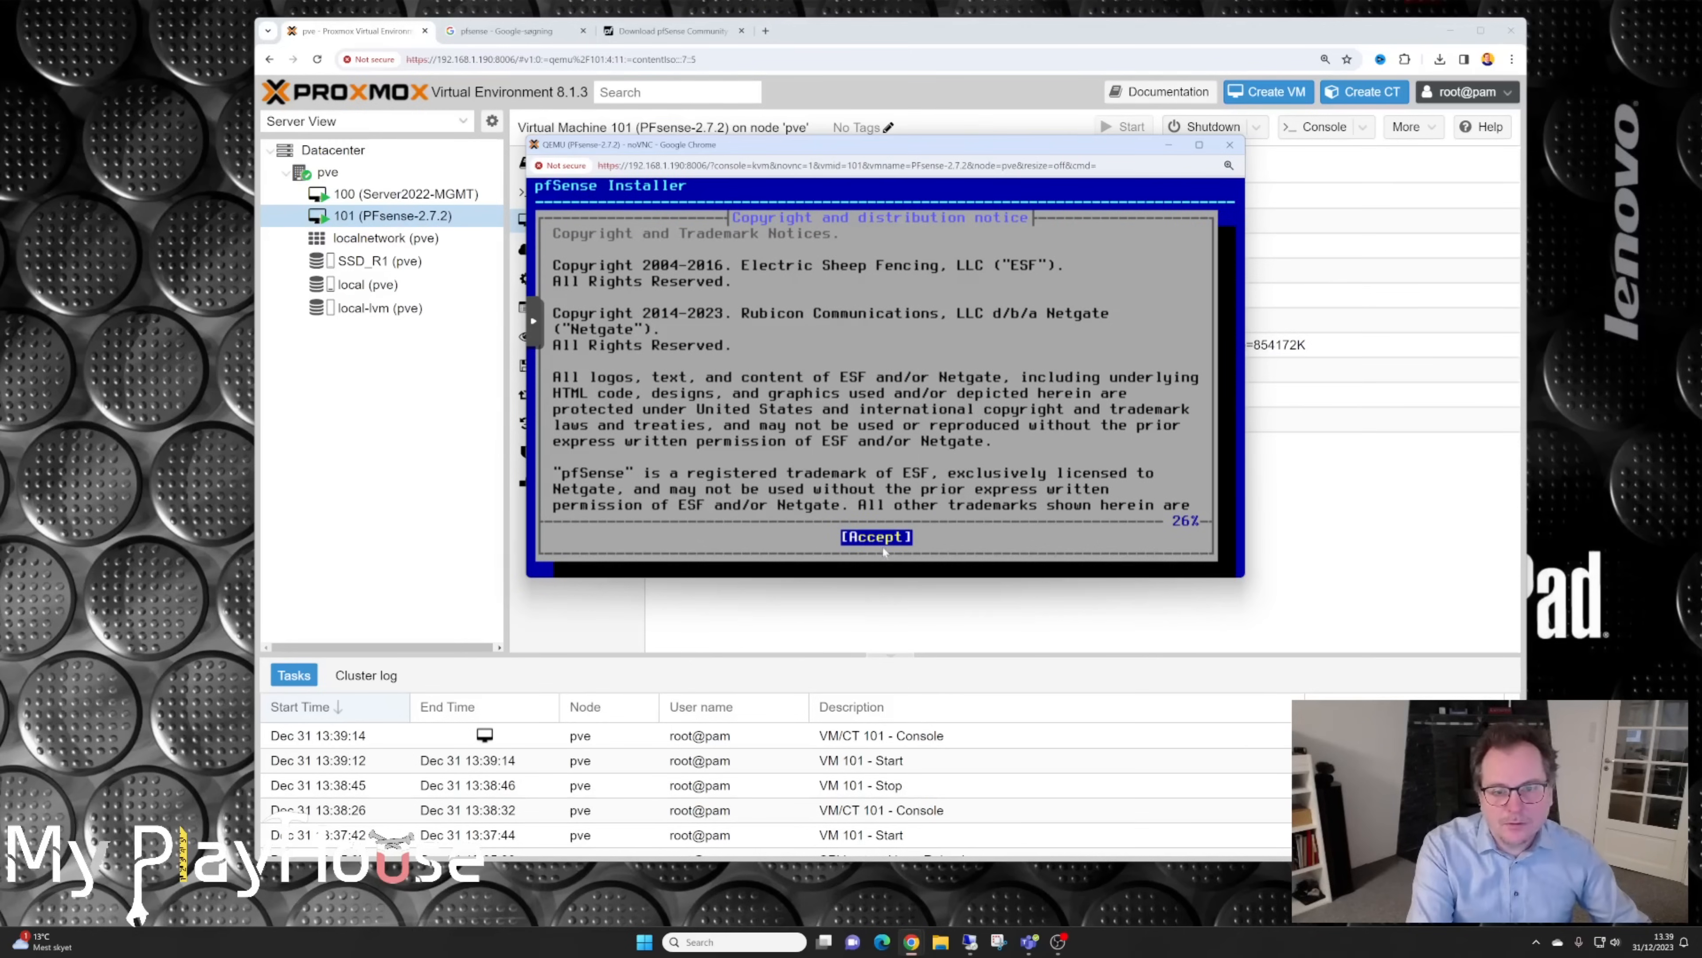
Step: Accept the pfSense copyright notice and choose to install pfSense
key(Return)
key(Down)
key(Up)
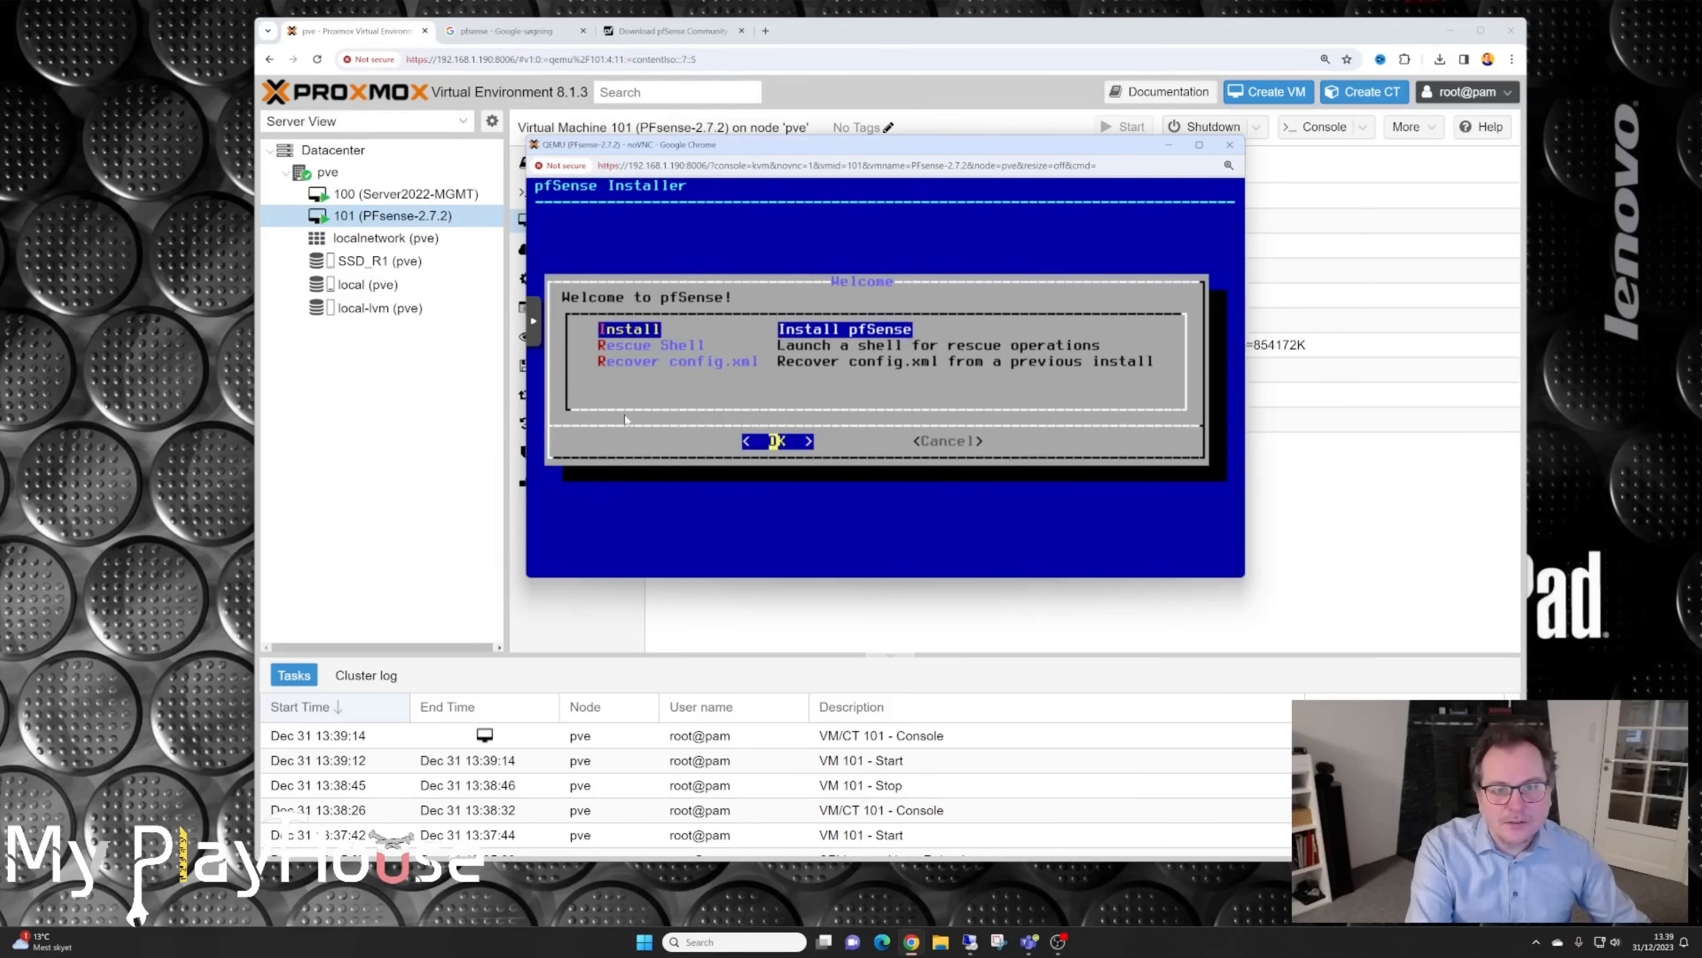
key(Return)
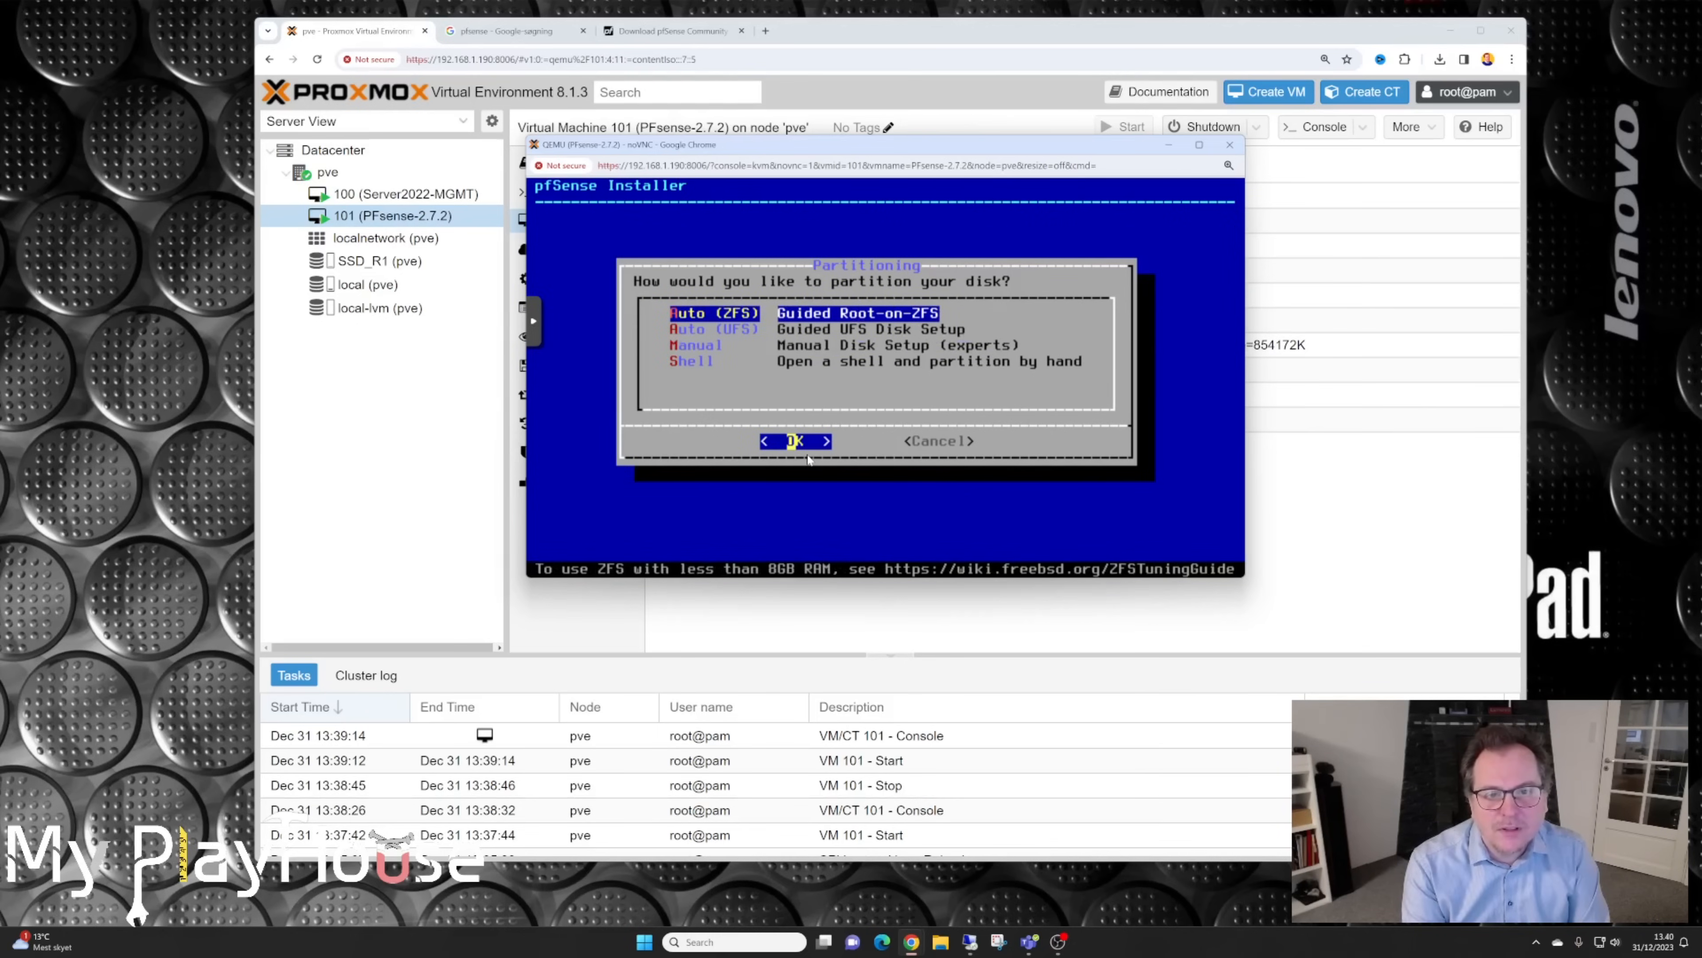
Step: Choose Auto (ZFS) guided root-on-ZFS partitioning for the disk
key(Down)
key(Down)
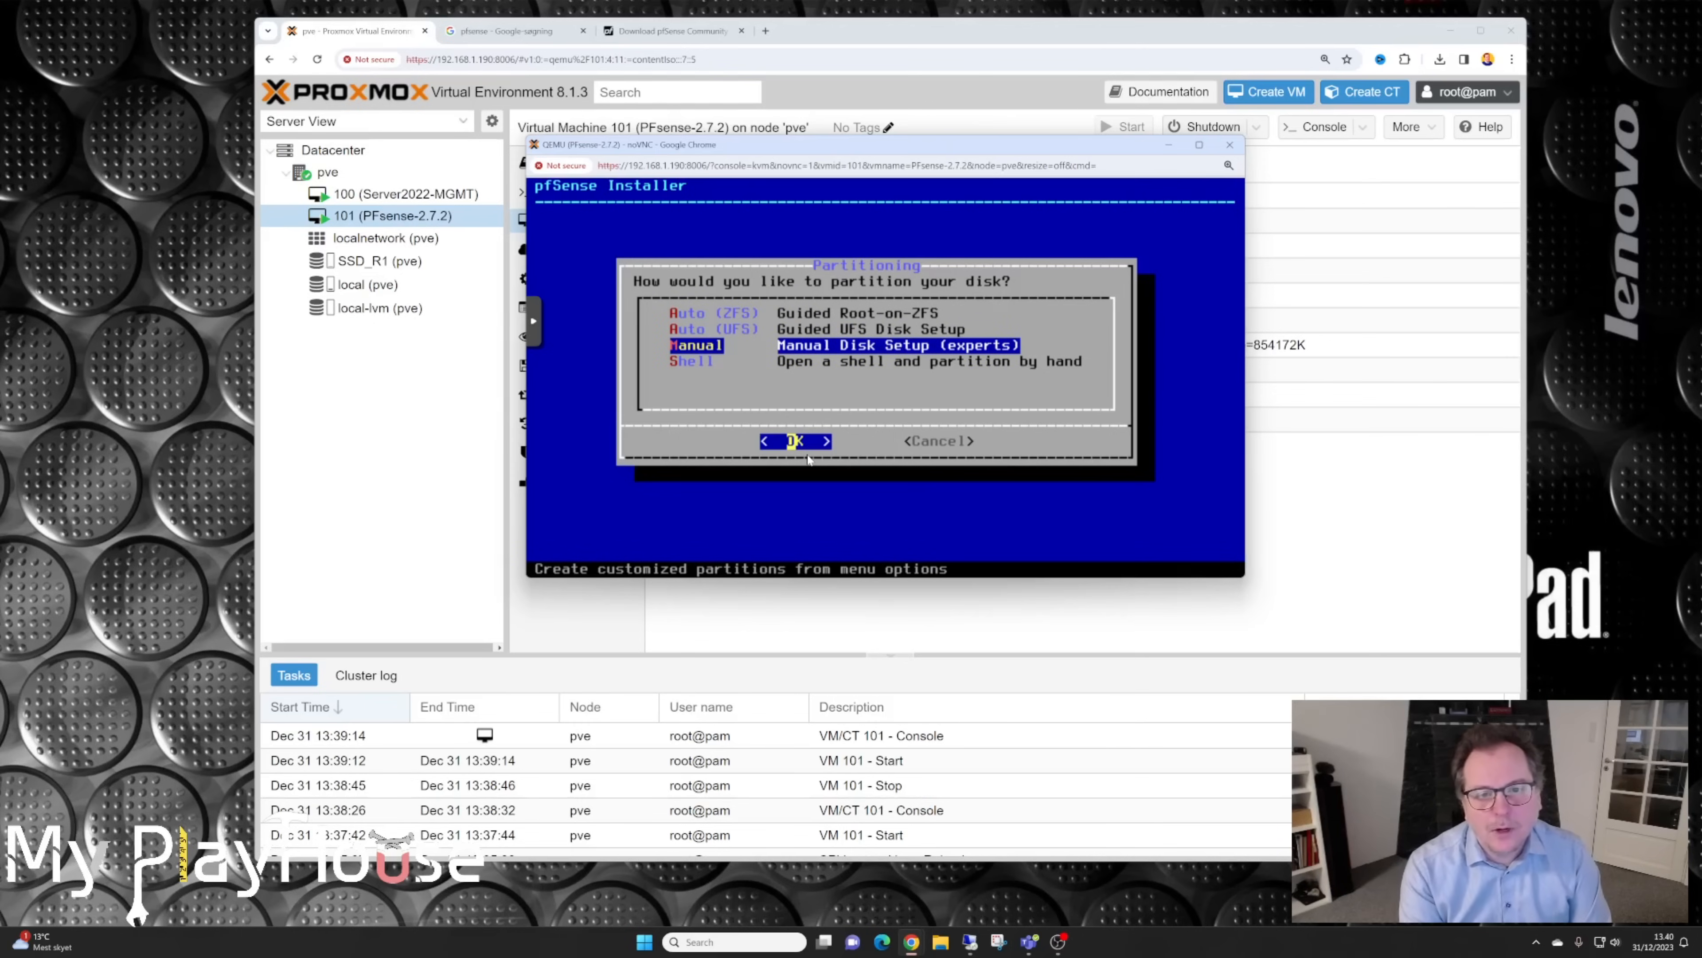
key(Up)
key(Up)
key(Return)
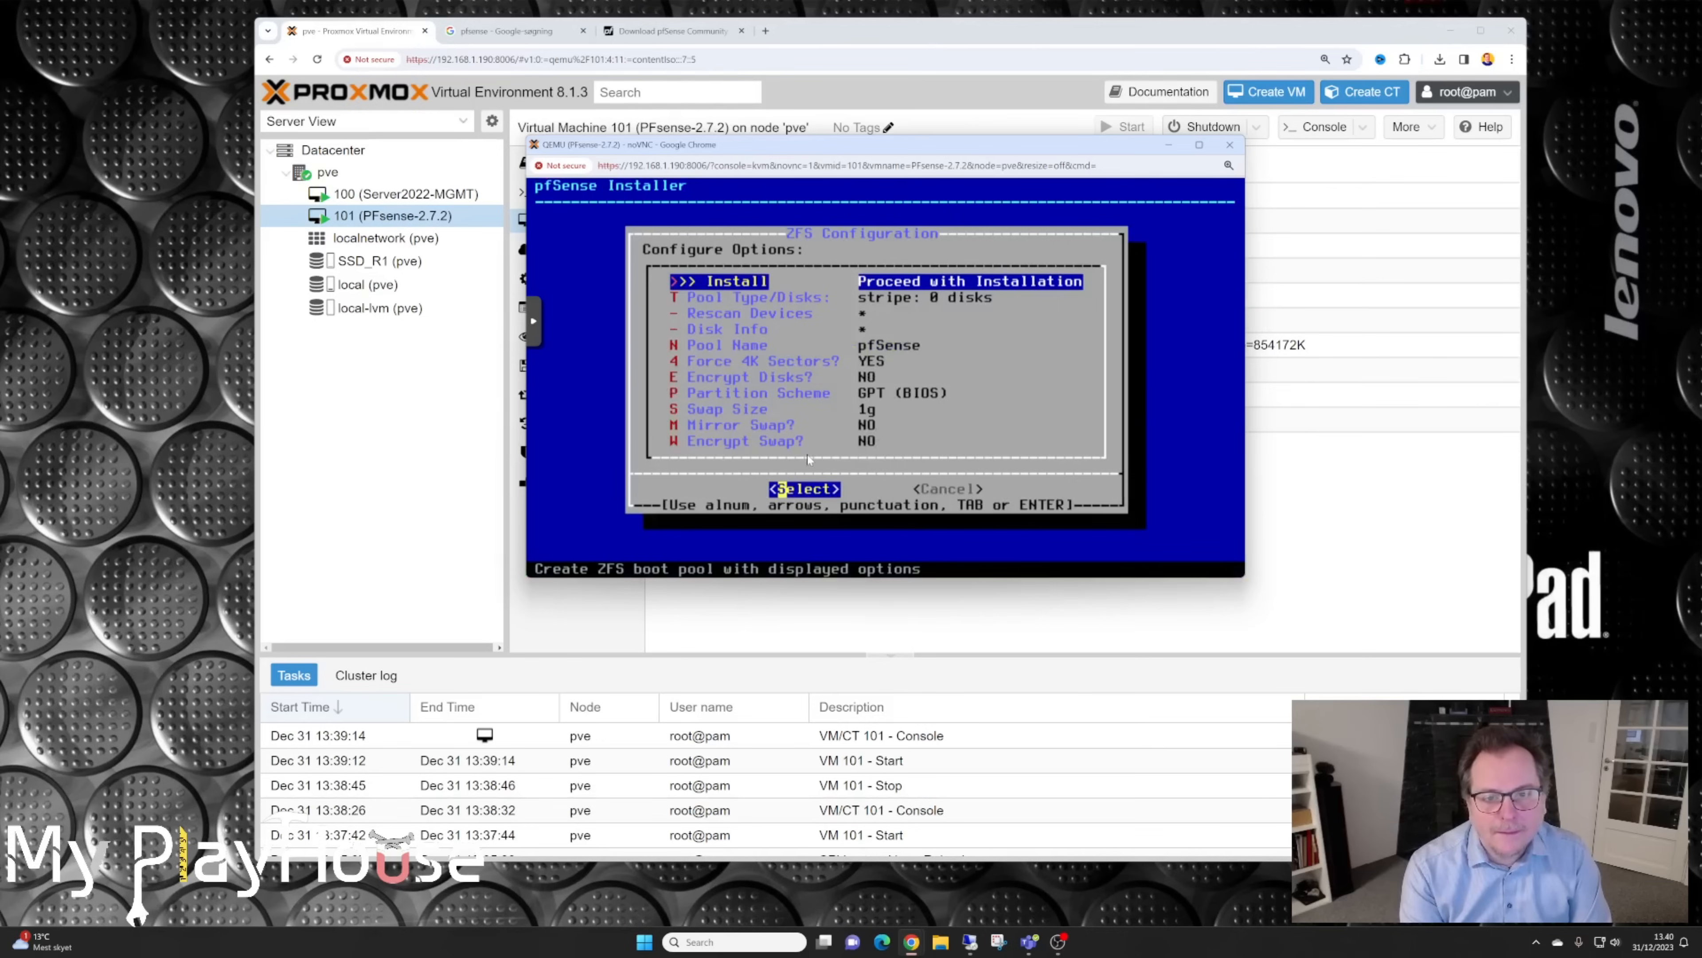
Step: Set the ZFS pool to stripe without redundancy on disk vtbd0, and confirm destroying its contents to install
key(Down)
key(Return)
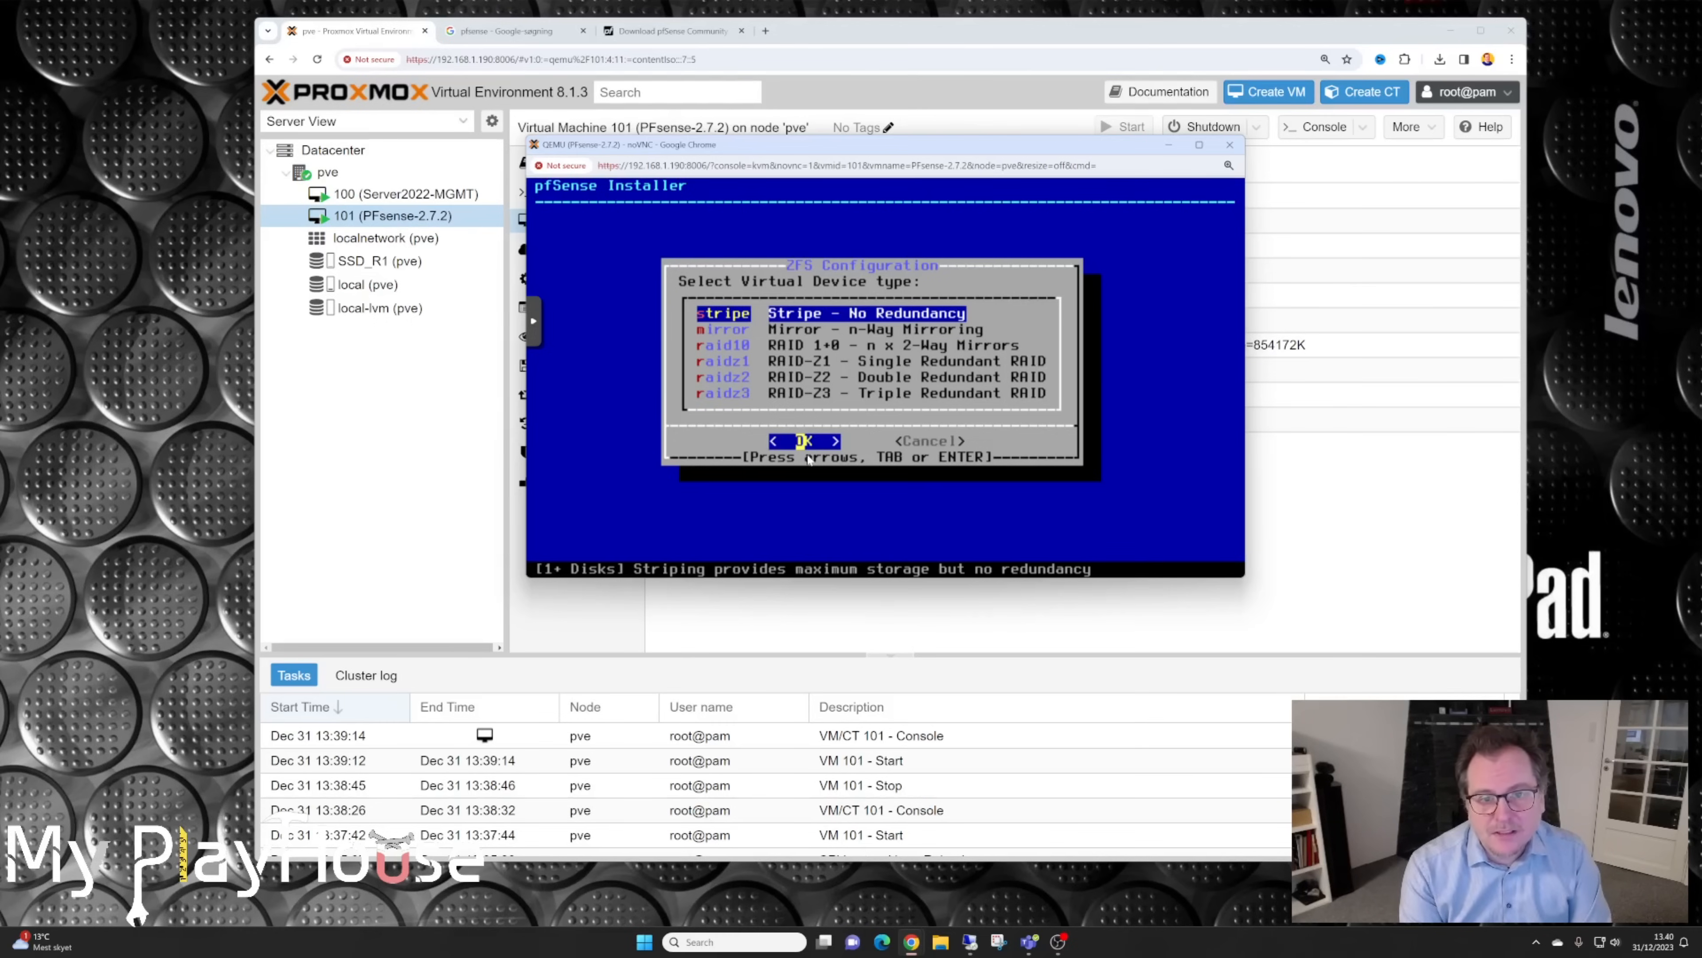
key(Return)
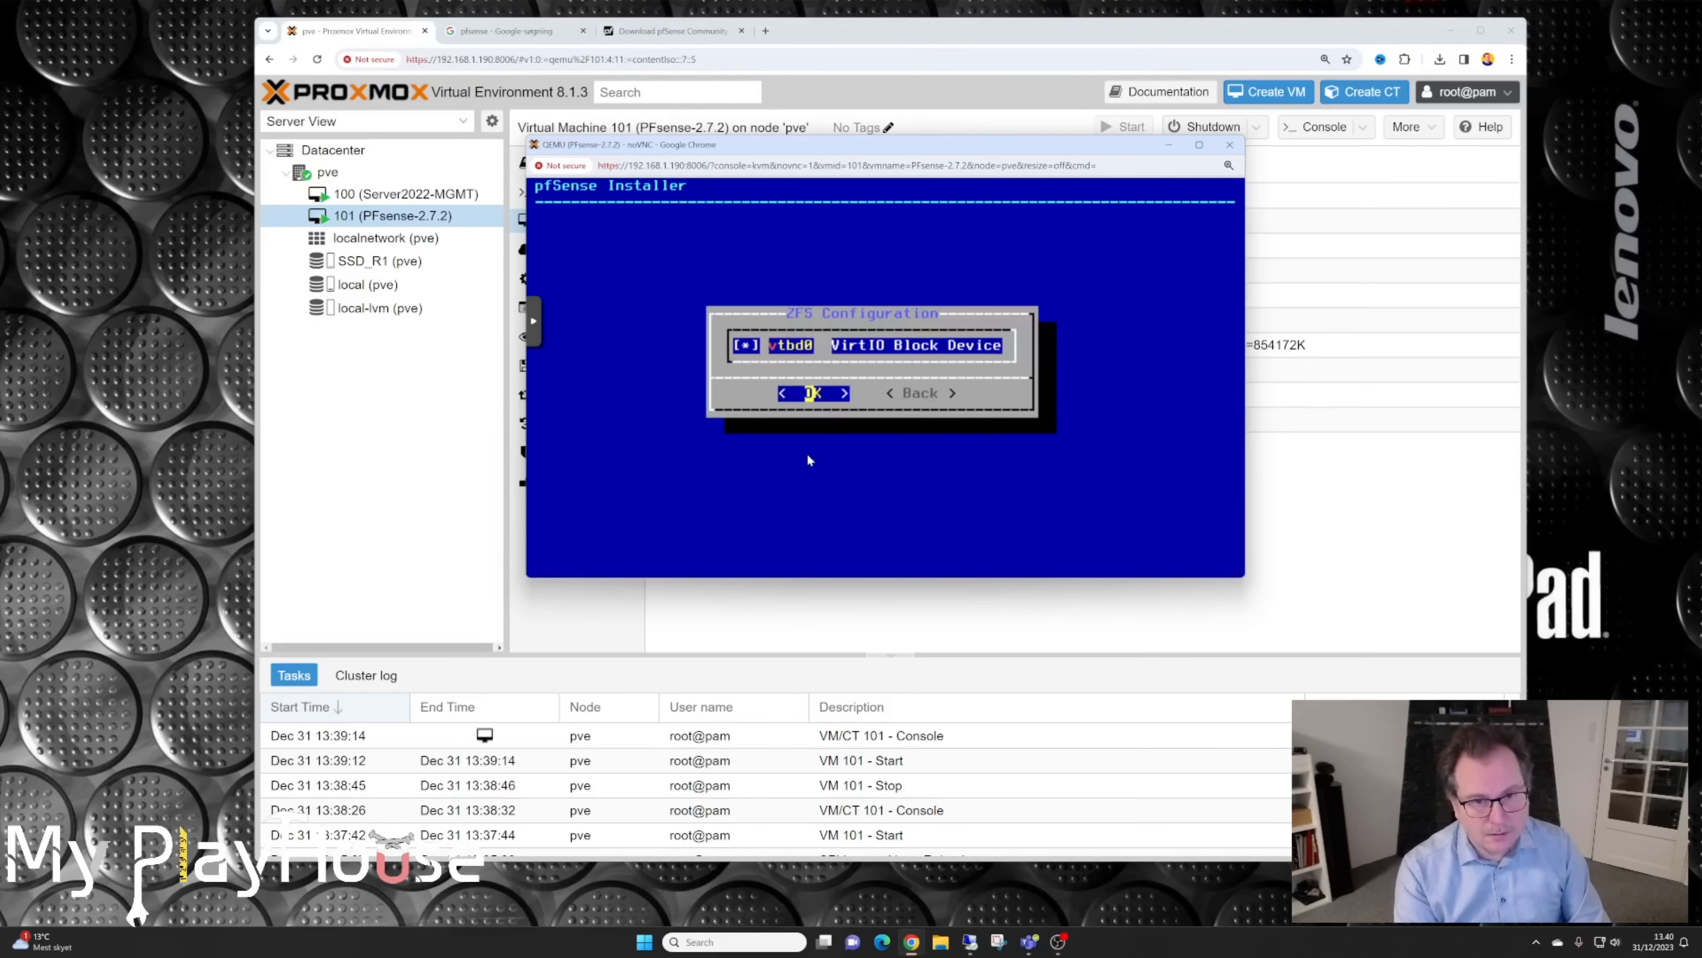
key(Return)
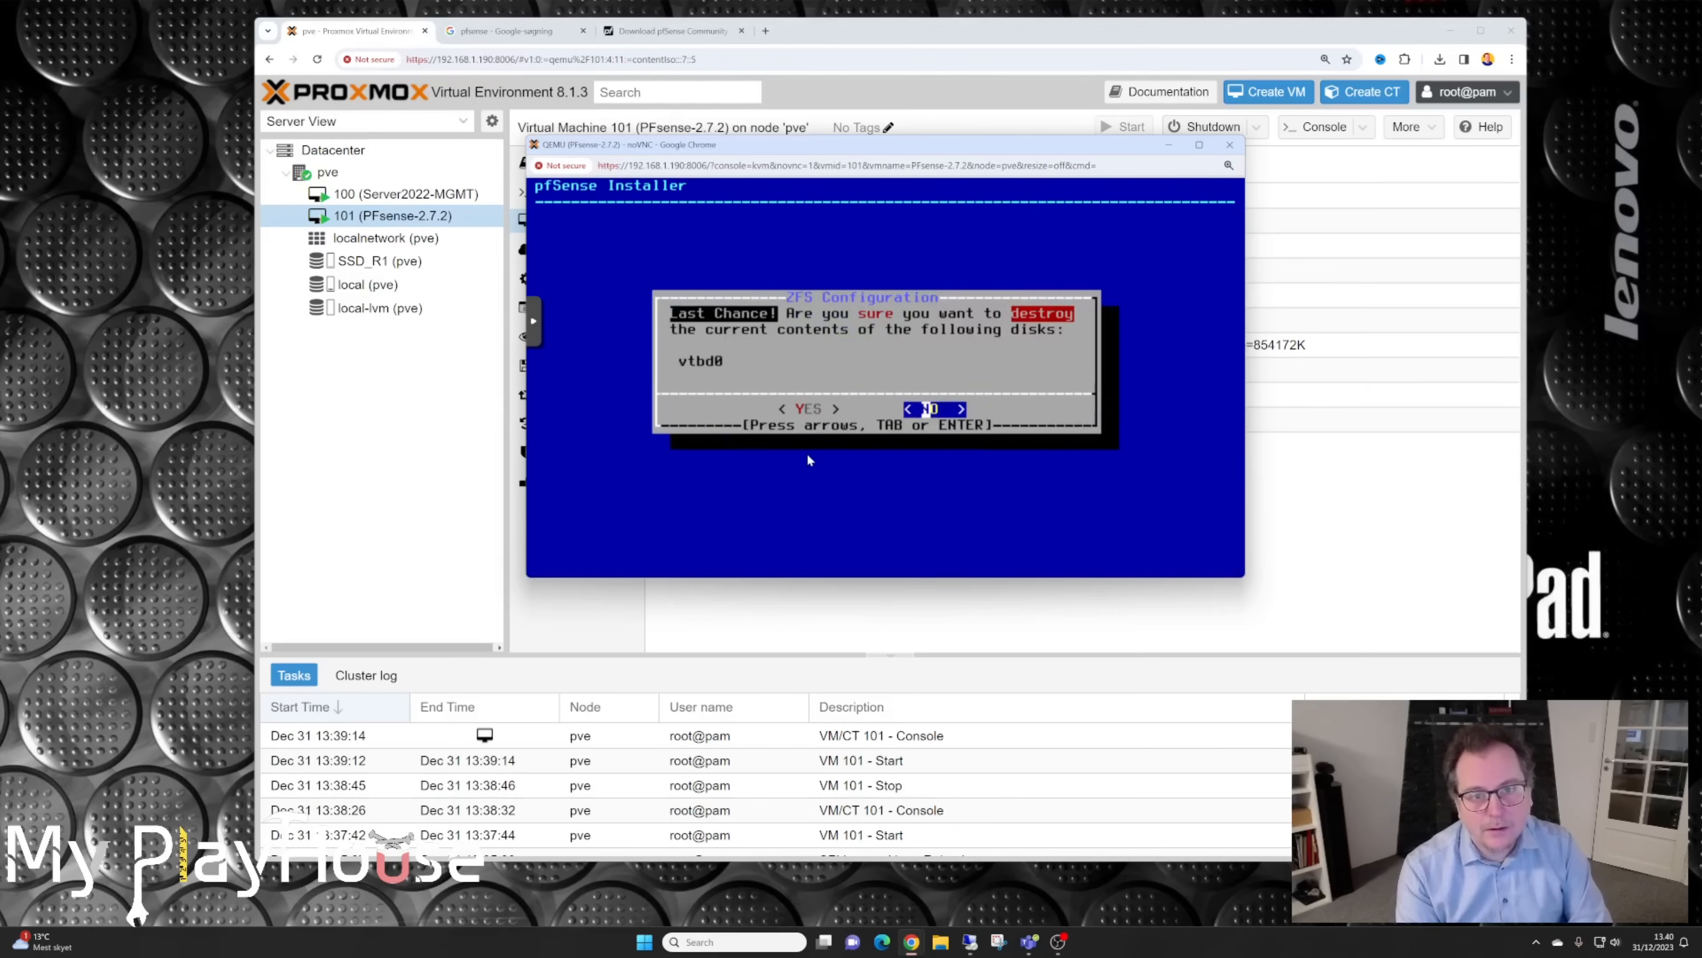
key(Left)
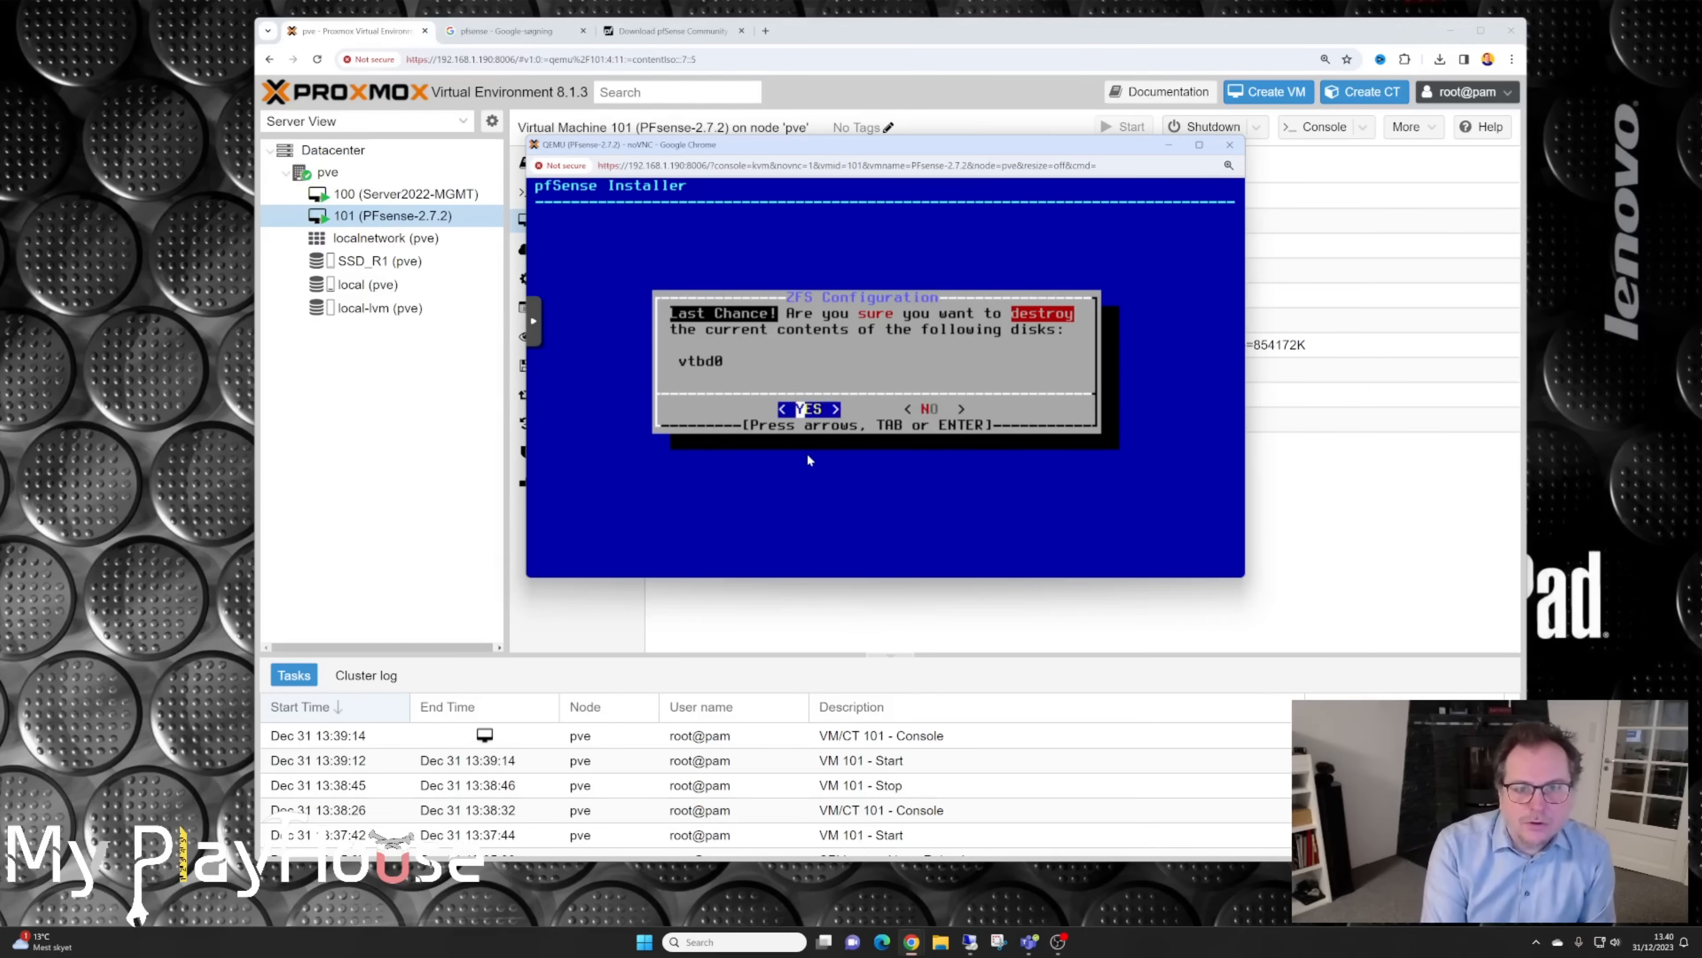
key(Return)
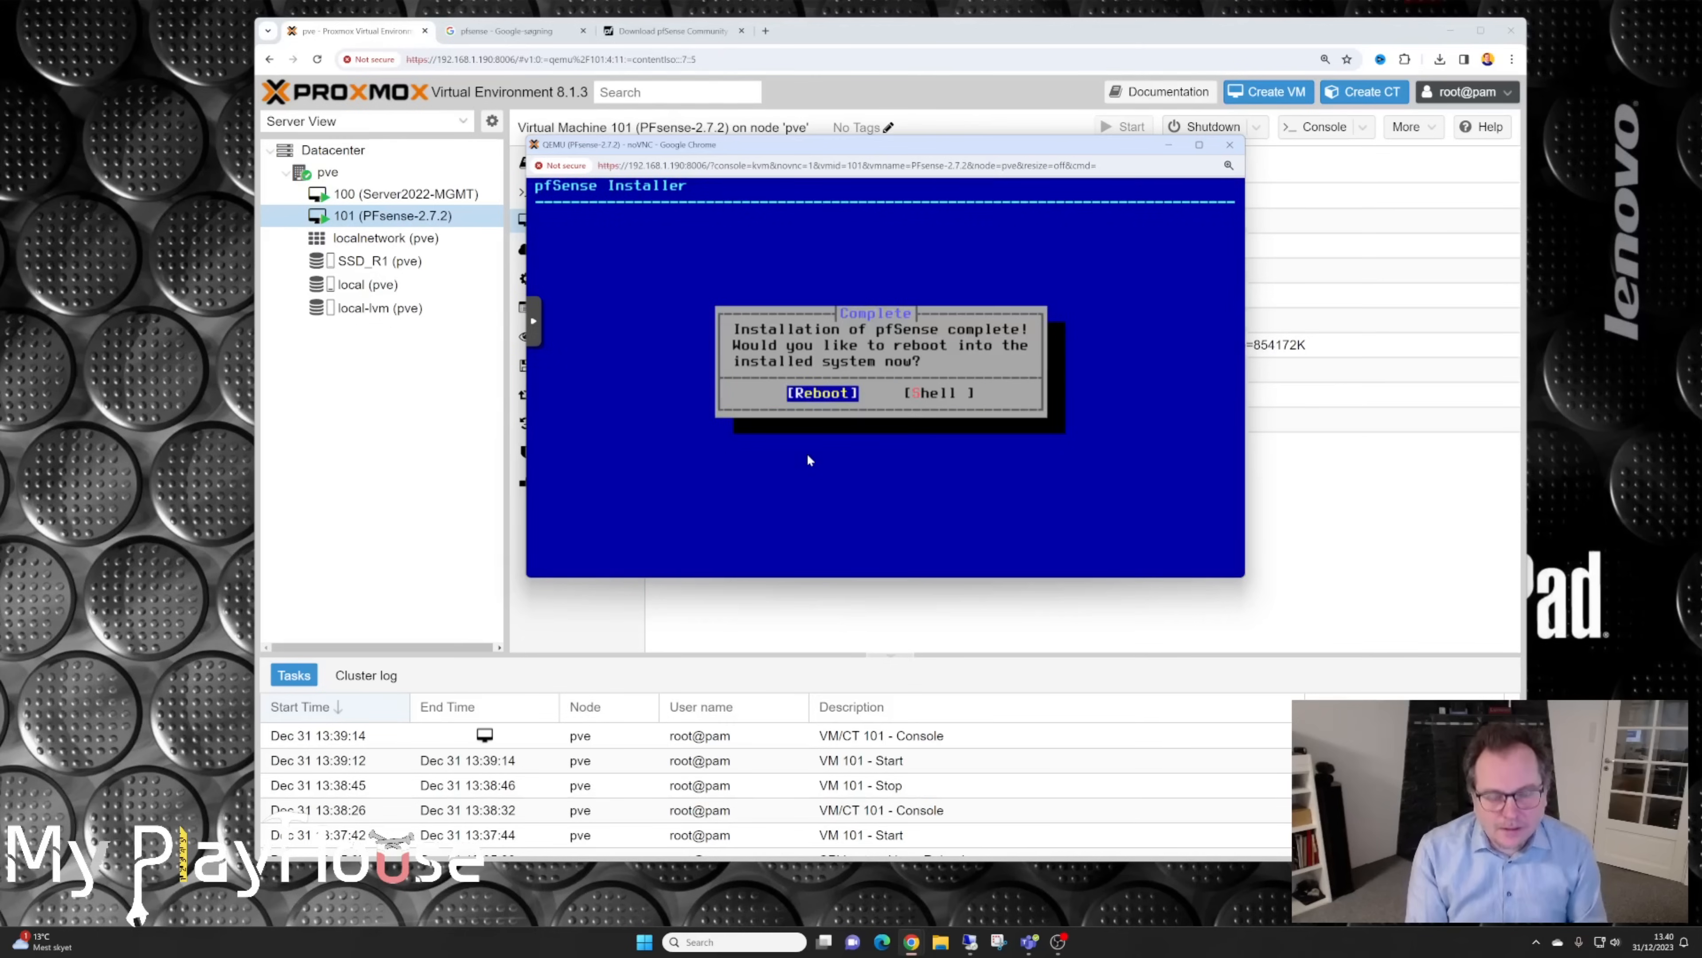
Step: Reboot into the installed pfSense system and return to virtual machine 101's hardware settings
key(Return)
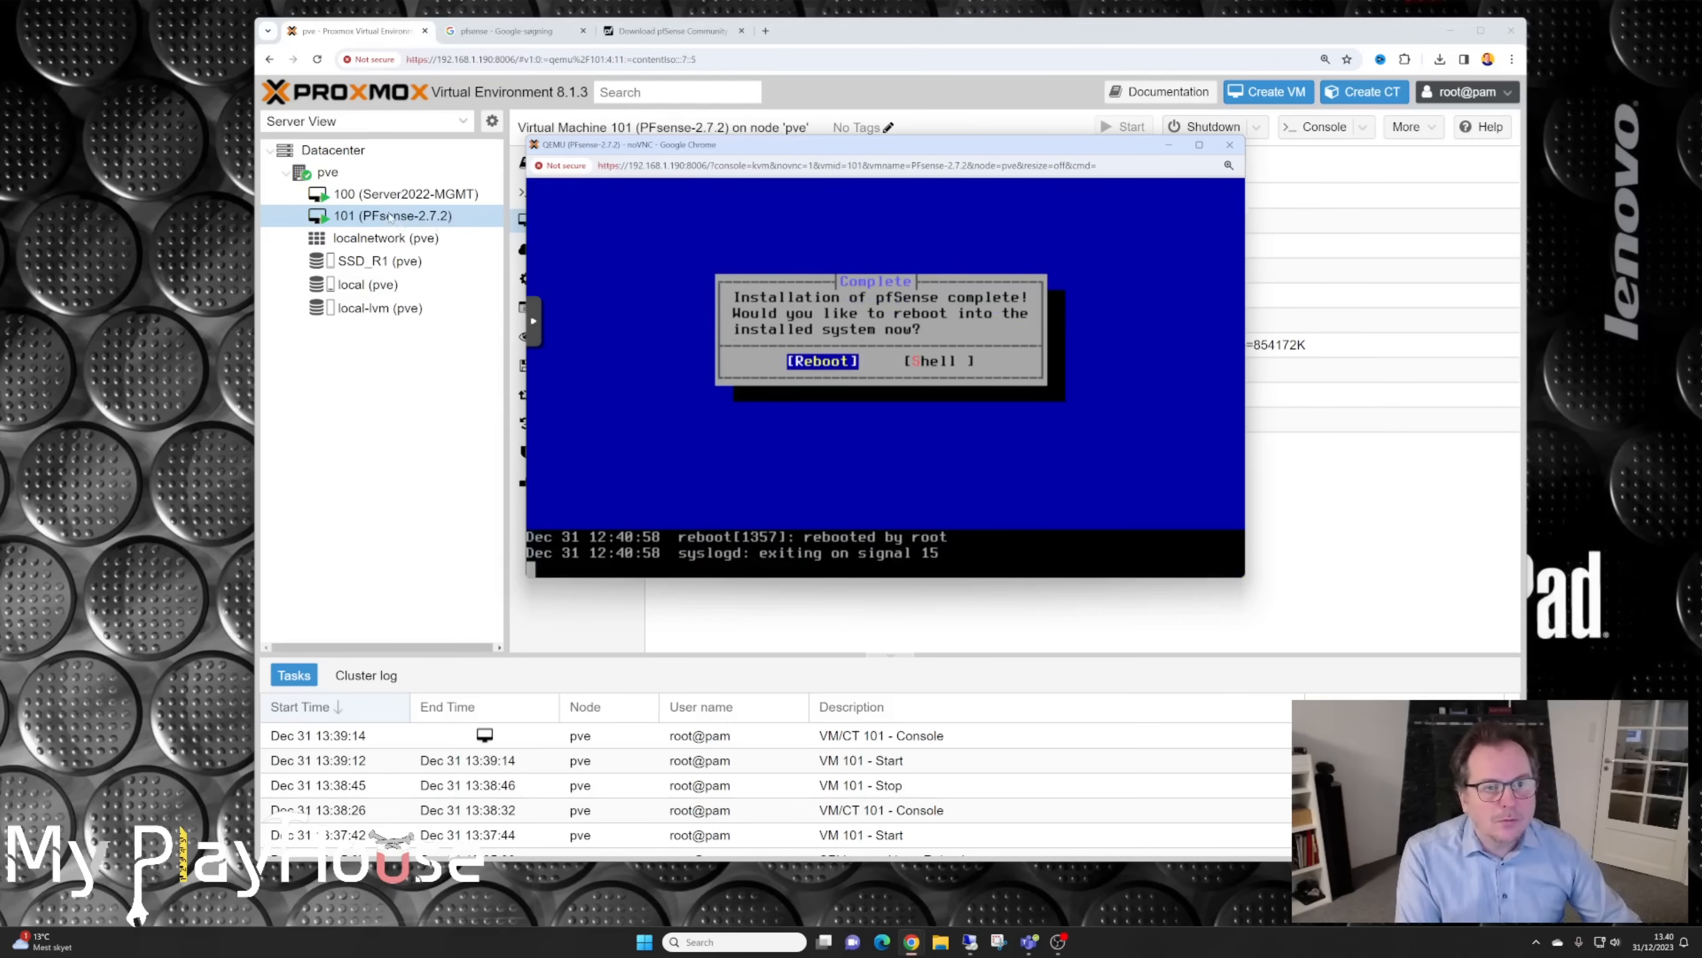
click(380, 221)
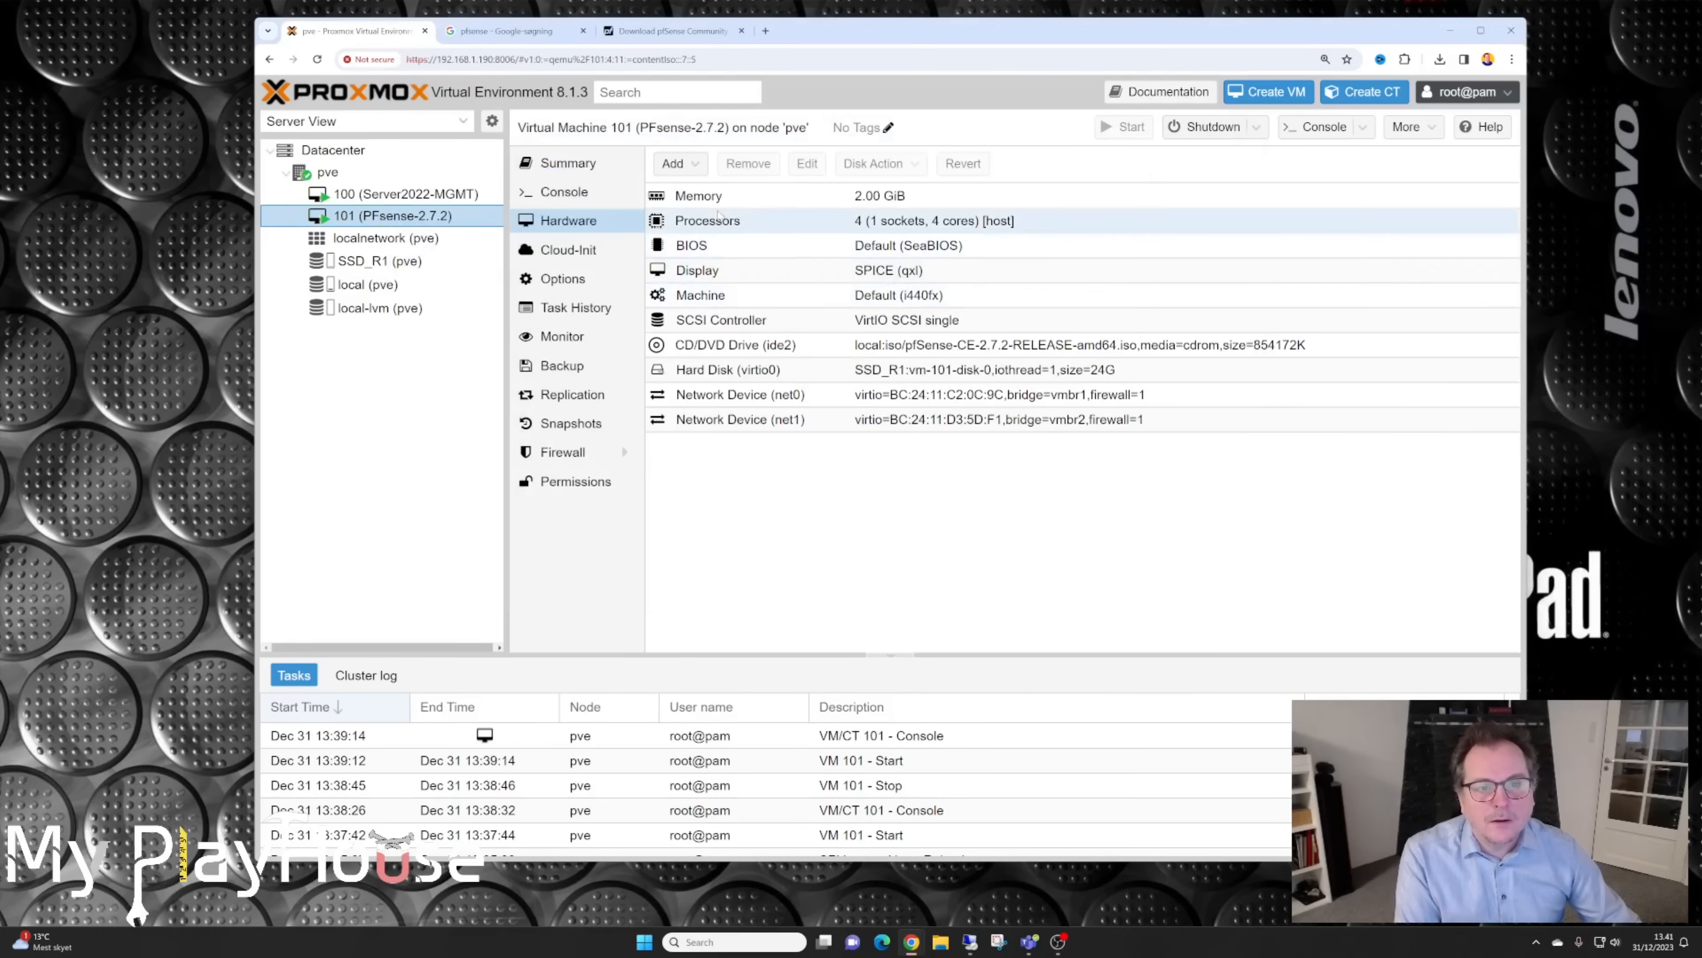
Step: Set virtual machine 101's CD/DVD drive to use no media, detaching the pfSense ISO image
click(729, 351)
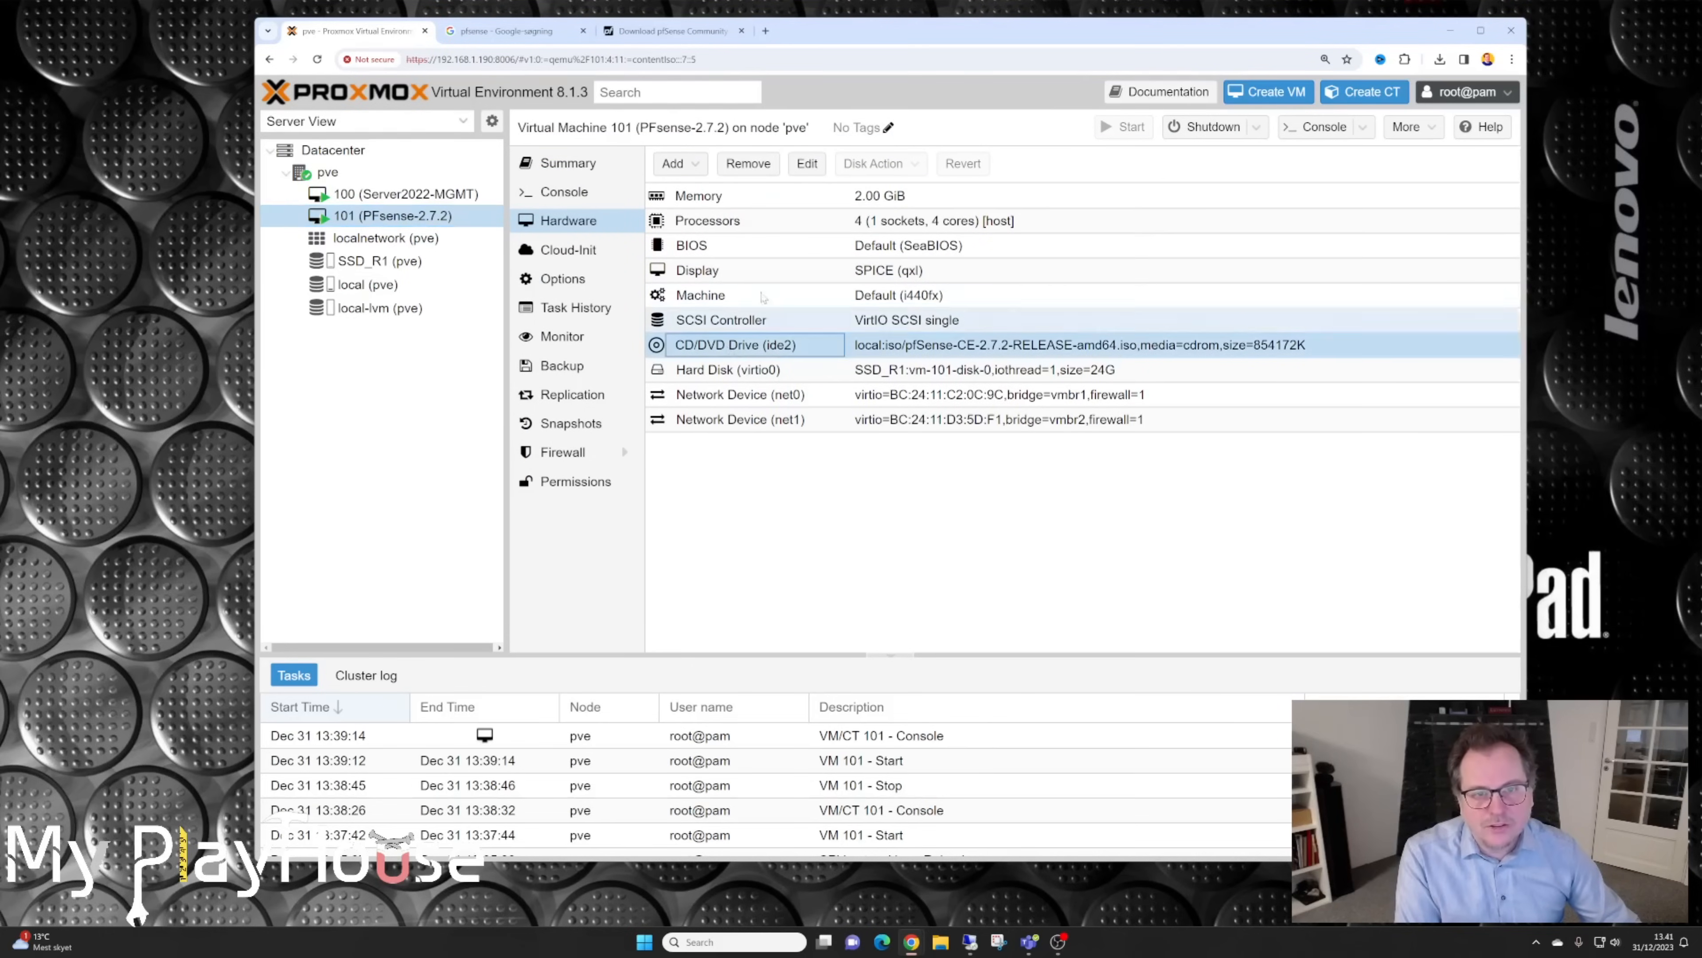
click(807, 165)
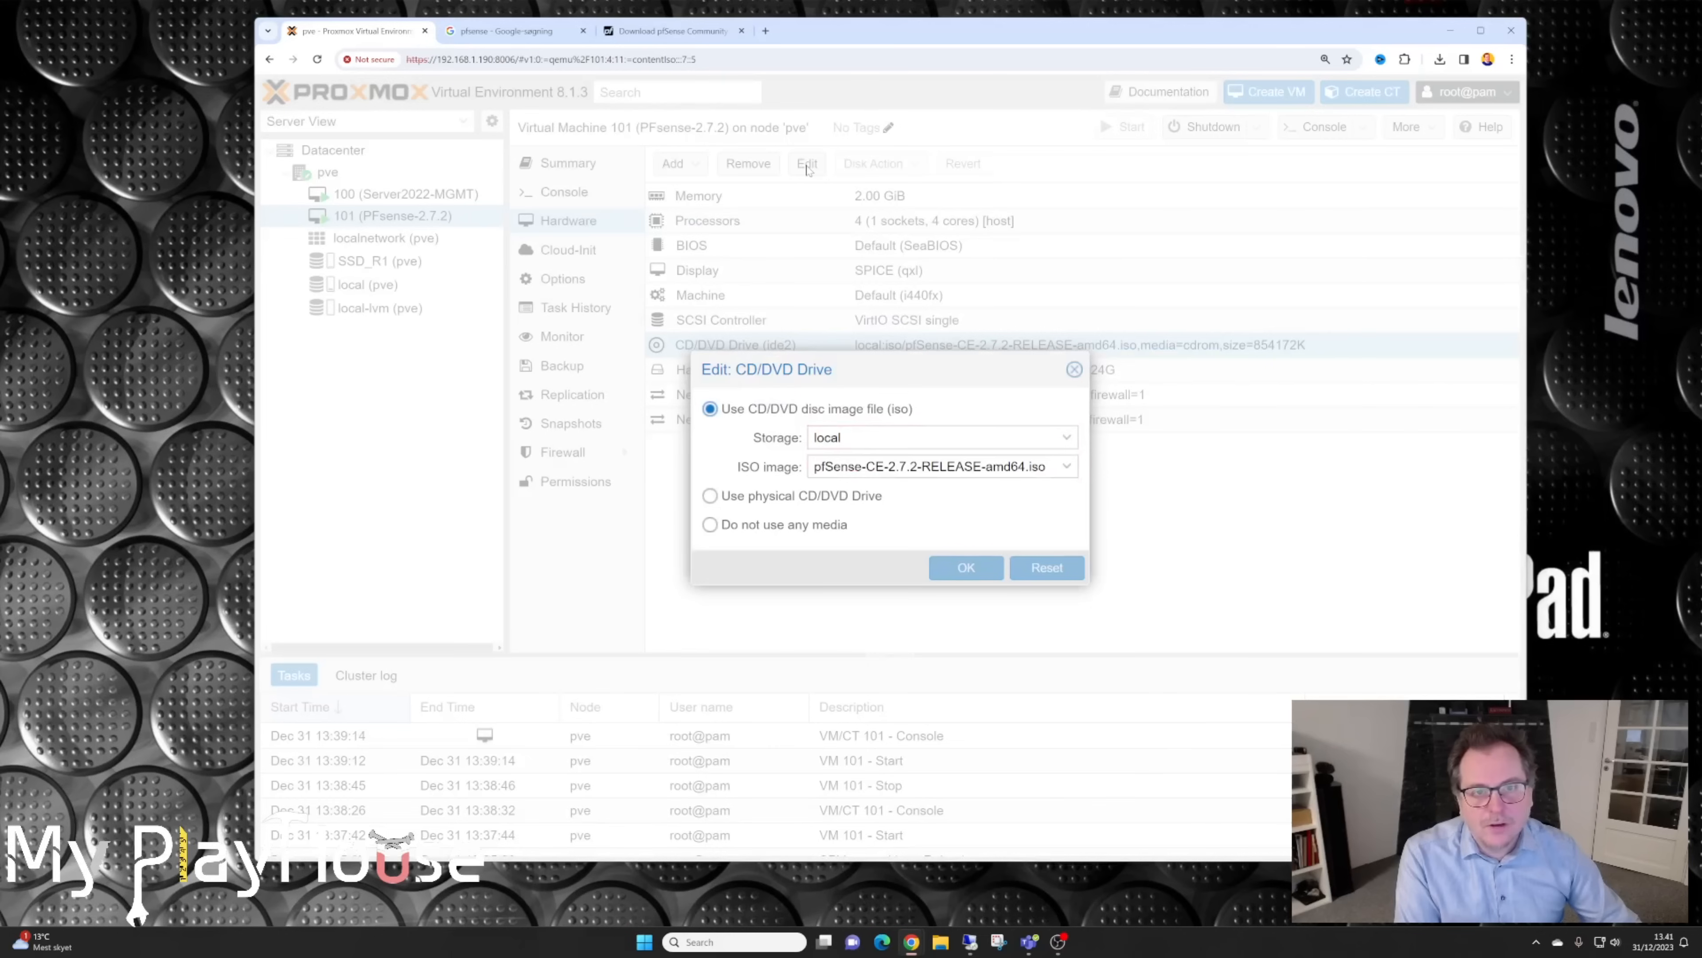
click(710, 525)
click(965, 566)
Step: In the pfSense console, decline VLAN setup and assign vtnet0 as the WAN interface
mouse_move(911, 942)
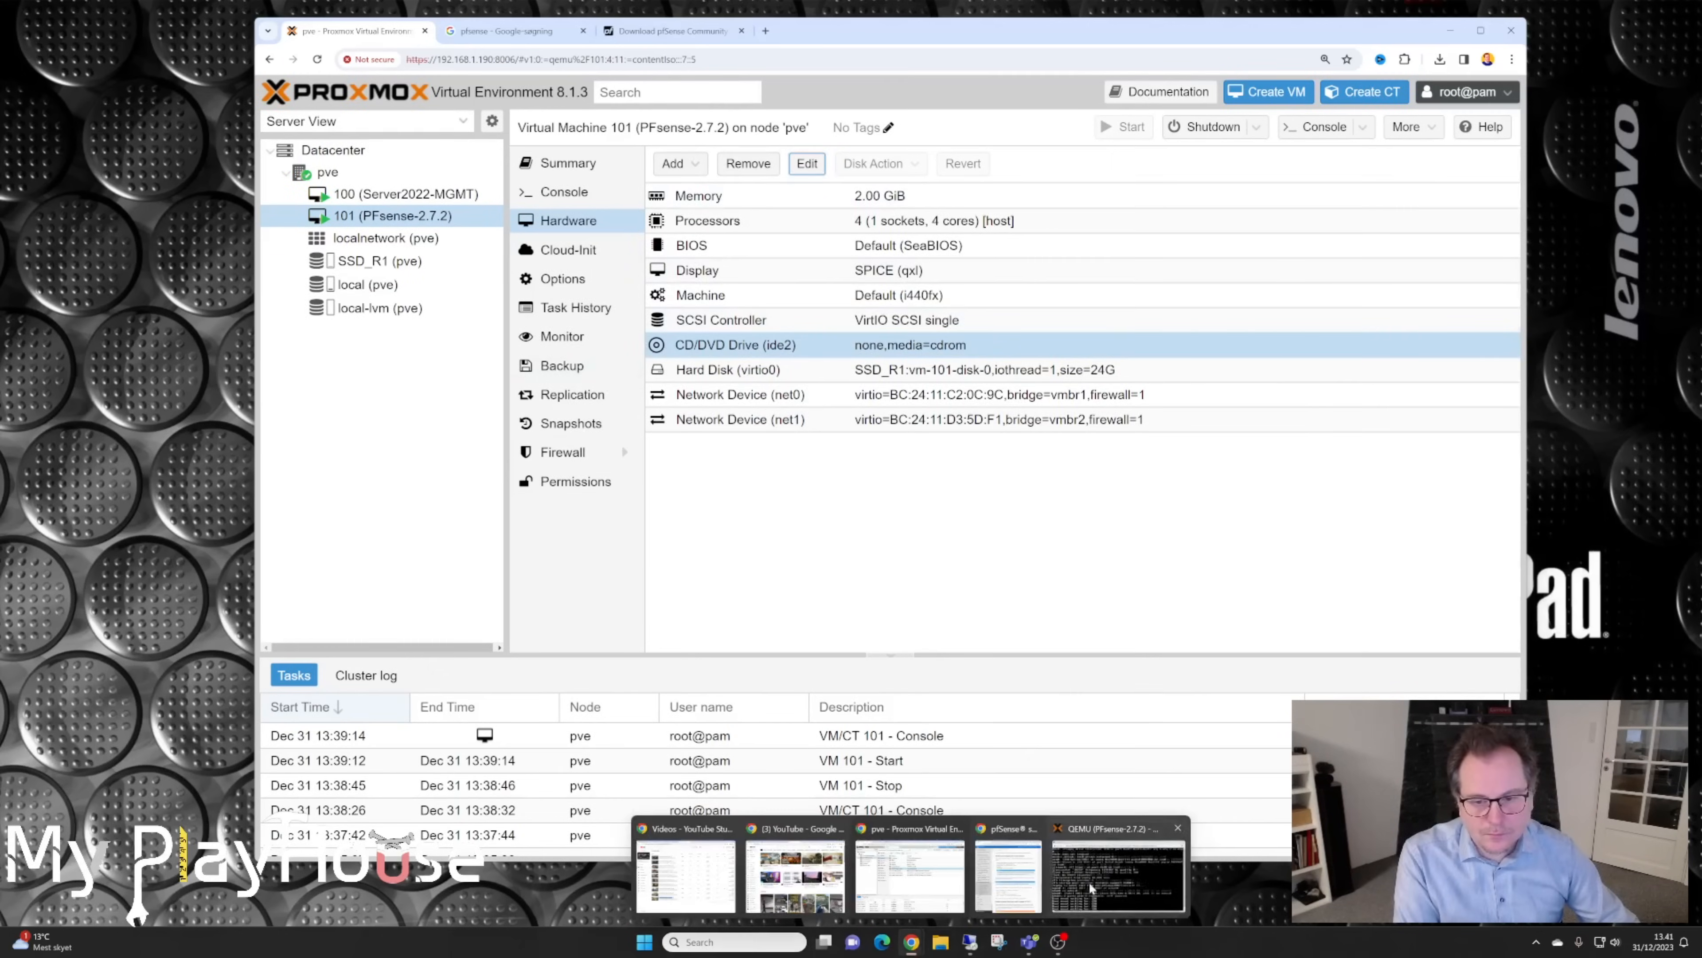
click(1089, 892)
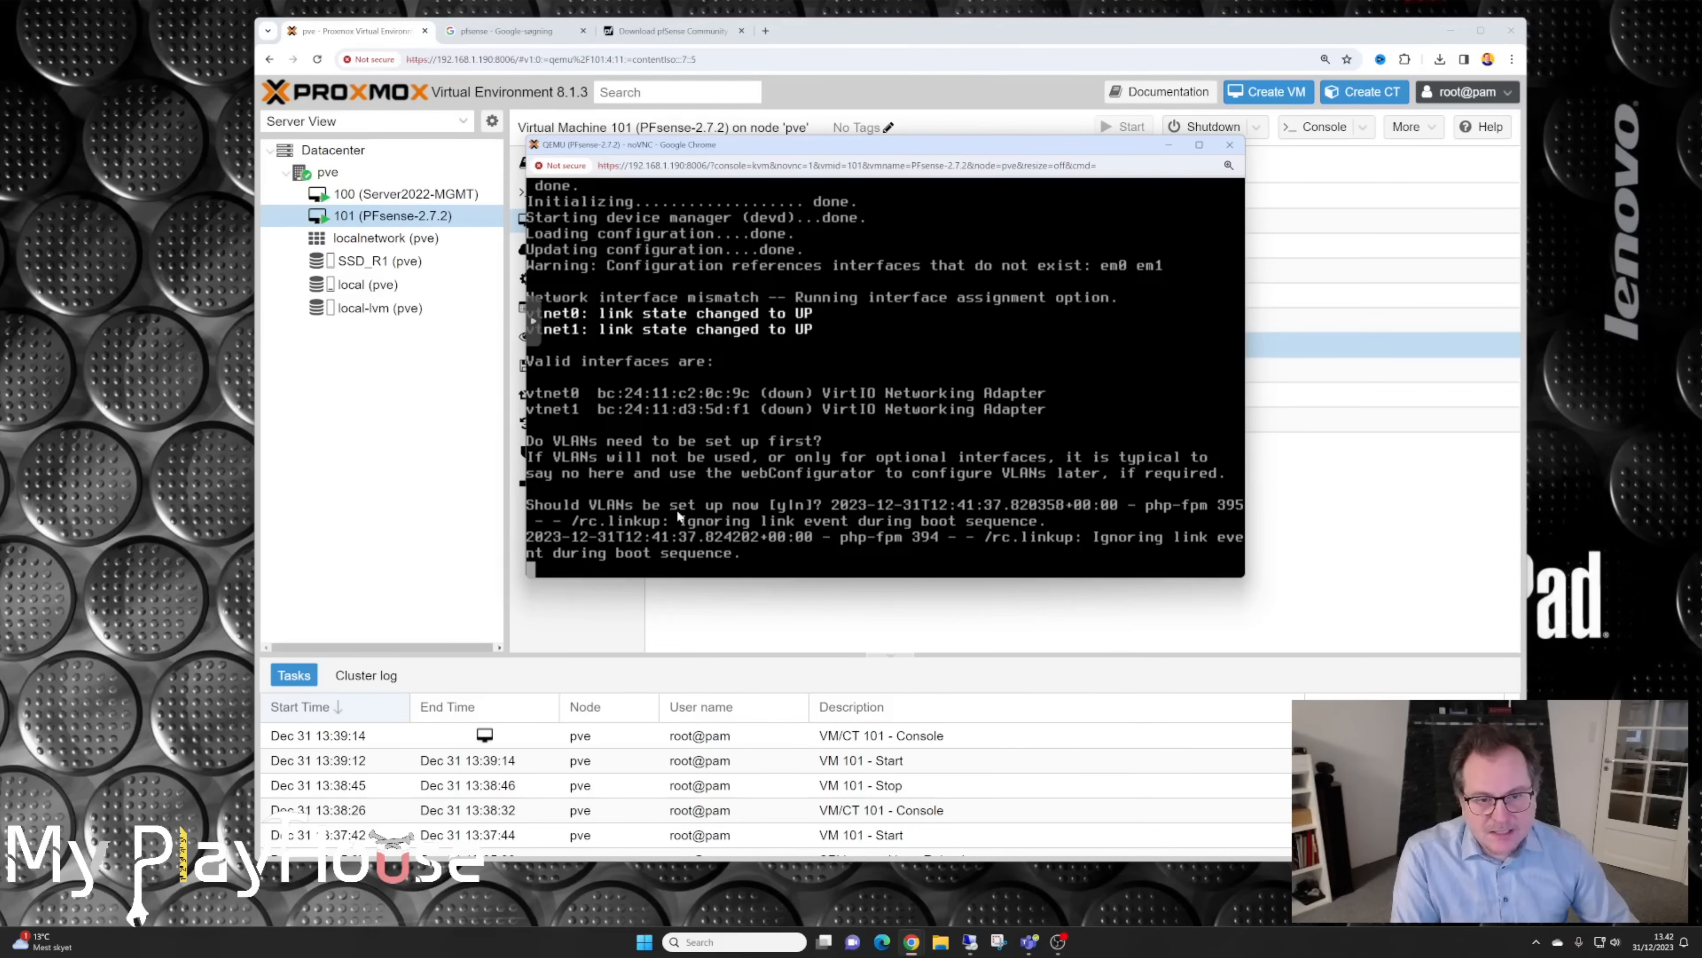
text(n)
key(Return)
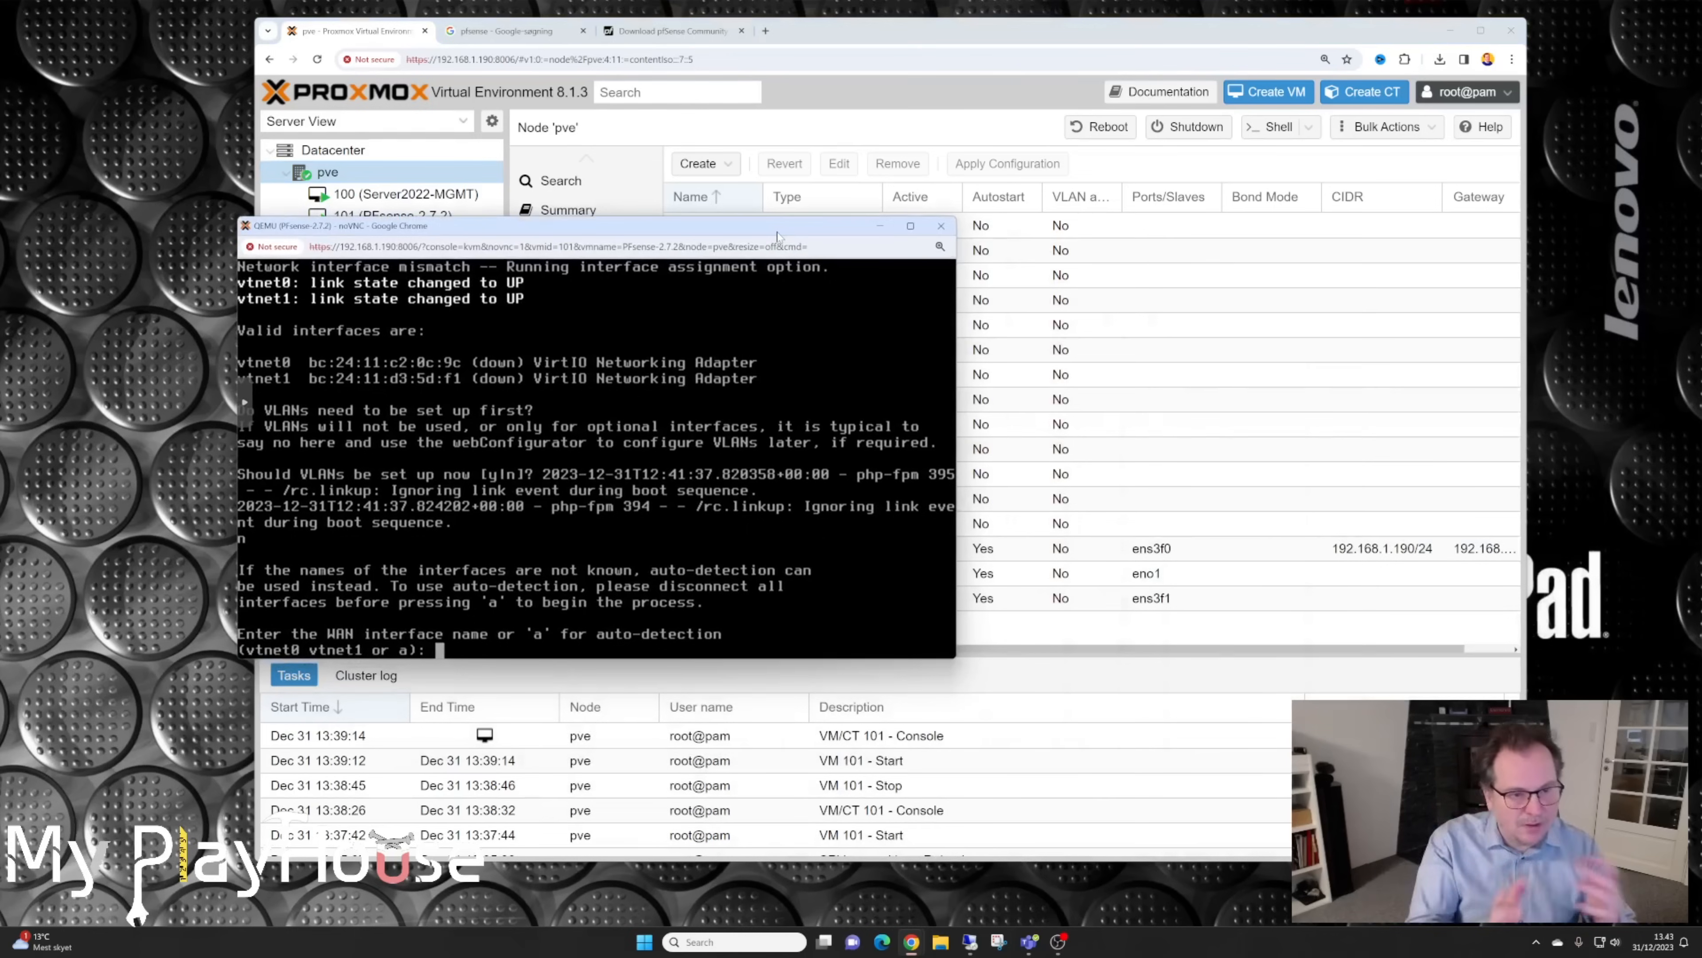
text(vt)
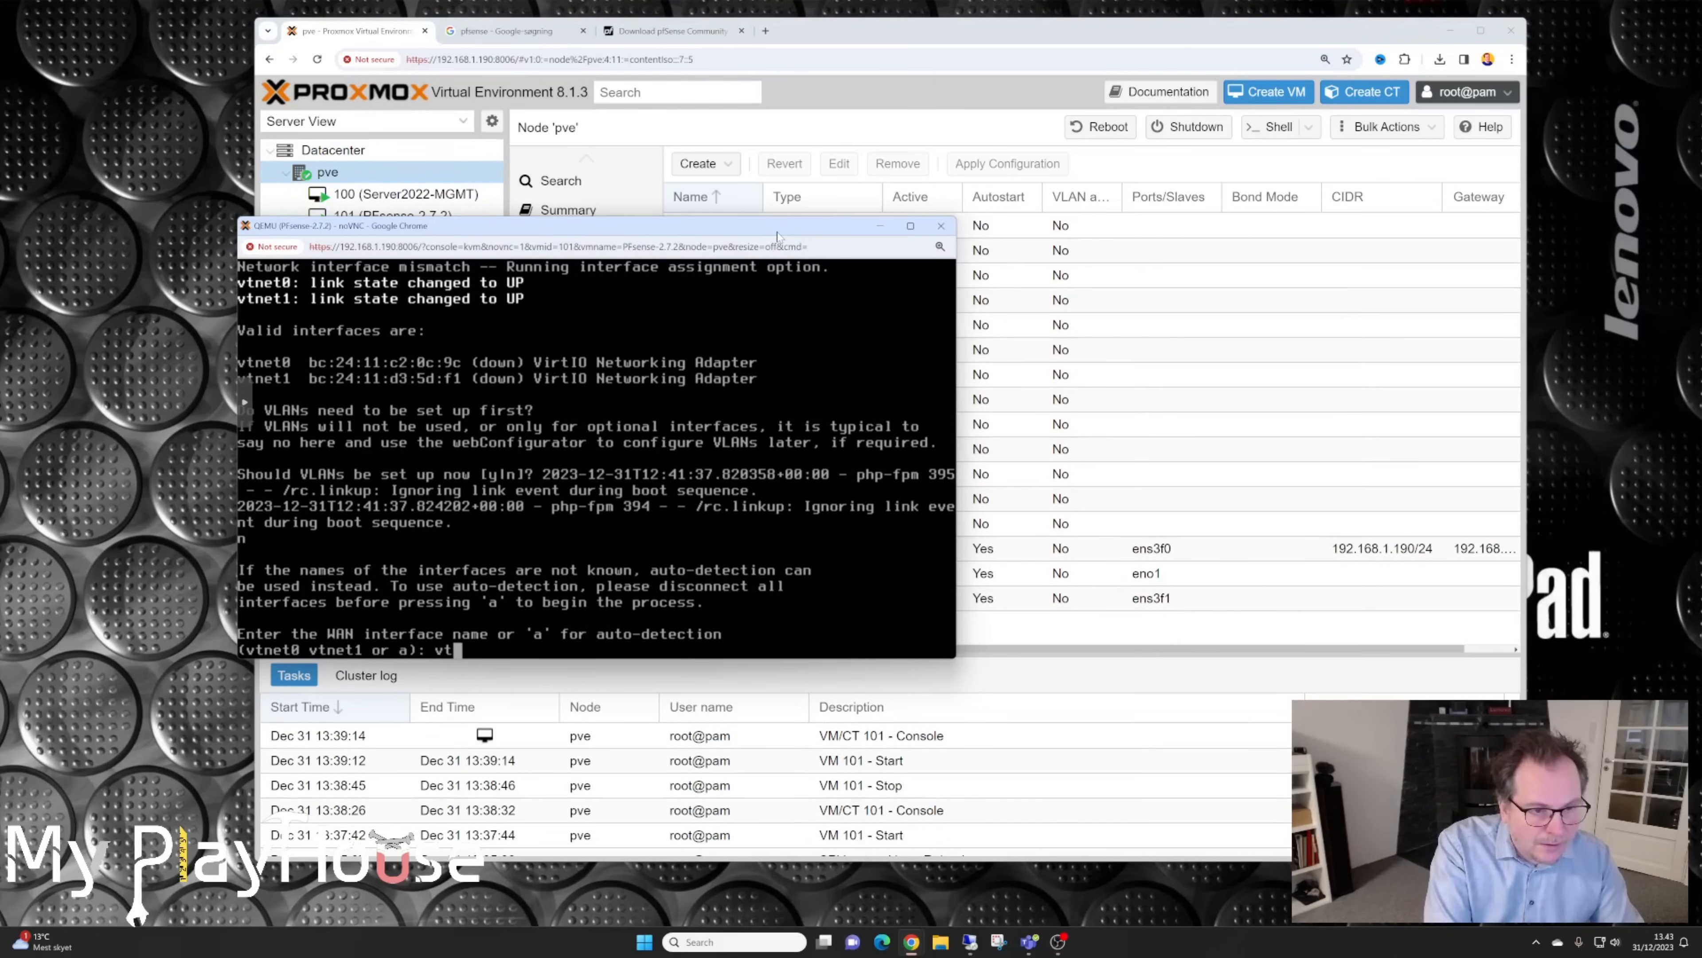
text(net0)
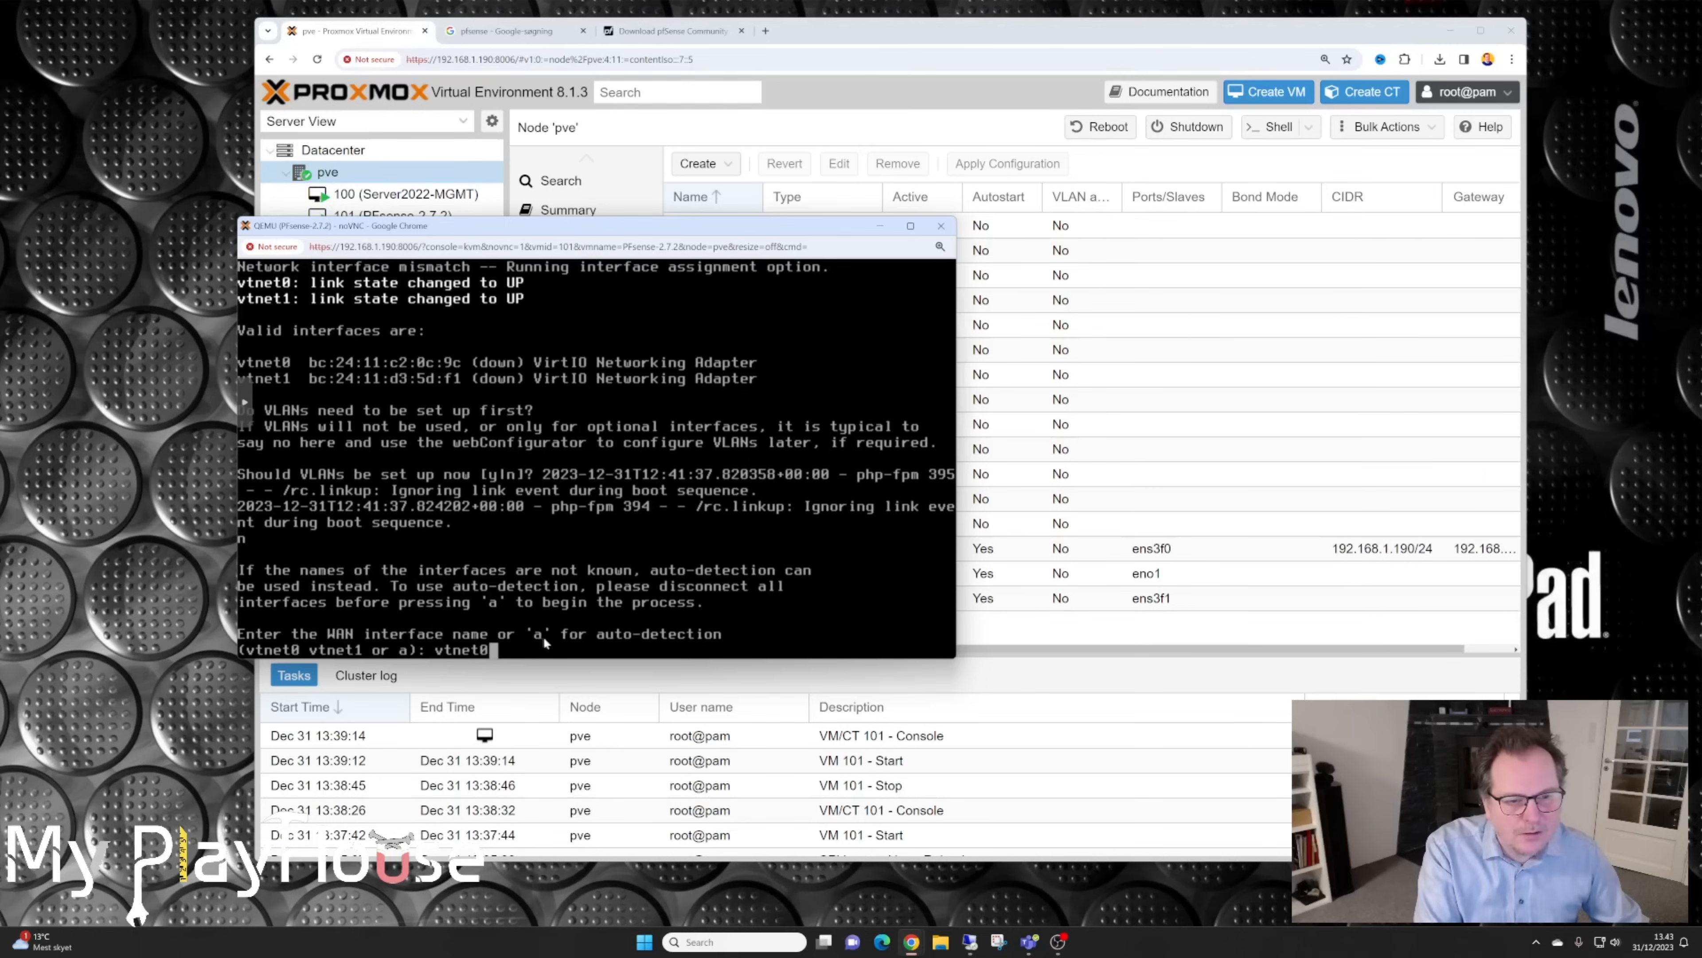
key(Return)
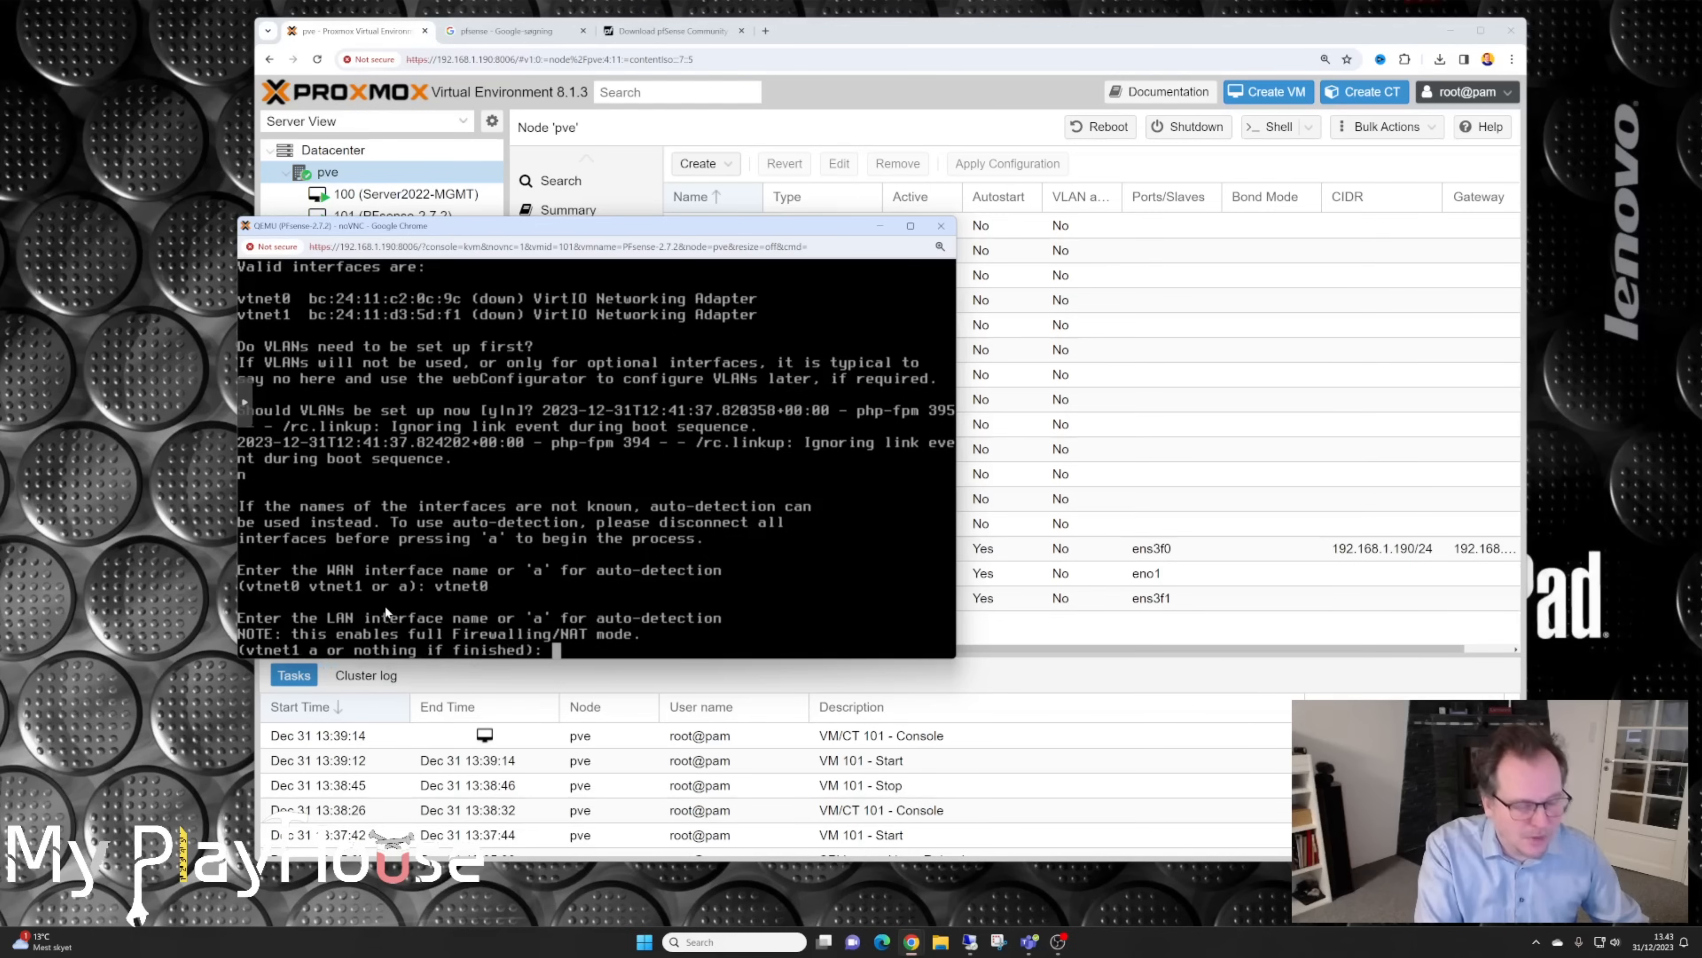
Step: Assign vtnet1 as the LAN interface and confirm the interface assignments
text(vt)
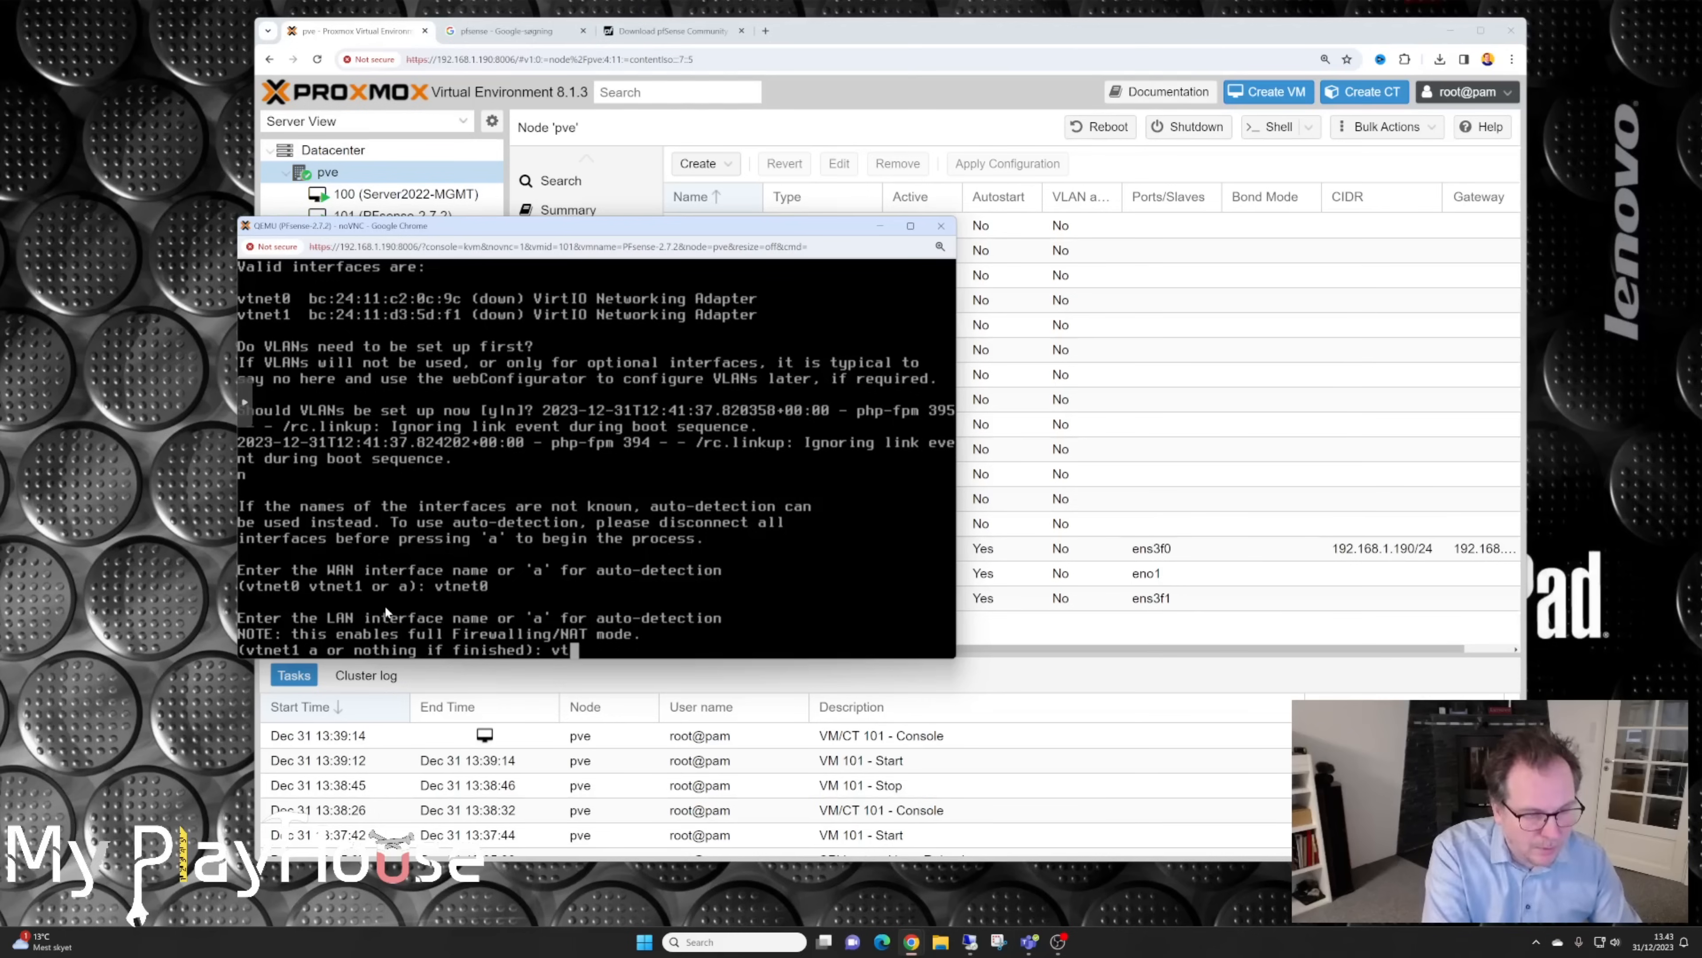
text(net1)
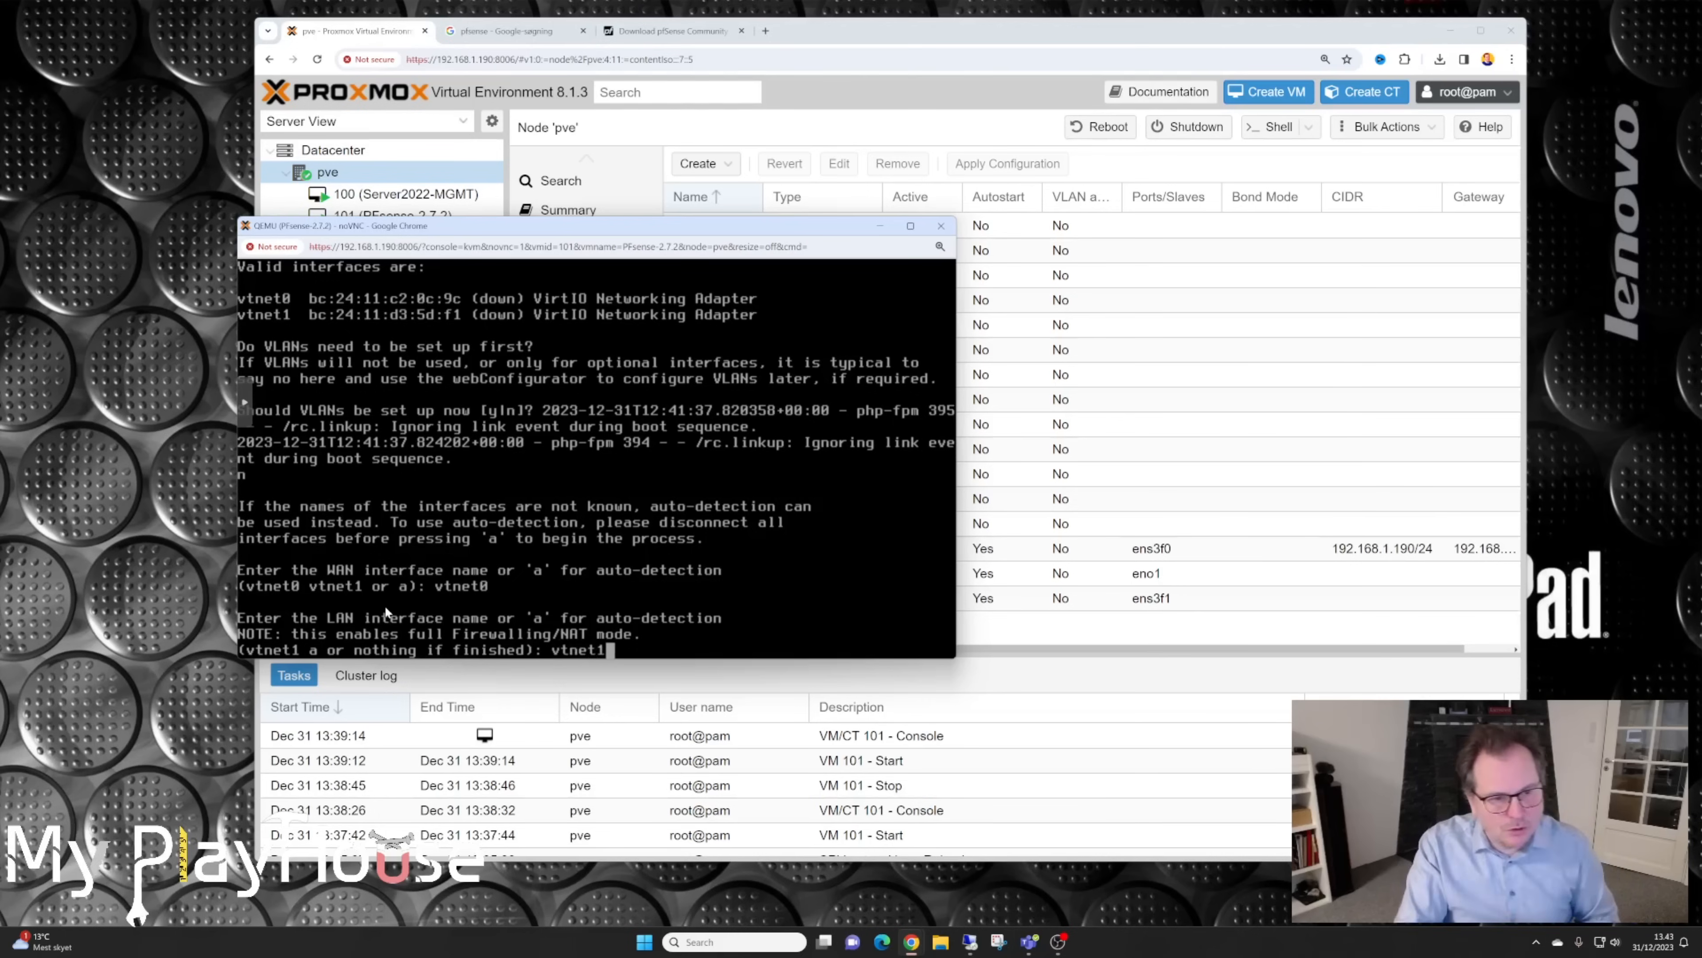
key(Return)
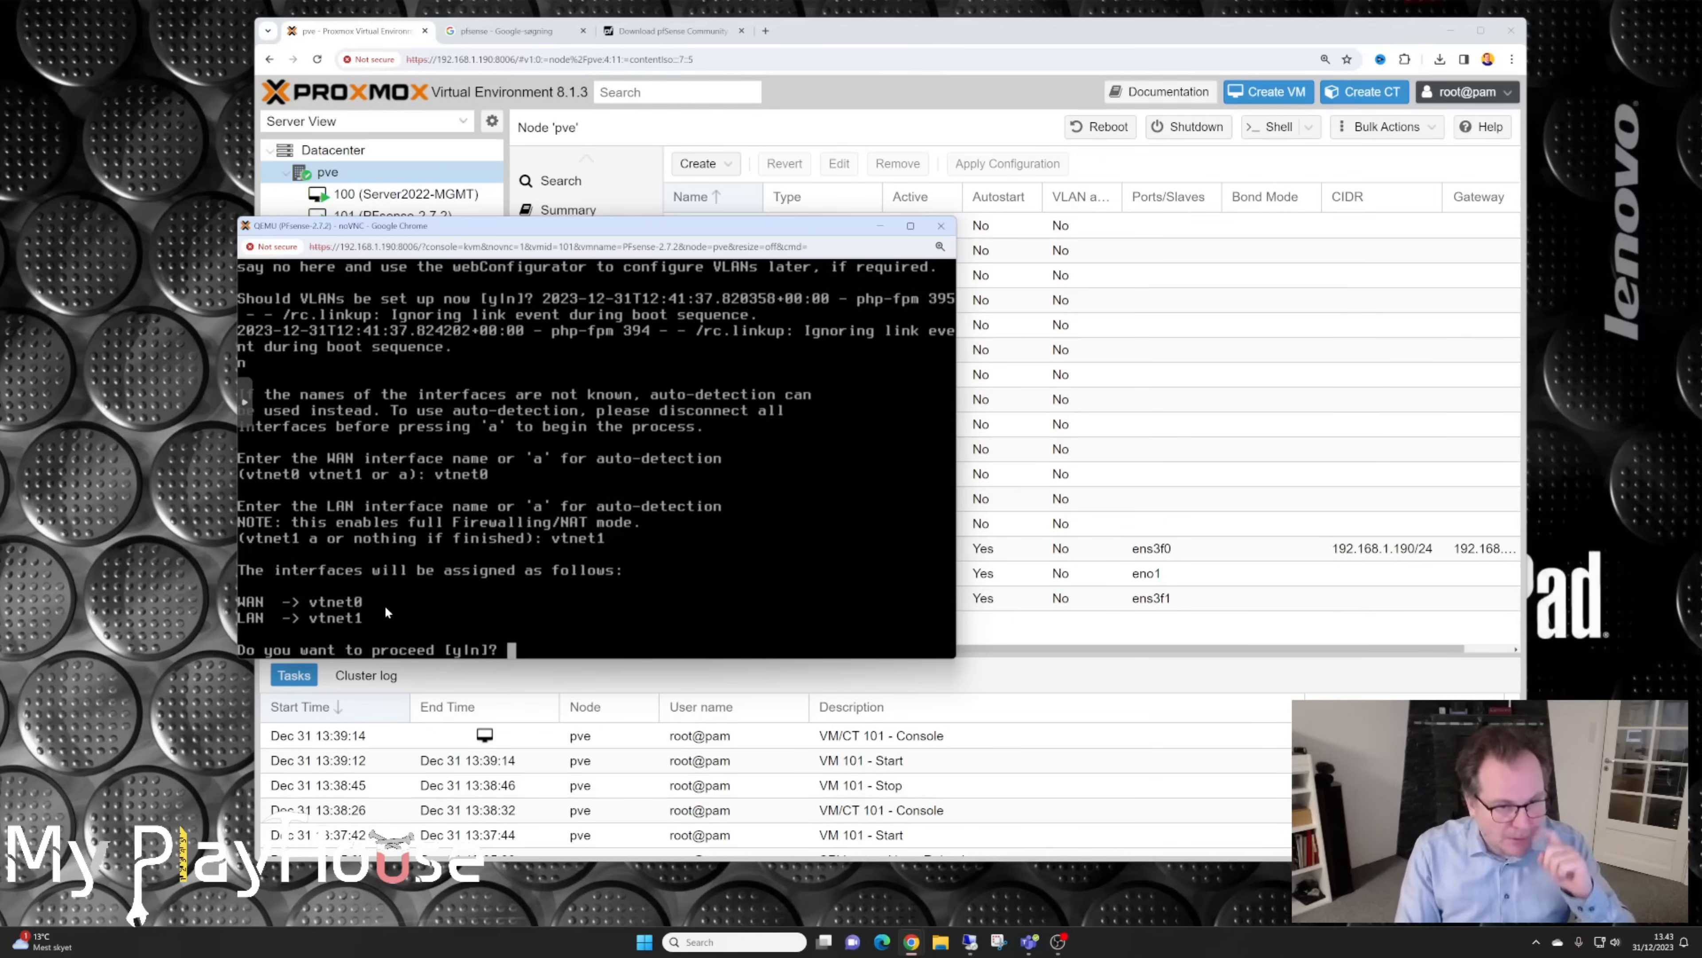
text(y)
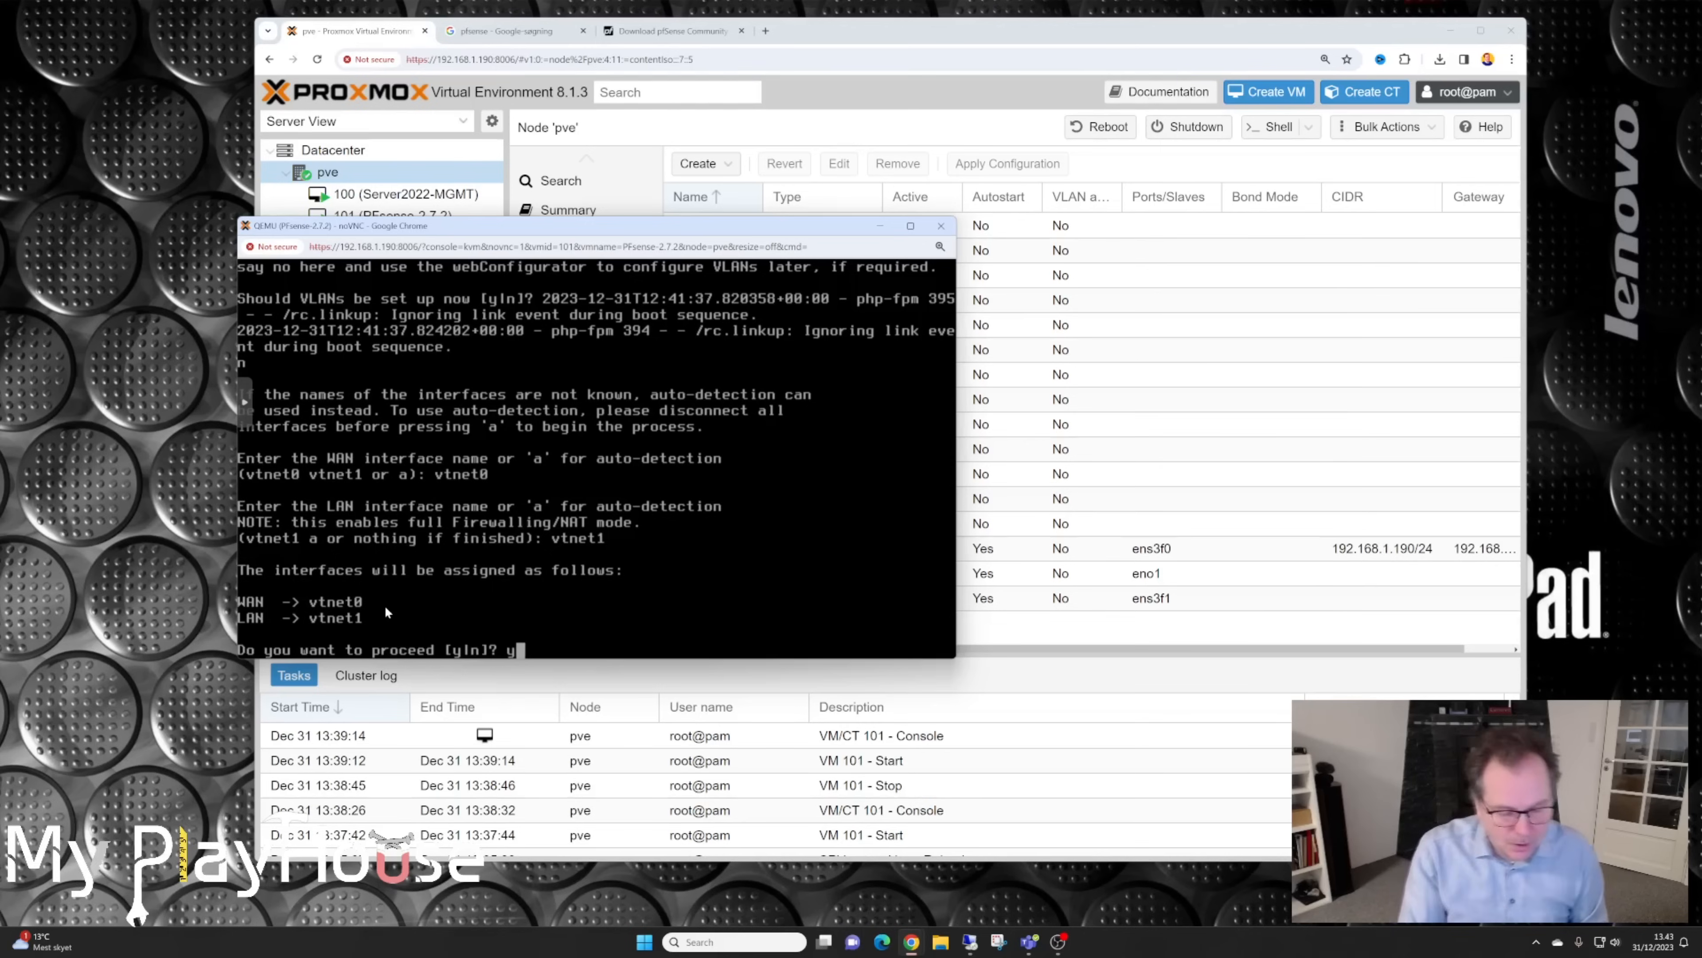
key(Return)
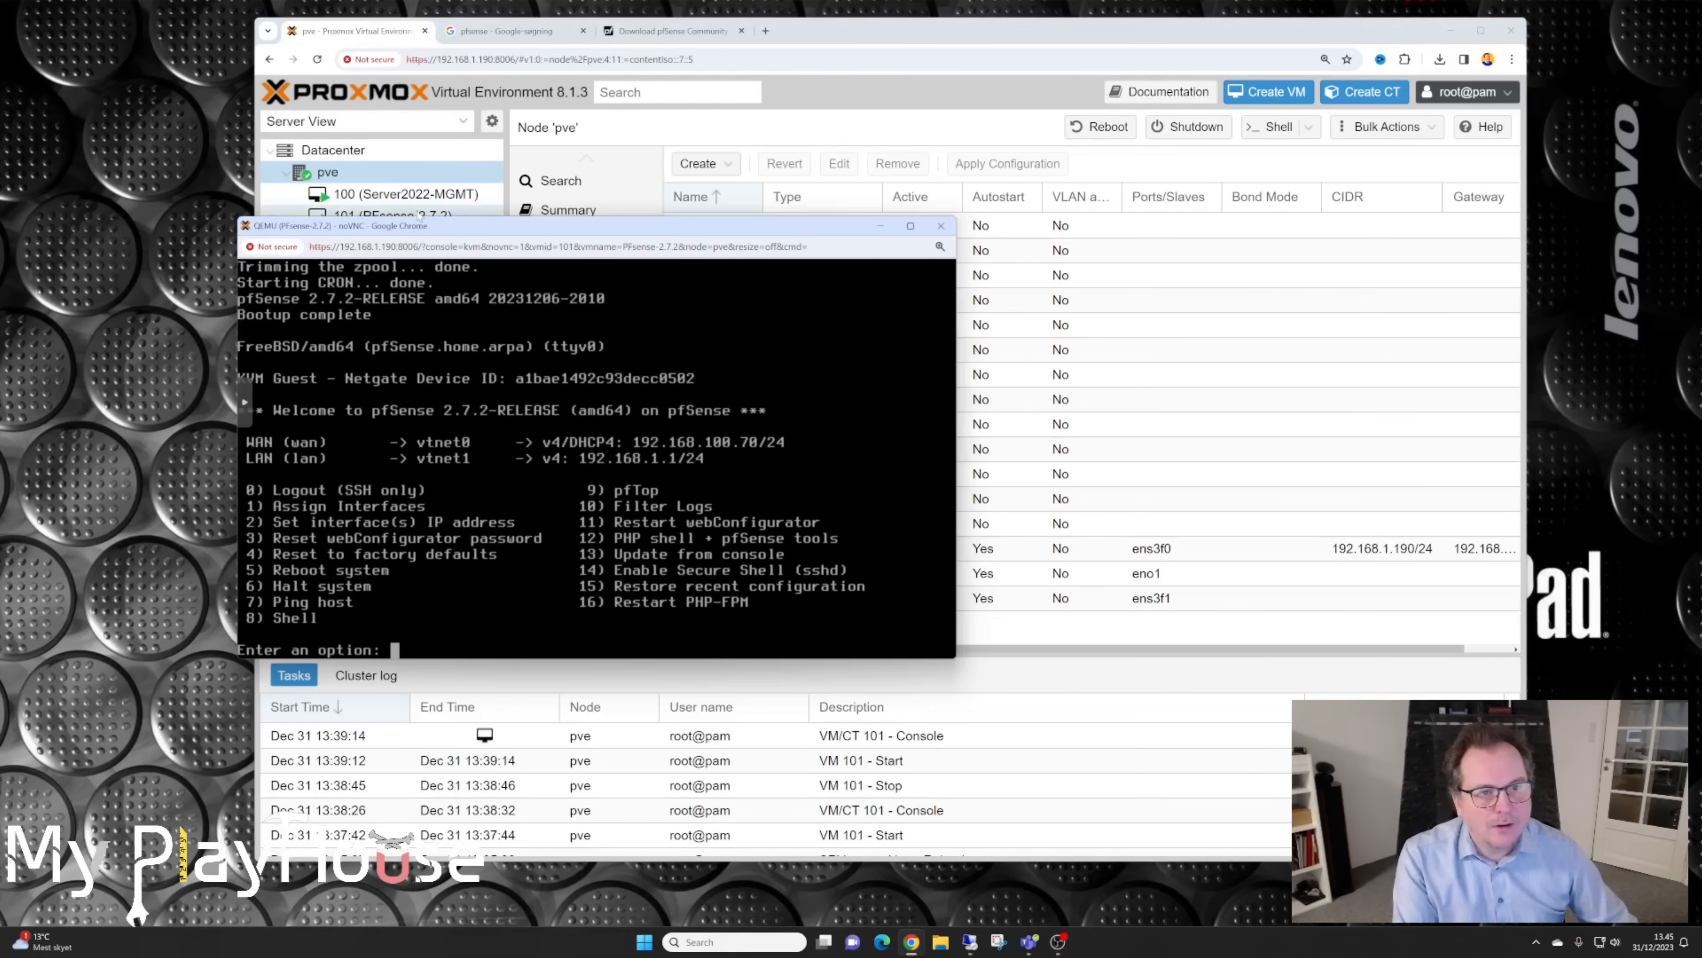
Step: Open a noVNC console for virtual machine 100 (Server2022-MGMT) and select the Ethernet 3 adapter in its network connections
drag(450, 233, 408, 322)
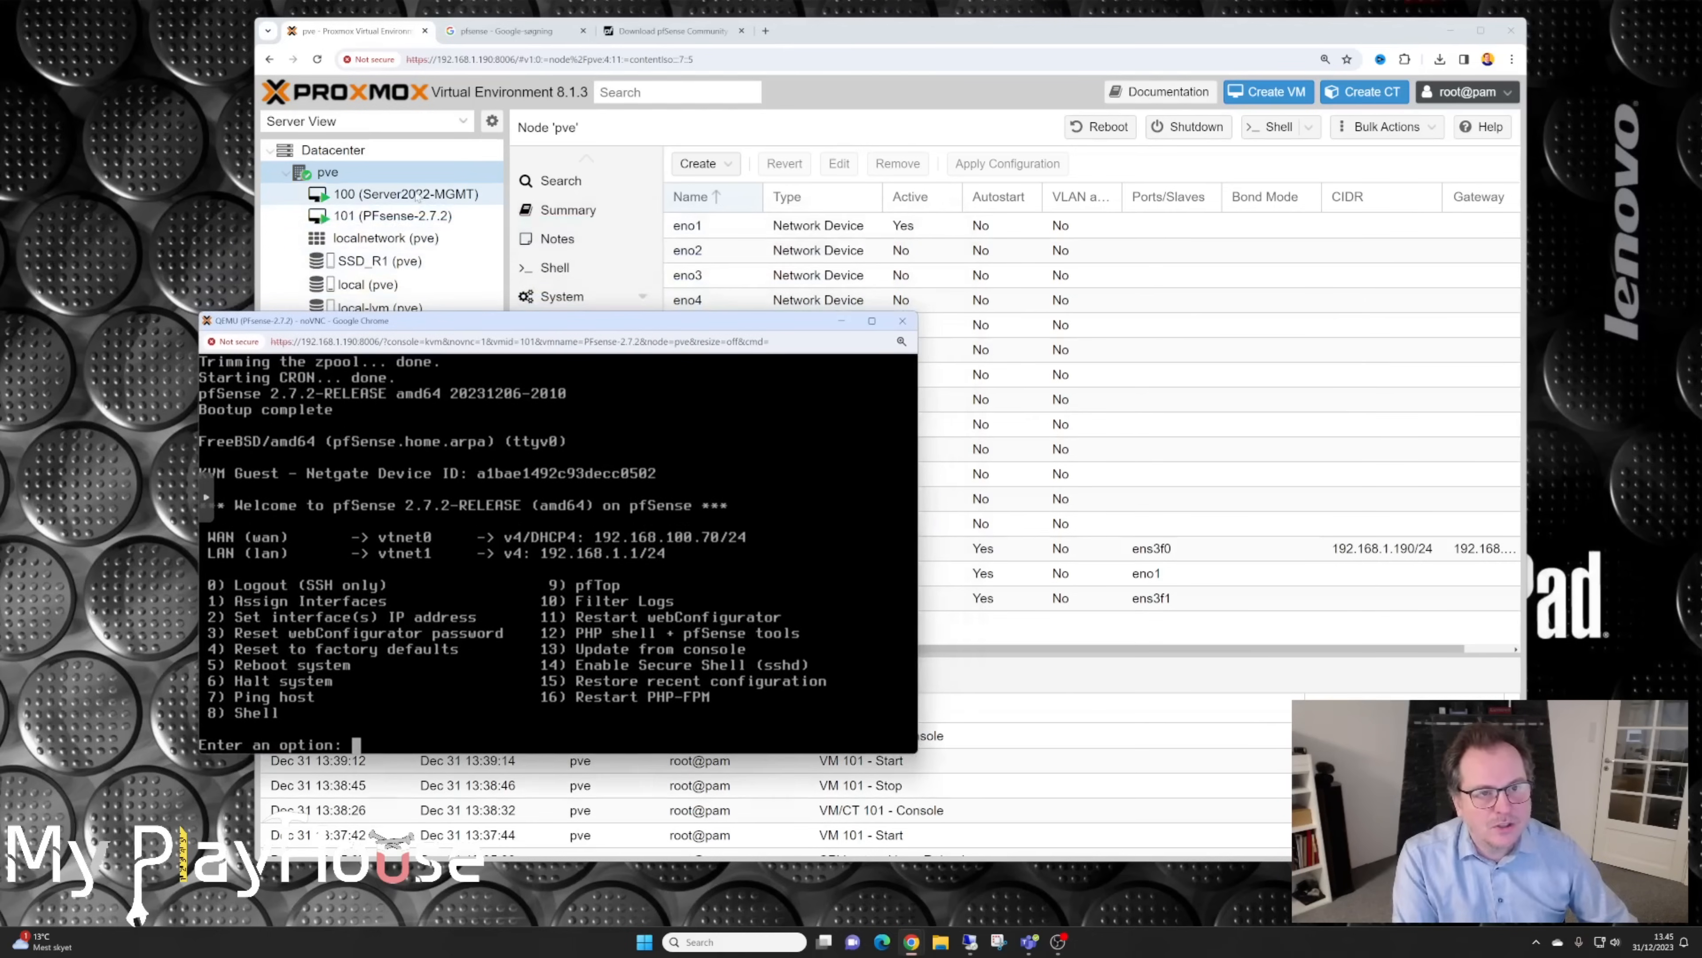
click(417, 194)
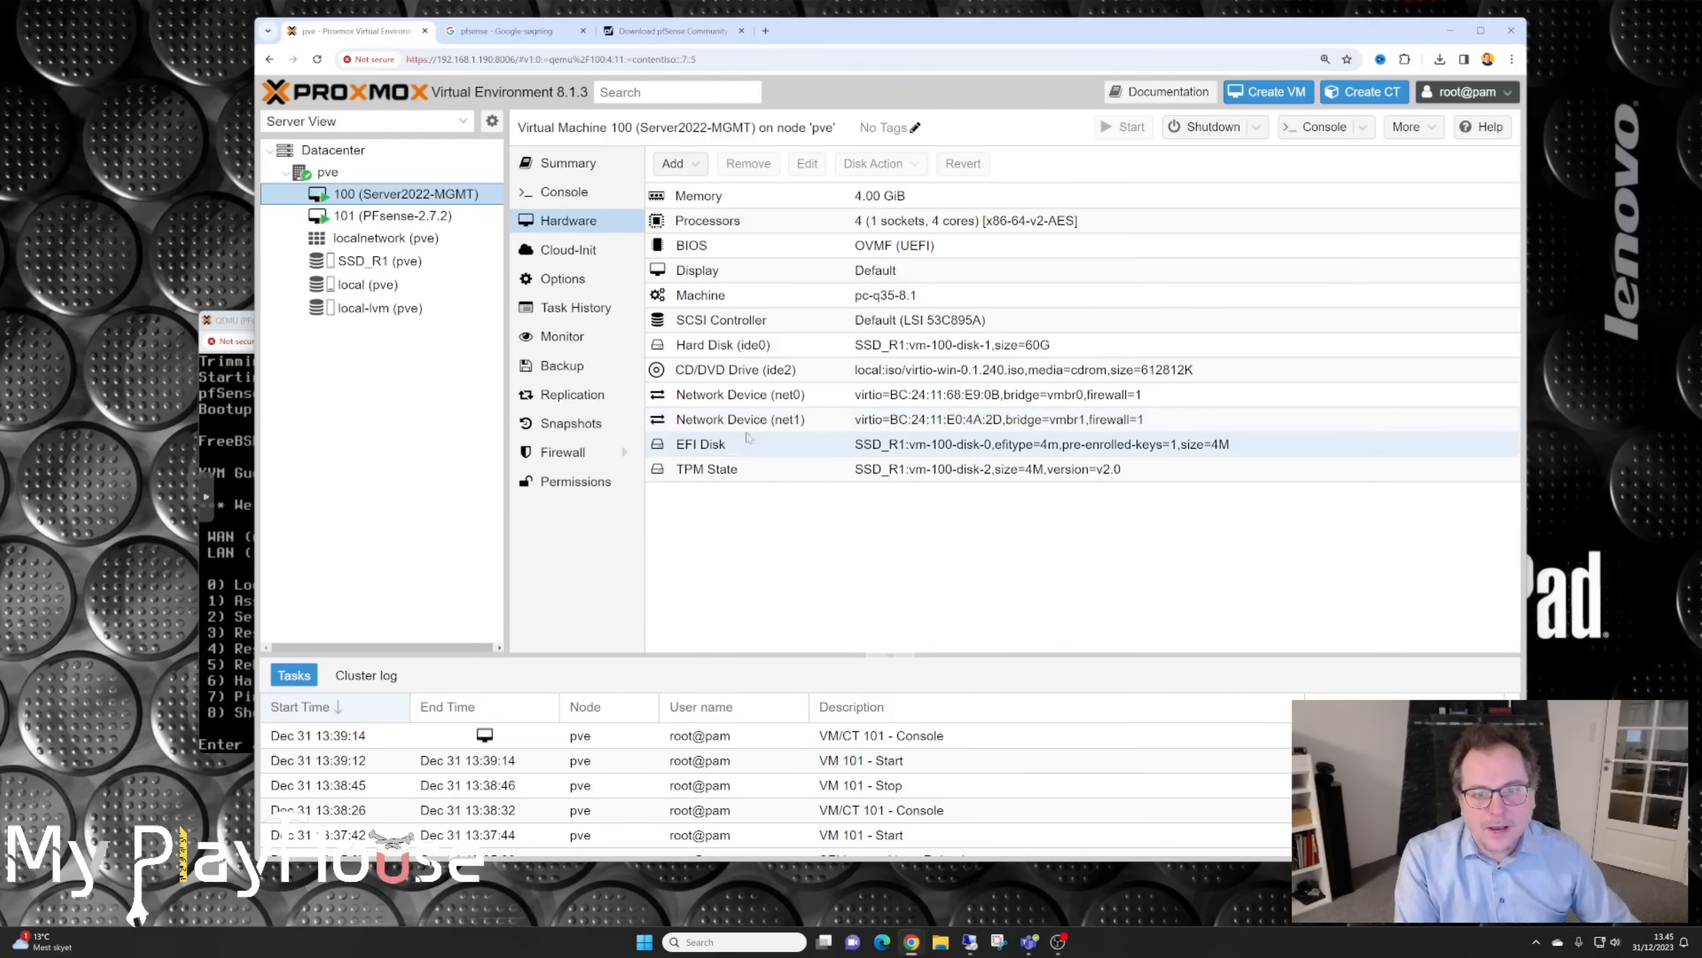
click(1365, 134)
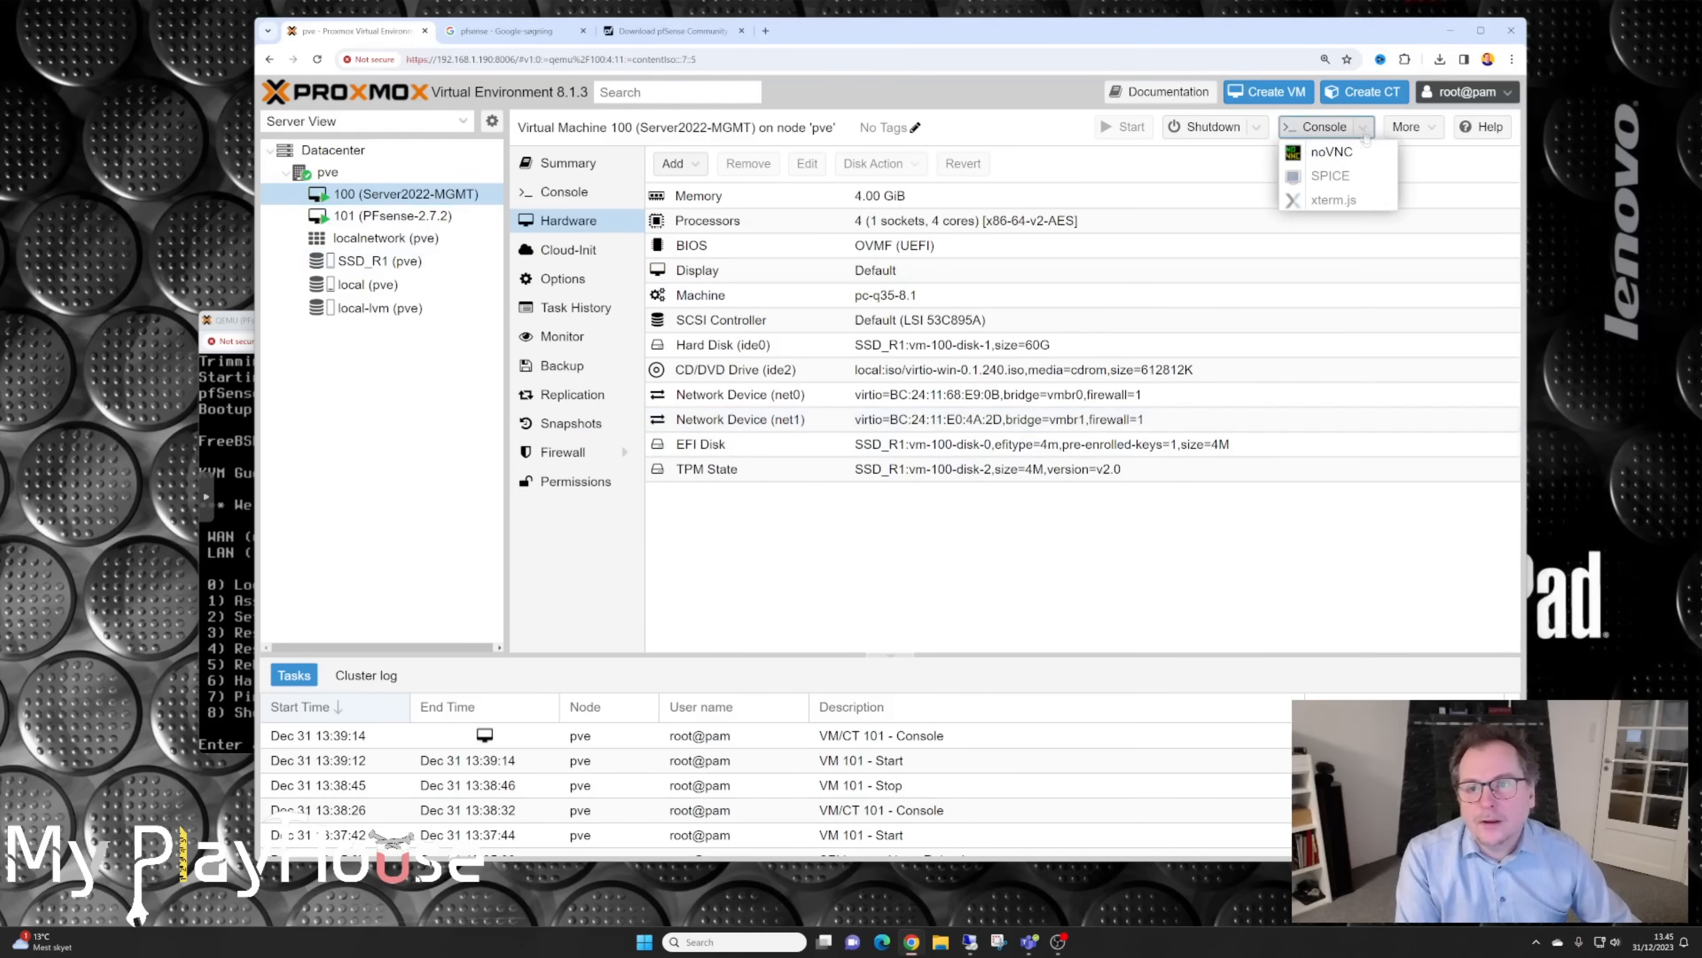
click(1340, 150)
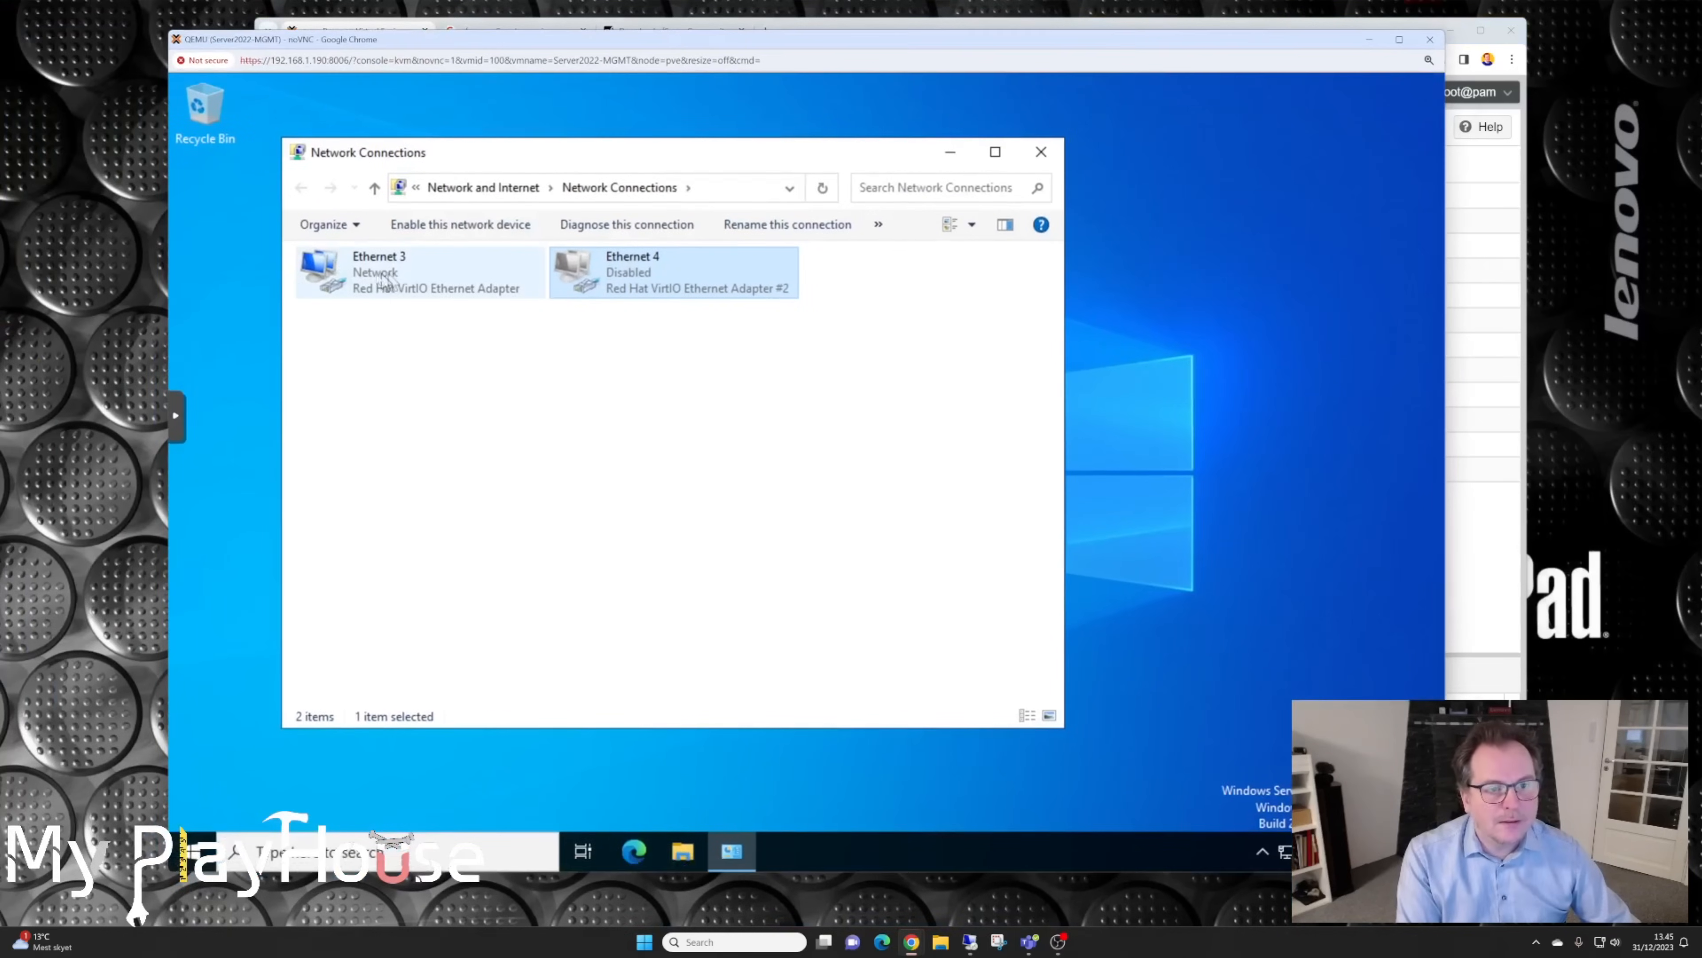
click(387, 280)
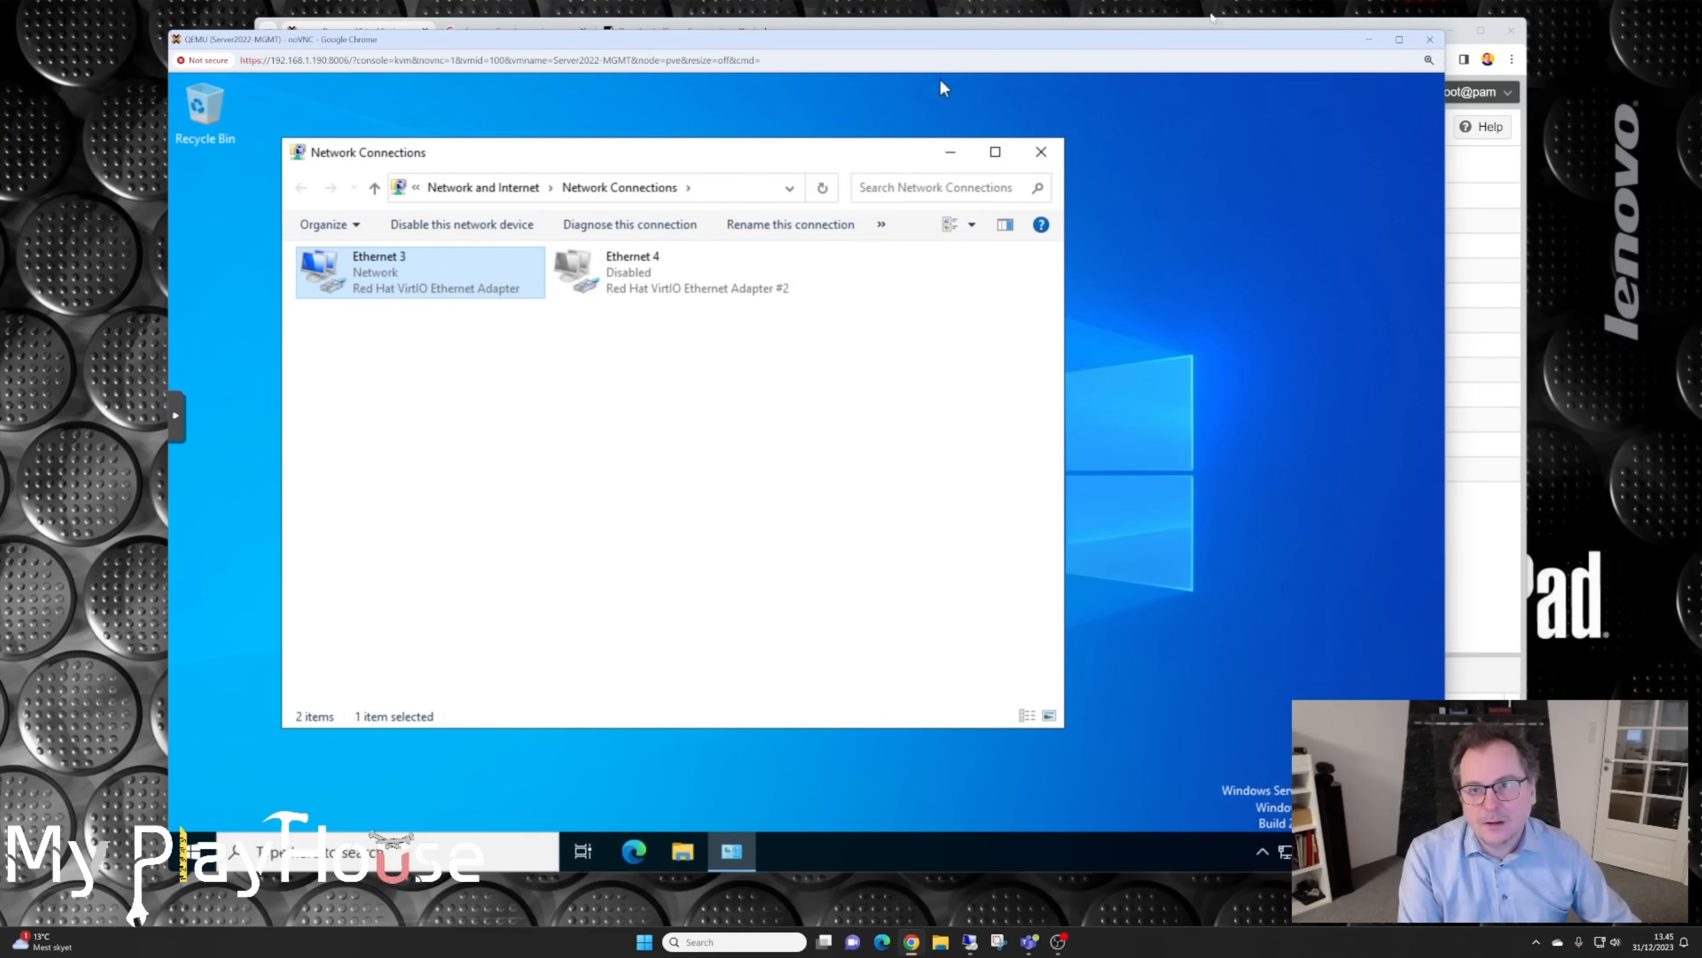
drag(1193, 51, 1199, 96)
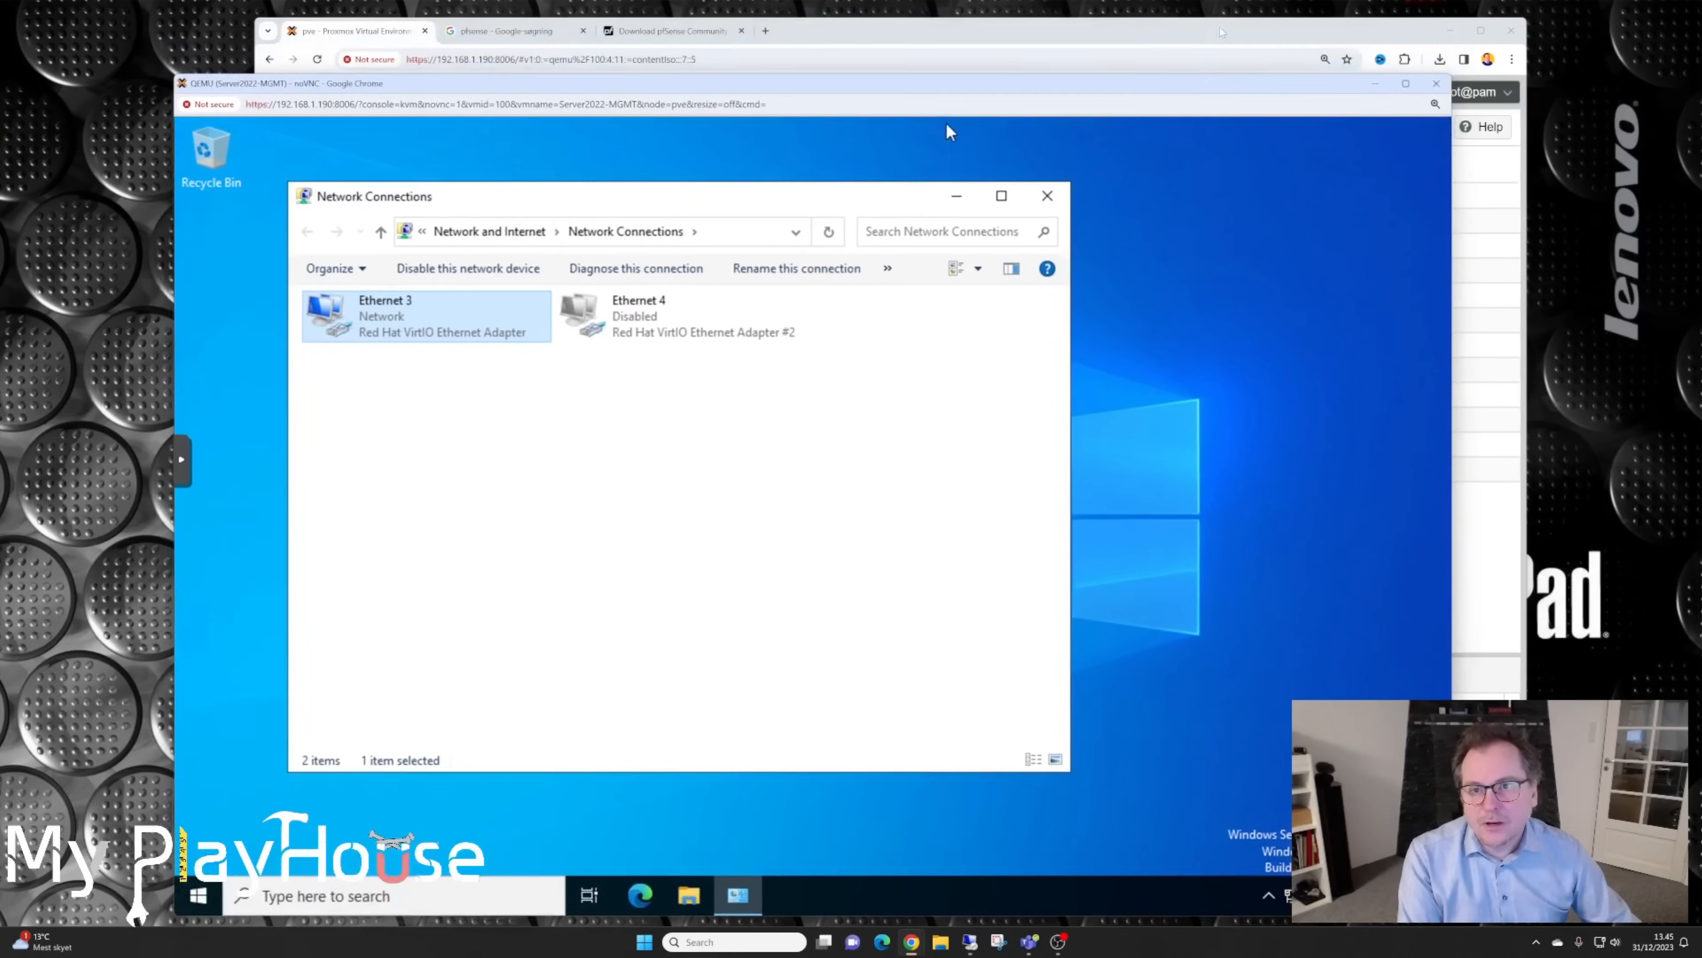
Step: Connect virtual machine 100's network device net0 to bridge vmbr2 (Test-Output)
click(1199, 41)
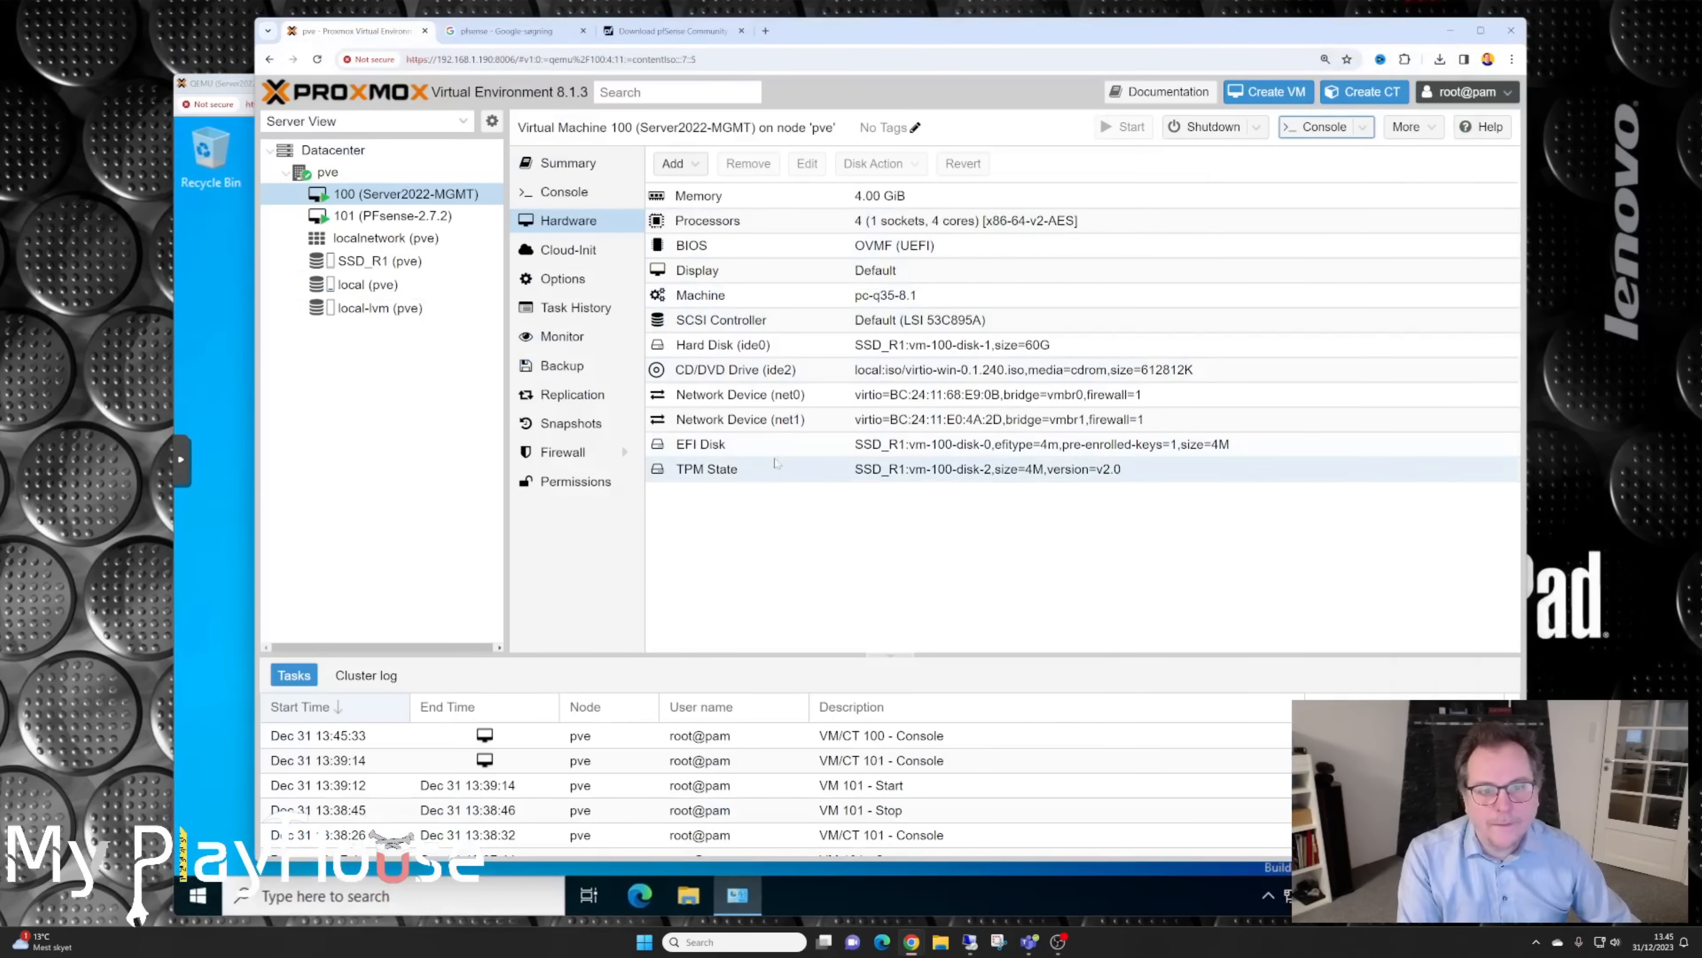
click(728, 400)
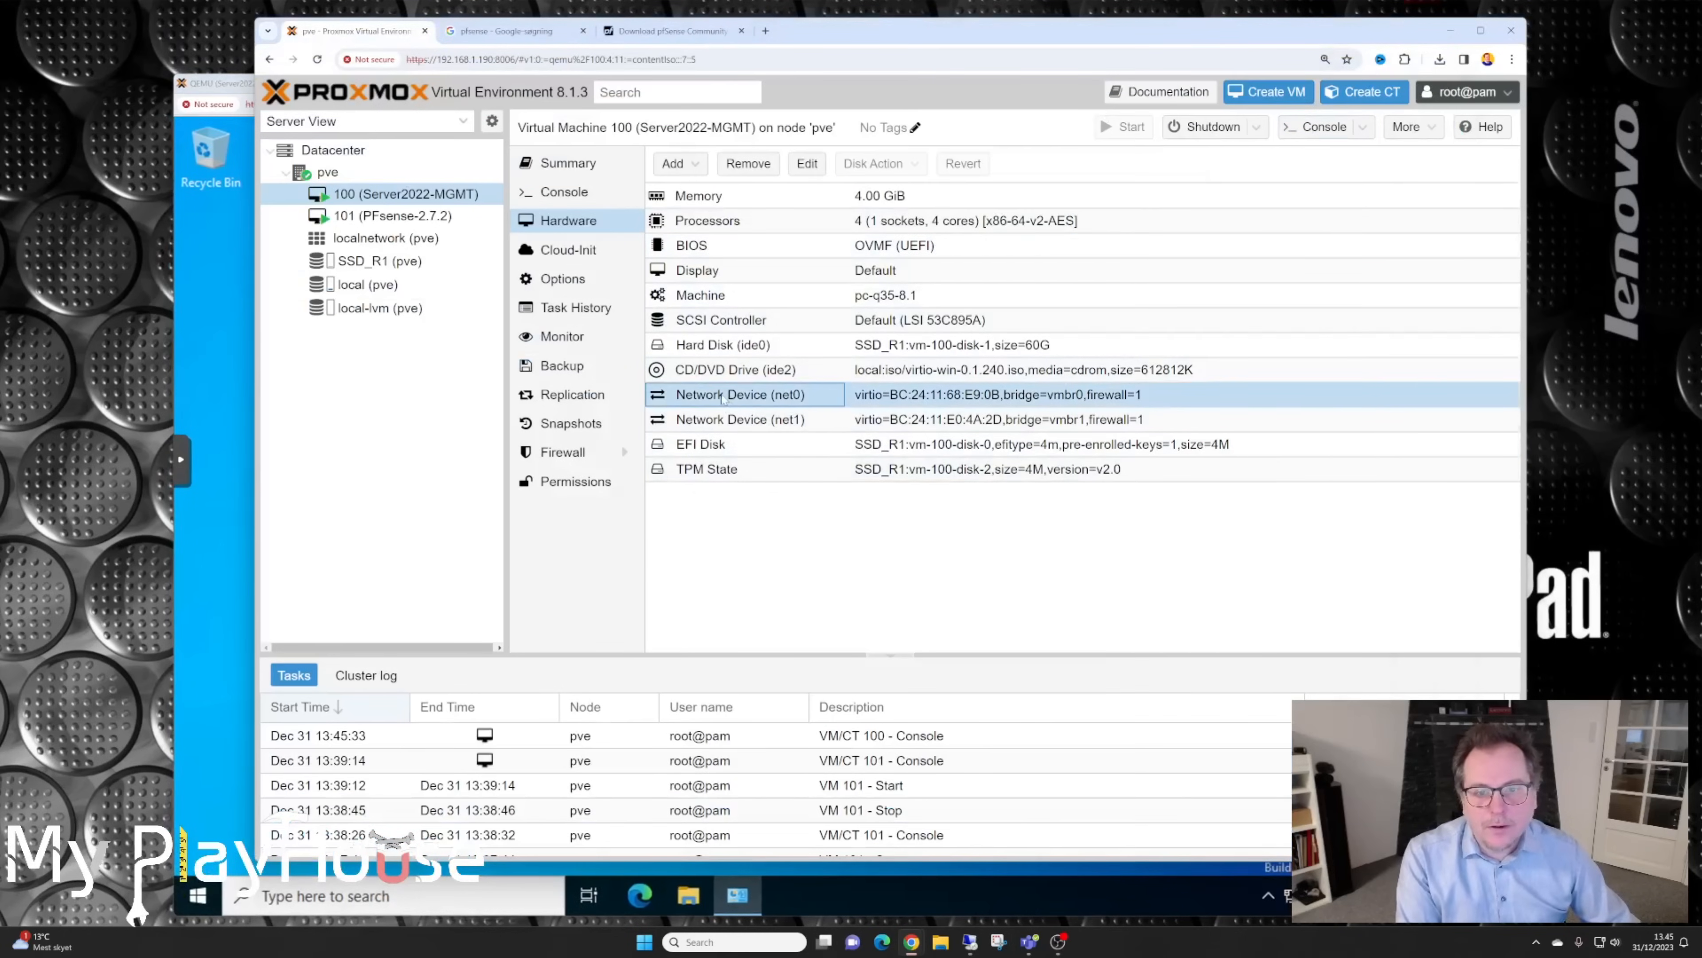
click(808, 164)
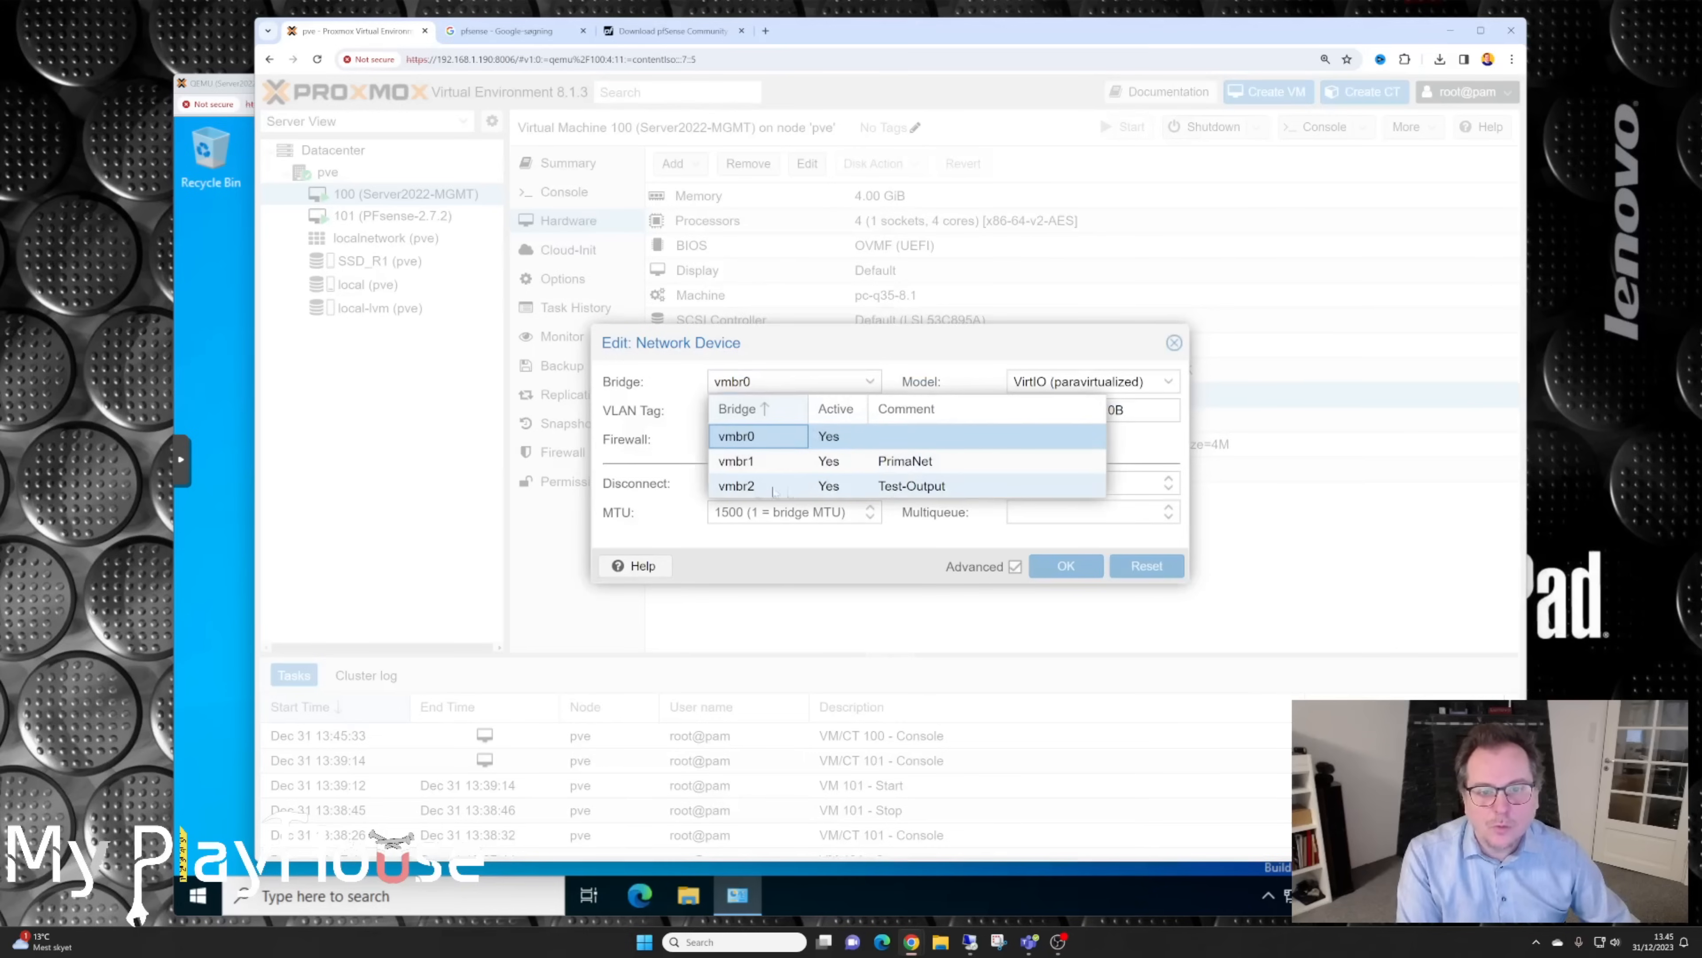
click(906, 488)
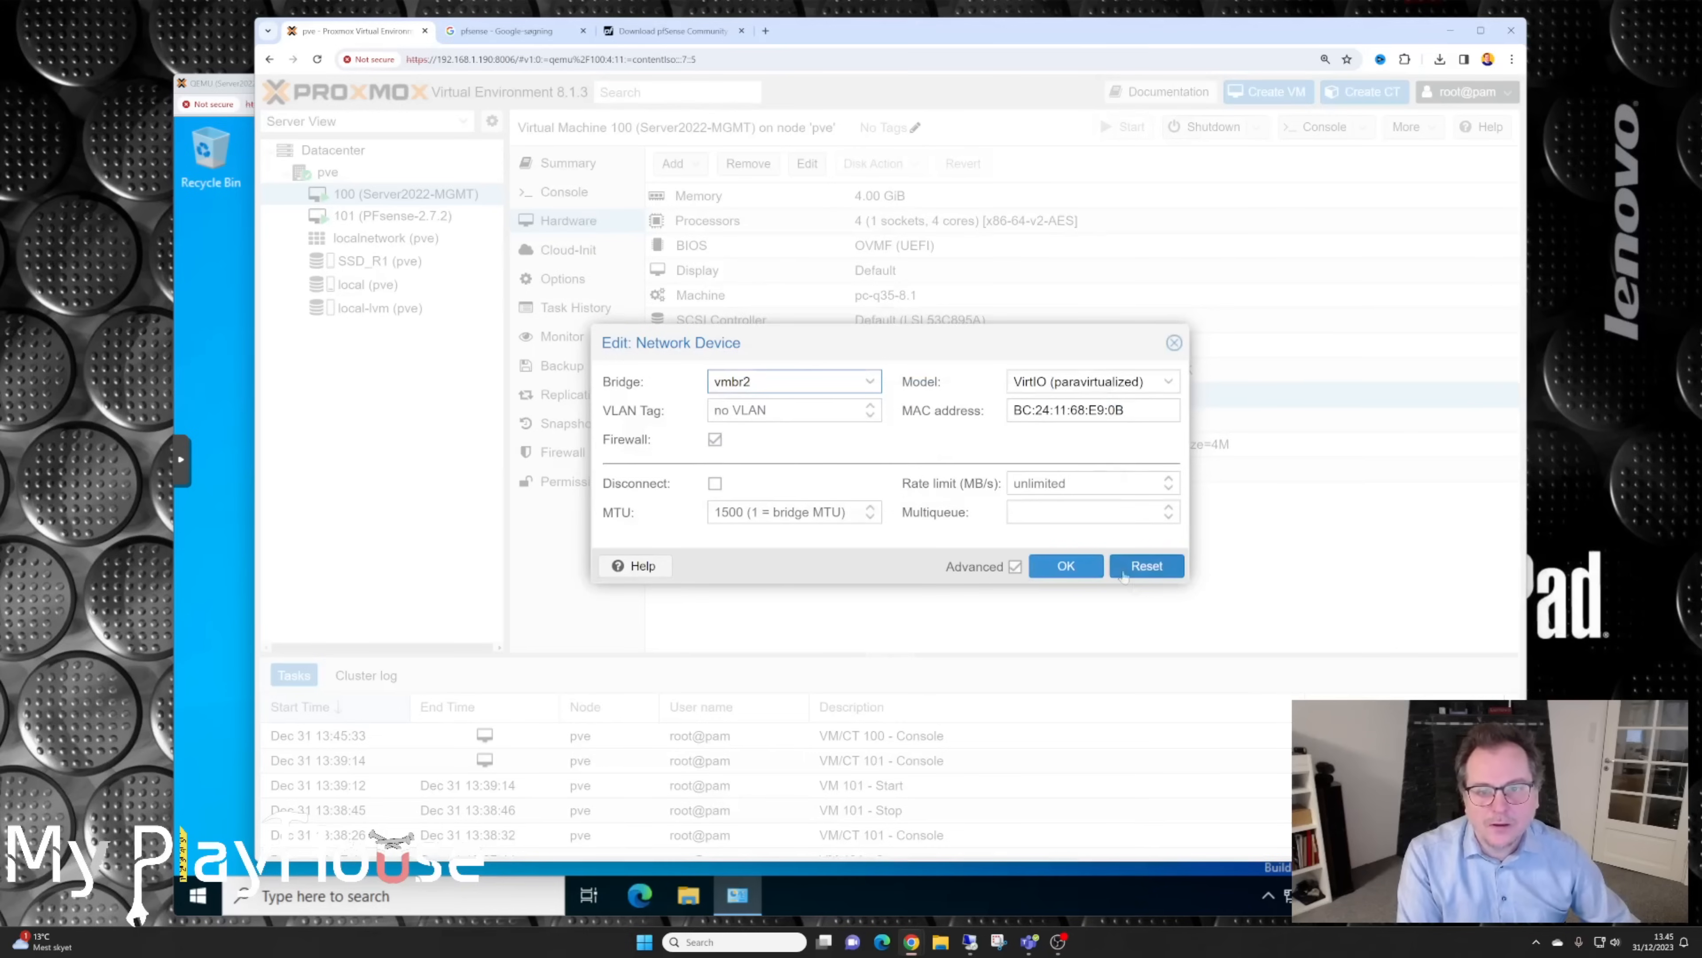
click(1066, 567)
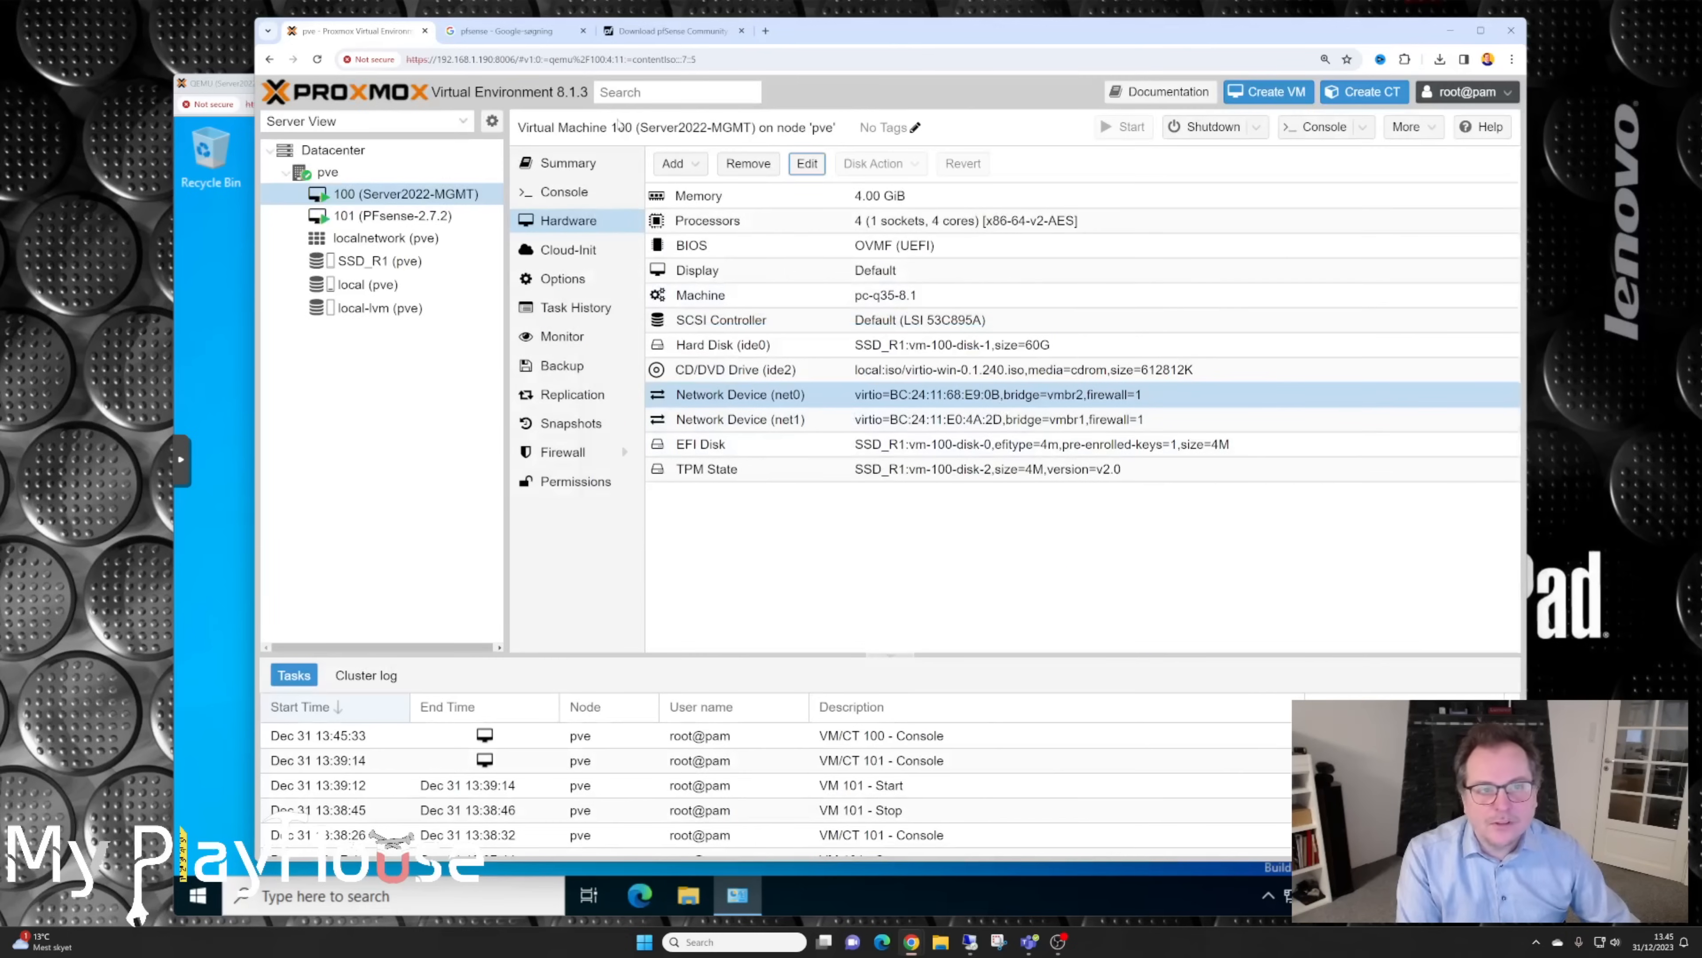
Step: In the Windows server console, check Ethernet 3's IPv4 address and default gateway, and allow the PC to be discoverable on the network
click(186, 396)
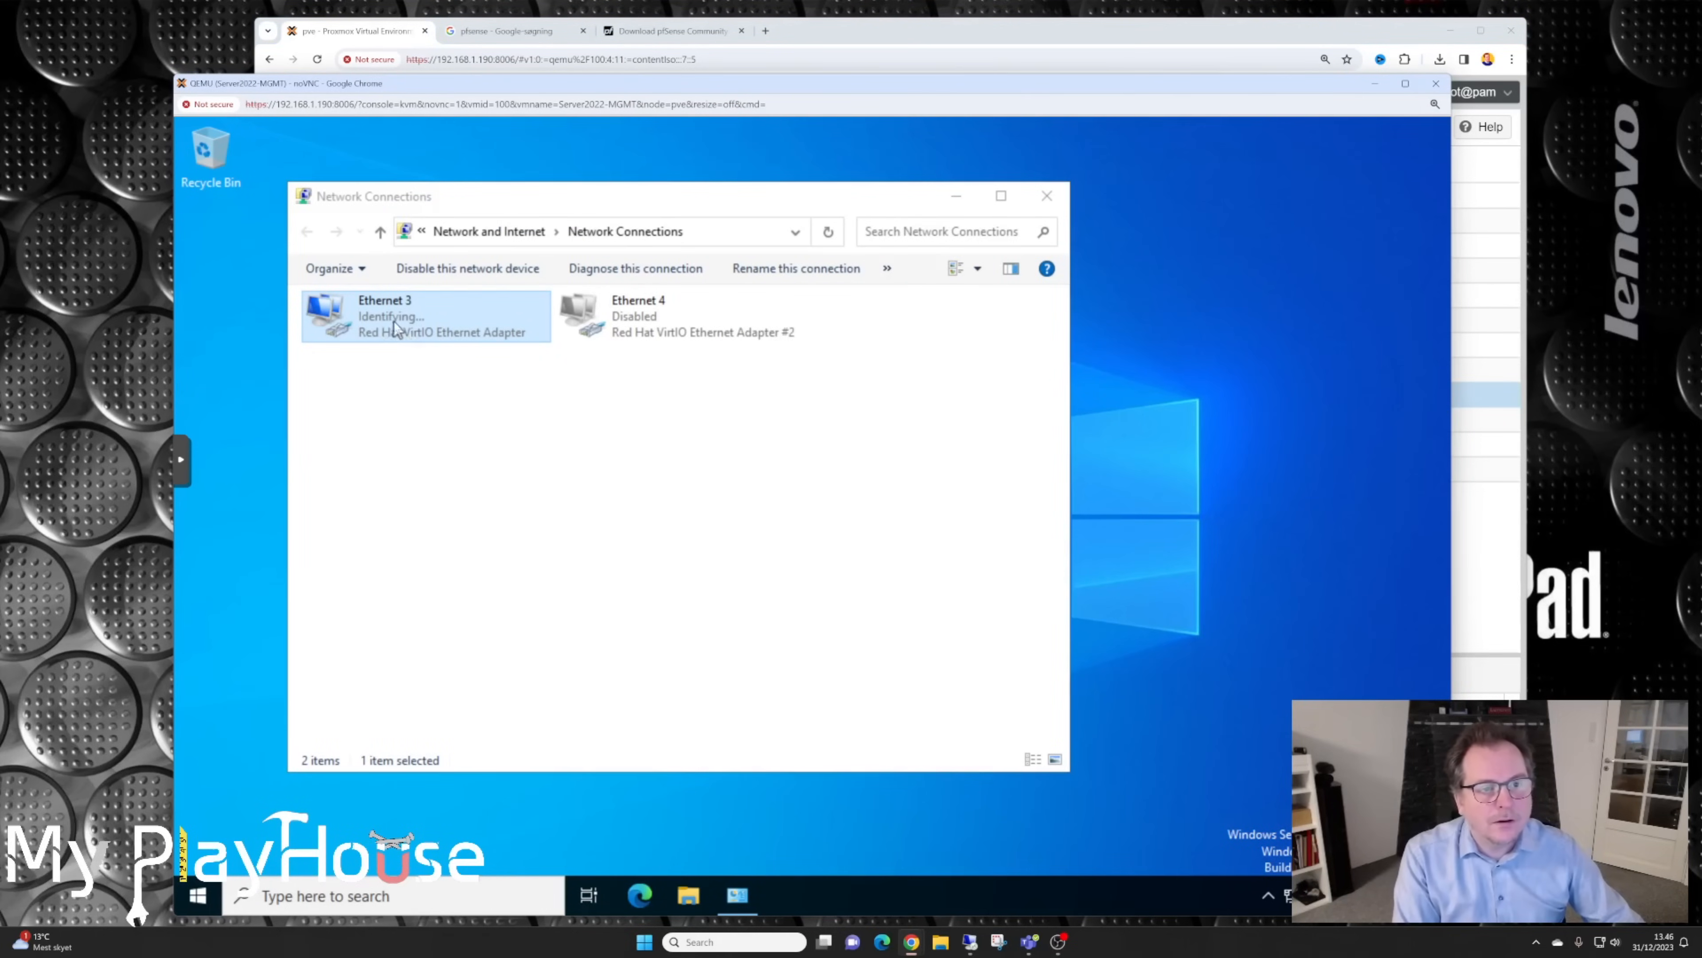
right_click(392, 319)
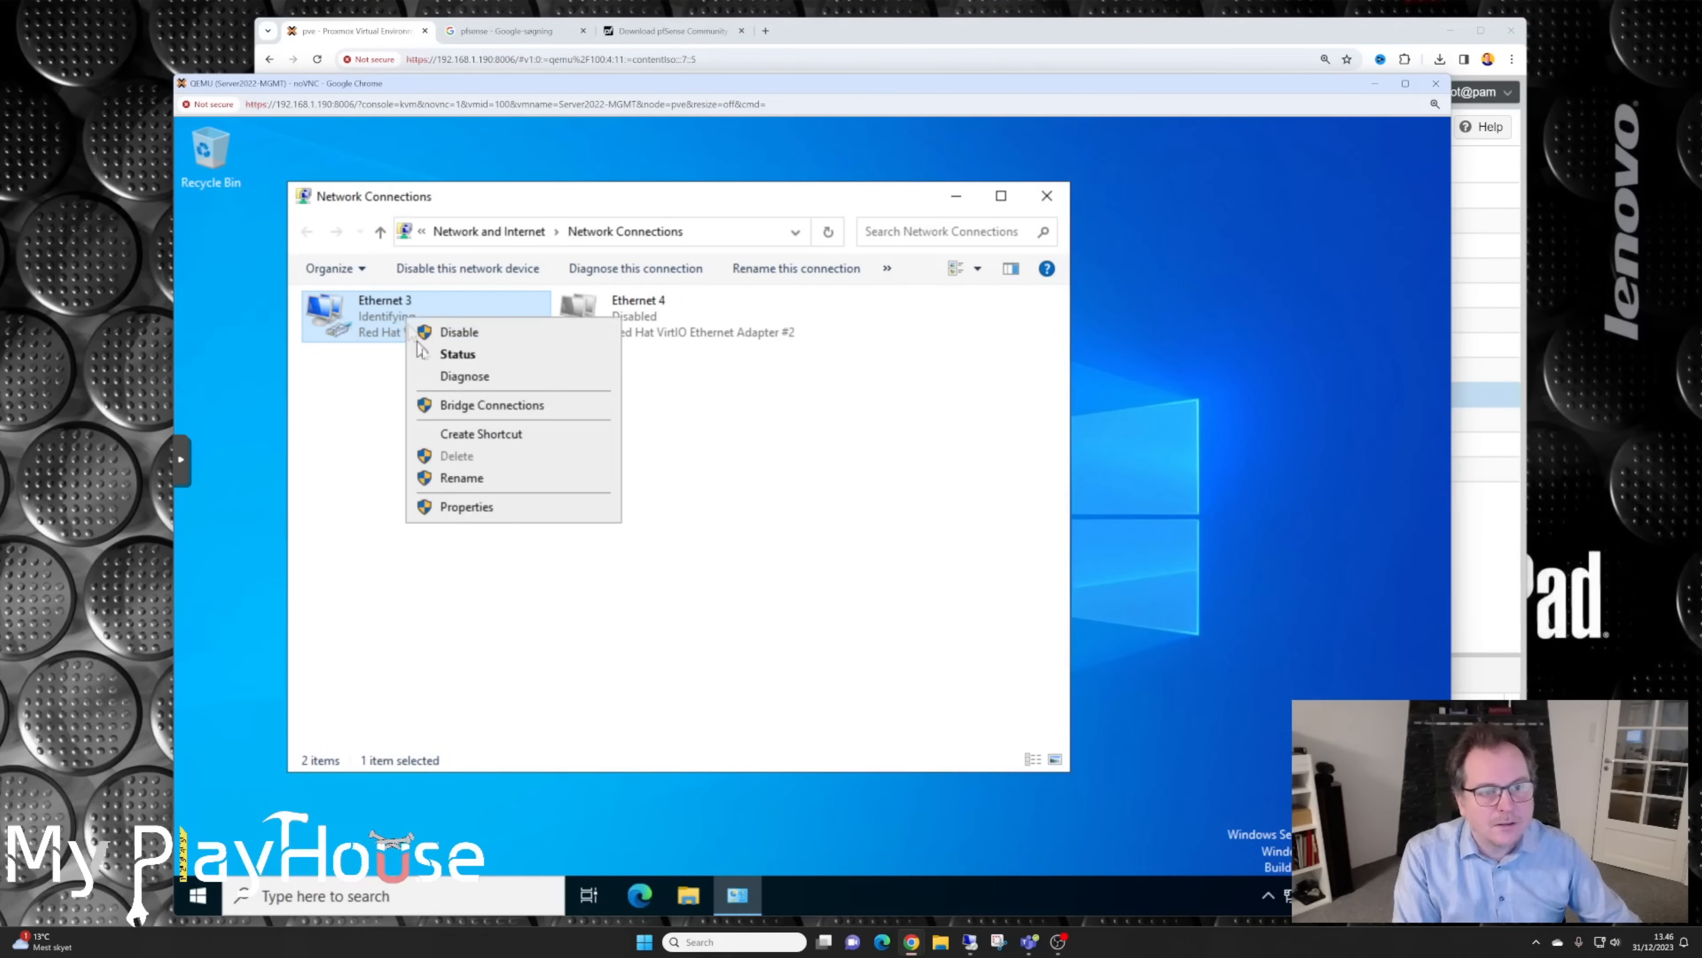
click(440, 353)
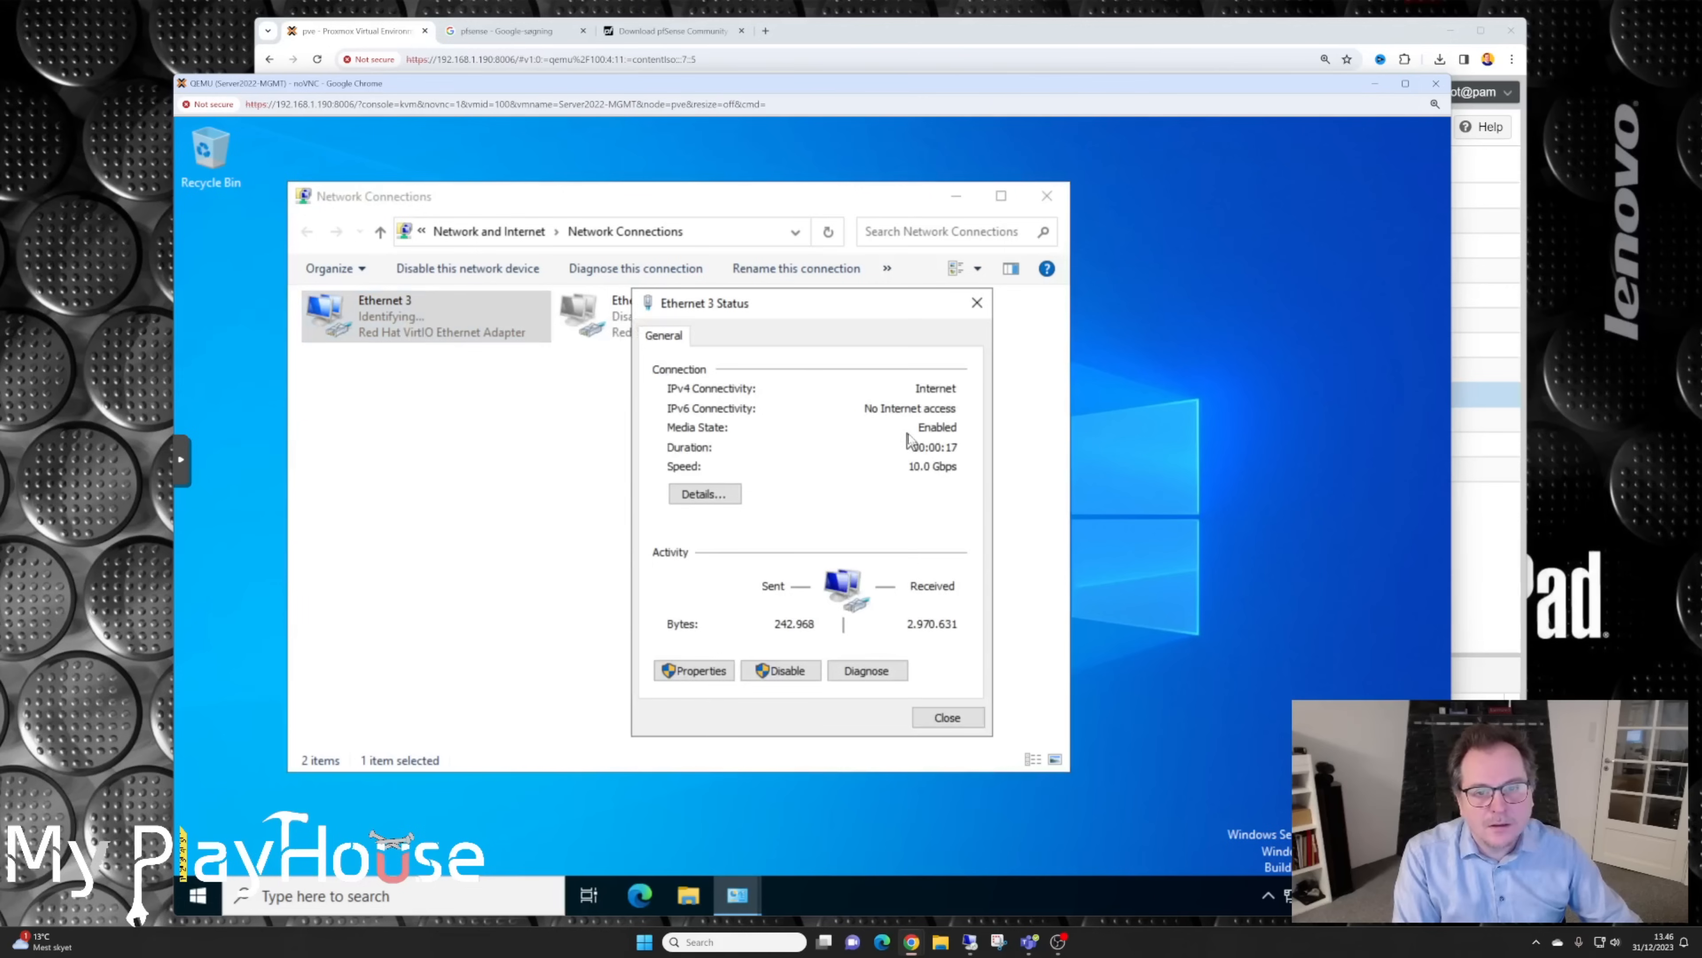
click(704, 494)
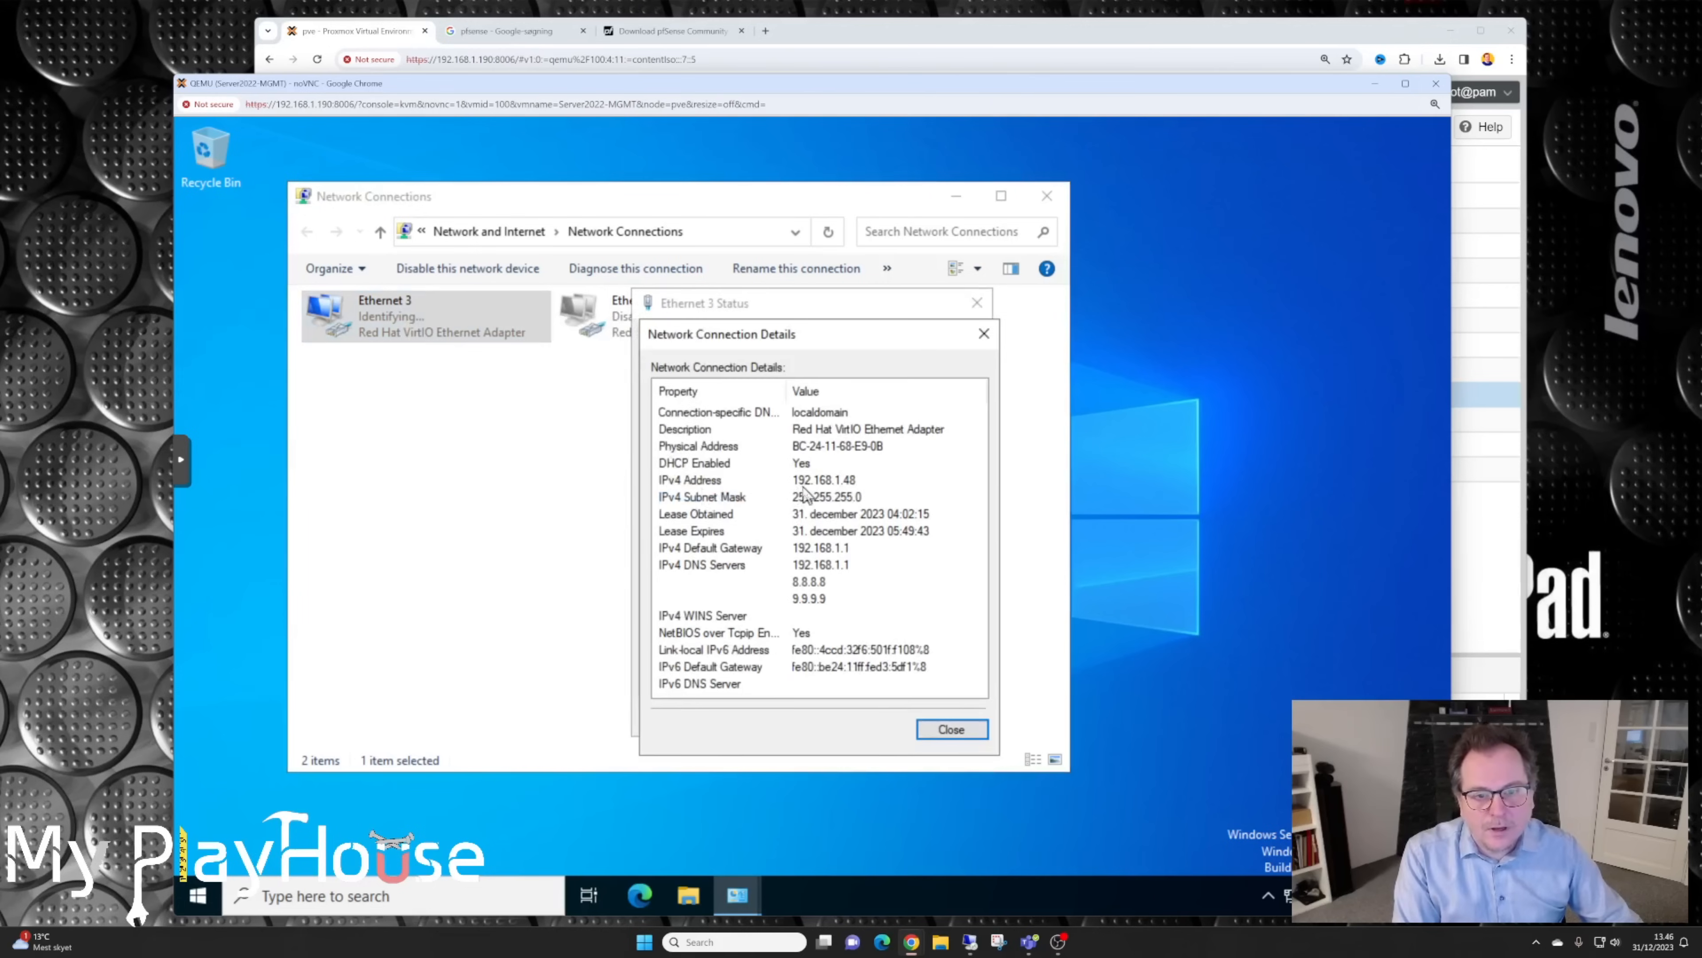
click(834, 482)
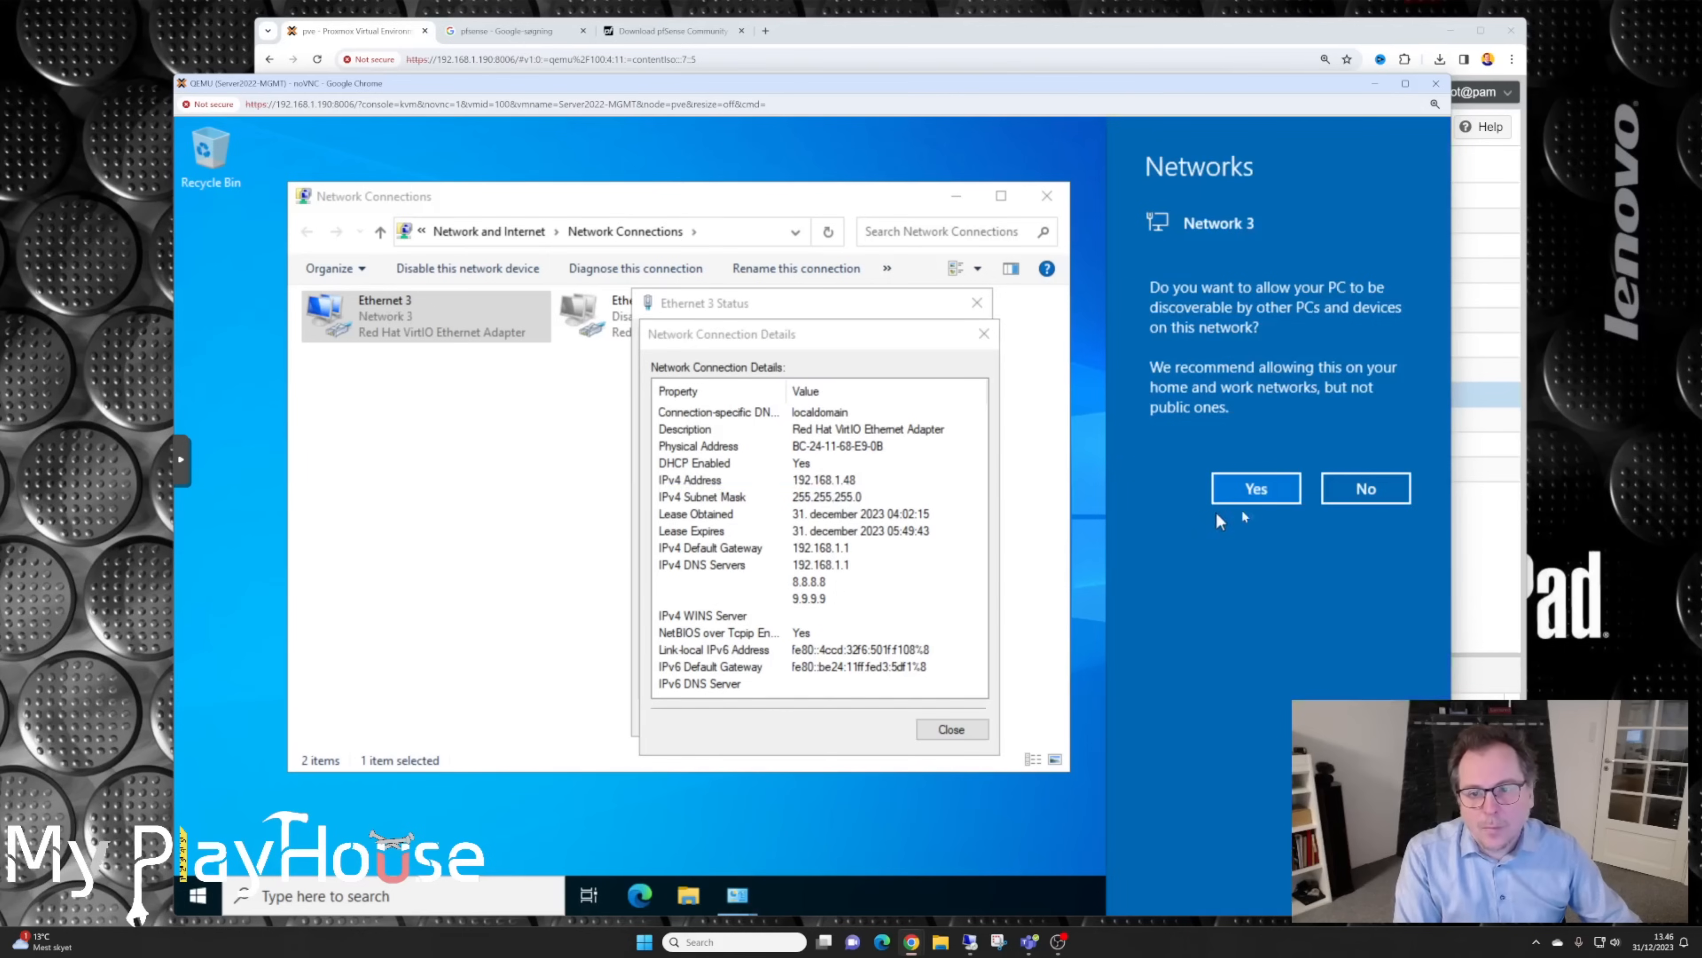
click(1248, 491)
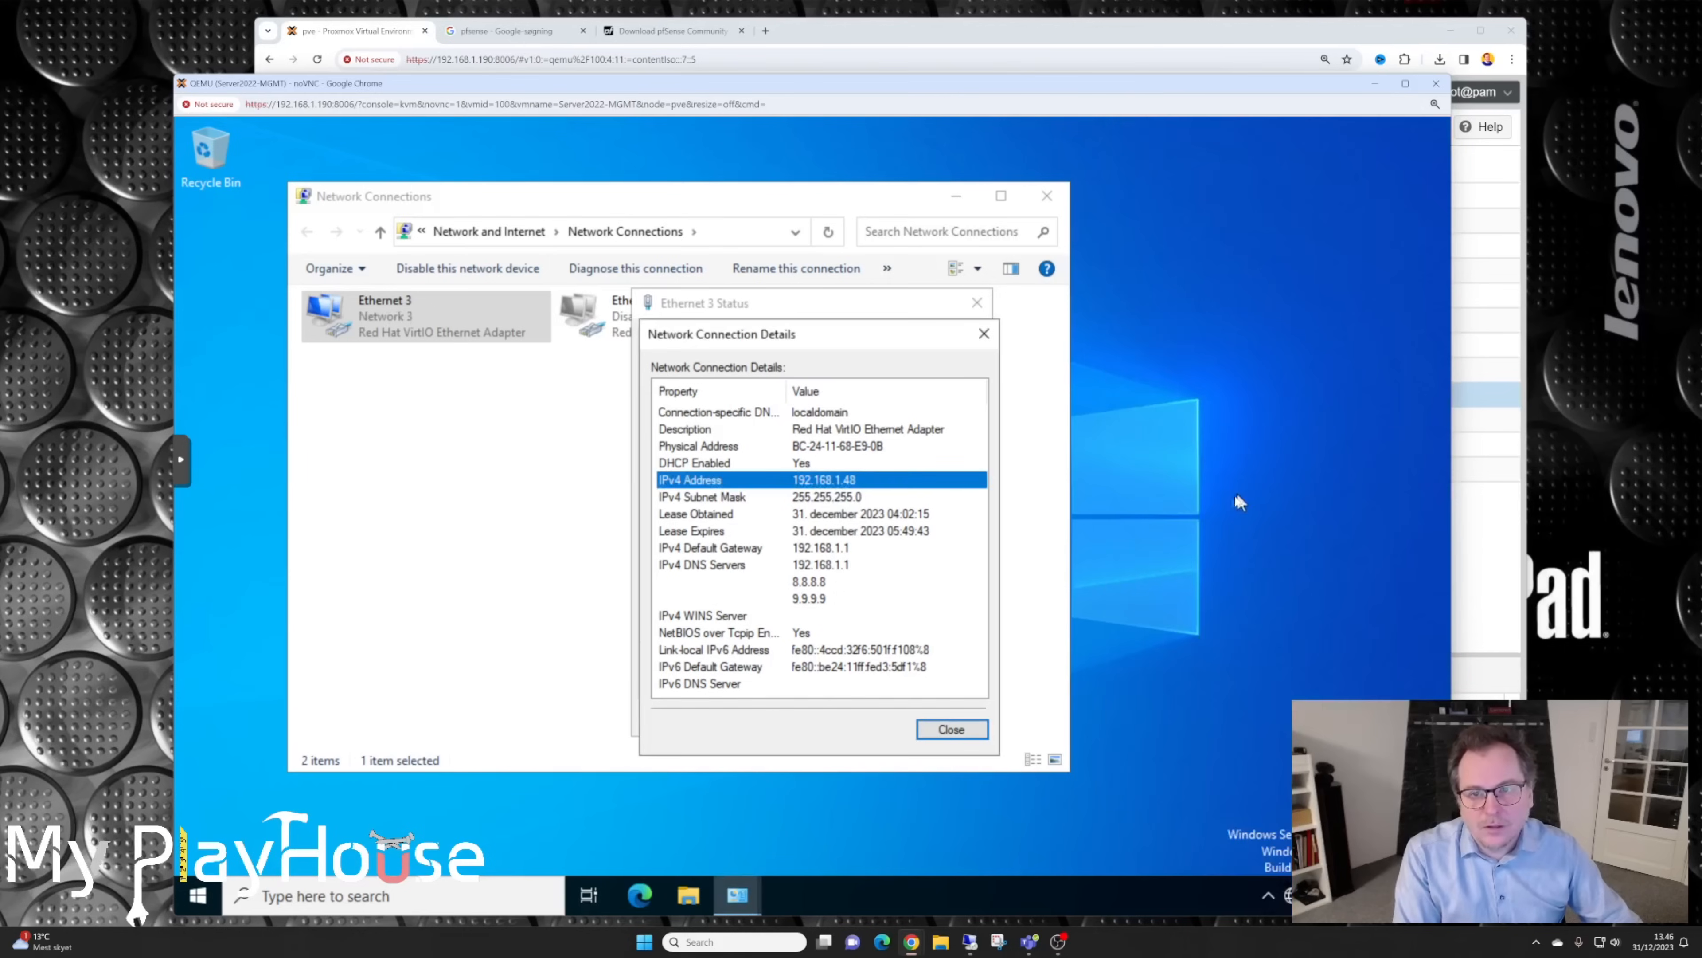
click(844, 548)
click(941, 731)
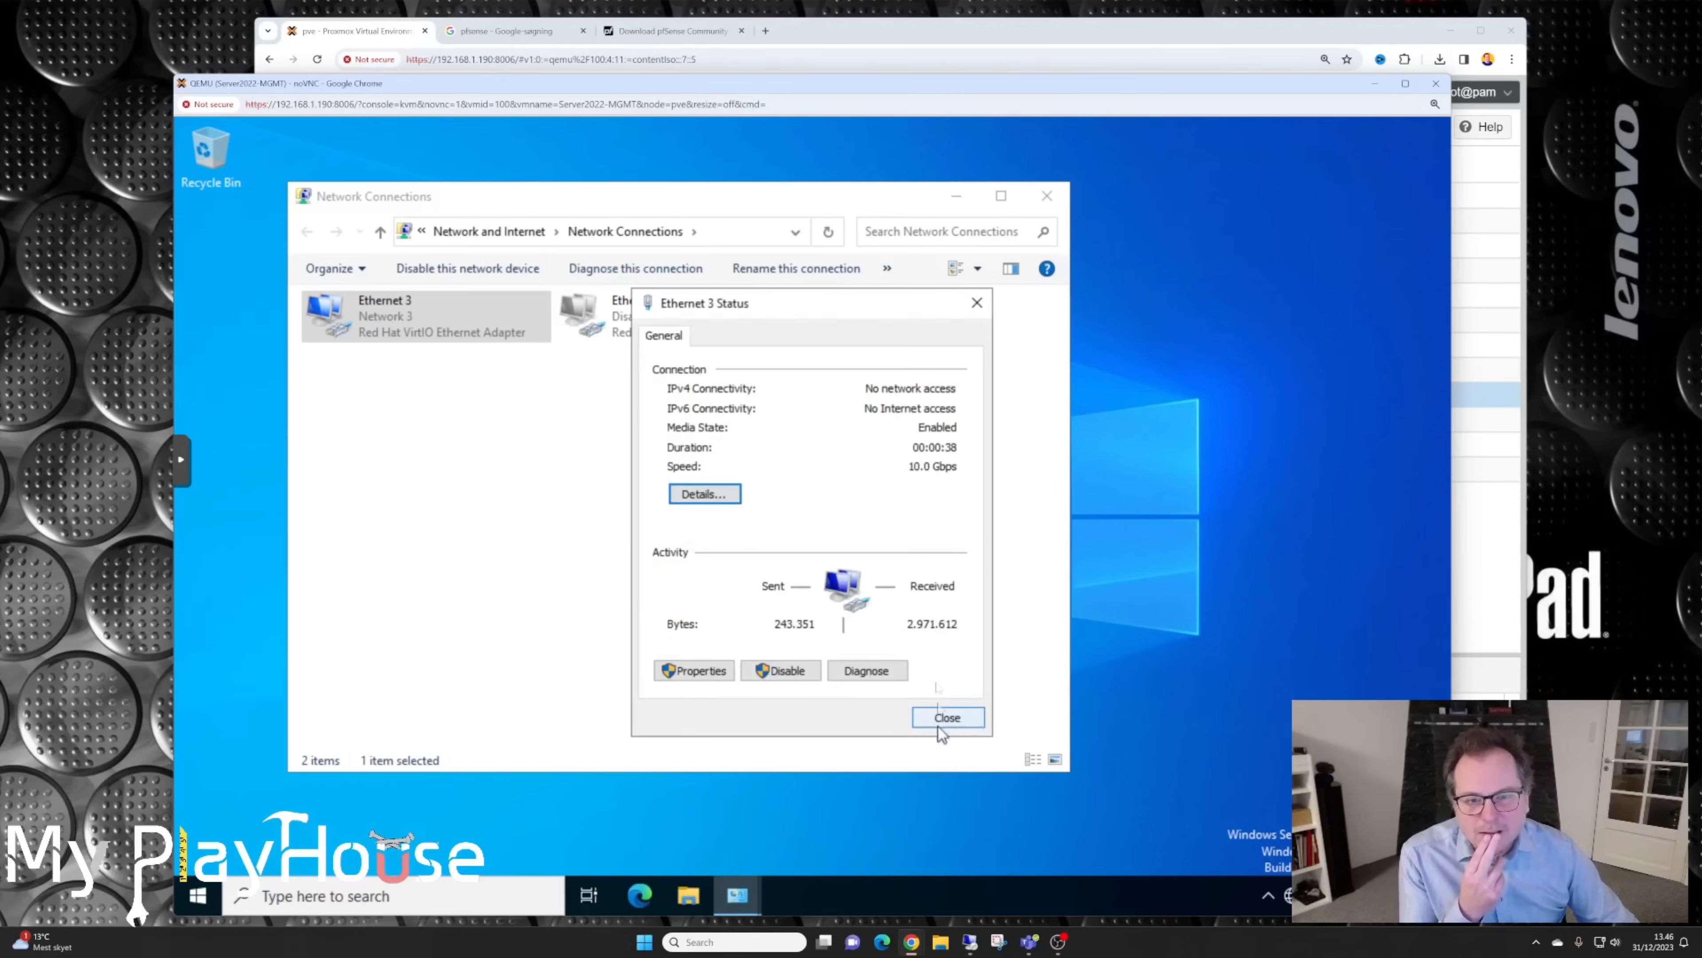
click(949, 717)
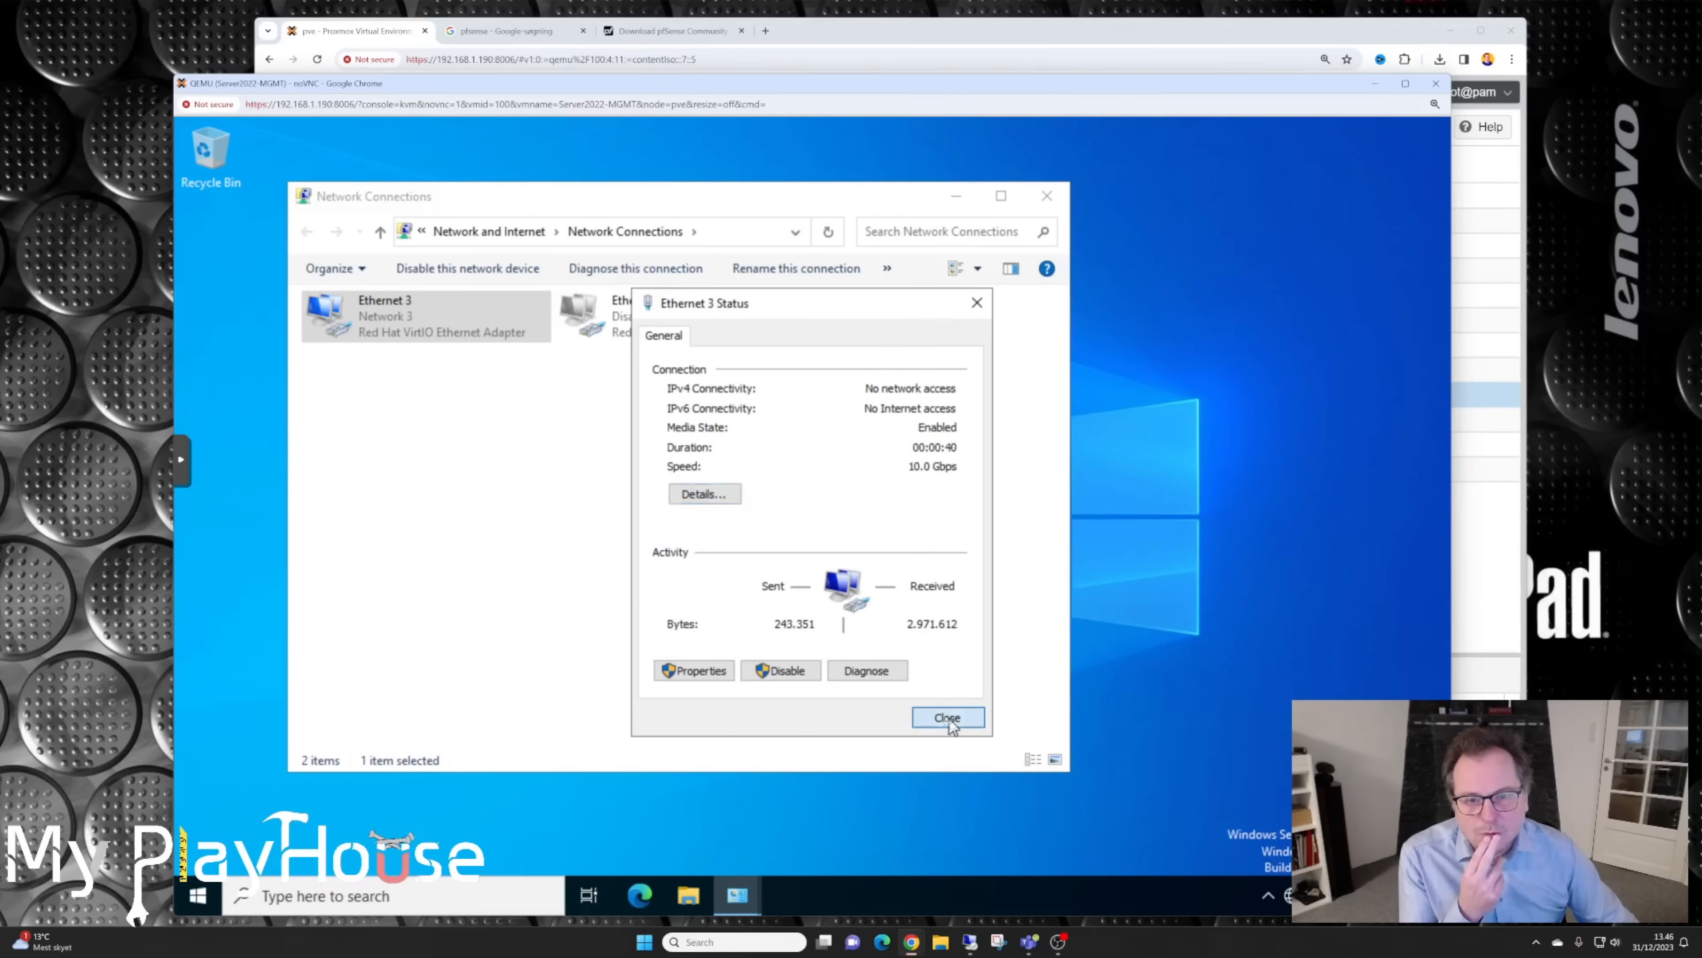
Step: Reopen the Ethernet 3 adapter's status to recheck its IPv4 connectivity
click(346, 484)
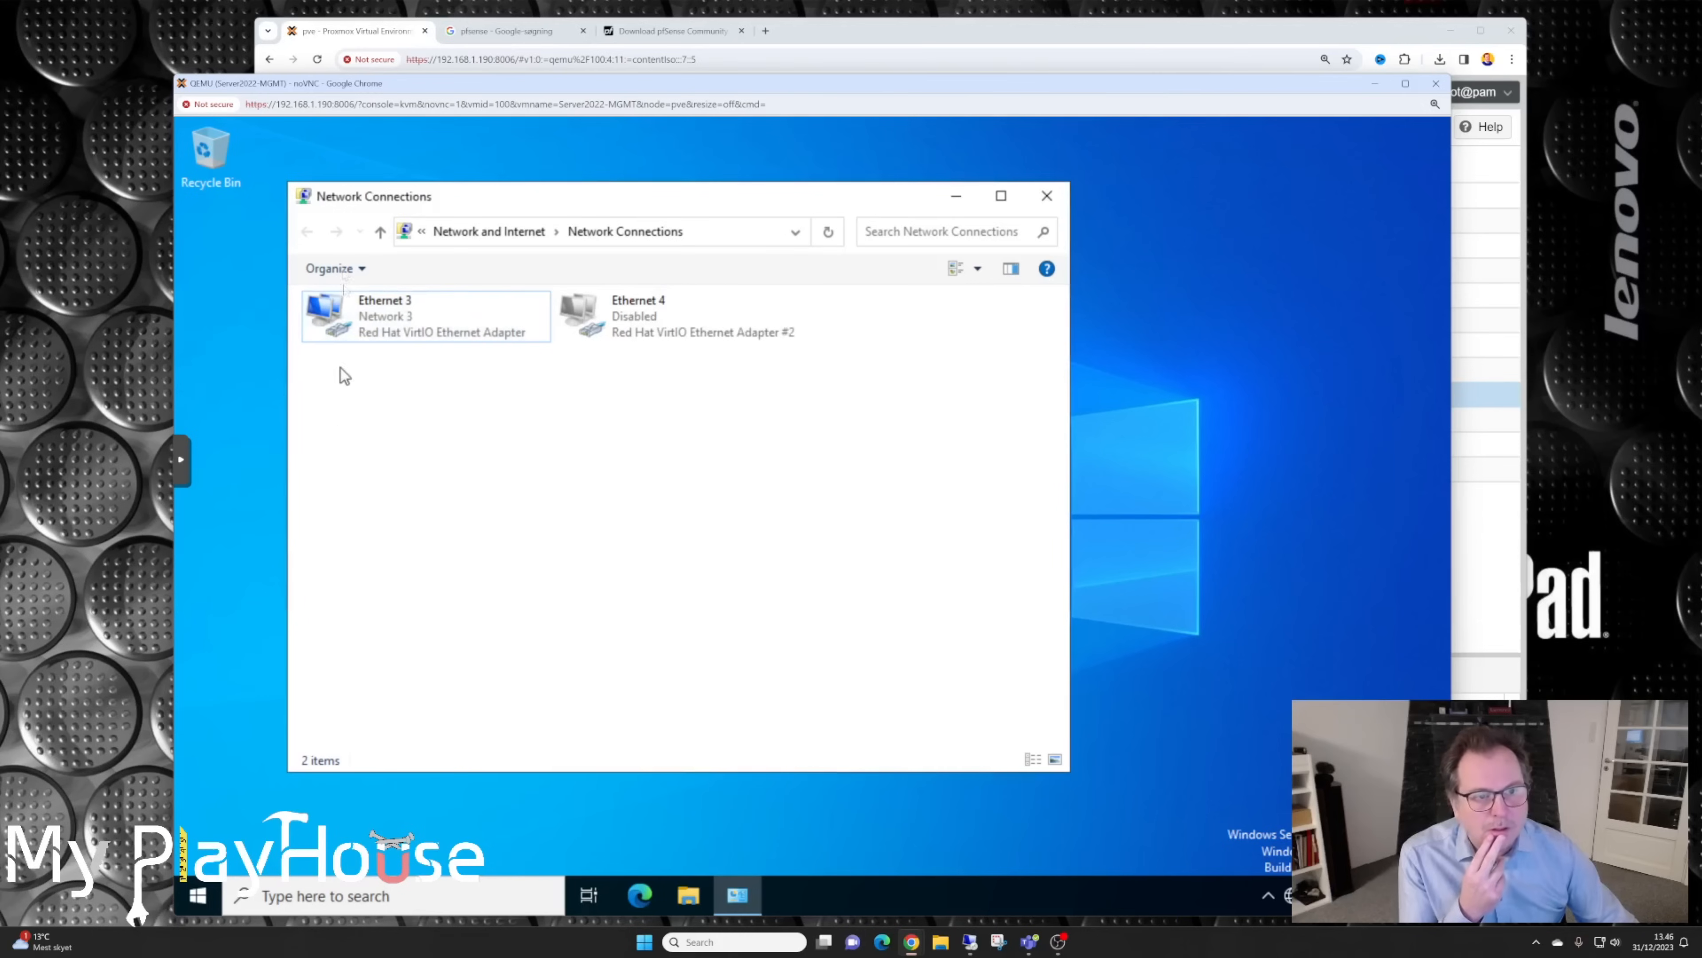
right_click(325, 311)
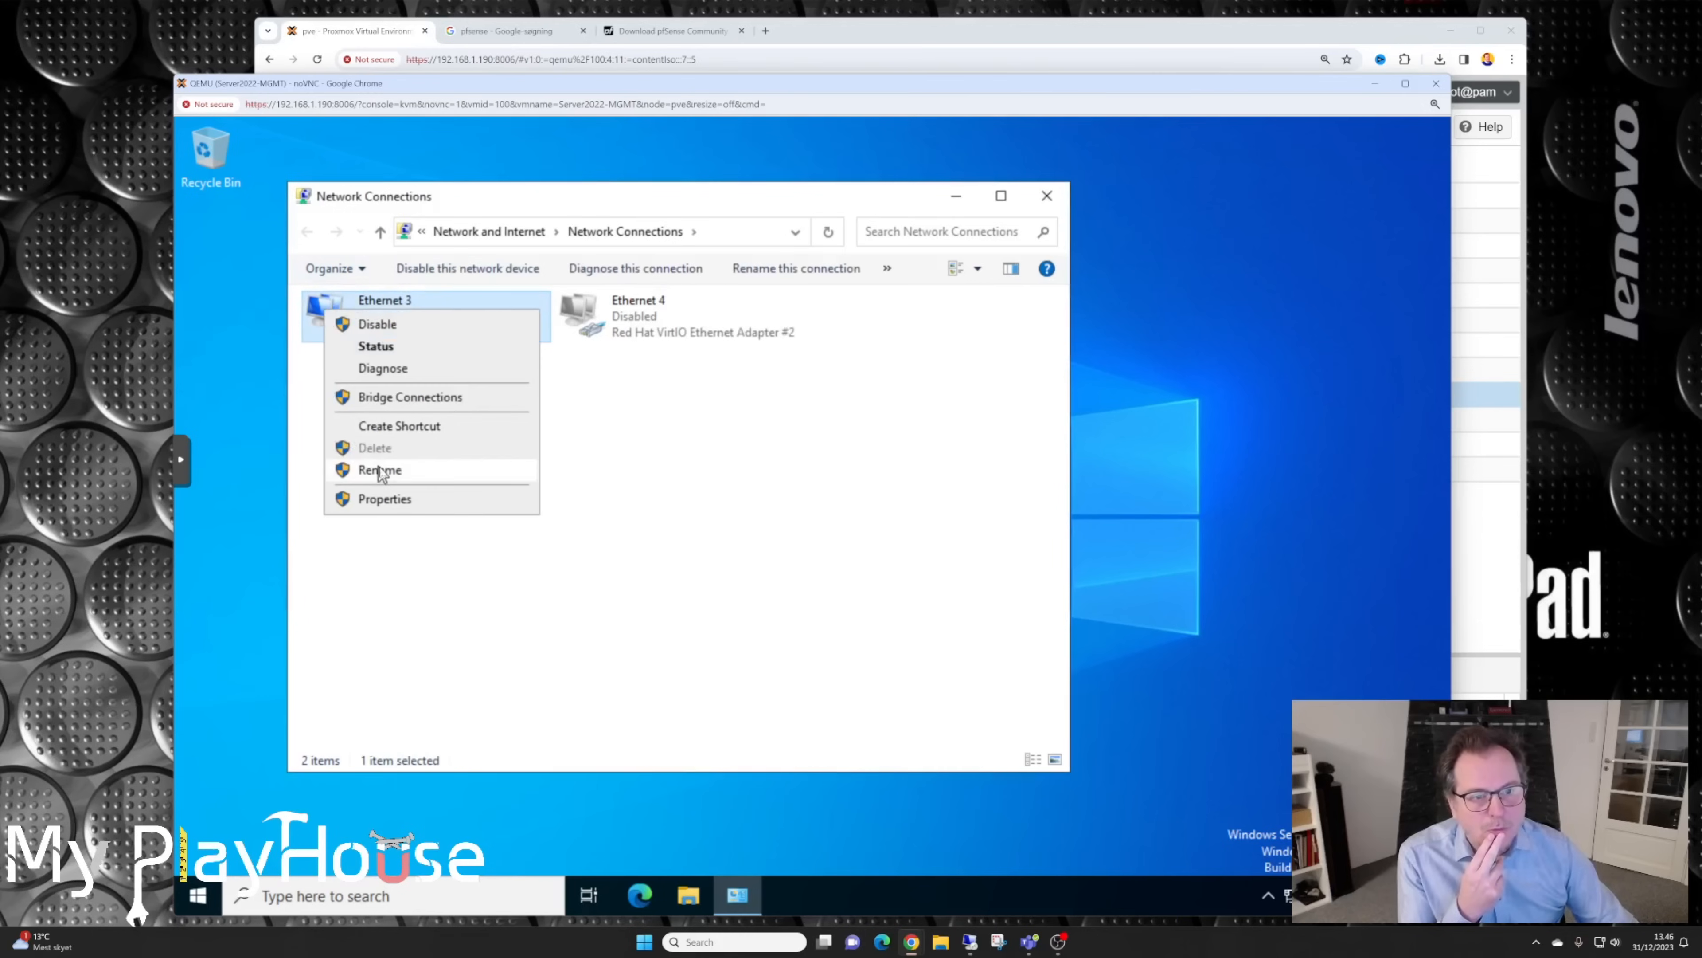
click(376, 346)
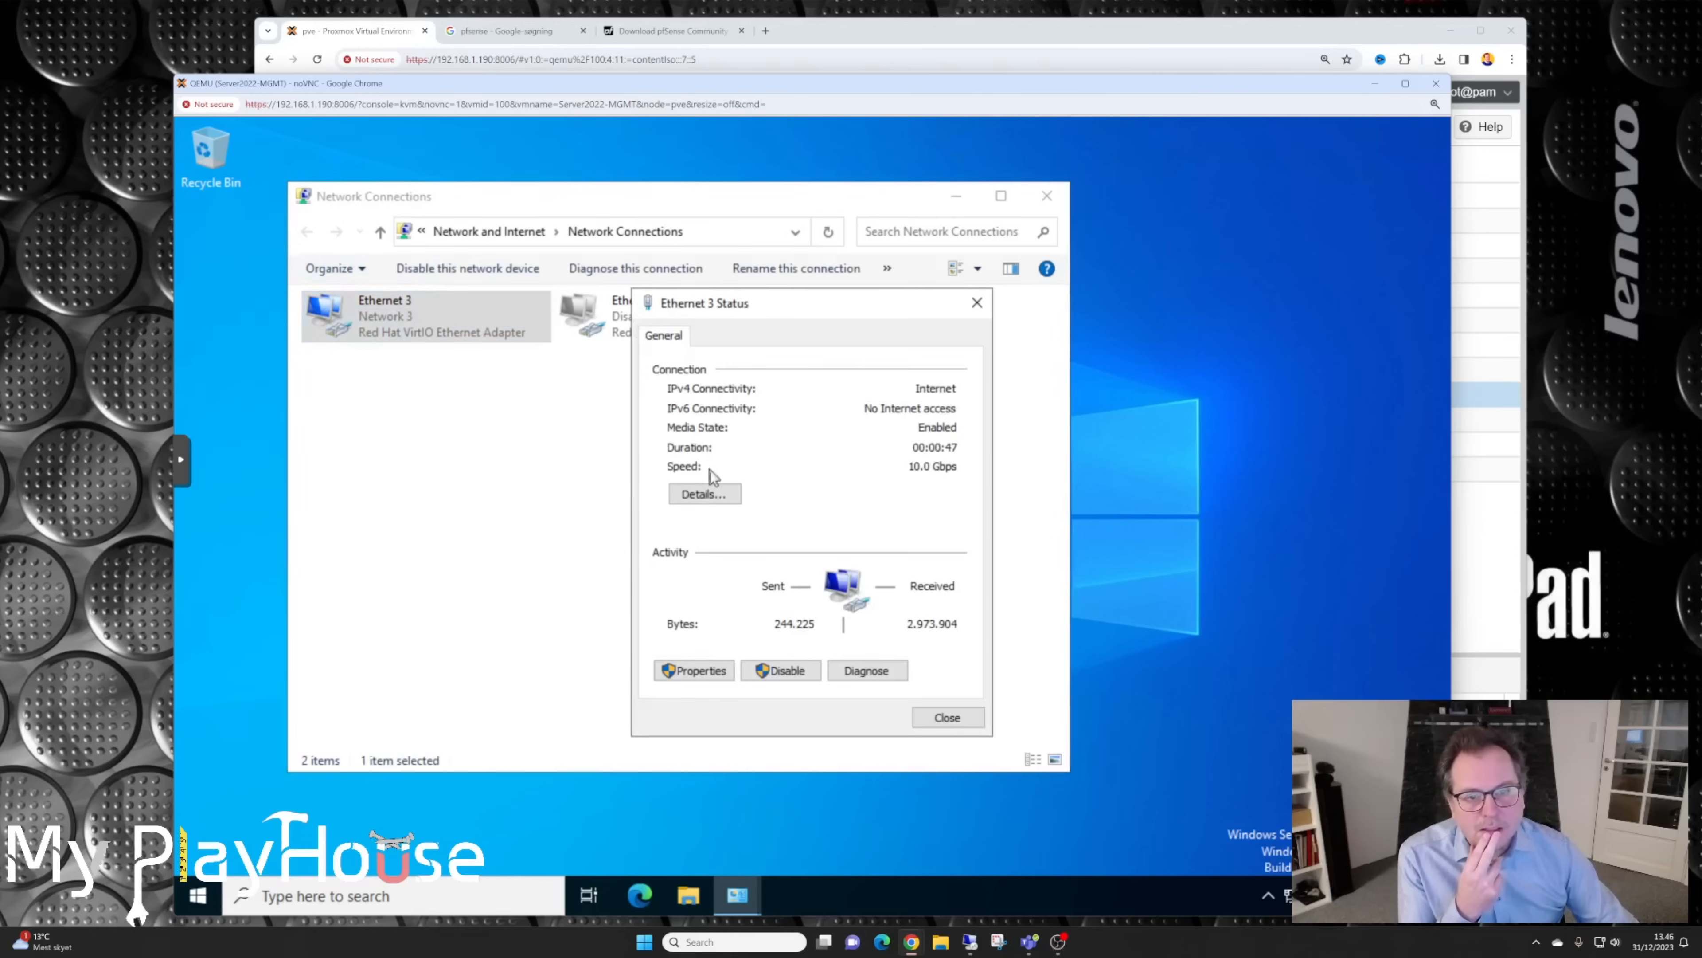
Step: Check the IPv4 address and default gateway in Ethernet 3's network connection details
click(697, 495)
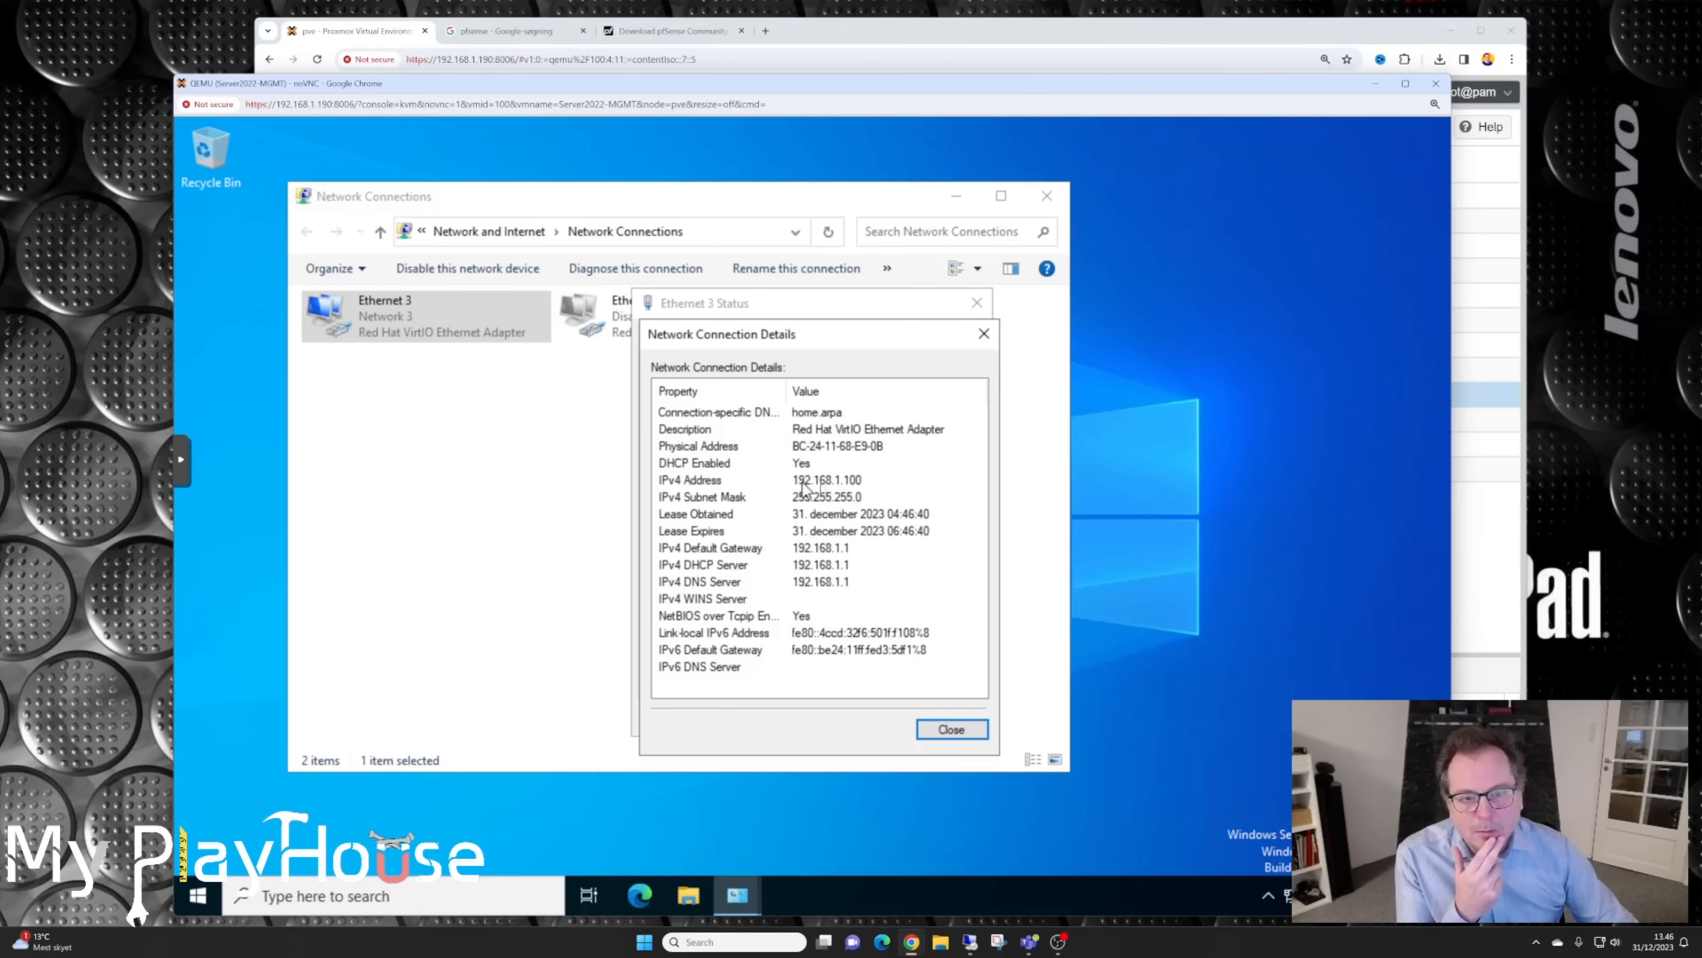
click(854, 480)
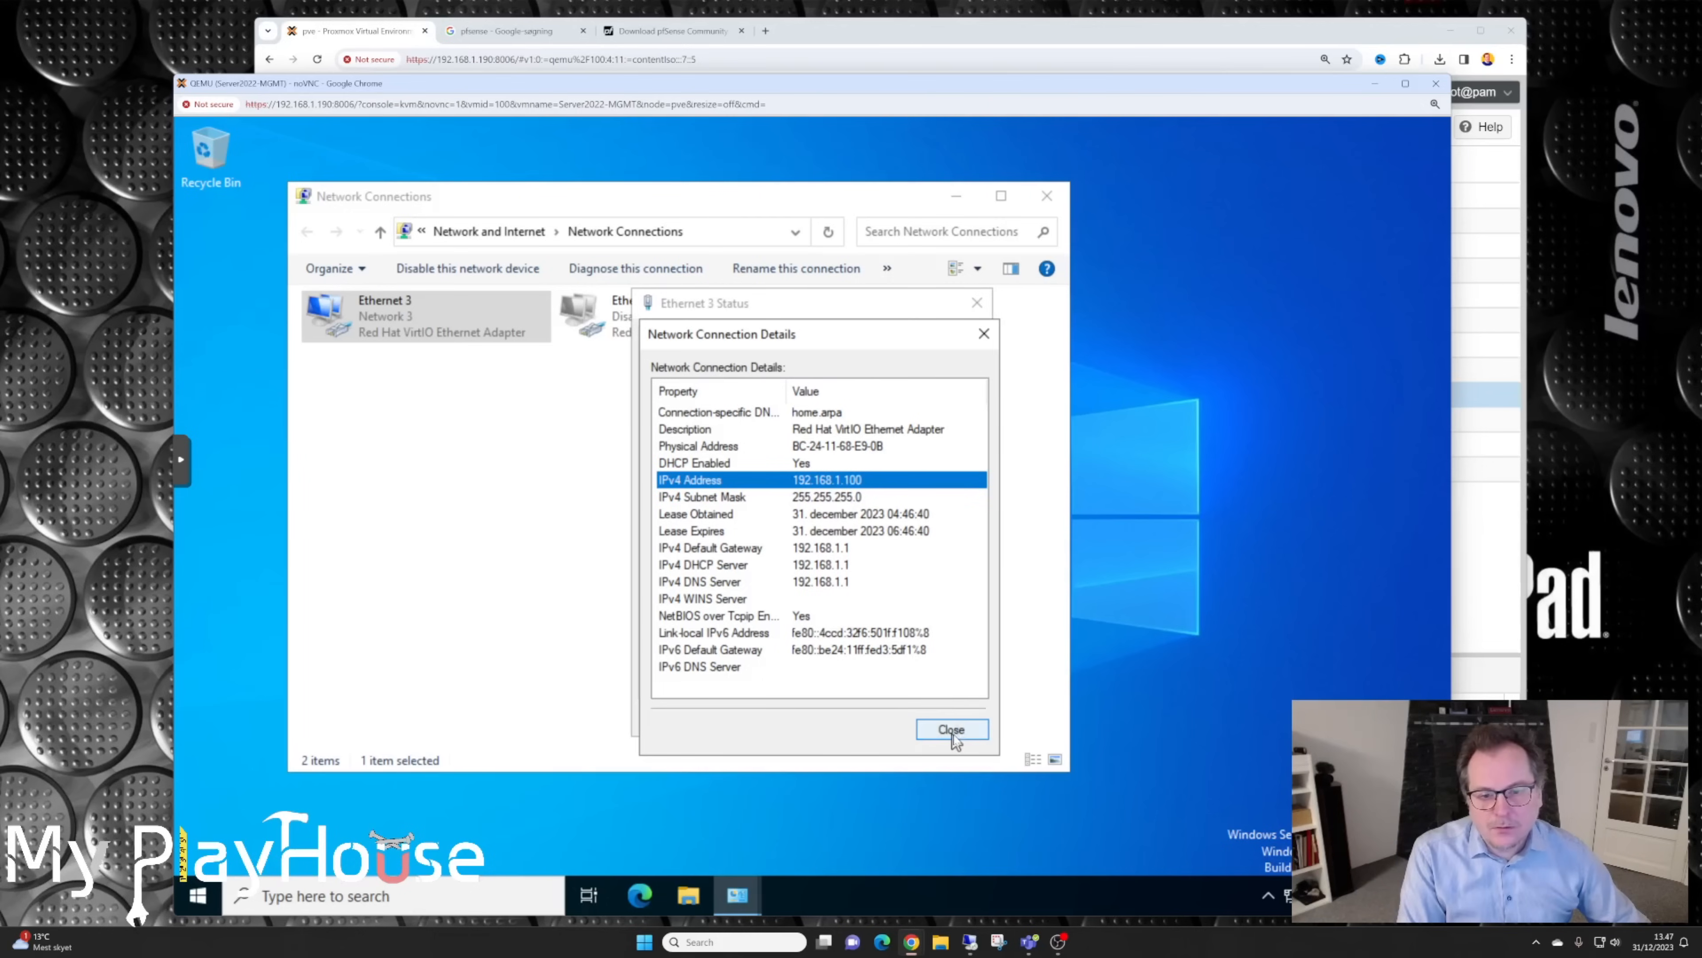
click(951, 730)
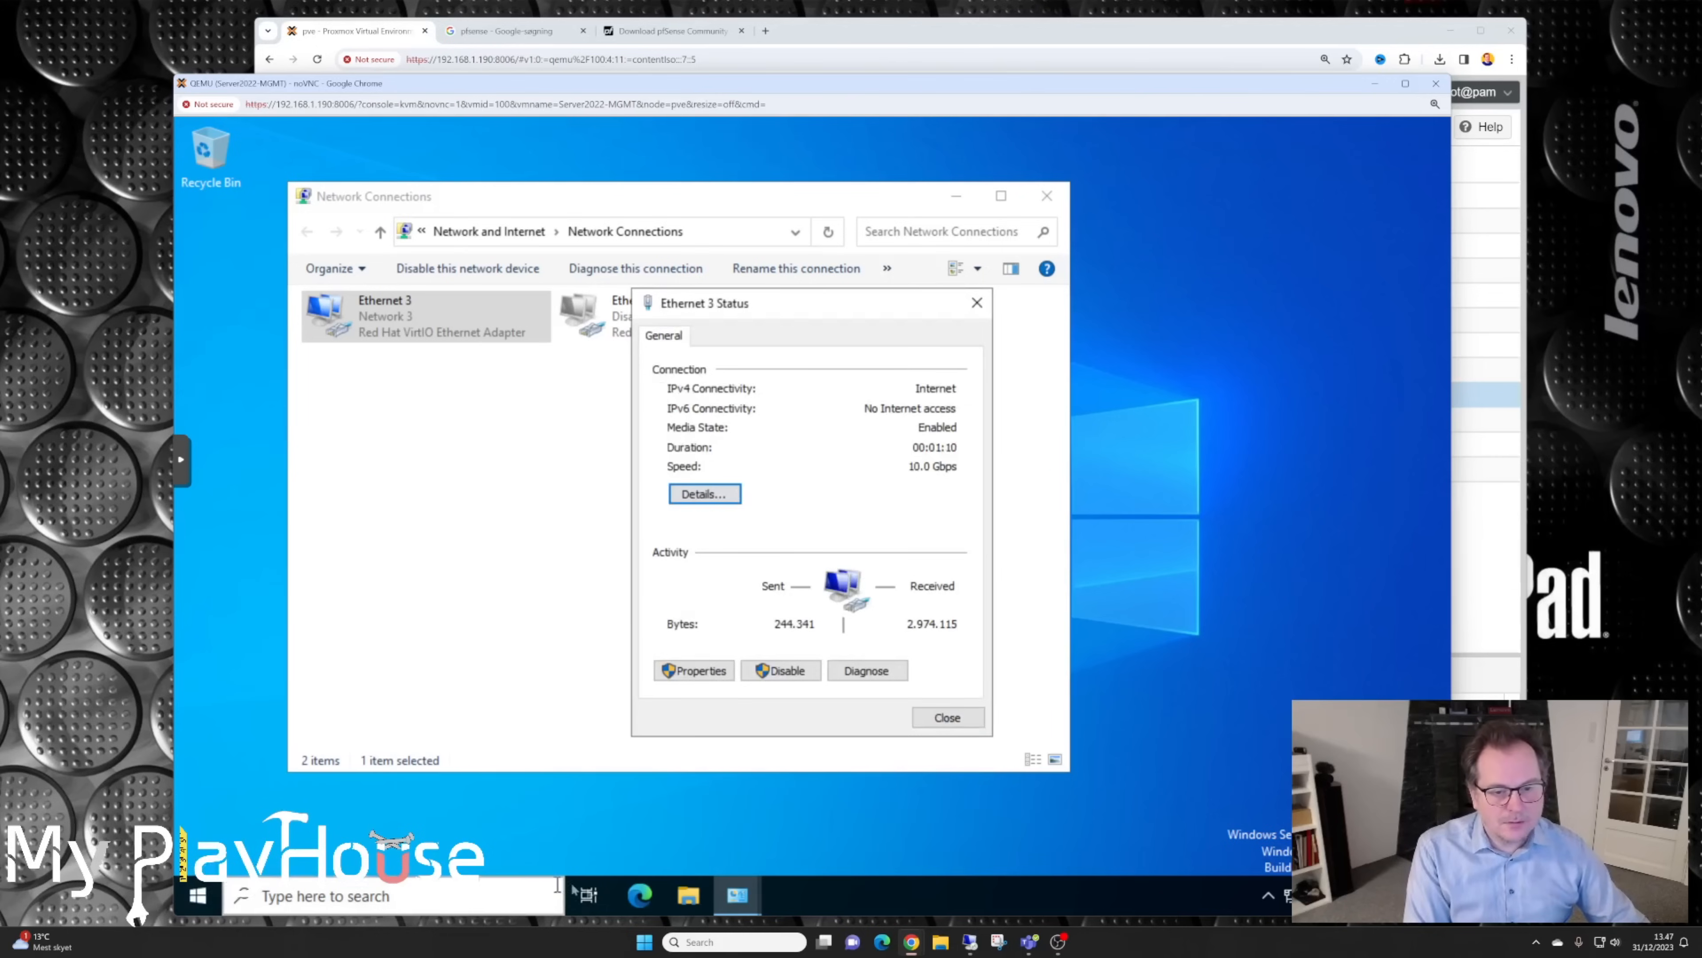
Step: In Microsoft Edge on the Windows server, go to 192.168.1.1 and continue past the certificate warning to the pfSense login page
click(640, 897)
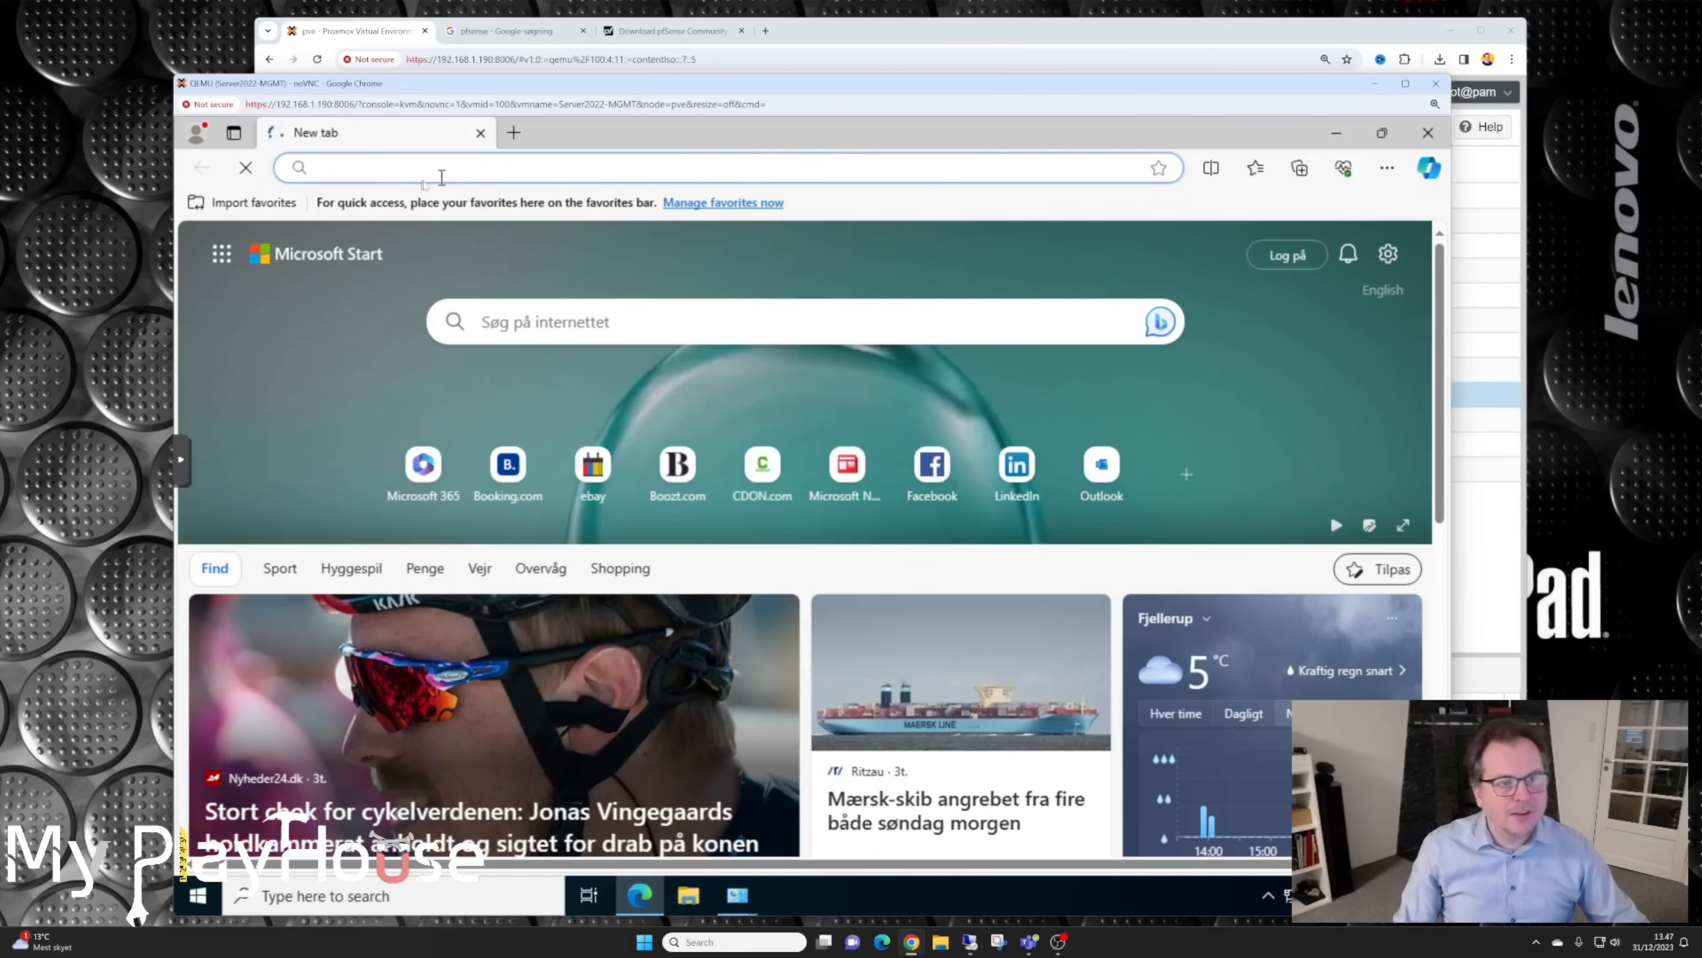
click(365, 171)
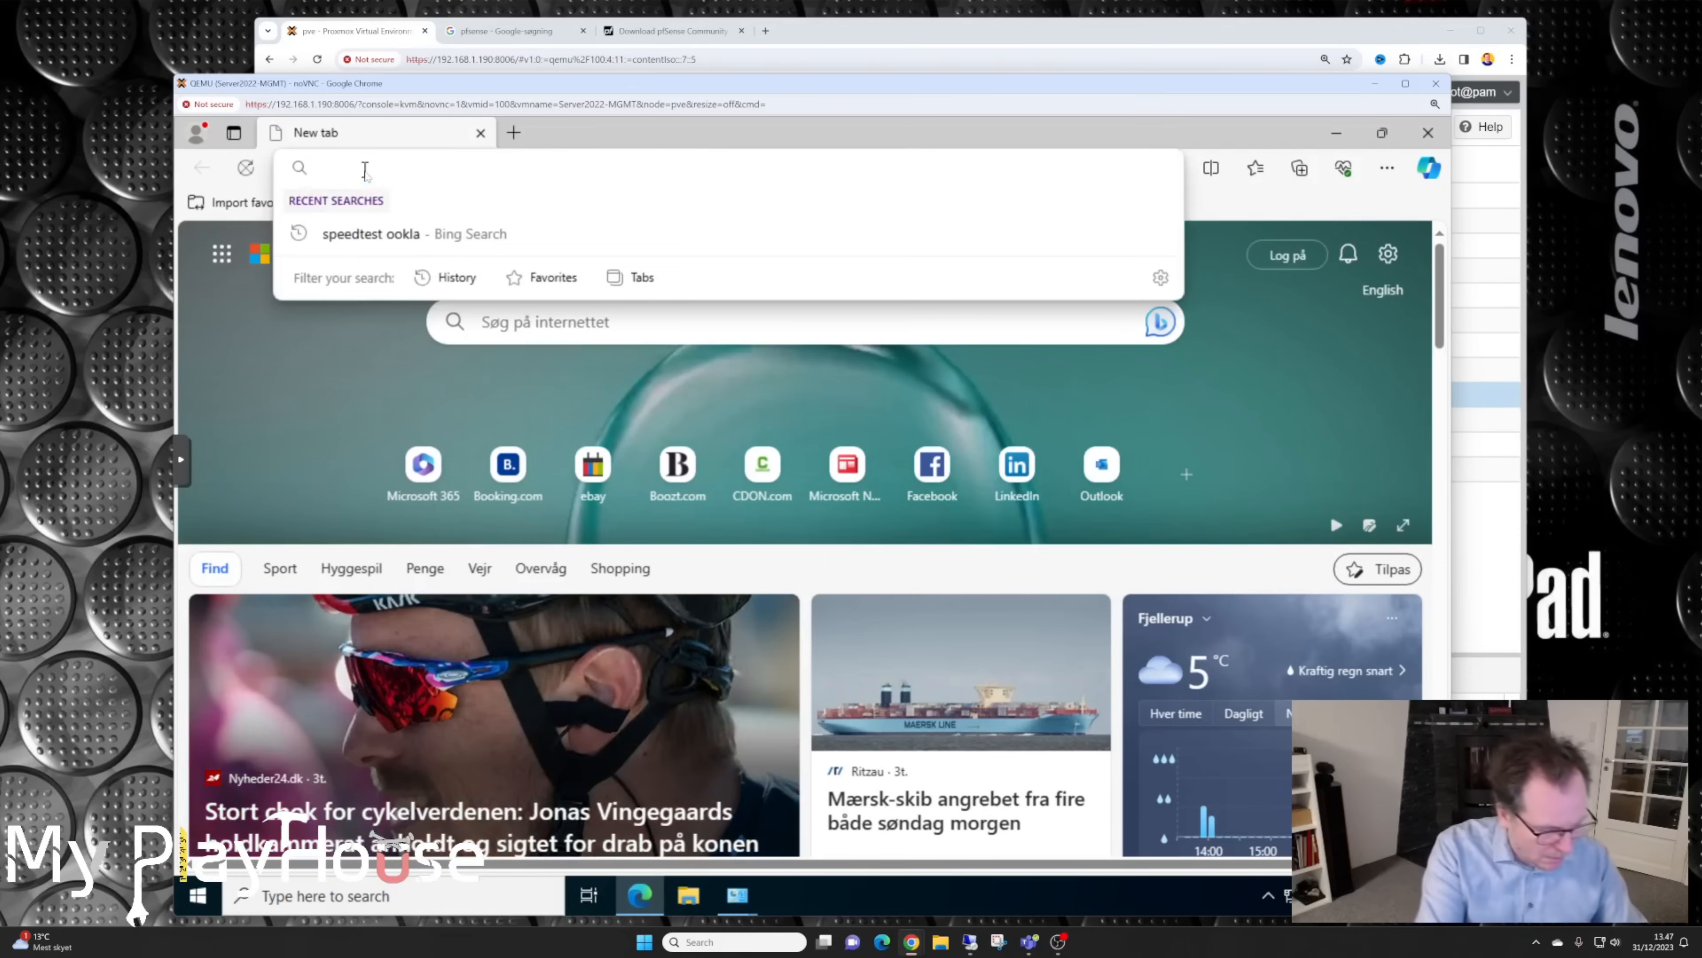
text(192)
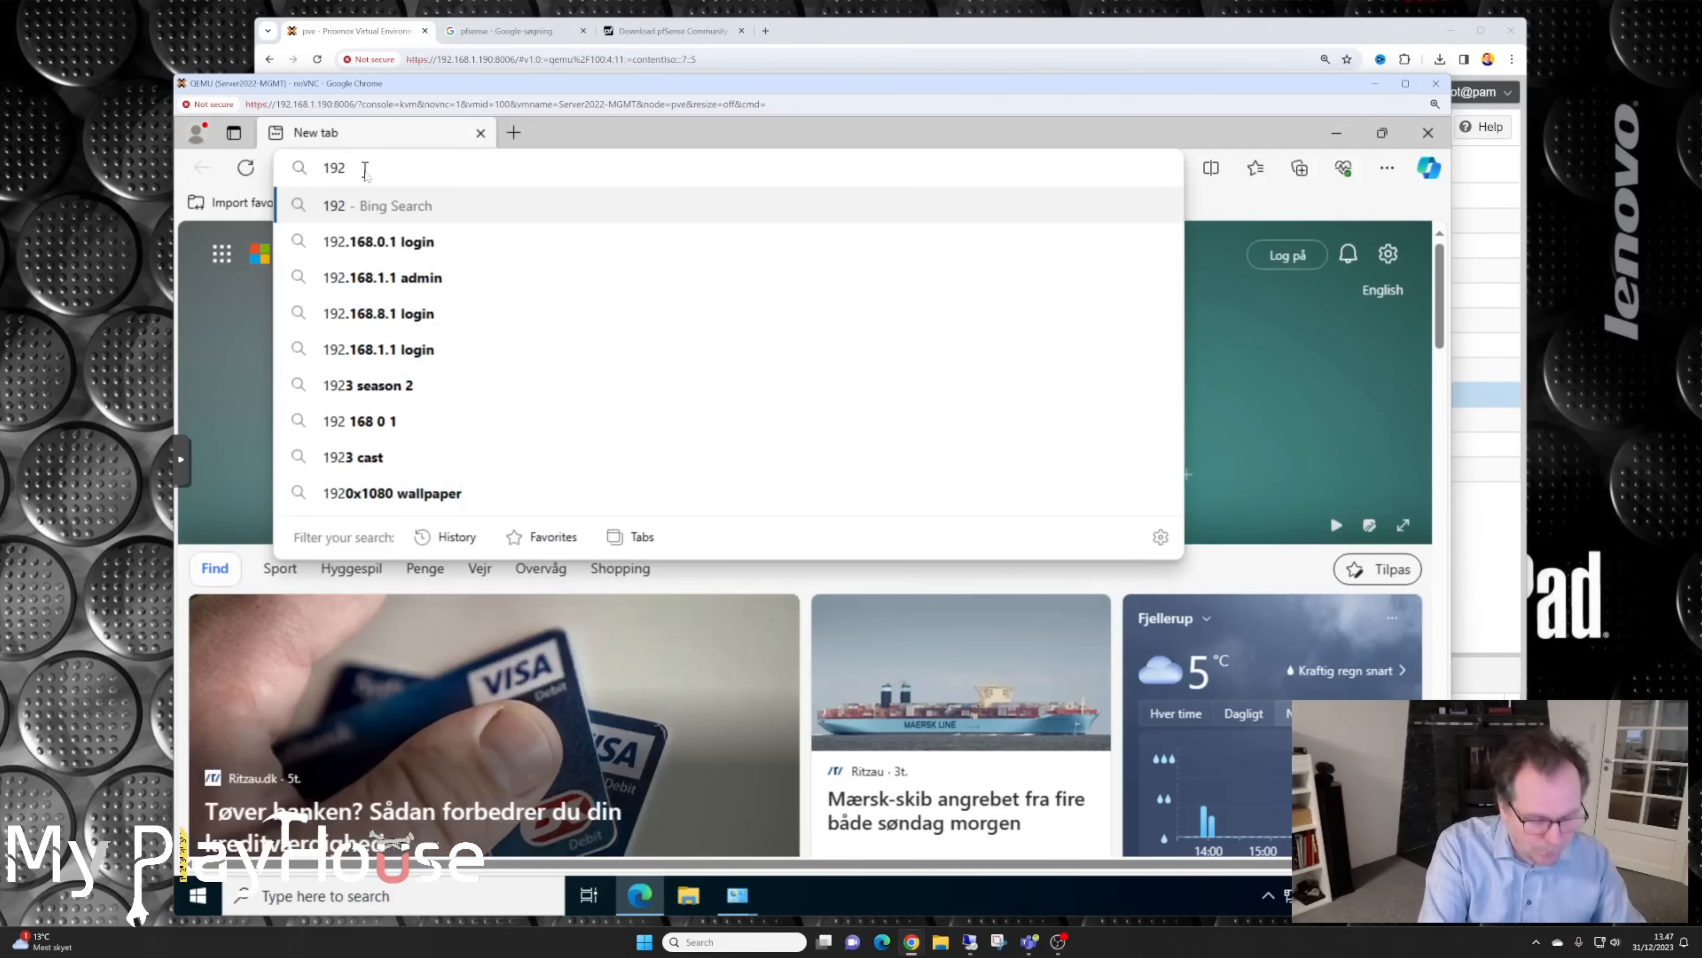
text(.168)
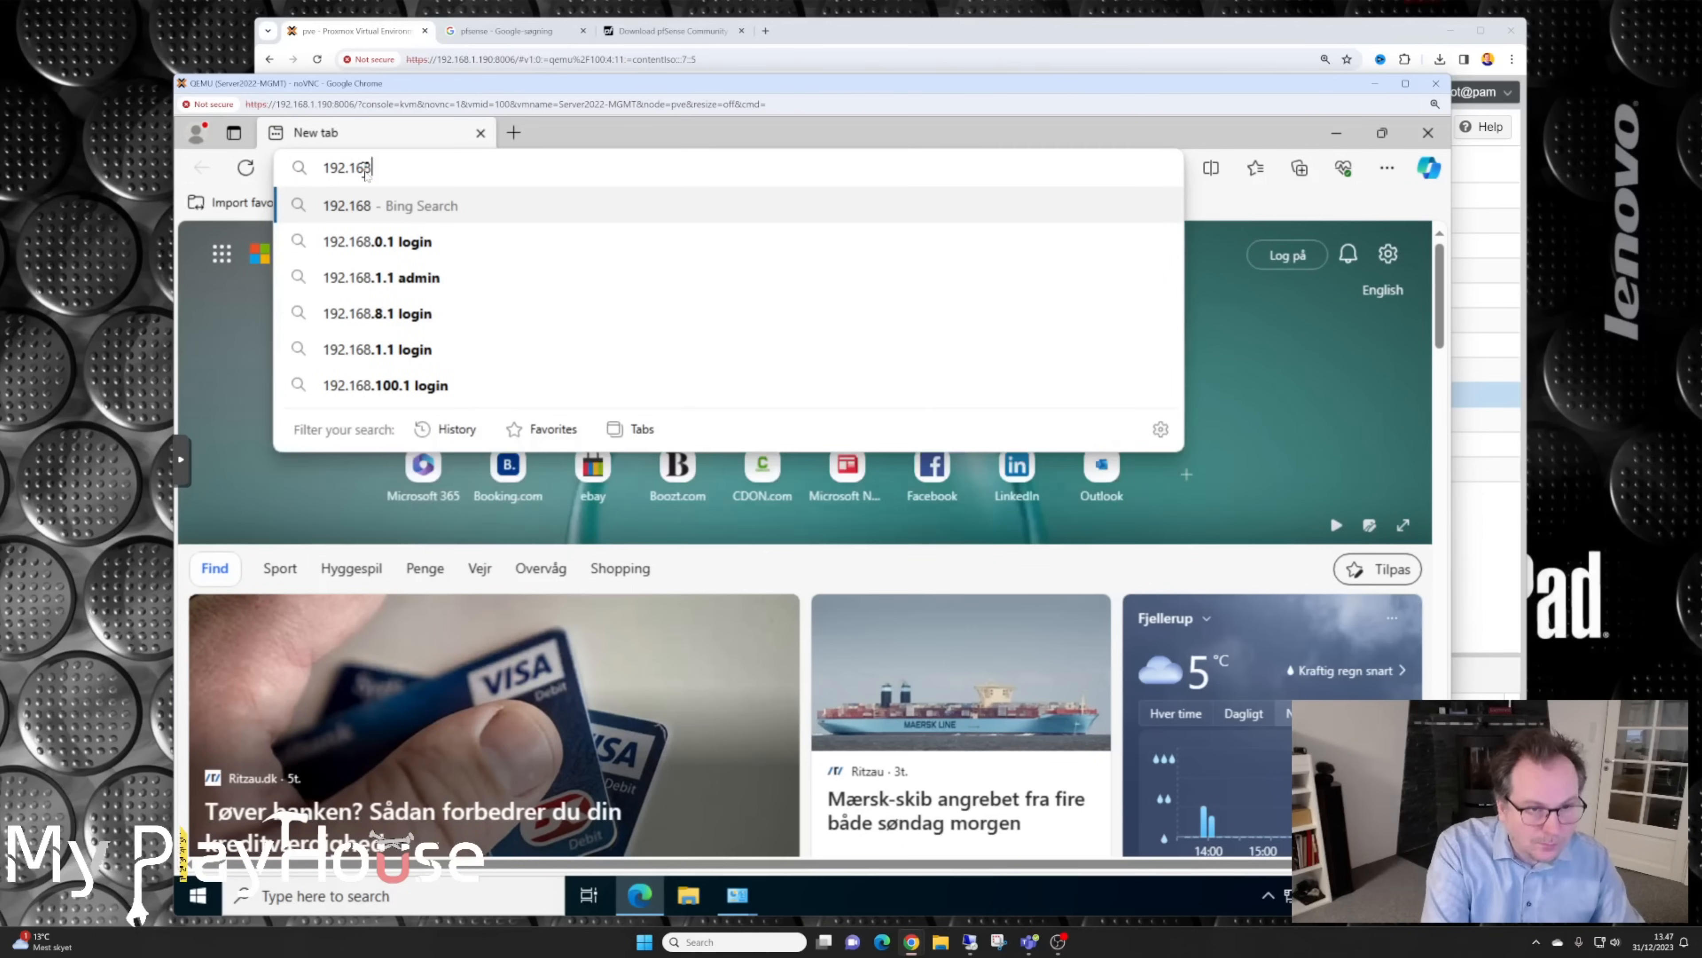
text(.1.1)
key(Return)
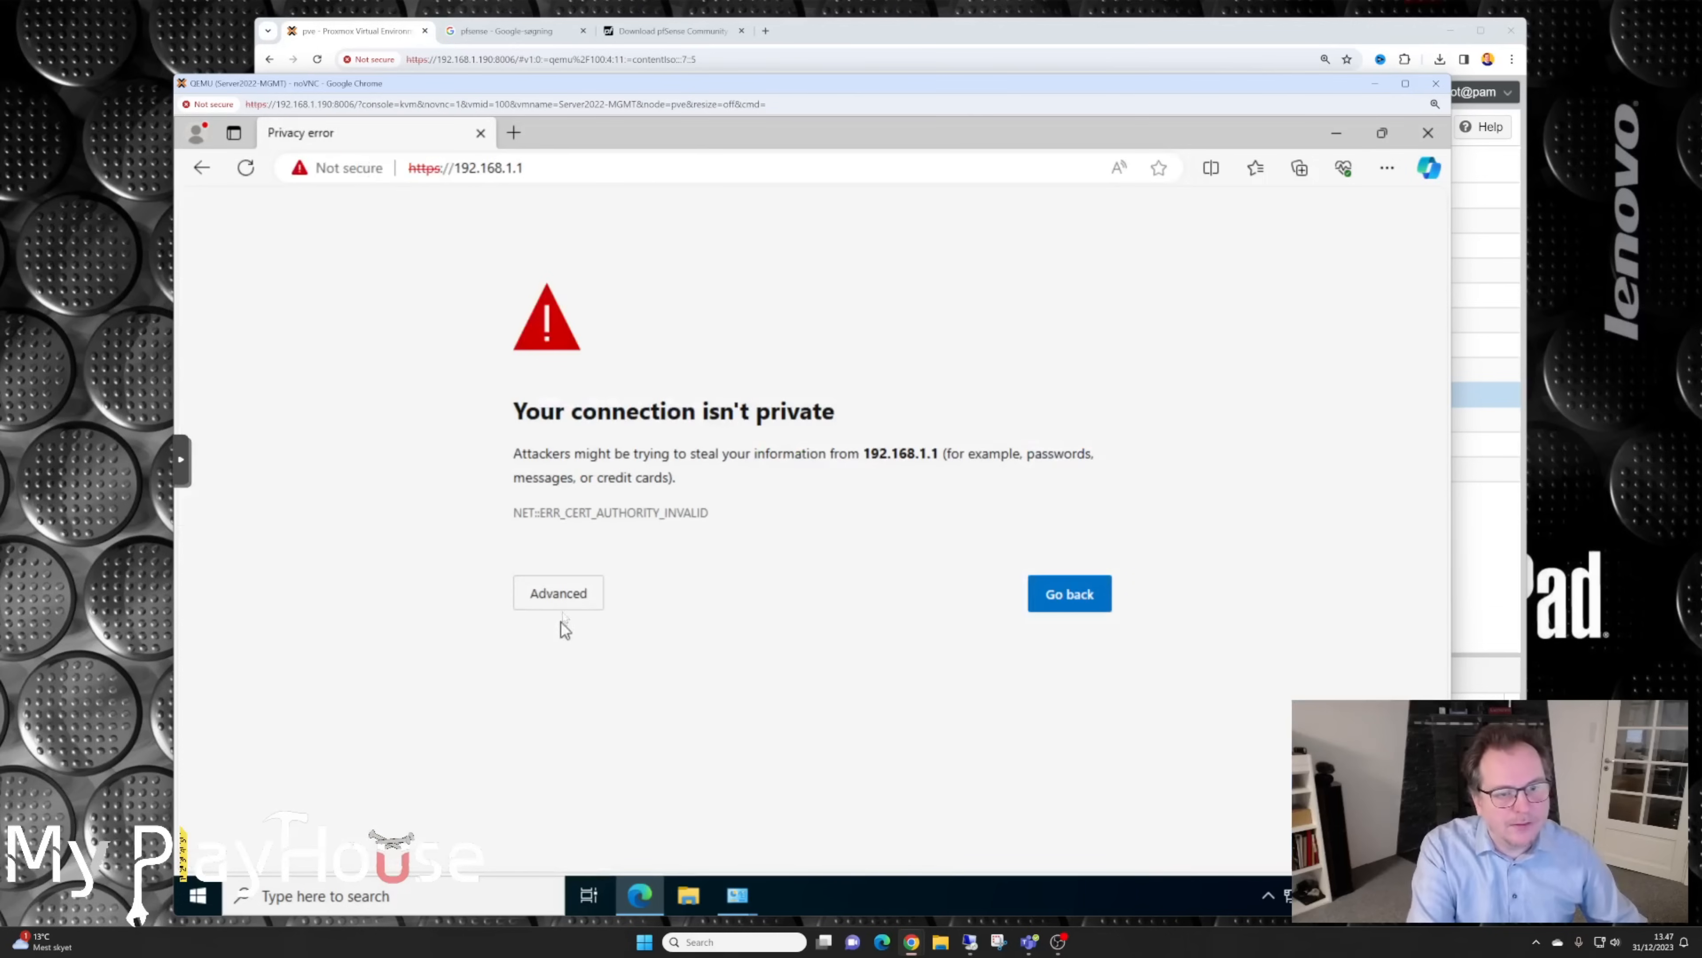
click(553, 596)
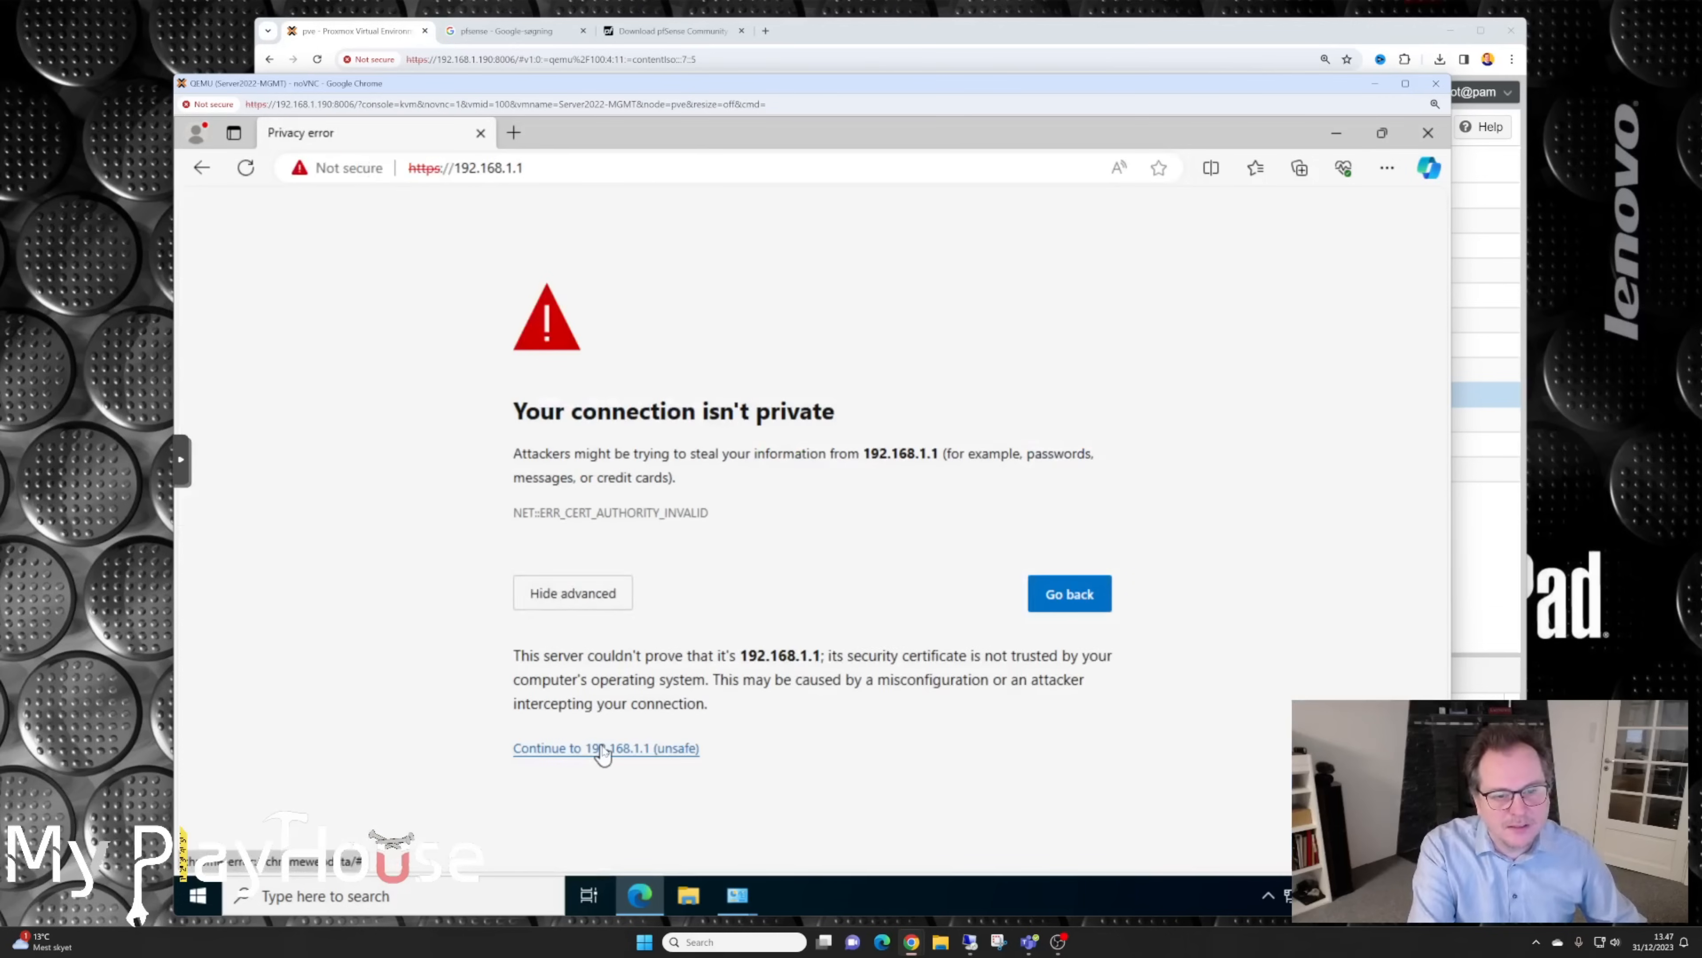
click(603, 748)
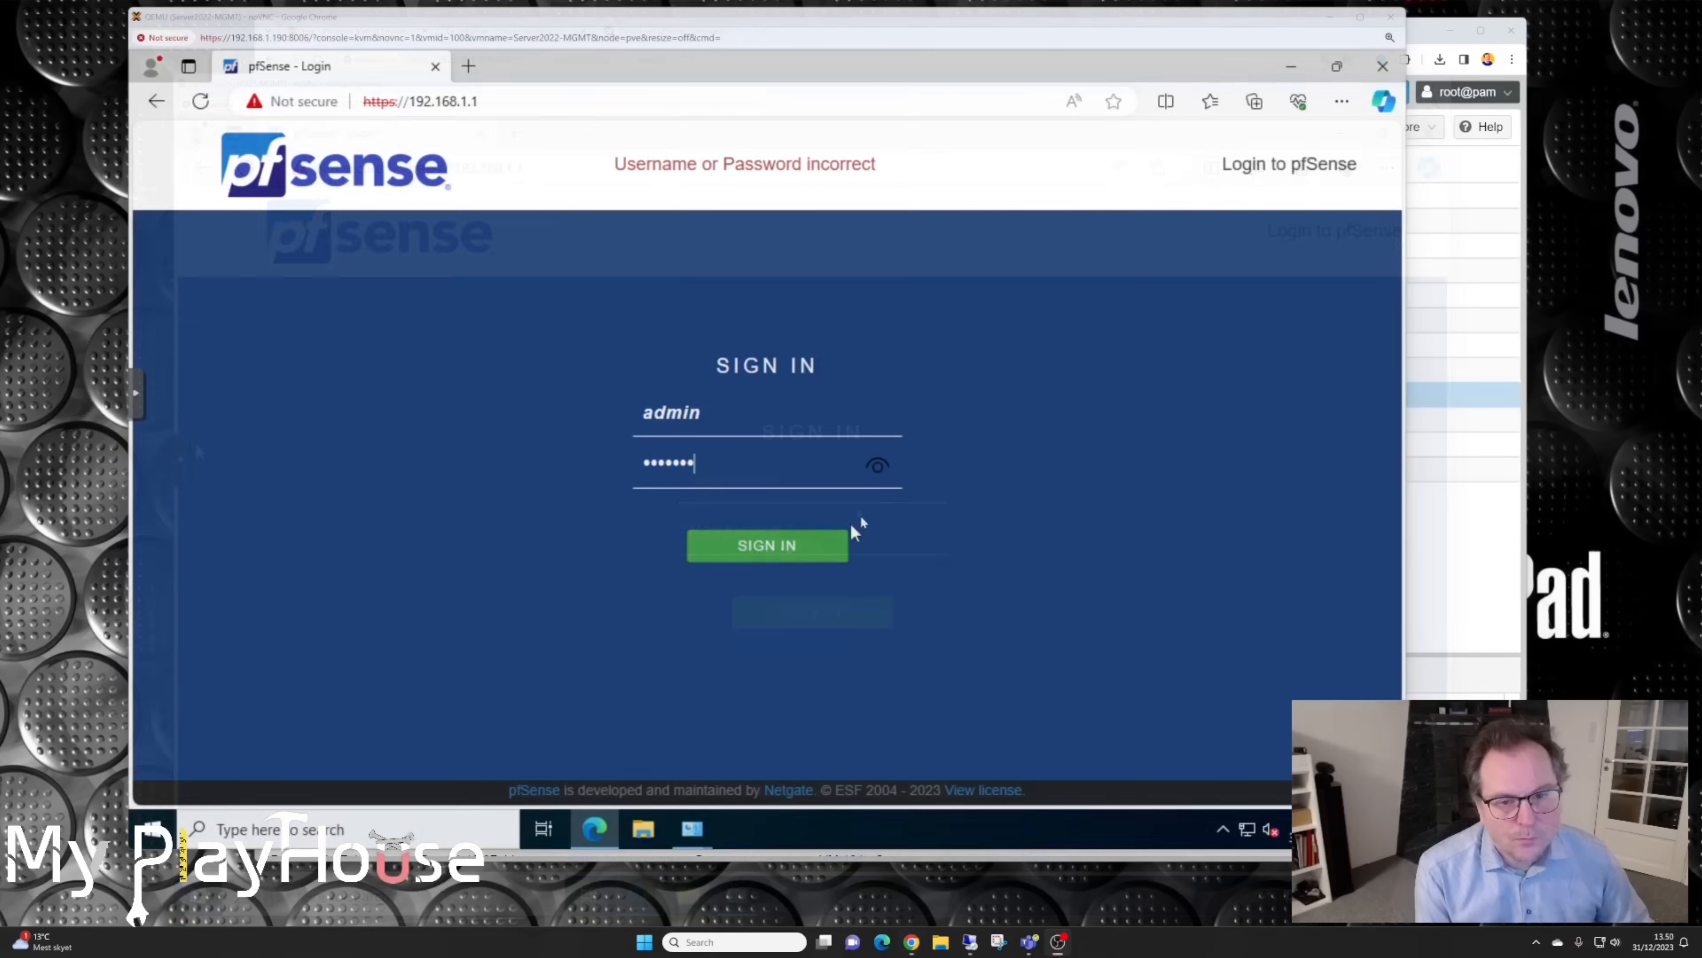
Step: Reveal the entered account password, sign in to pfSense as admin, and open the admin account's password change in the User Manager
click(878, 470)
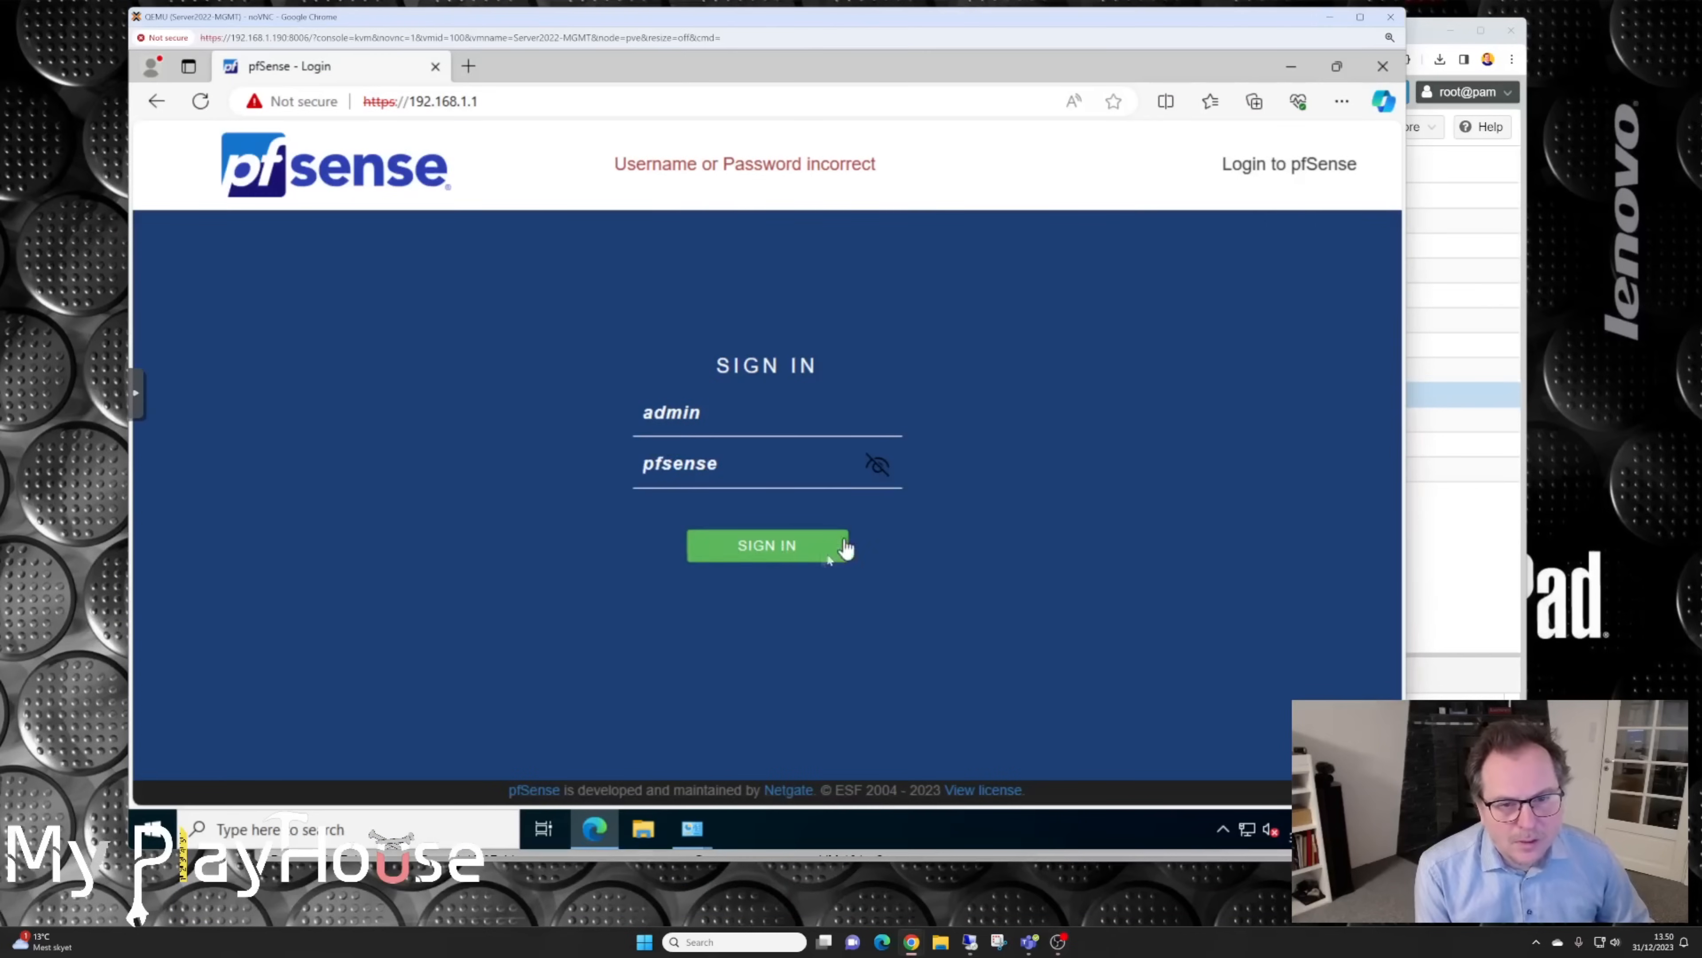
click(765, 546)
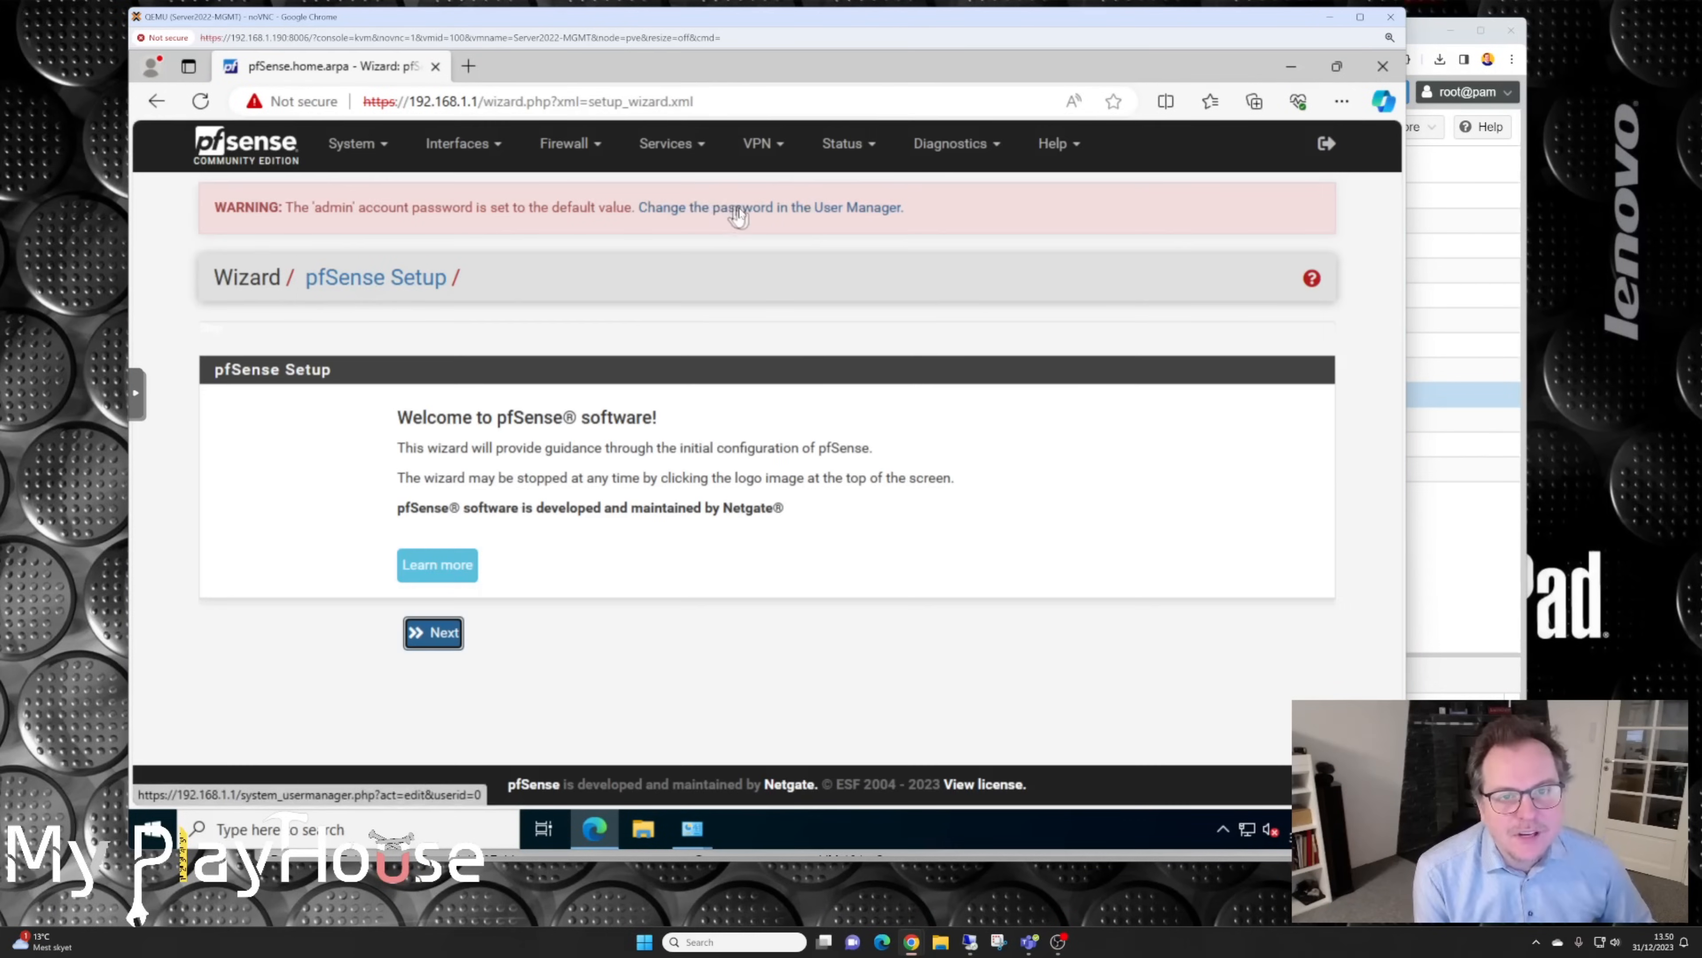
click(739, 209)
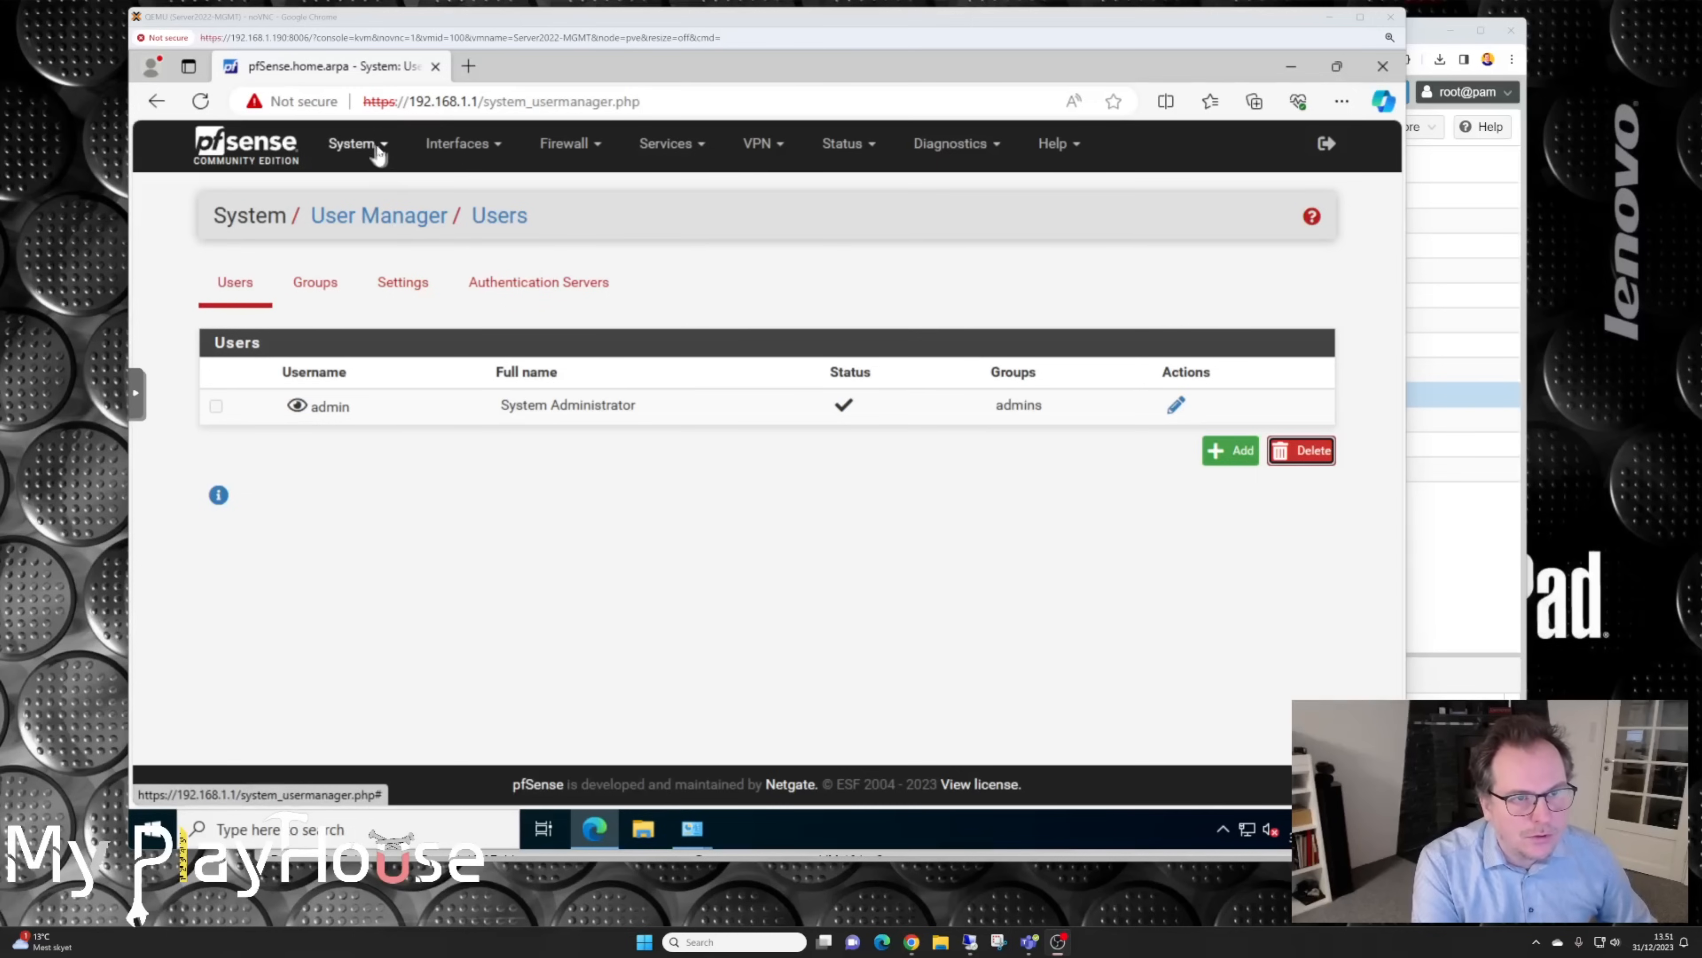
Step: Go to the pfSense dashboard, accept the copyright and license notice, and dismiss the user survey message
click(367, 148)
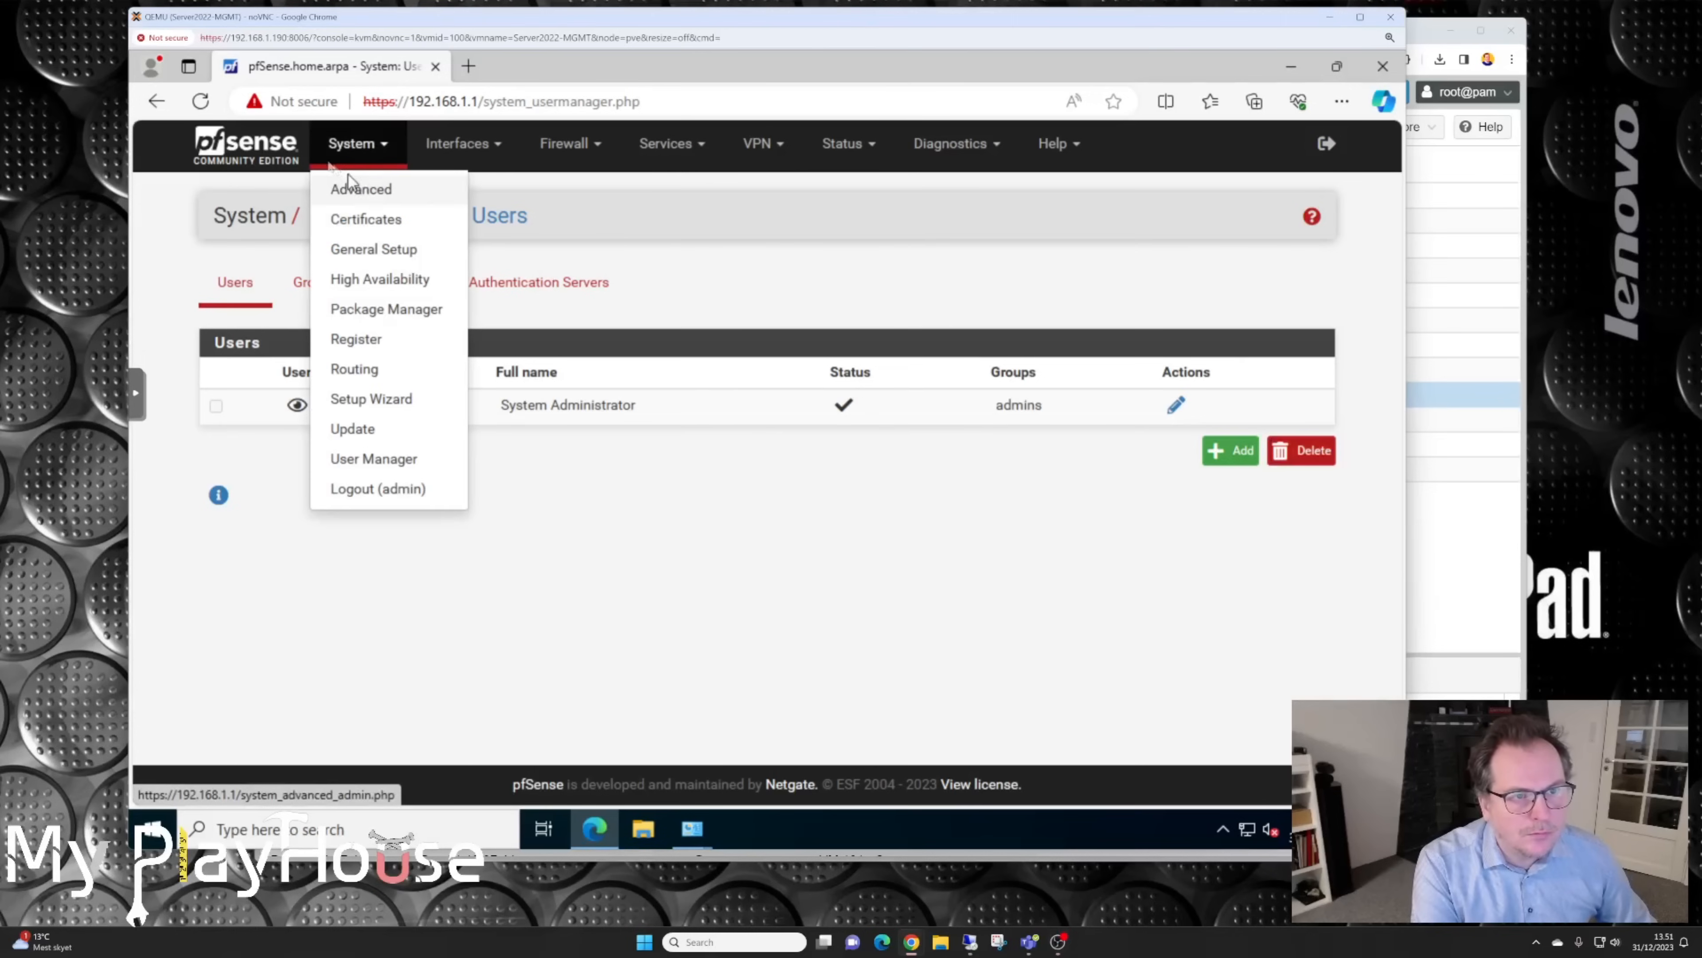
click(272, 159)
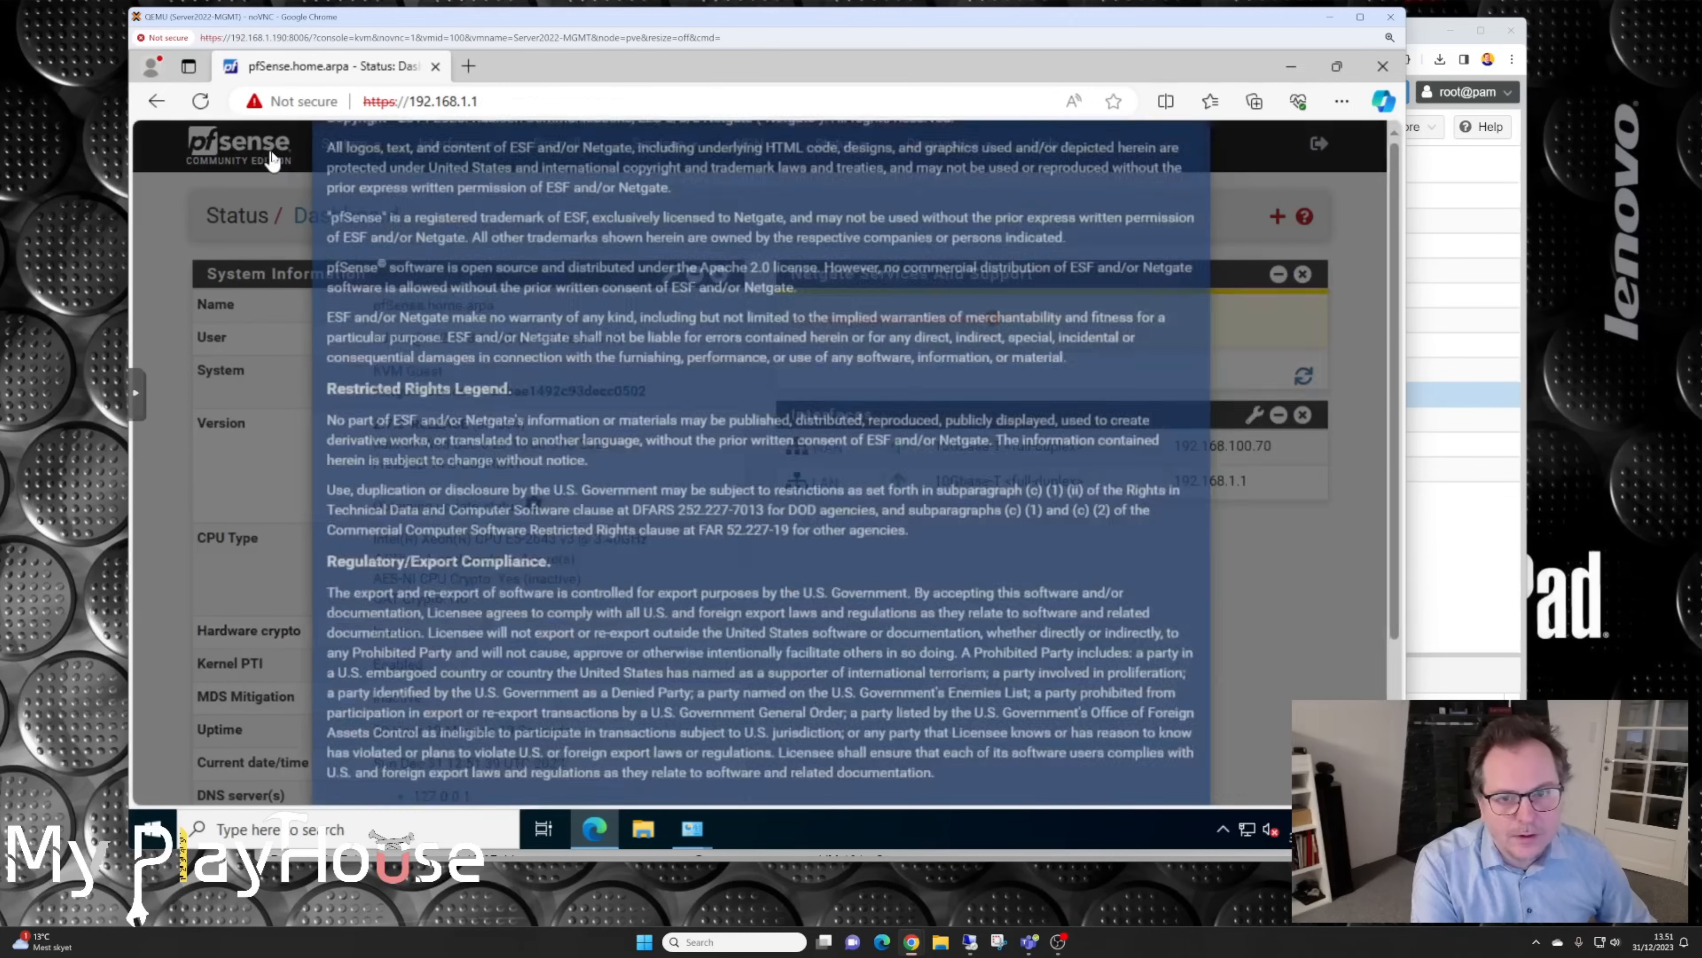
scroll(656, 495, down, 3)
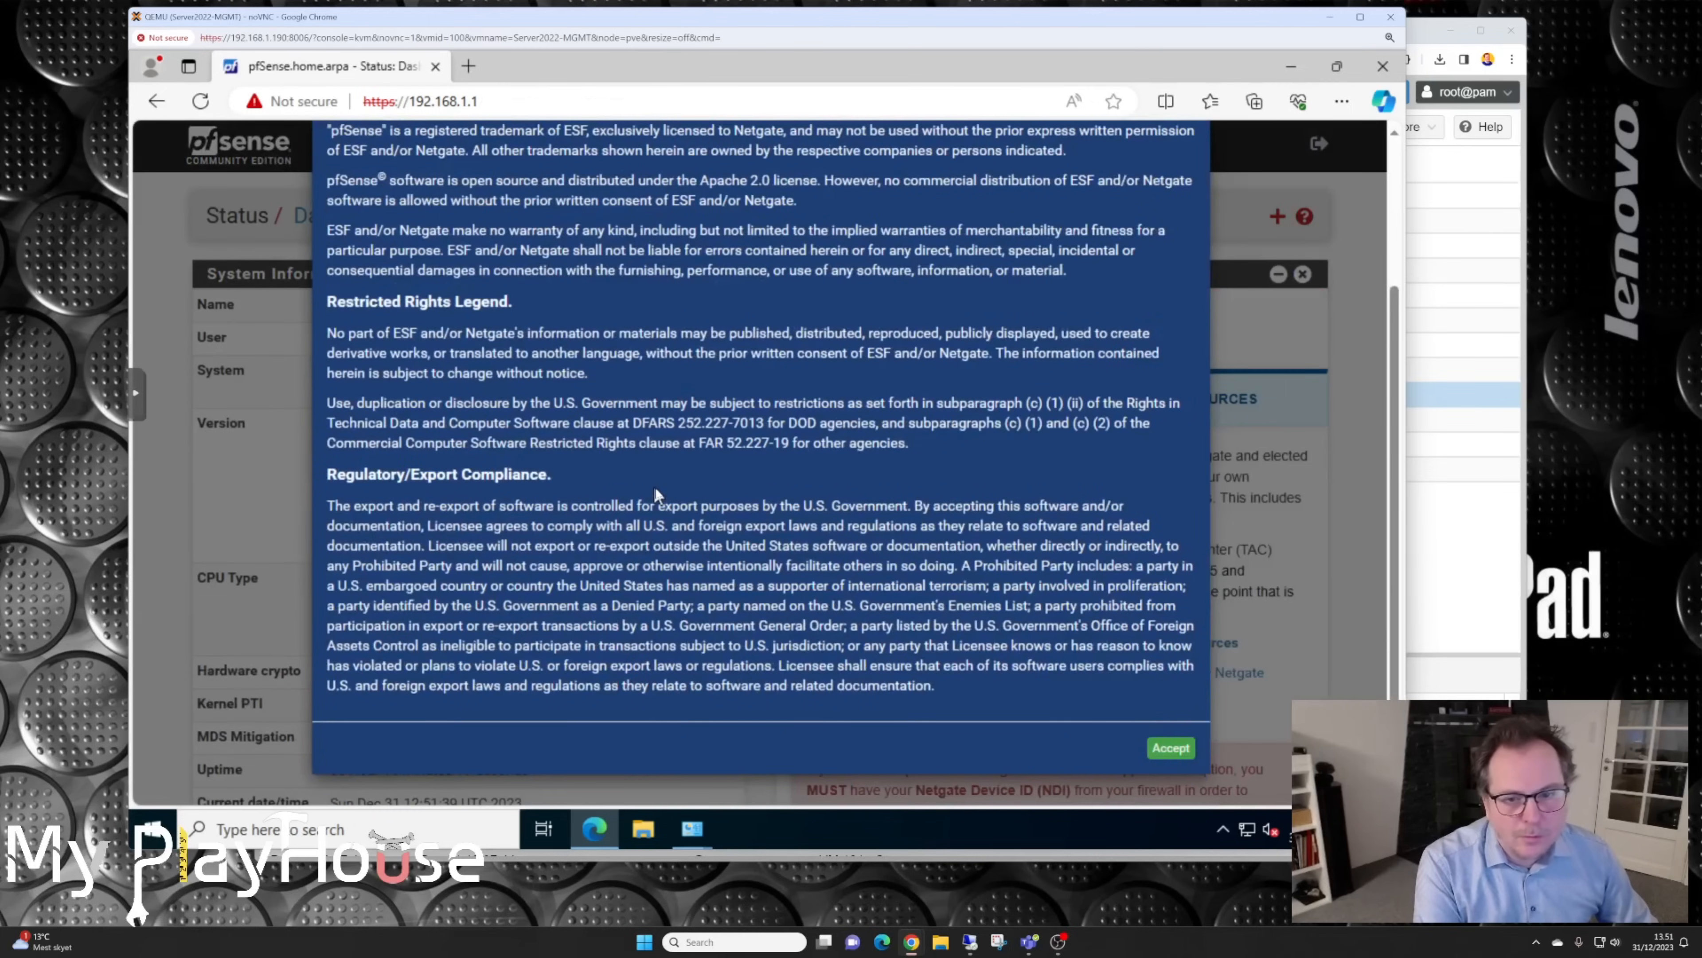
click(1172, 749)
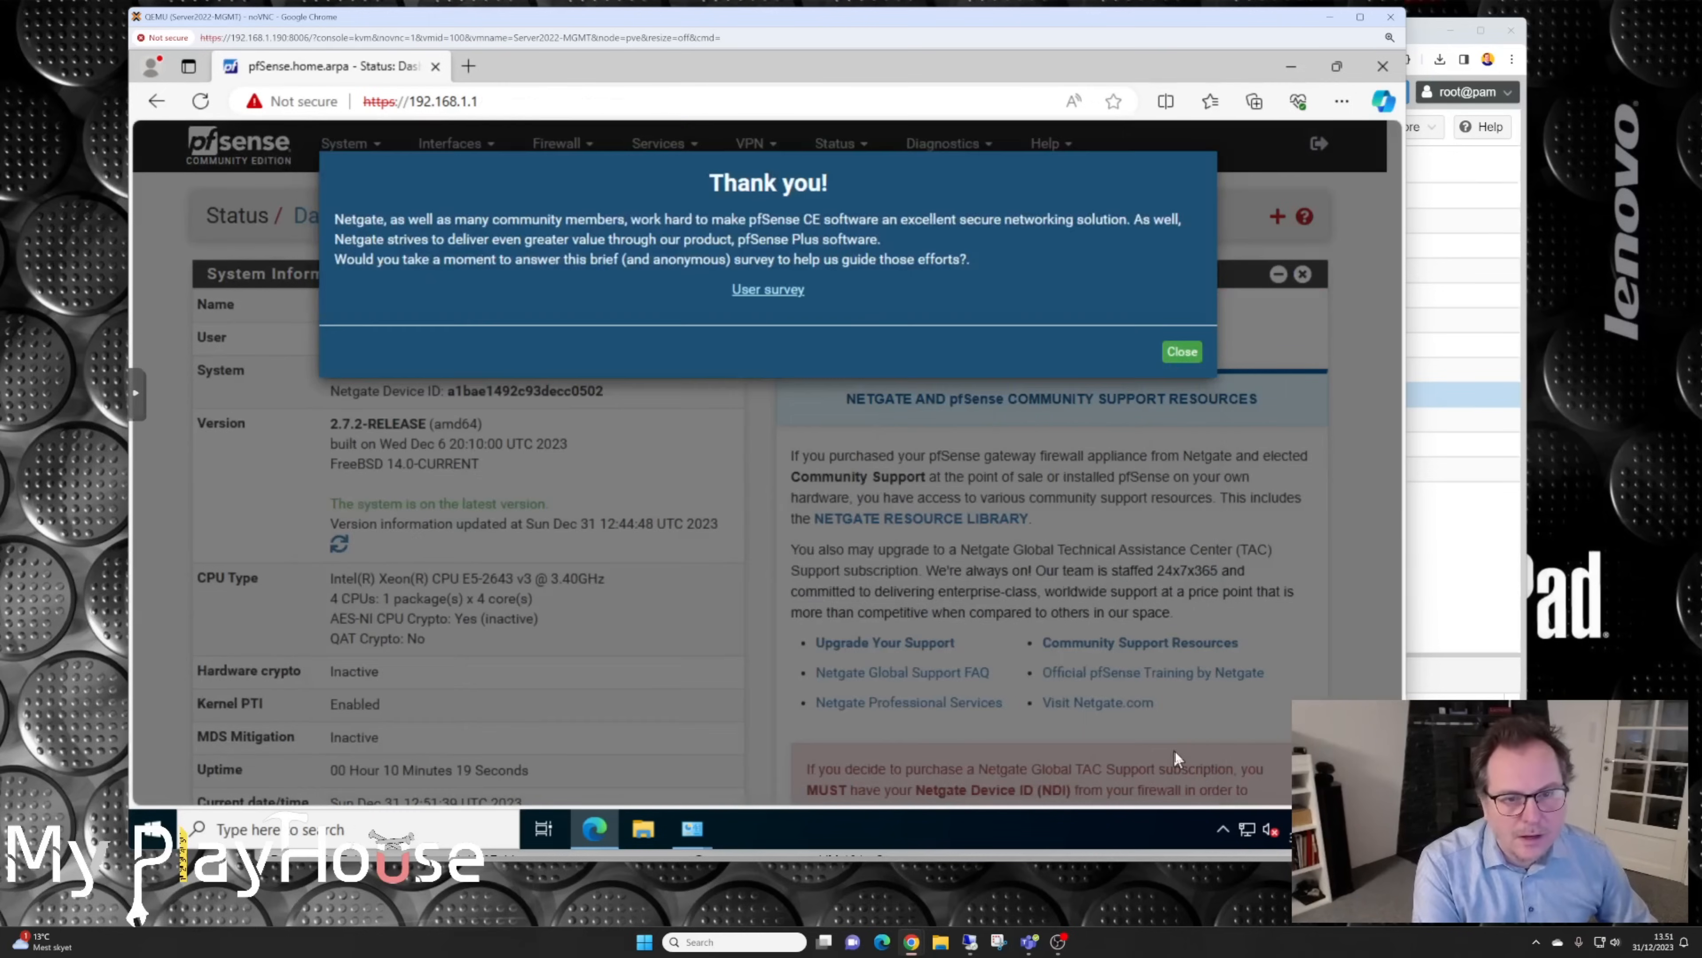
click(1182, 351)
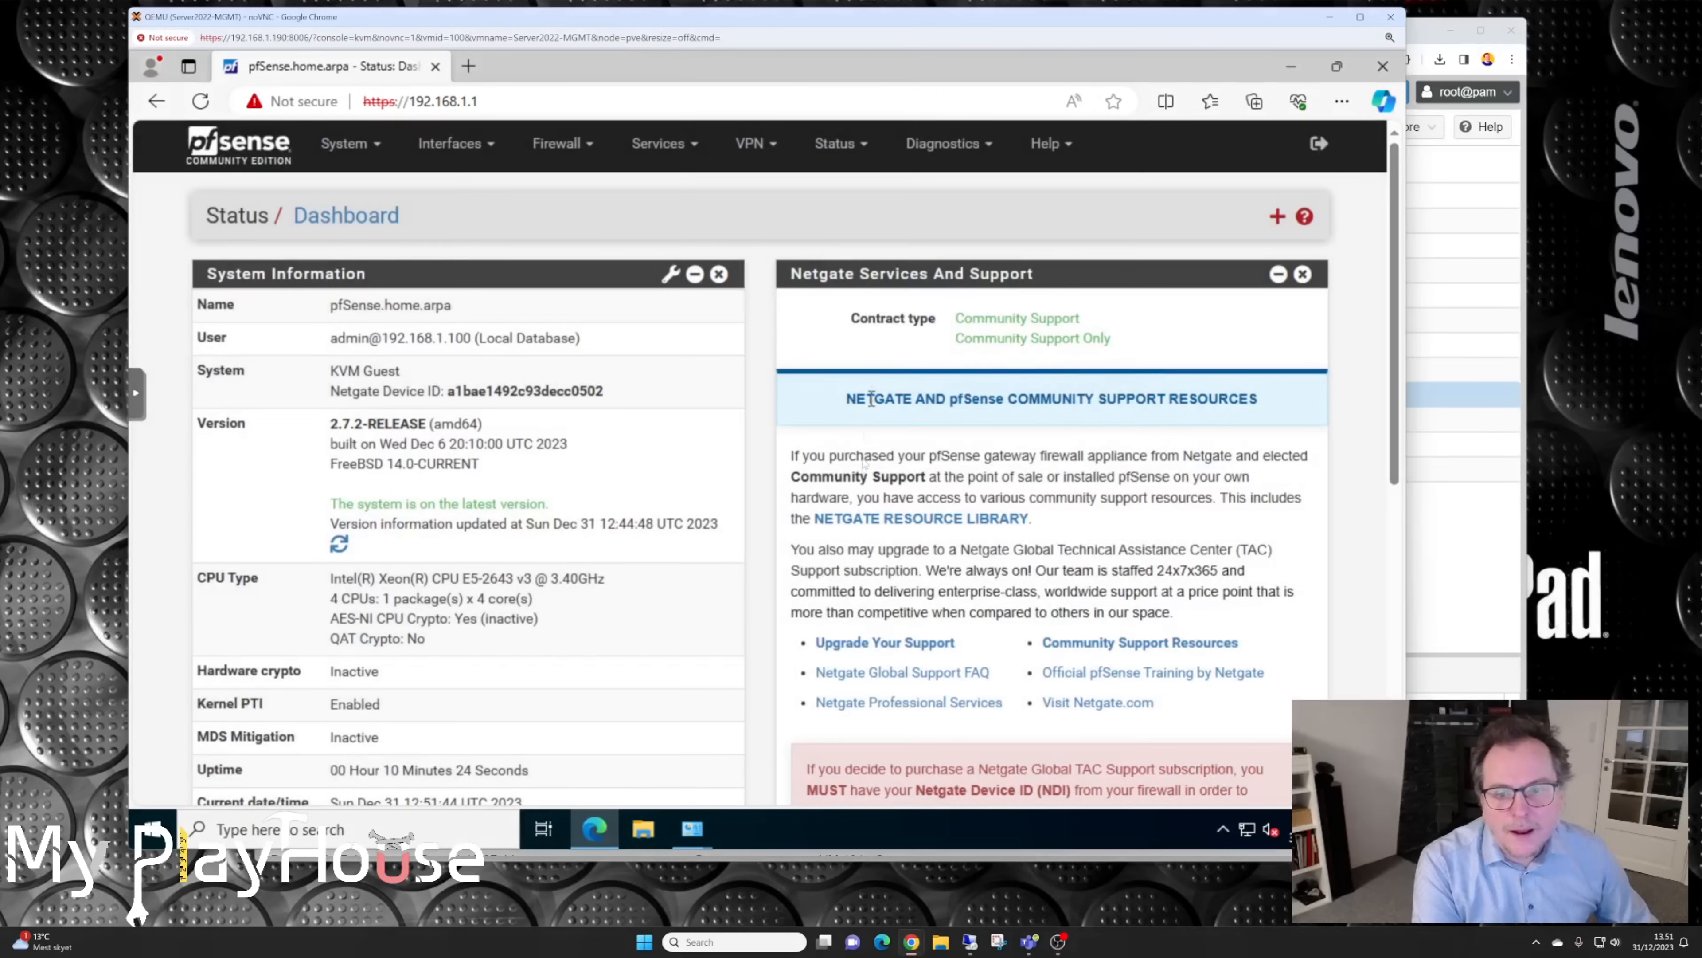
Step: Examine the dashboard's system information and the WAN and LAN entries under Interfaces
scroll(860, 494, down, 2)
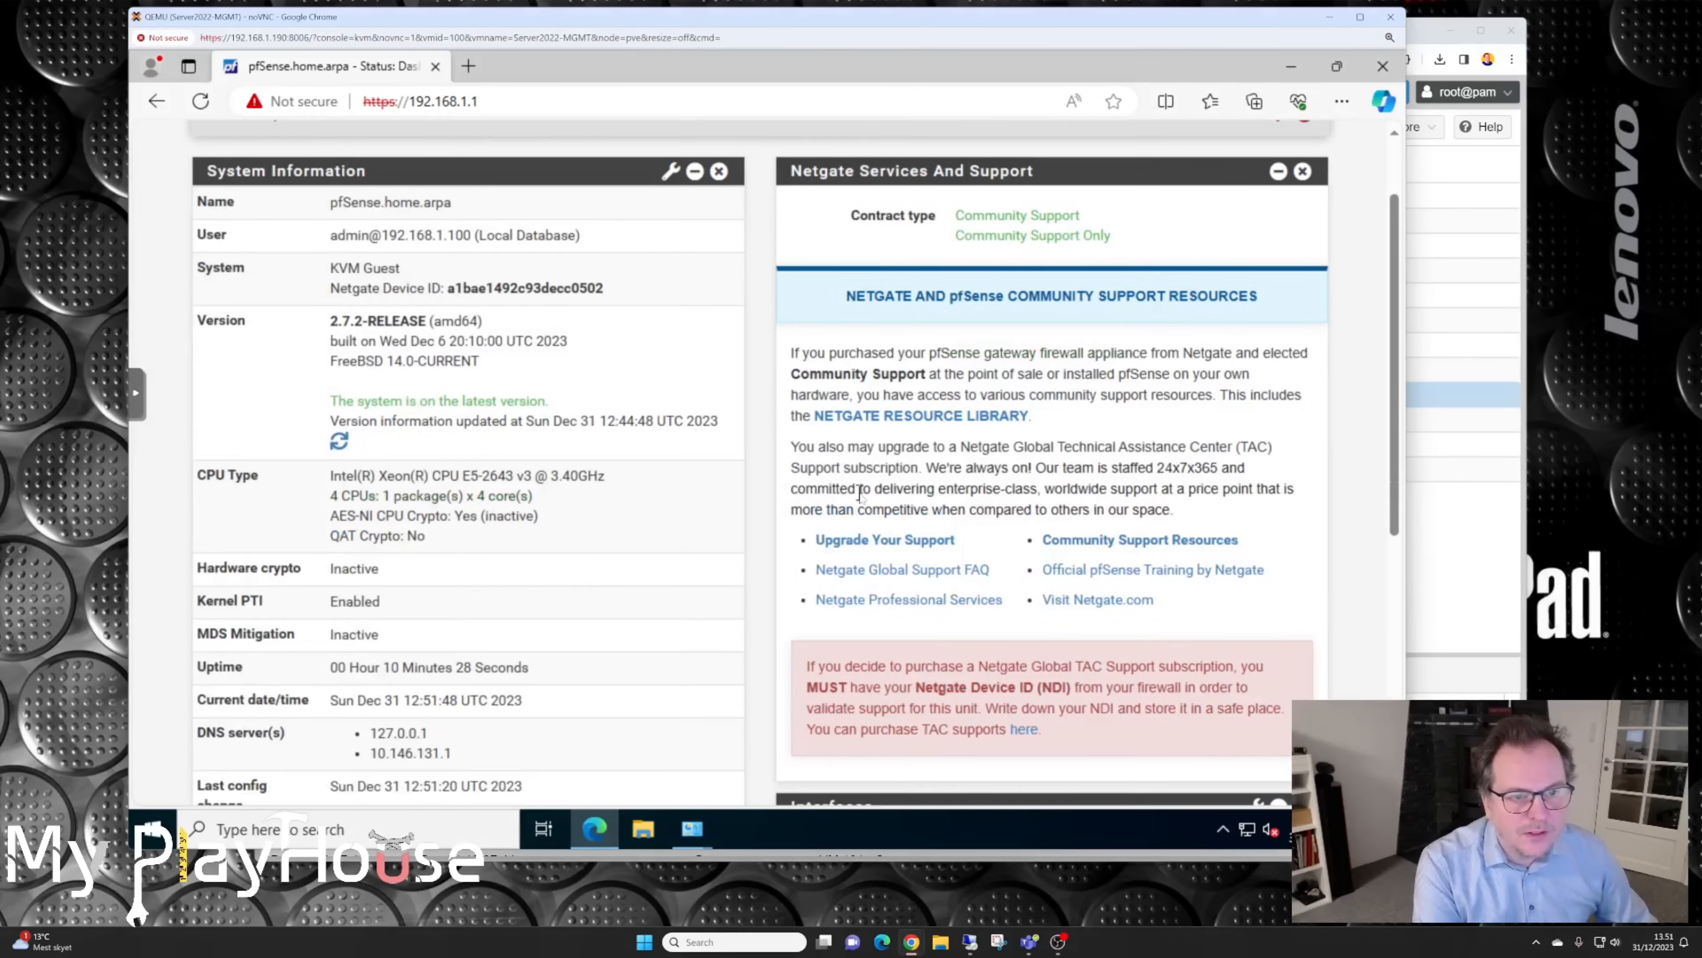
scroll(860, 494, down, 10)
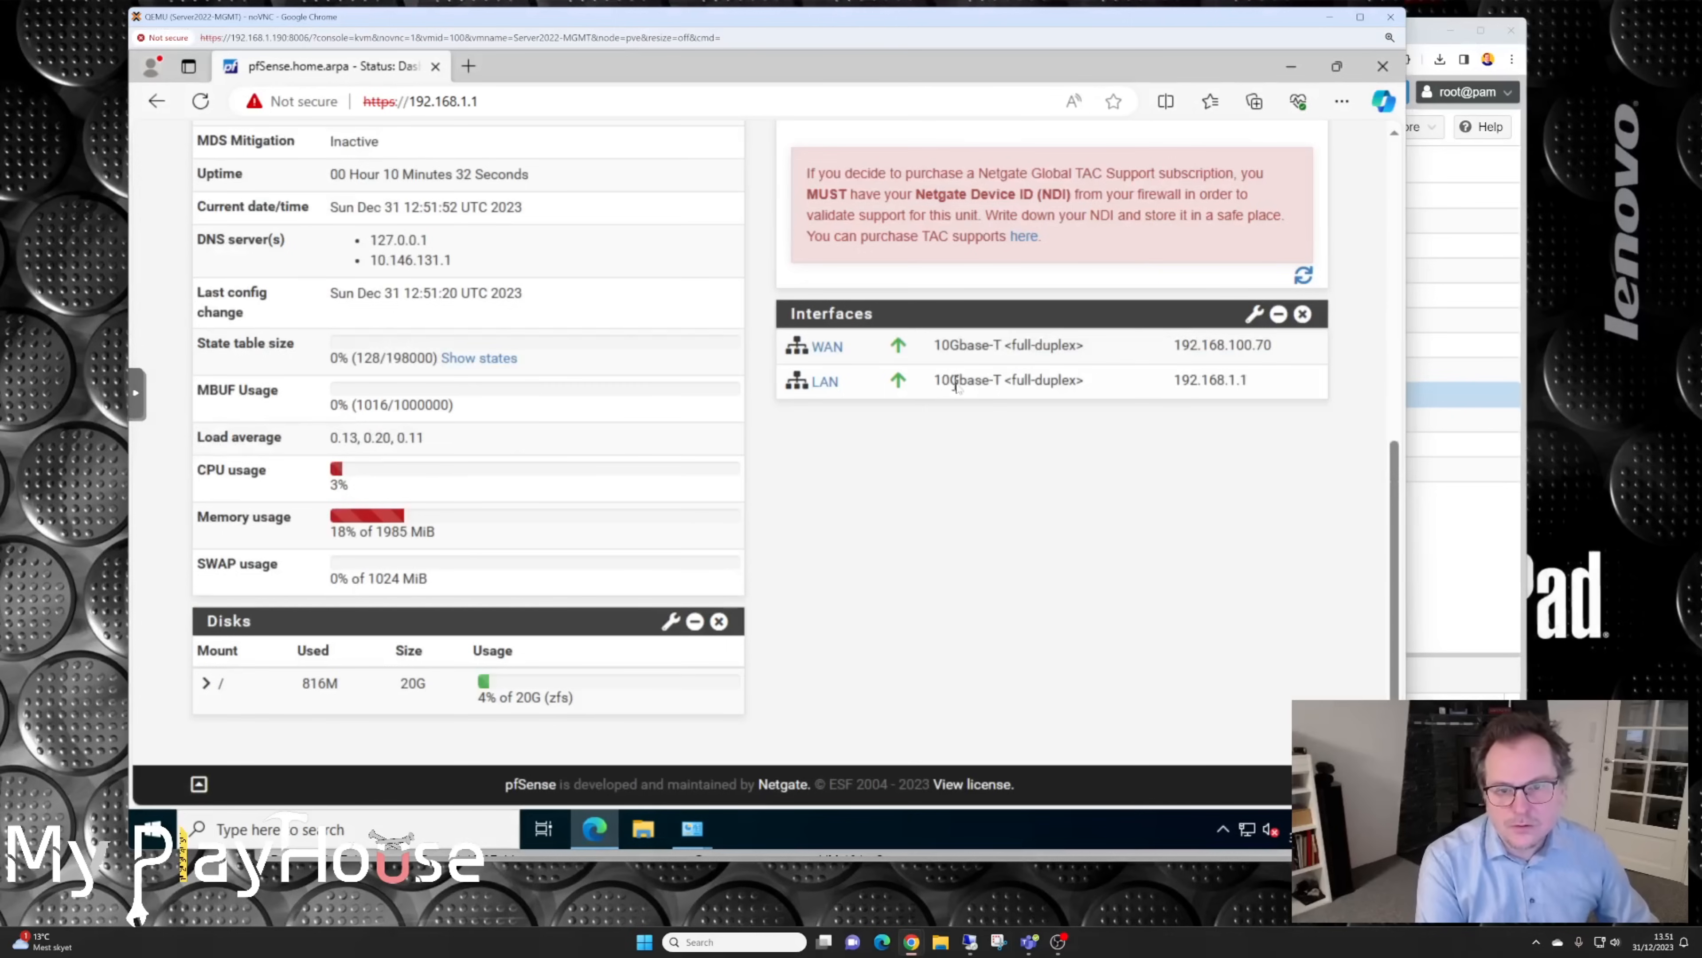
drag(1276, 348, 816, 355)
click(1282, 392)
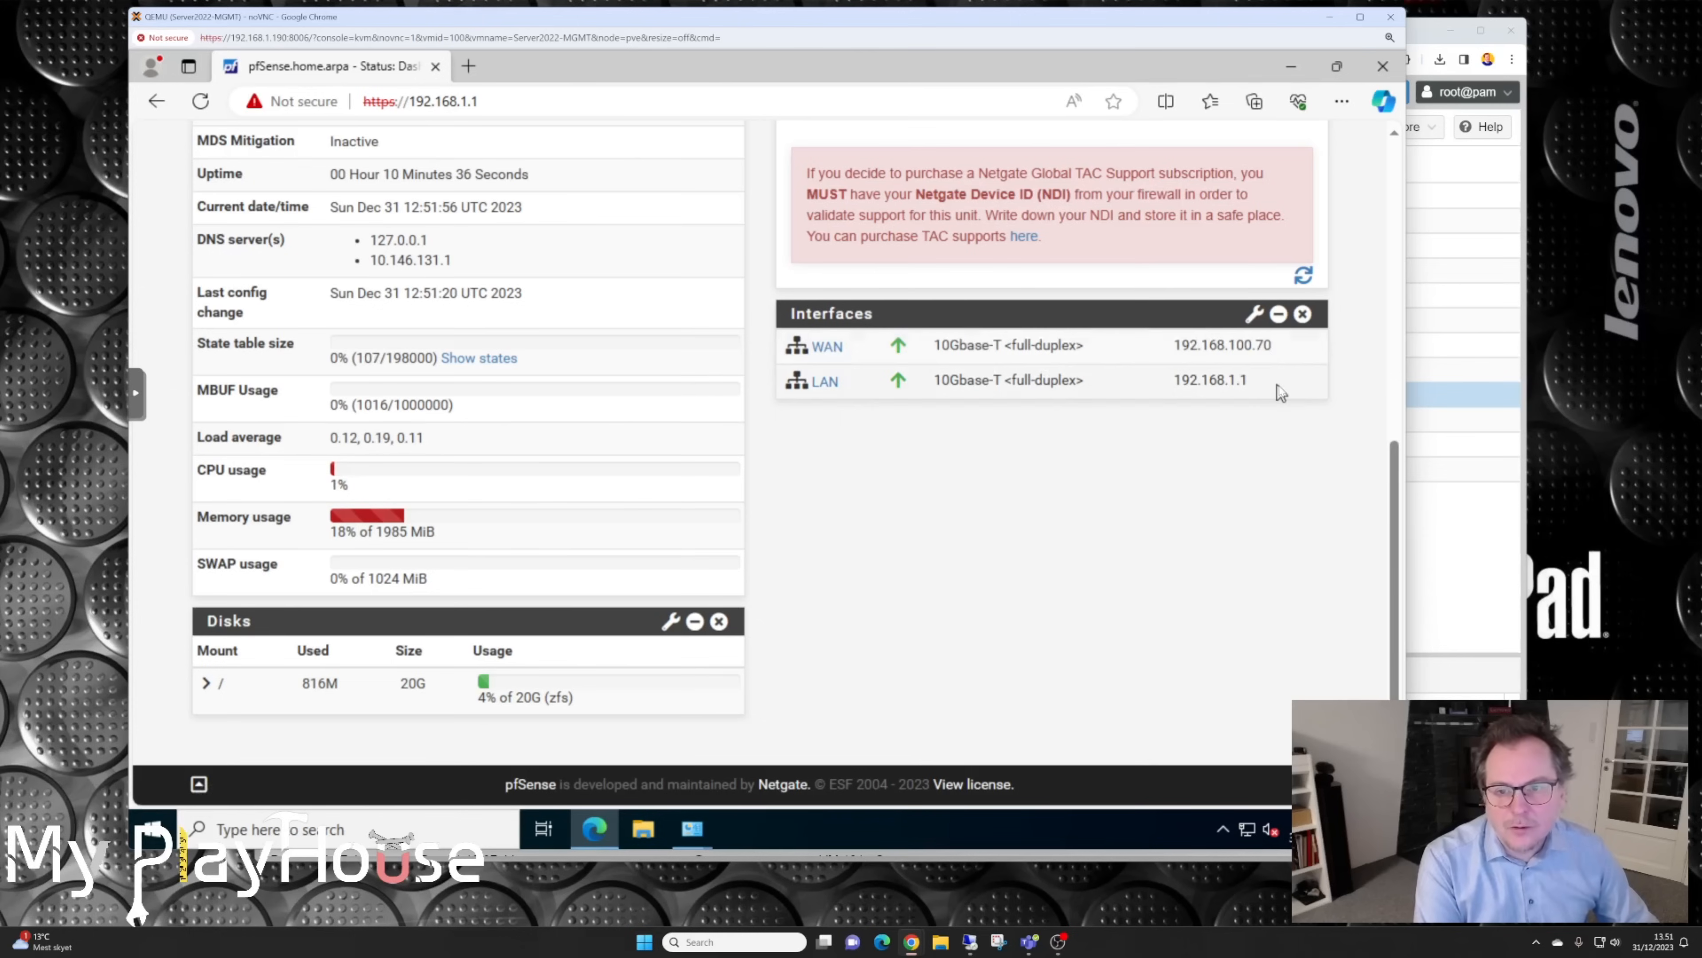
drag(1277, 388, 904, 390)
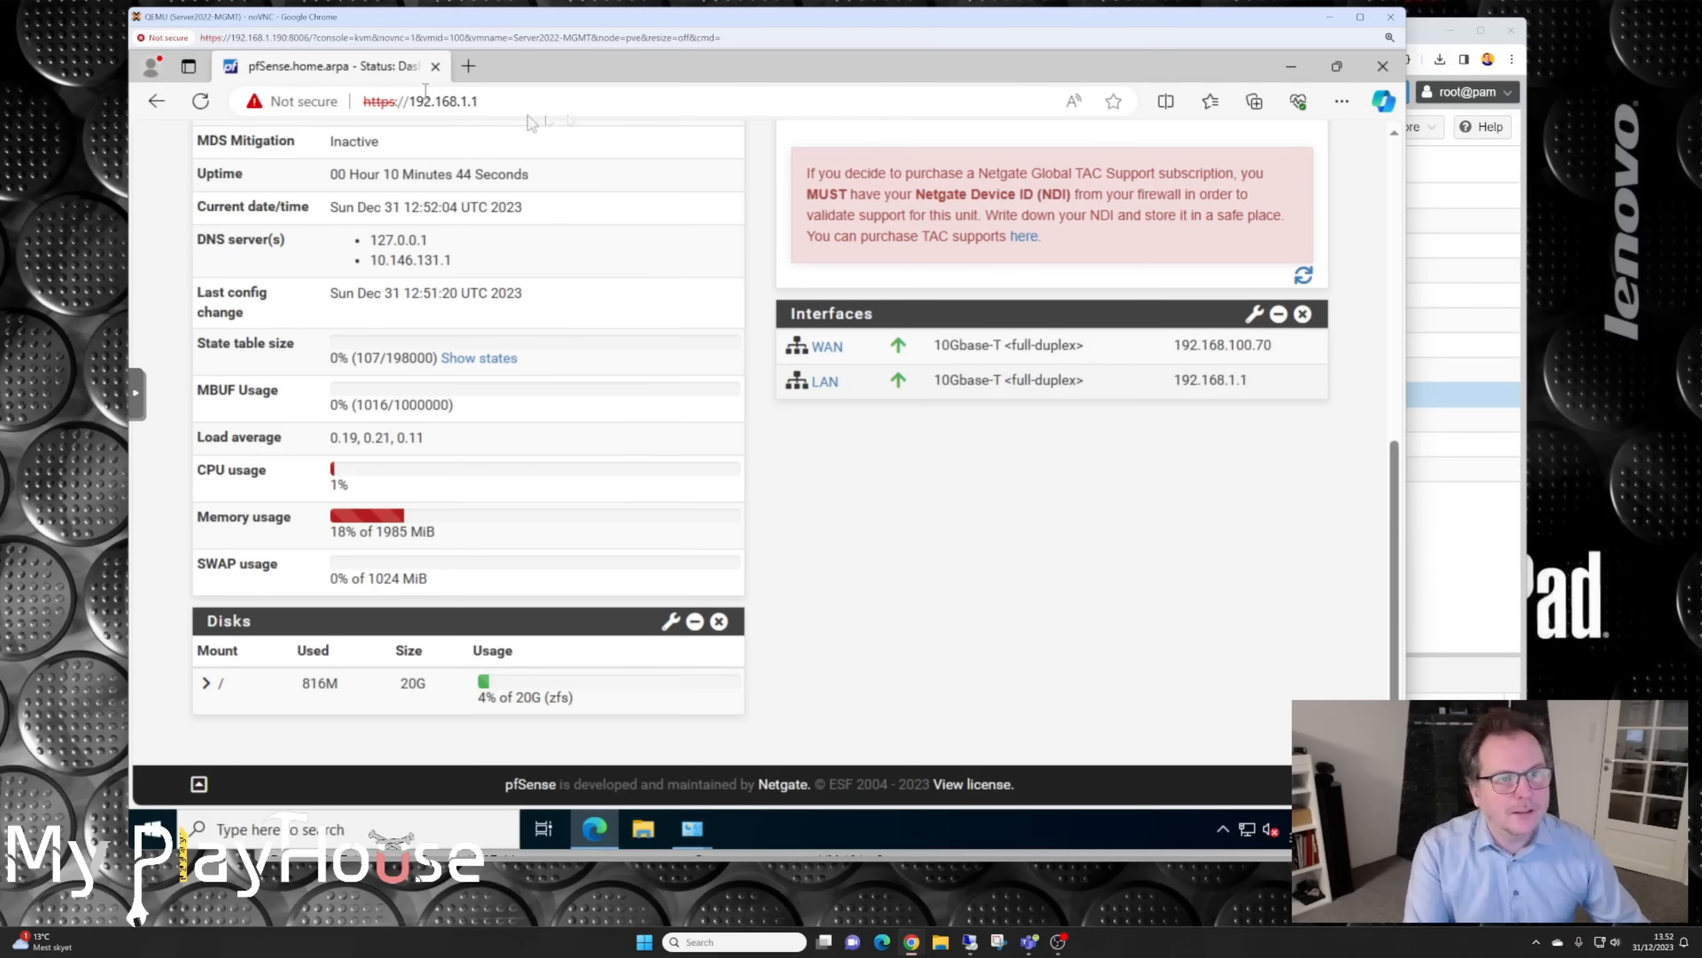
Step: Open eBay in a new browser tab to test internet access through the firewall, and decline all cookies
click(469, 74)
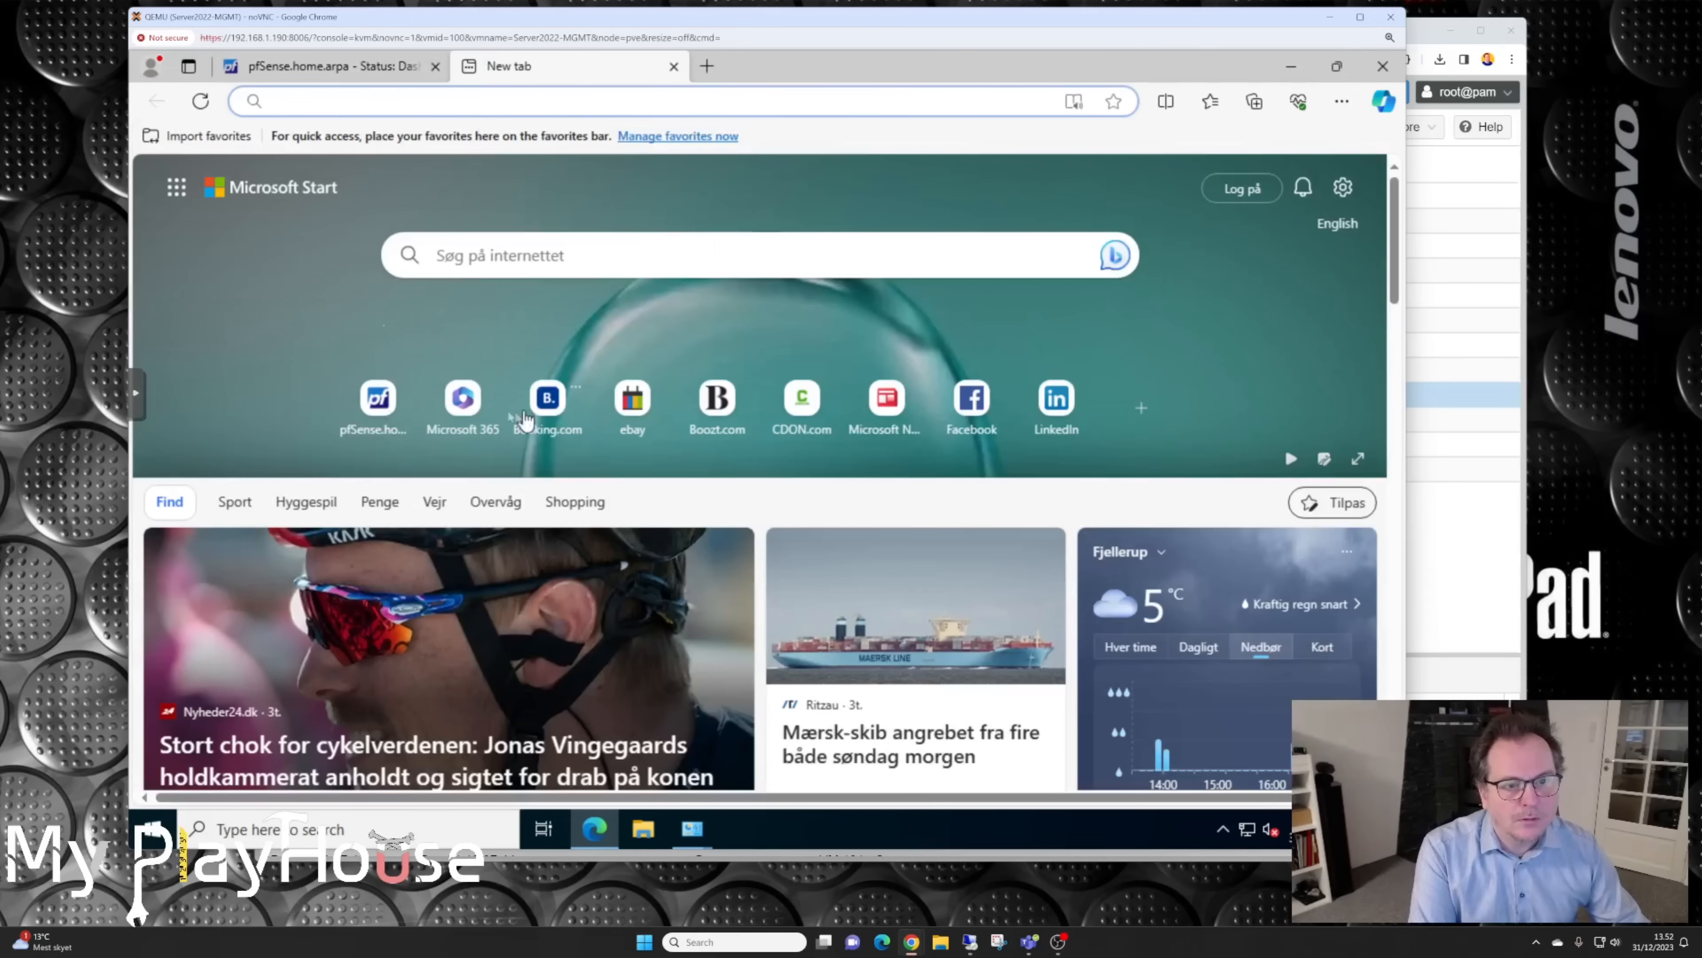
click(618, 421)
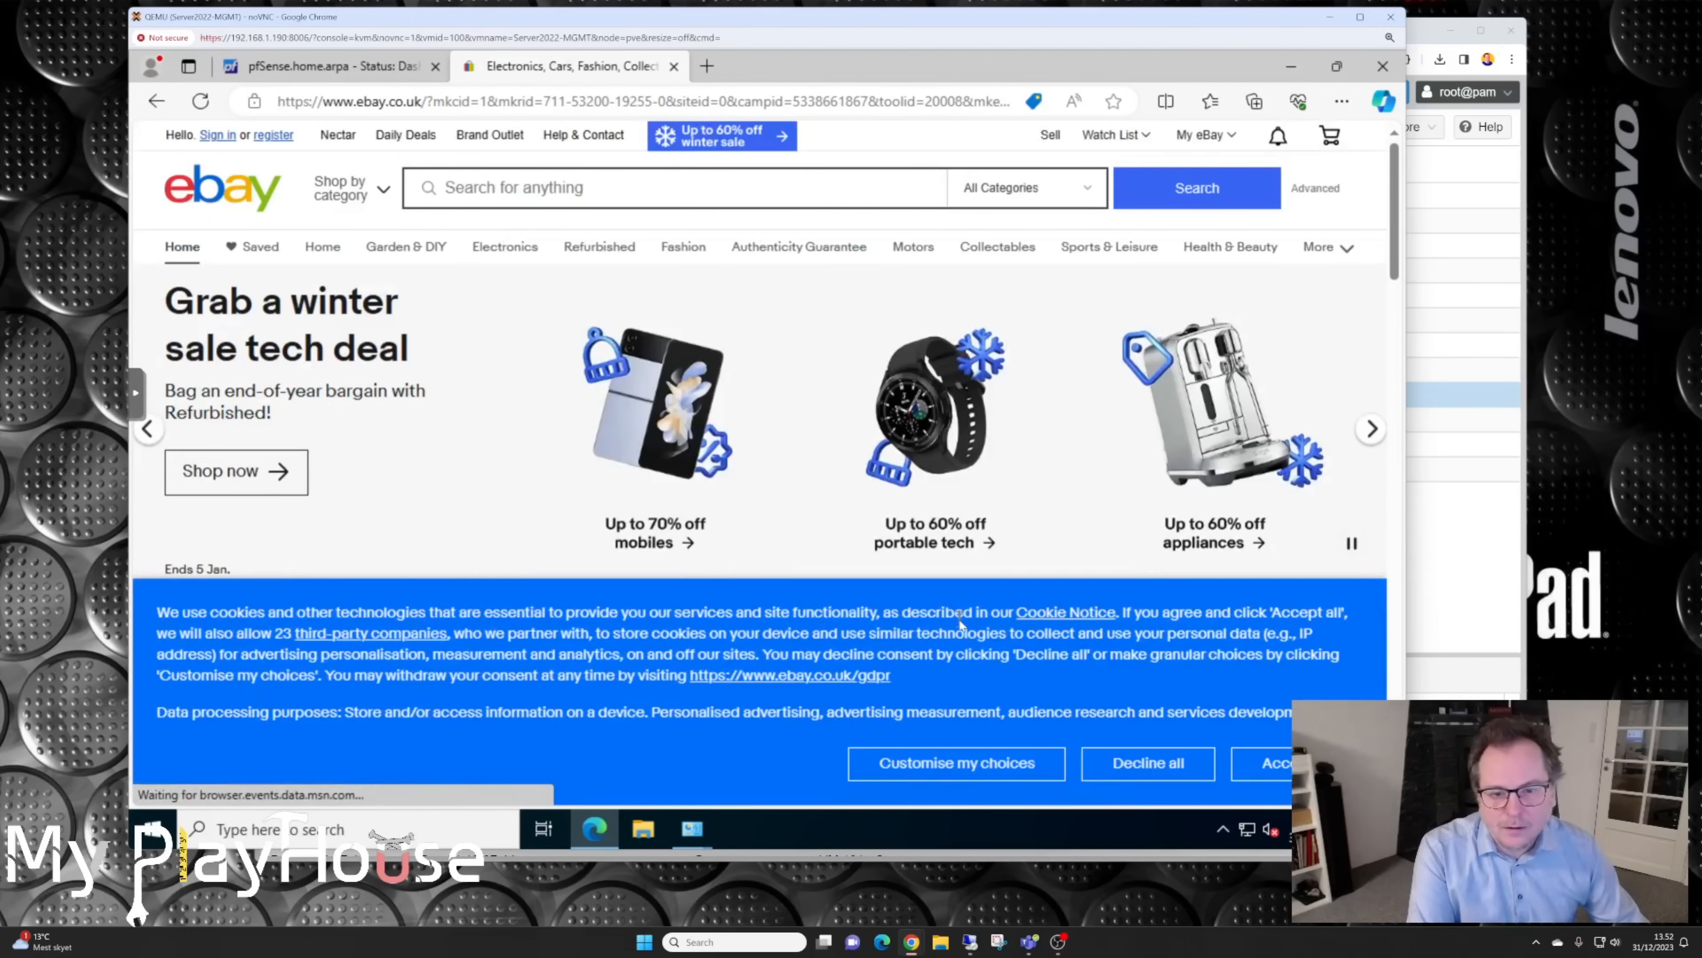
scroll(912, 565, down, 3)
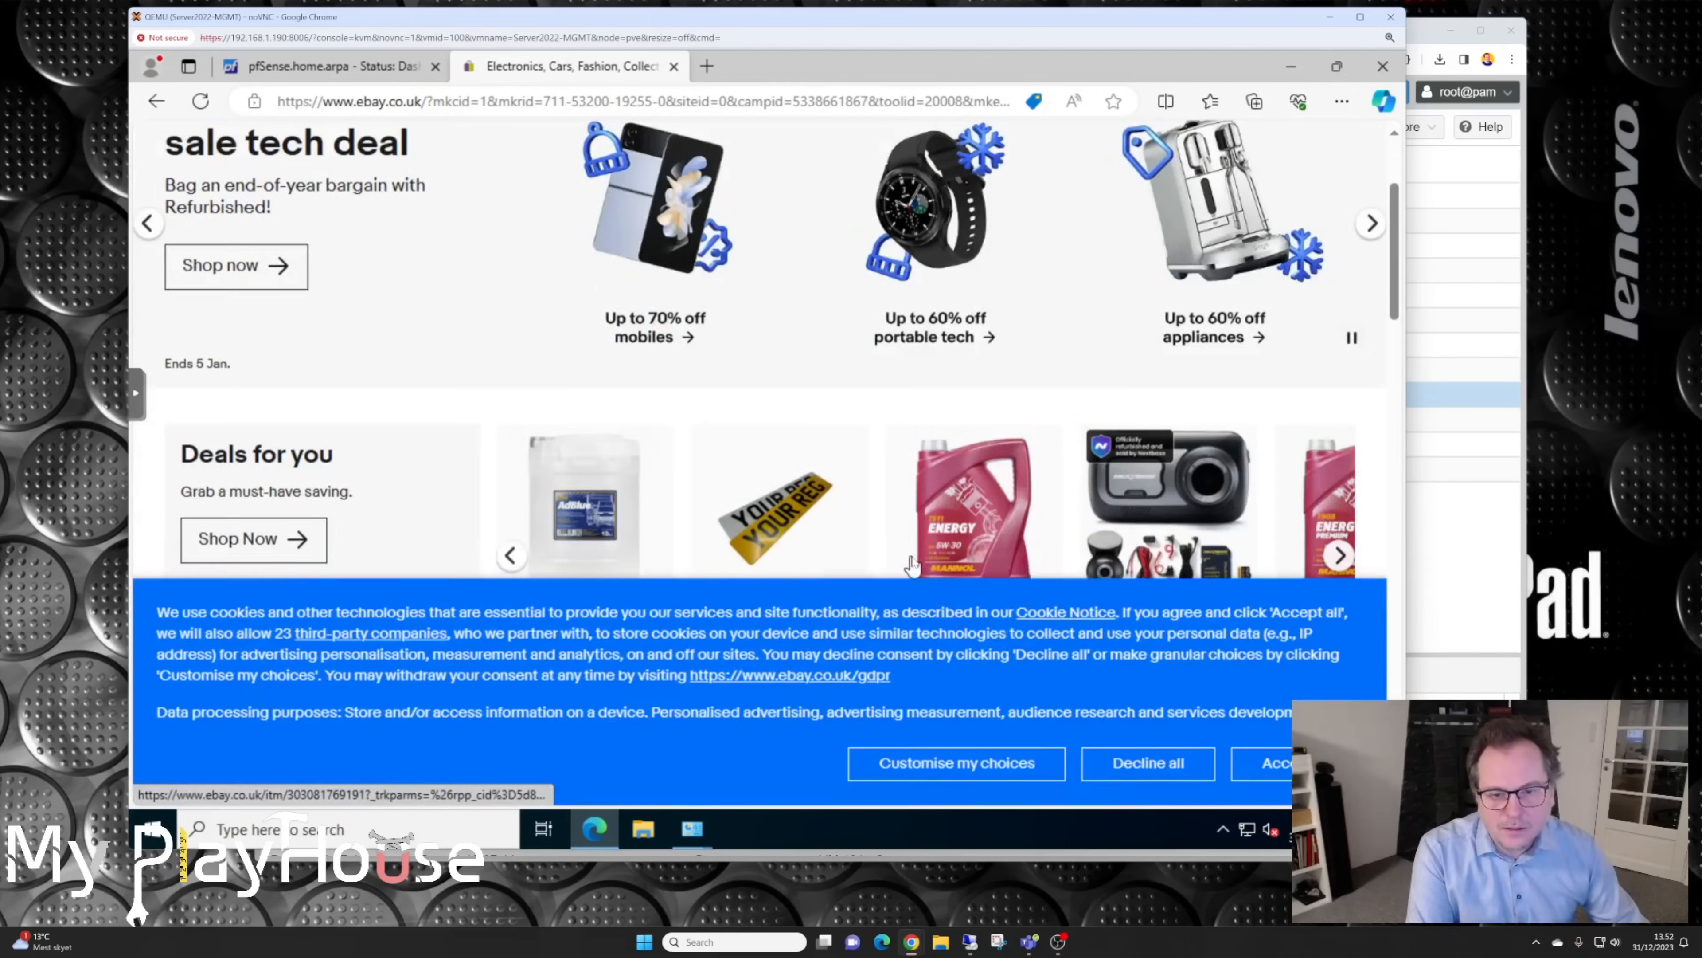
click(1147, 763)
Step: View the 5L Mannol ENERGY 5w30 engine oil listing, and close both eBay tabs
click(951, 566)
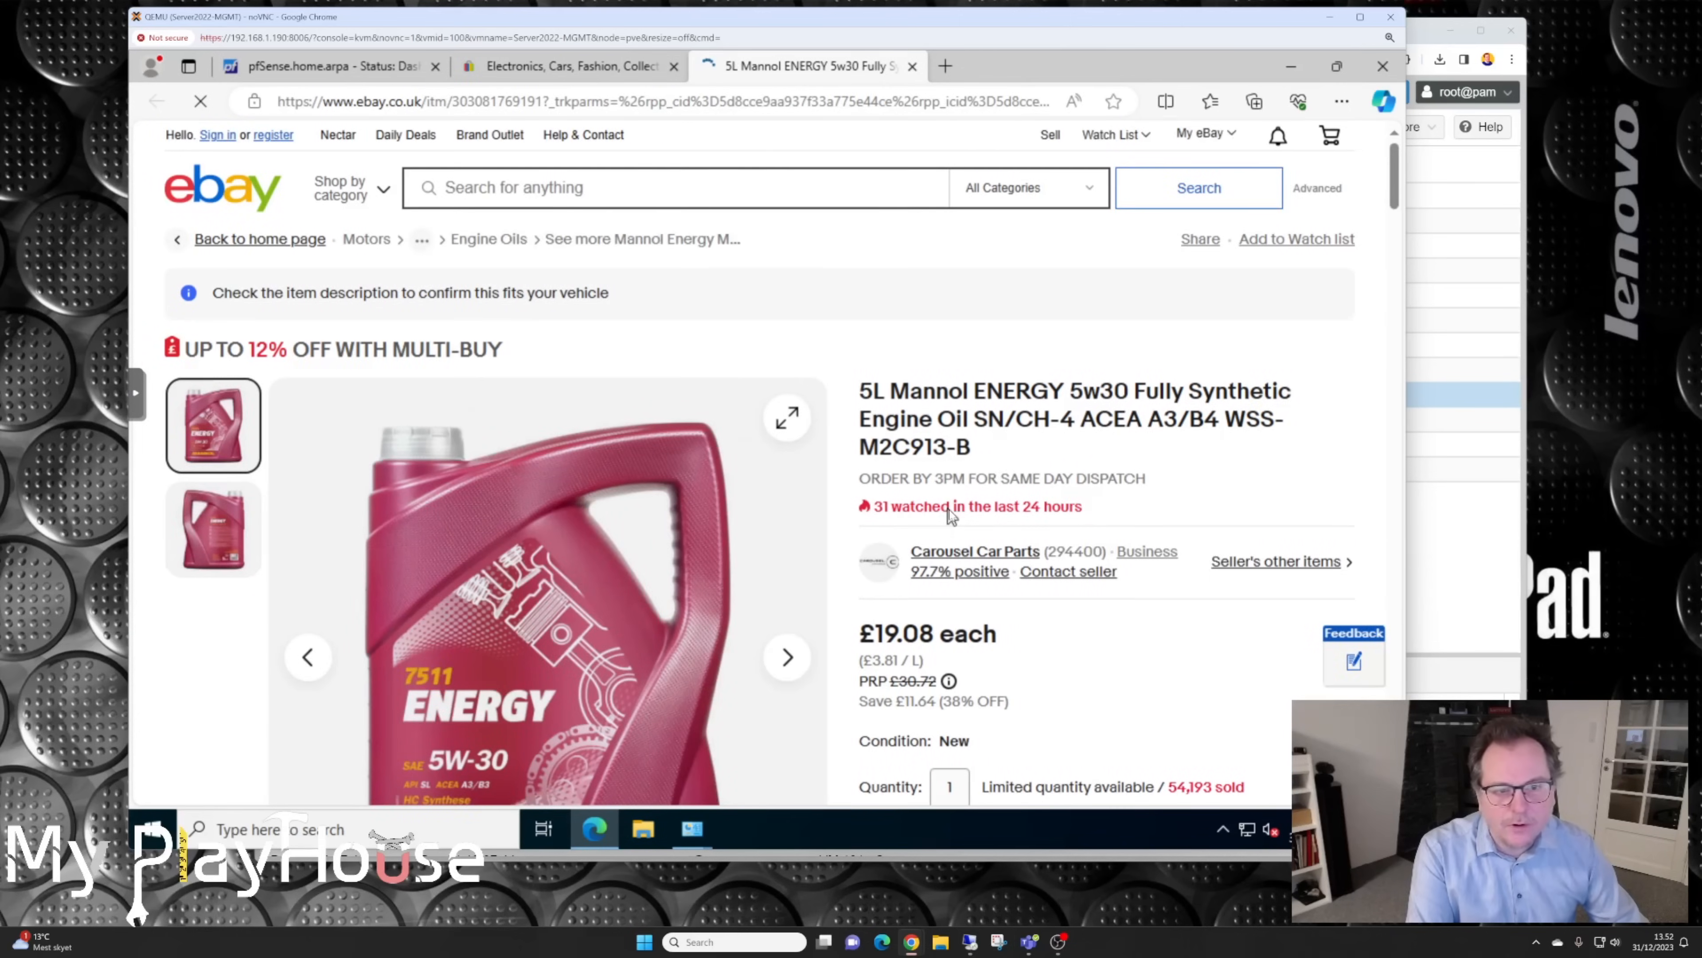
scroll(694, 555, down, 2)
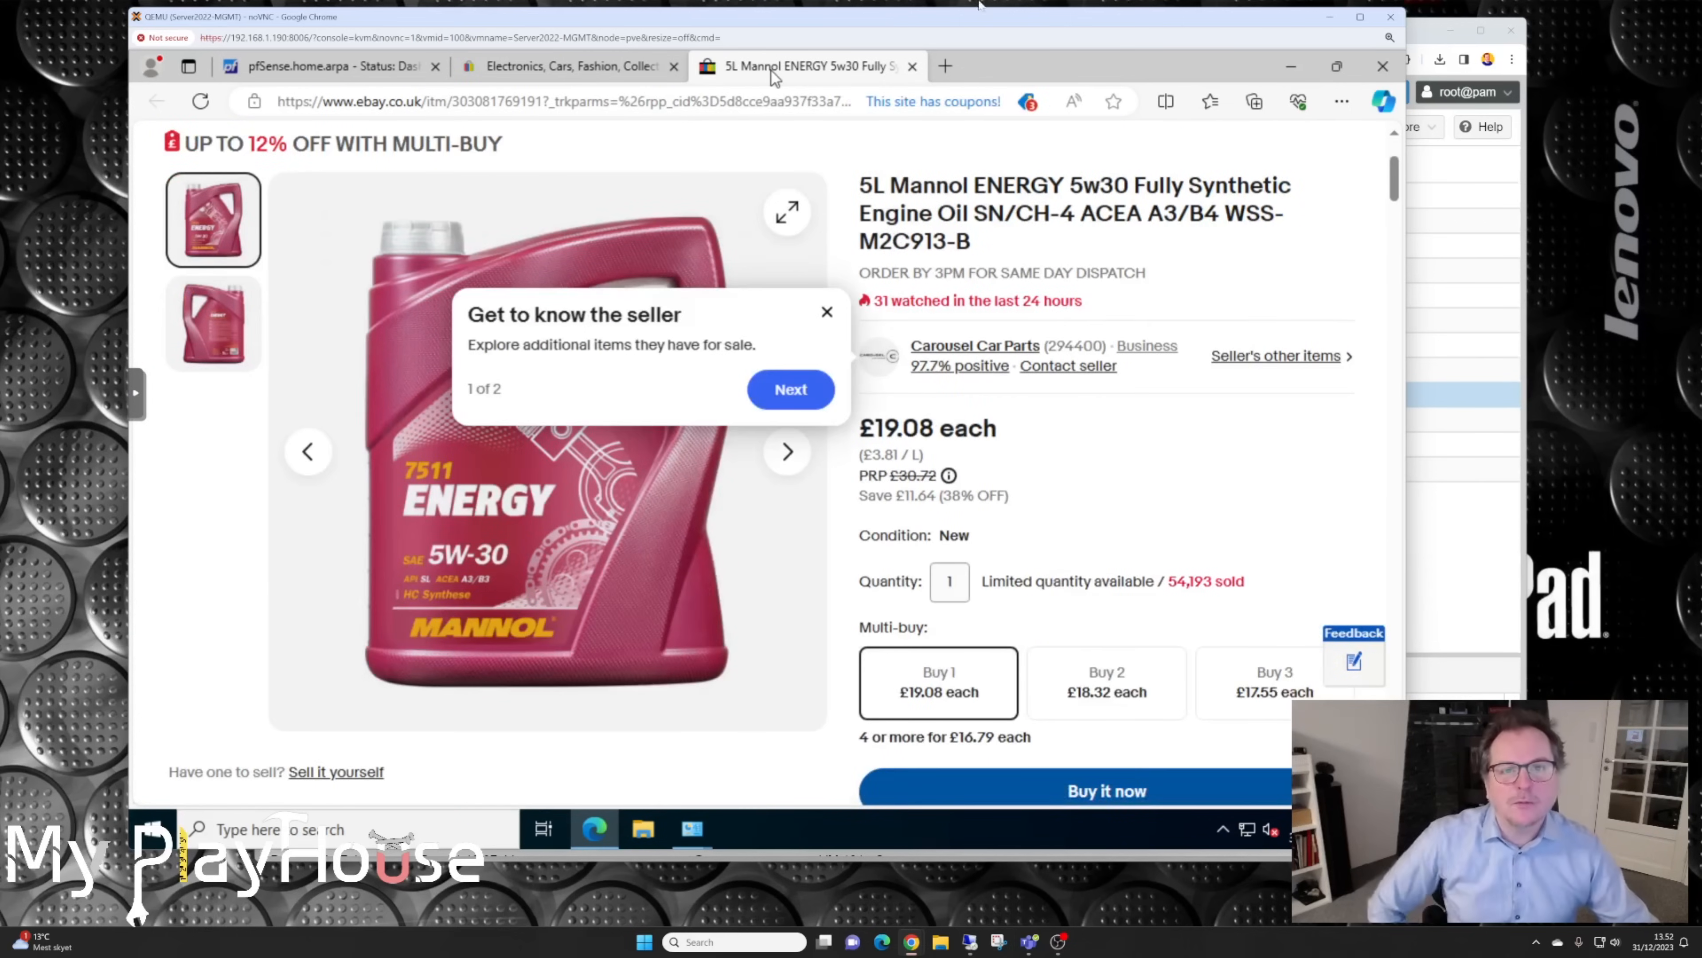
click(913, 66)
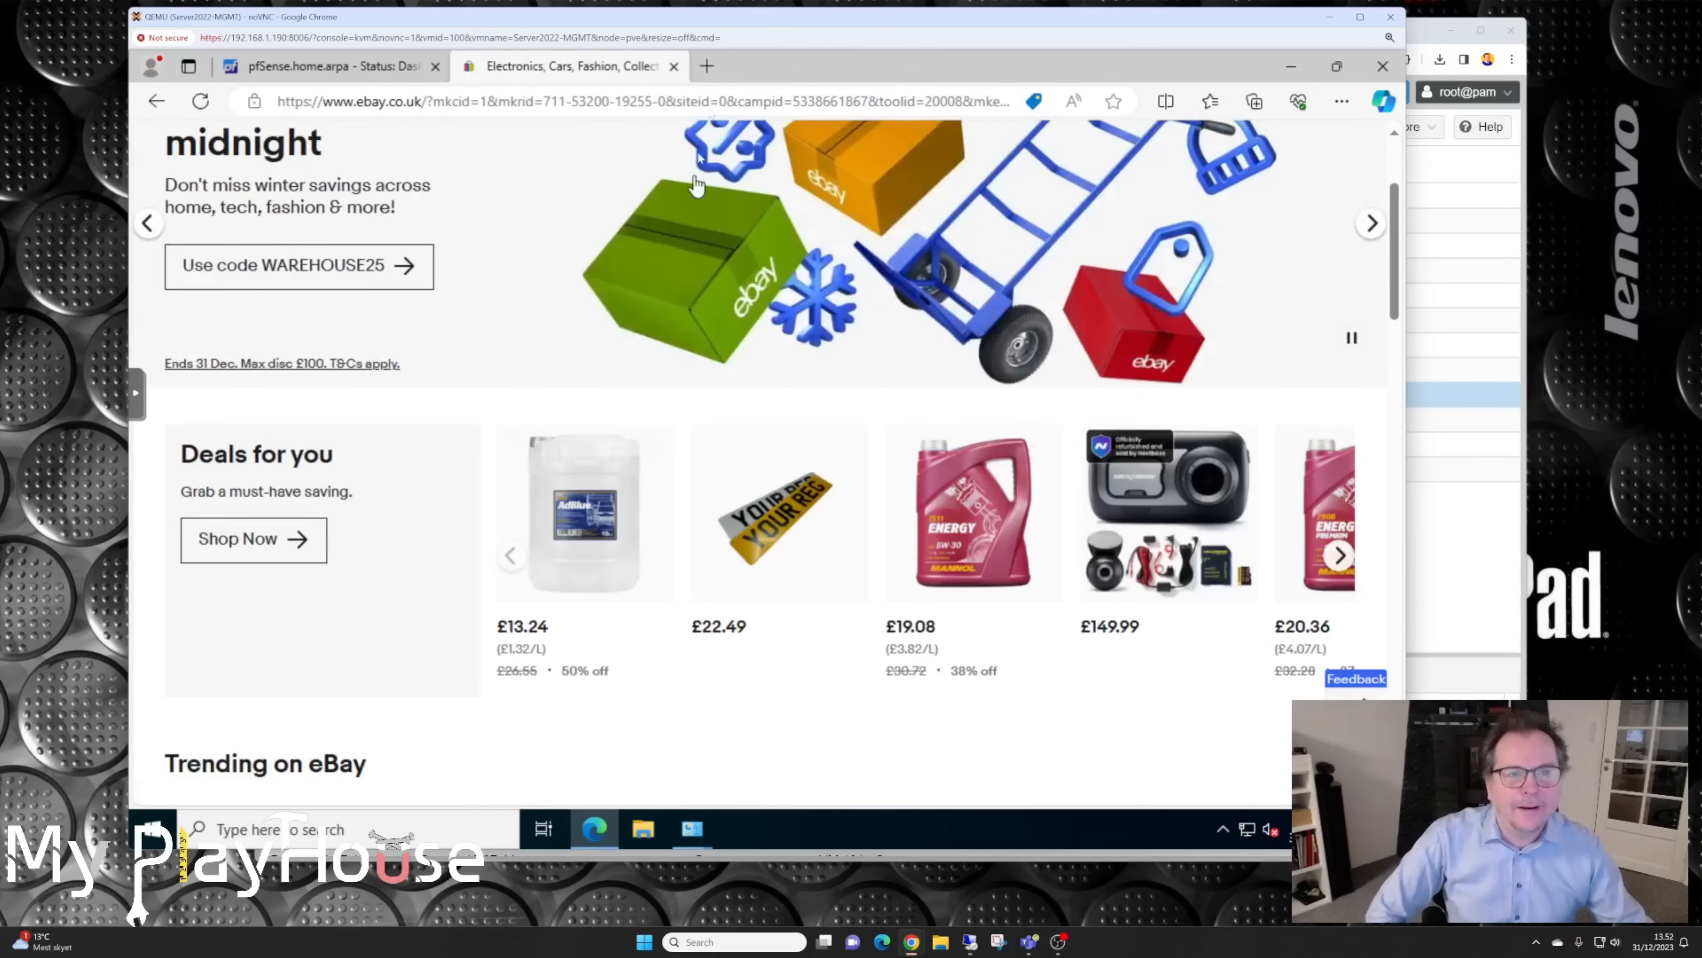
click(673, 70)
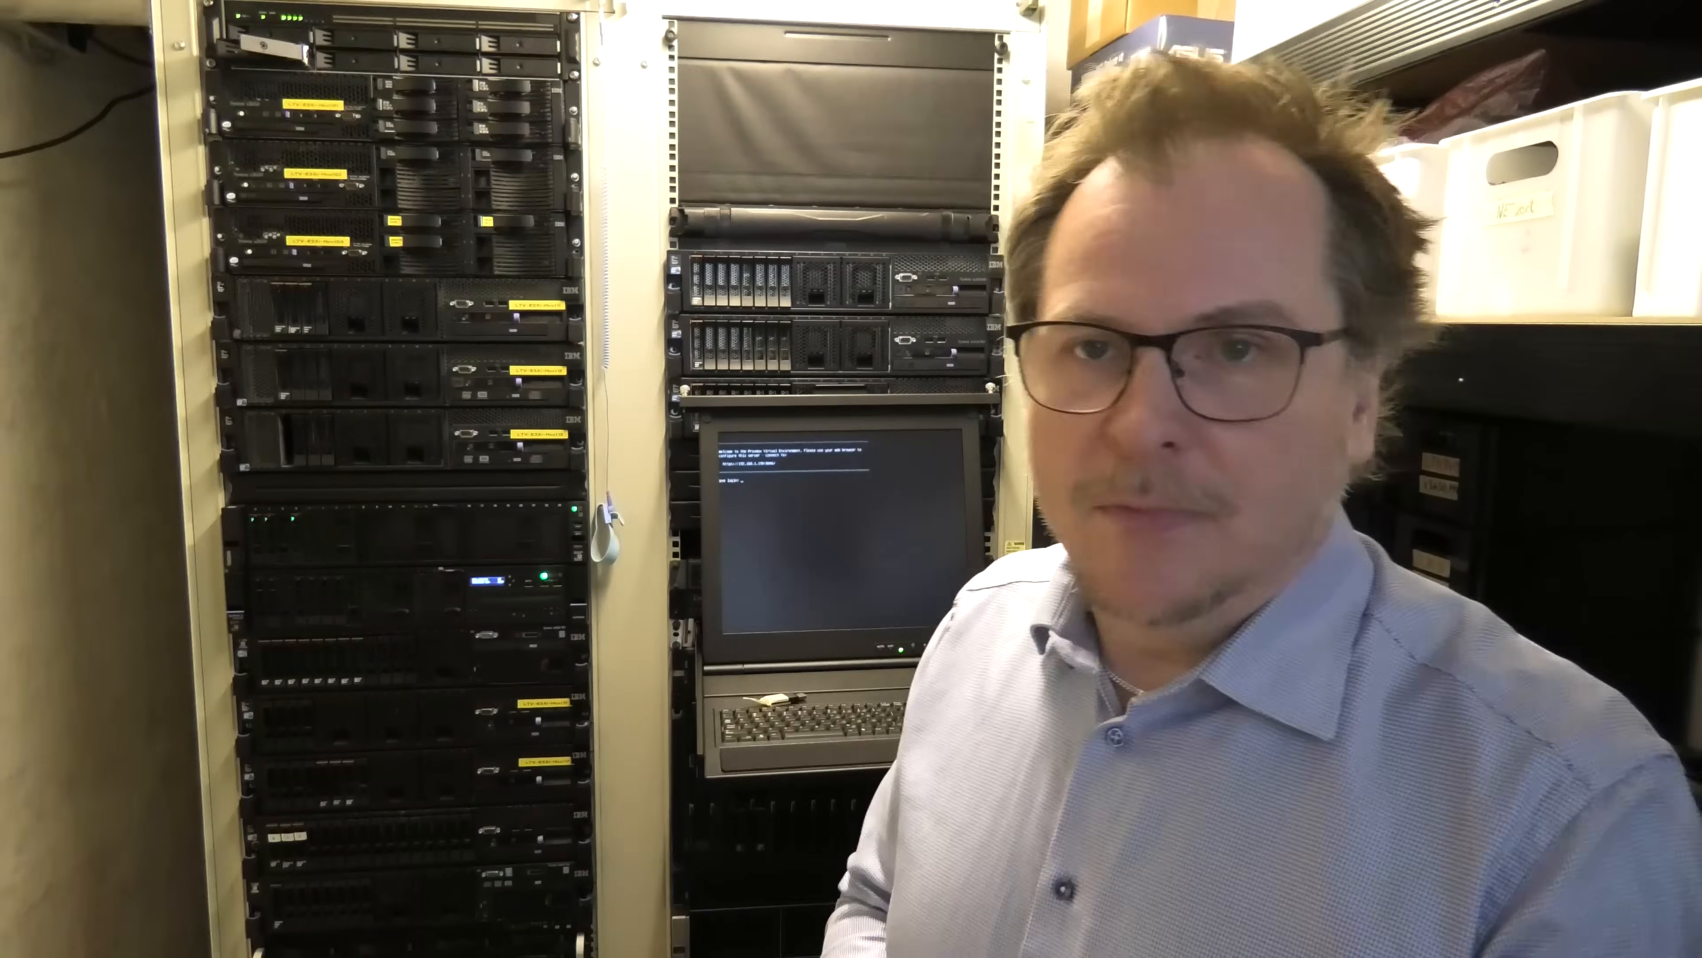